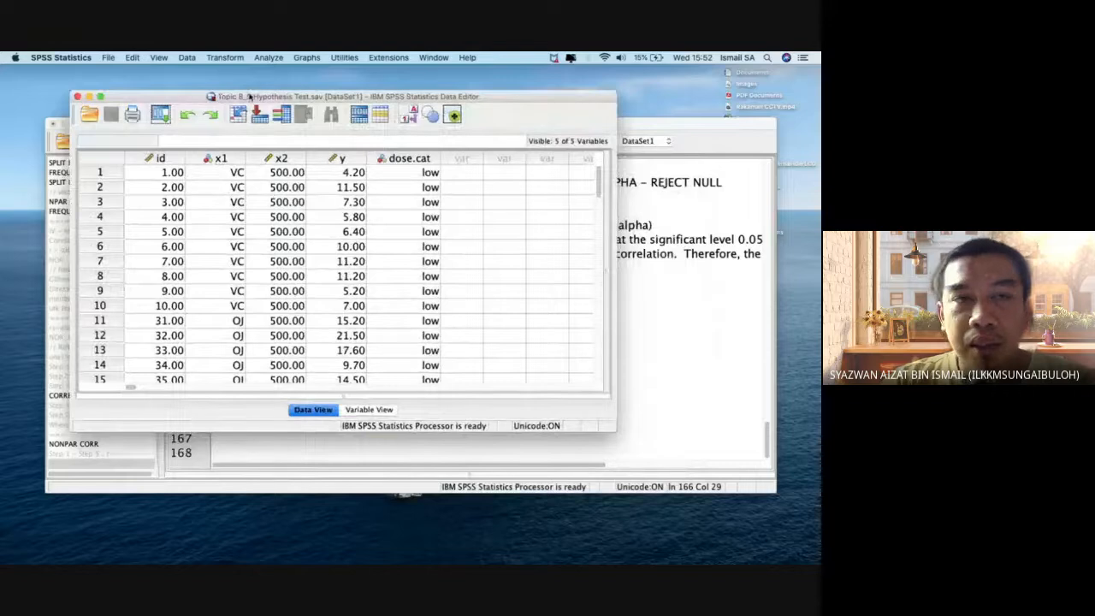
# - Set up a Spearman correlation of dose and tooth length, then reset and close it without running
pyautogui.click(267, 57)
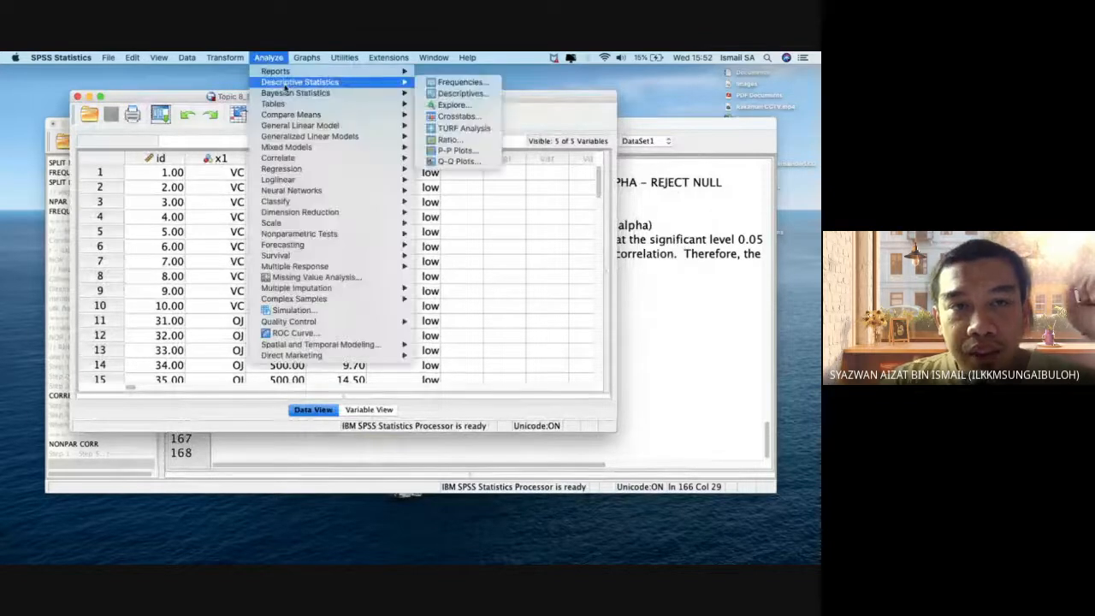
pyautogui.moveTo(324, 160)
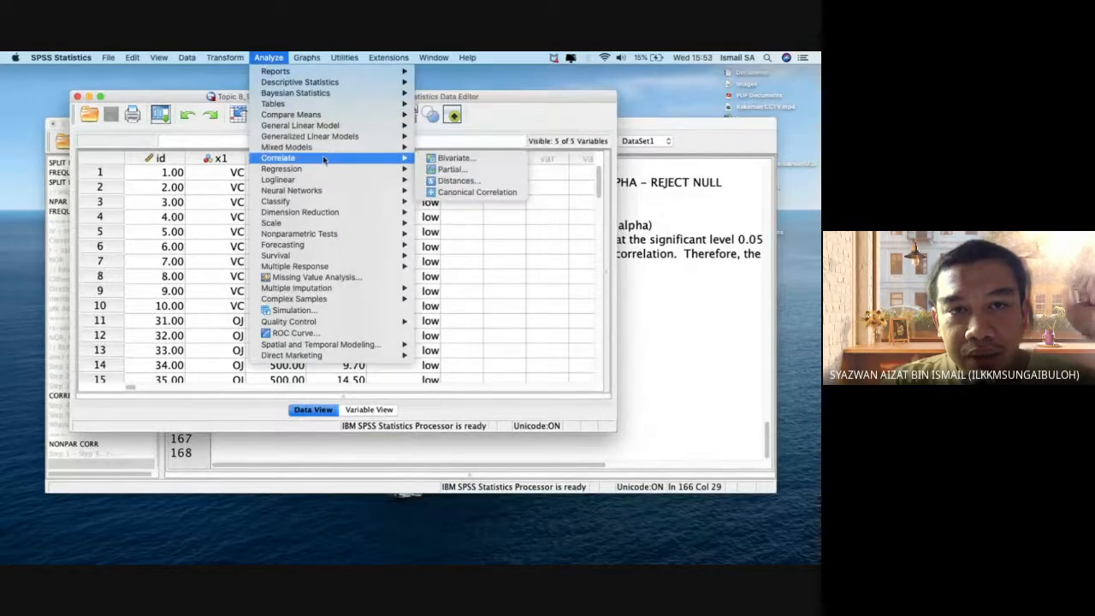
pyautogui.click(428, 158)
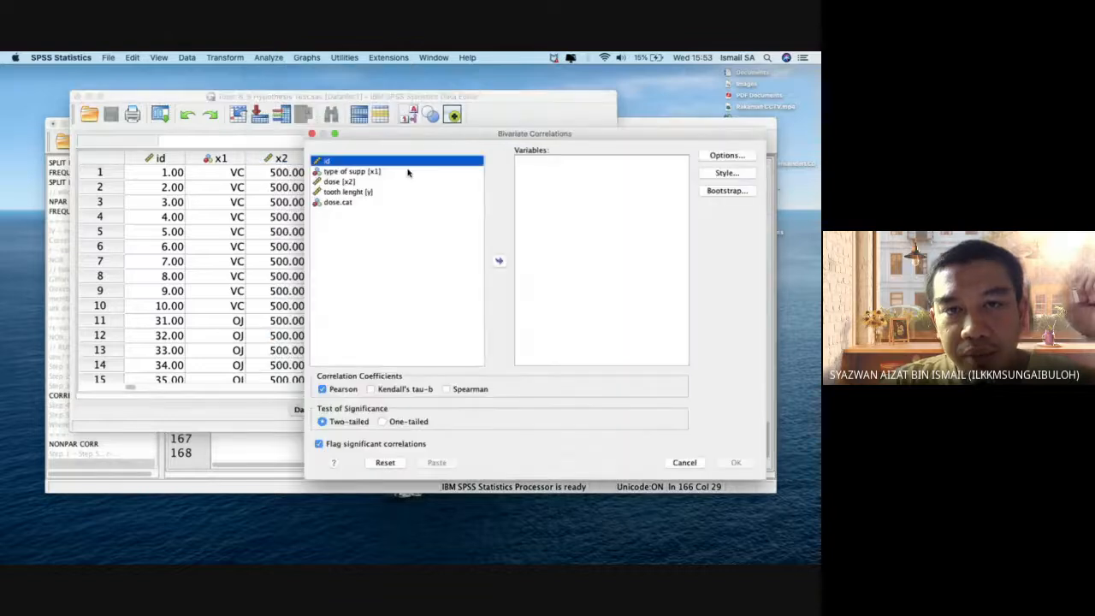
pyautogui.click(394, 182)
pyautogui.hotkey('shift', 'Down')
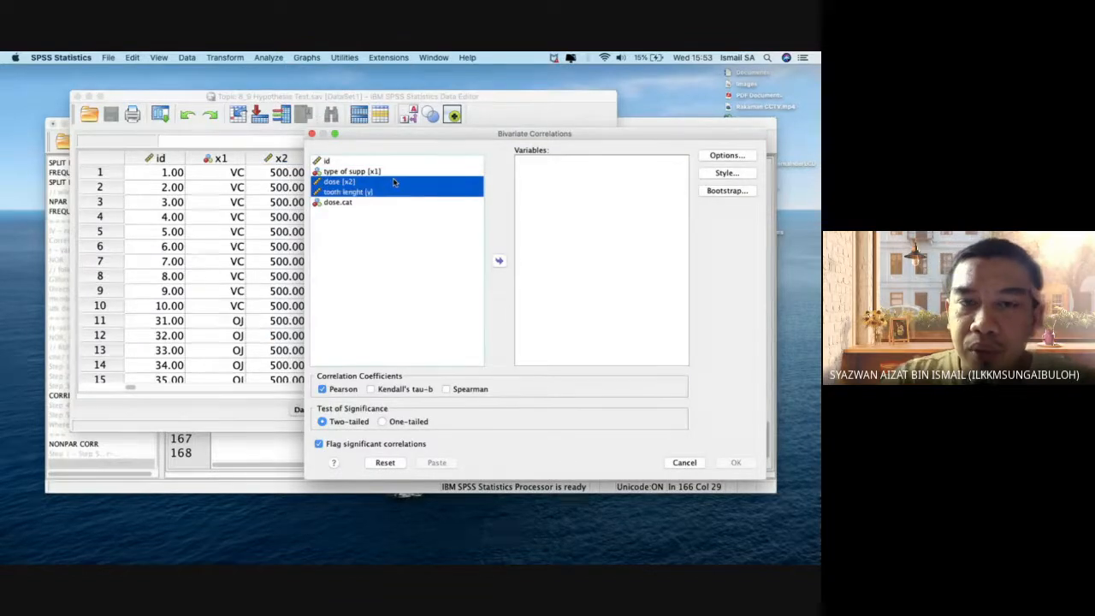
pyautogui.click(501, 261)
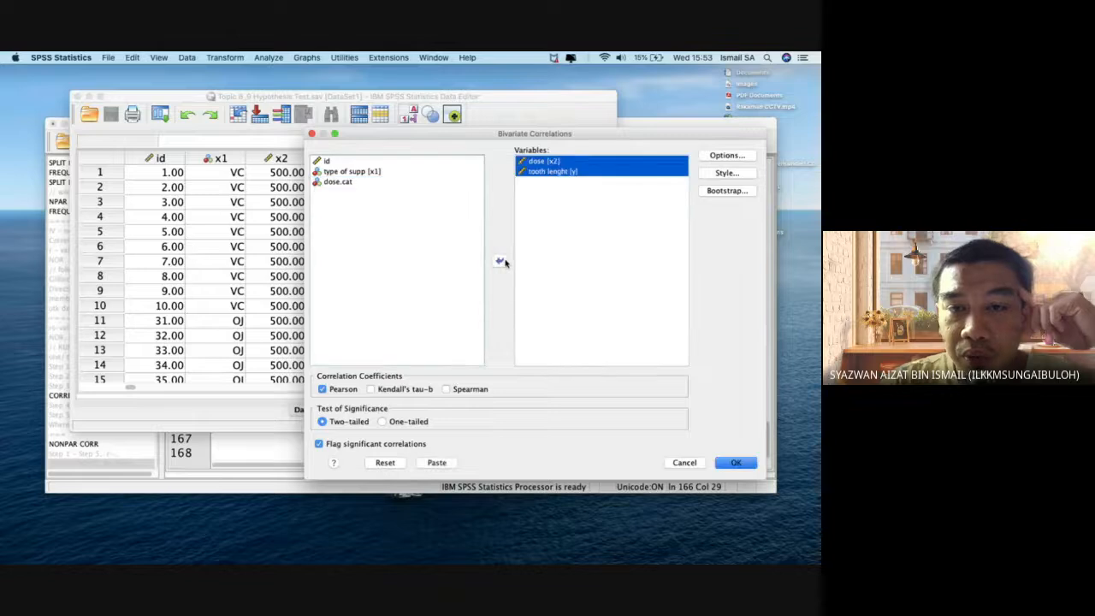
pyautogui.click(341, 391)
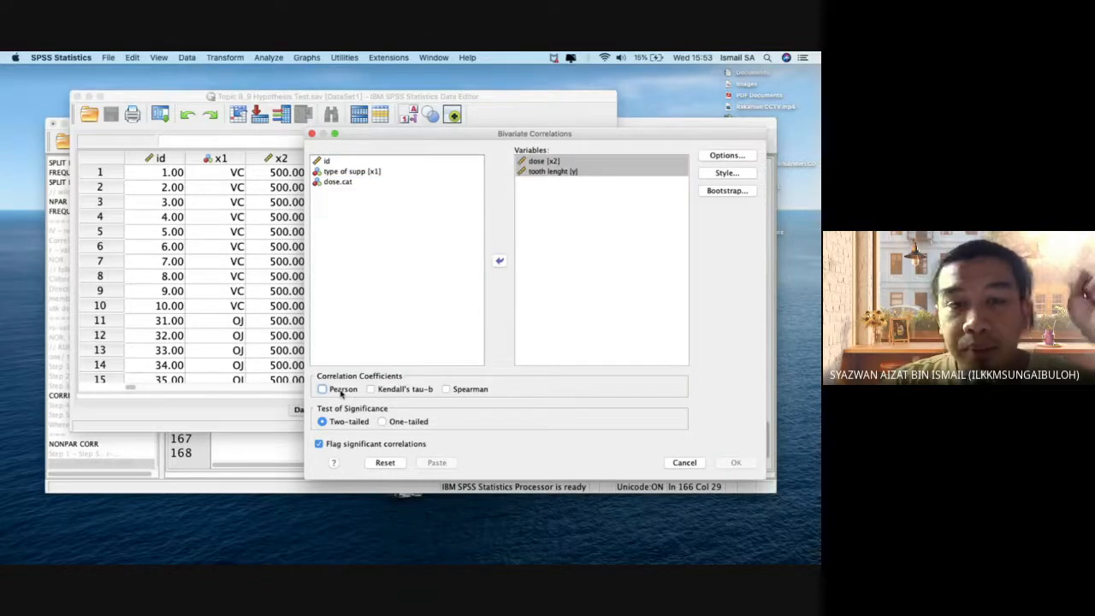
pyautogui.click(446, 389)
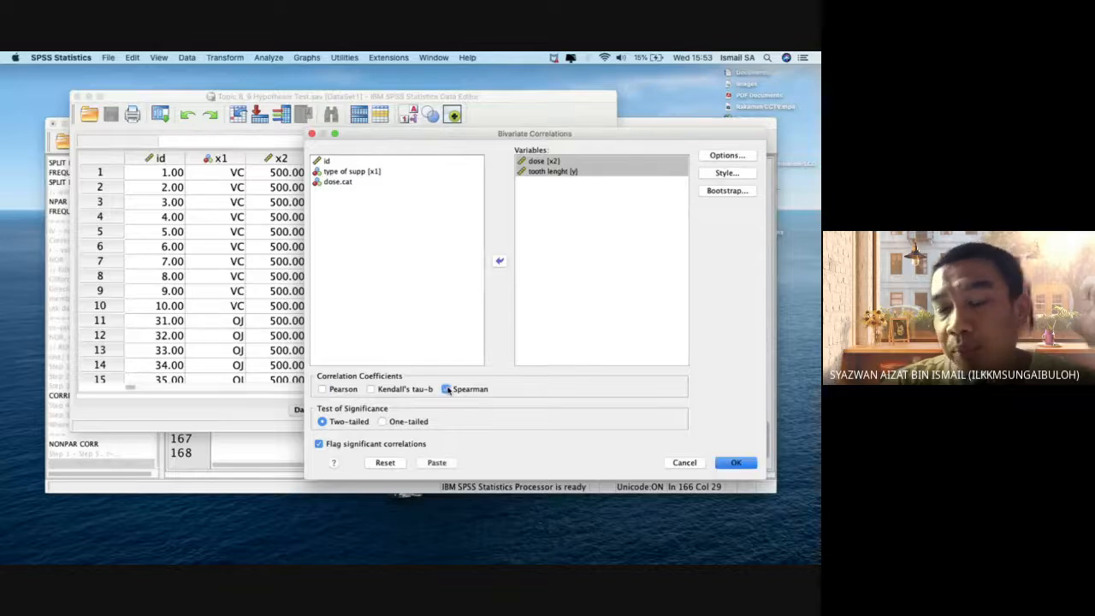
pyautogui.click(392, 464)
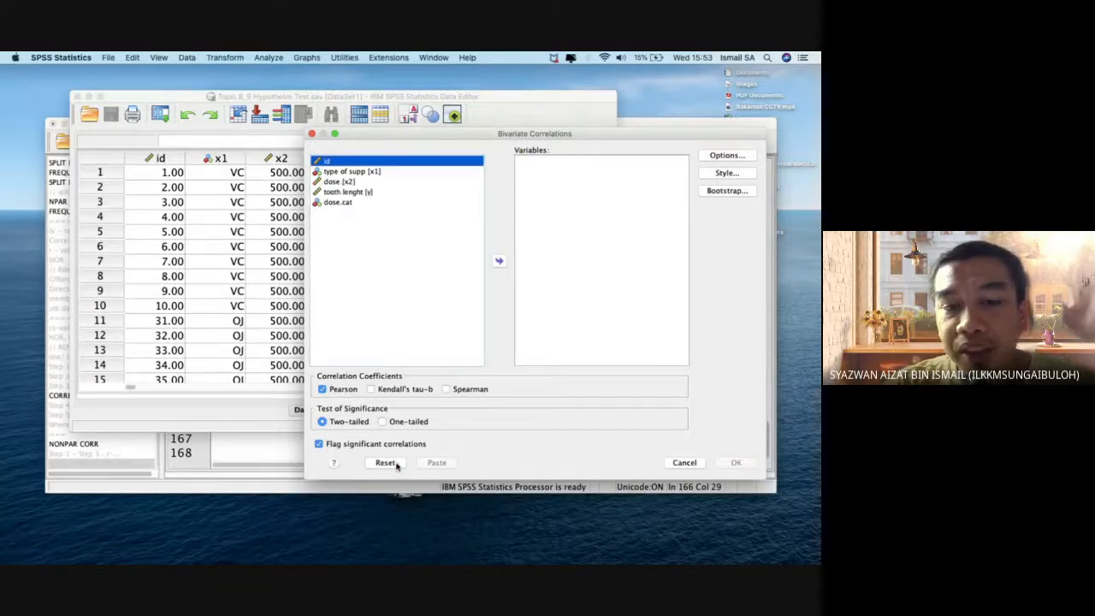
pyautogui.click(311, 134)
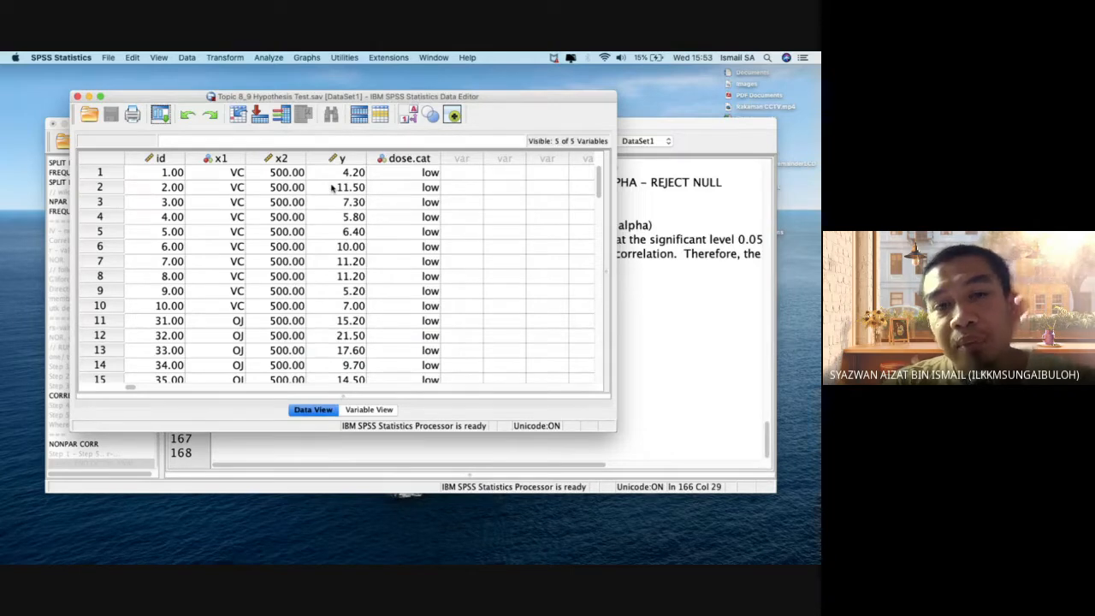
# - Compare the x2 and y columns in Data View, then return to the syntax file
pyautogui.click(294, 161)
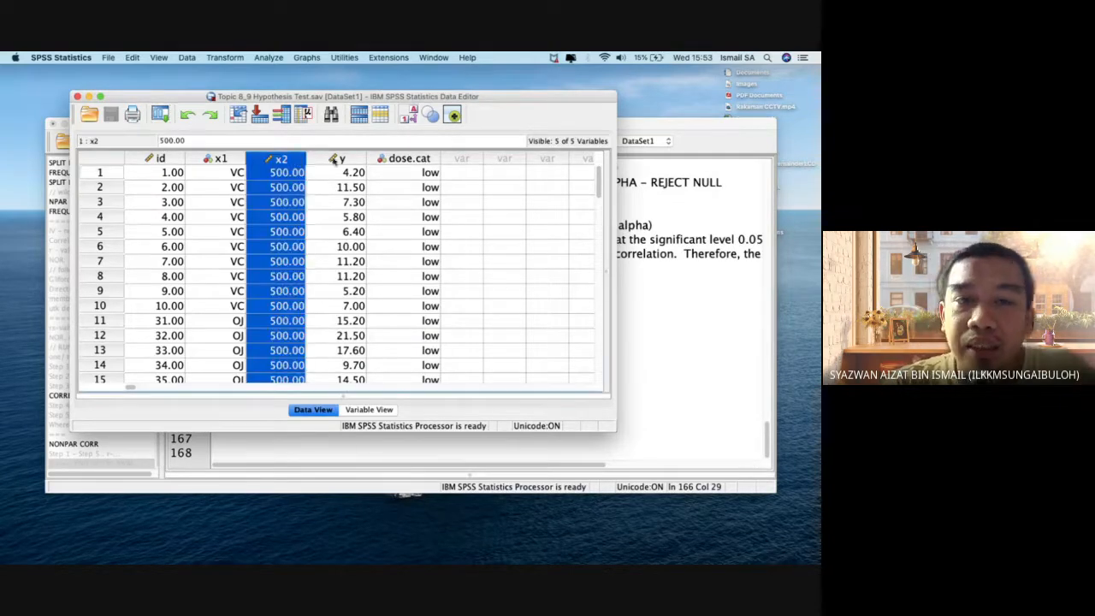
pyautogui.click(333, 160)
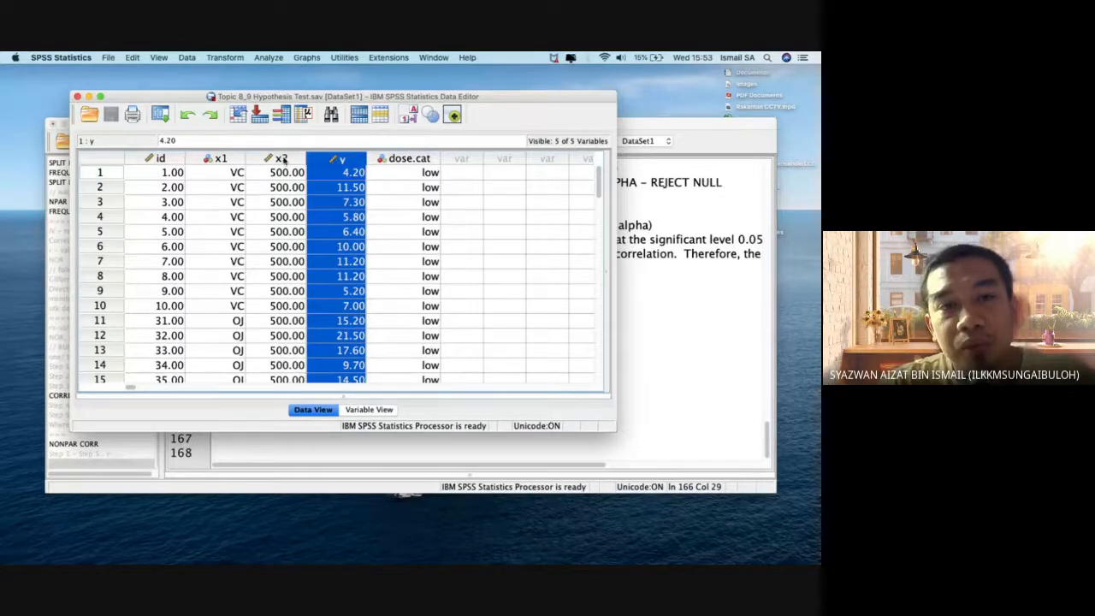
pyautogui.click(284, 160)
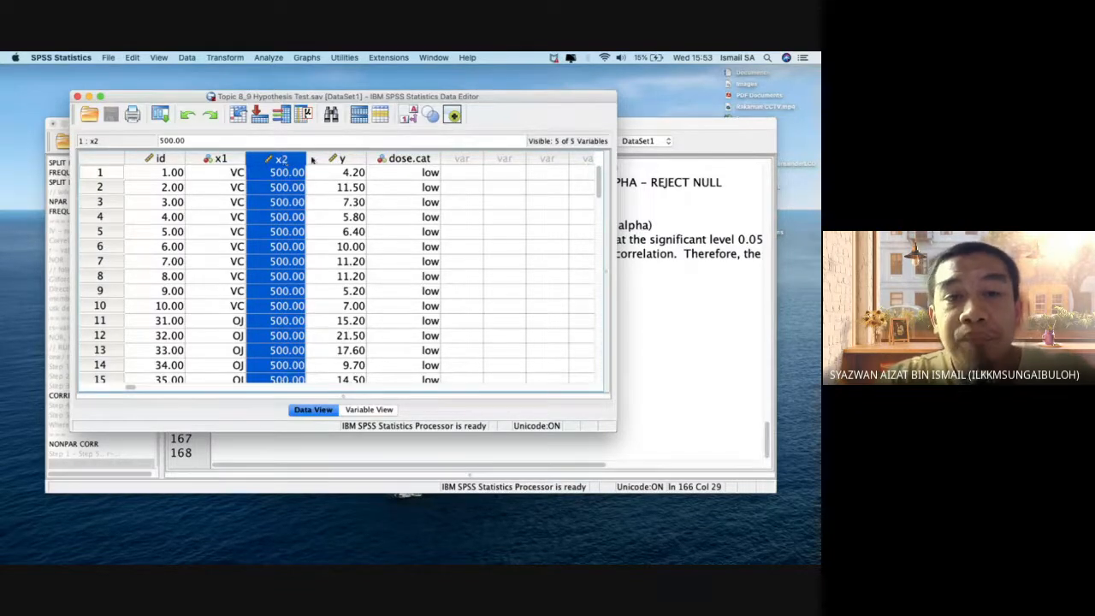
pyautogui.click(340, 159)
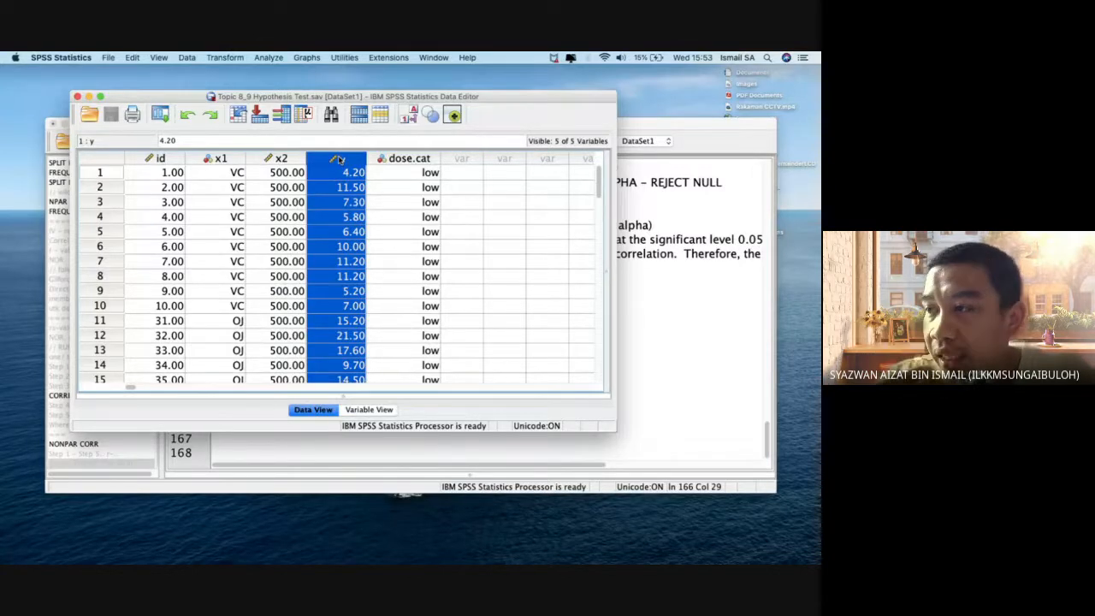
pyautogui.click(665, 331)
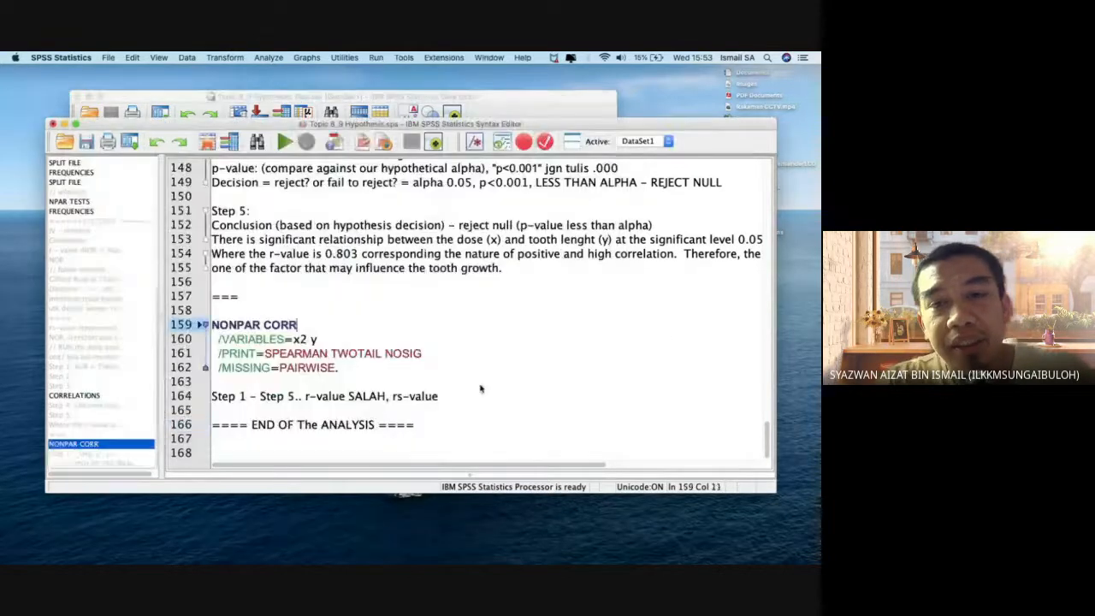
pyautogui.click(403, 437)
pyautogui.press('Down')
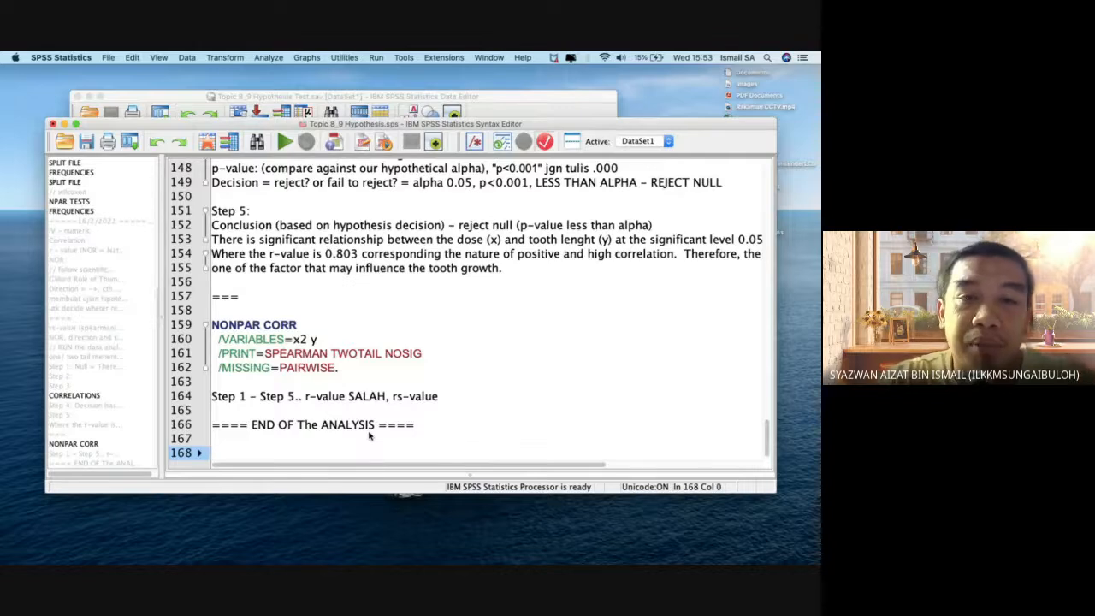
pyautogui.click(482, 98)
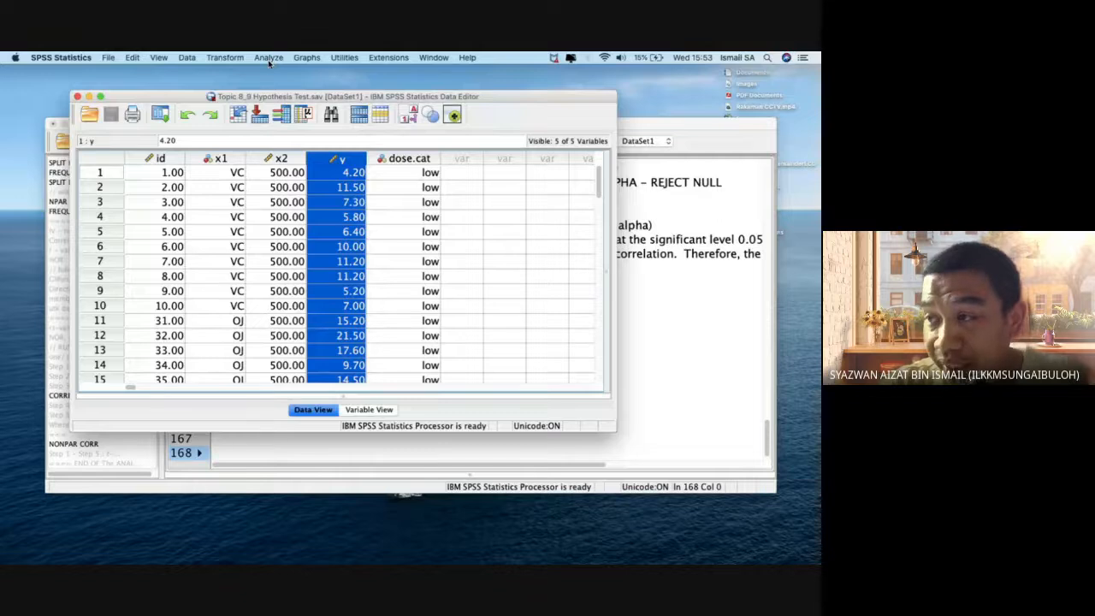
pyautogui.click(291, 457)
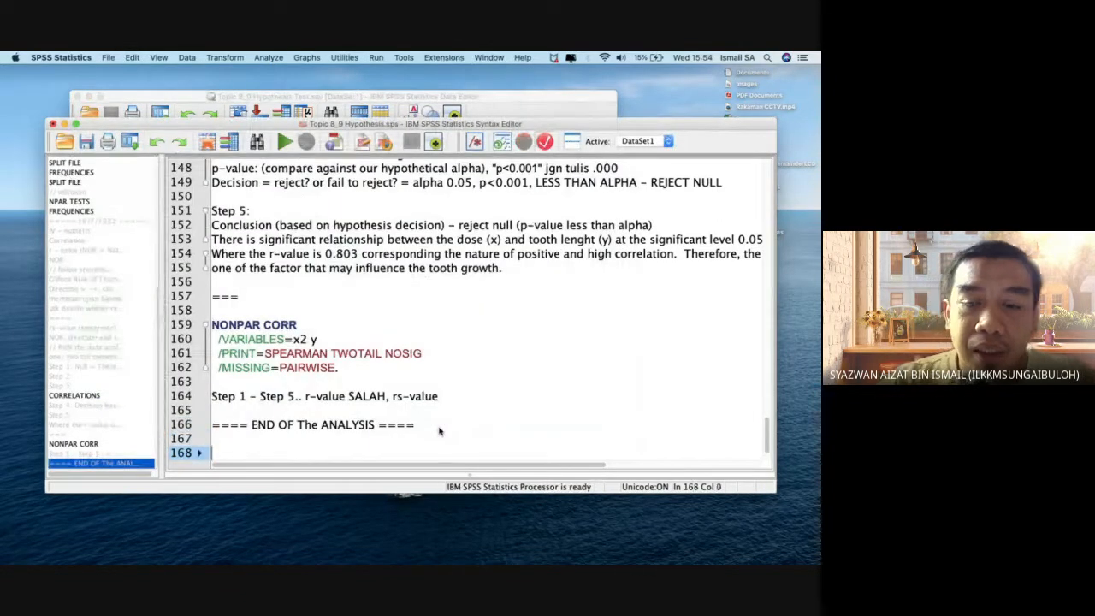
# - Type the '// Regression Analysis \' heading and begin the notes with 'IV' and 'DV numeric'
pyautogui.write('// Reg')
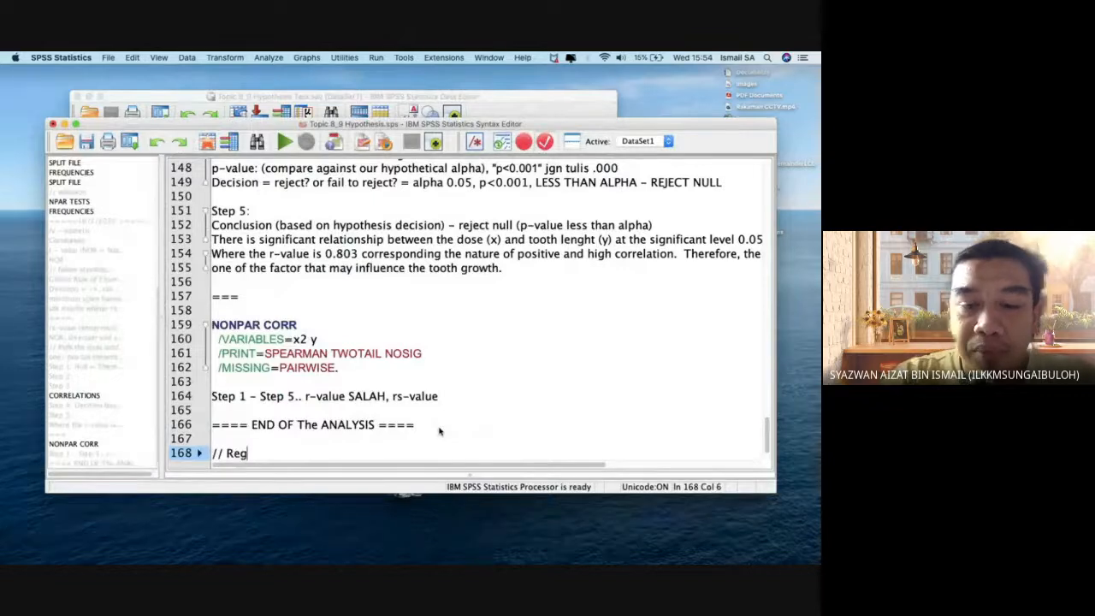
pyautogui.write('ression Analysi')
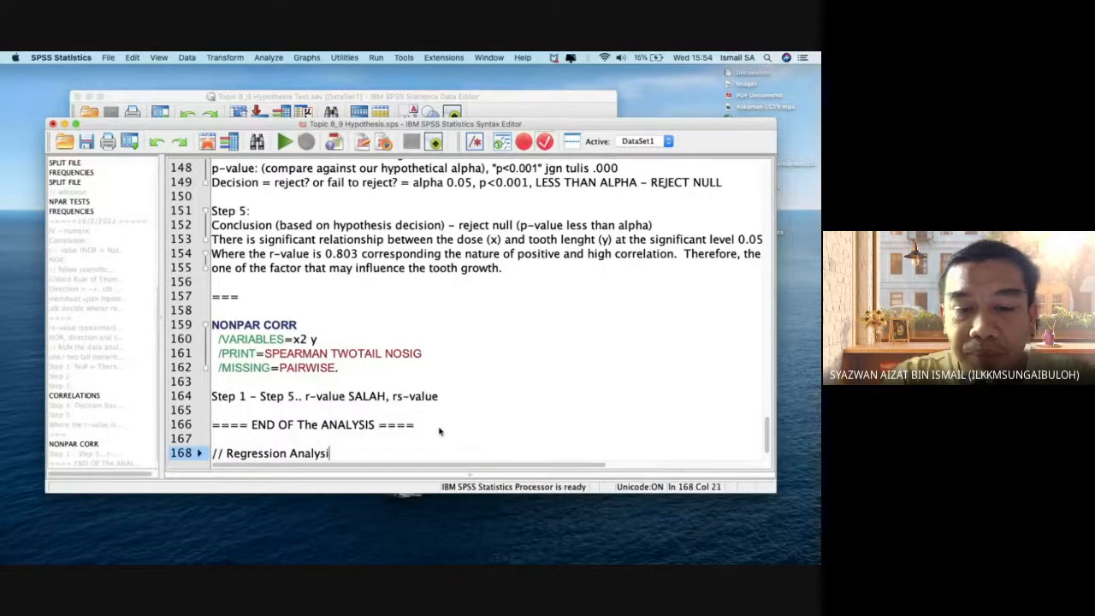
pyautogui.write('s \\\\')
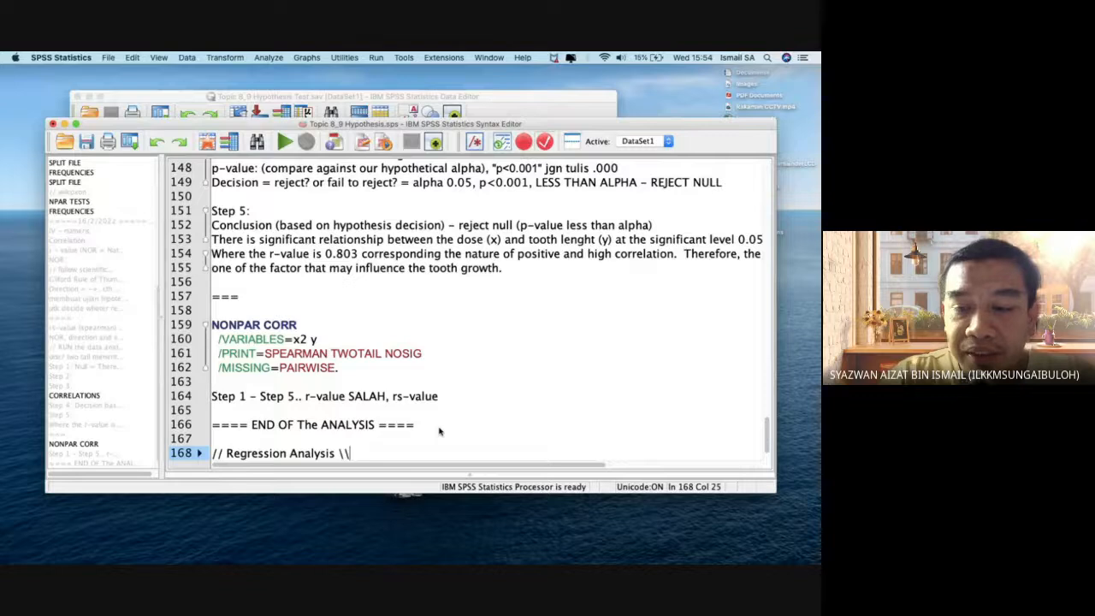
pyautogui.press('Return')
pyautogui.press('Return')
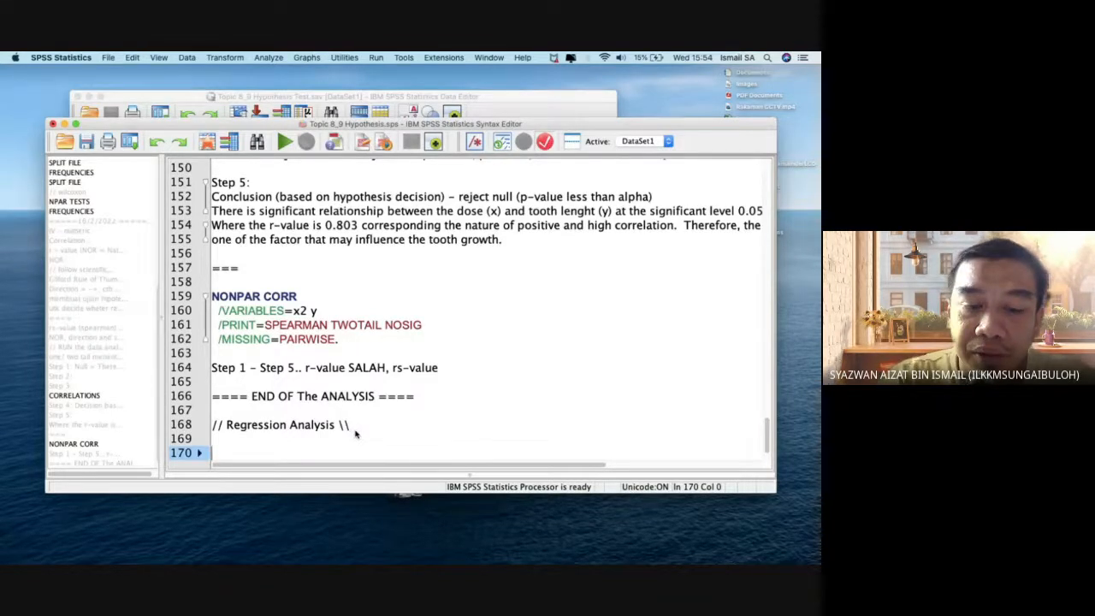
pyautogui.write('IV')
pyautogui.press('Return')
pyautogui.write('DV')
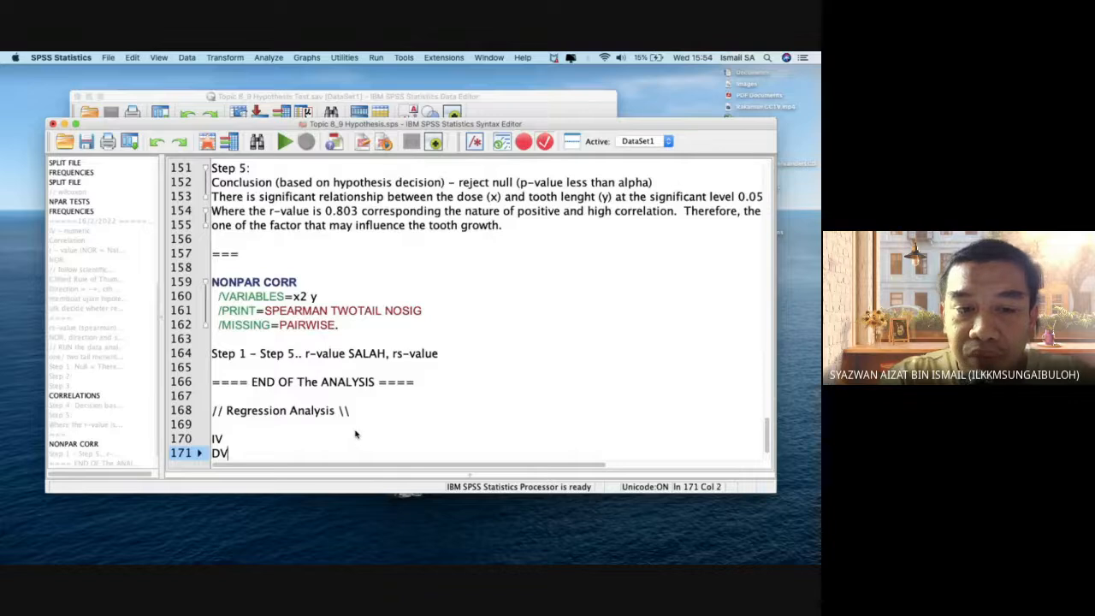
pyautogui.write(' numeric')
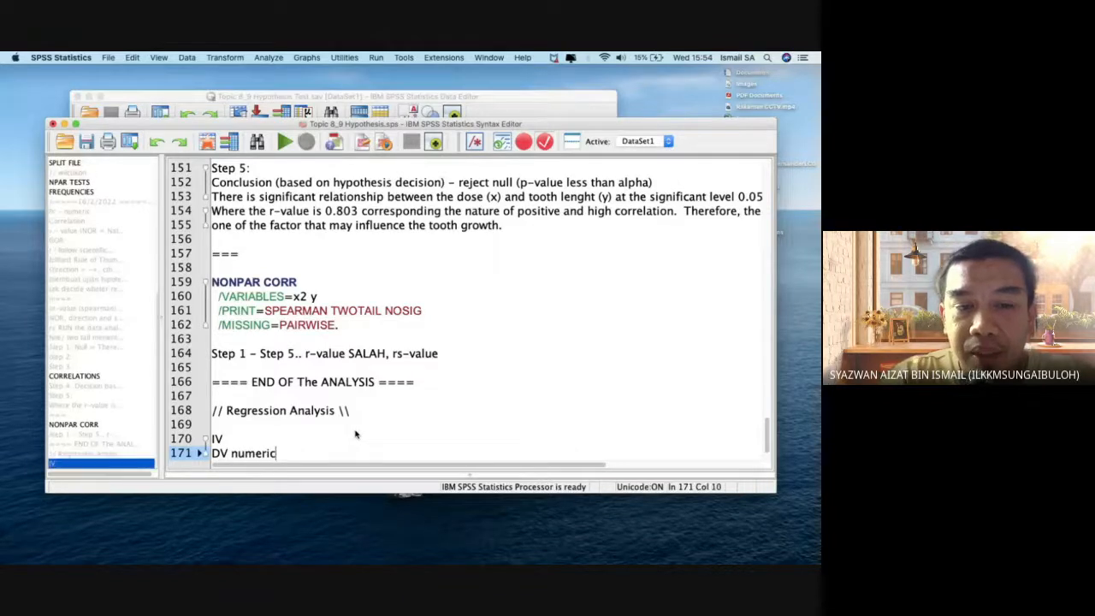
# - Complete the note as 'IV numeric', add blank lines below, and move the syntax window up-left
pyautogui.press('Up')
pyautogui.write('numeric')
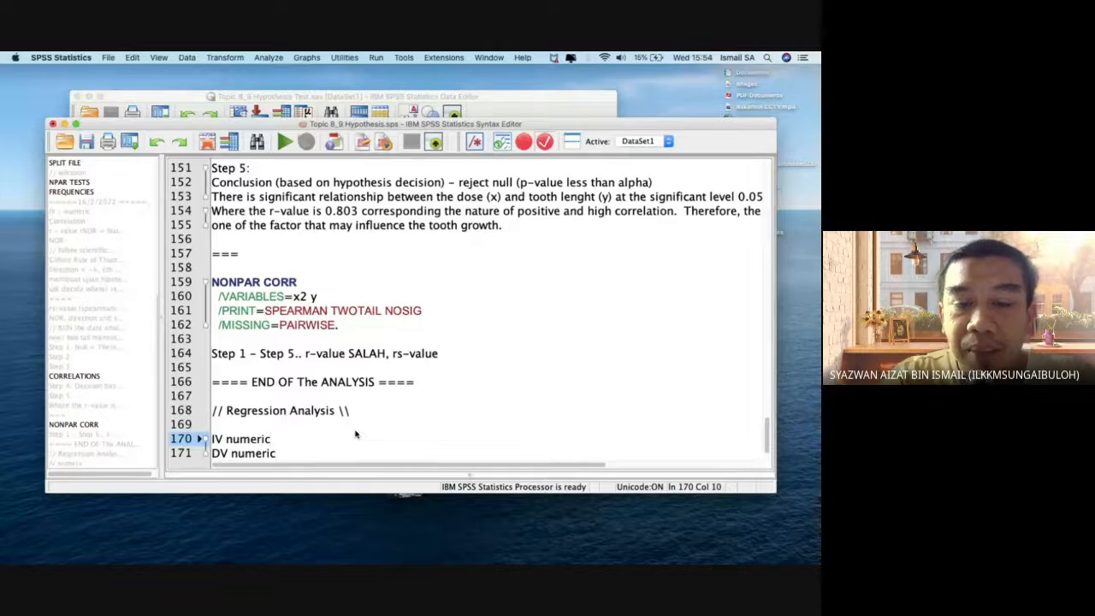
pyautogui.press('Down')
pyautogui.press('Return')
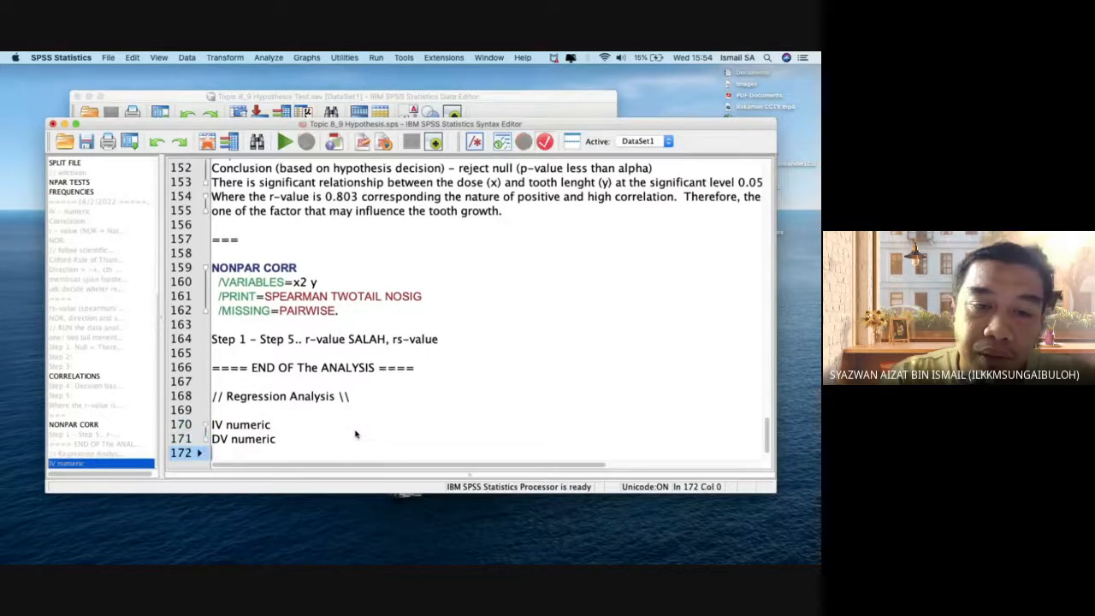
pyautogui.press('Return')
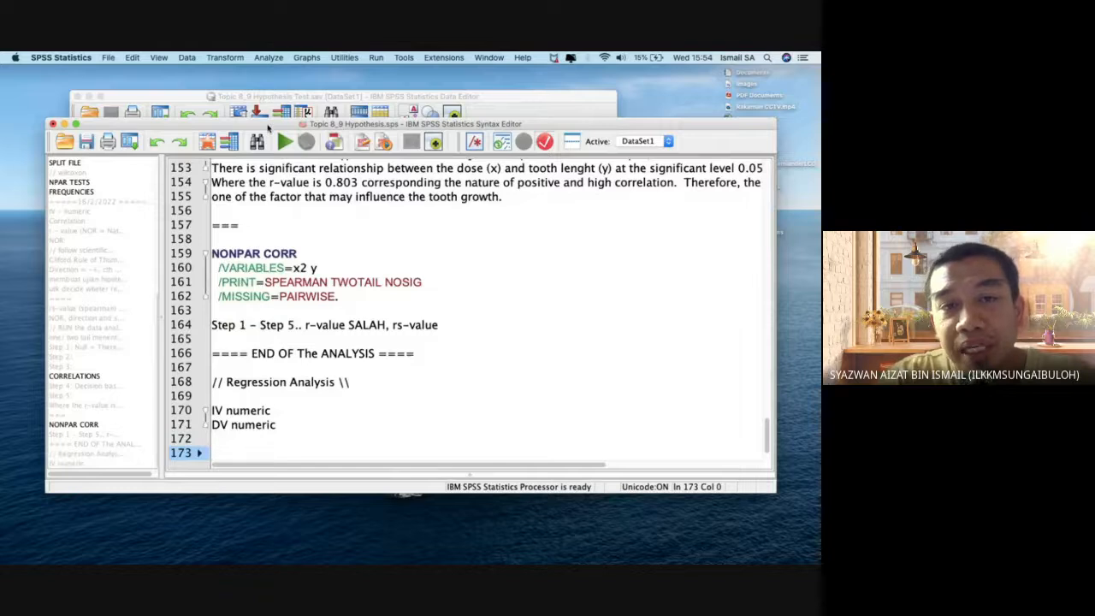
pyautogui.moveTo(268, 127); pyautogui.dragTo(247, 93)
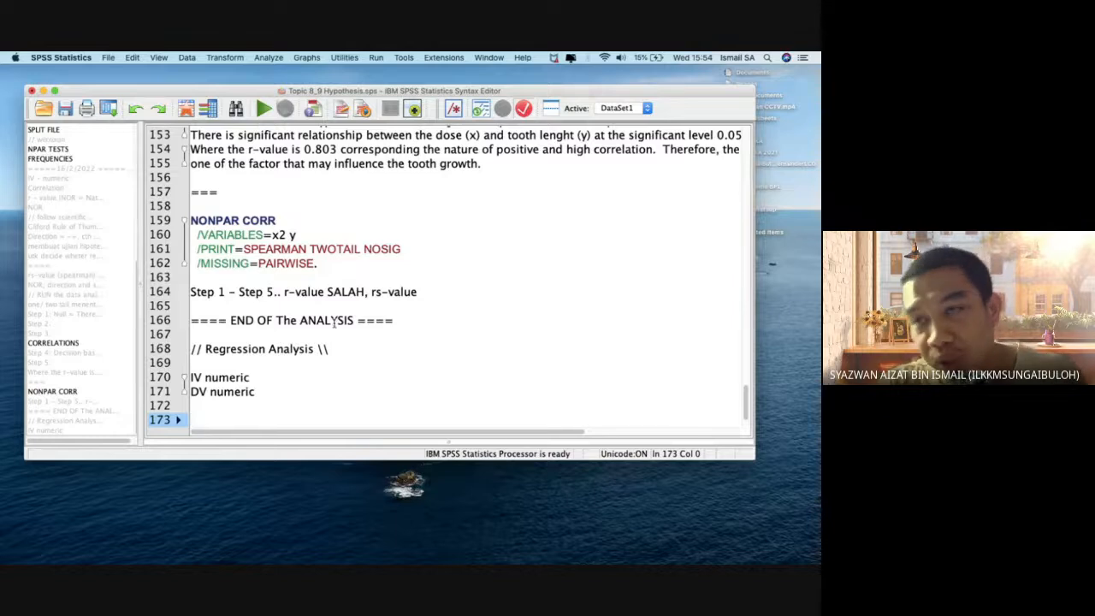
# - Show the Analyze > Regression submenu and capture a screenshot of that screen area
pyautogui.click(261, 57)
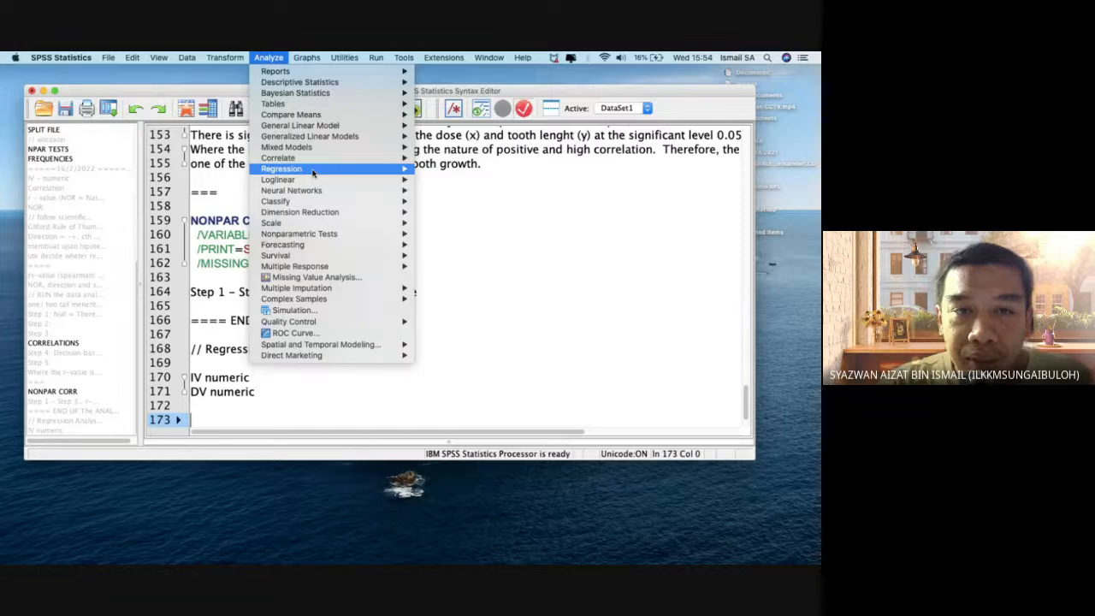
pyautogui.moveTo(313, 173)
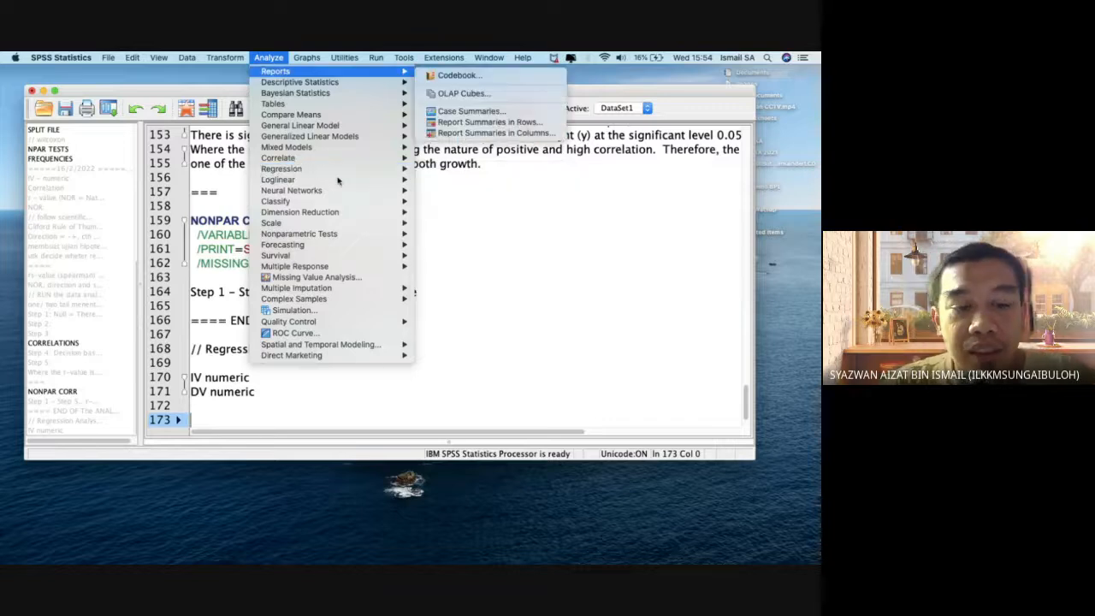
pyautogui.moveTo(350, 170)
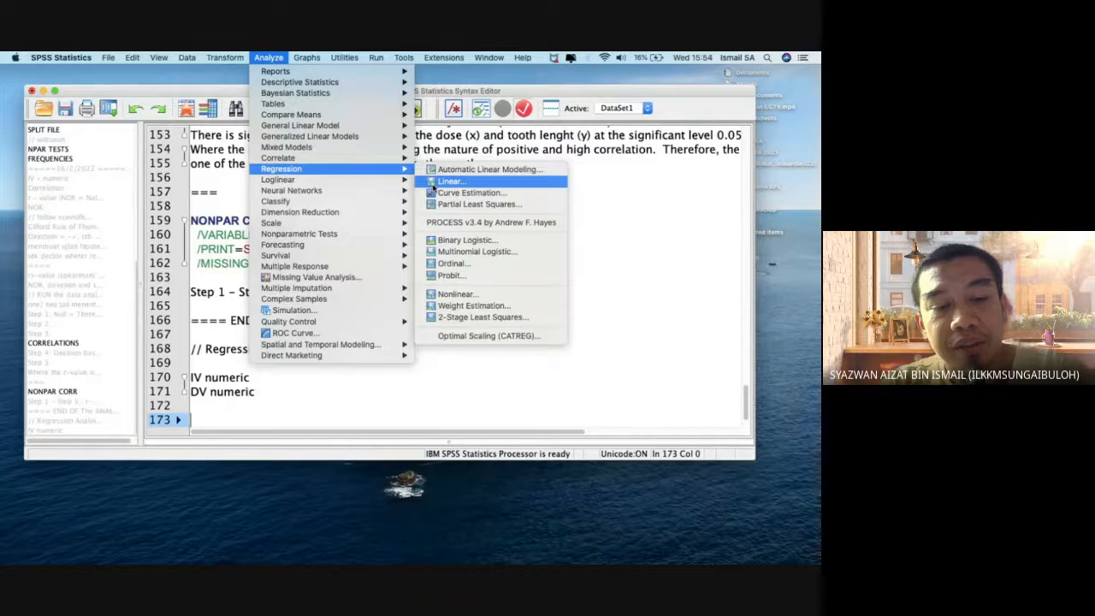
pyautogui.press('super+shift+4')
pyautogui.moveTo(10, 53); pyautogui.dragTo(660, 430)
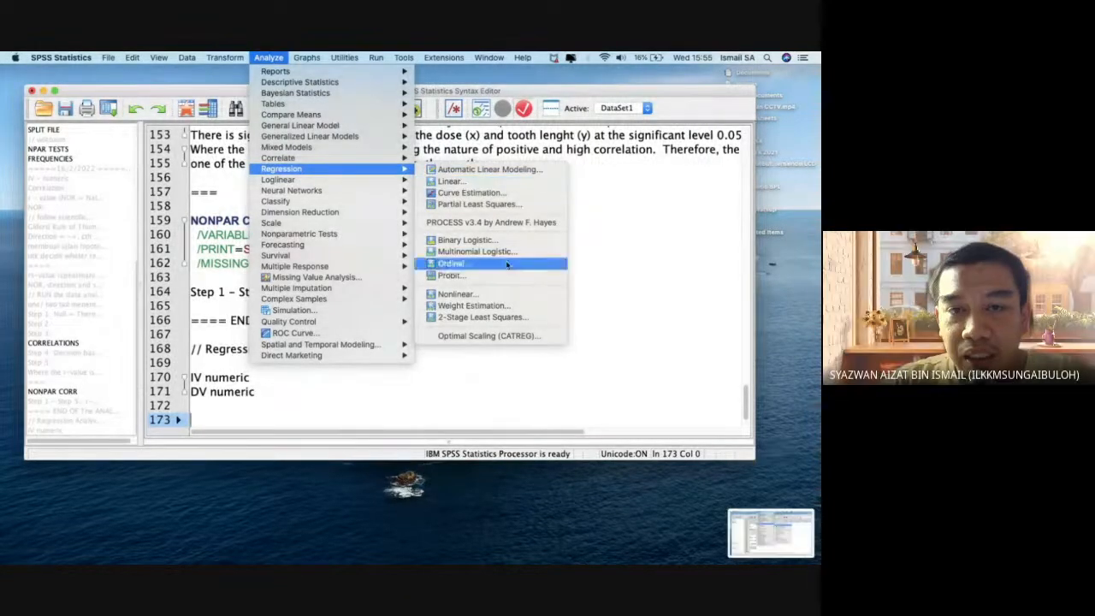
# - Open Linear Regression, assign tooth lenght as dependent and dose as independent, then reset the dialog
pyautogui.click(484, 182)
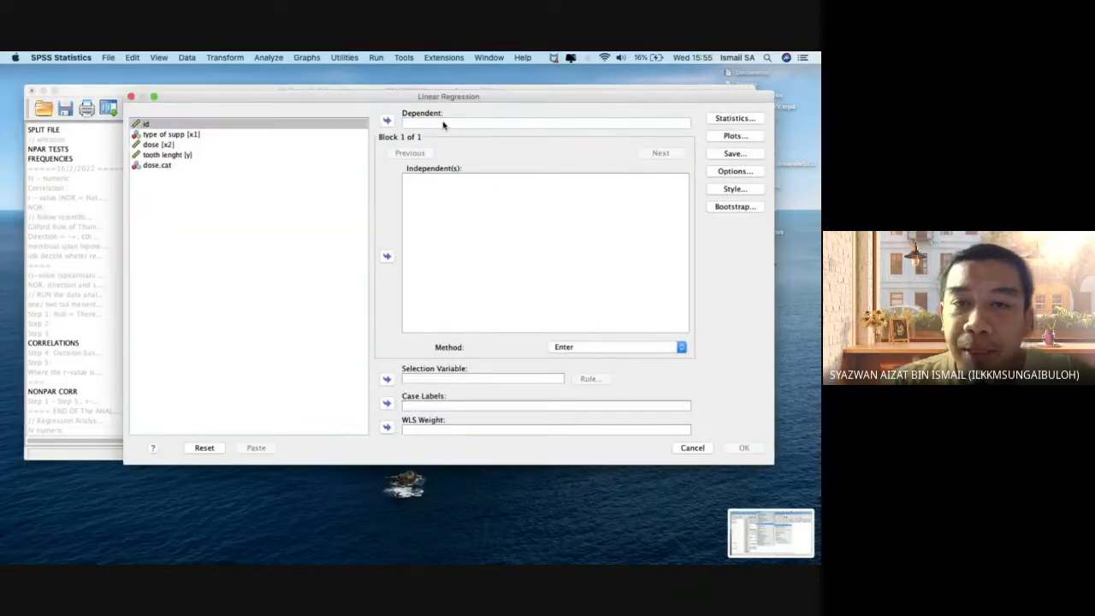
pyautogui.click(258, 158)
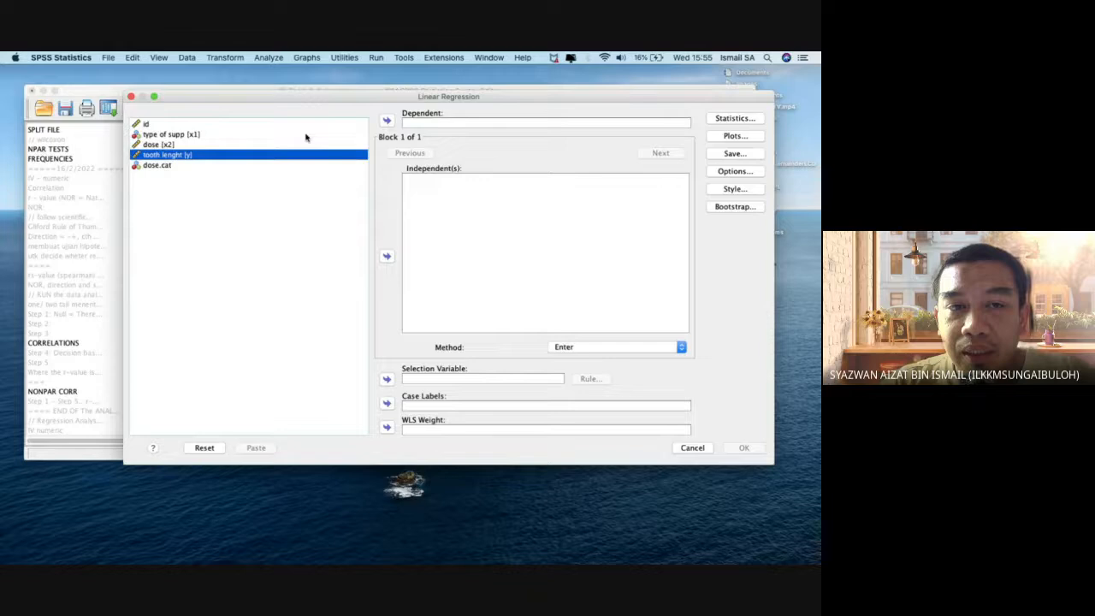
pyautogui.click(382, 124)
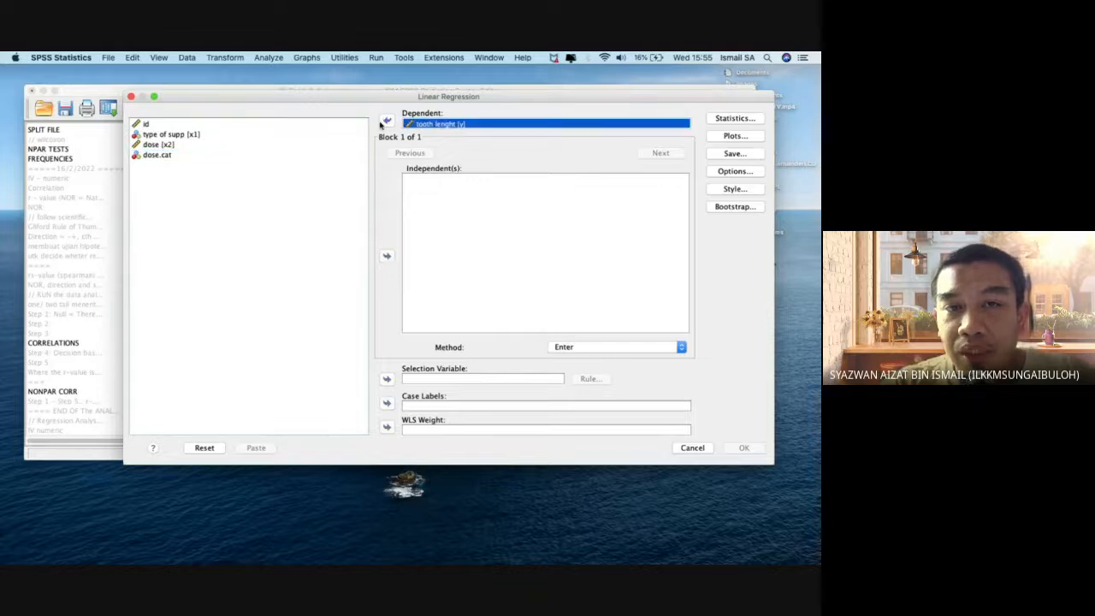
pyautogui.click(224, 154)
pyautogui.click(202, 145)
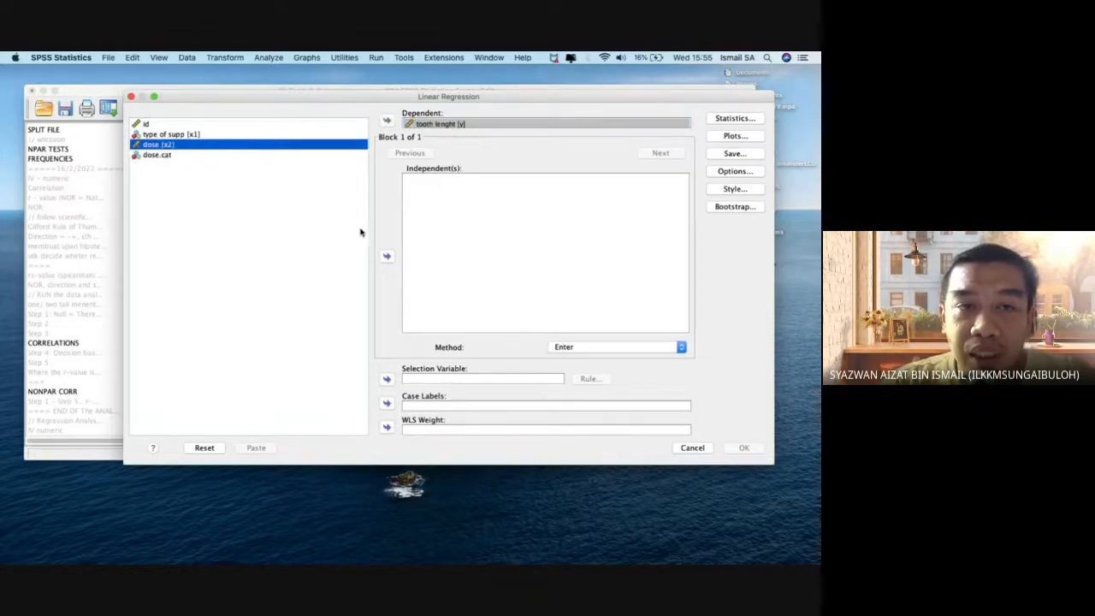
pyautogui.click(387, 255)
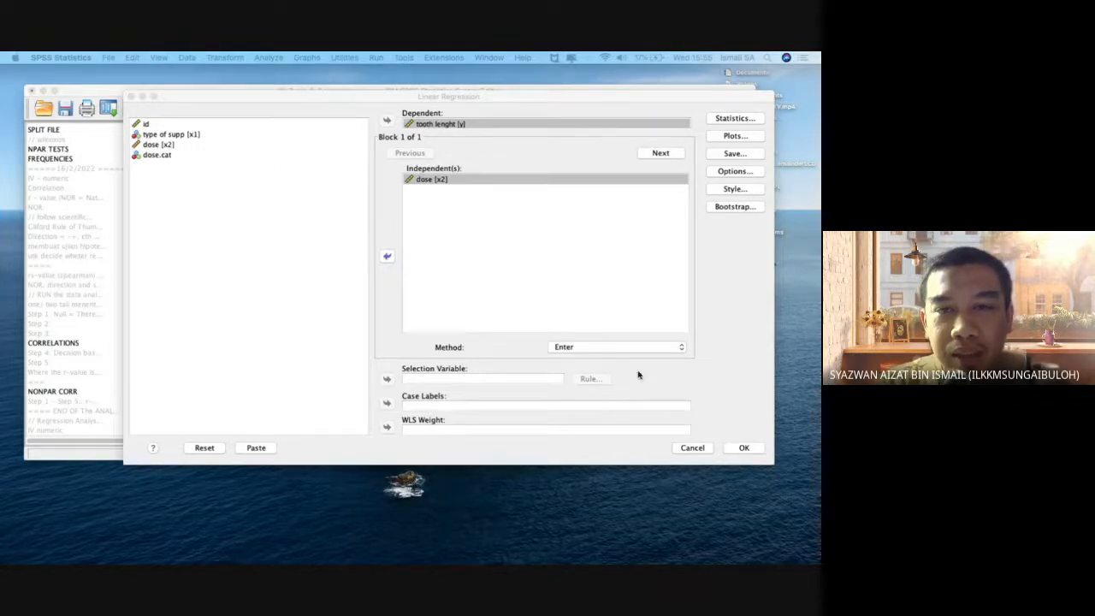
pyautogui.click(602, 296)
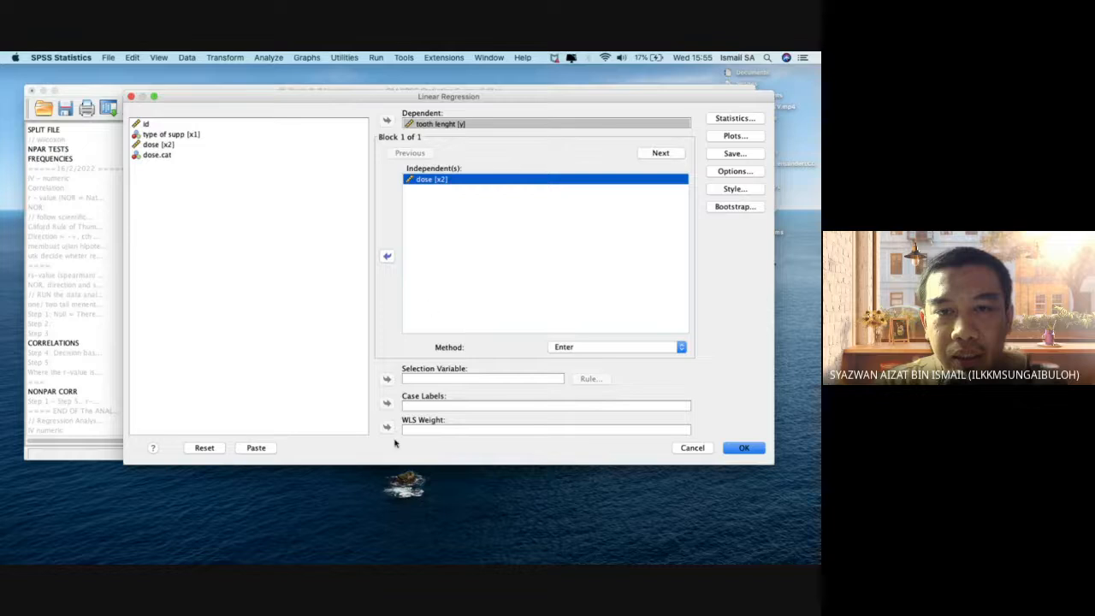
pyautogui.click(205, 447)
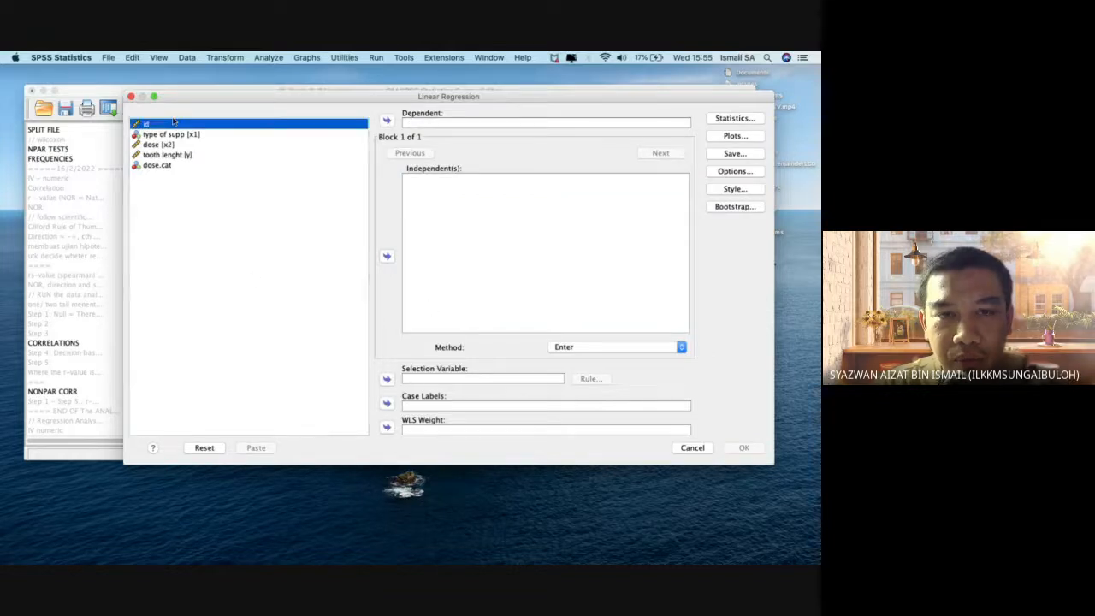
# - Reopen Linear Regression with tooth lenght as dependent and dose as independent, and bring up Statistics
pyautogui.click(132, 97)
pyautogui.click(268, 57)
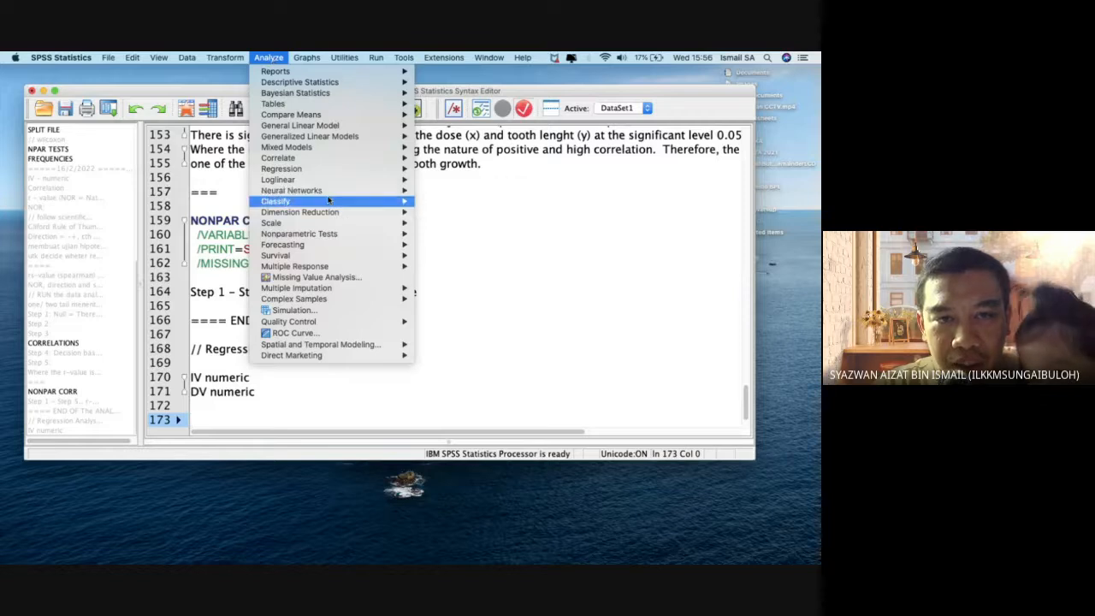
pyautogui.moveTo(408, 168)
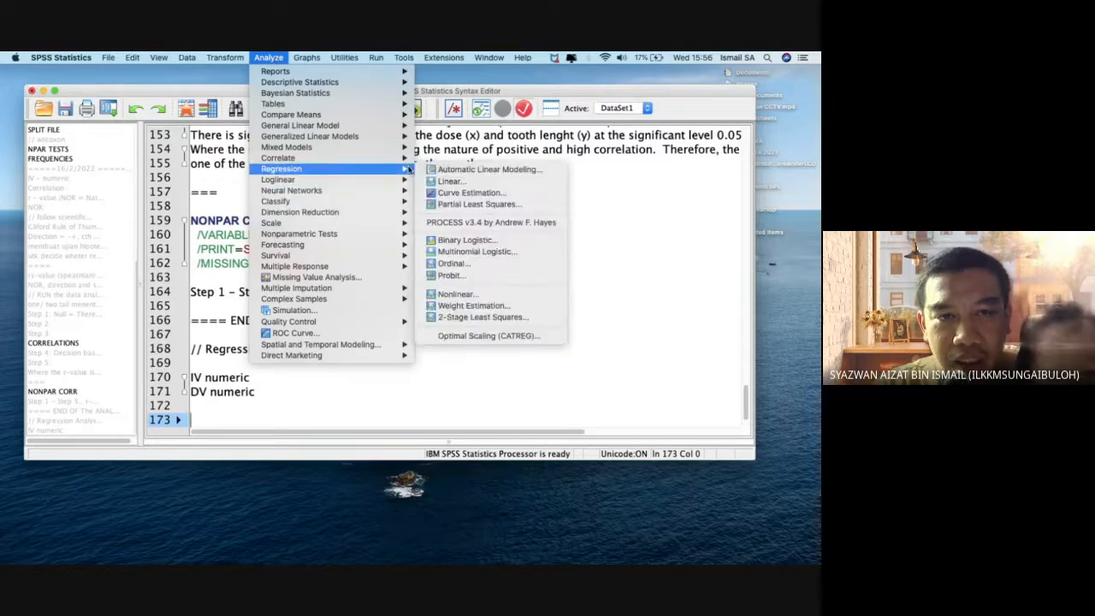
pyautogui.click(450, 181)
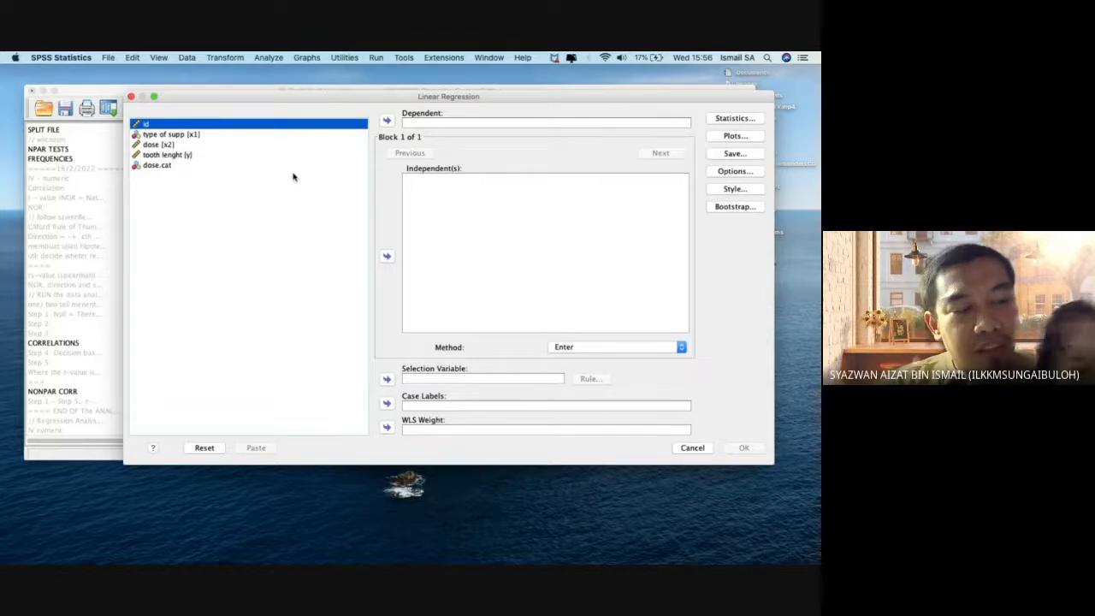
pyautogui.click(257, 156)
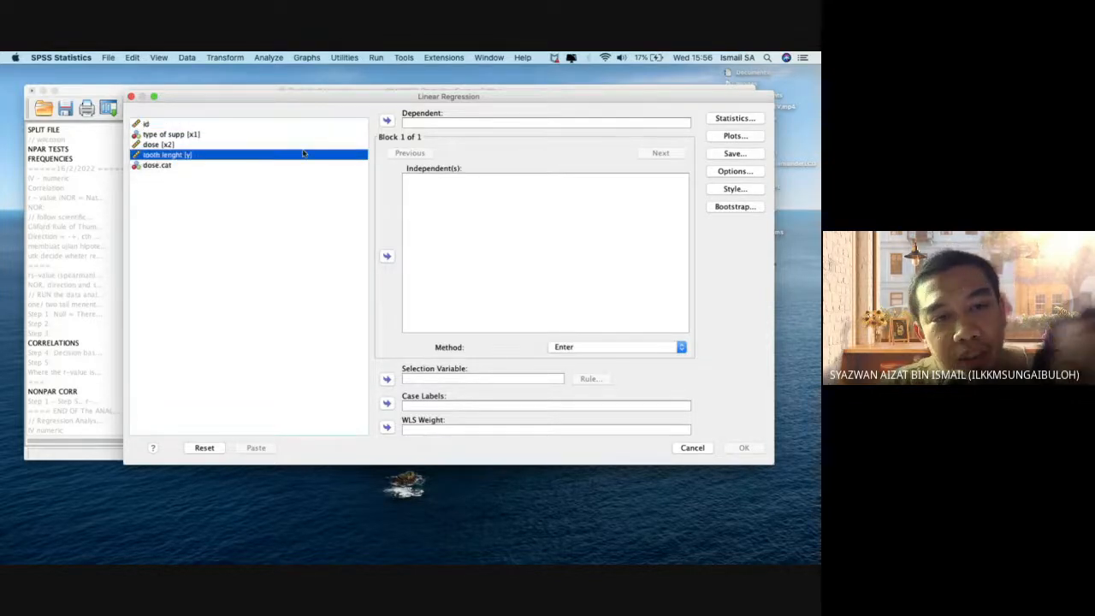
pyautogui.click(387, 120)
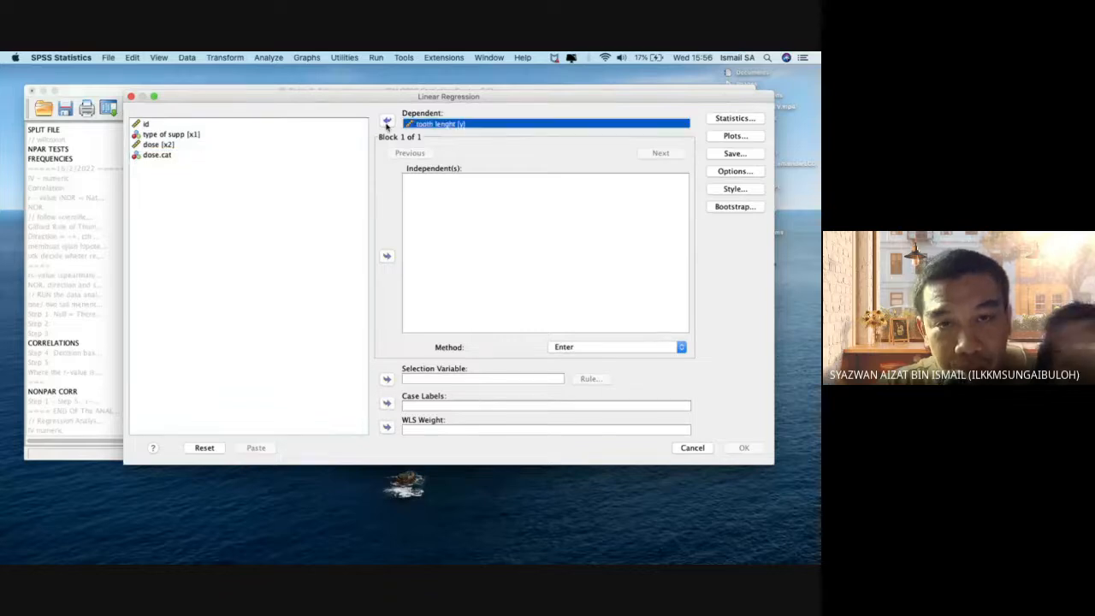
pyautogui.click(274, 146)
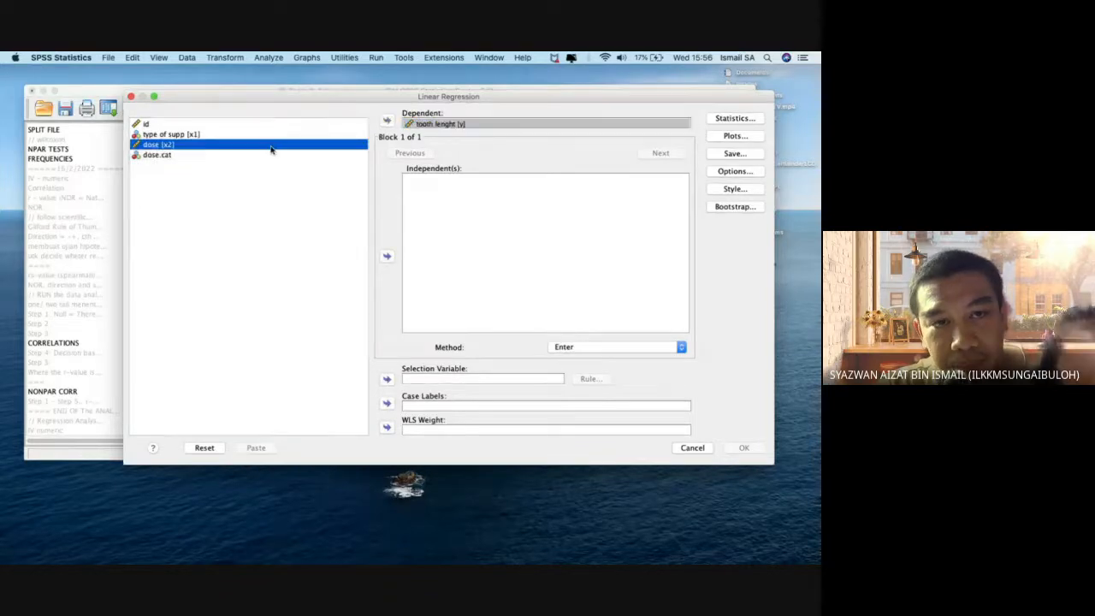
pyautogui.click(387, 256)
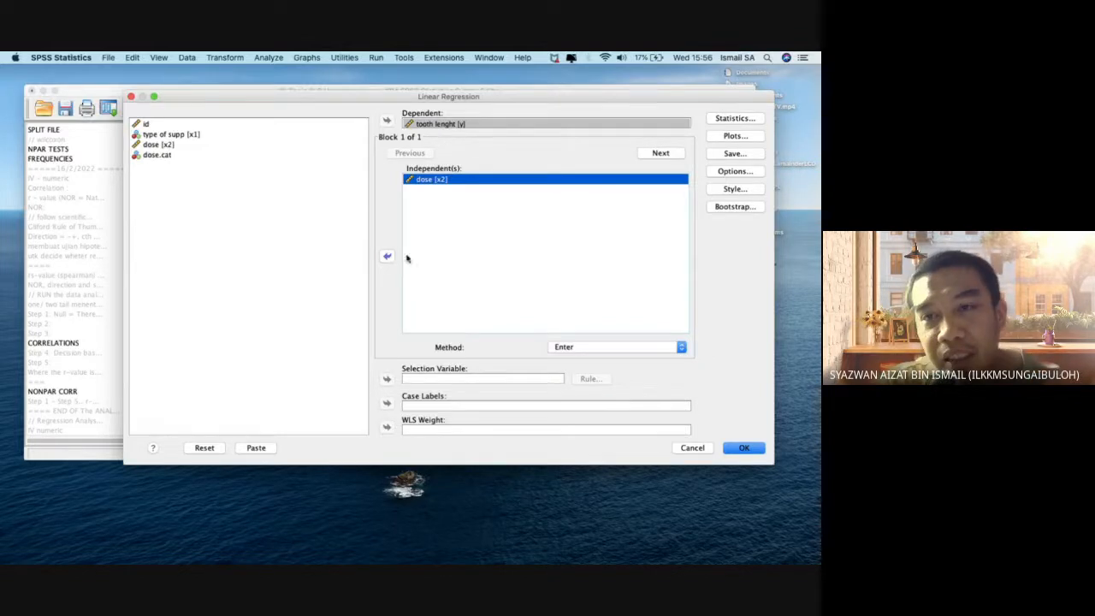
pyautogui.click(732, 119)
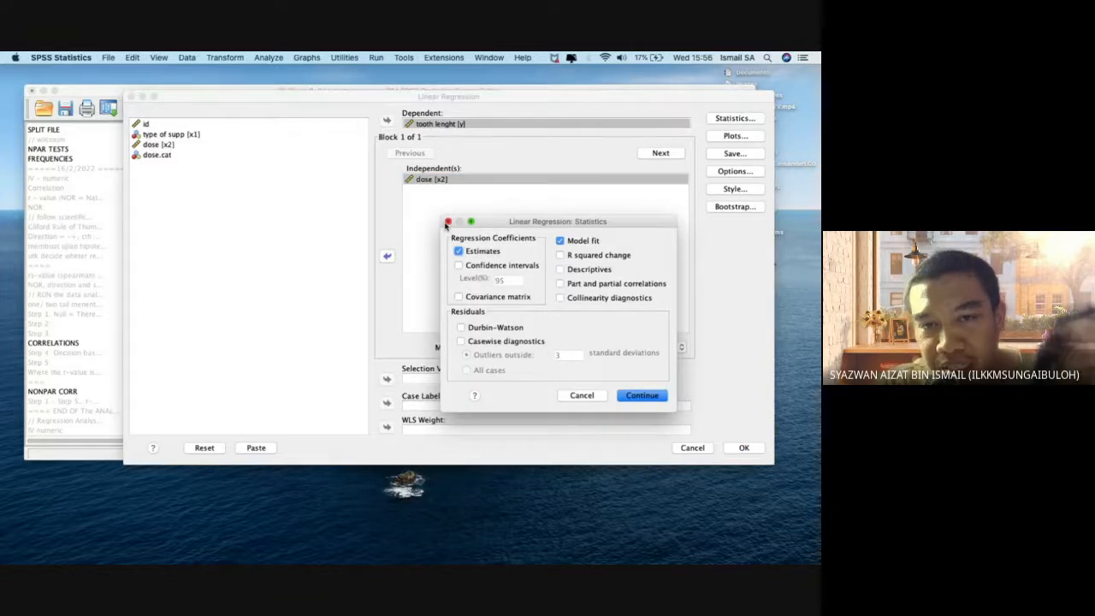
# - Add confidence intervals, descriptives and collinearity diagnostics to the regression statistics and confirm
pyautogui.click(447, 221)
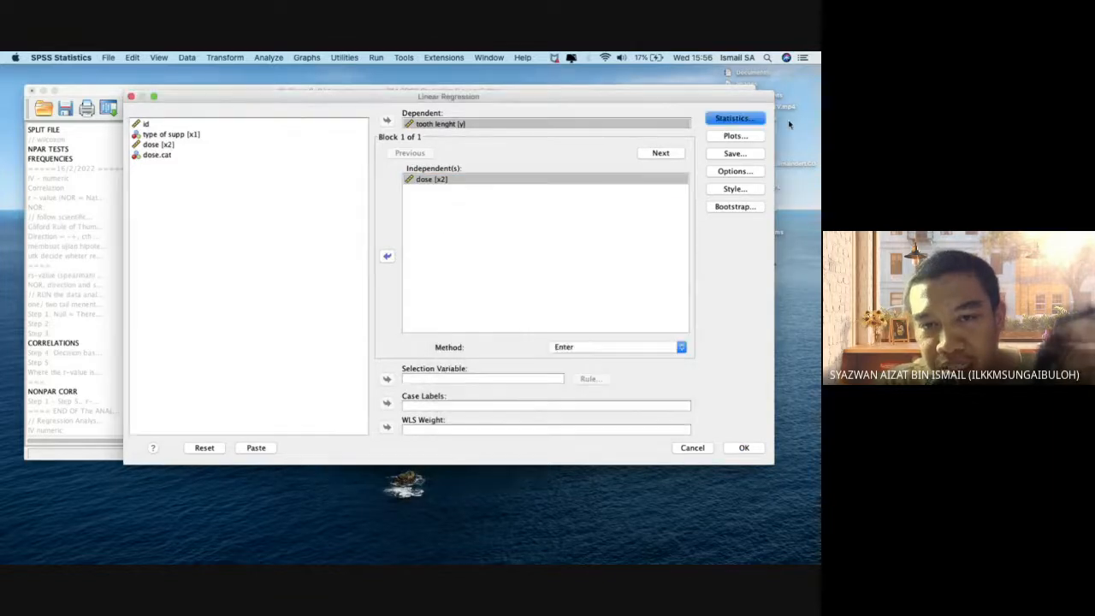
pyautogui.click(727, 119)
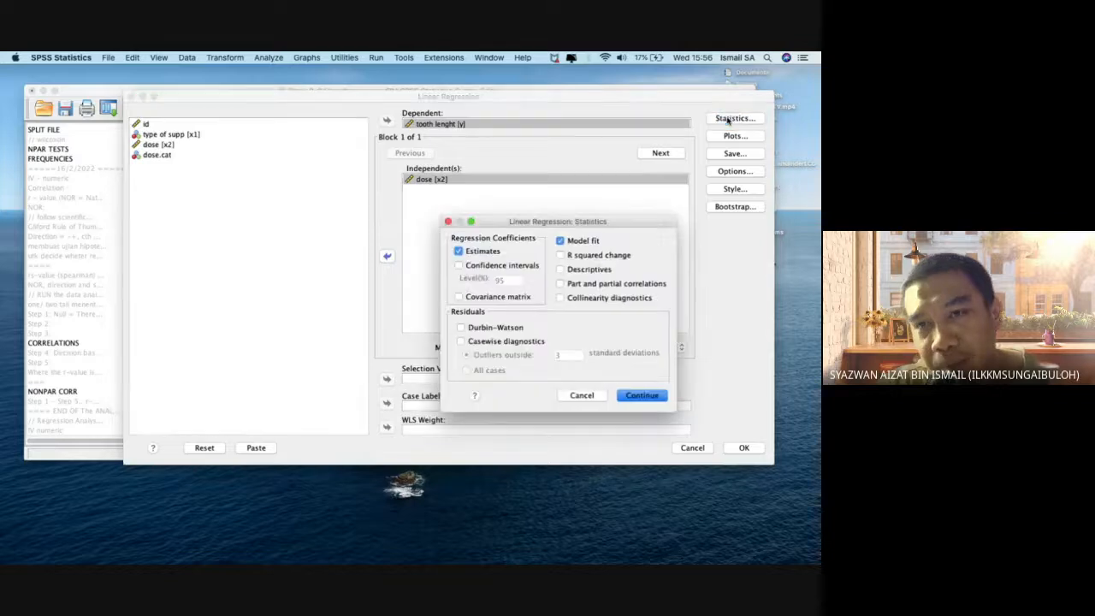
pyautogui.click(503, 266)
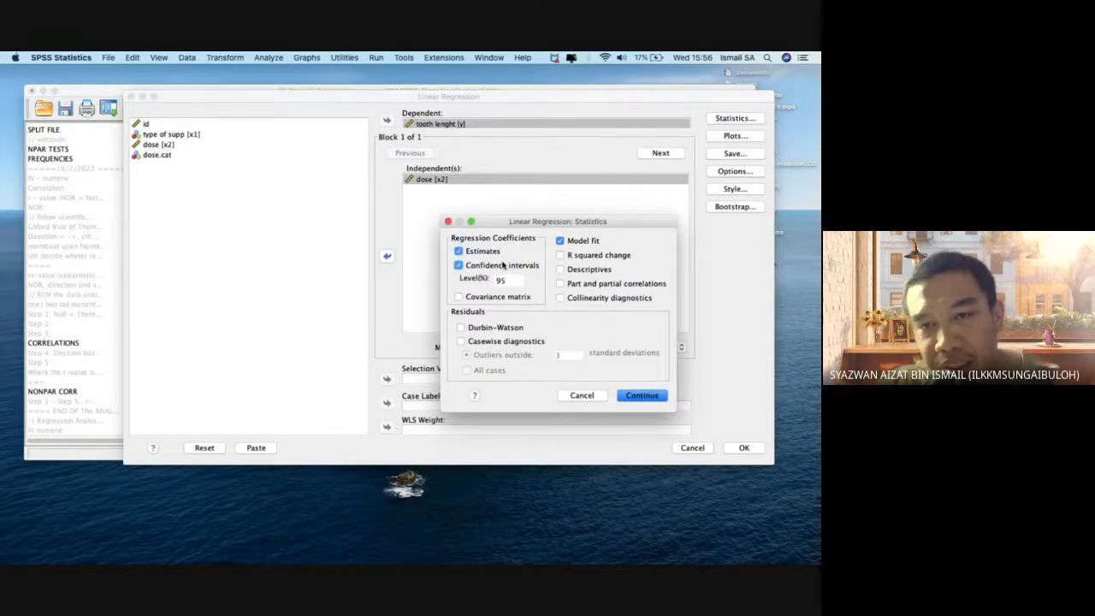
pyautogui.click(573, 300)
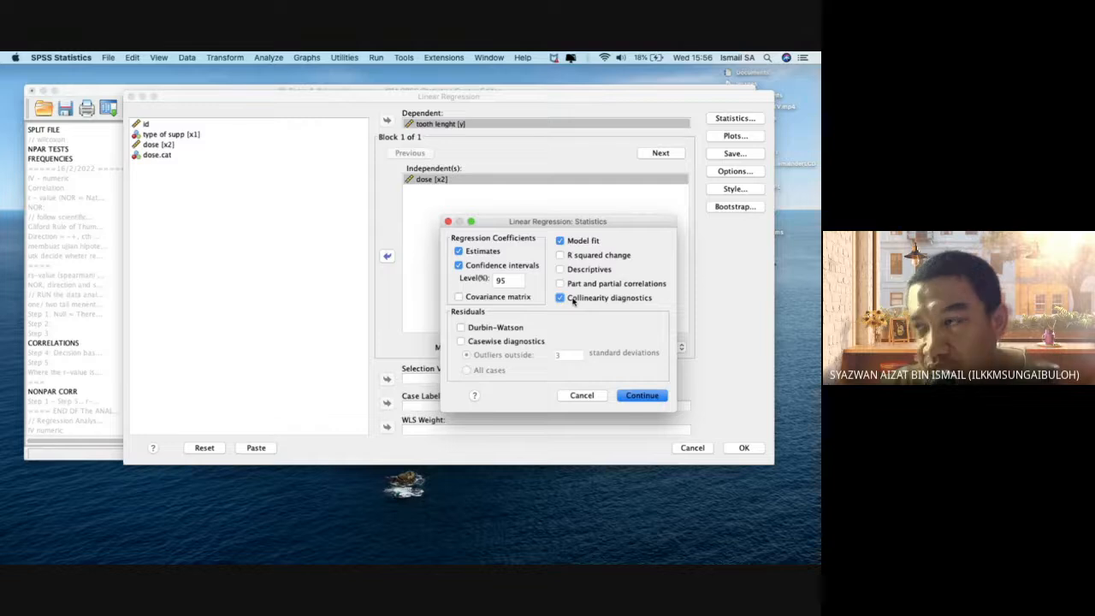
pyautogui.click(567, 271)
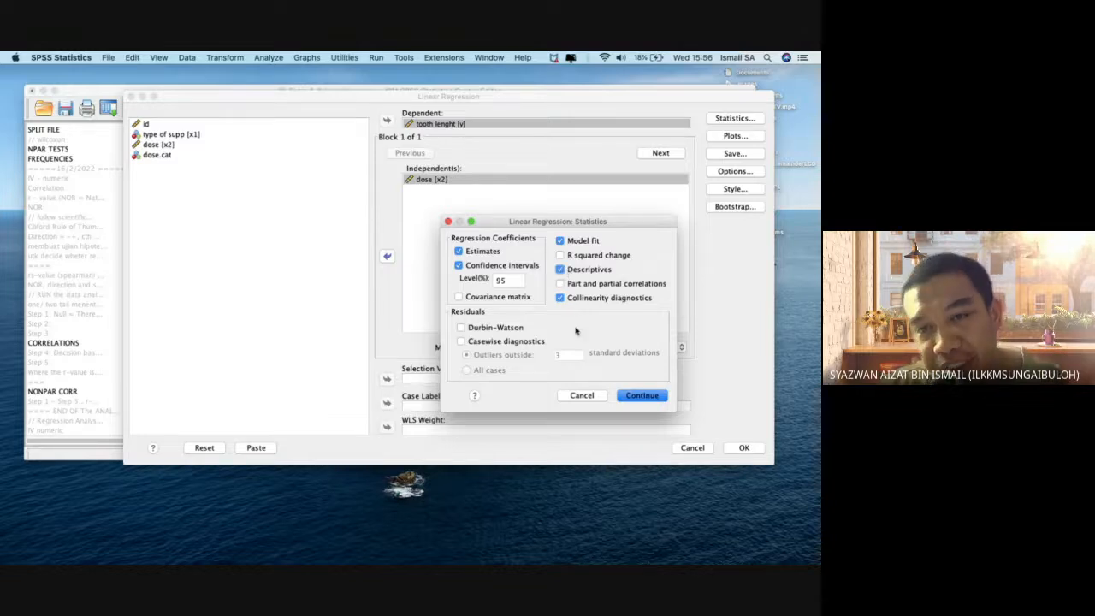
pyautogui.click(477, 266)
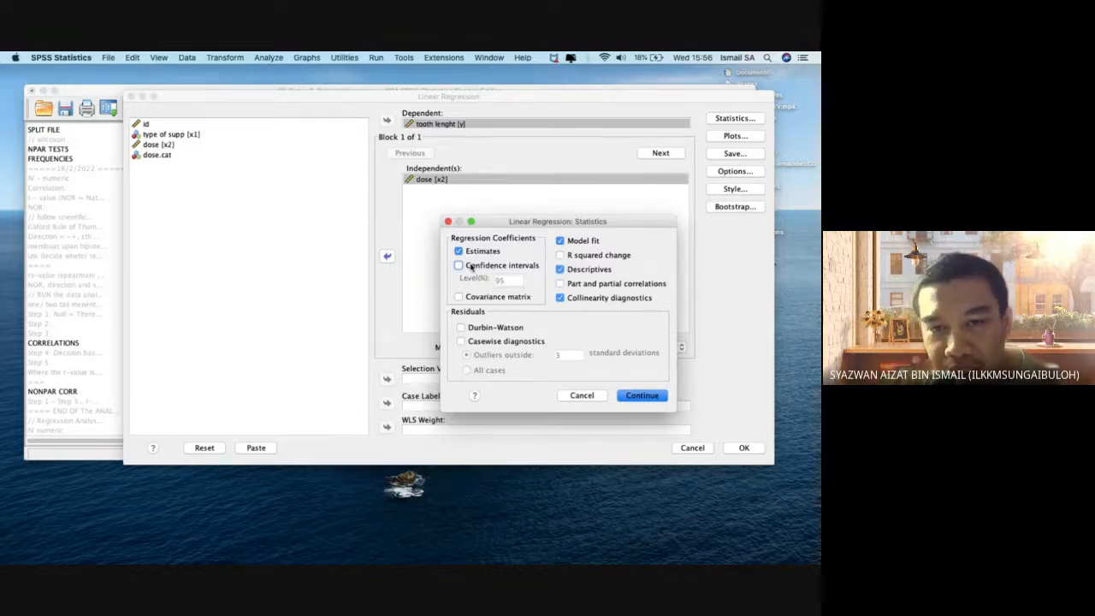
pyautogui.click(471, 267)
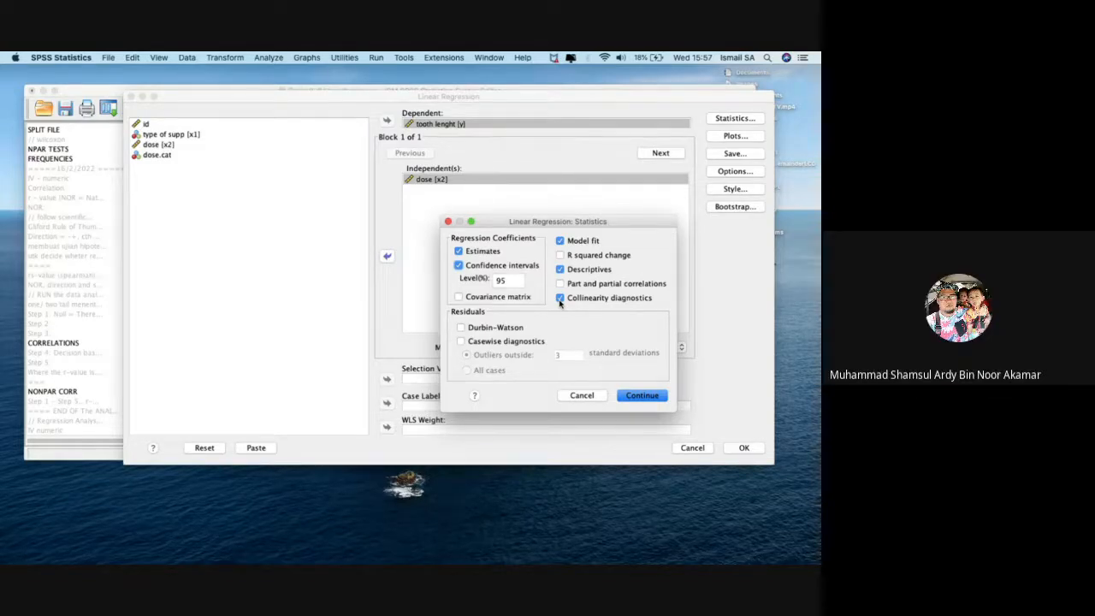
pyautogui.click(642, 395)
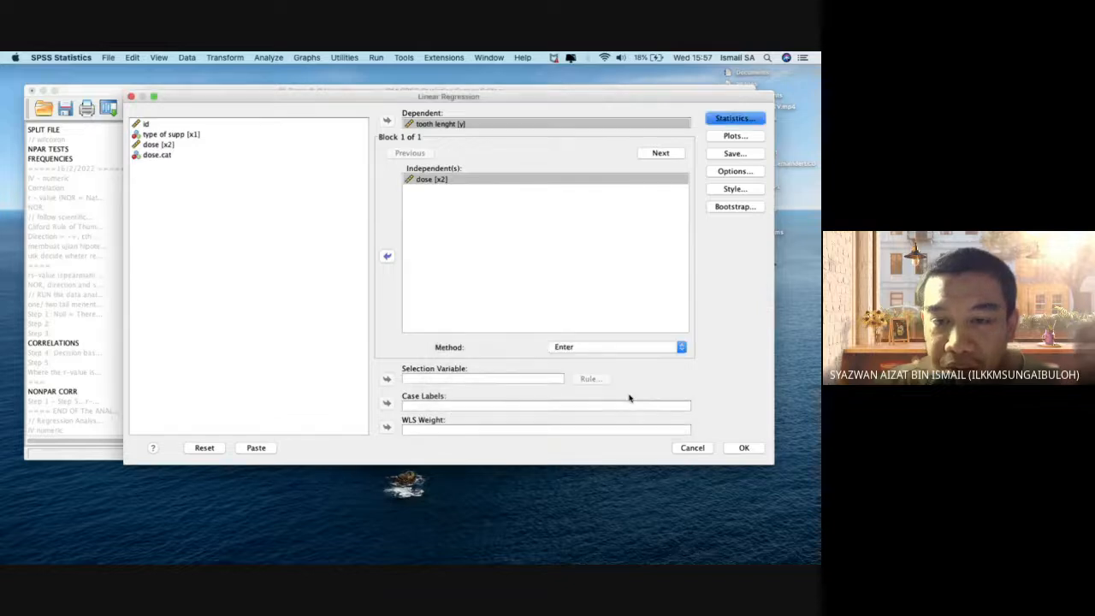
# - Review Plots, Save and Options unchanged, reconfirm Statistics, and paste the y-on-x2 regression into syntax
pyautogui.click(723, 137)
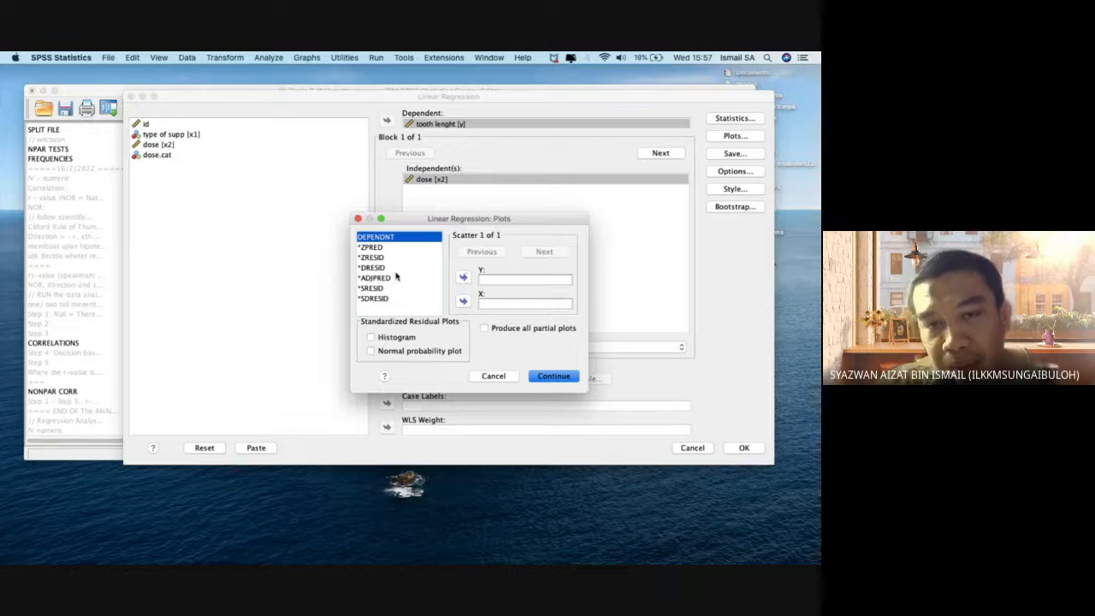
pyautogui.click(359, 219)
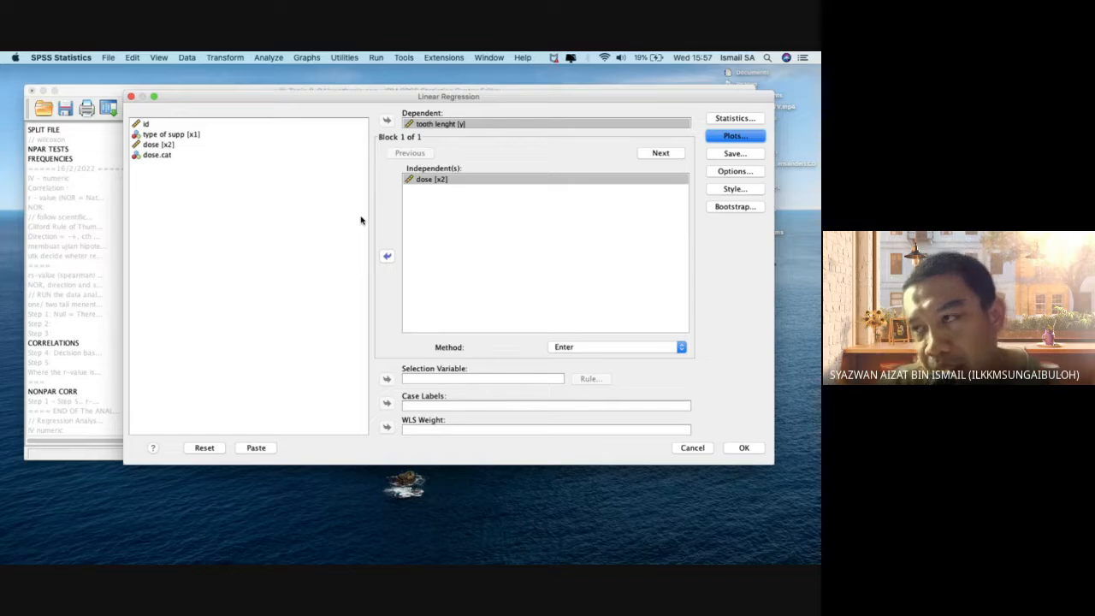
pyautogui.click(722, 160)
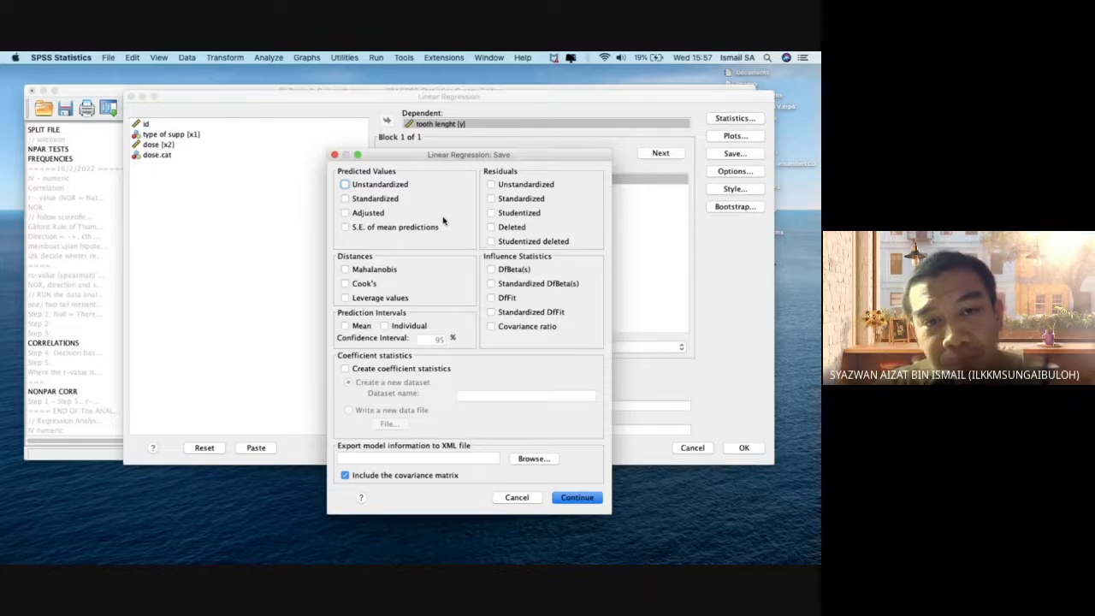
pyautogui.click(335, 155)
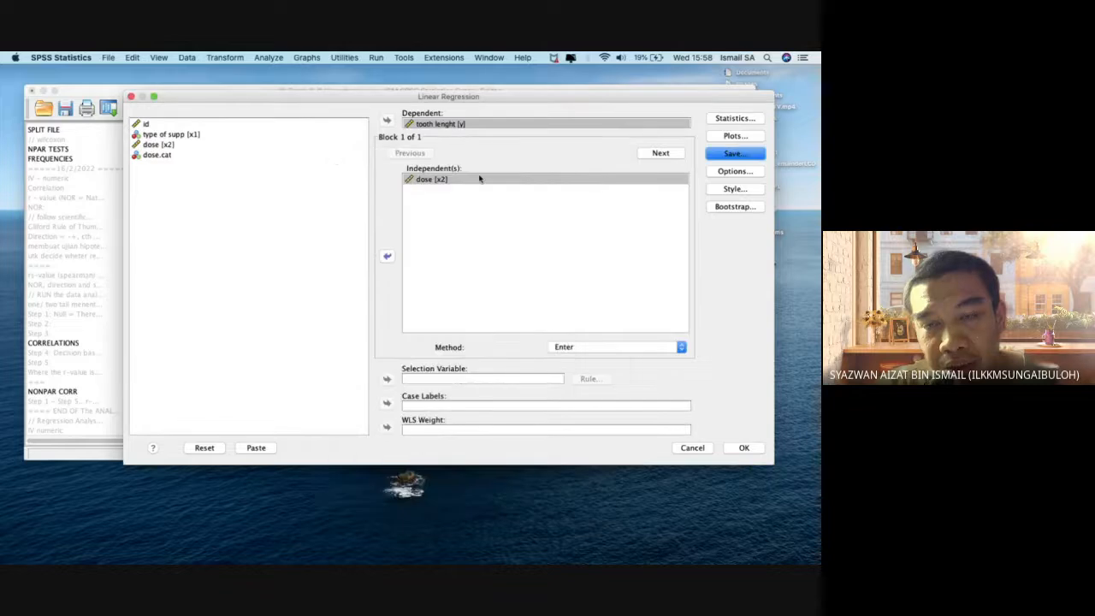
pyautogui.click(715, 173)
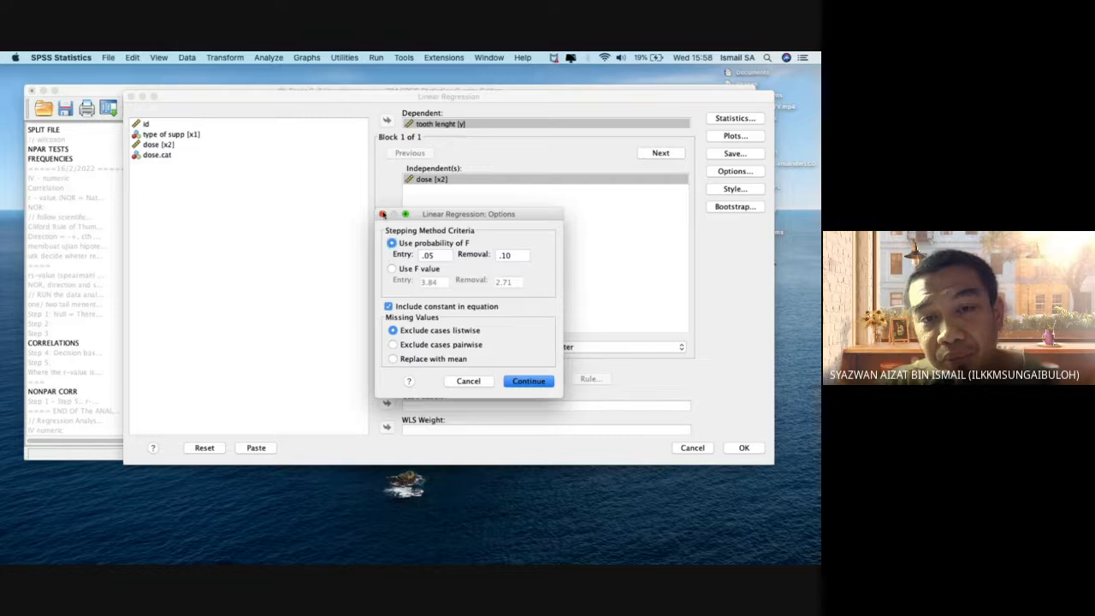
pyautogui.click(382, 213)
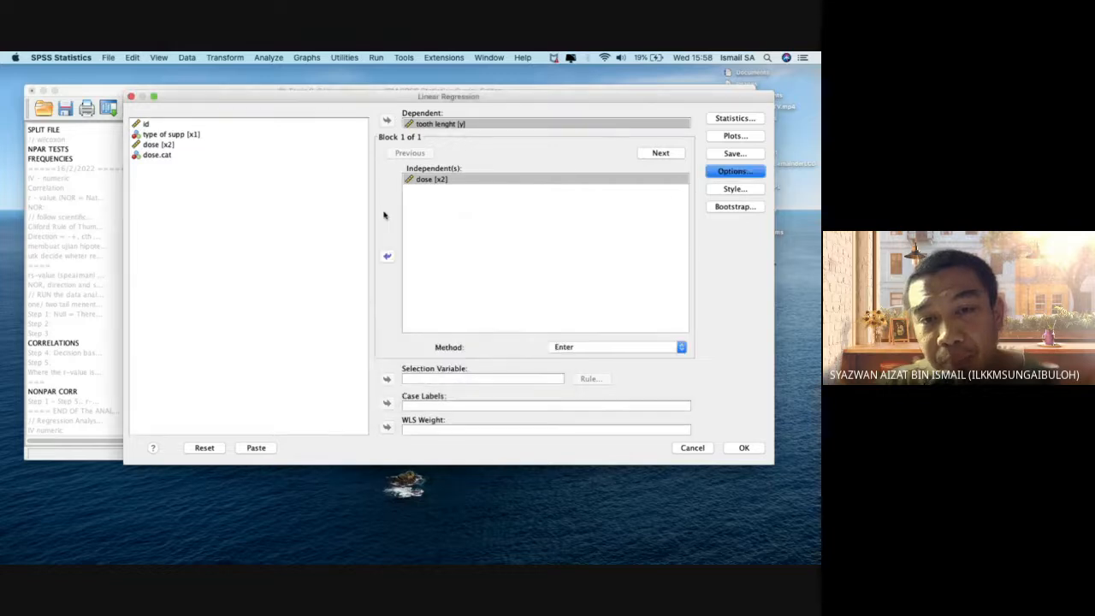
pyautogui.click(717, 120)
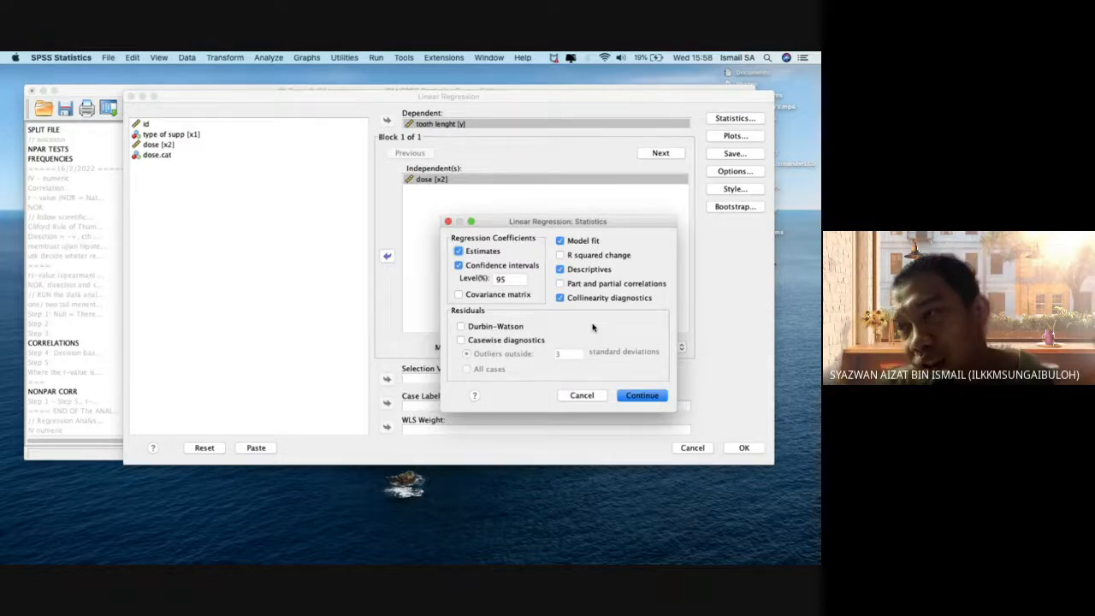
pyautogui.click(641, 395)
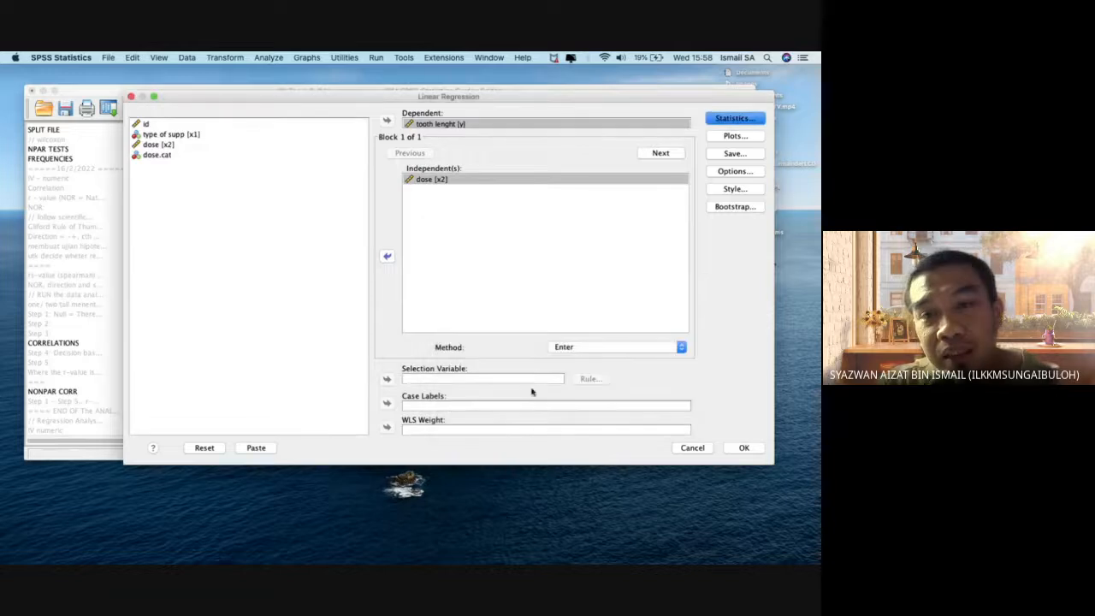
pyautogui.click(257, 448)
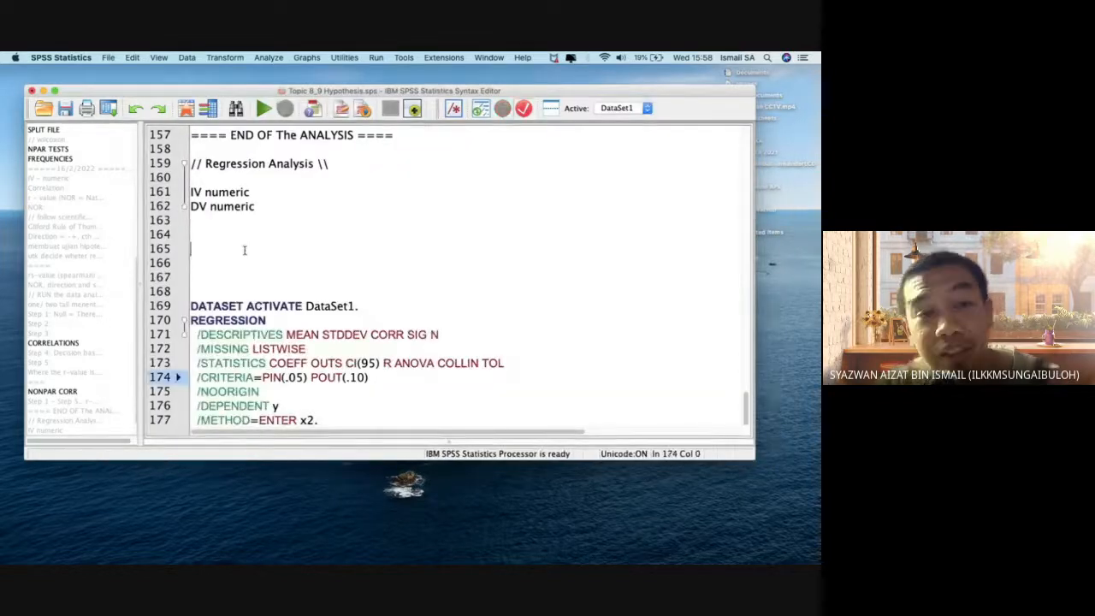
# - Delete the DATASET ACTIVATE DataSet1. line and the blank lines above REGRESSION
pyautogui.press('BackSpace')
pyautogui.press('BackSpace')
pyautogui.press('BackSpace')
pyautogui.press('BackSpace')
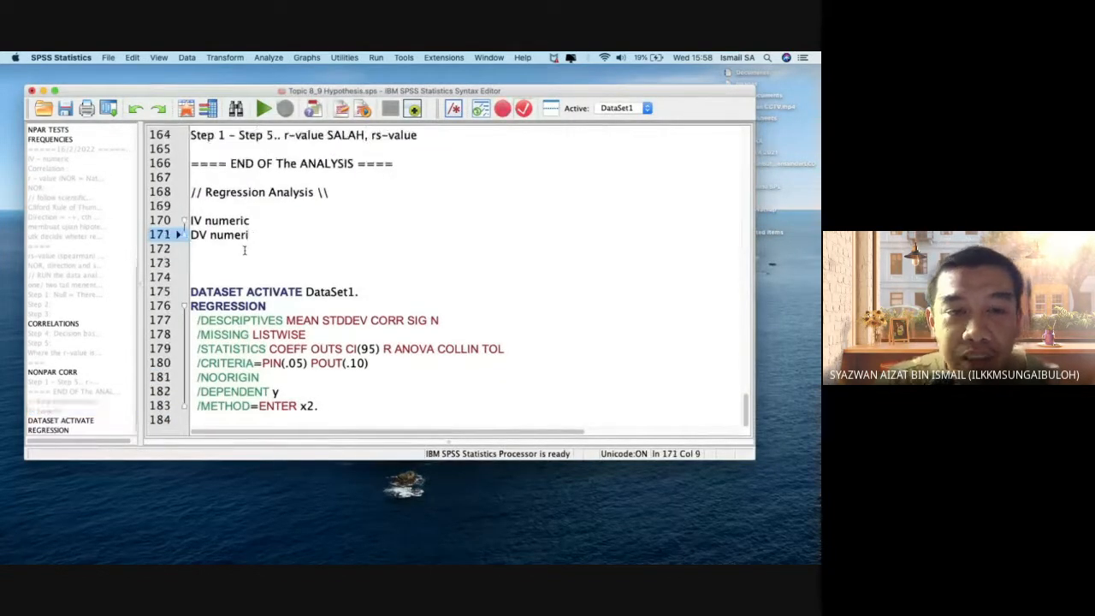
pyautogui.write('c')
pyautogui.click(244, 255)
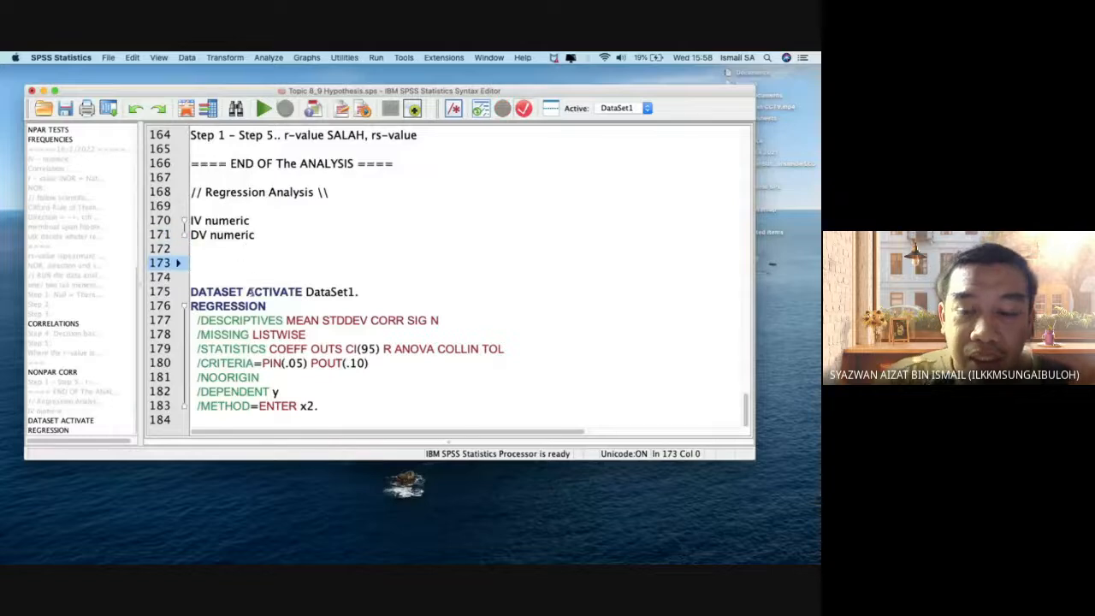
pyautogui.click(250, 292)
pyautogui.tripleClick(249, 291)
pyautogui.press('BackSpace')
pyautogui.press('BackSpace')
pyautogui.press('BackSpace')
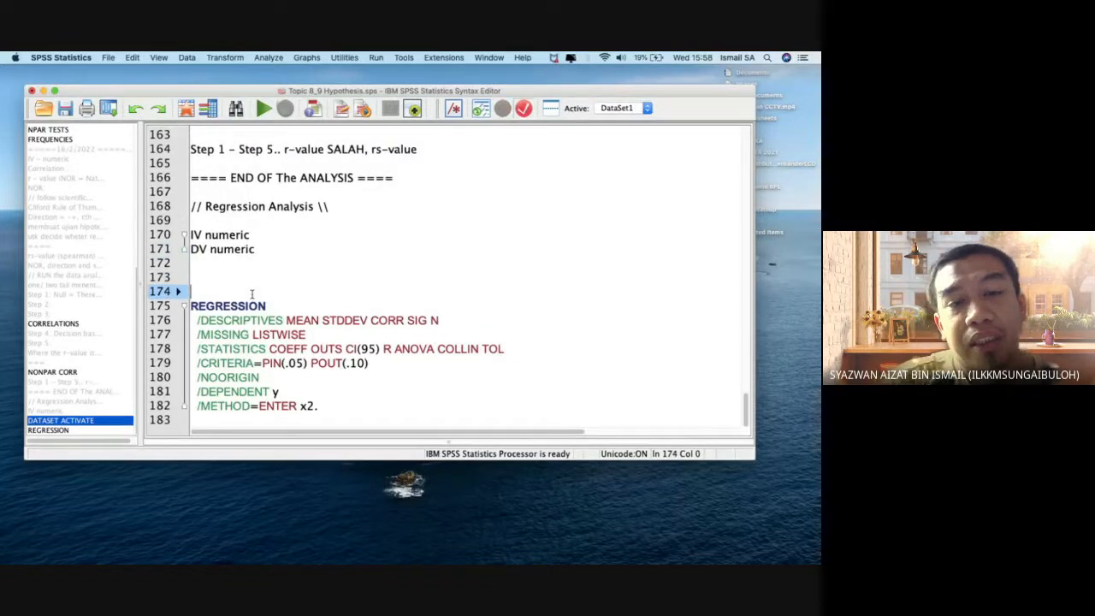
pyautogui.press('BackSpace')
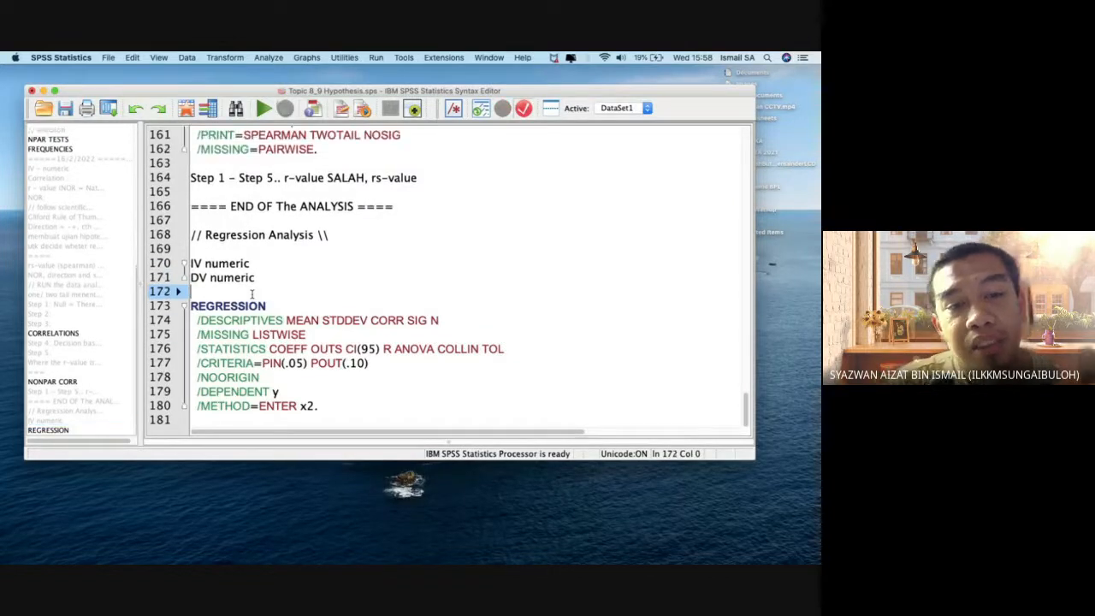
# - Add a blank line after the end of the REGRESSION command, following /METHOD=ENTER x2
pyautogui.click(345, 404)
pyautogui.scroll(1, 344, 404)
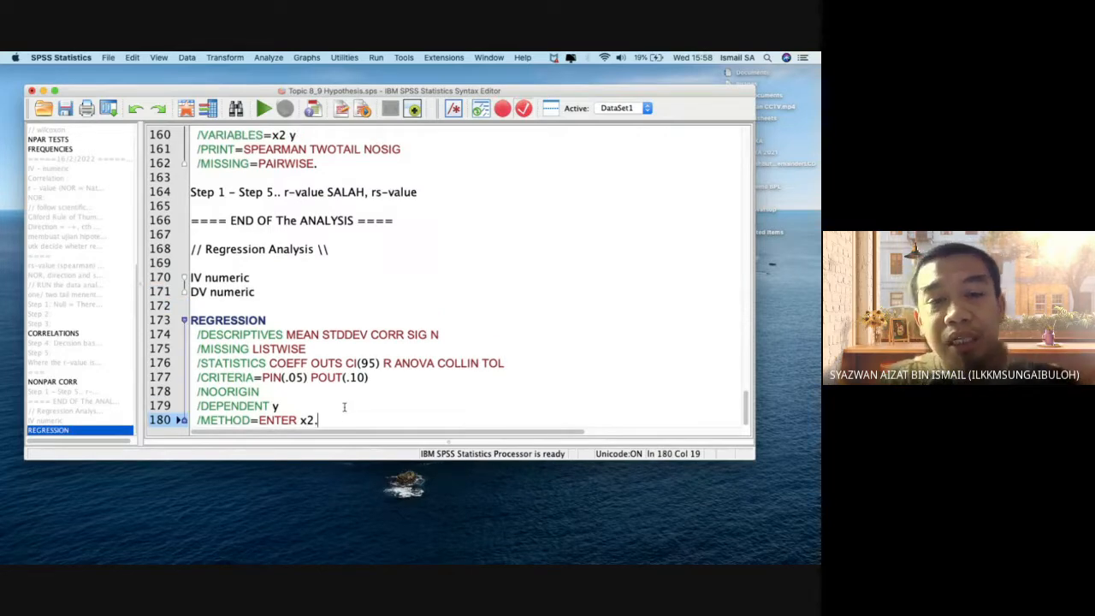
pyautogui.scroll(1, 344, 408)
pyautogui.click(339, 420)
pyautogui.scroll(-2, 340, 420)
pyautogui.hscroll(1, 340, 420)
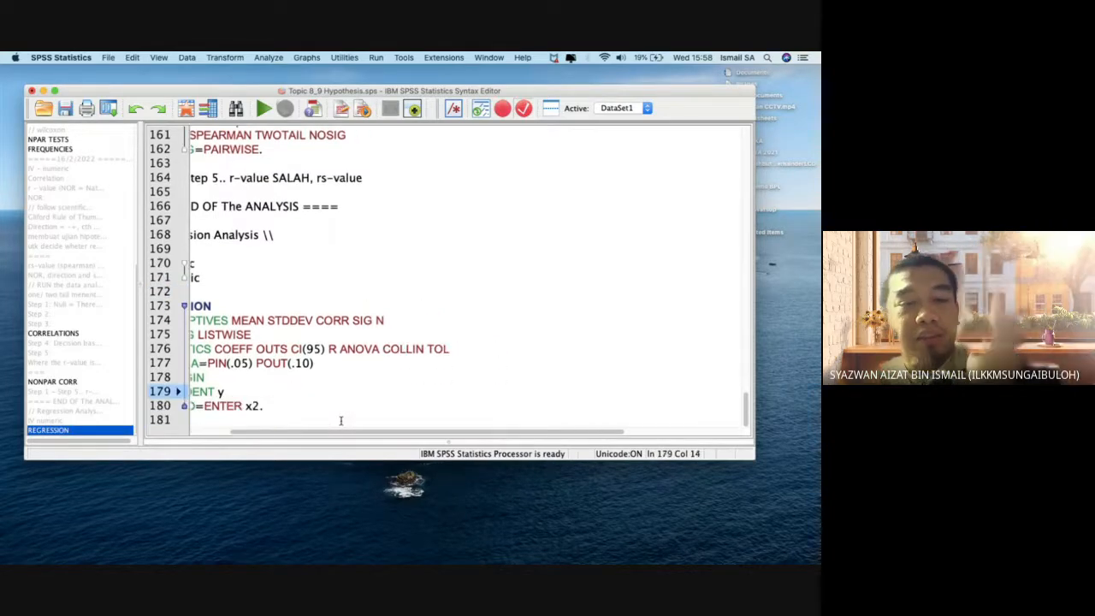
pyautogui.hscroll(-1, 371, 400)
pyautogui.click(375, 408)
pyautogui.press('Return')
pyautogui.press('Return')
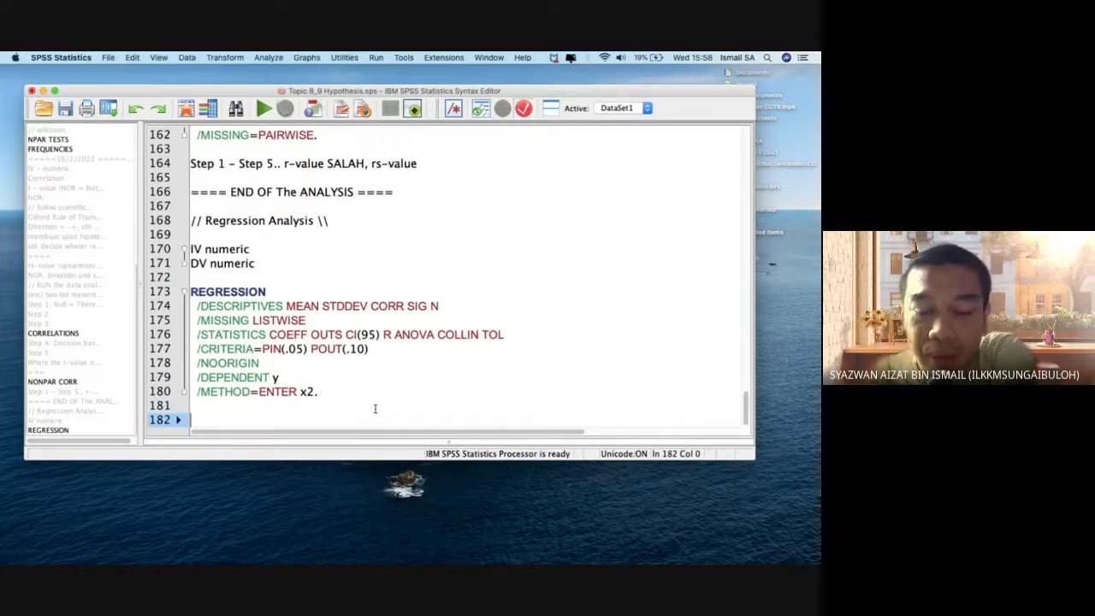
# - Type the notes Descriptive, Model Fit and Significant Predictor on separate lines
pyautogui.write('De')
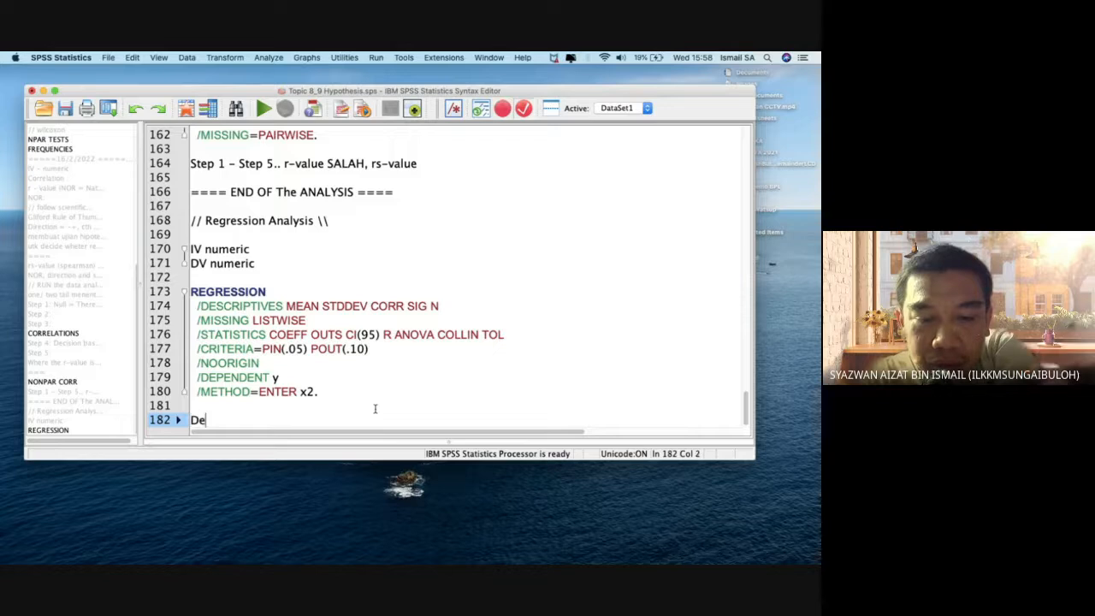
pyautogui.write('scriptive')
pyautogui.press('Return')
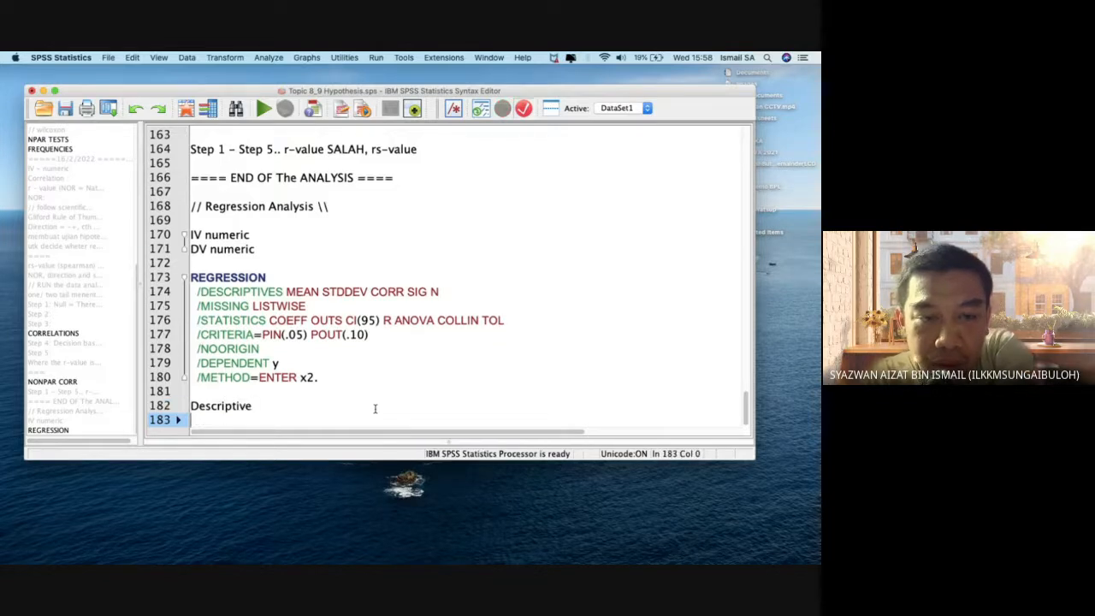
pyautogui.write('Model F')
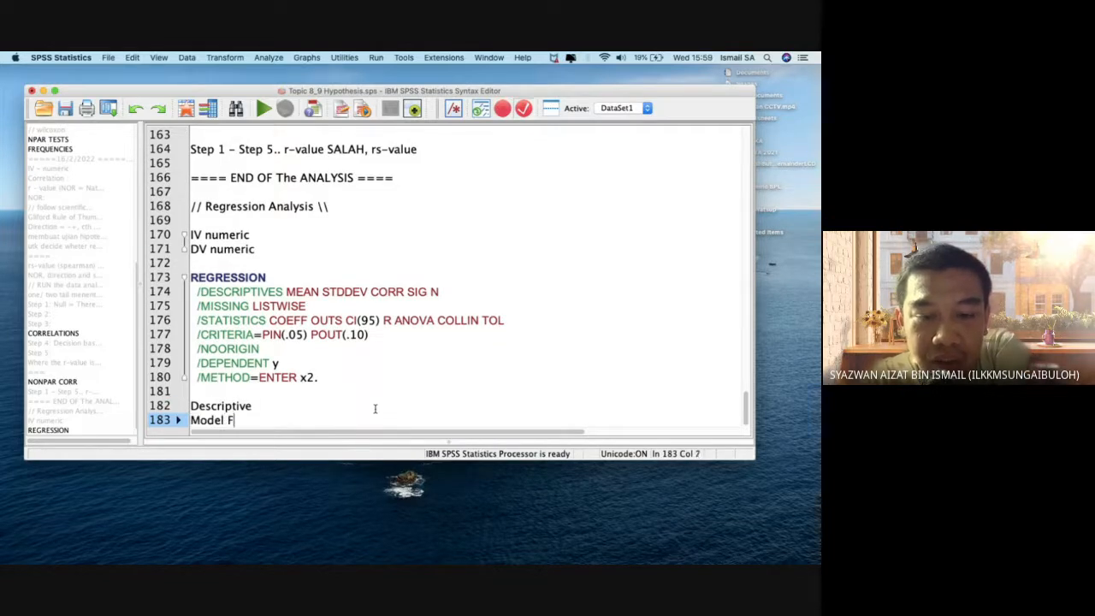
pyautogui.write('it')
pyautogui.press('Return')
pyautogui.write('Significa')
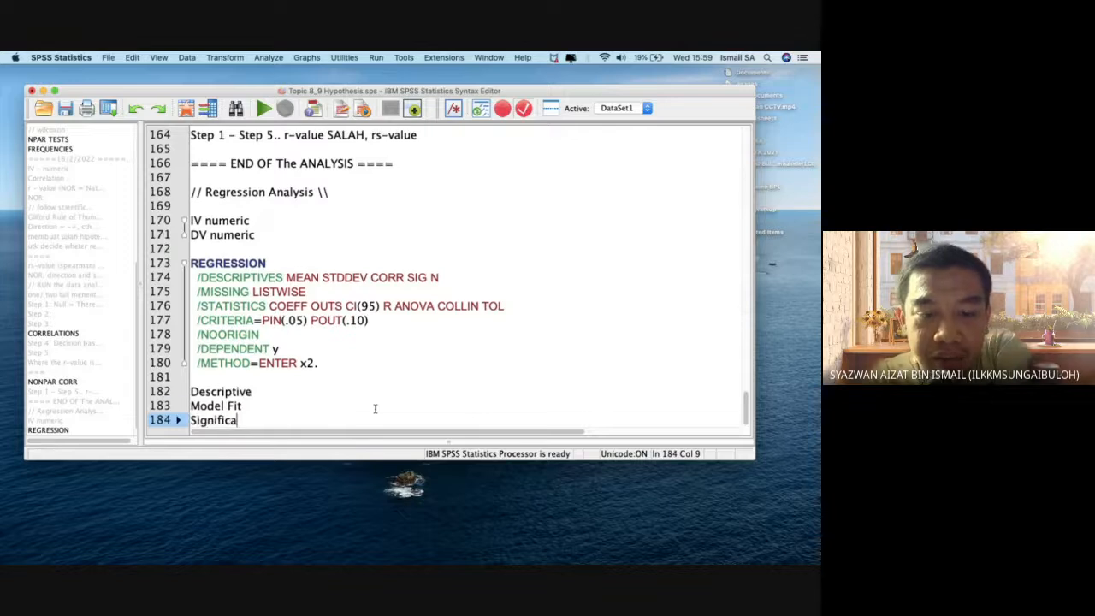
pyautogui.write('nt Predictr')
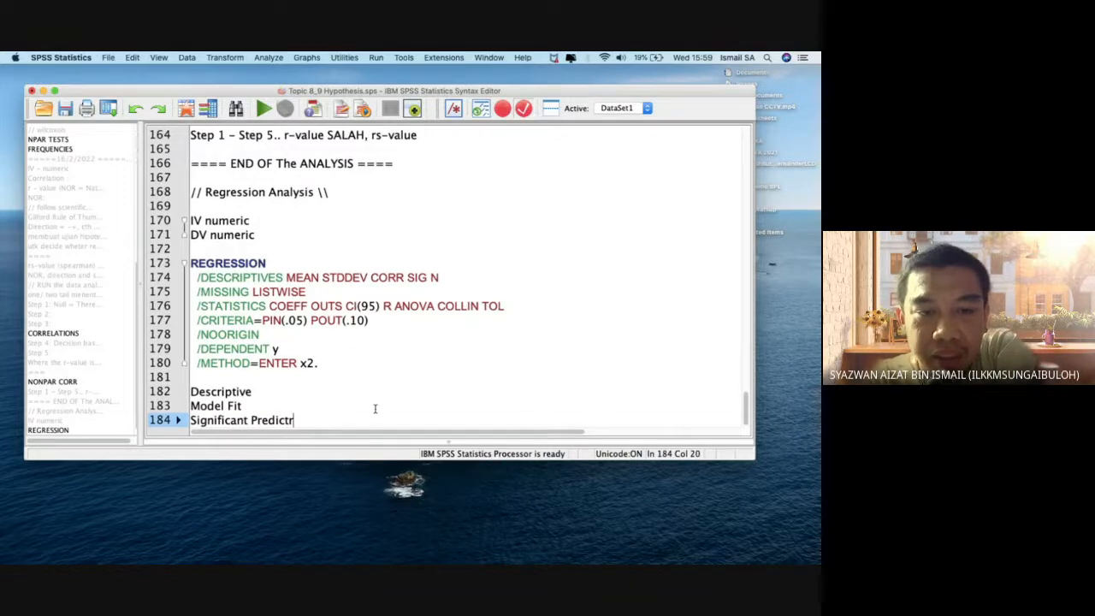
pyautogui.press('BackSpace')
pyautogui.write('or')
# - Prefix the three notes with 1), 2) and 3)
pyautogui.press('Up')
pyautogui.press('Up')
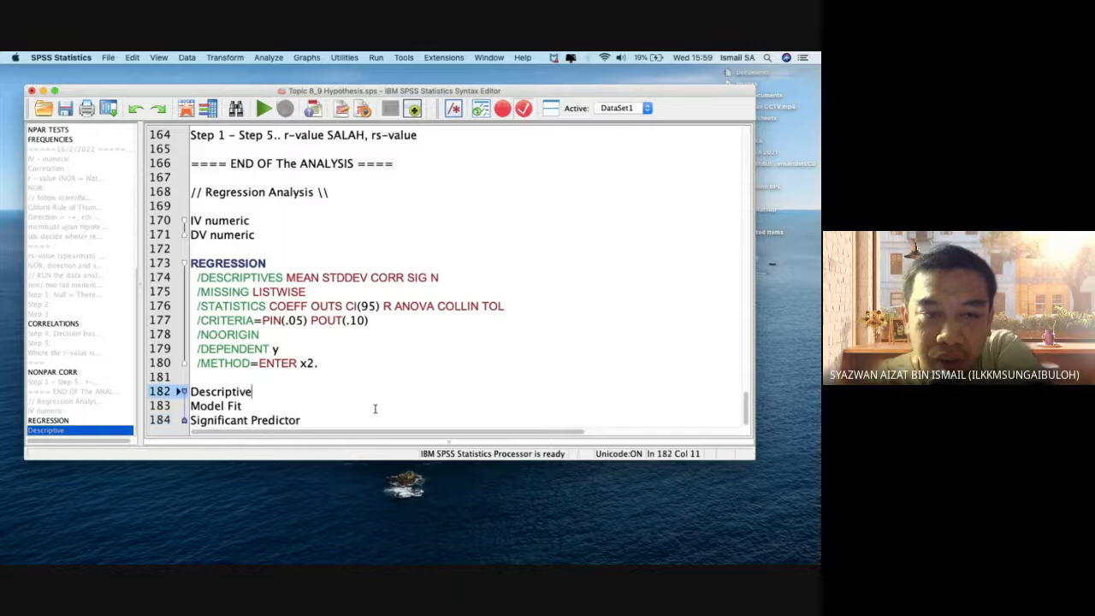
pyautogui.press('super+Left')
pyautogui.write('1)')
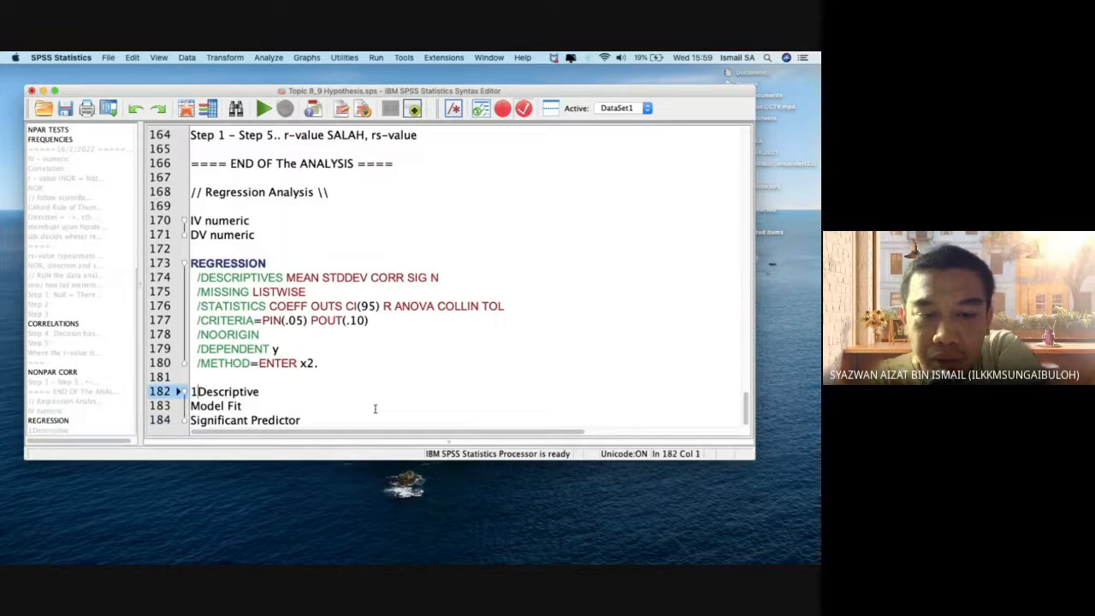
pyautogui.press('super+Right')
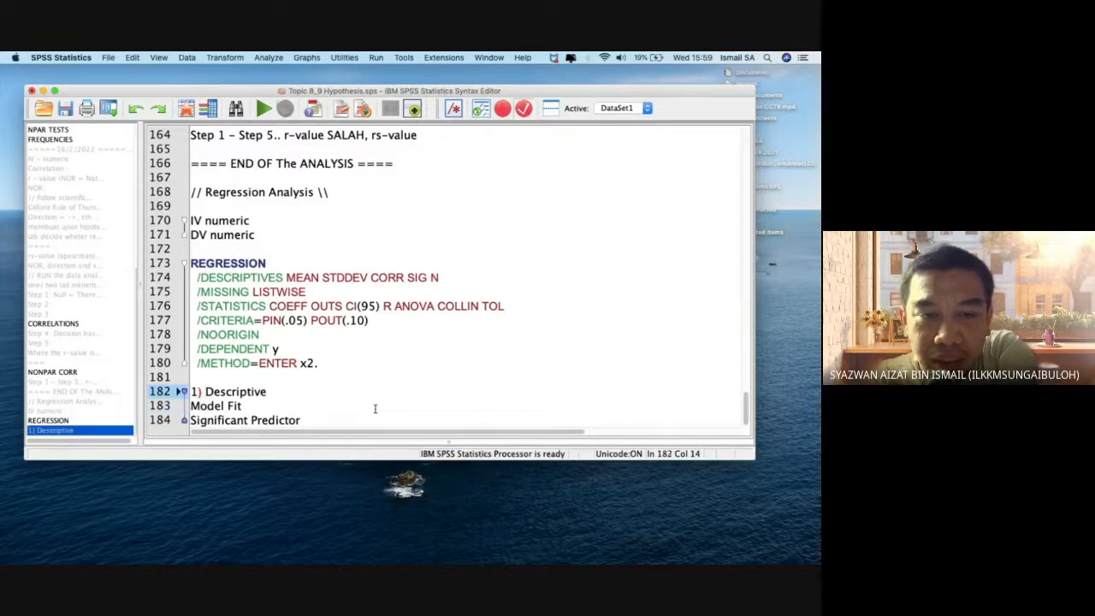
pyautogui.press('Right')
pyautogui.write('2)')
pyautogui.press('super+Right')
pyautogui.press('Right')
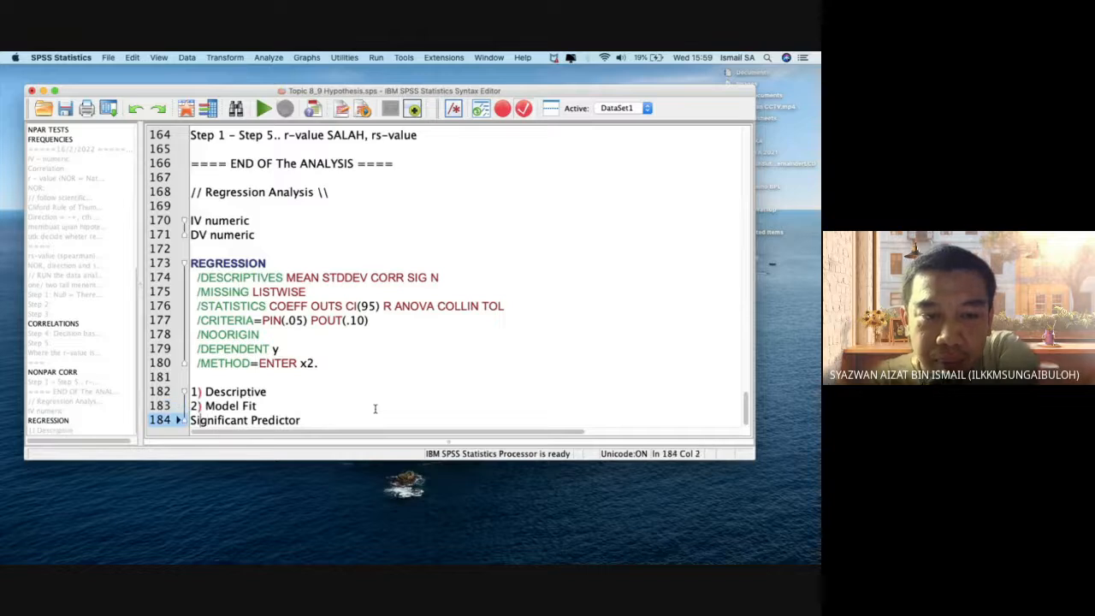
pyautogui.write('3)')
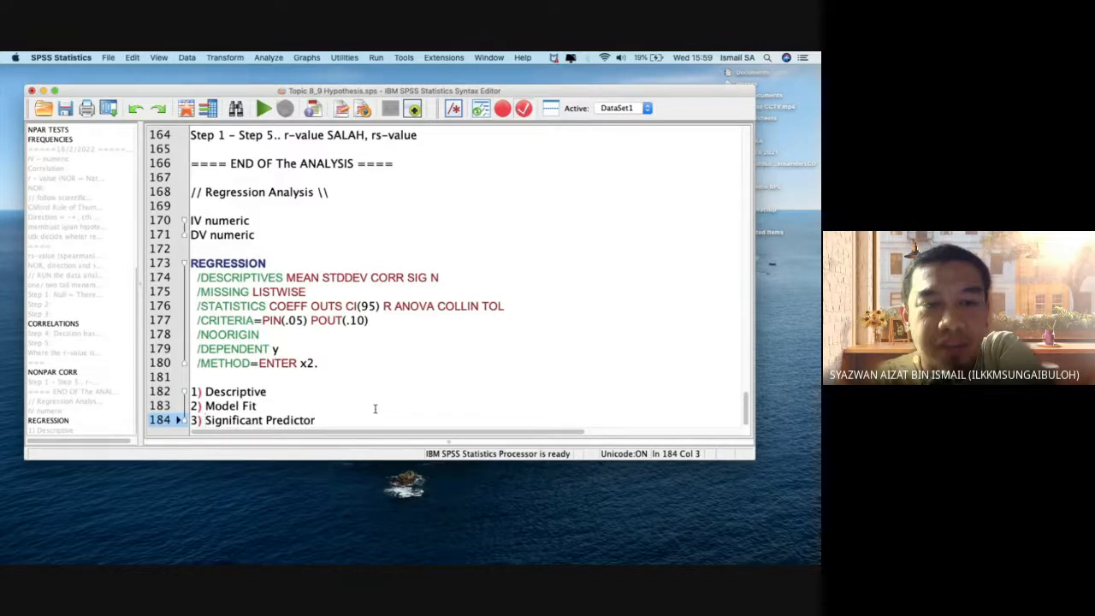
# - Append '- 3 components (PE, R, R2)' to the Descriptive note and hide SPSS
pyautogui.click(299, 398)
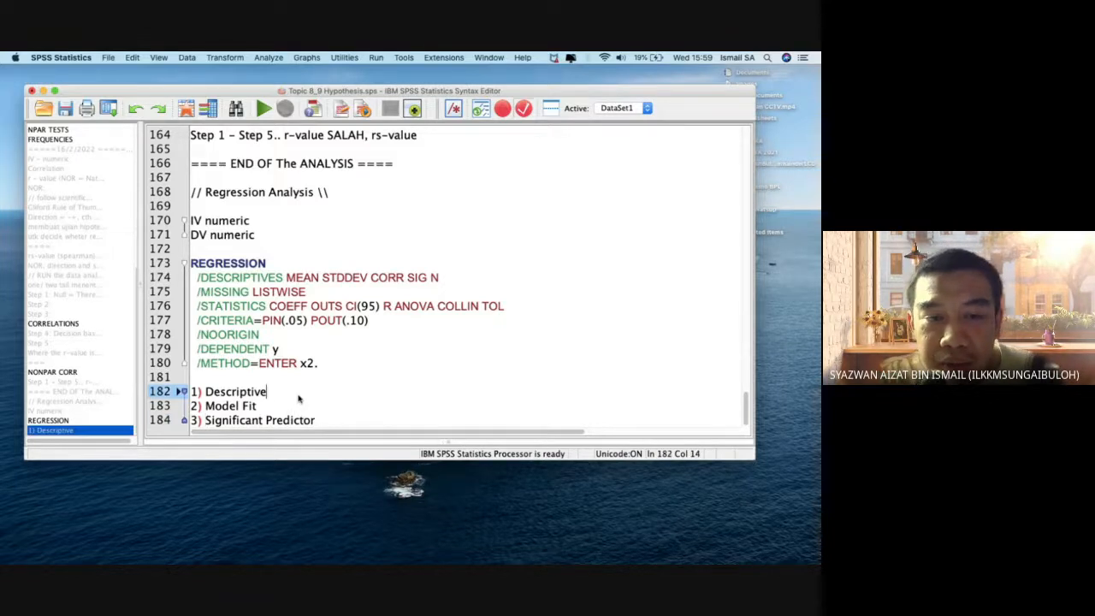
pyautogui.write('-')
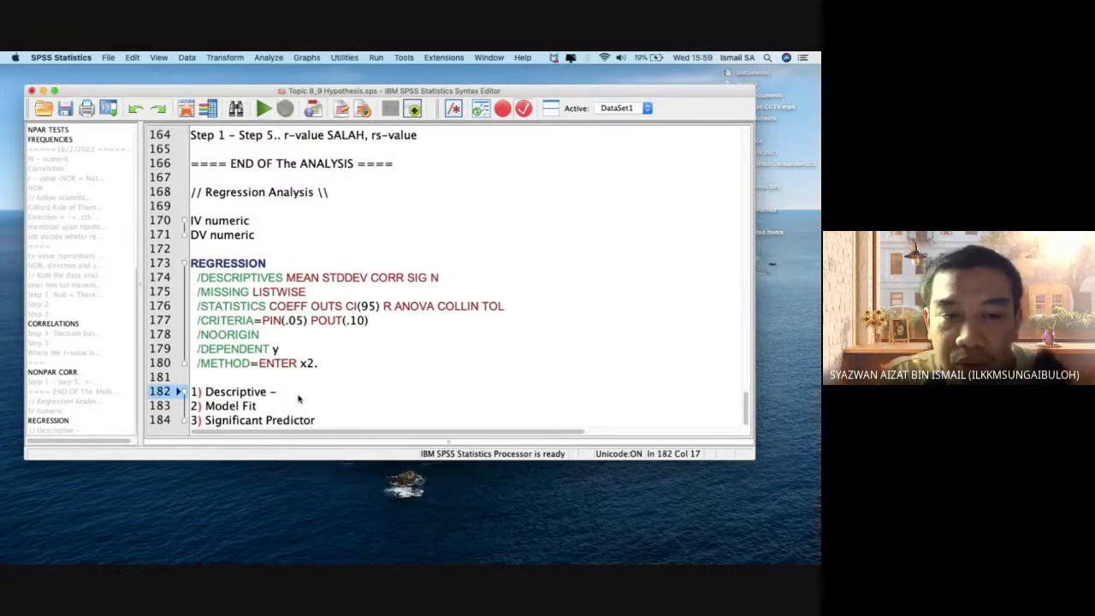
pyautogui.write(' 3 compo')
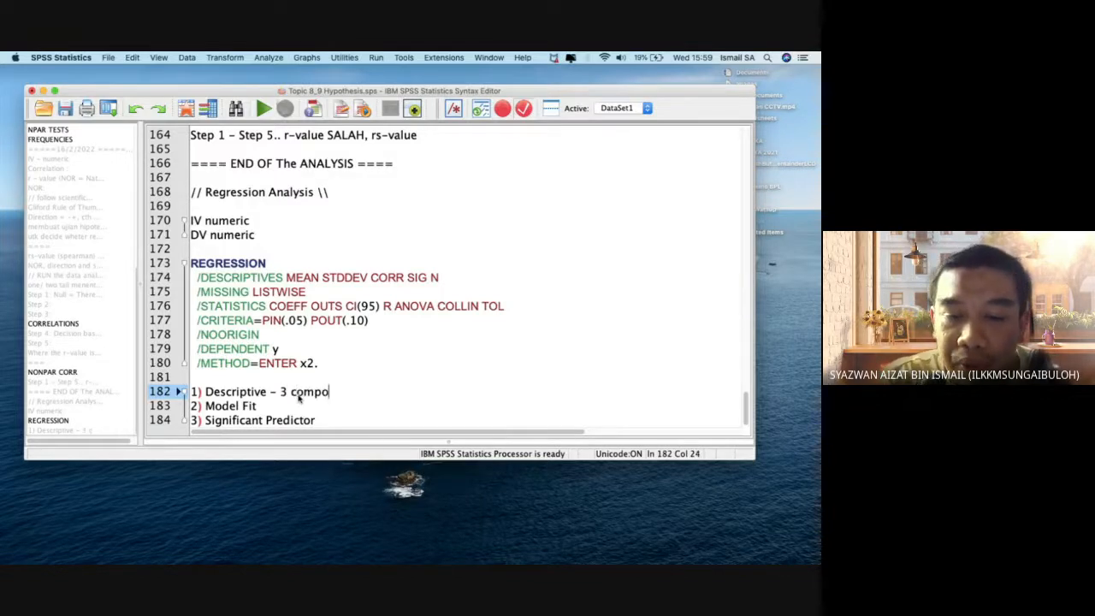
pyautogui.write('nents')
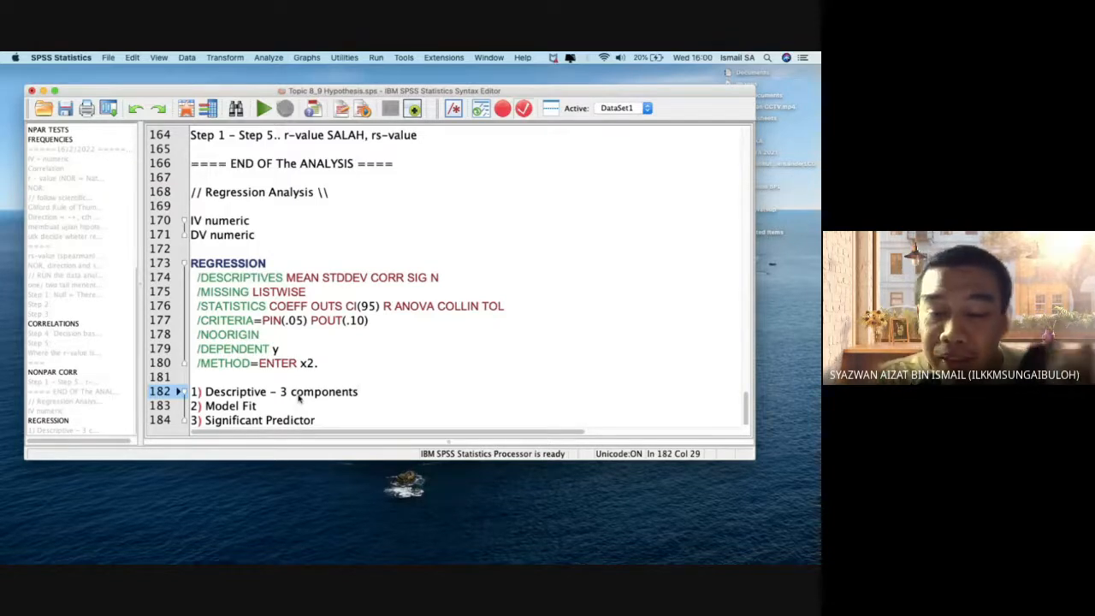
pyautogui.write('(')
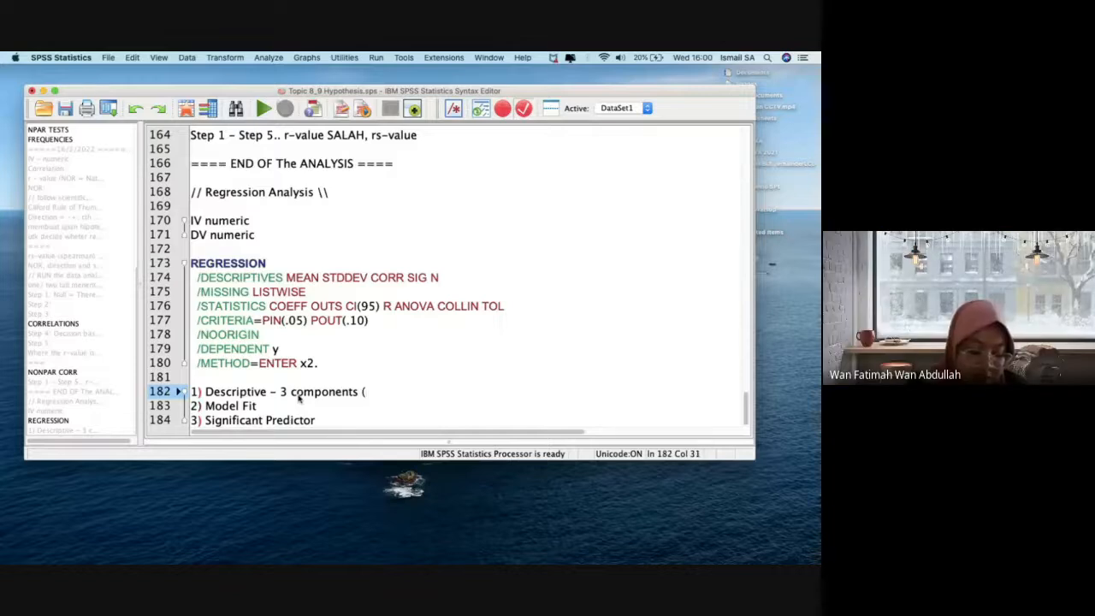
pyautogui.write('PE, ')
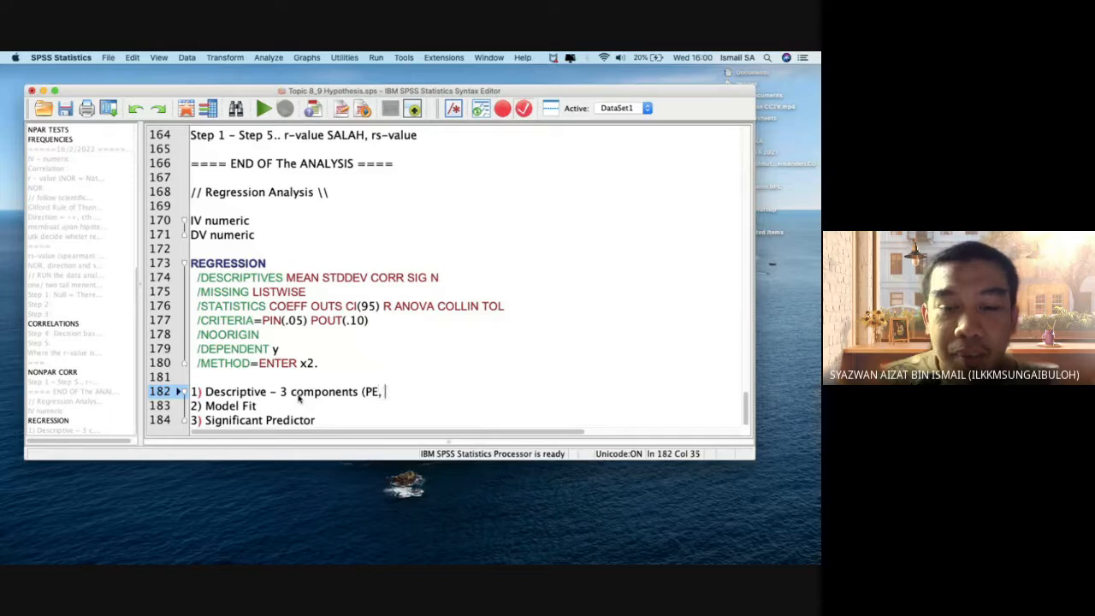
pyautogui.write('R,')
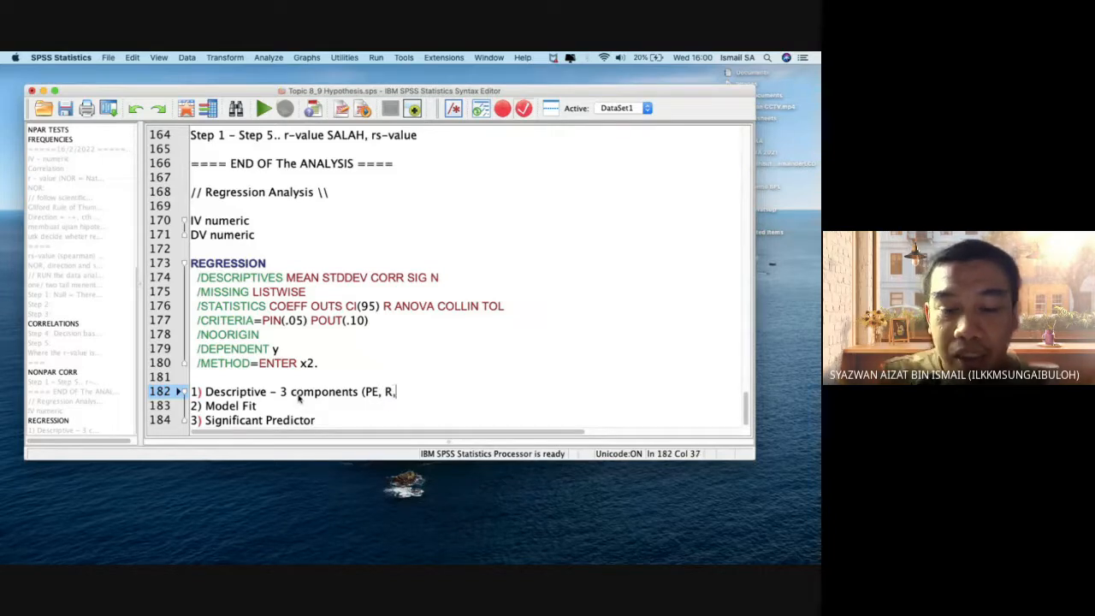
pyautogui.write(' R')
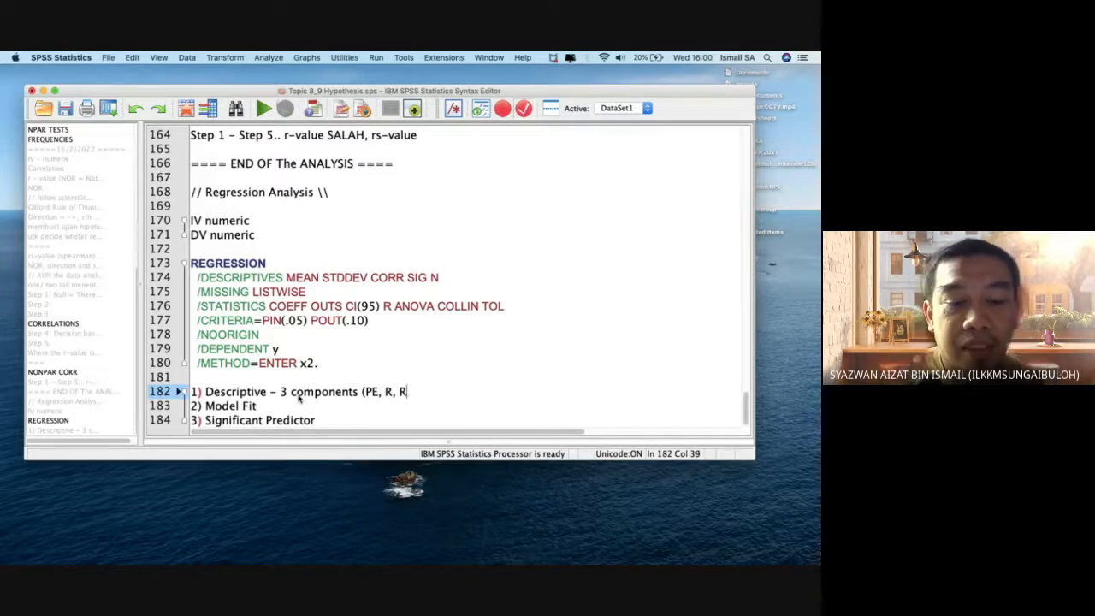
pyautogui.write('2)')
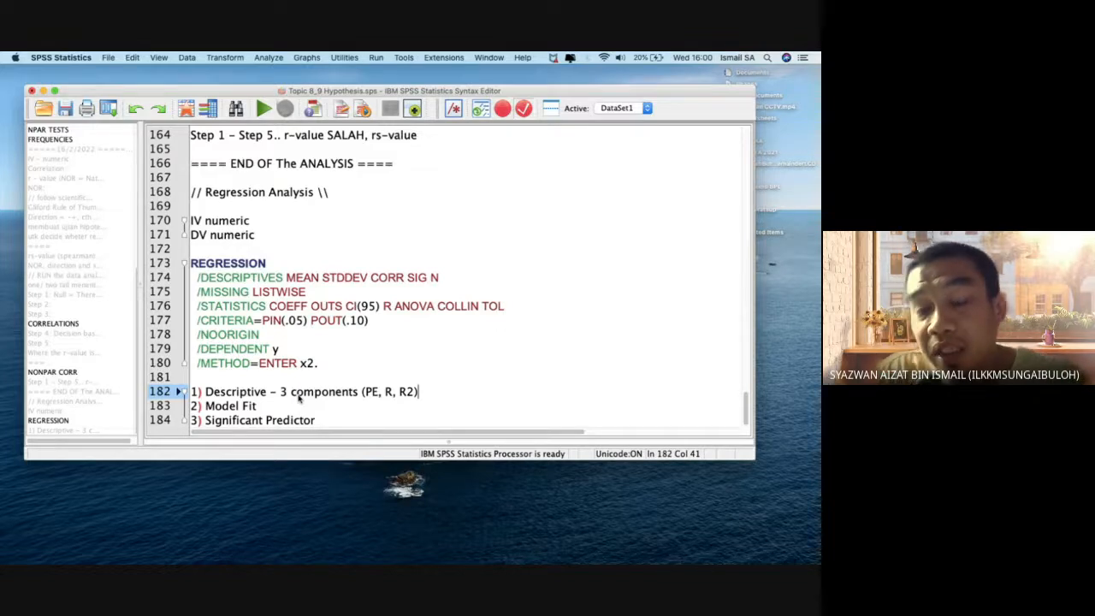
pyautogui.press('super+h')
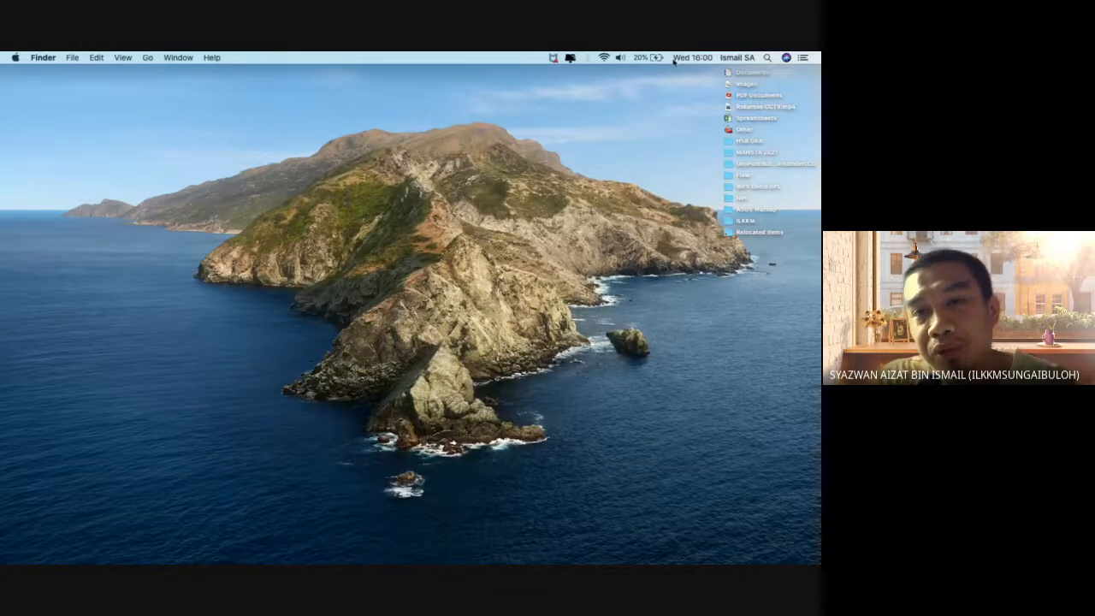
# - Search Spotlight for 'spss' and launch SPSS Statistics from the result
pyautogui.click(767, 59)
pyautogui.write('spss')
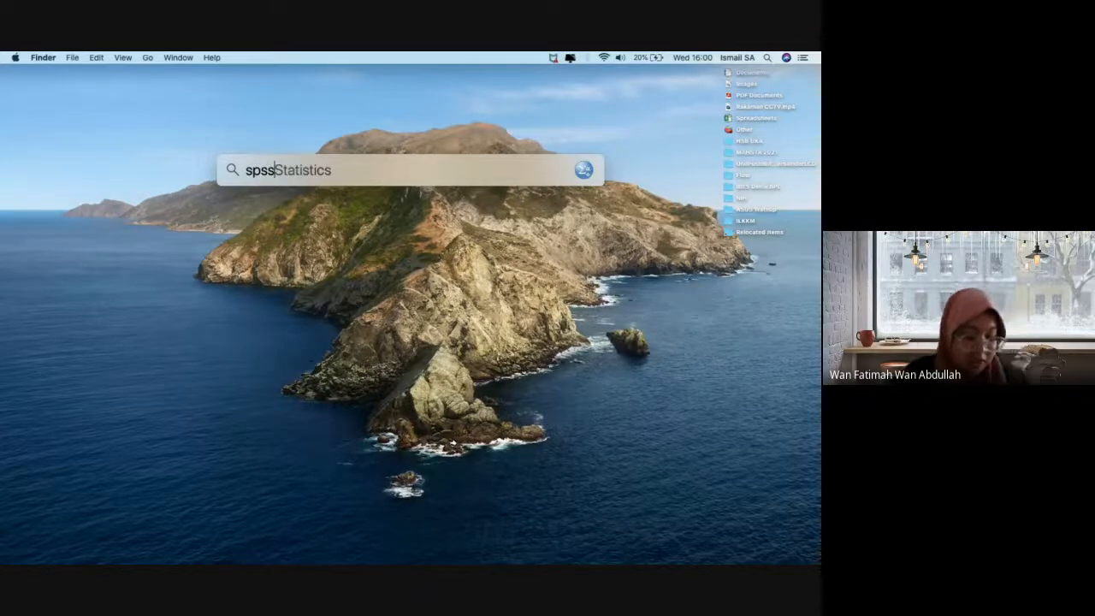
pyautogui.press('Return')
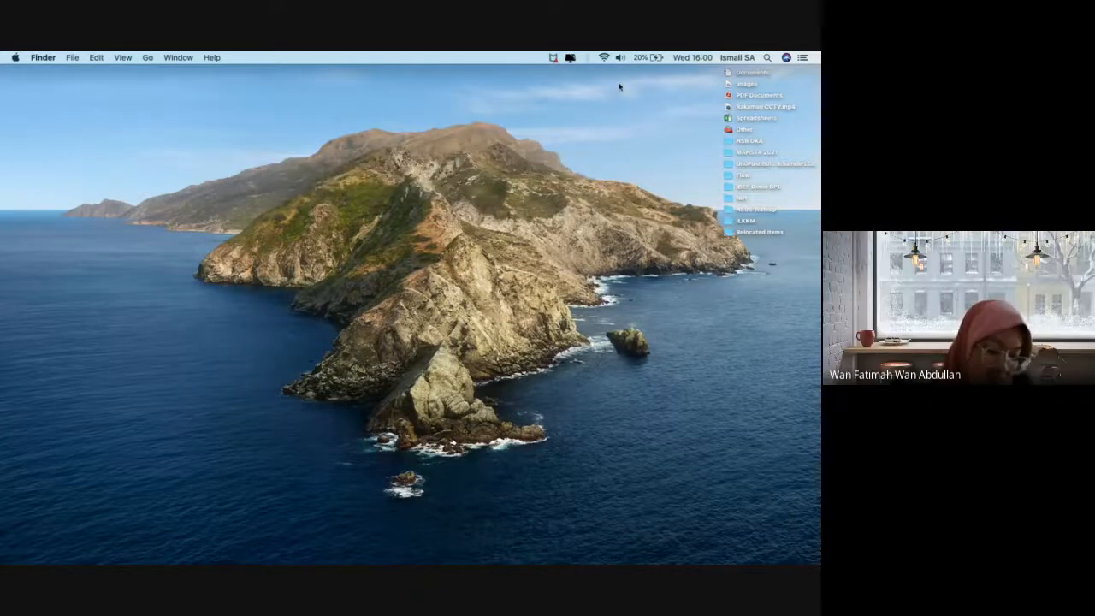
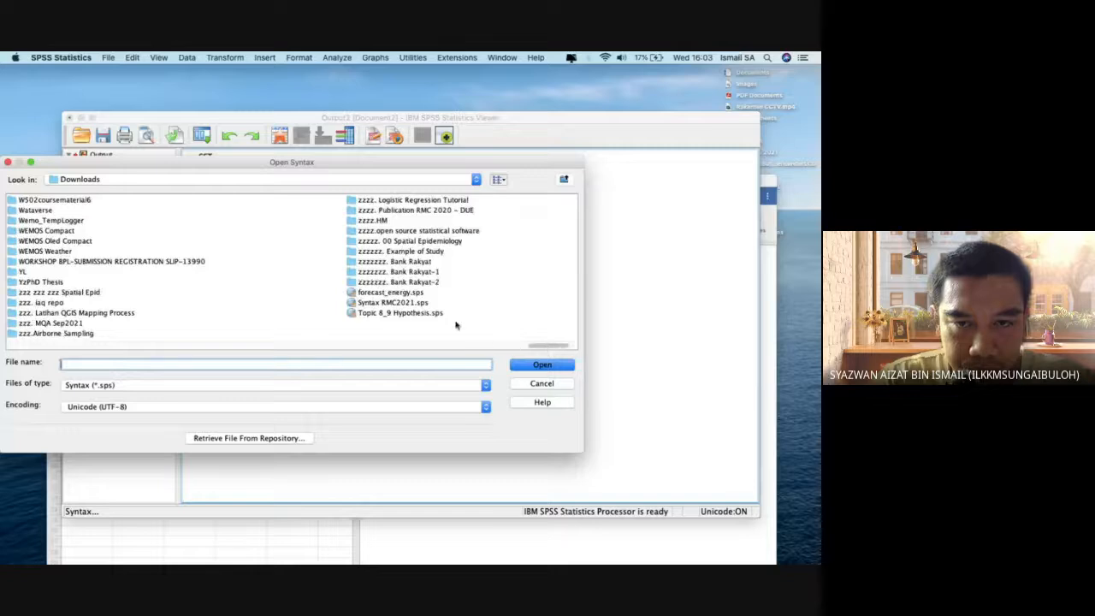
# - Open the Topic 8_9 Hypothesis.sps syntax file in SPSS
pyautogui.click(432, 315)
pyautogui.doubleClick(311, 317)
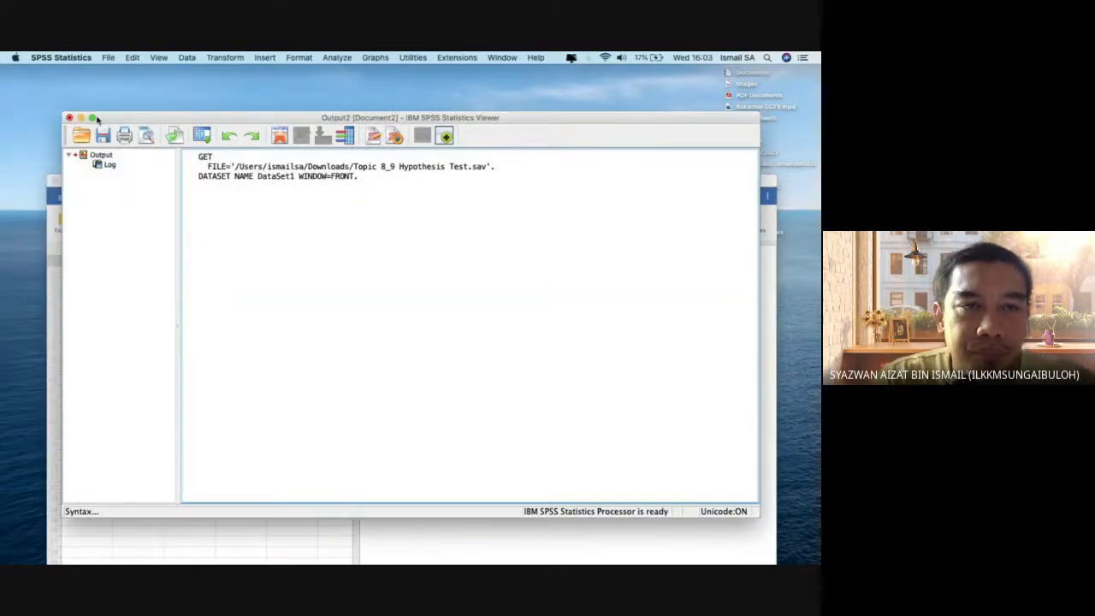
pyautogui.moveTo(97, 119); pyautogui.dragTo(67, 84)
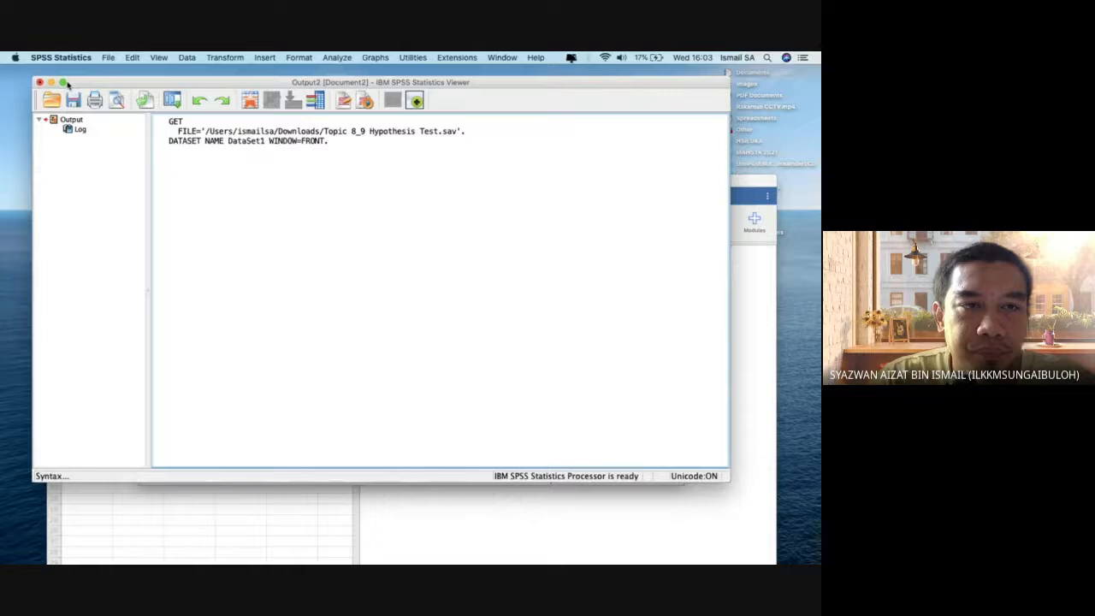
# - Minimize jamovi and bring the SPSS data editor forward, moved to the left
pyautogui.click(638, 518)
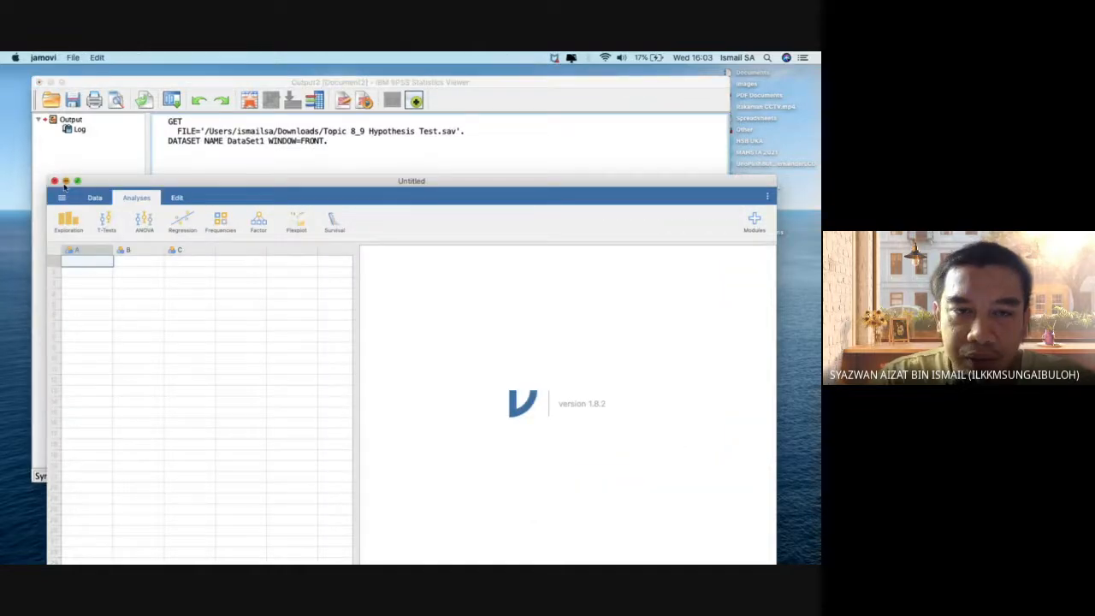
pyautogui.click(65, 180)
pyautogui.hotkey('ctrl', 'Up')
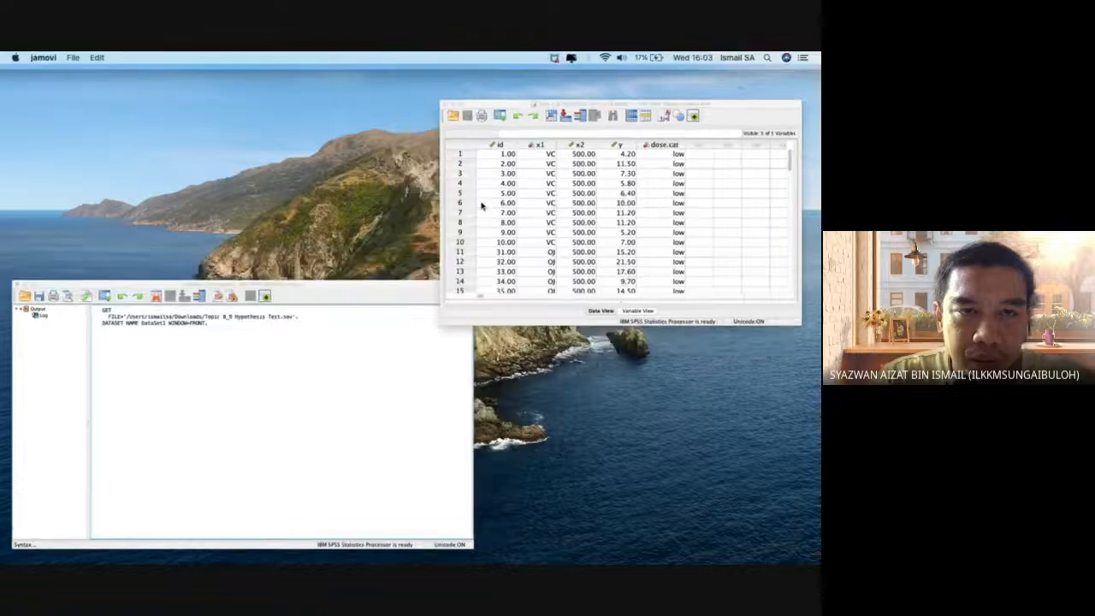
pyautogui.click(481, 206)
pyautogui.moveTo(283, 127); pyautogui.dragTo(225, 127)
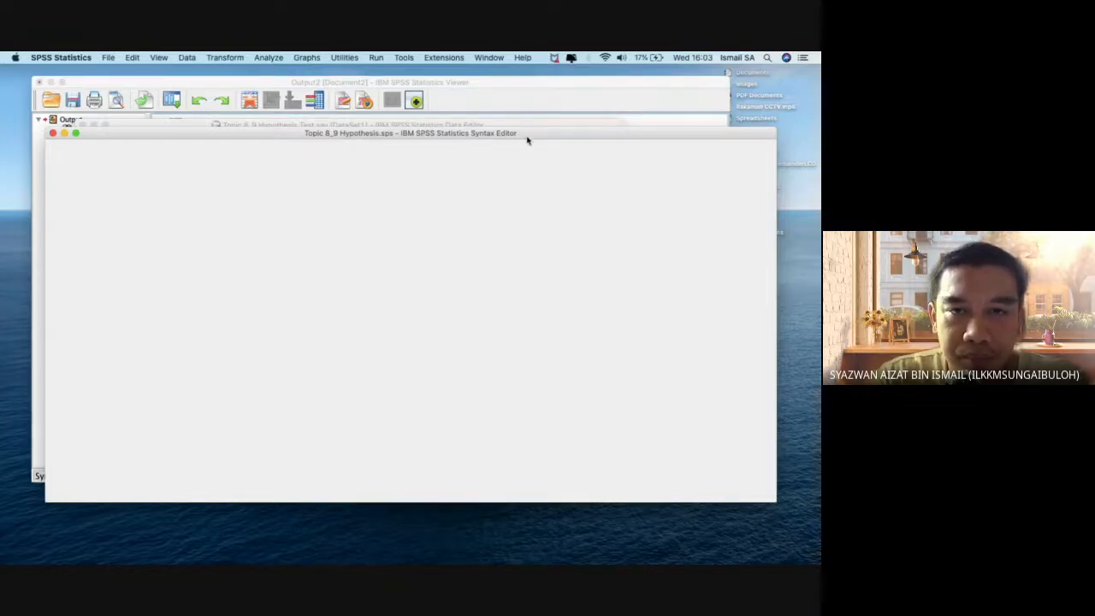
# - Rearrange the data editor, output viewer and syntax editor windows, leaving the syntax editor in front
pyautogui.moveTo(527, 141); pyautogui.dragTo(516, 157)
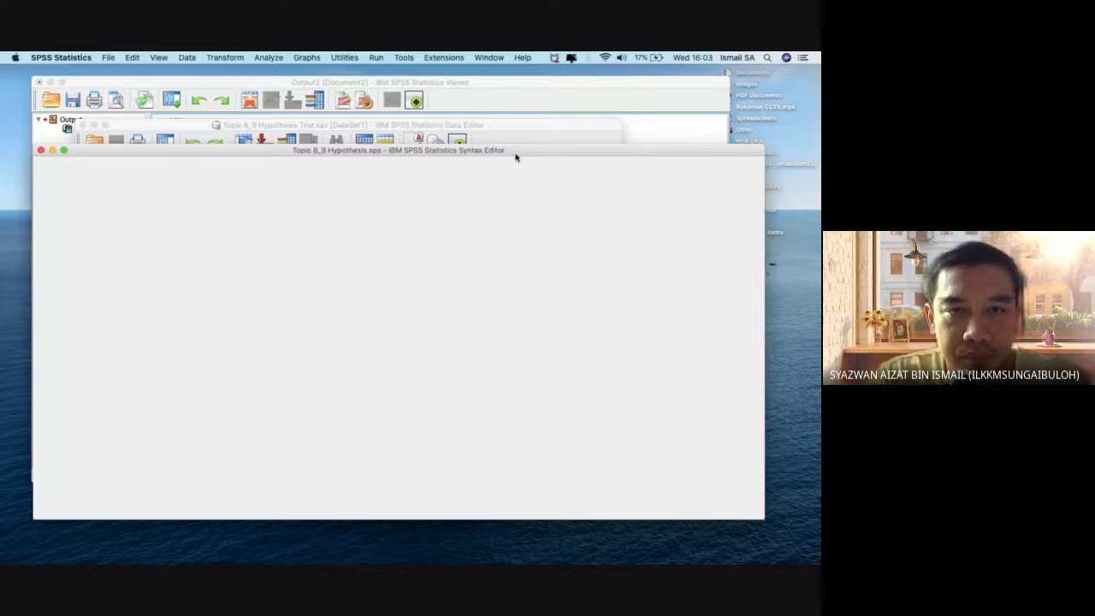
pyautogui.moveTo(485, 126); pyautogui.dragTo(498, 112)
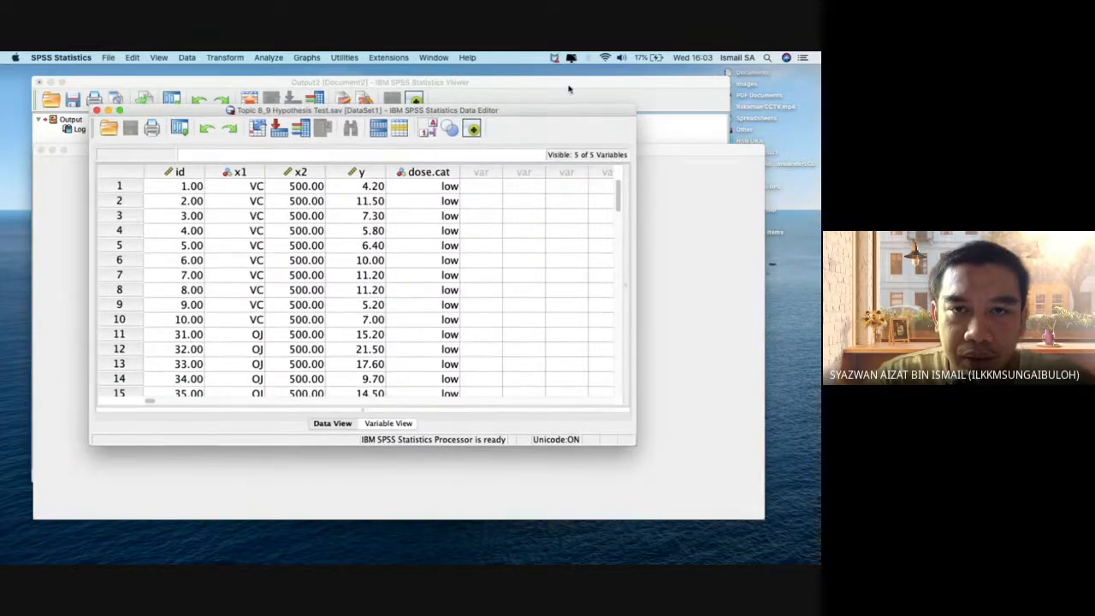
pyautogui.click(590, 83)
pyautogui.click(737, 163)
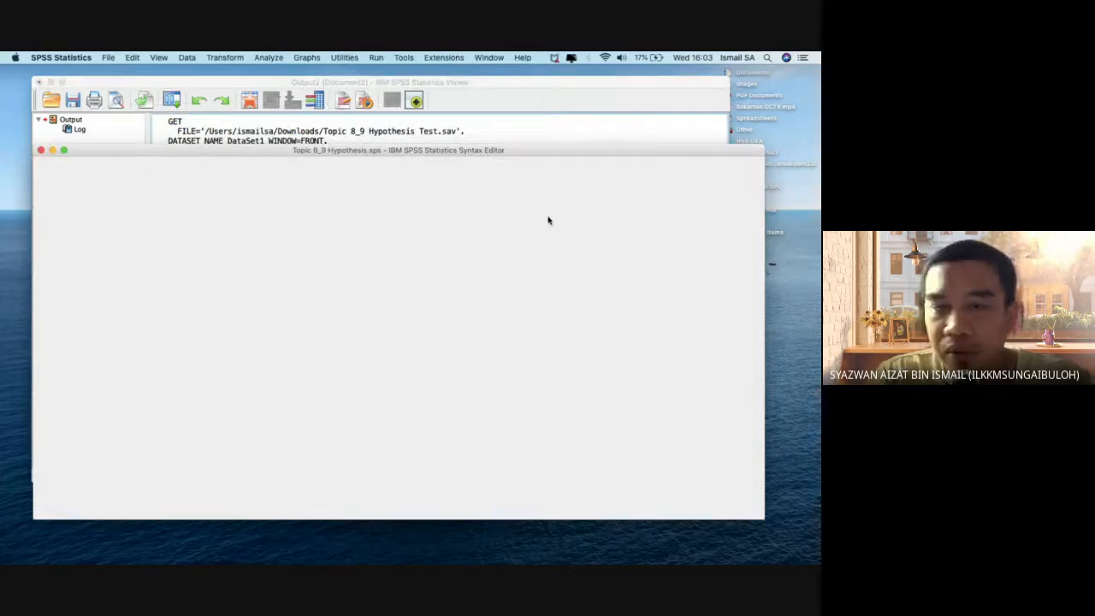
pyautogui.moveTo(531, 155); pyautogui.dragTo(547, 171)
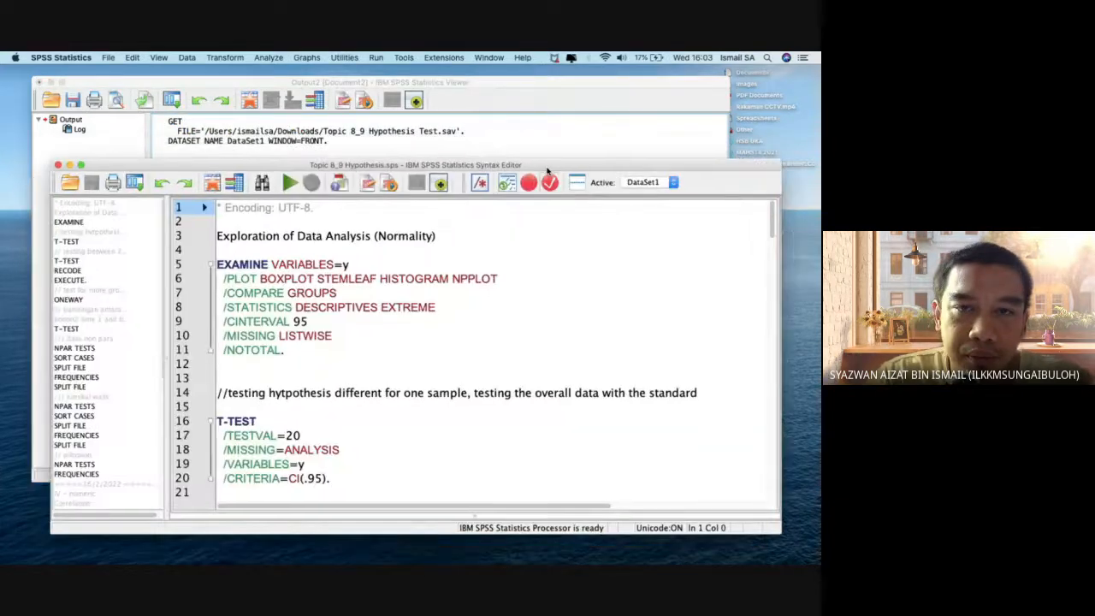
# - Insert a blank line after the END OF The ANALYSIS line, then bring the Output Viewer forward
pyautogui.scroll(-10, 538, 282)
pyautogui.scroll(-20, 539, 282)
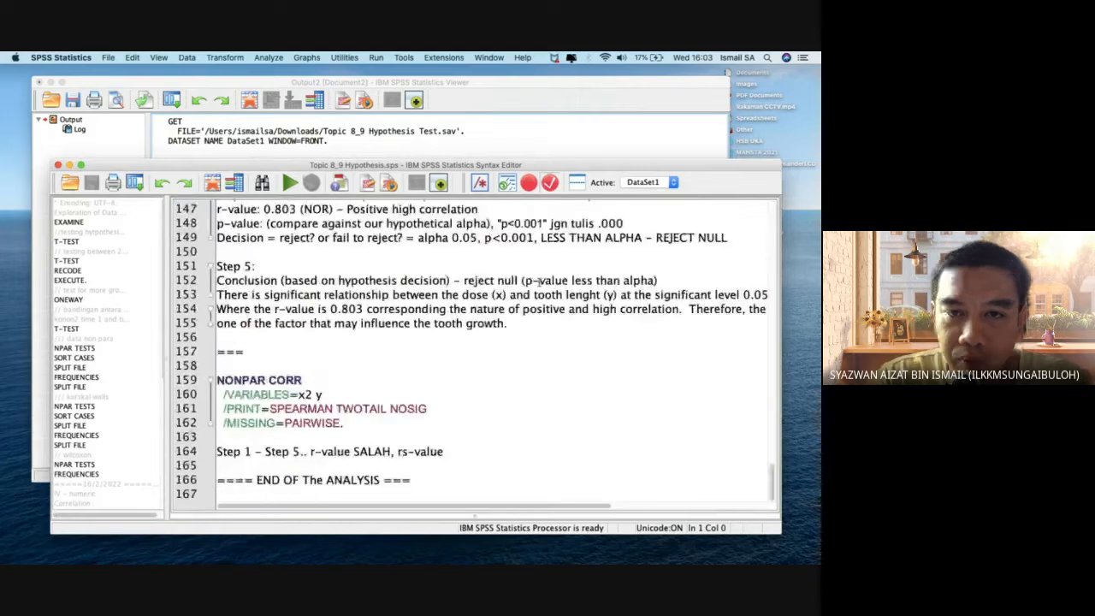
pyautogui.click(479, 476)
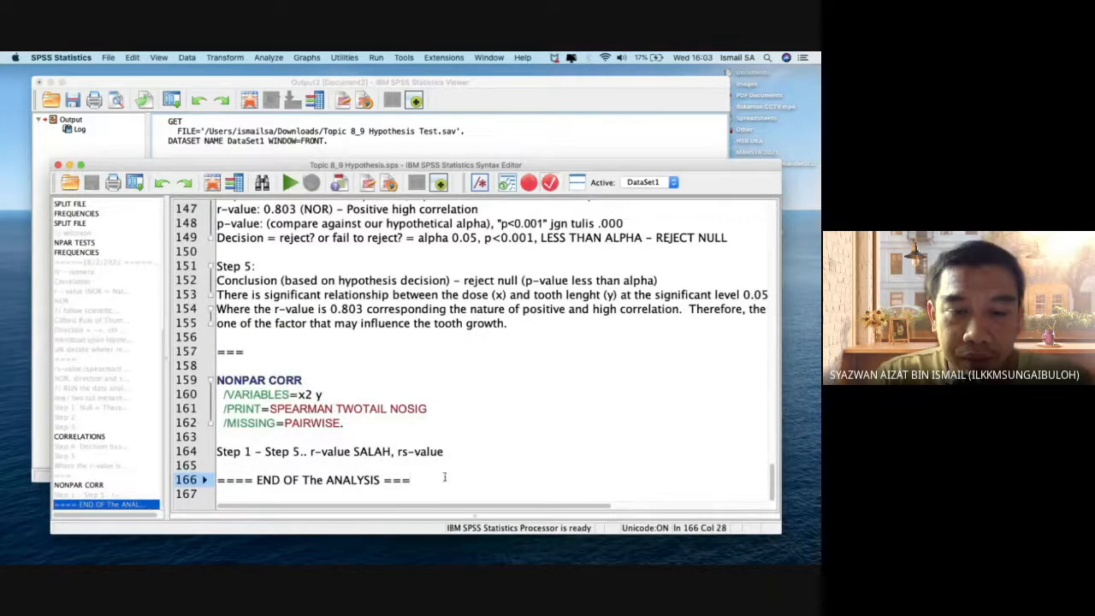
pyautogui.press('Return')
pyautogui.press('Return')
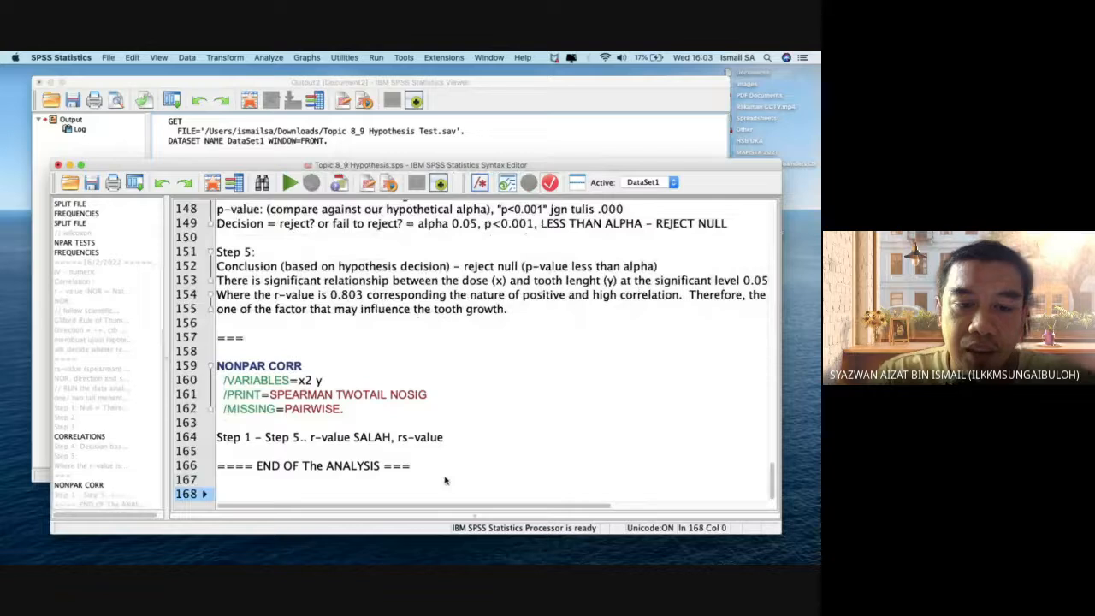
pyautogui.click(279, 85)
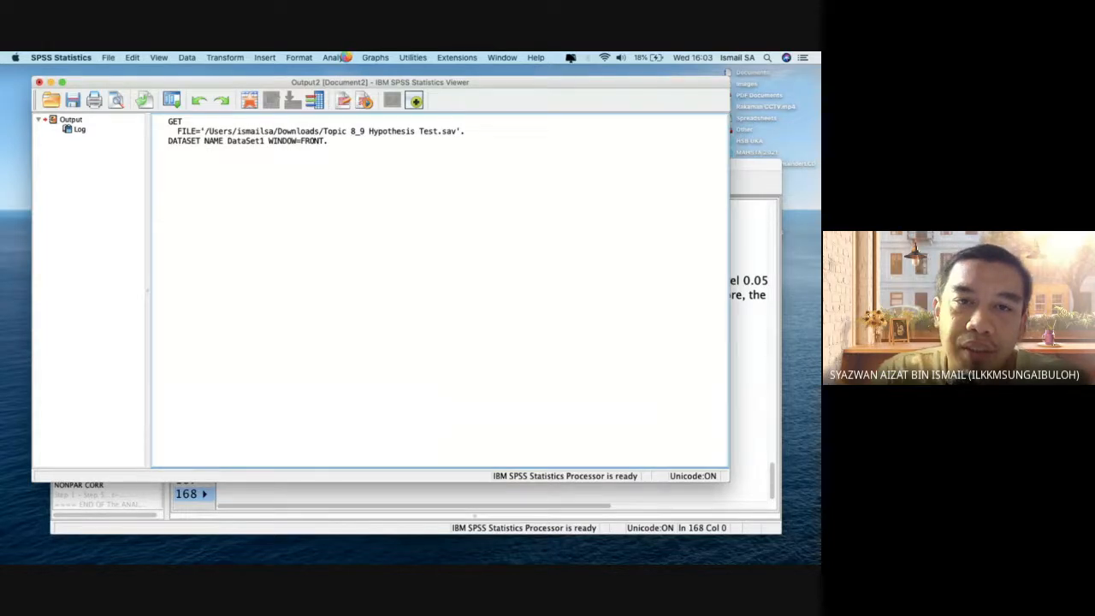
# - Set up a linear regression with tooth length [y] dependent and dose [x2] independent
pyautogui.click(346, 58)
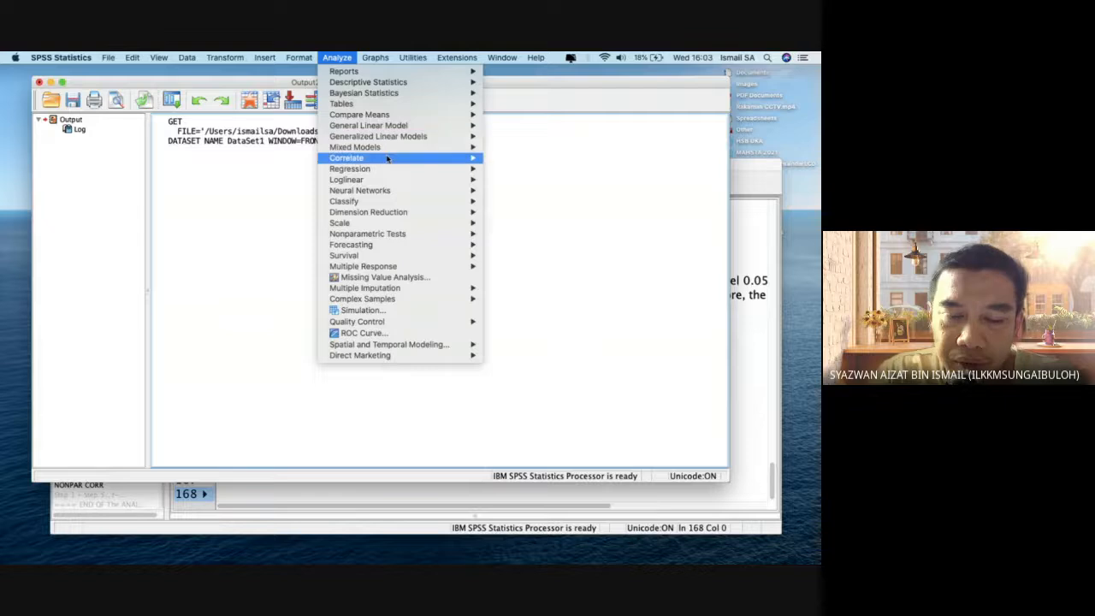
pyautogui.moveTo(410, 168)
pyautogui.click(518, 181)
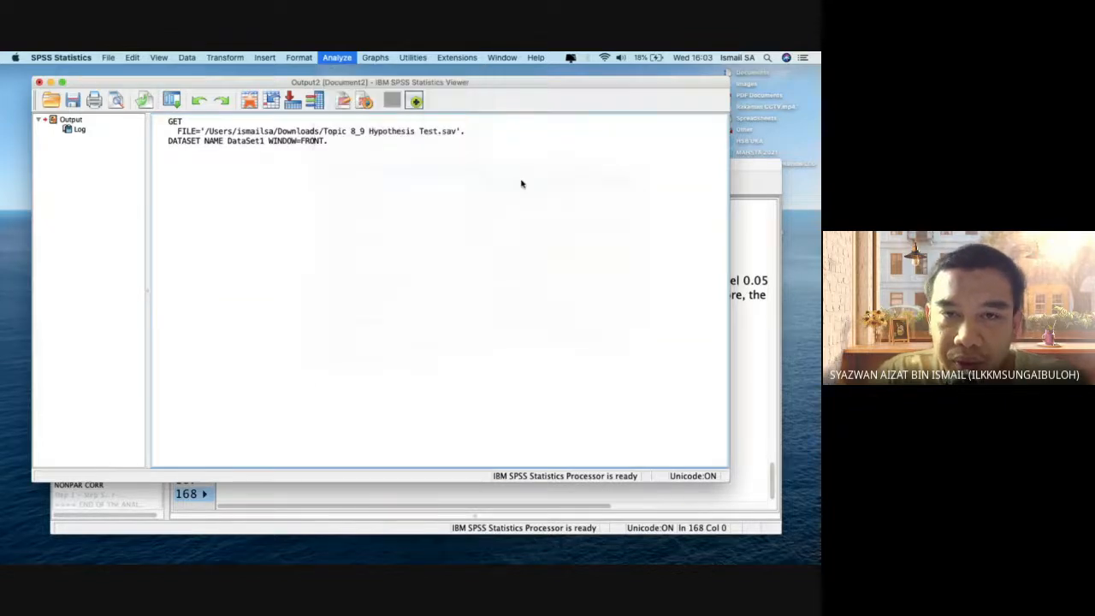
pyautogui.click(291, 155)
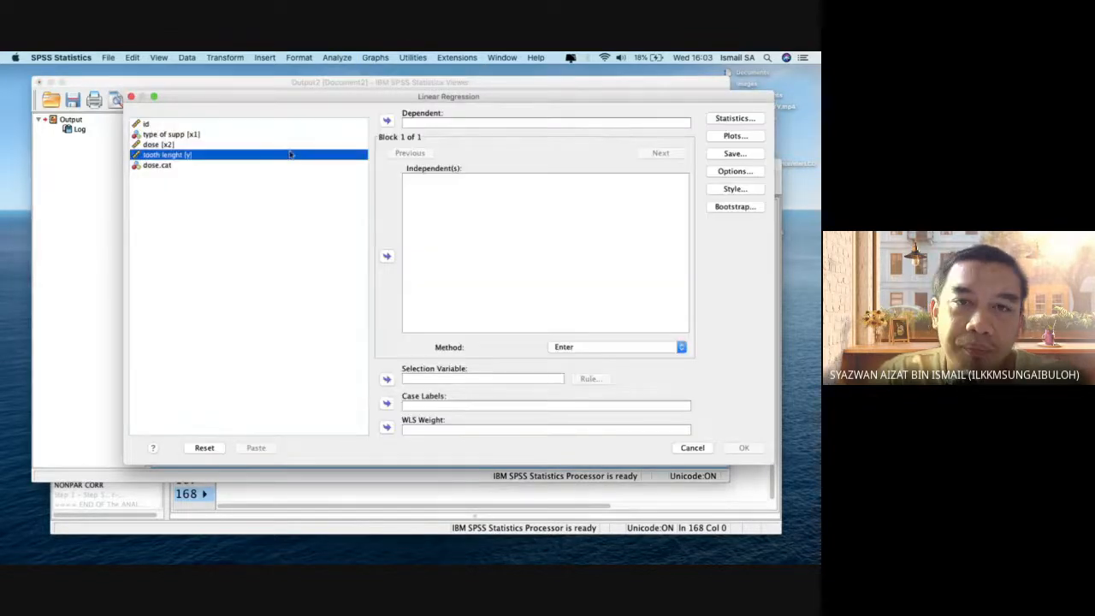
pyautogui.doubleClick(291, 155)
pyautogui.click(274, 145)
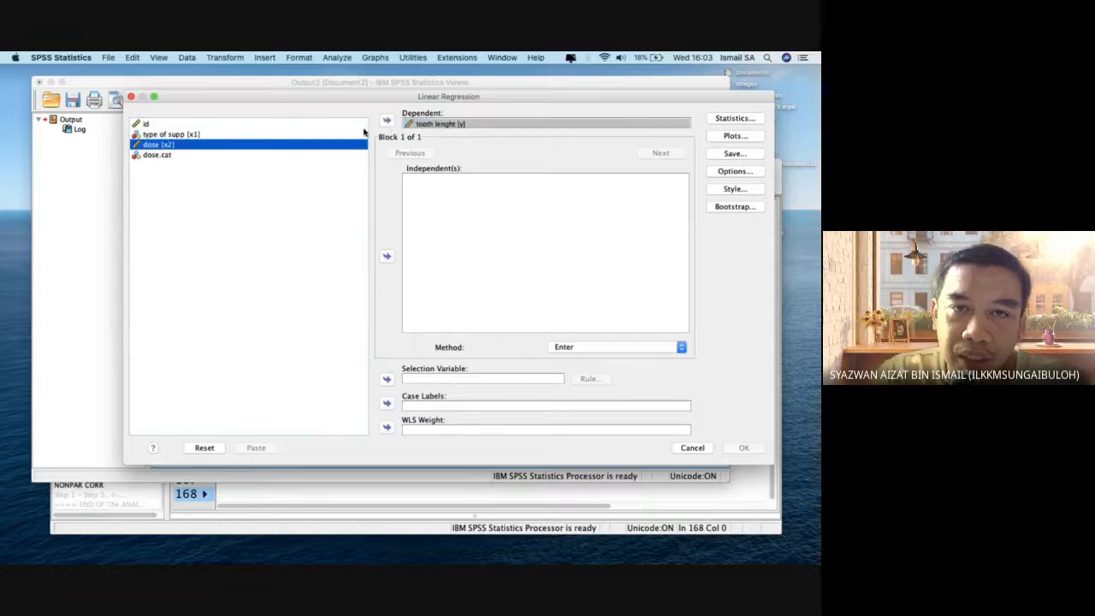
pyautogui.click(387, 256)
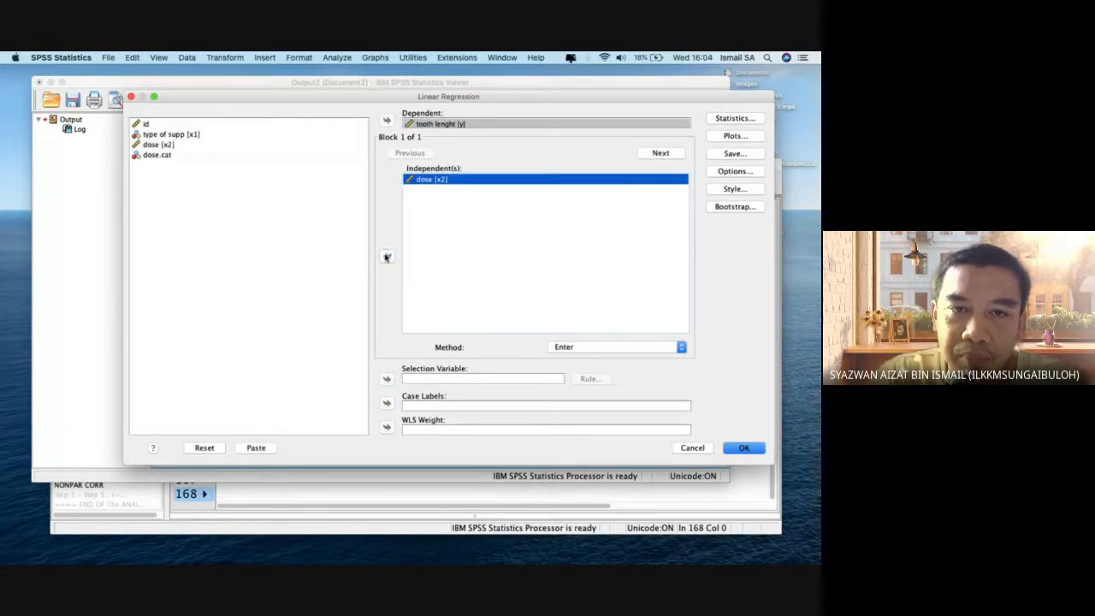
# - Request confidence intervals, descriptives and collinearity diagnostics, then paste the REGRESSION syntax
pyautogui.click(734, 121)
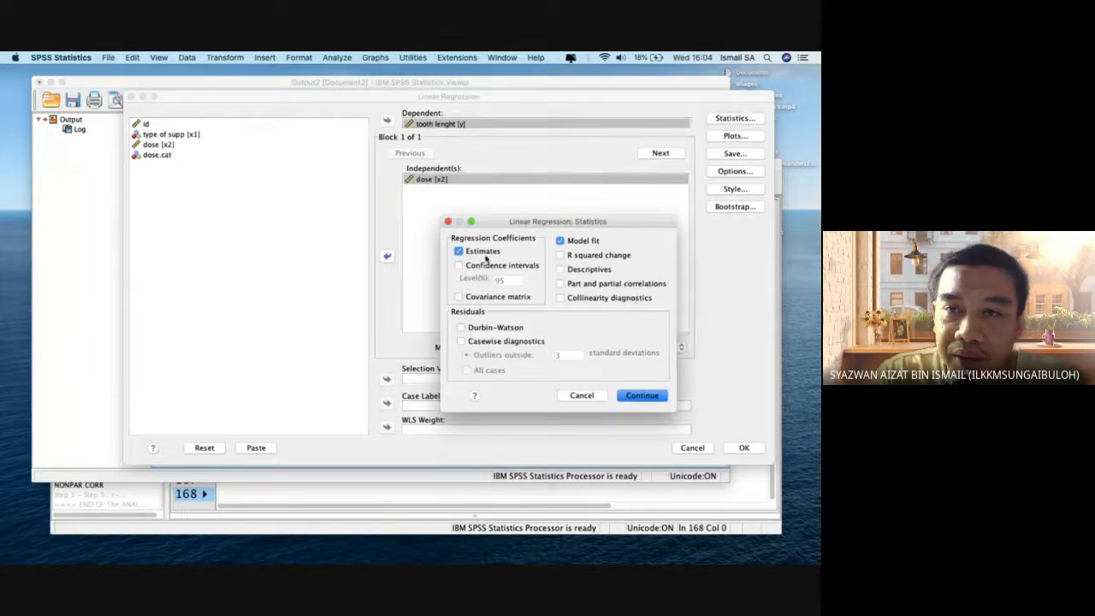
pyautogui.click(484, 266)
pyautogui.click(581, 271)
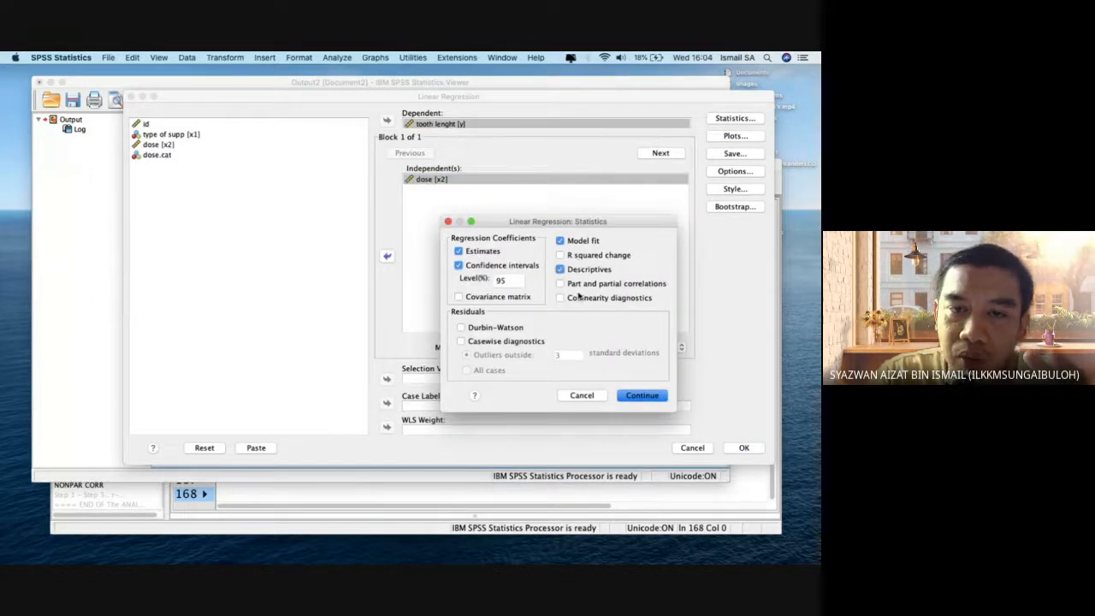
pyautogui.click(581, 297)
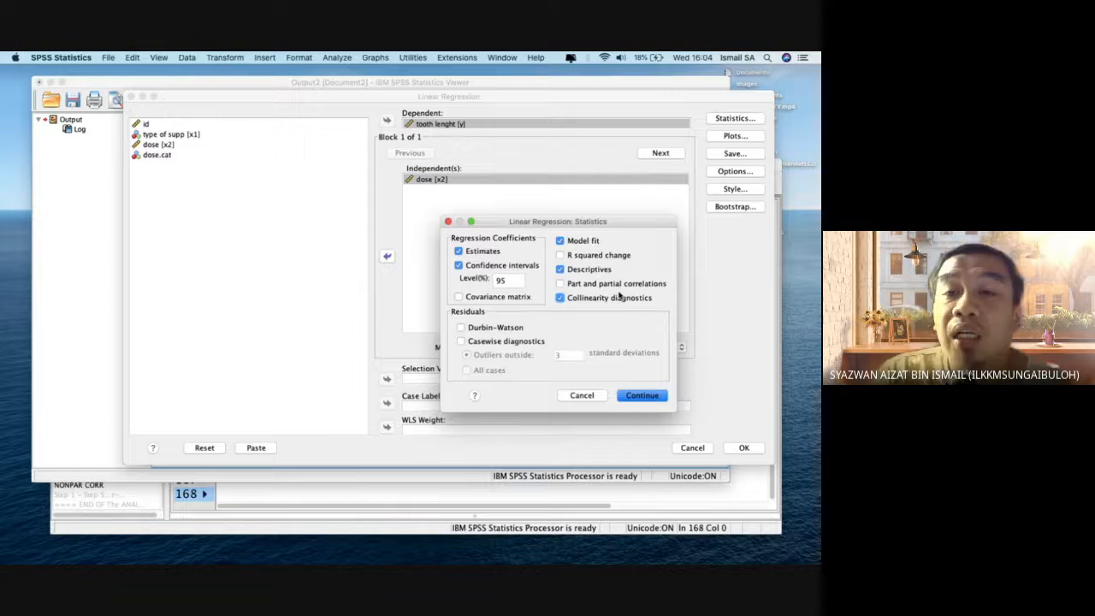
pyautogui.click(637, 395)
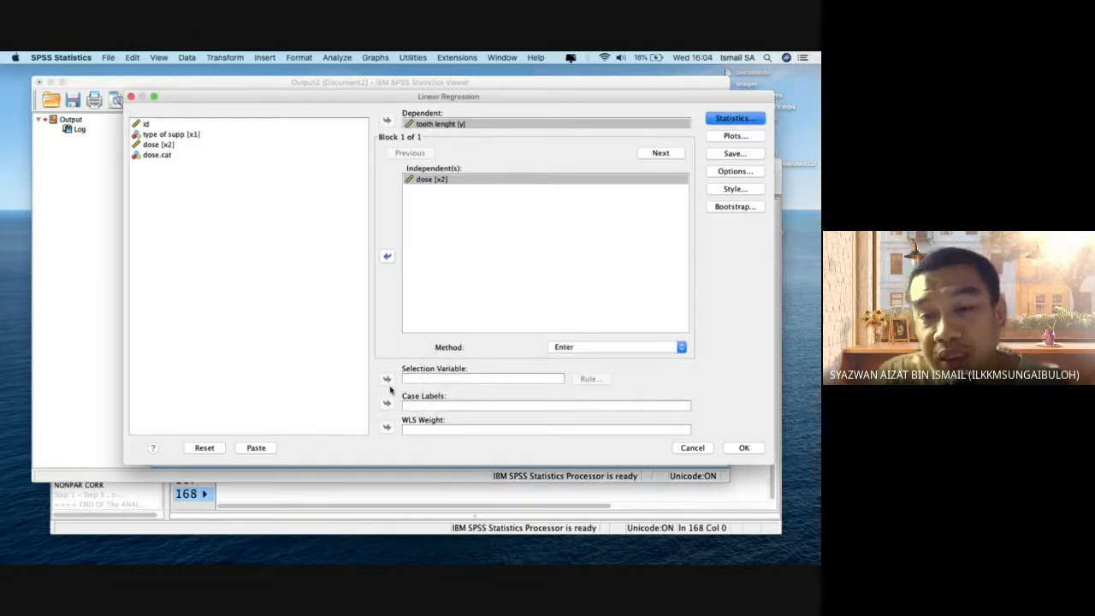
pyautogui.click(248, 448)
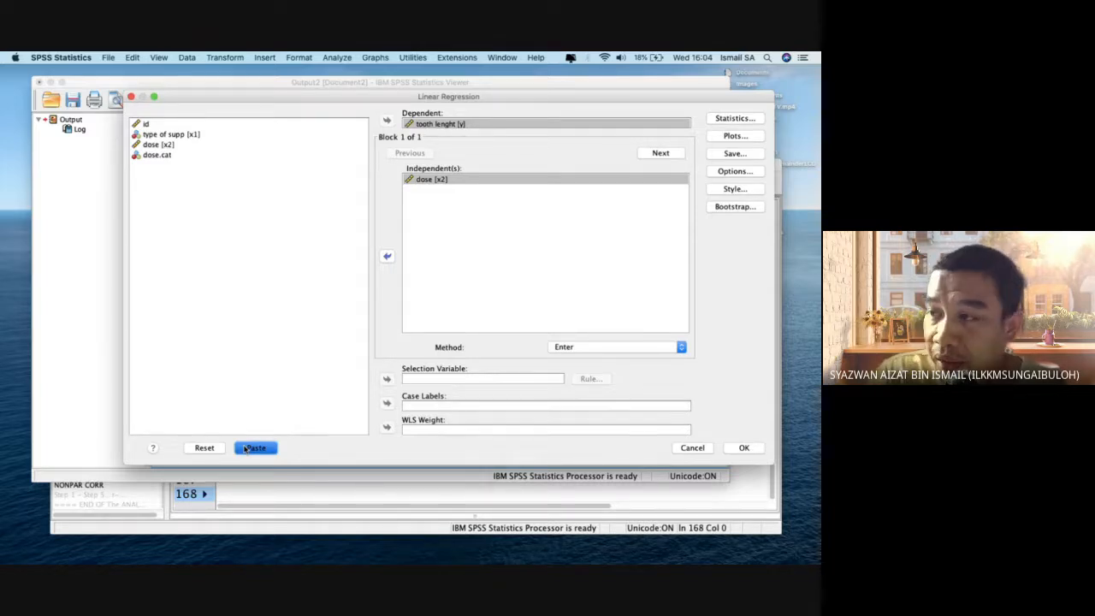
pyautogui.click(246, 449)
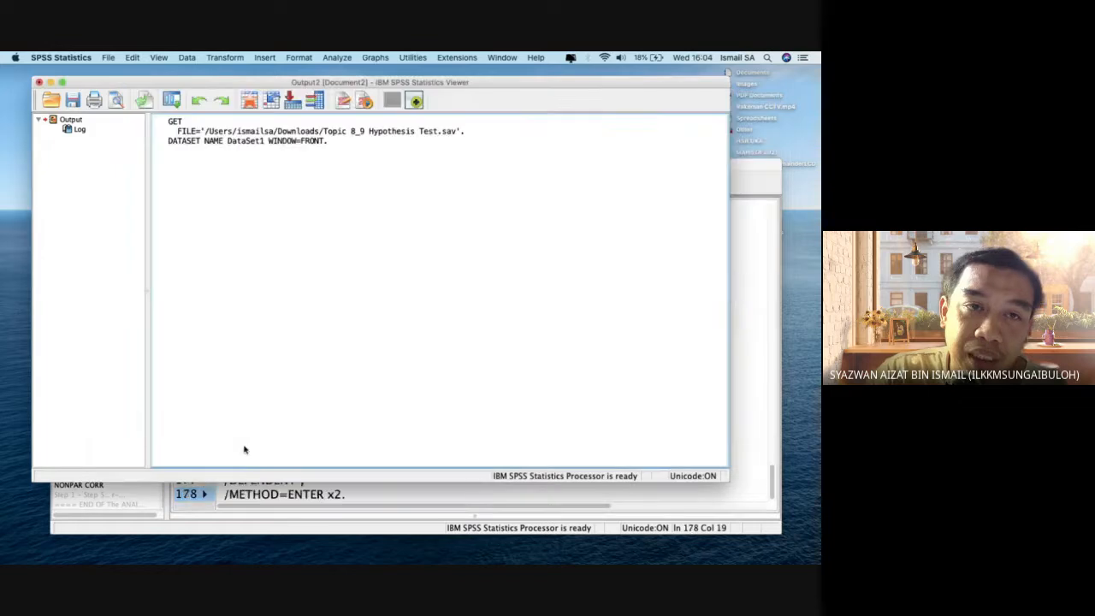
# - Delete the DATASET ACTIVATE DataSet1 line above REGRESSION and save the syntax file
pyautogui.click(399, 493)
pyautogui.doubleClick(318, 386)
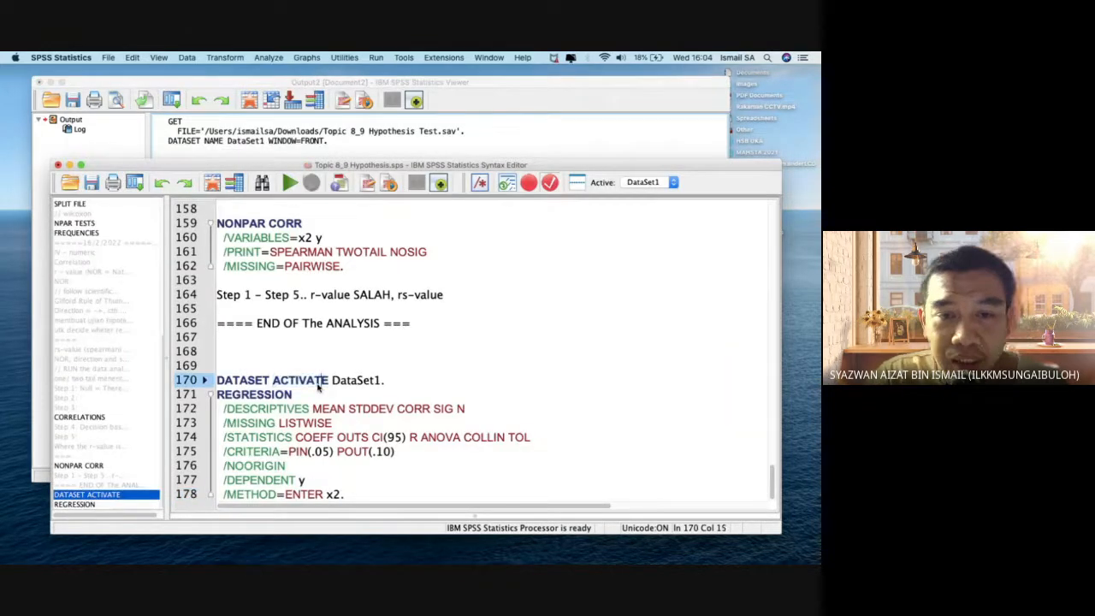
pyautogui.tripleClick(318, 388)
pyautogui.press('BackSpace')
pyautogui.press('BackSpace')
pyautogui.press('BackSpace')
pyautogui.press('BackSpace')
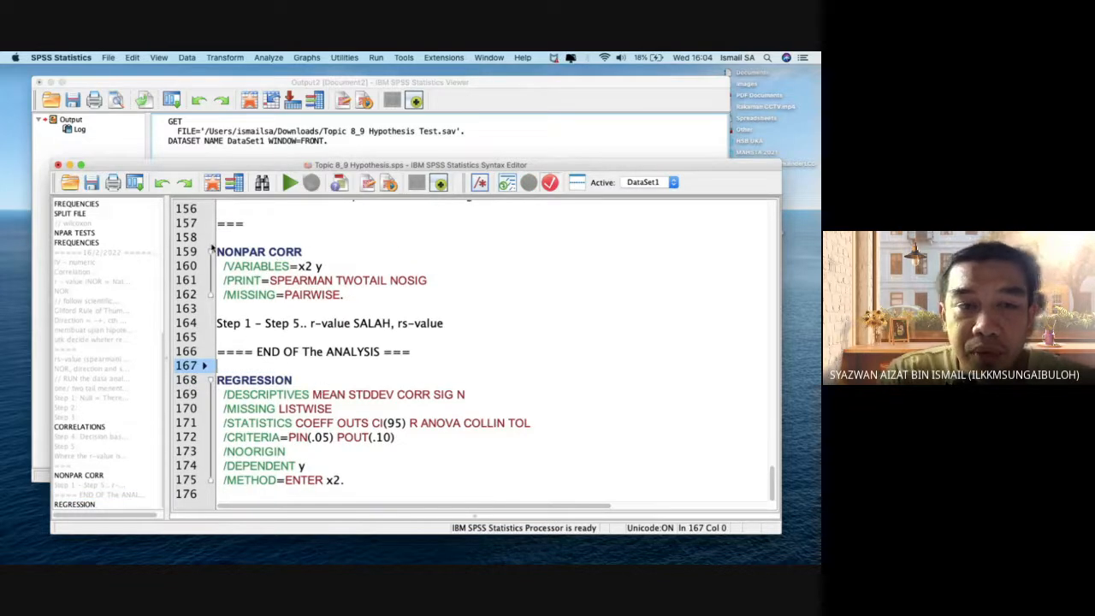
pyautogui.click(91, 182)
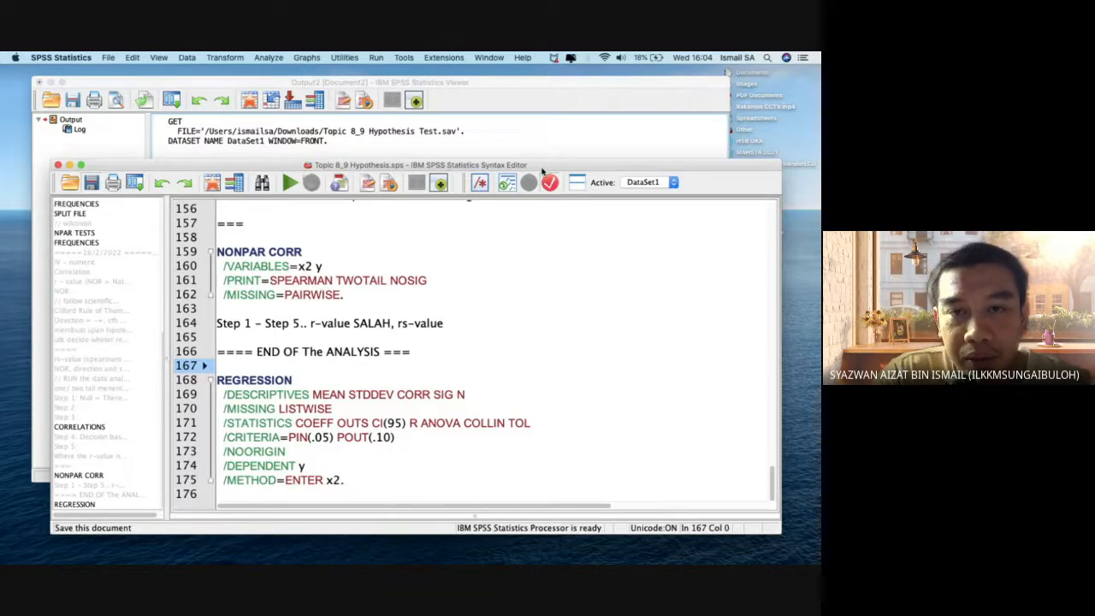
pyautogui.moveTo(542, 170); pyautogui.dragTo(544, 118)
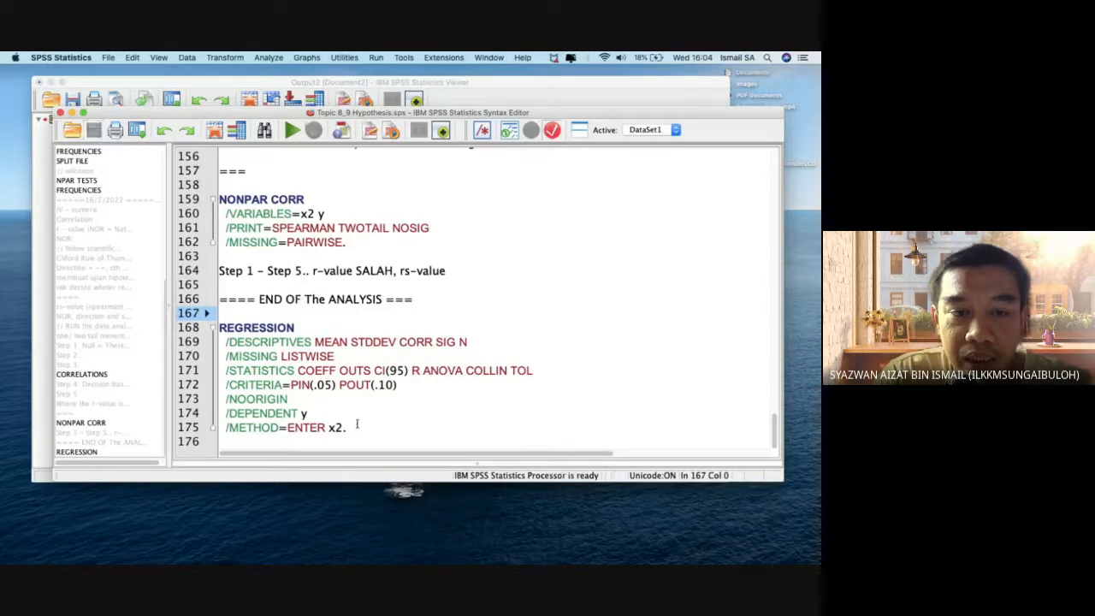
# - Add notes '1) Descriptive', '2) Model Fit' and '3) Significant Predictor' below the REGRESSION block
pyautogui.click(357, 425)
pyautogui.press('Return')
pyautogui.press('Return')
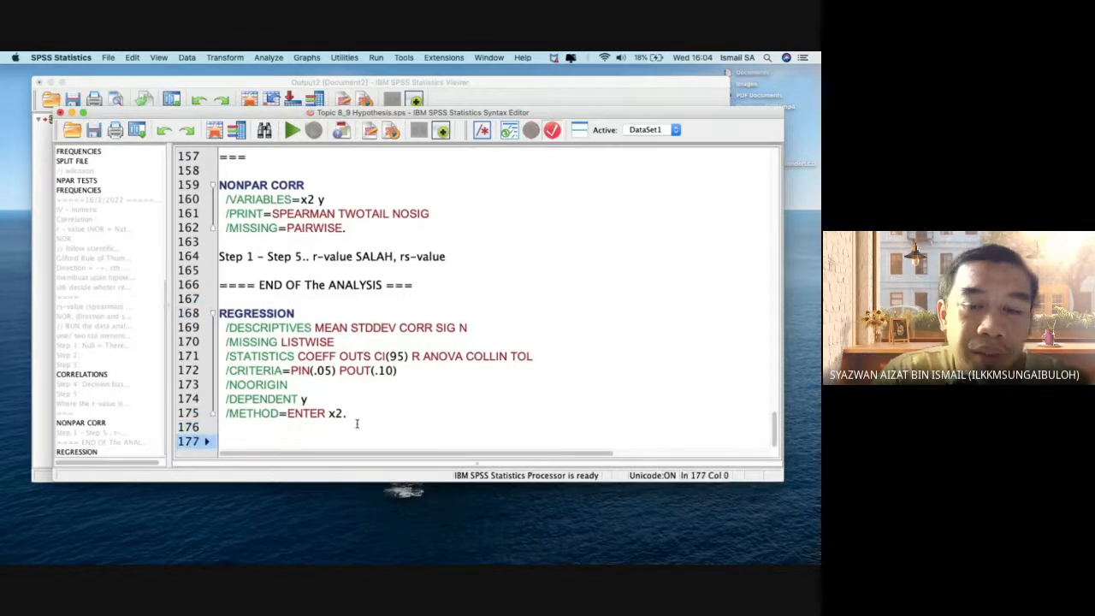
pyautogui.write('1) Des')
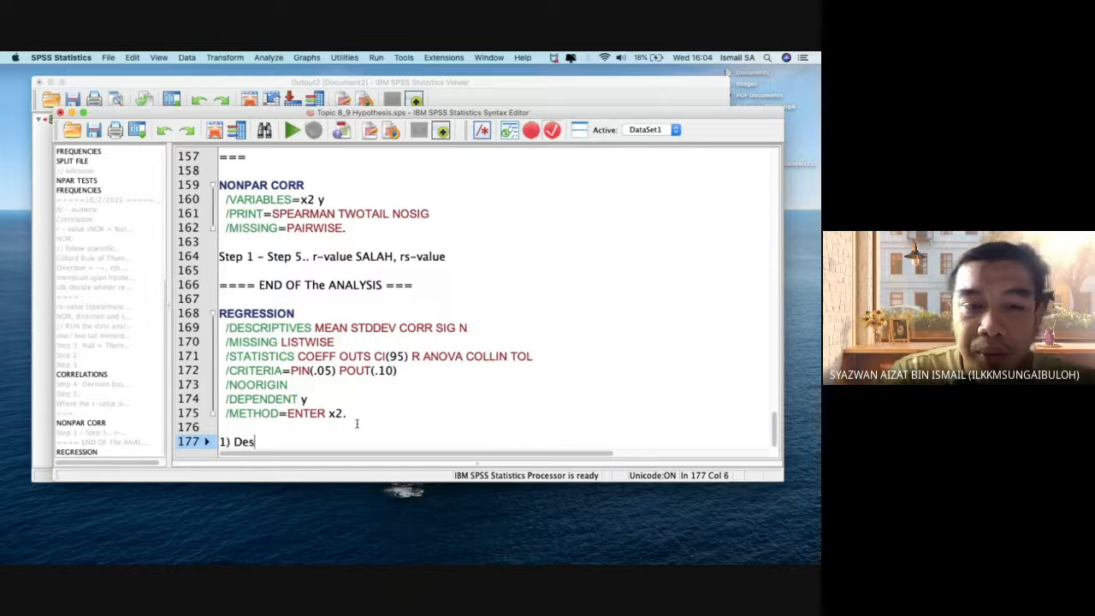
pyautogui.write('criptive')
pyautogui.press('Return')
pyautogui.write('2')
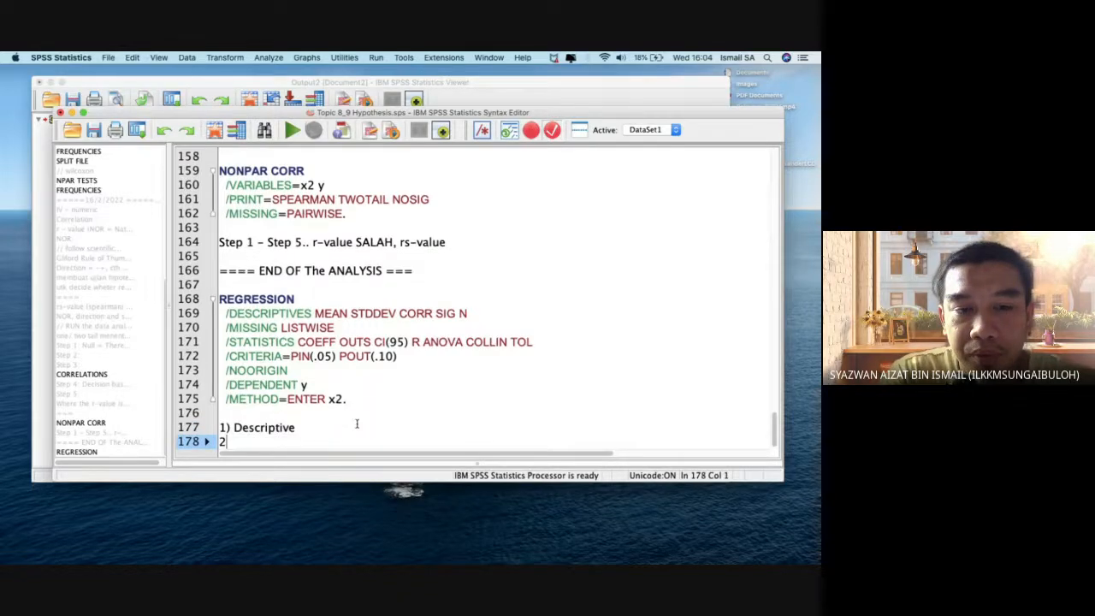
pyautogui.write(') Mode')
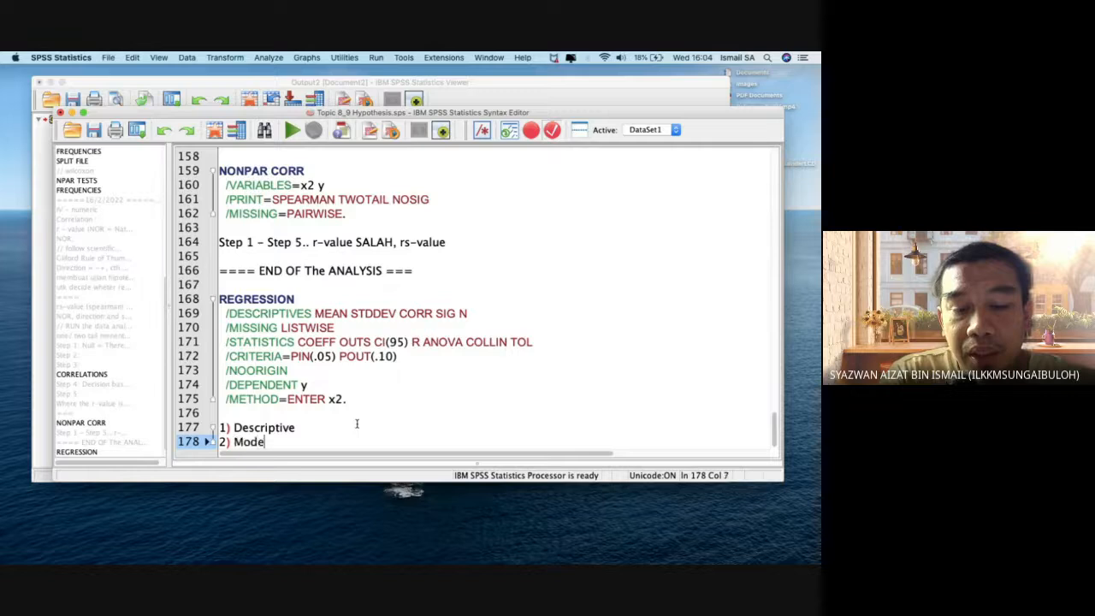
pyautogui.write('l Feit')
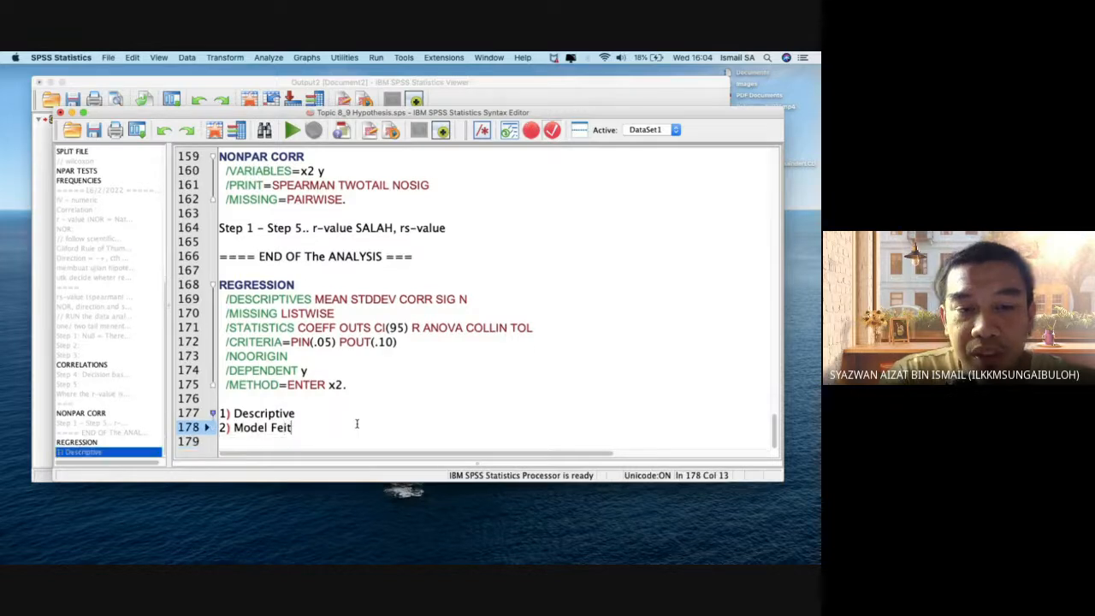
pyautogui.press('BackSpace')
pyautogui.press('BackSpace')
pyautogui.write('it')
pyautogui.press('Return')
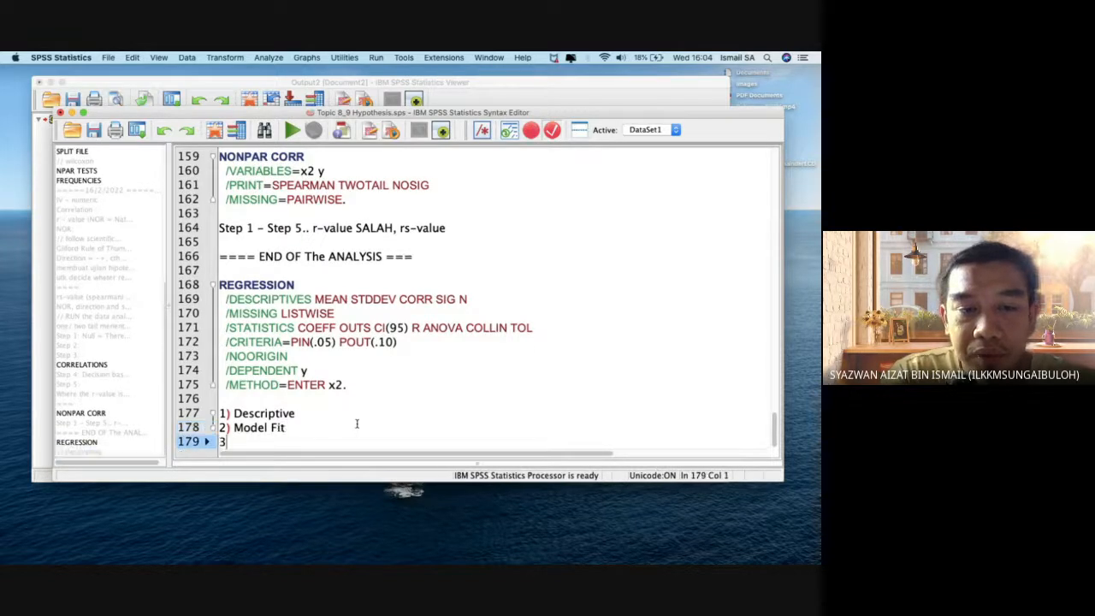
pyautogui.write('3) Significant ')
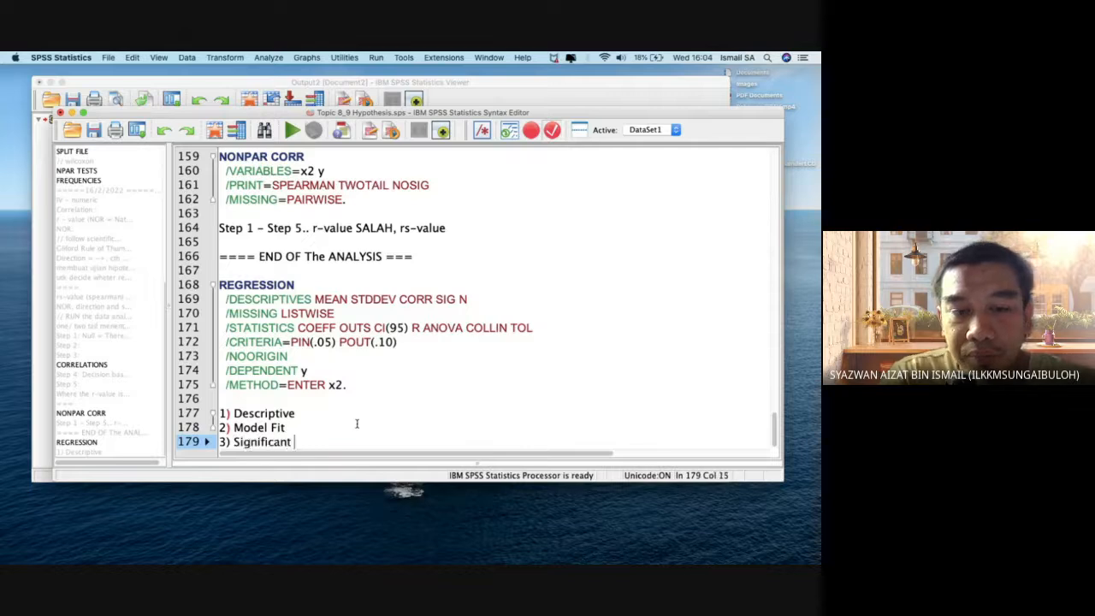
pyautogui.write('Predictor')
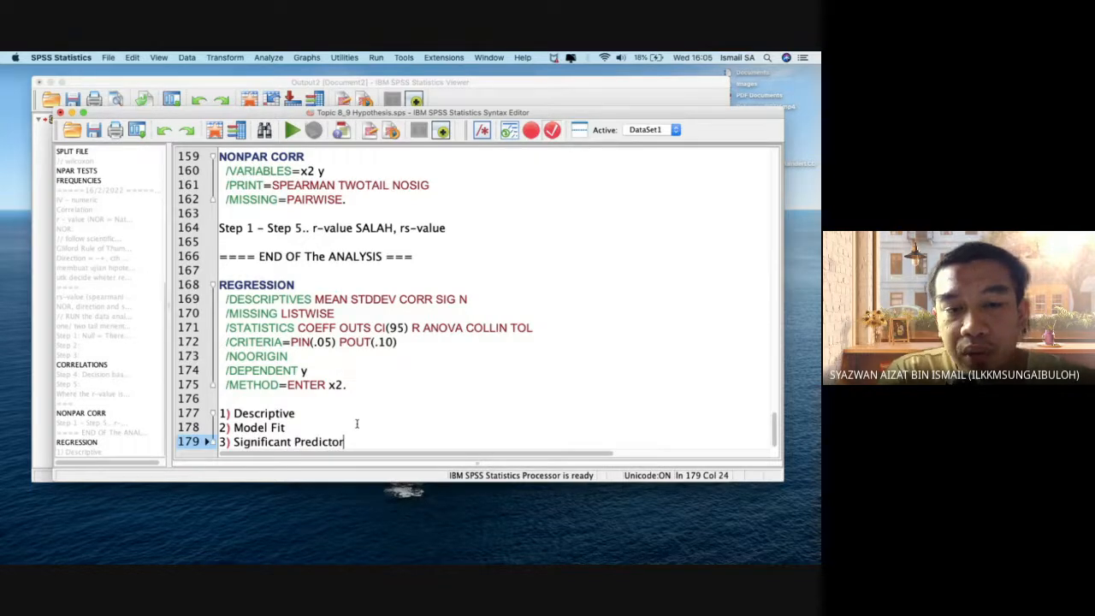
# - Tag Model Fit and Significant Predictor with '(Hypothesis test)' and Descriptive with '(PEAR, R2)'
pyautogui.press('Up')
pyautogui.write('(')
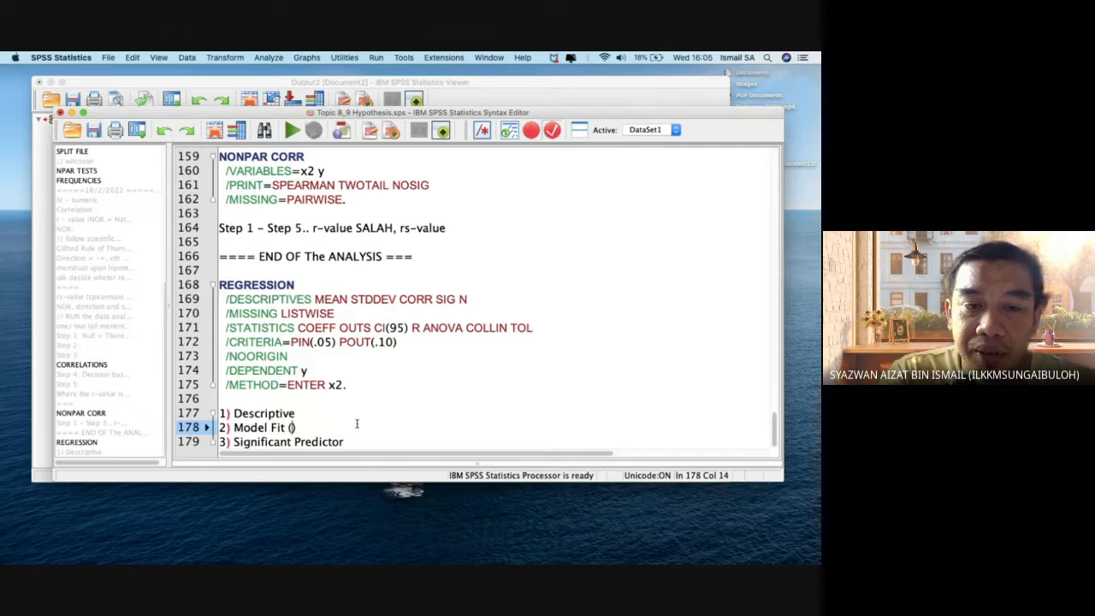
pyautogui.write('Hypothesis tes')
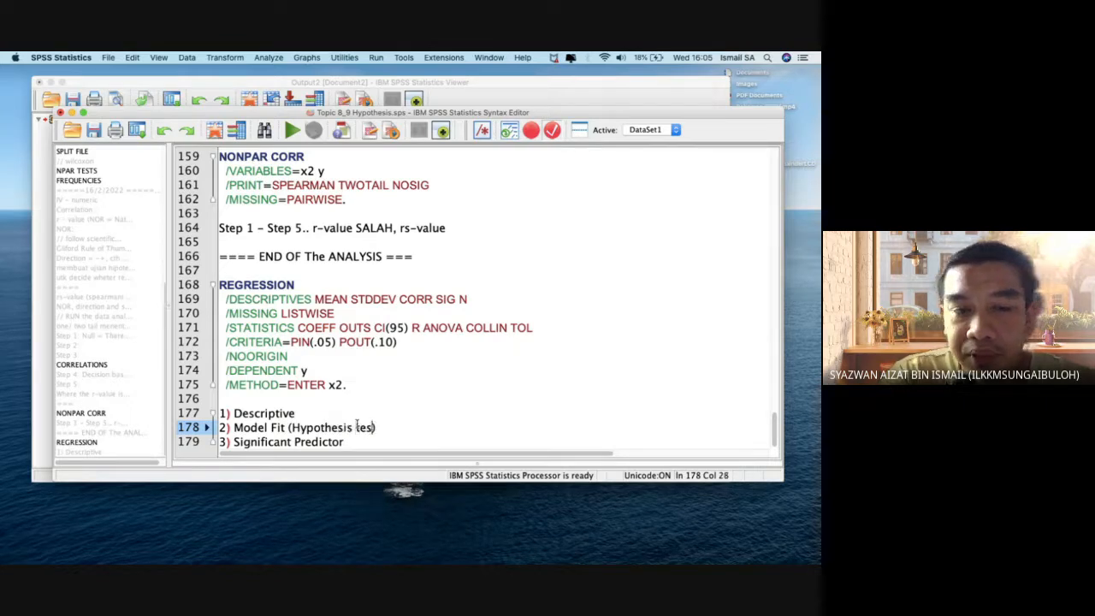
pyautogui.write('t')
pyautogui.moveTo(380, 427); pyautogui.dragTo(289, 427)
pyautogui.press('super+c')
pyautogui.click(345, 442)
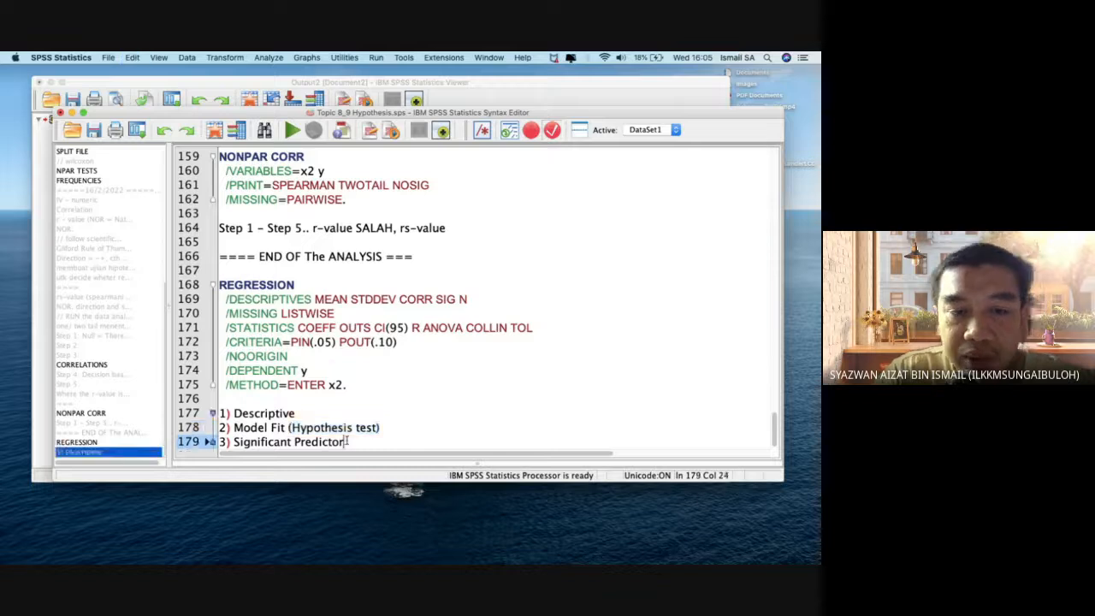
pyautogui.press('super+v')
pyautogui.click(318, 412)
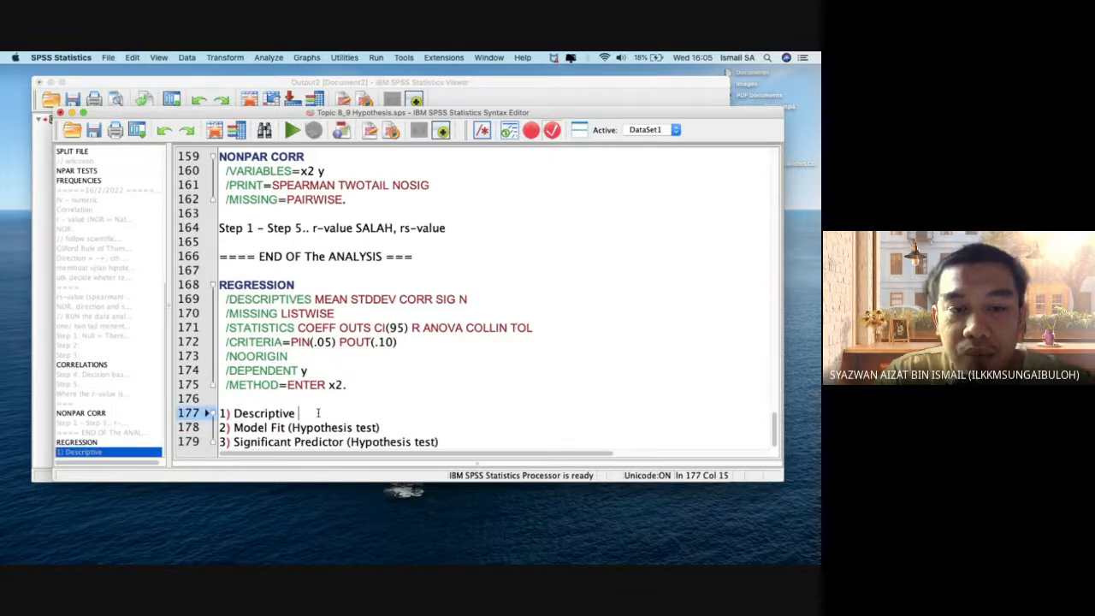
pyautogui.write('()')
pyautogui.press('Left')
pyautogui.write('PEAR, R2')
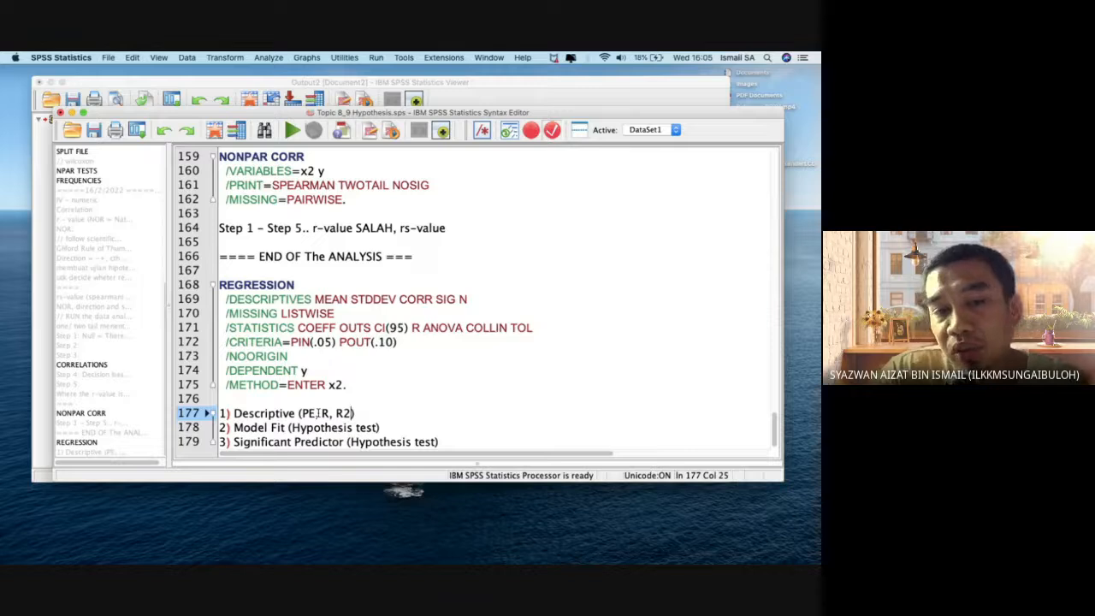
# - Save the syntax file and run the selected REGRESSION command with Cmd+R
pyautogui.click(99, 133)
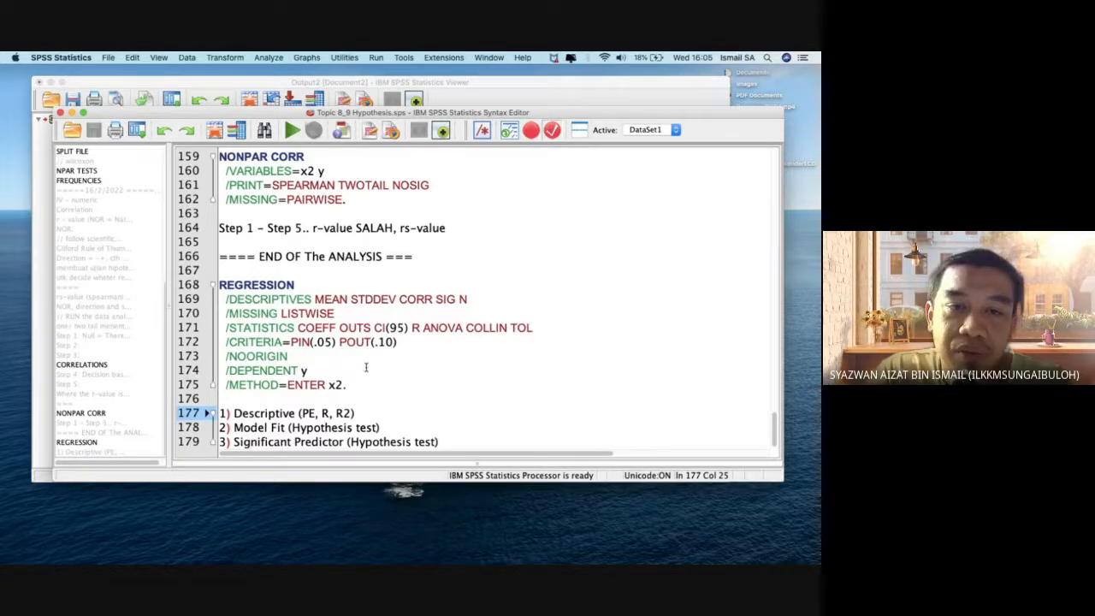
pyautogui.click(343, 386)
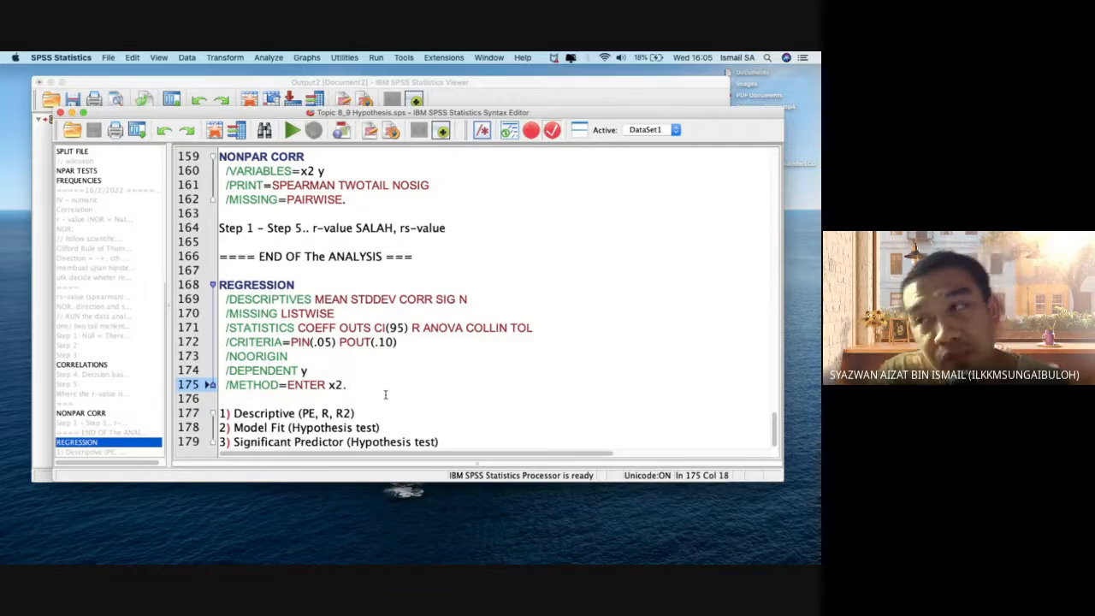
pyautogui.moveTo(360, 393); pyautogui.dragTo(190, 282)
pyautogui.press('super+r')
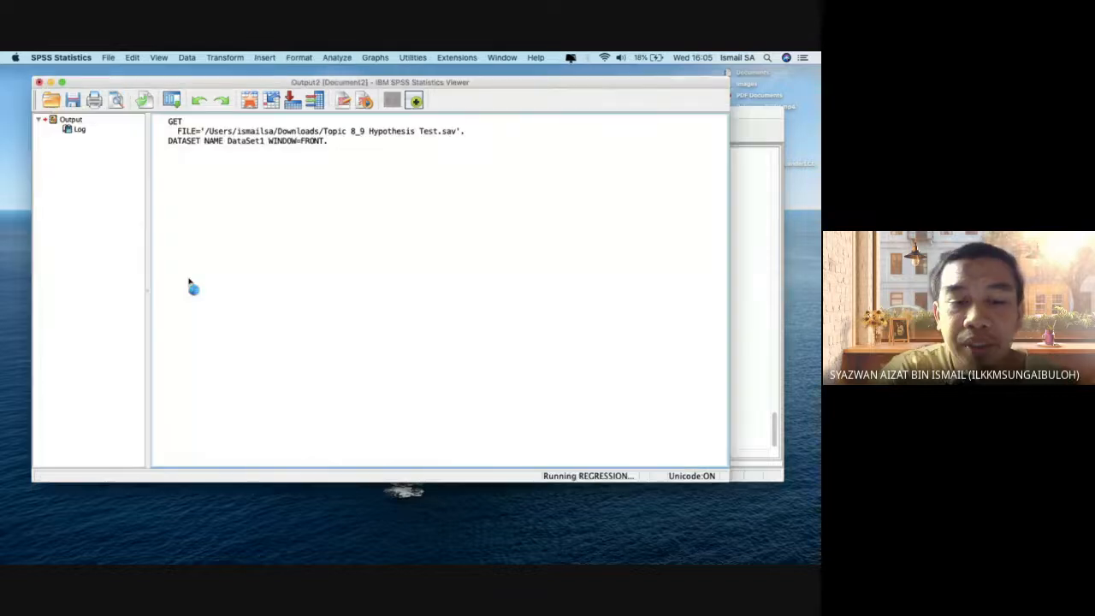
# - Inspect the Descriptive Statistics, Correlations, Variables Entered/Removed and Model Summary tables, then return to the syntax
pyautogui.scroll(-8, 340, 279)
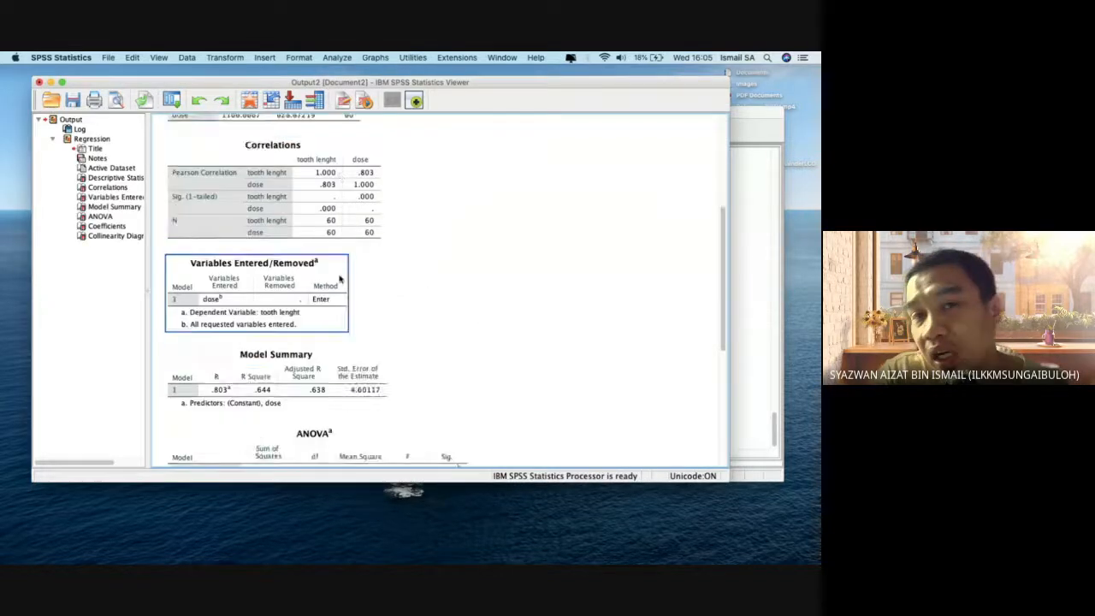
pyautogui.scroll(10, 339, 279)
pyautogui.scroll(-2, 316, 222)
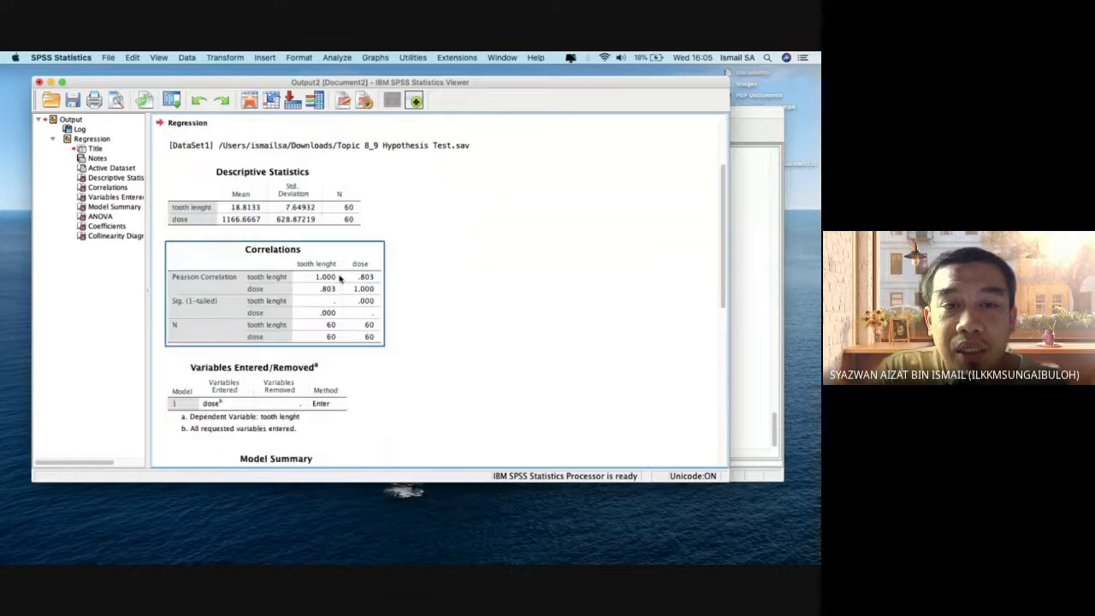
pyautogui.click(310, 206)
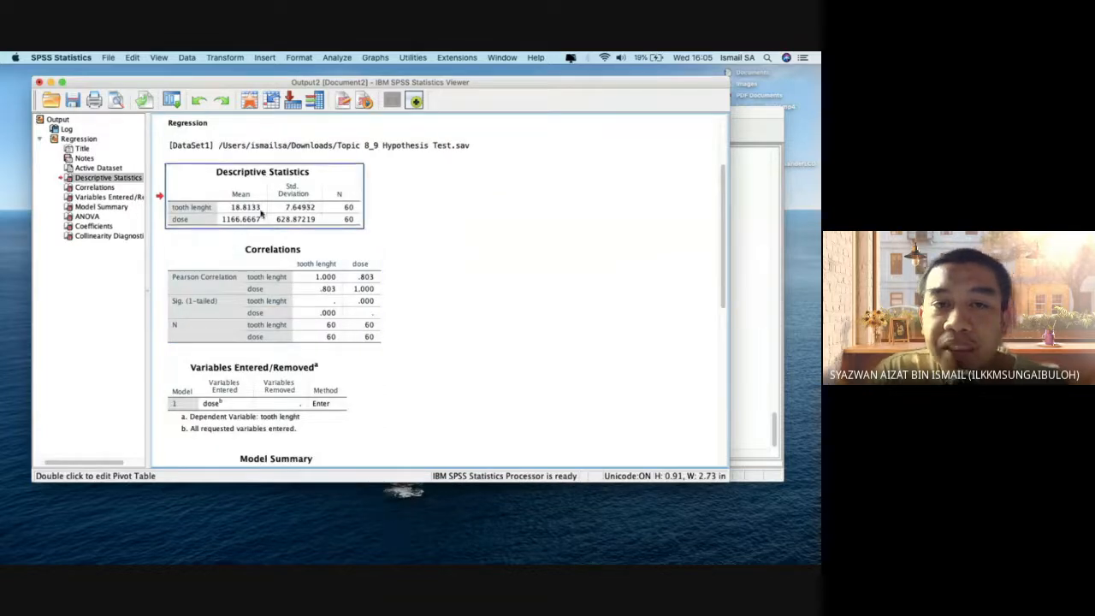
pyautogui.click(268, 281)
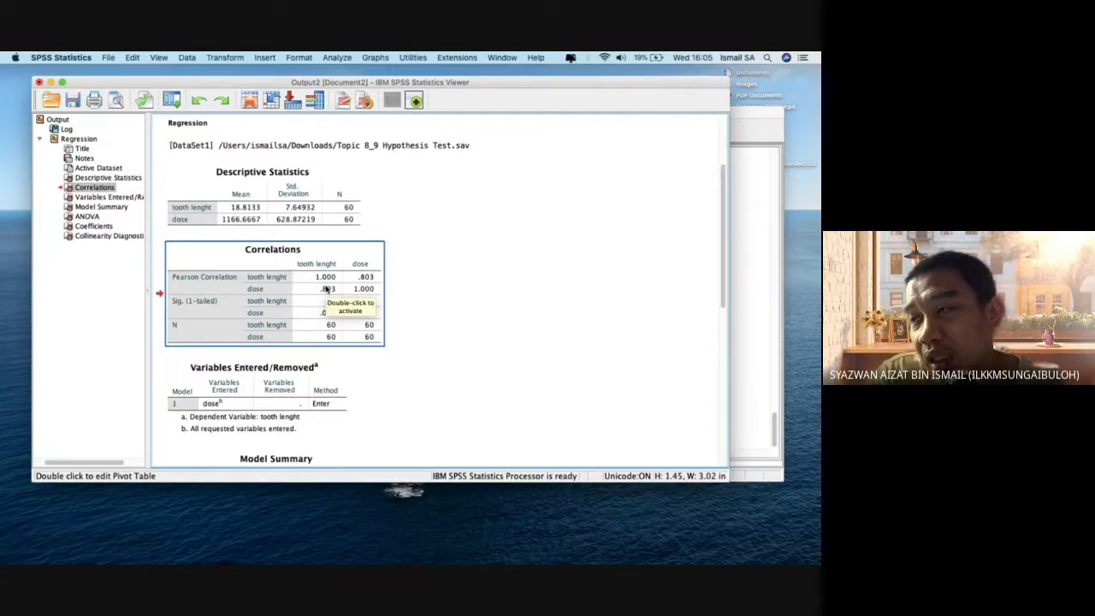
pyautogui.scroll(-10, 326, 289)
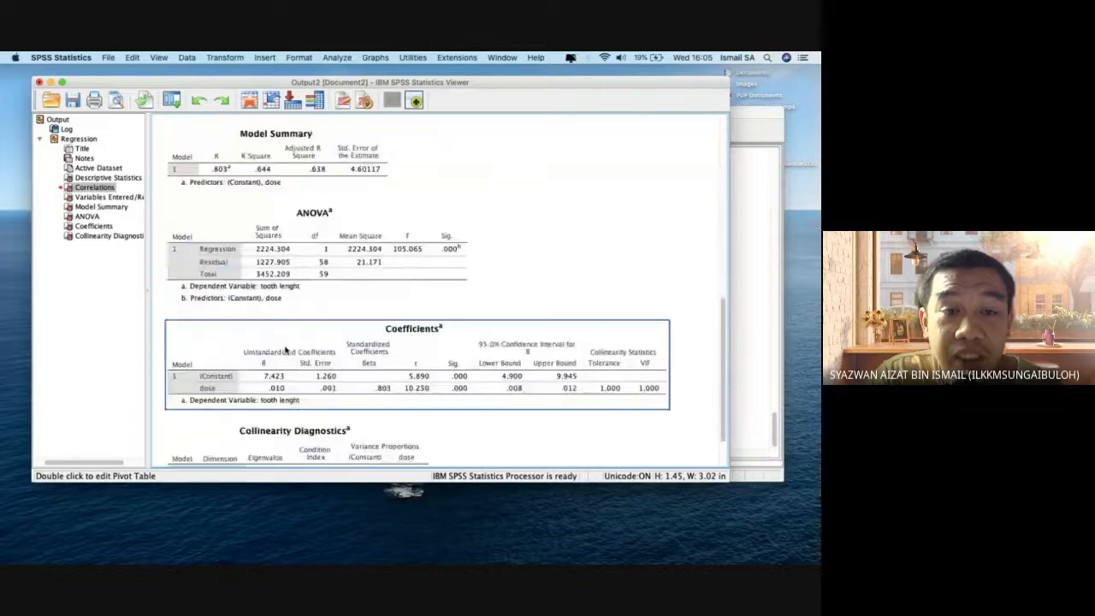
pyautogui.scroll(3, 295, 299)
pyautogui.click(291, 212)
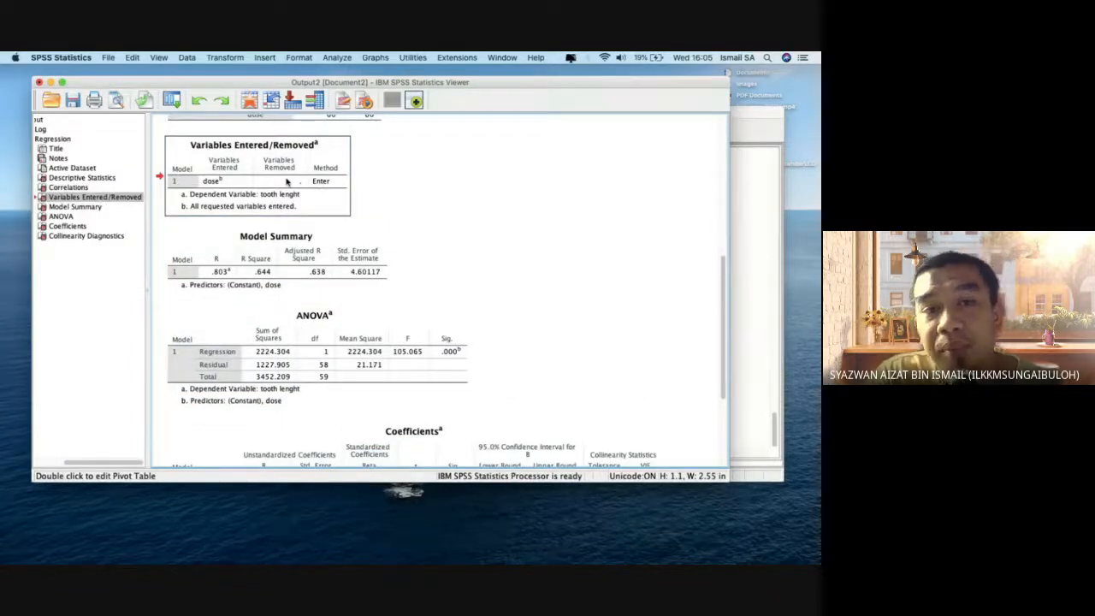
pyautogui.click(266, 261)
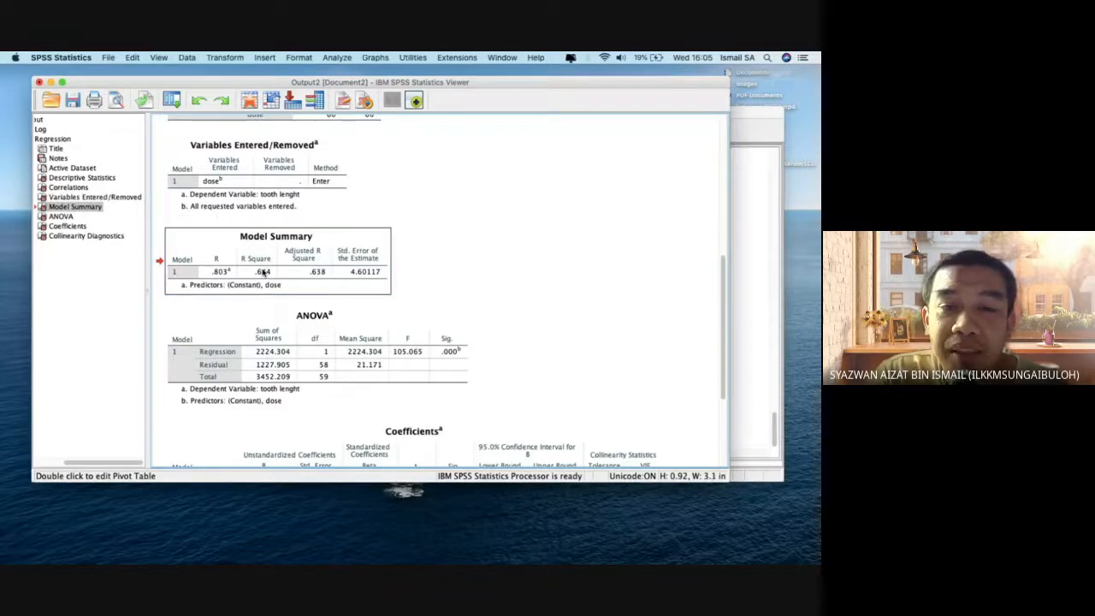
pyautogui.scroll(-2, 263, 272)
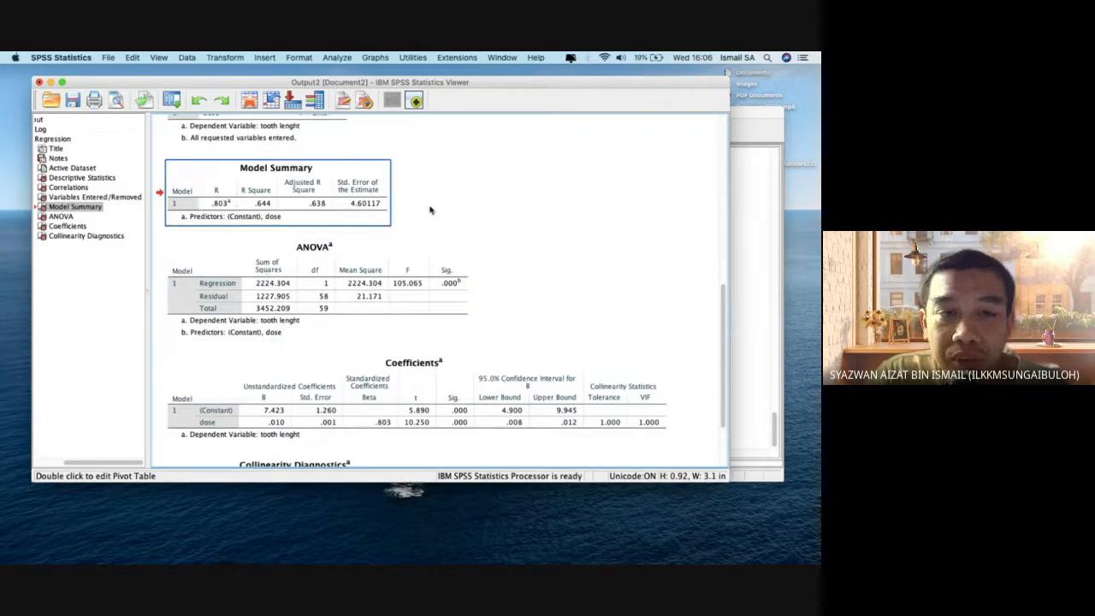
pyautogui.click(753, 252)
# - Note 'R = 0.803' below the outline and start an 'R2 = 0.' line, checking the output
pyautogui.click(452, 442)
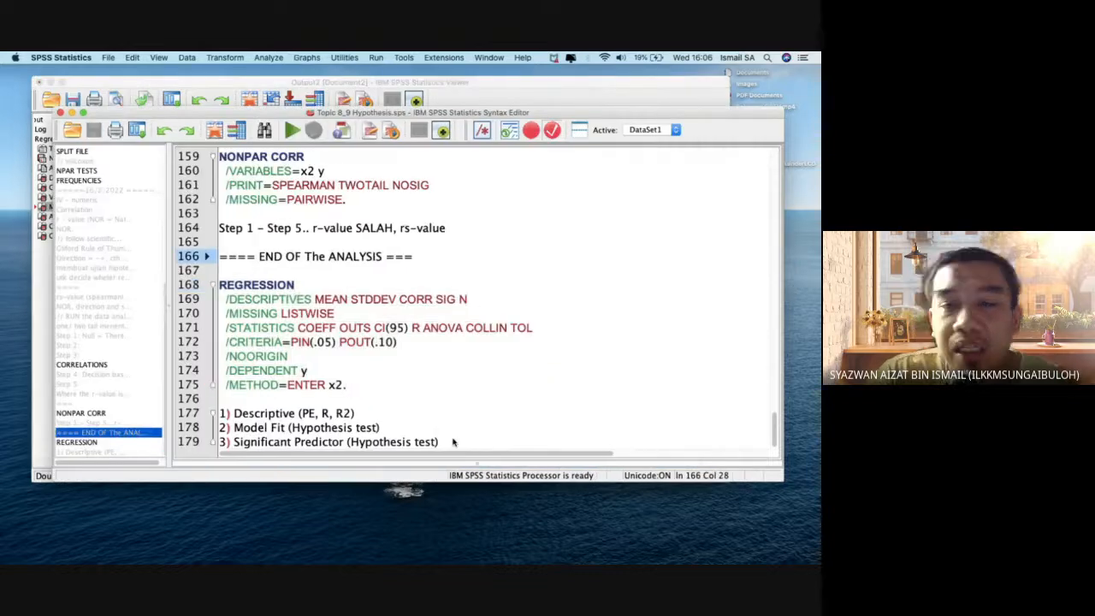
pyautogui.press('Return')
pyautogui.press('Return')
pyautogui.write('R = 0')
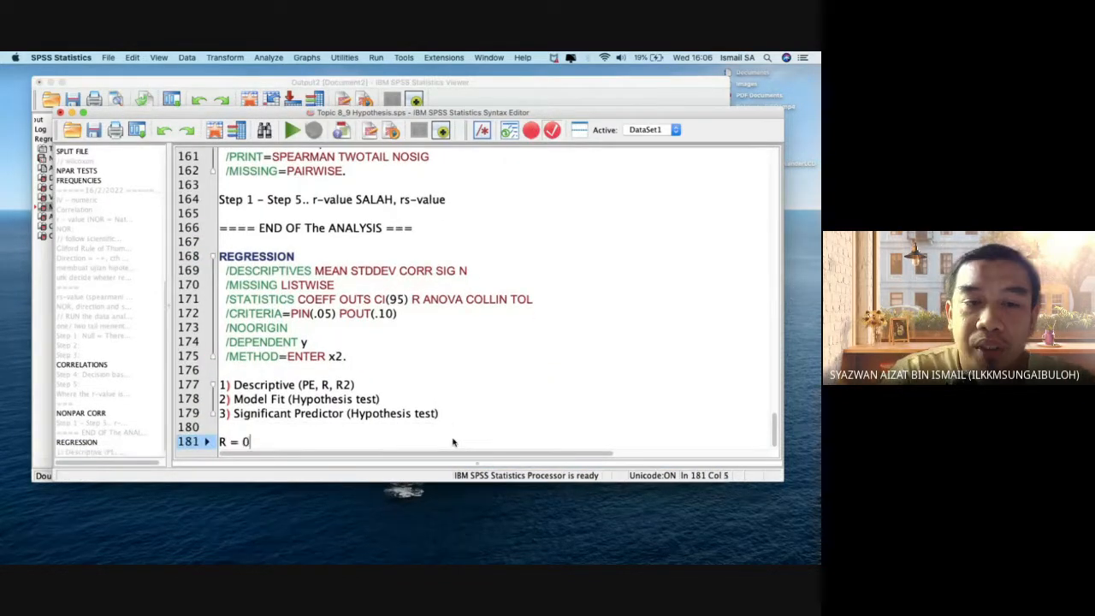
pyautogui.write('.803')
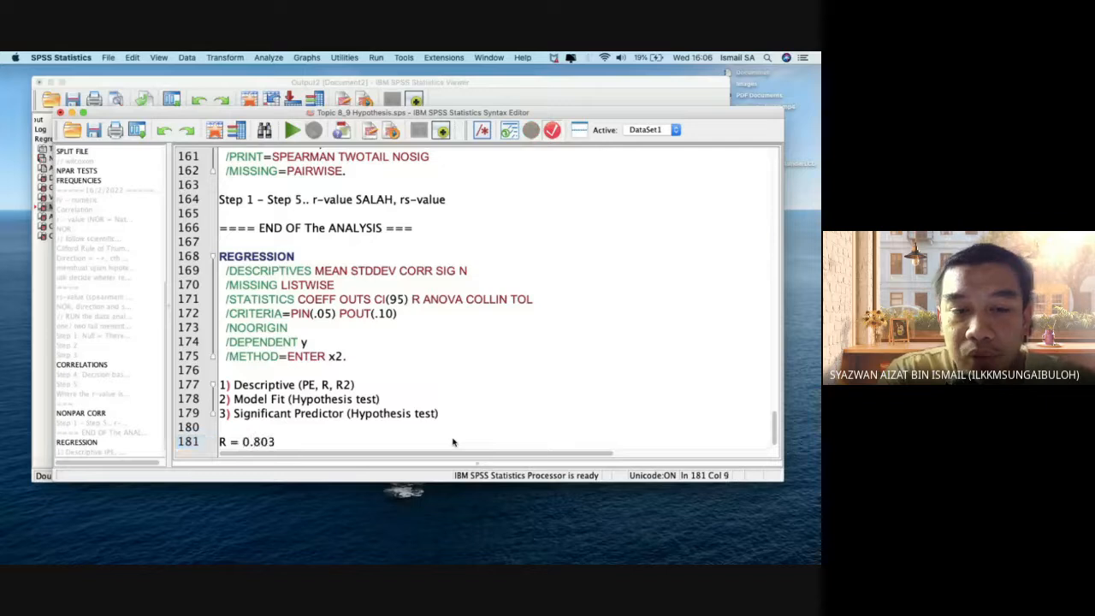
pyautogui.press('Return')
pyautogui.write('R2 = ')
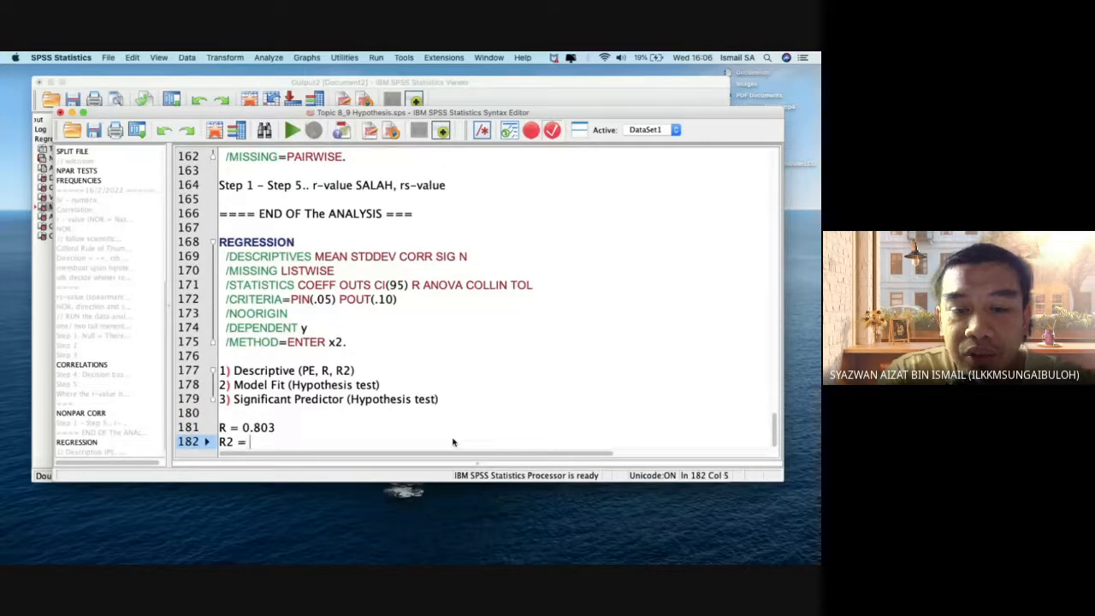
pyautogui.write('0.')
pyautogui.hotkey('ctrl', 'Up')
pyautogui.click(374, 442)
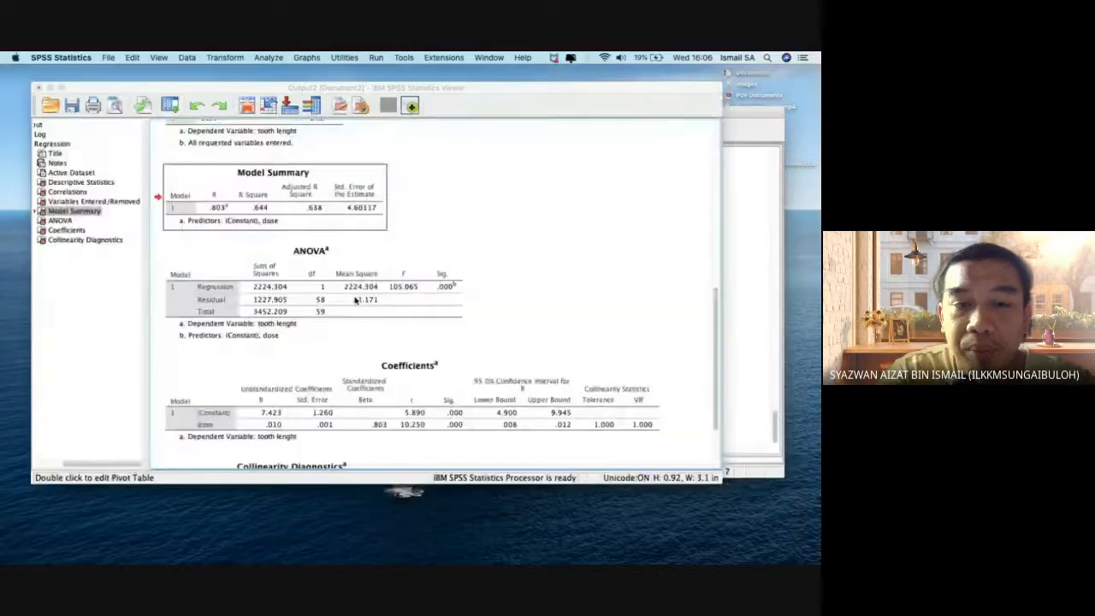
pyautogui.click(322, 328)
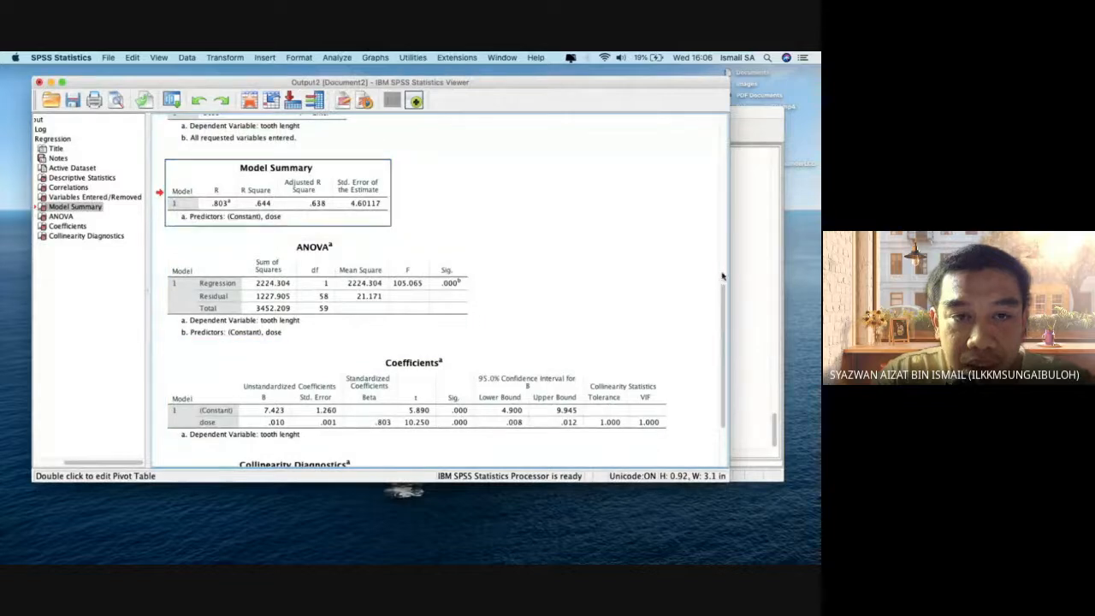
pyautogui.press('super+grave')
# - Complete the R2 line: 0.644 x 100 = 64.4% of variance explained by x to predict y
pyautogui.click(479, 439)
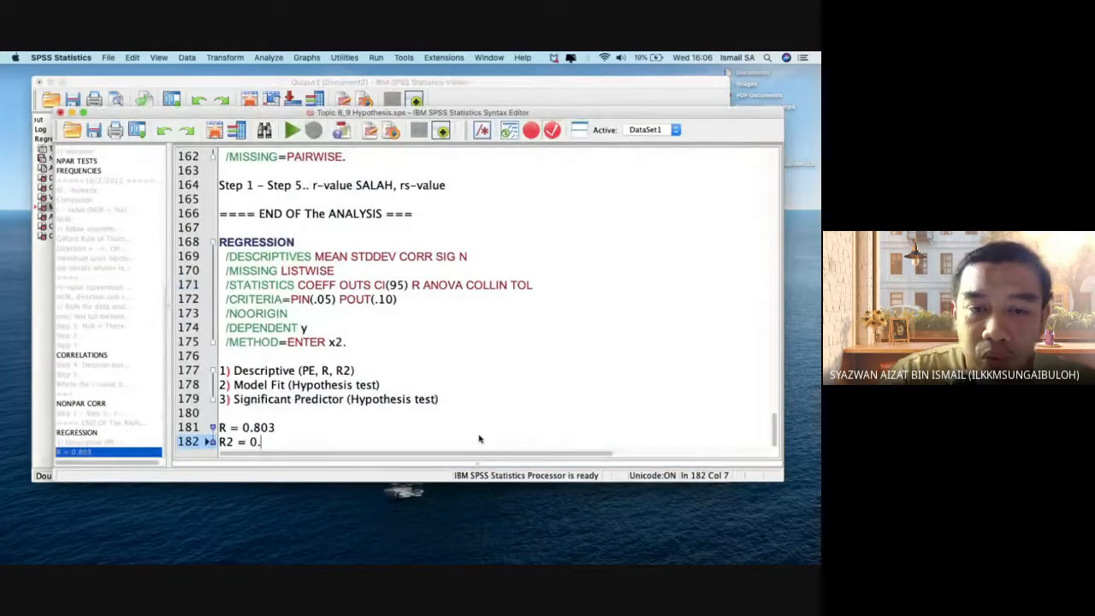
pyautogui.write('644')
pyautogui.write('= ')
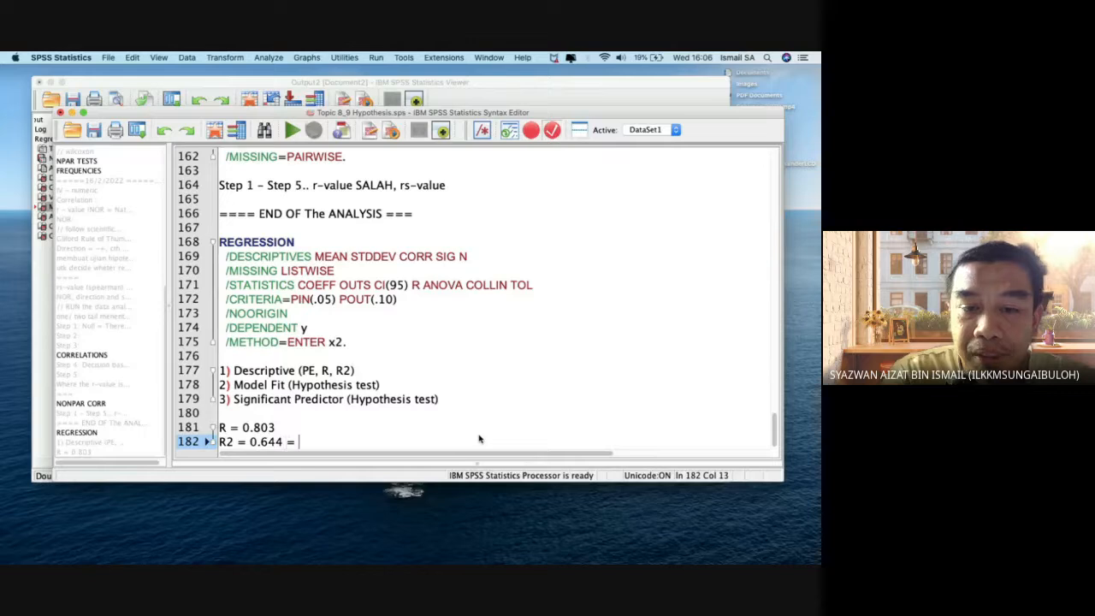
pyautogui.write('x')
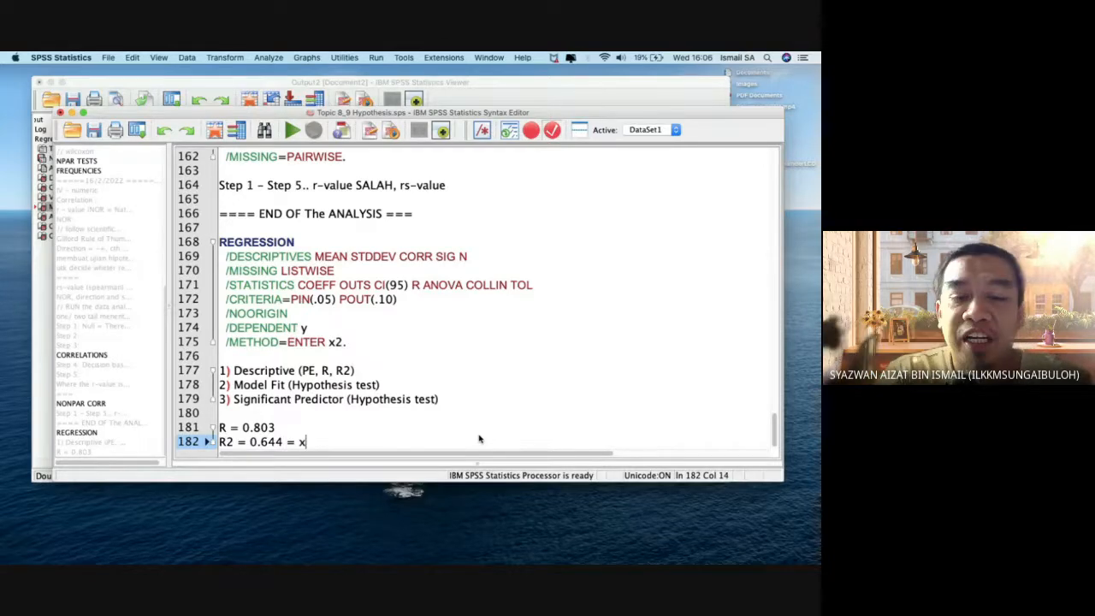
pyautogui.write(' 100 = ')
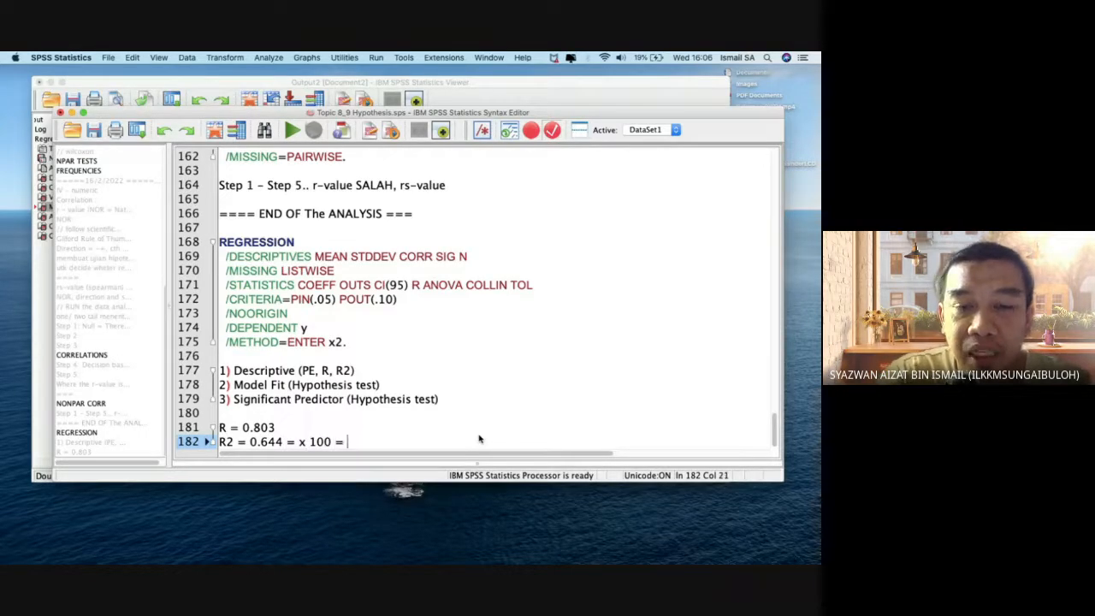
pyautogui.write('64.4')
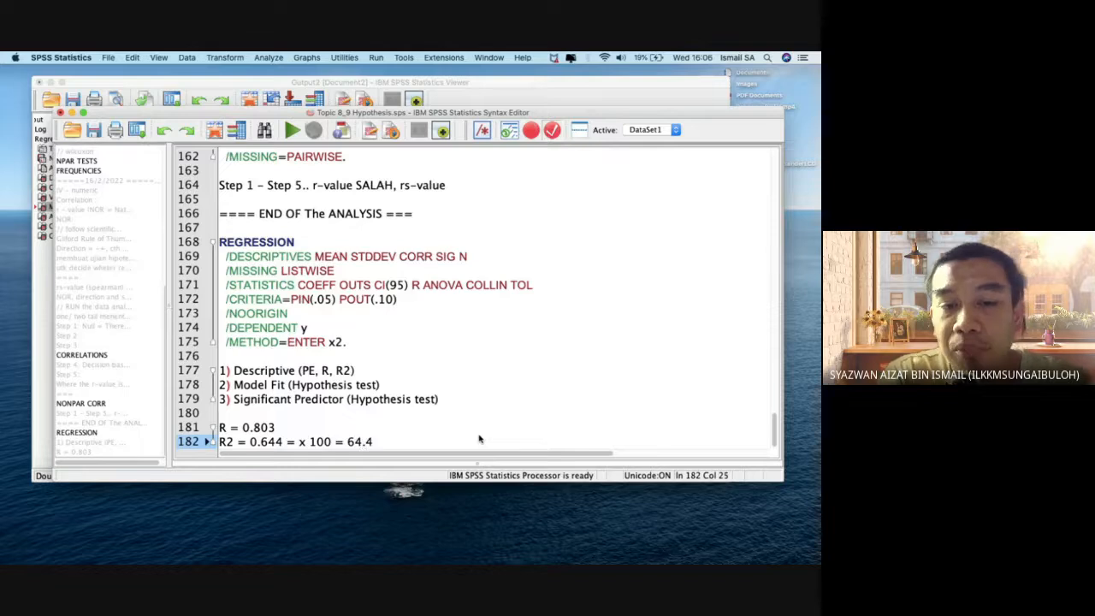
pyautogui.write('%')
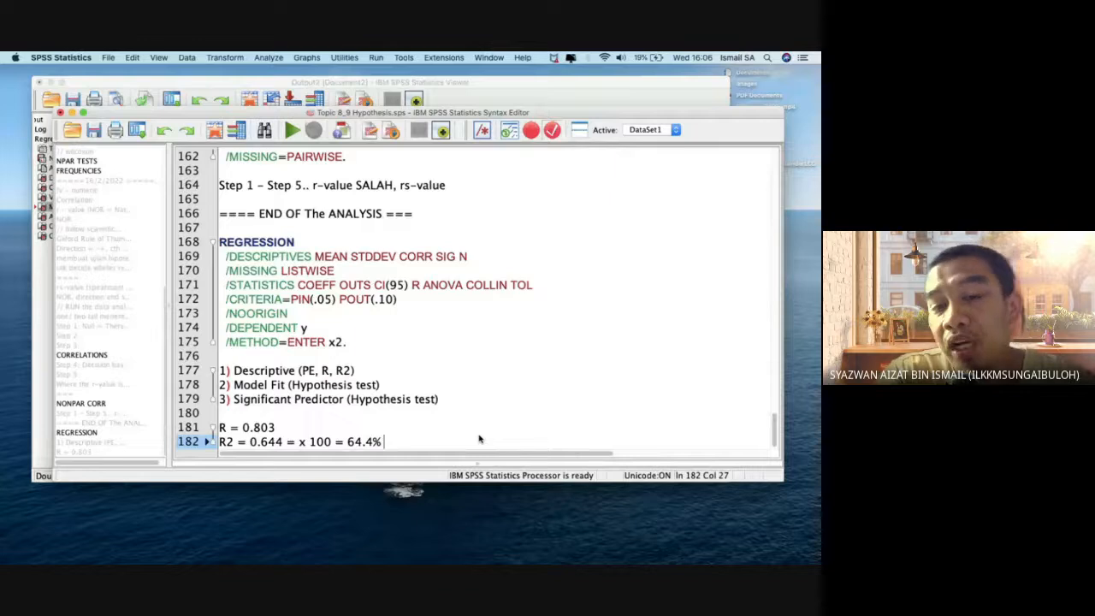
pyautogui.write(' of varia')
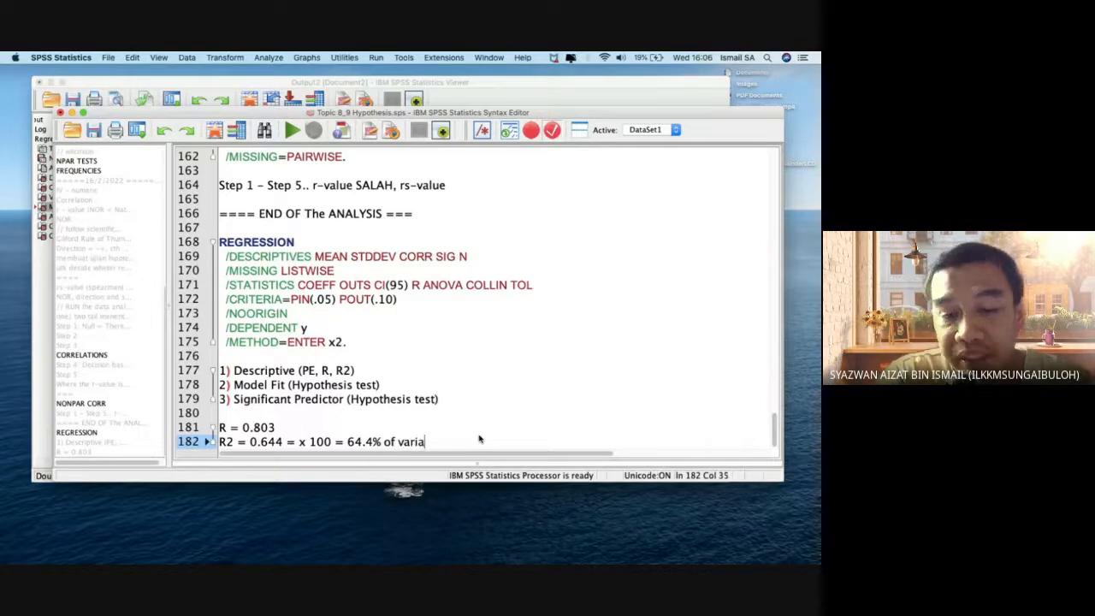
pyautogui.write('nce explain ')
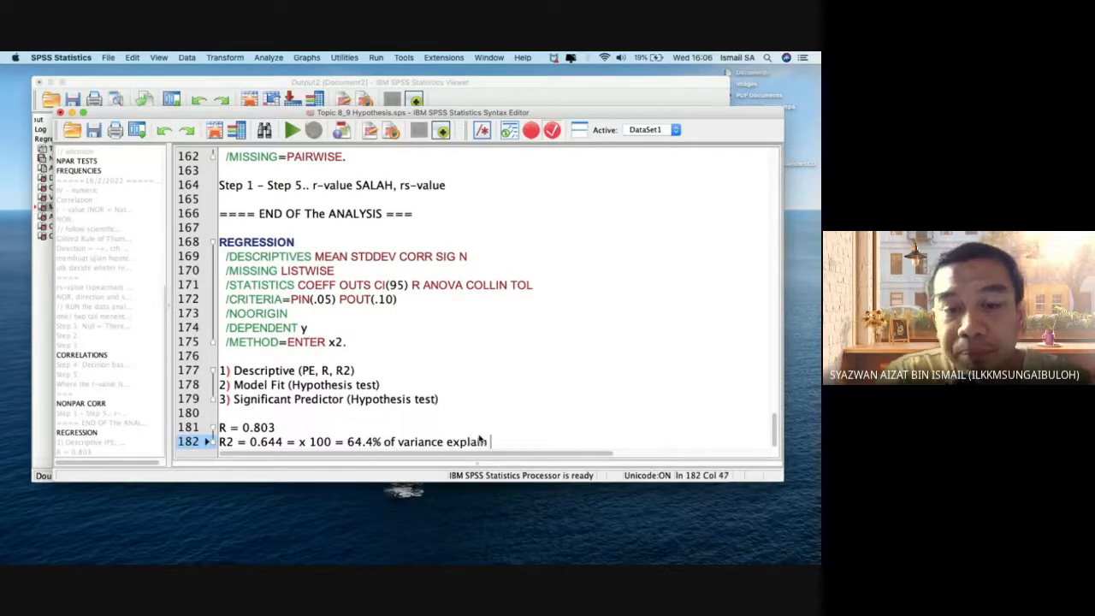
pyautogui.write('by the x to')
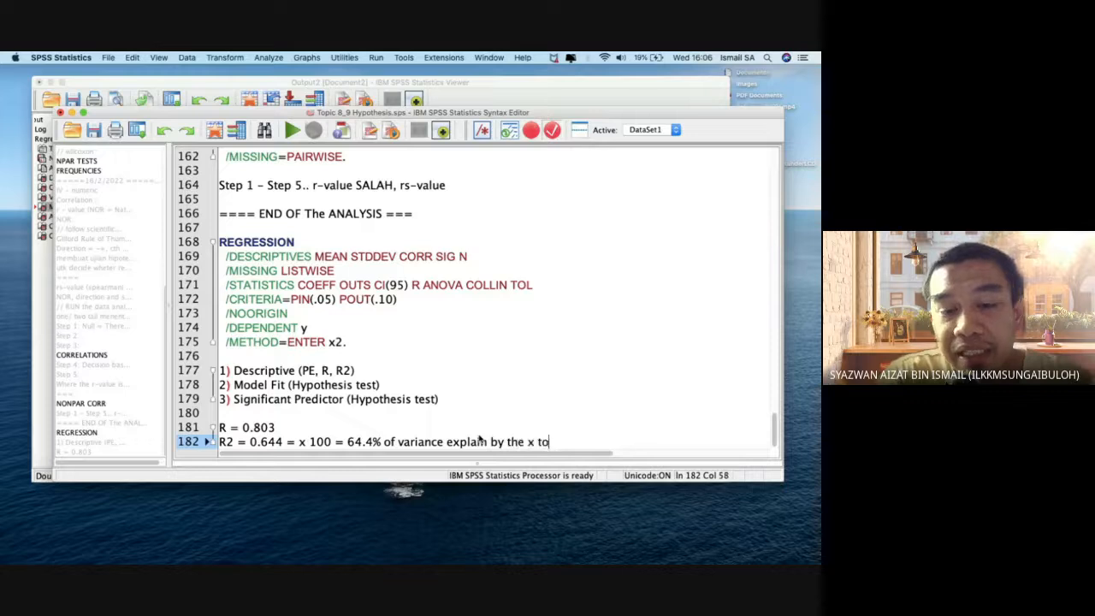
pyautogui.press('BackSpace')
pyautogui.press('BackSpace')
pyautogui.press('BackSpace')
pyautogui.press('BackSpace')
pyautogui.press('BackSpace')
pyautogui.press('BackSpace')
pyautogui.press('BackSpace')
pyautogui.press('BackSpace')
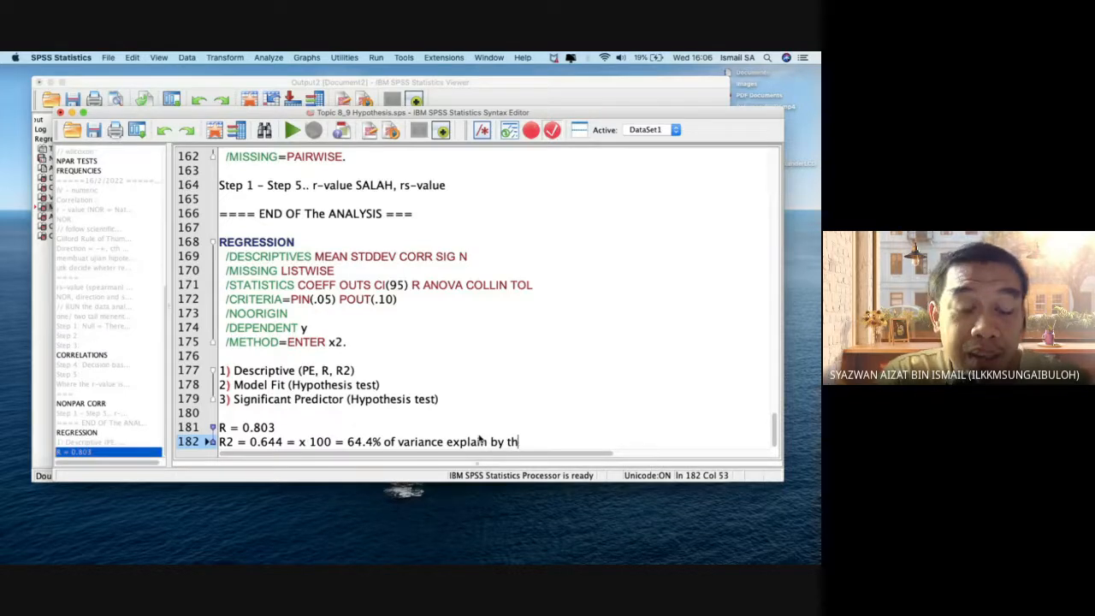
pyautogui.write('he x ')
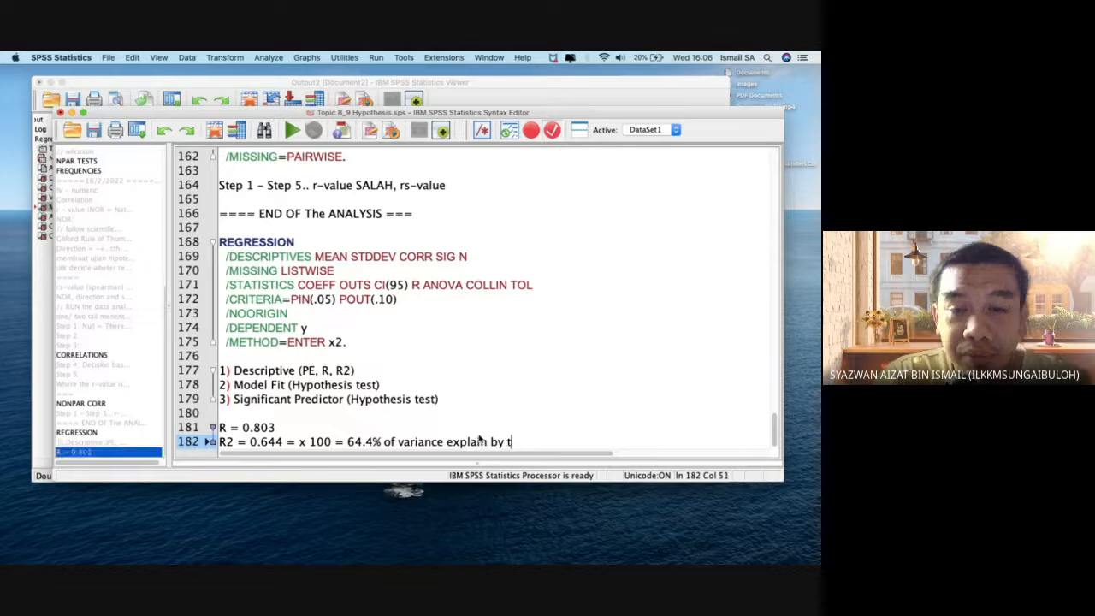
pyautogui.write('to ')
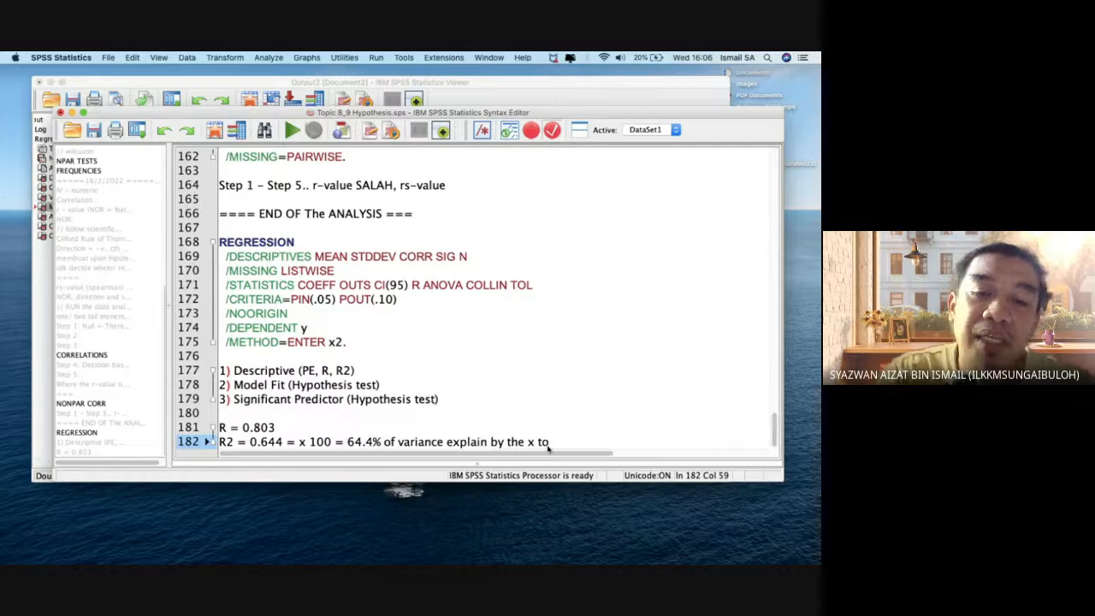
pyautogui.write('predict the ')
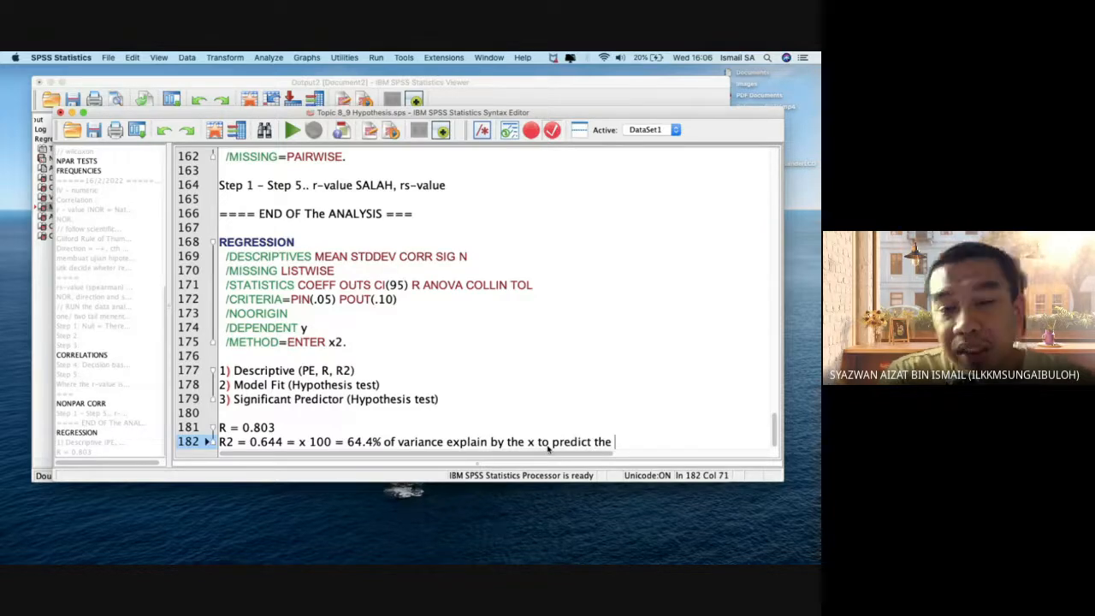
pyautogui.write('y')
pyautogui.press('Return')
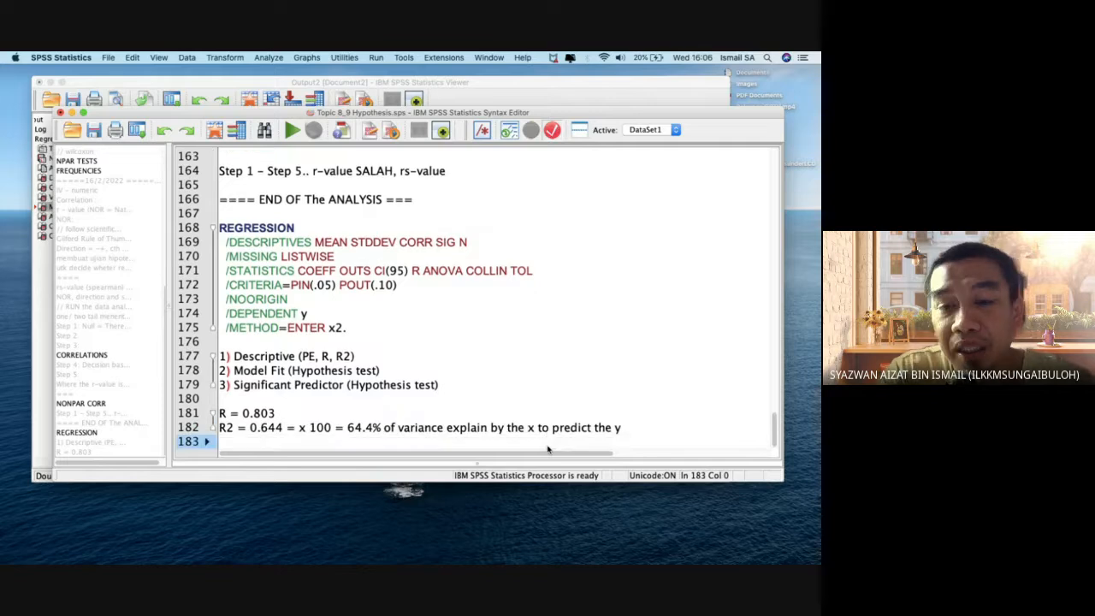
# - Type '64.4% perkara yang dalam episod panjang gigi diceritakan oleh dose' and start a new line
pyautogui.write('64.4')
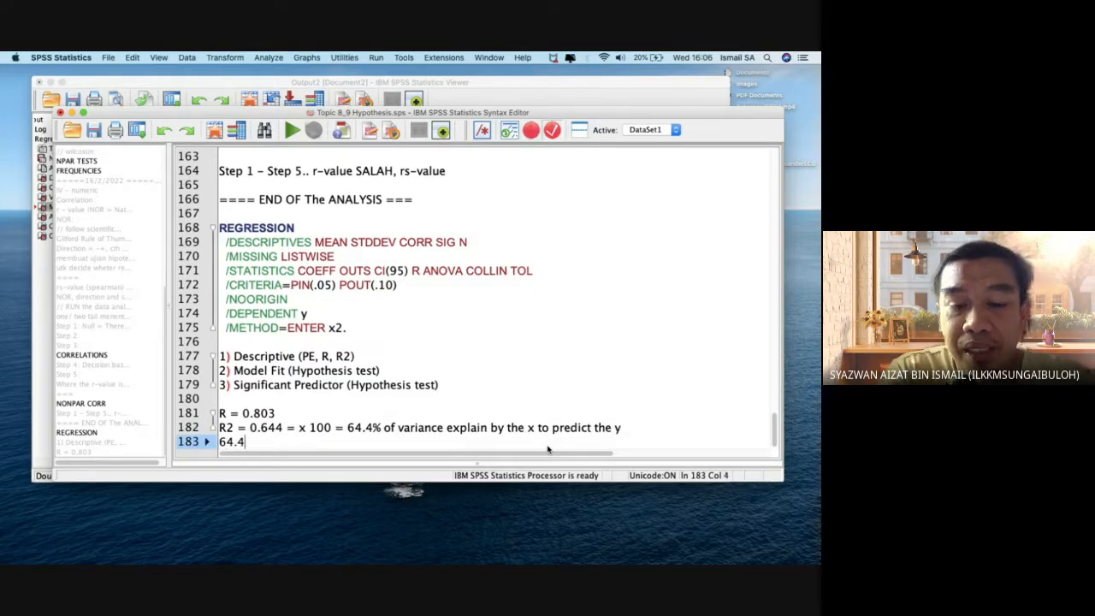
pyautogui.write('%')
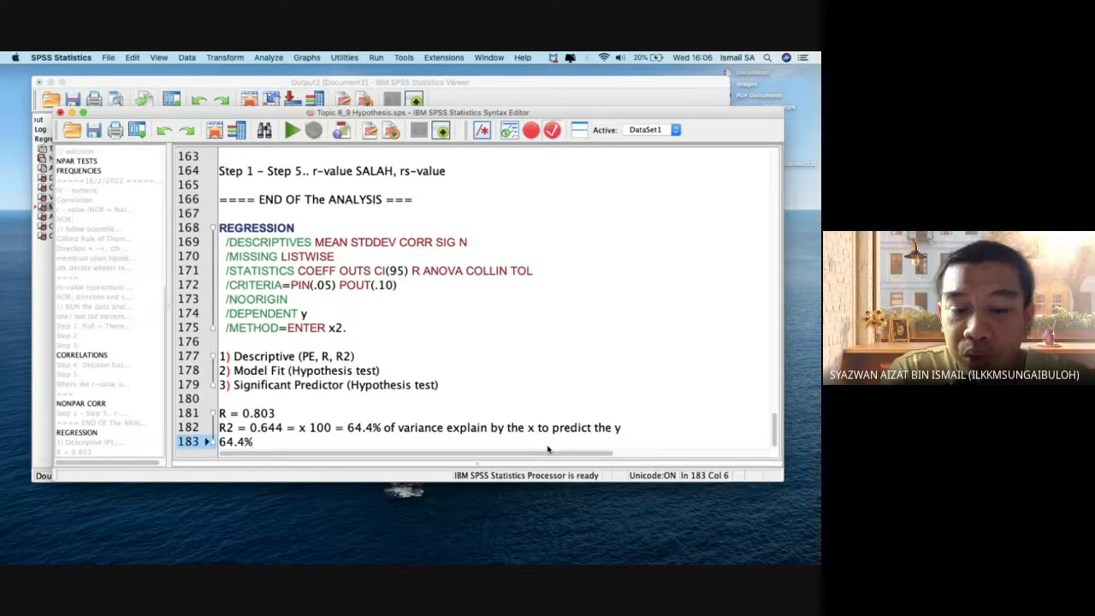
pyautogui.write(' perkara yan')
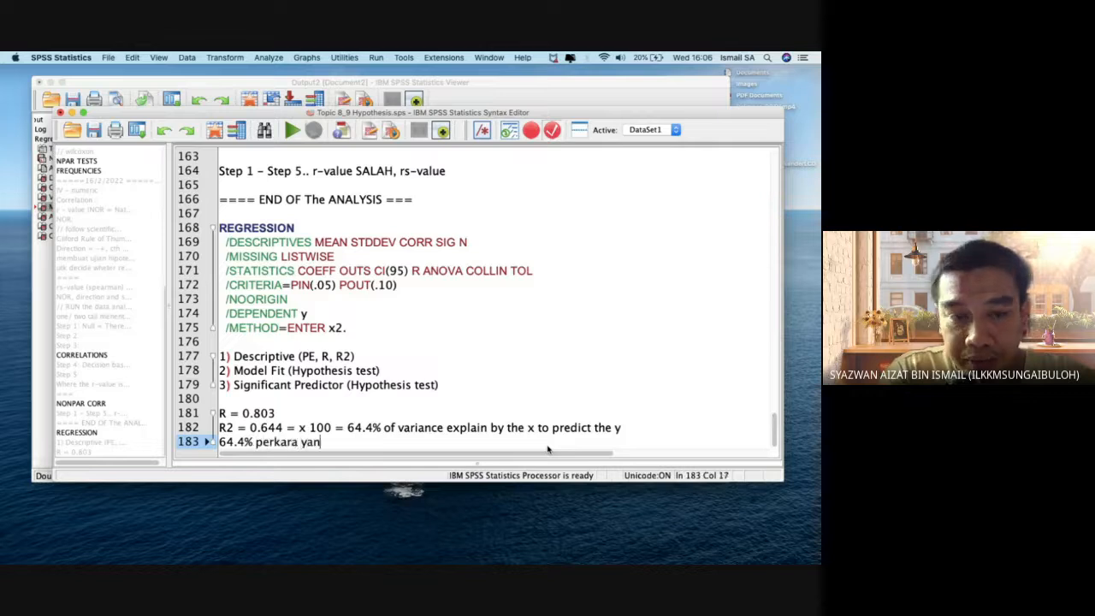
pyautogui.write('g dalam e')
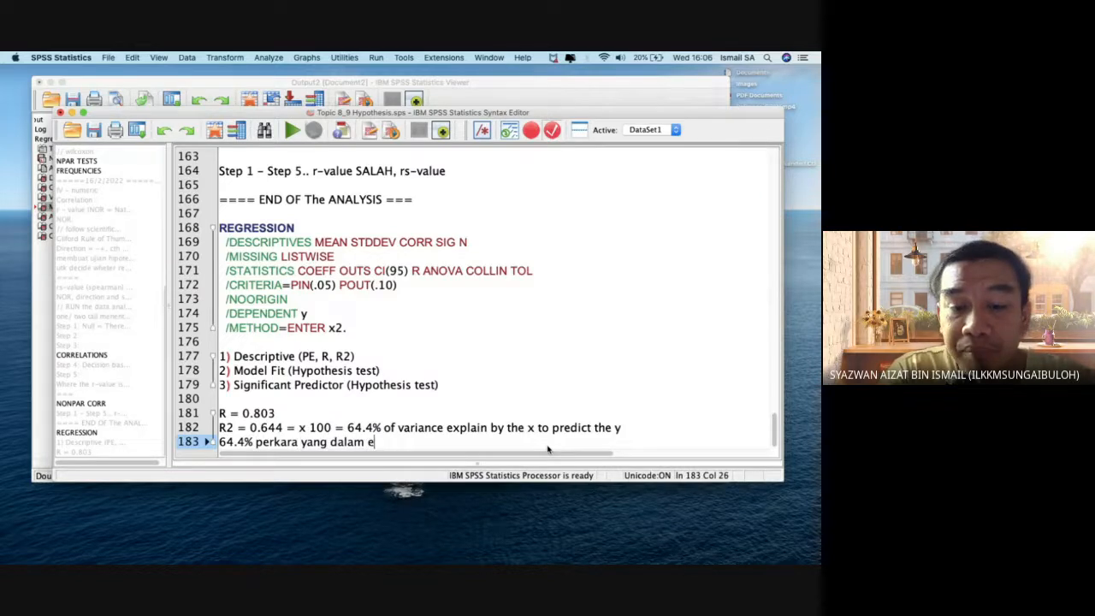
pyautogui.write('pisod panjan')
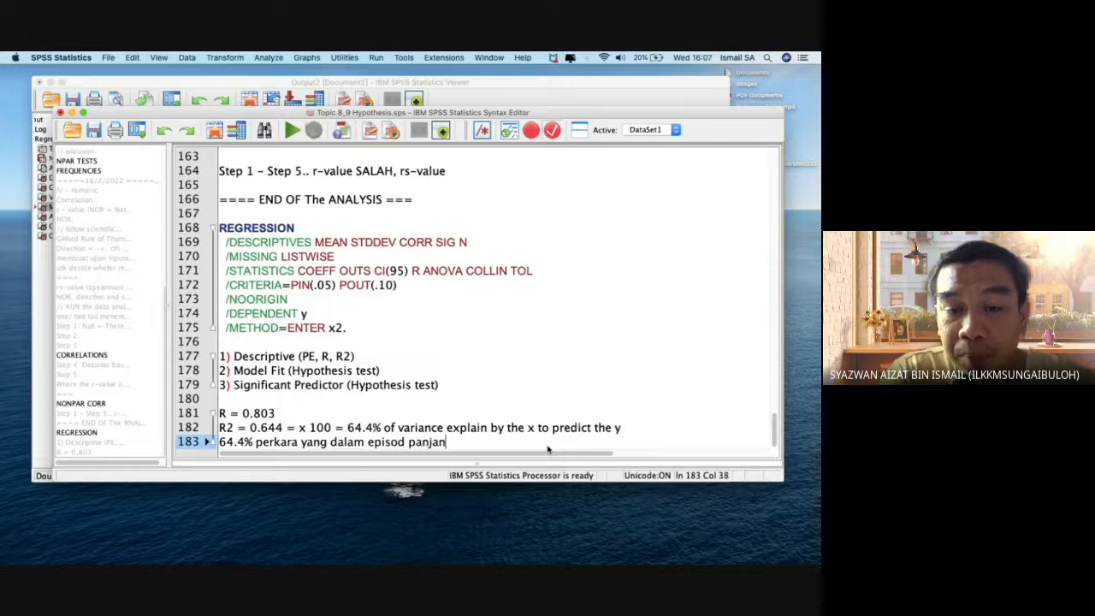
pyautogui.write('g gigi d')
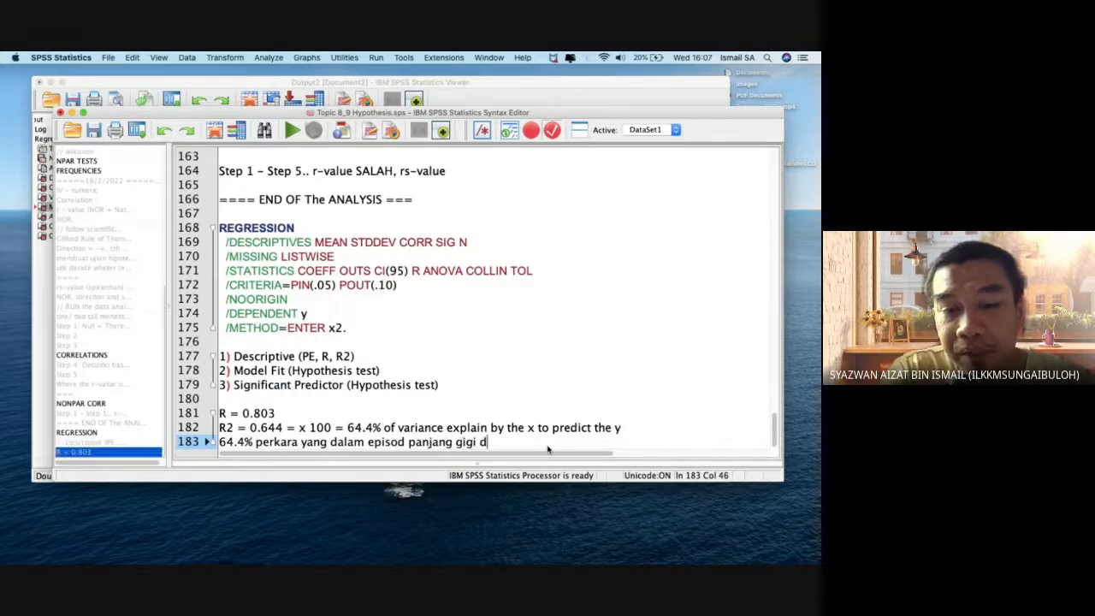
pyautogui.write('iceritakan oleh ')
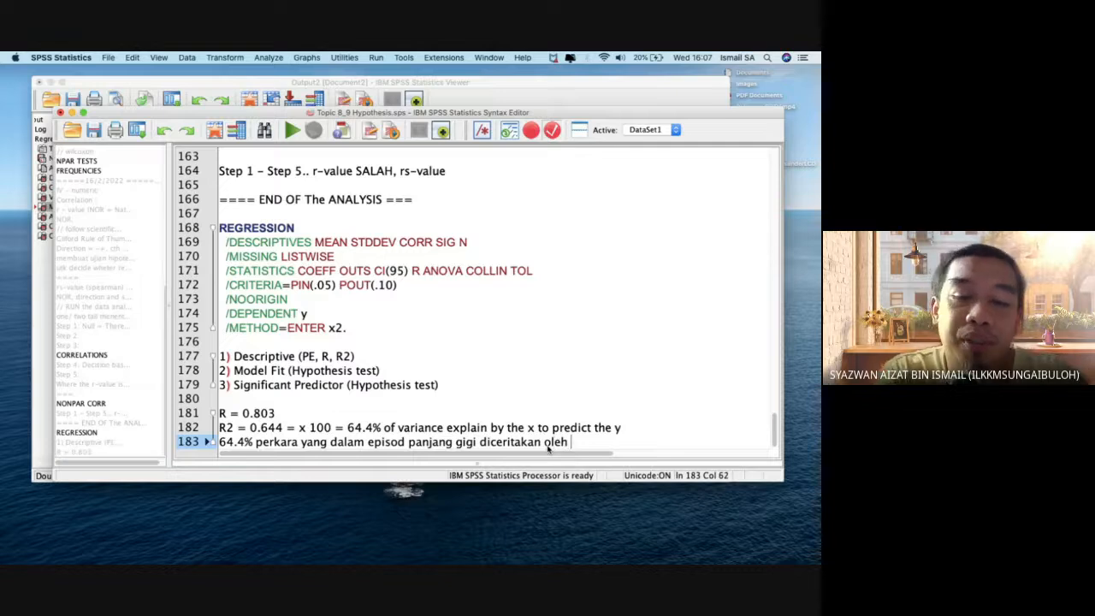
pyautogui.write('dose')
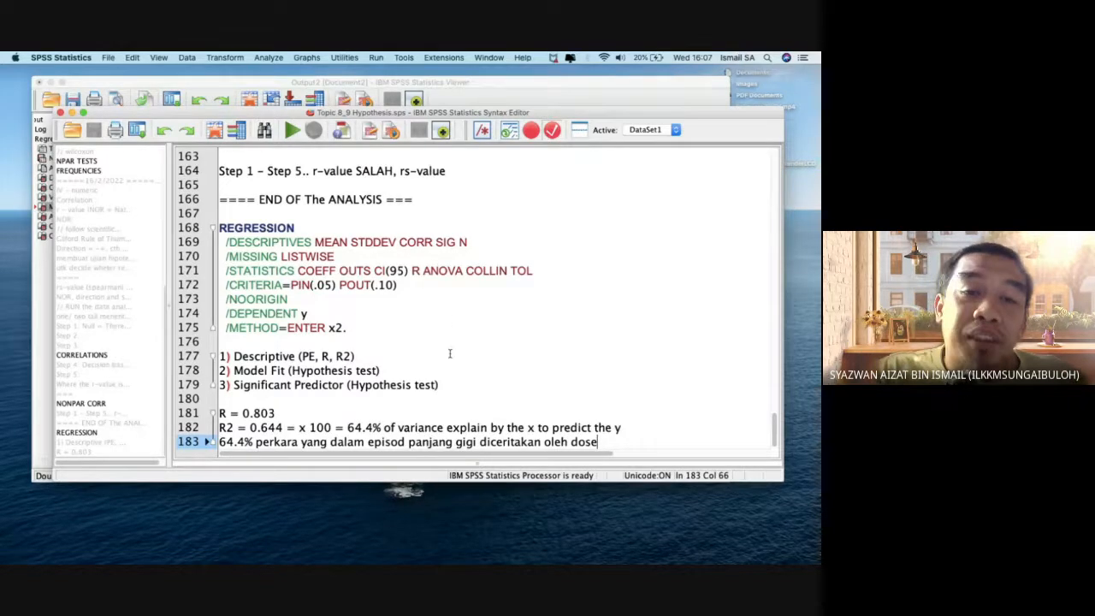
pyautogui.press('Return')
pyautogui.press('Return')
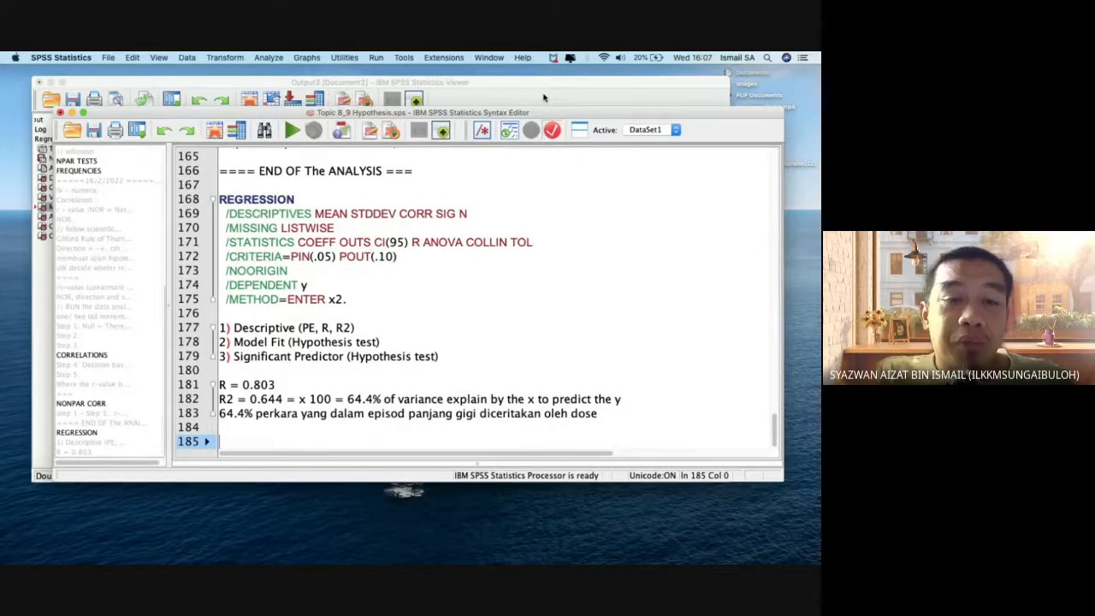
# - Write 'Yhat = 0.01dose + 7.423' using the coefficients from the regression output
pyautogui.write('Y')
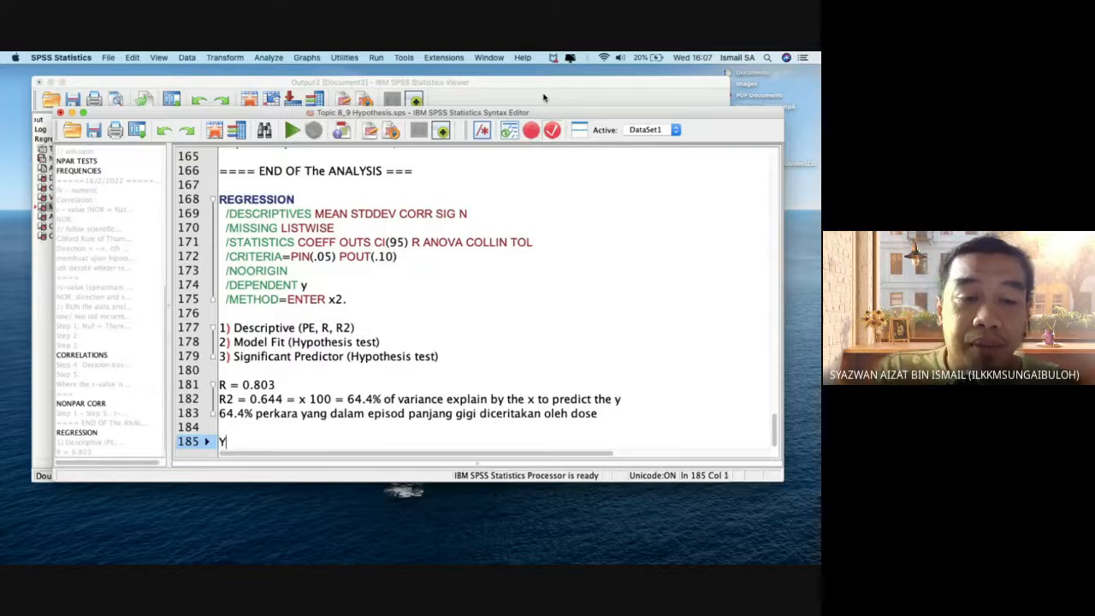
pyautogui.write('hat =')
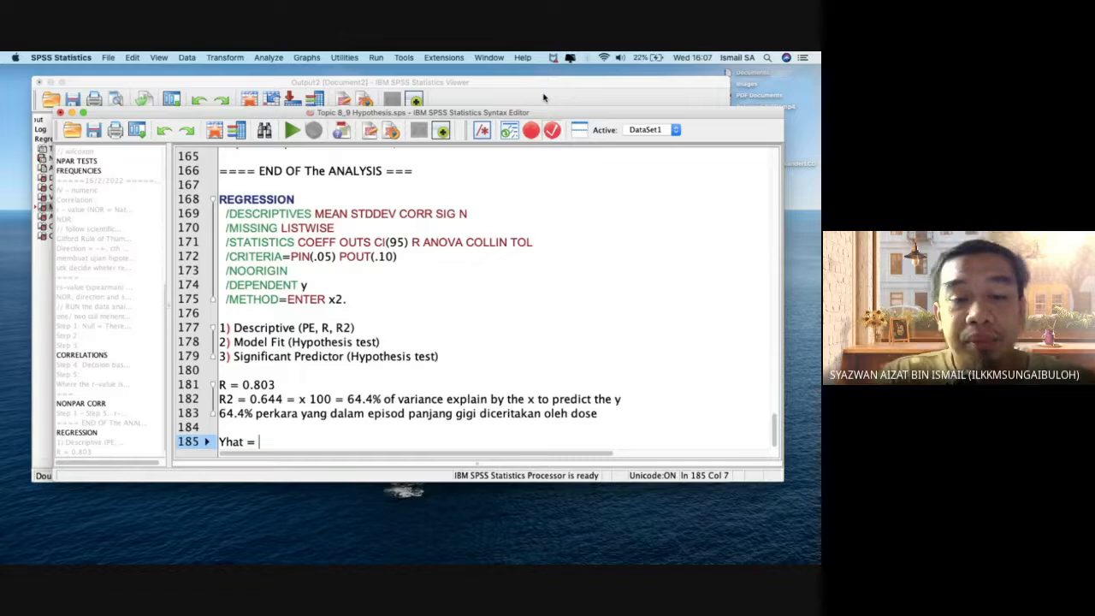
pyautogui.click(543, 98)
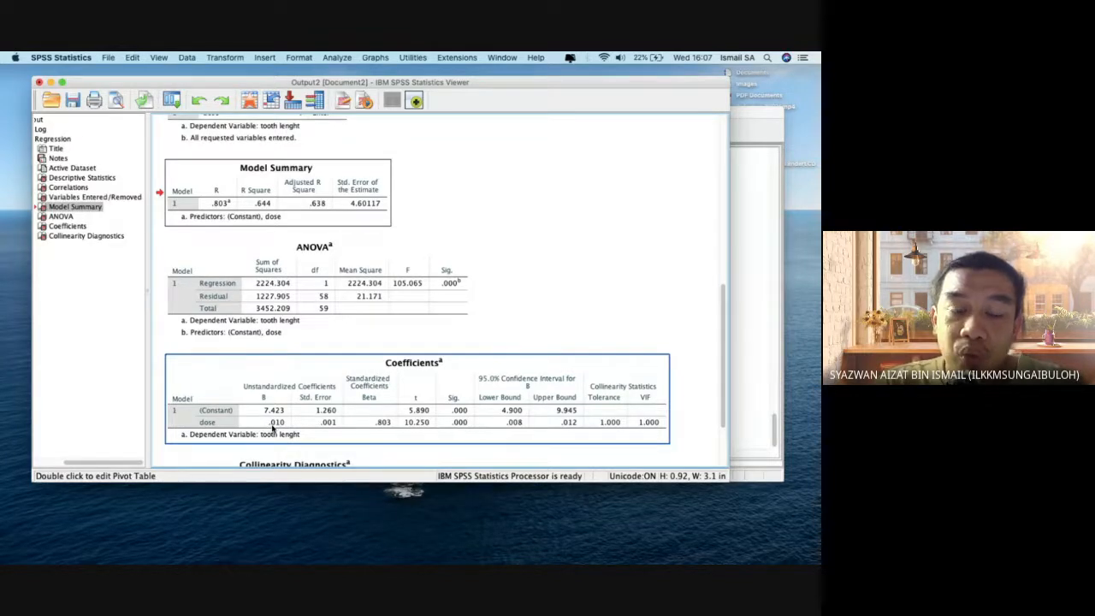
pyautogui.click(745, 343)
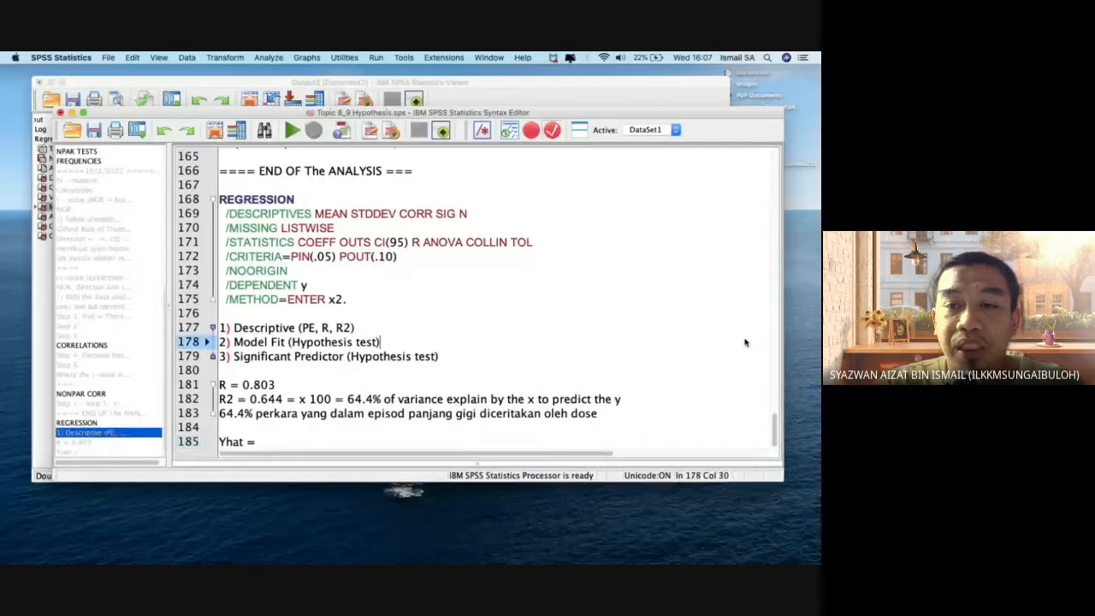
pyautogui.write('0.0')
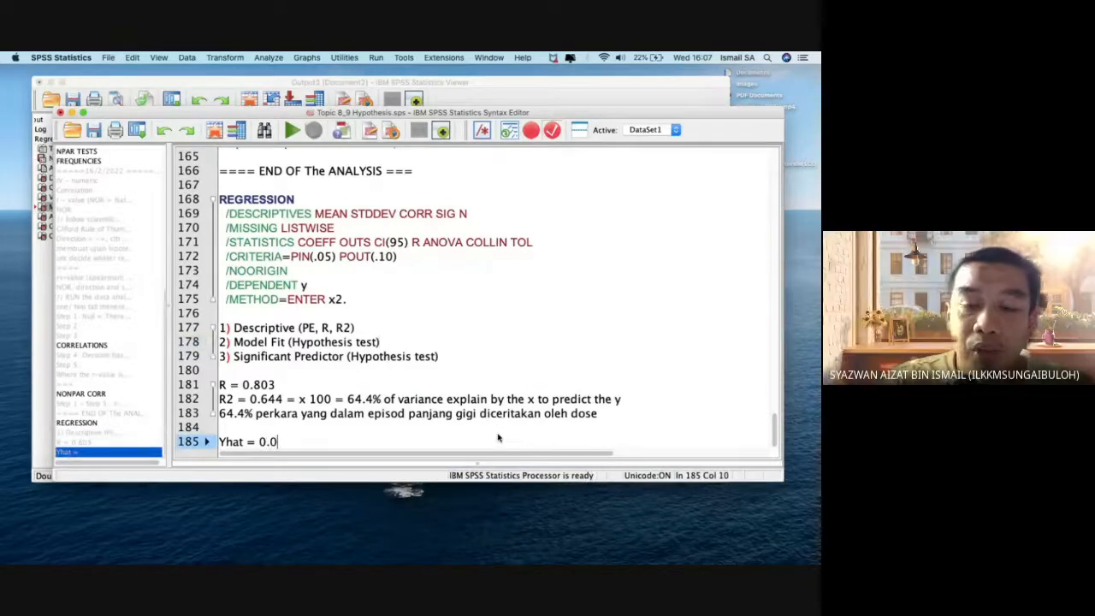
pyautogui.write('1dose +')
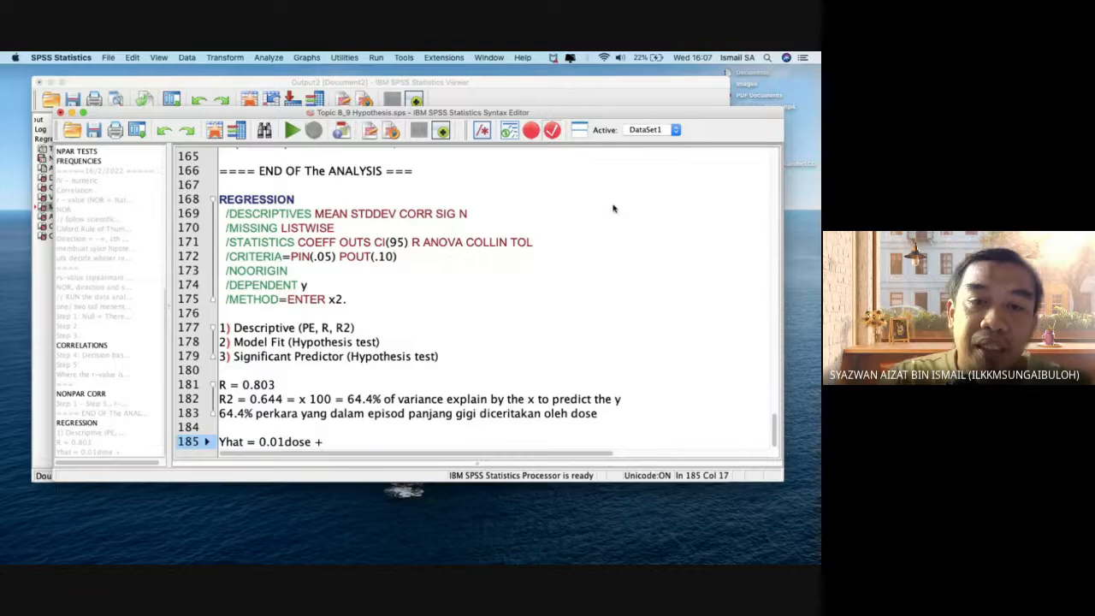
pyautogui.click(618, 99)
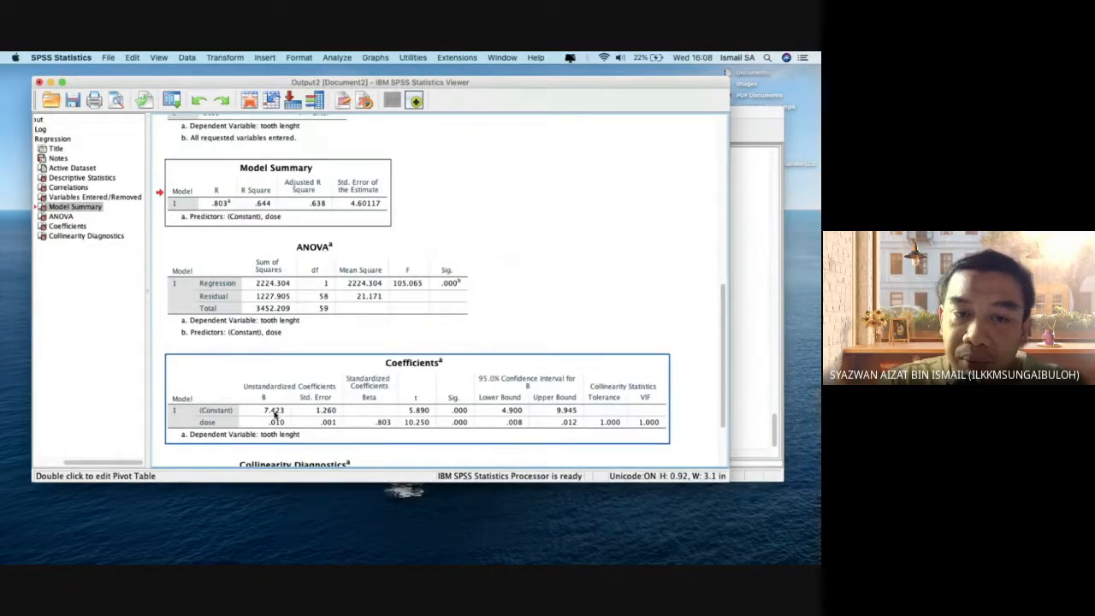
pyautogui.click(752, 347)
pyautogui.click(752, 346)
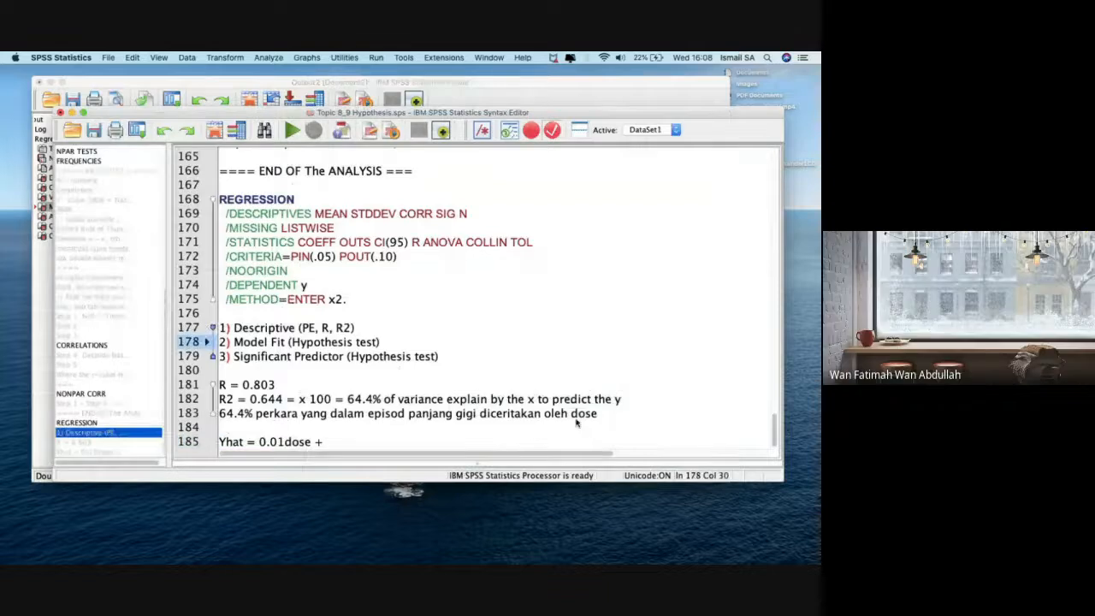
pyautogui.click(558, 447)
pyautogui.write('7.423')
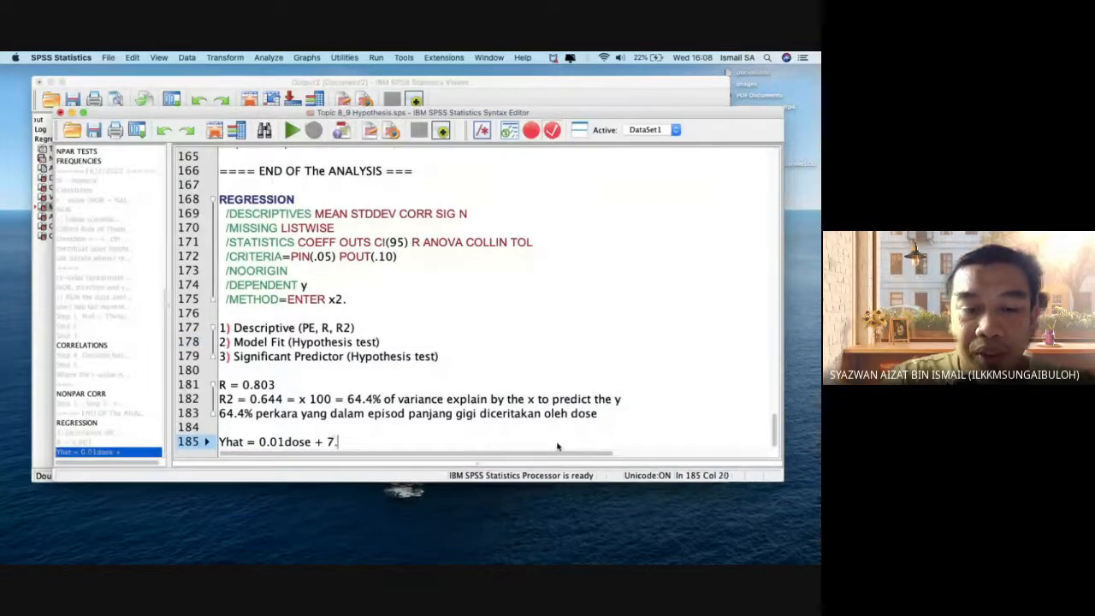
pyautogui.press('Return')
pyautogui.press('Return')
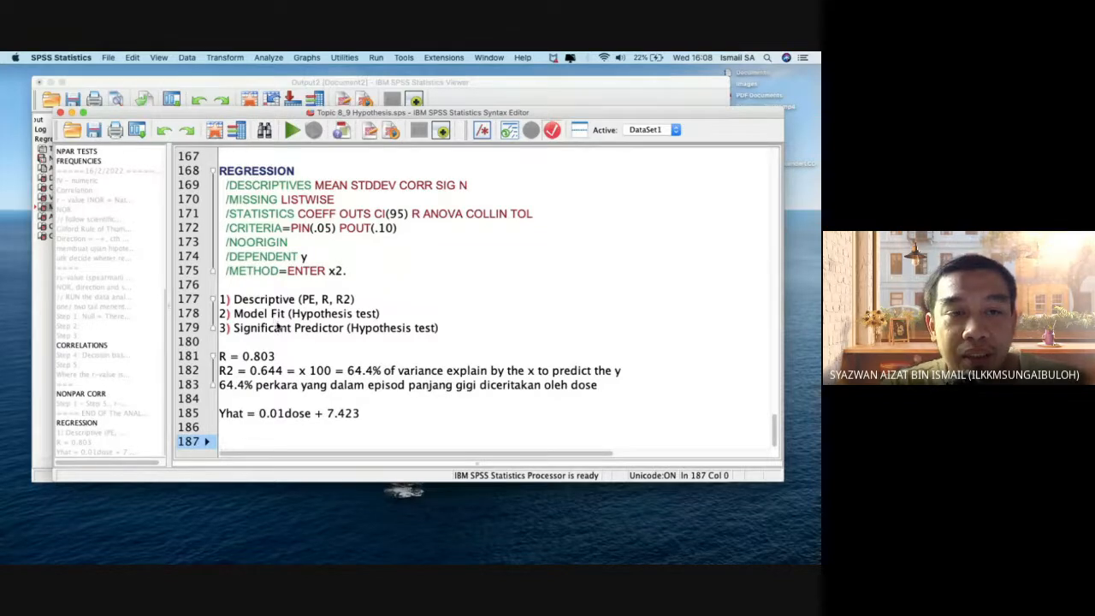
# - Insert a 'Descriptive -' heading line above R = 0.803 and move the syntax window aside
pyautogui.click(310, 342)
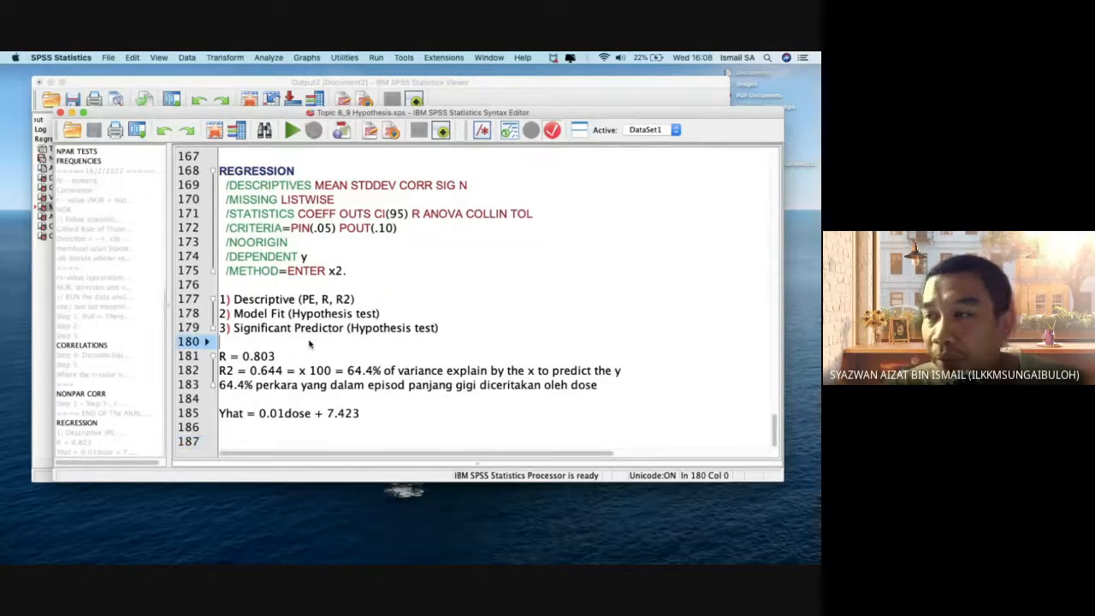
pyautogui.press('Return')
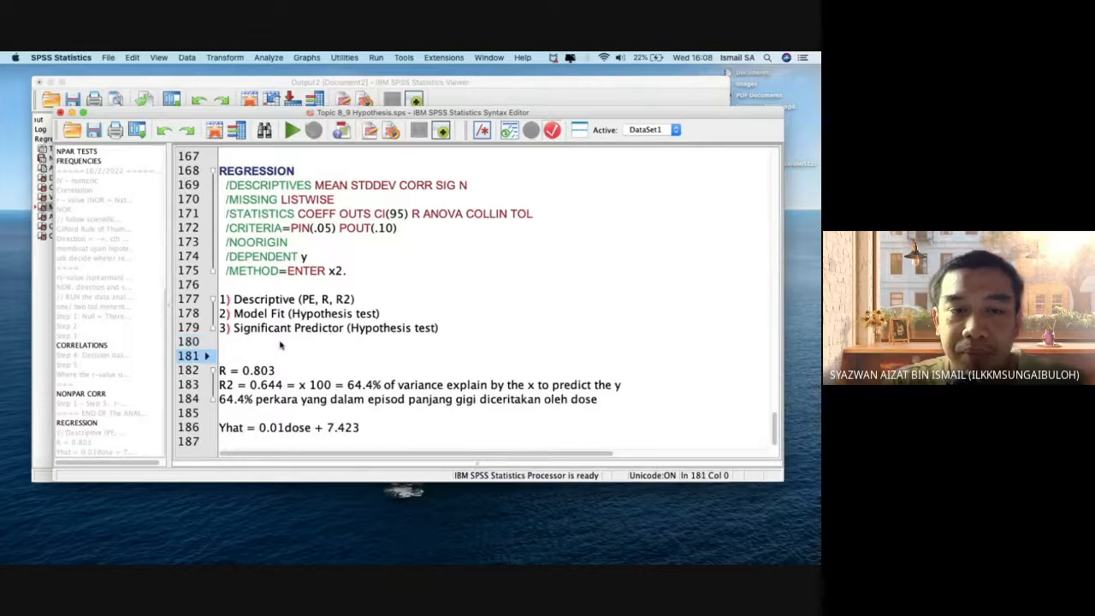
pyautogui.write('Desc')
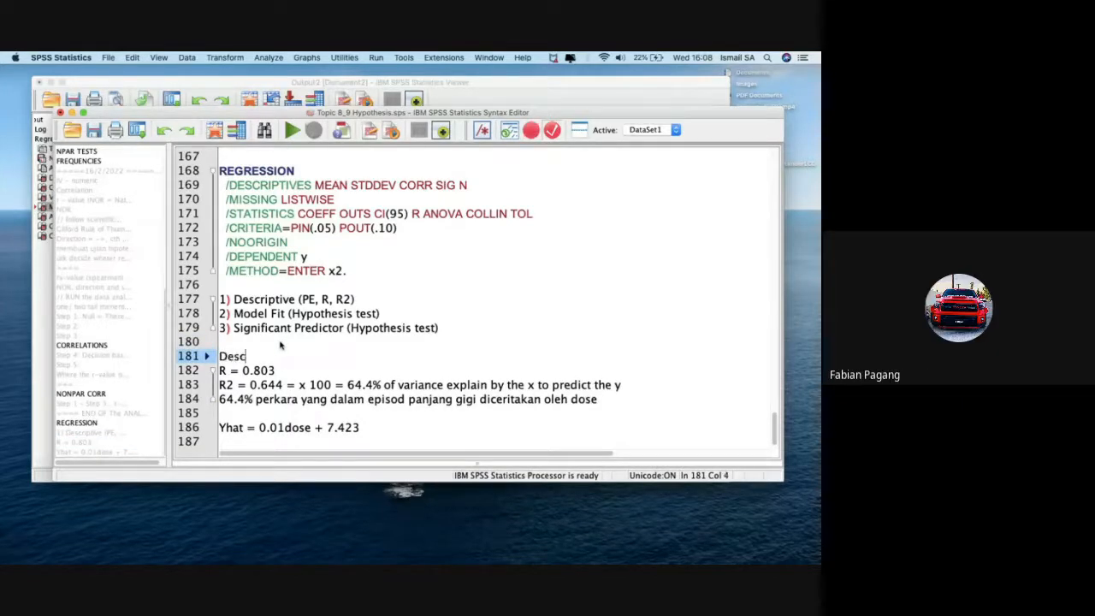
pyautogui.write('ript')
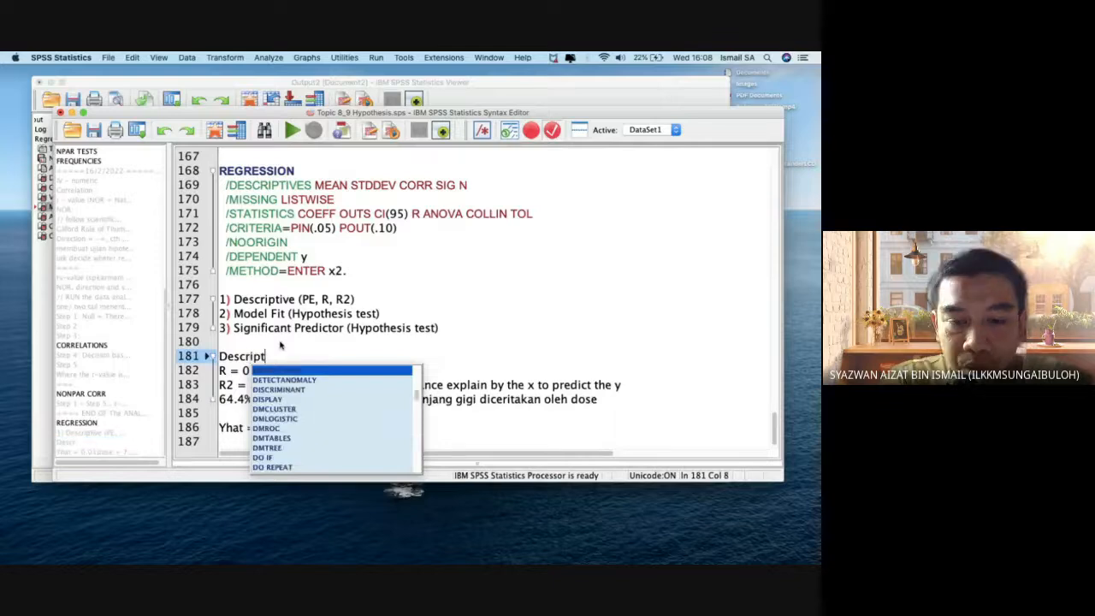
pyautogui.write('ive -')
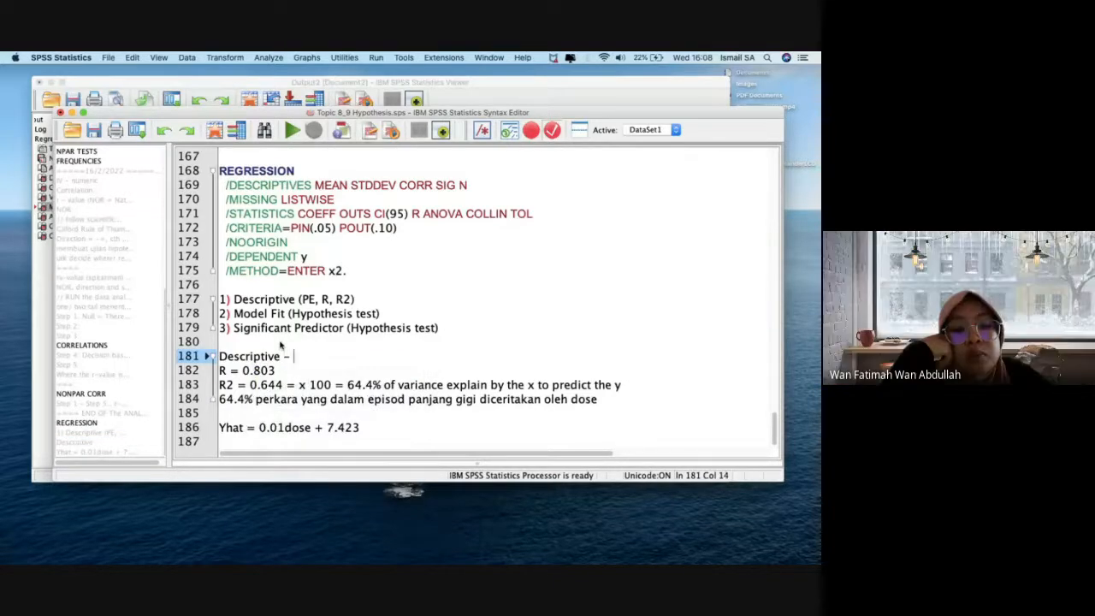
pyautogui.press('XF86AudioRaiseVolume')
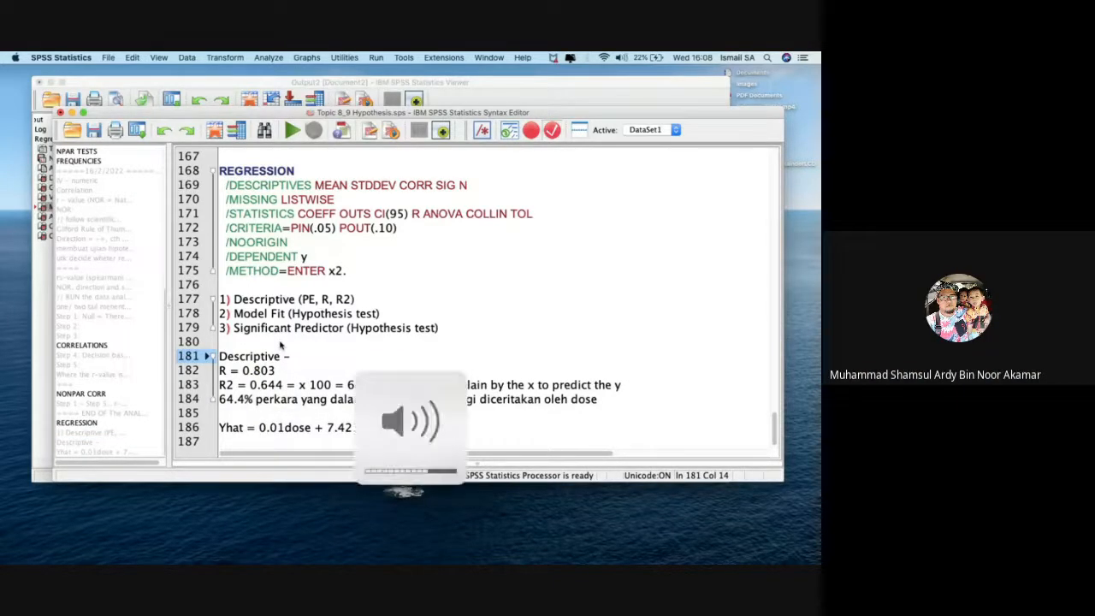
pyautogui.press('Return')
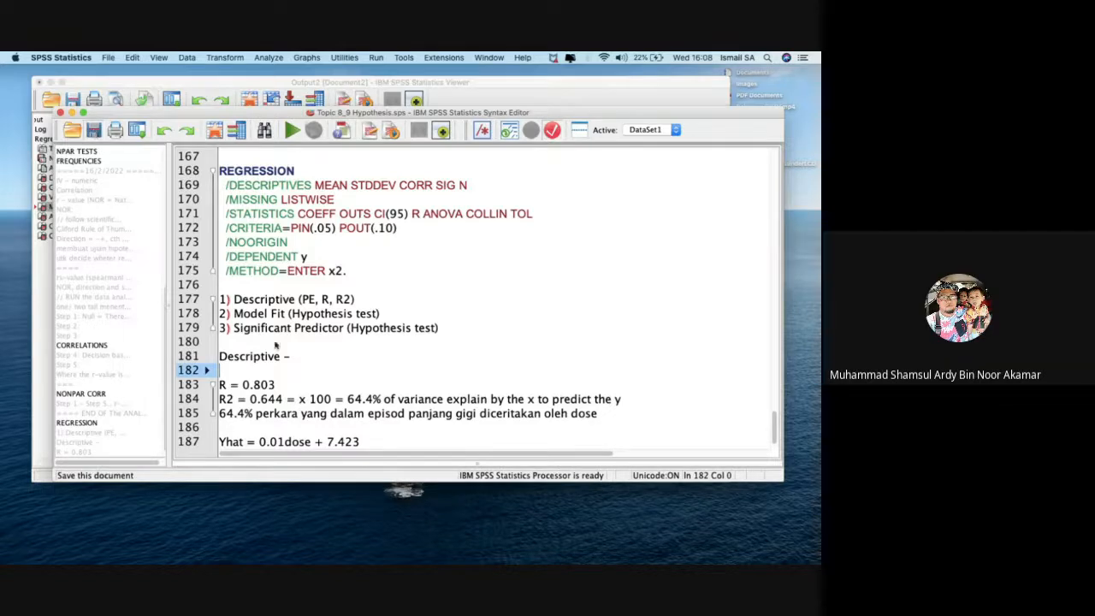
pyautogui.moveTo(413, 112); pyautogui.dragTo(462, 147)
pyautogui.click(451, 114)
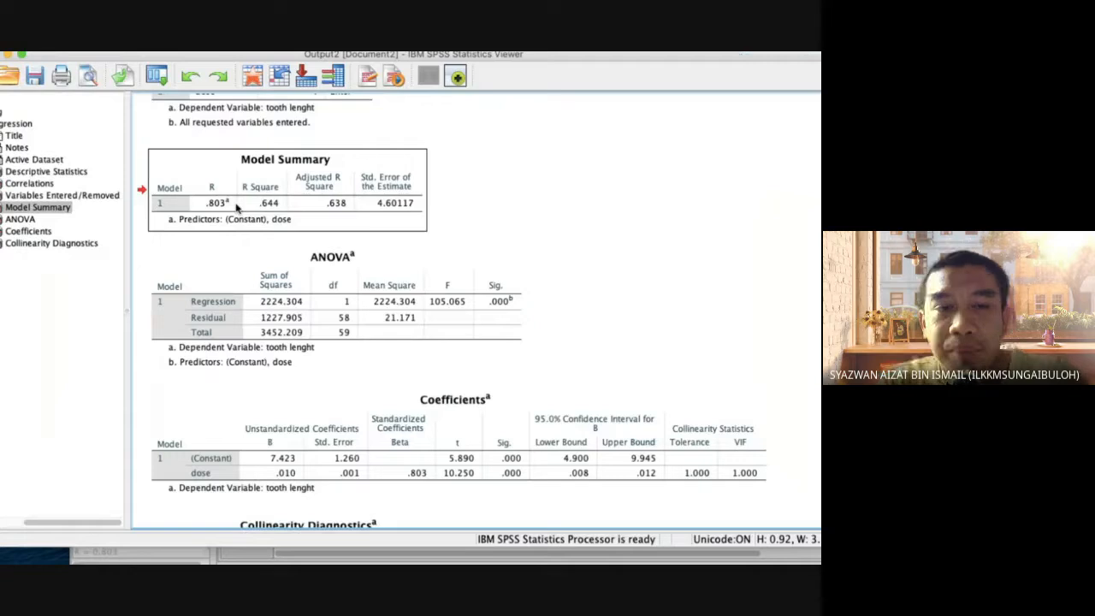
pyautogui.click(213, 205)
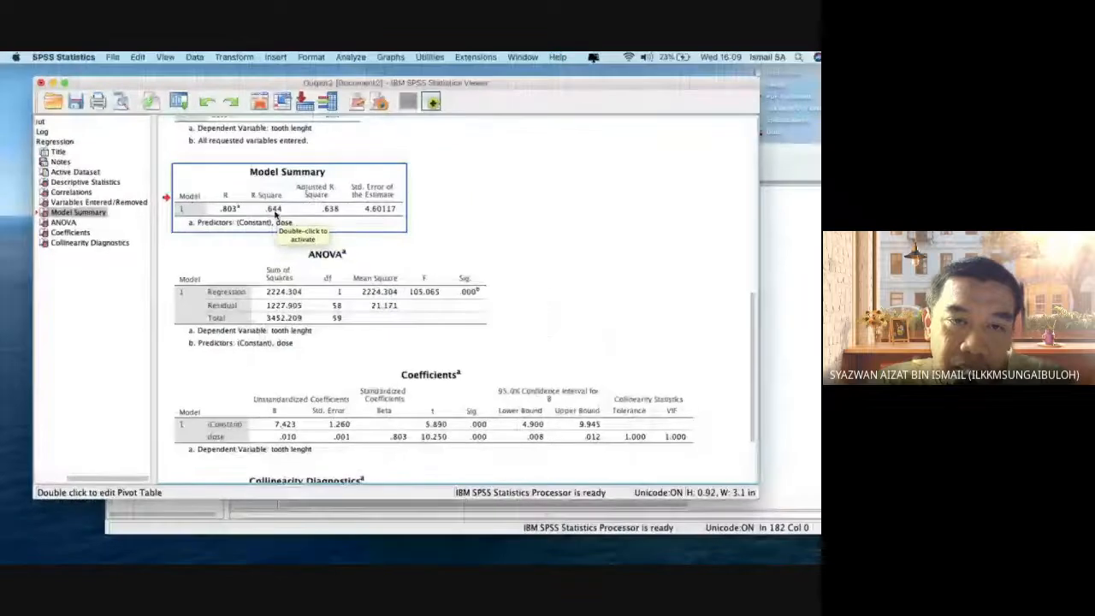
pyautogui.click(267, 366)
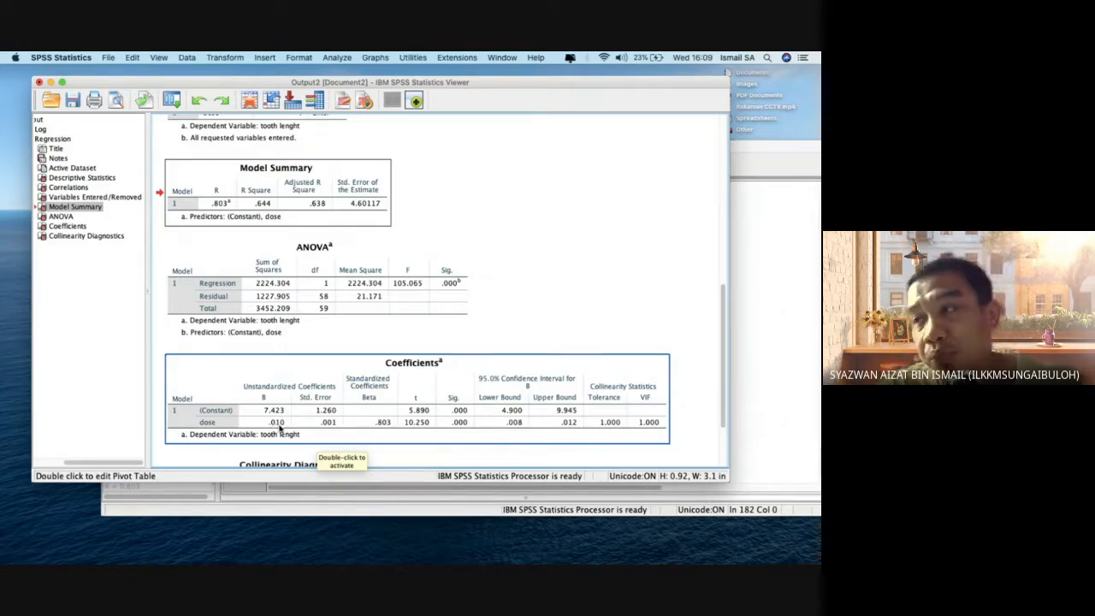
pyautogui.press('super+grave')
pyautogui.scroll(-1, 468, 464)
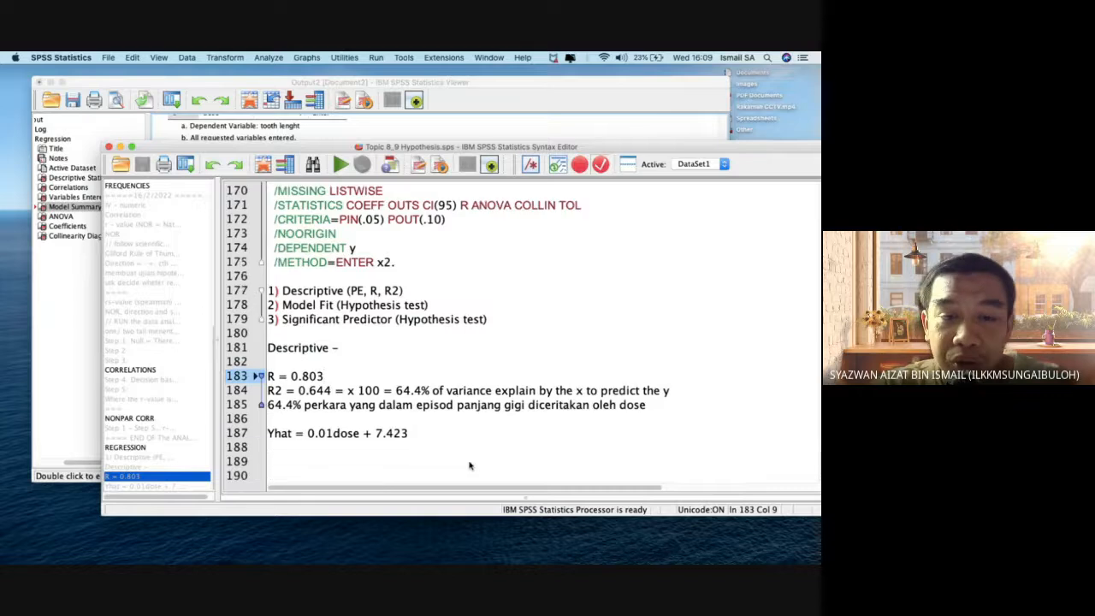
pyautogui.click(425, 439)
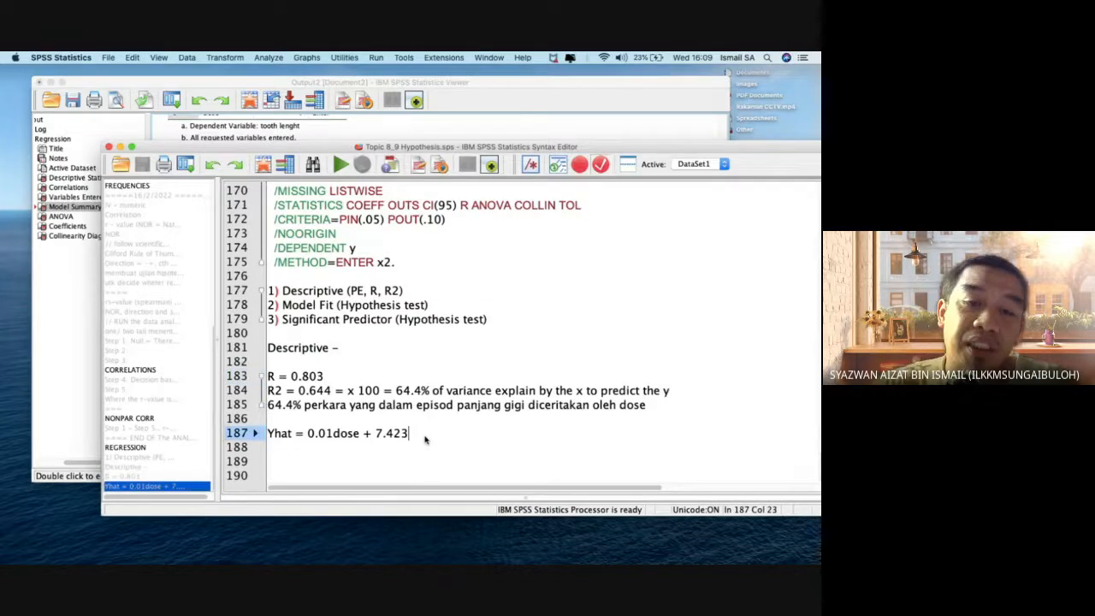
pyautogui.click(307, 81)
pyautogui.click(269, 406)
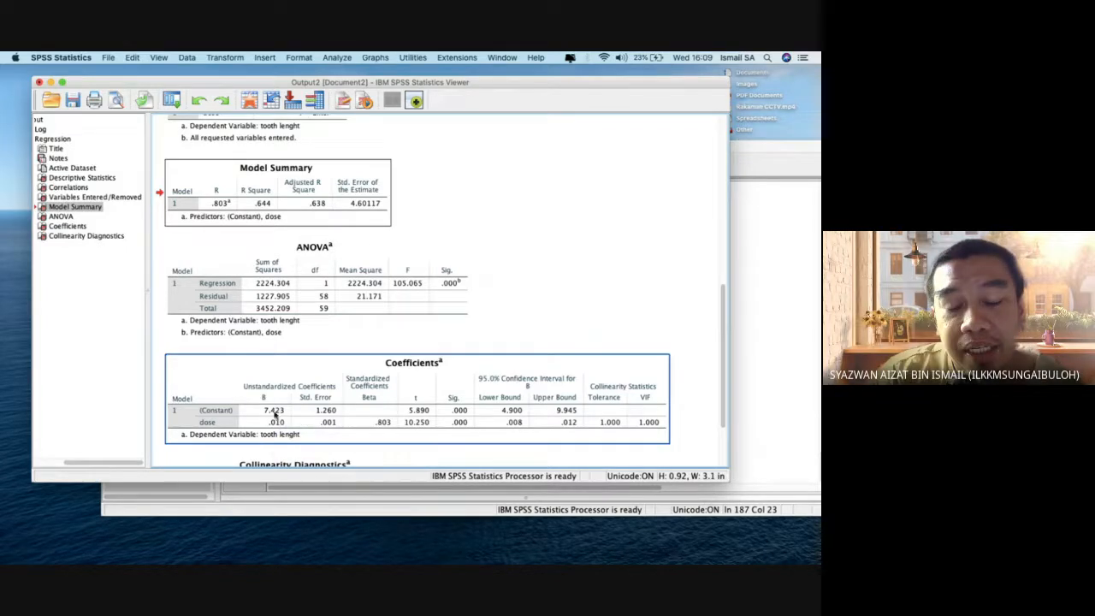
pyautogui.click(250, 301)
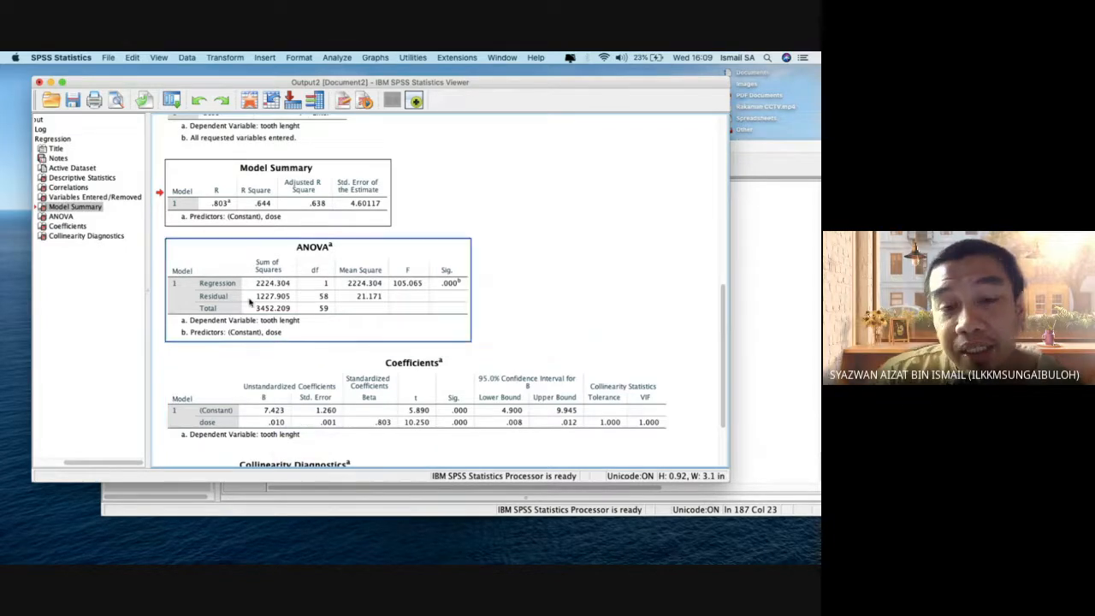
pyautogui.click(234, 203)
pyautogui.click(275, 396)
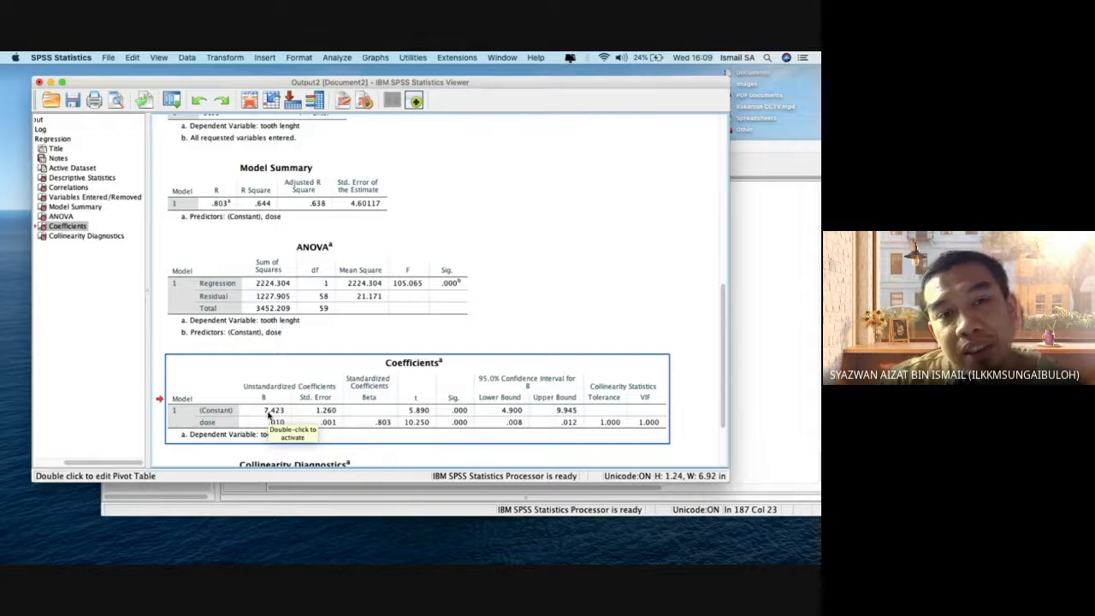
pyautogui.click(757, 325)
# - Type the '2) Model fit' heading with Step1: and Step2: labels below the Yhat equation
pyautogui.press('Return')
pyautogui.press('Return')
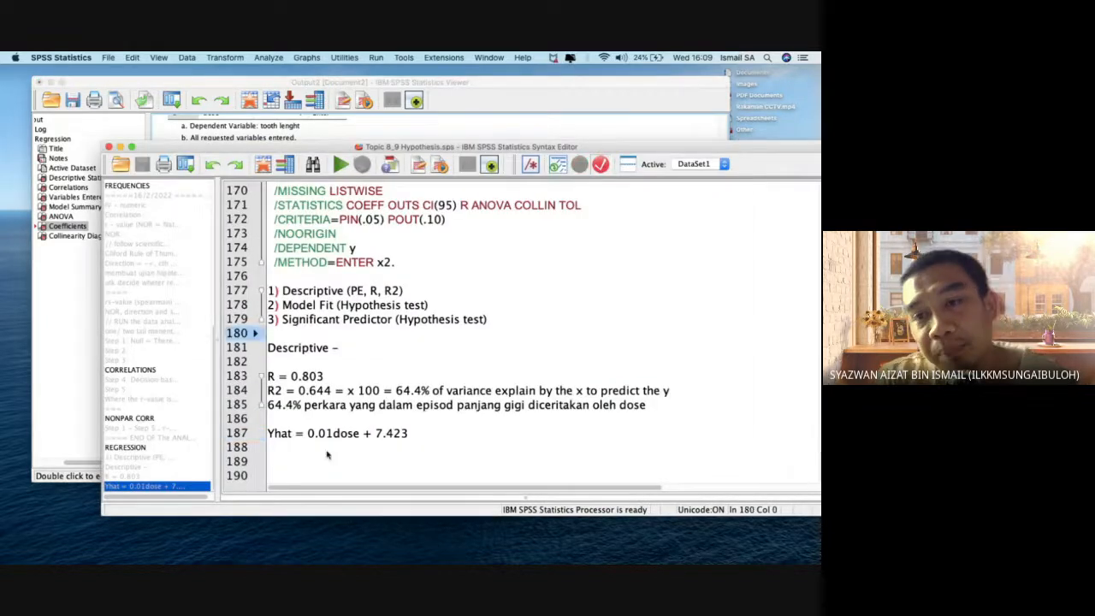
pyautogui.write('2) ')
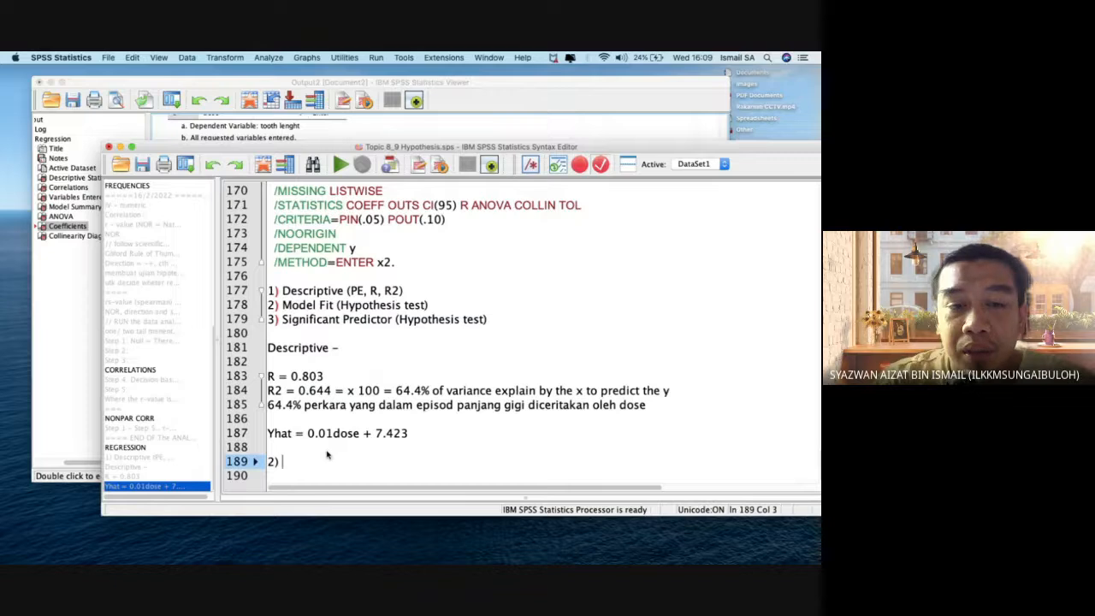
pyautogui.write('Model fit')
pyautogui.press('Return')
pyautogui.press('Return')
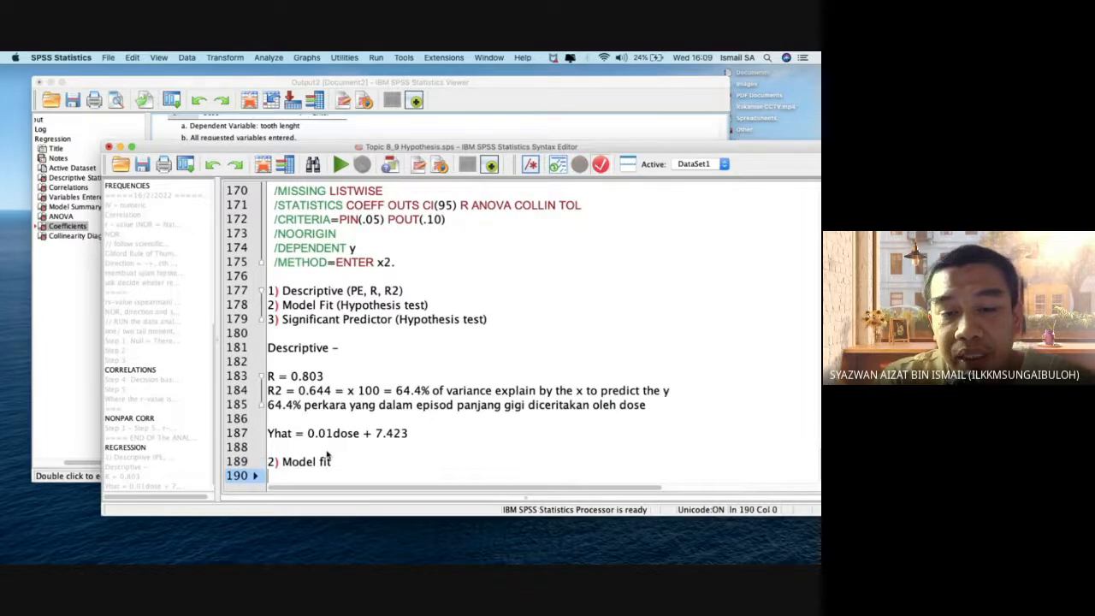
pyautogui.write('Step')
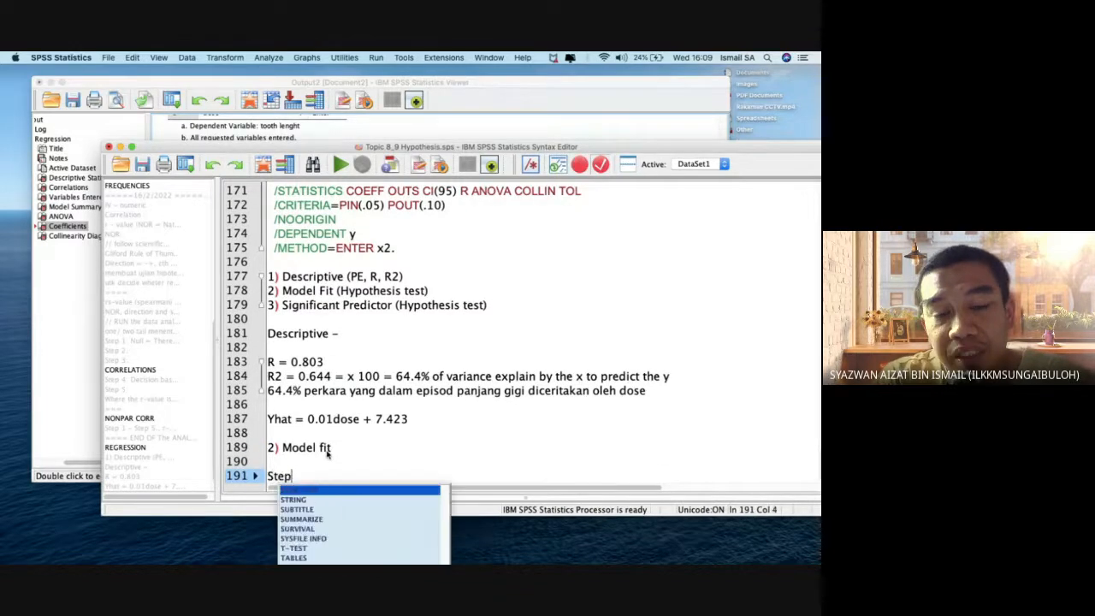
pyautogui.write('1:')
pyautogui.press('Return')
pyautogui.write('Step')
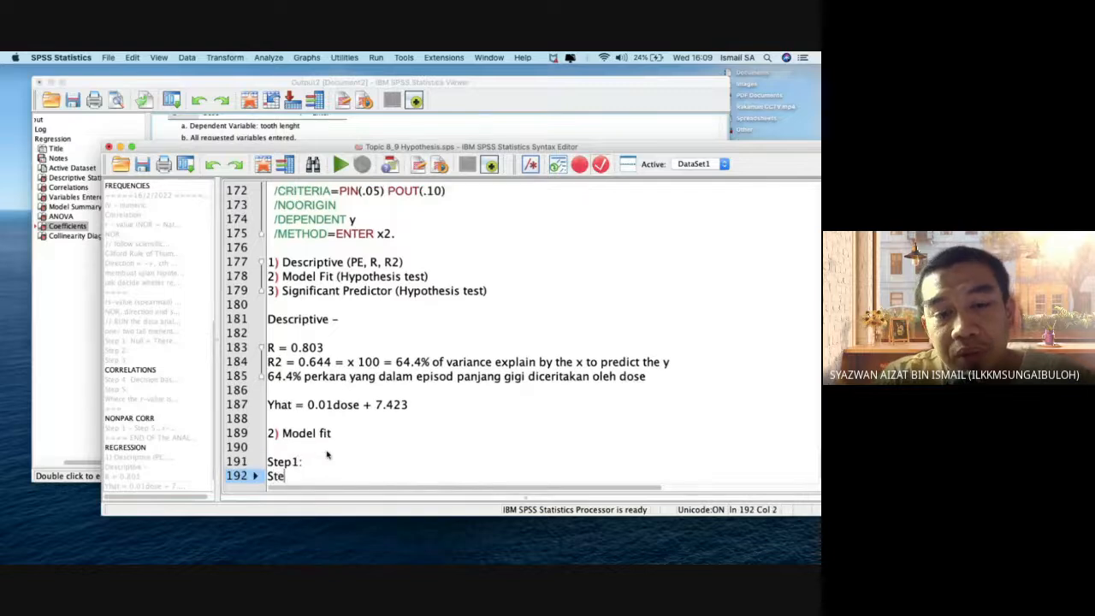
pyautogui.press('BackSpace')
pyautogui.write('p2:')
# - Add Step3: through Step5: labels and leave a blank line under Step1:
pyautogui.press('Return')
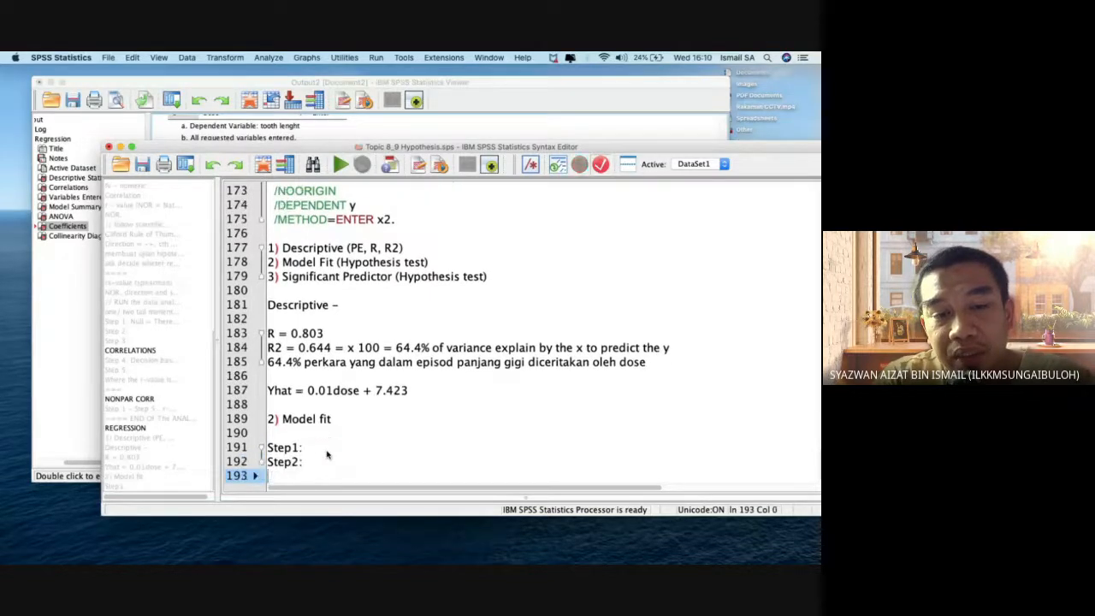
pyautogui.write('Step4')
pyautogui.press('BackSpace')
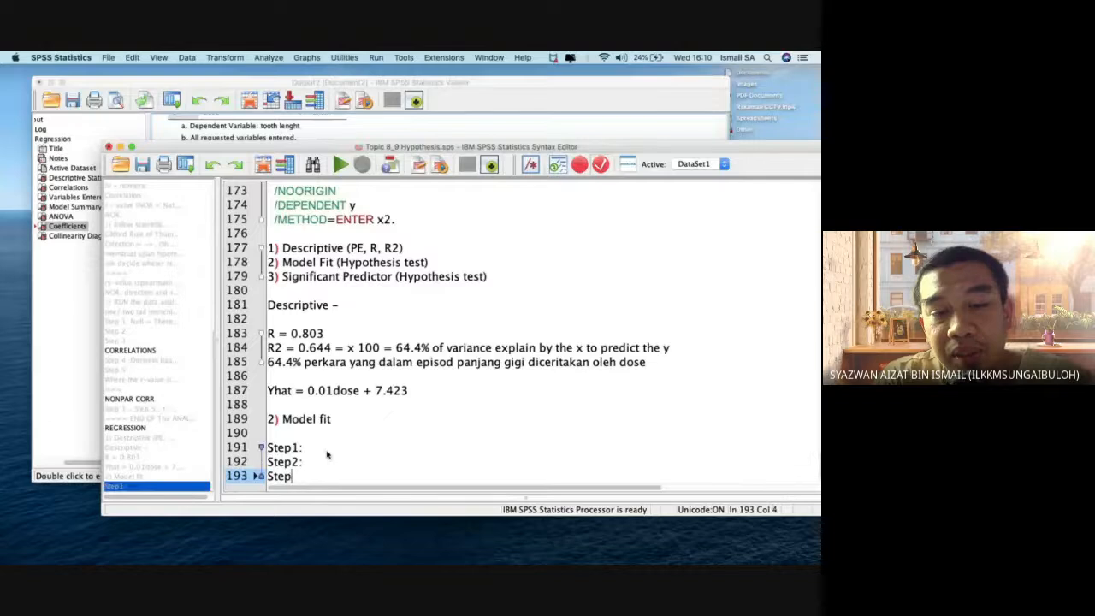
pyautogui.write('3:')
pyautogui.press('Return')
pyautogui.write('Step4')
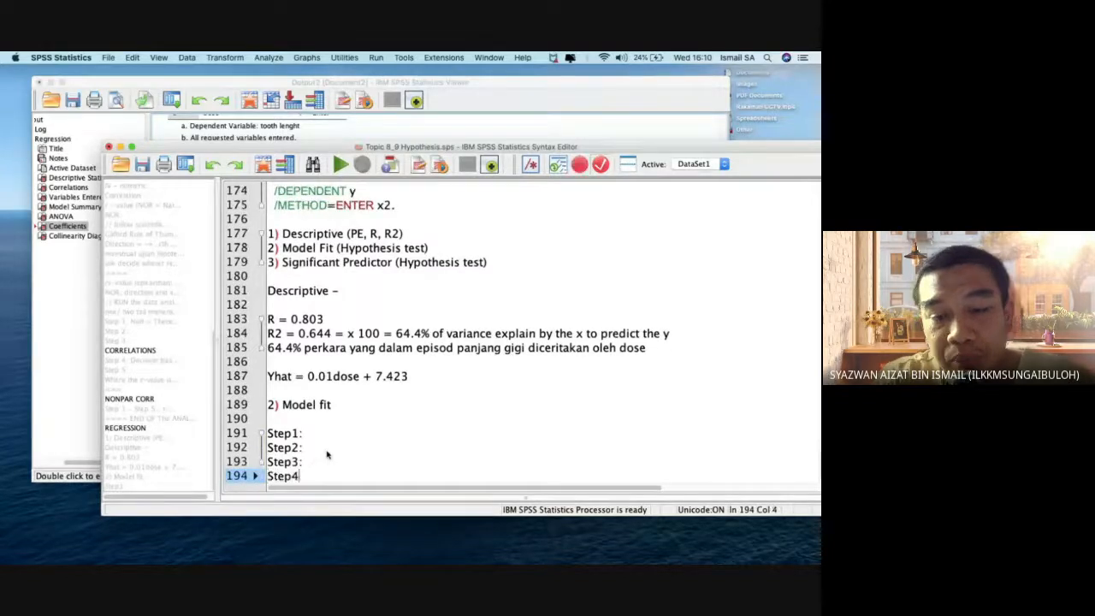
pyautogui.press('Return')
pyautogui.press('BackSpace')
pyautogui.write(':')
pyautogui.press('Return')
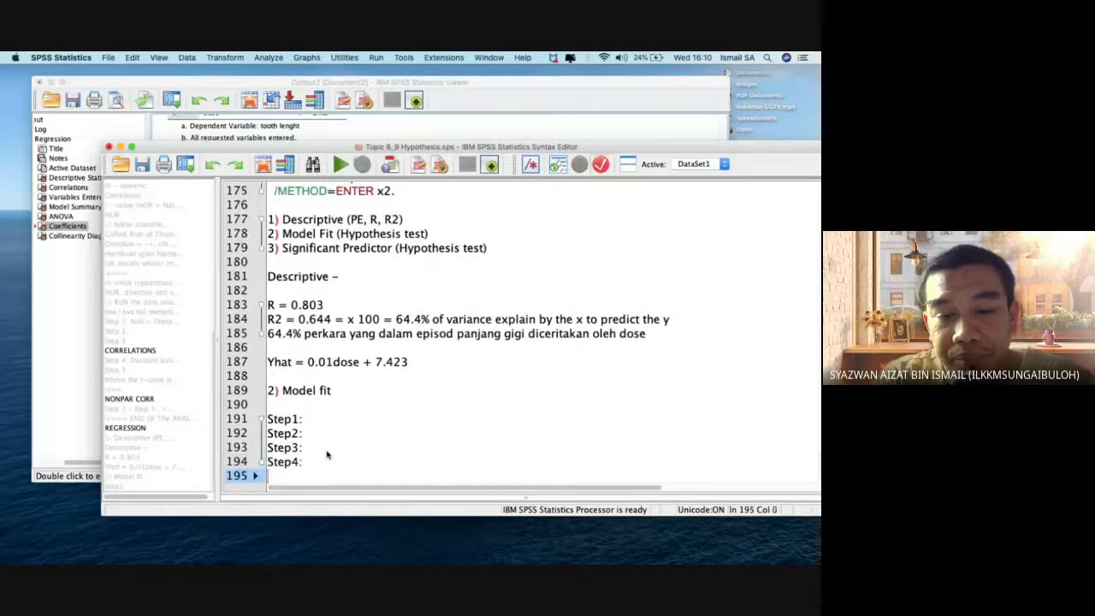
pyautogui.write('Step5:')
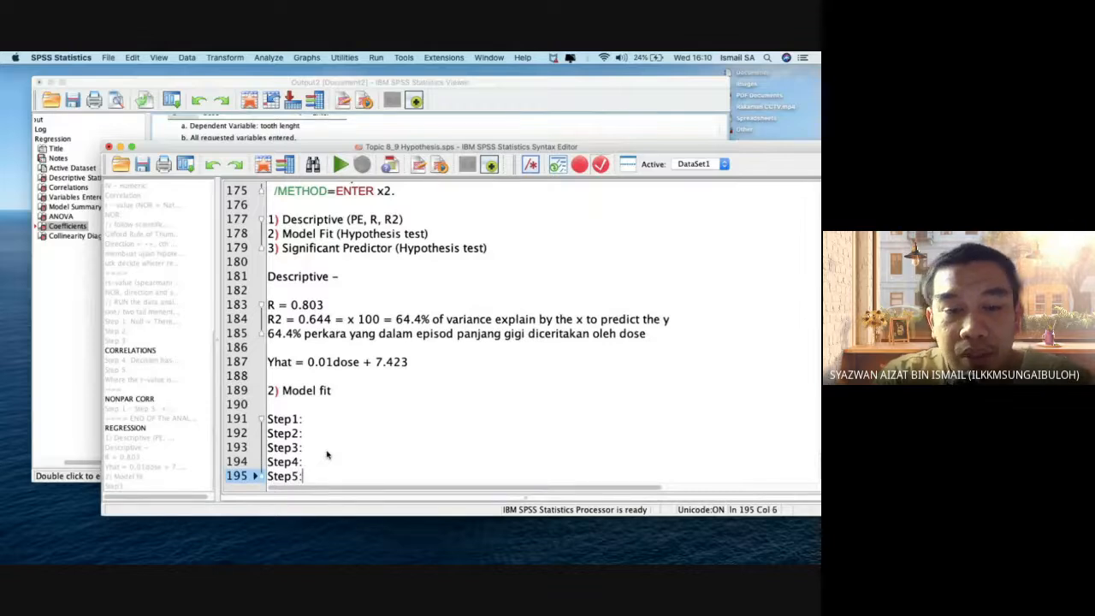
pyautogui.press('Up')
pyautogui.press('Up')
pyautogui.press('Up')
pyautogui.press('Up')
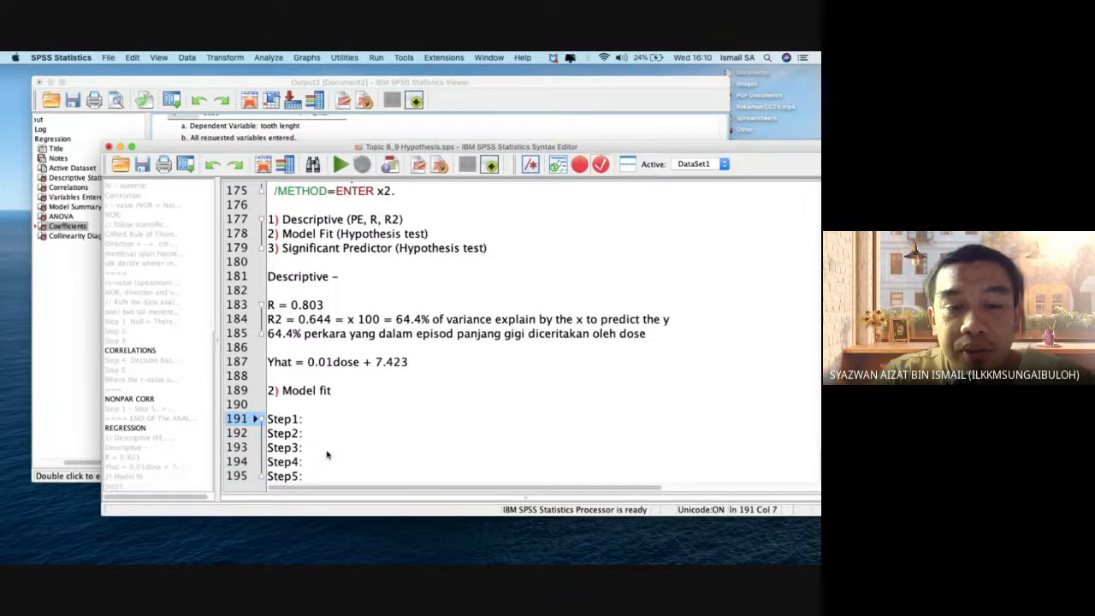
pyautogui.press('Return')
pyautogui.press('Return')
pyautogui.press('Return')
# - Write the null hypothesis 'There is no significant model fit between variables' above an Alternative: line
pyautogui.press('Up')
pyautogui.press('Up')
pyautogui.press('Up')
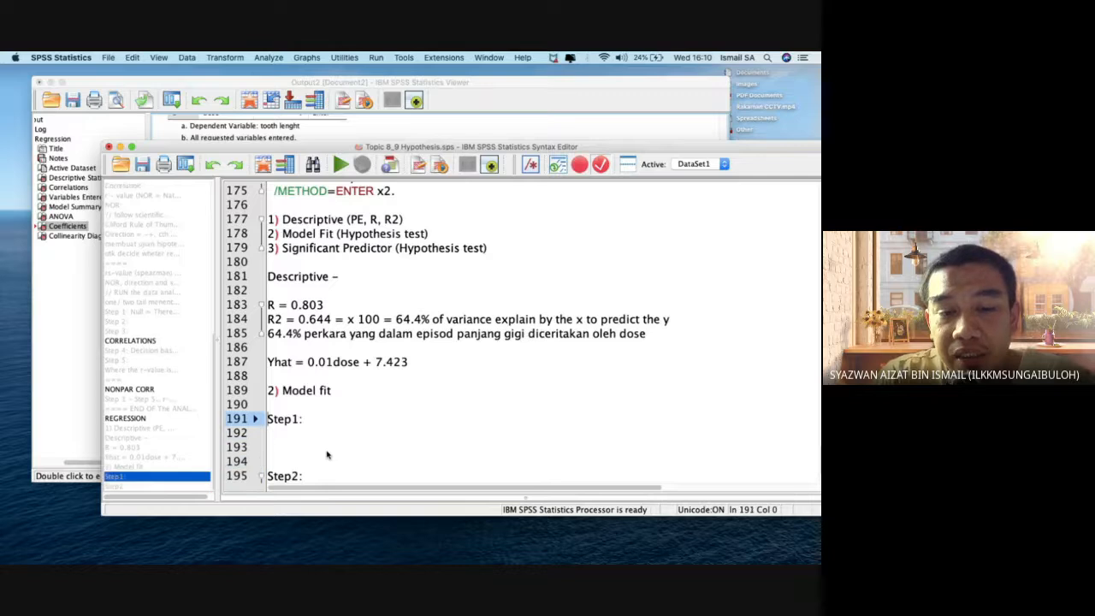
pyautogui.press('Down')
pyautogui.write('Null')
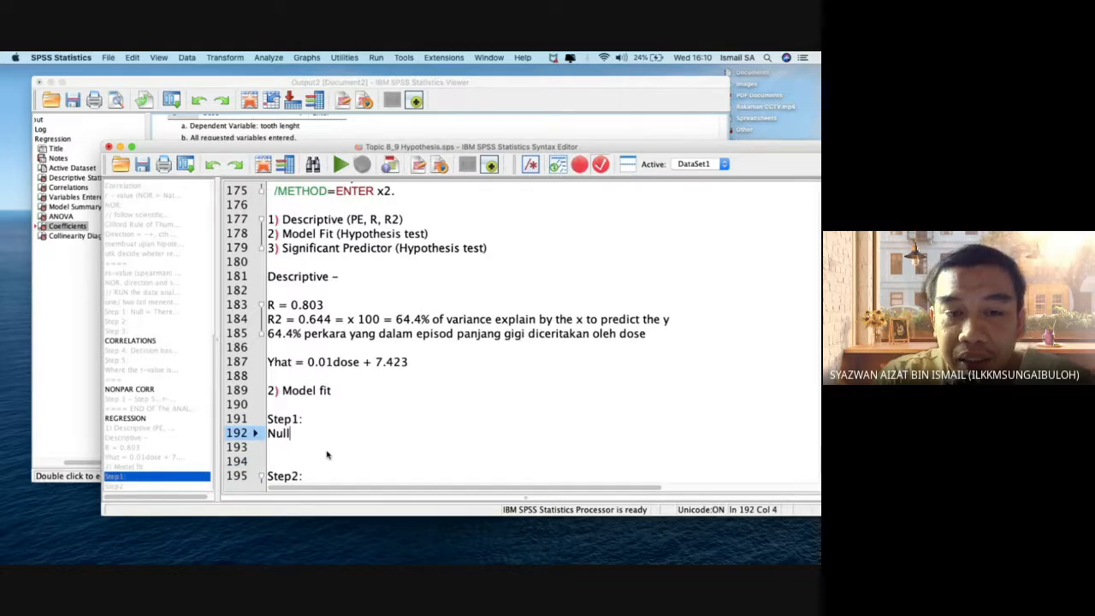
pyautogui.press('Return')
pyautogui.write('Alternative')
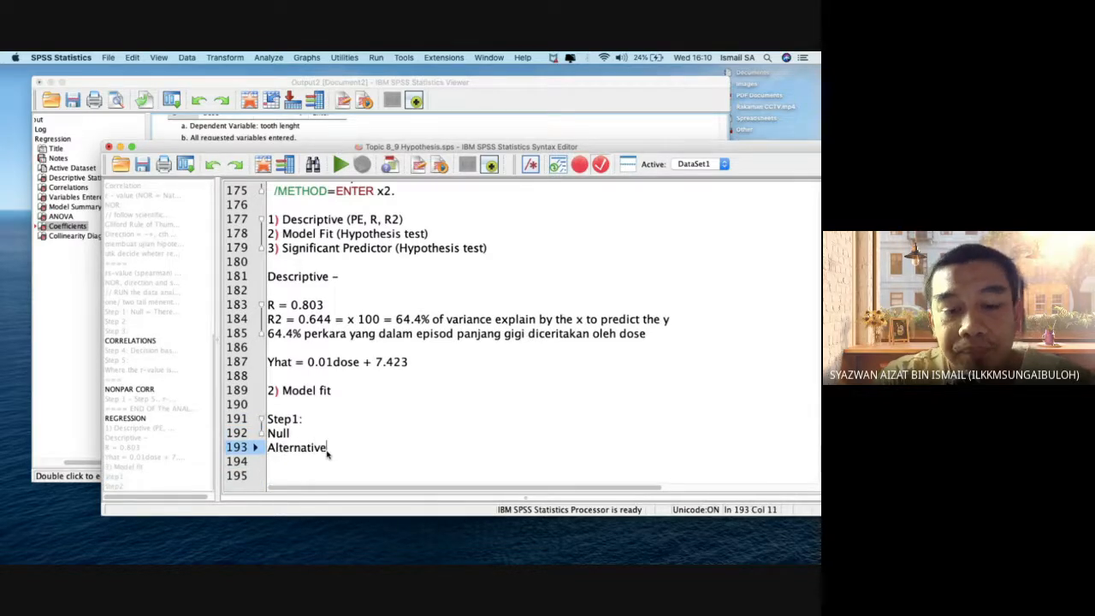
pyautogui.write(':')
pyautogui.press('Up')
pyautogui.write(': ')
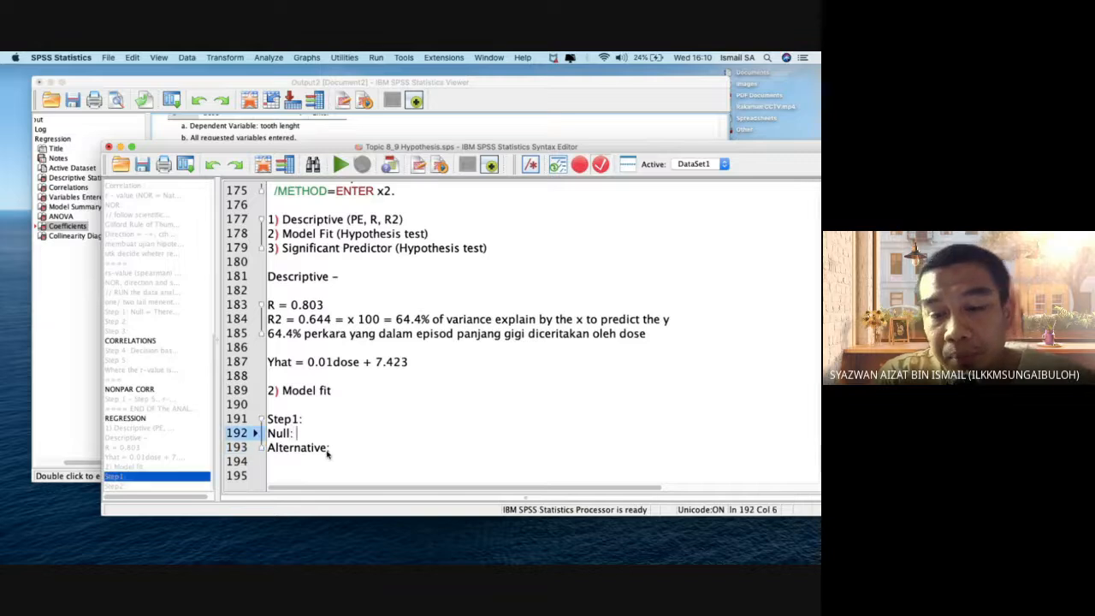
pyautogui.write('Th')
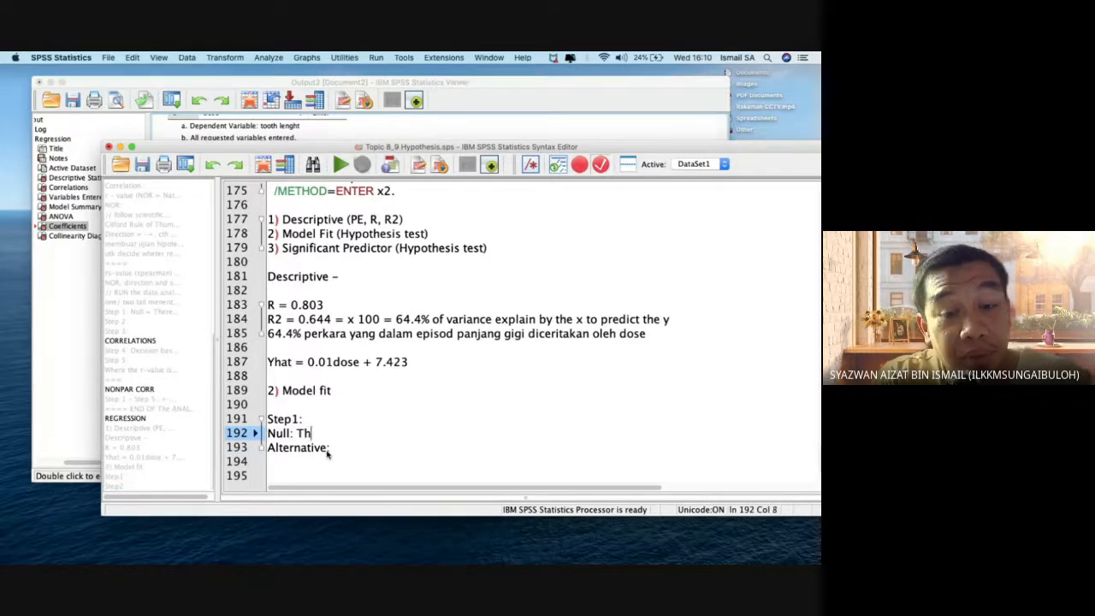
pyautogui.write('ere is no significant ')
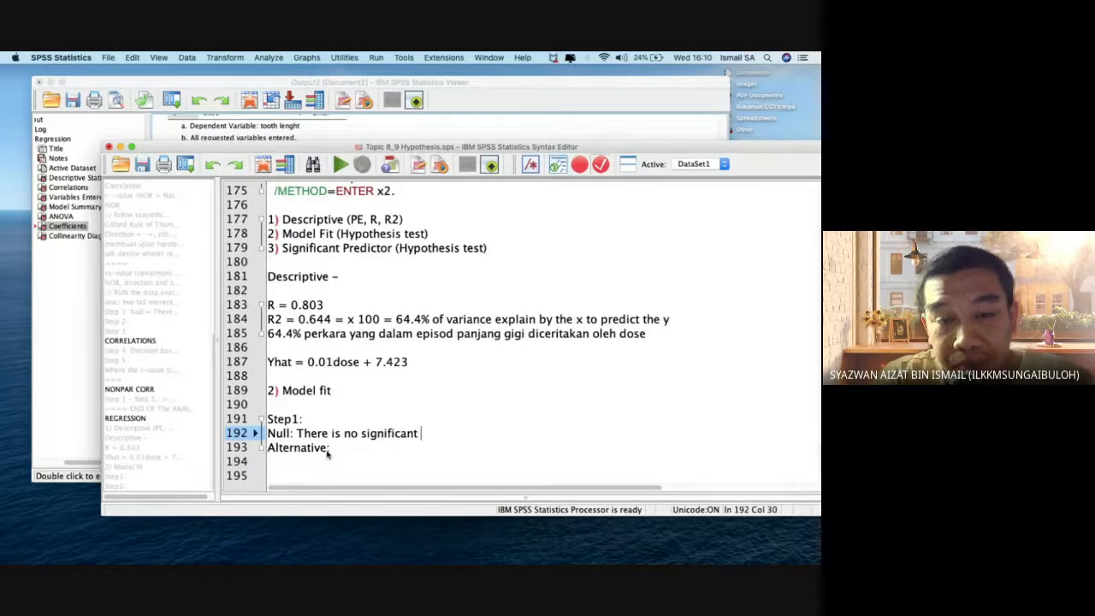
pyautogui.write('model f')
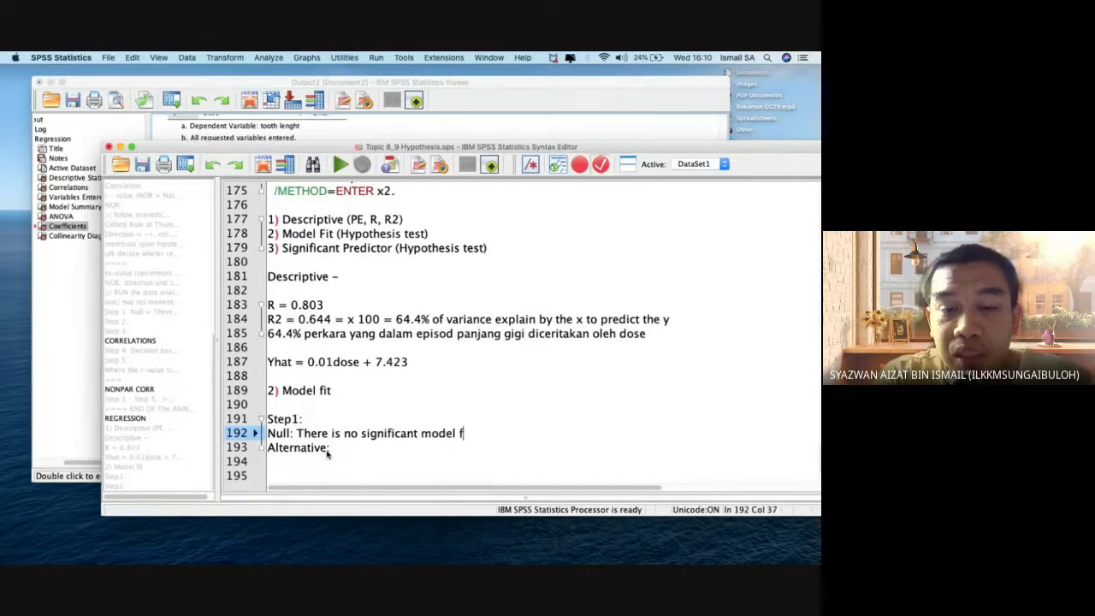
pyautogui.write('it ')
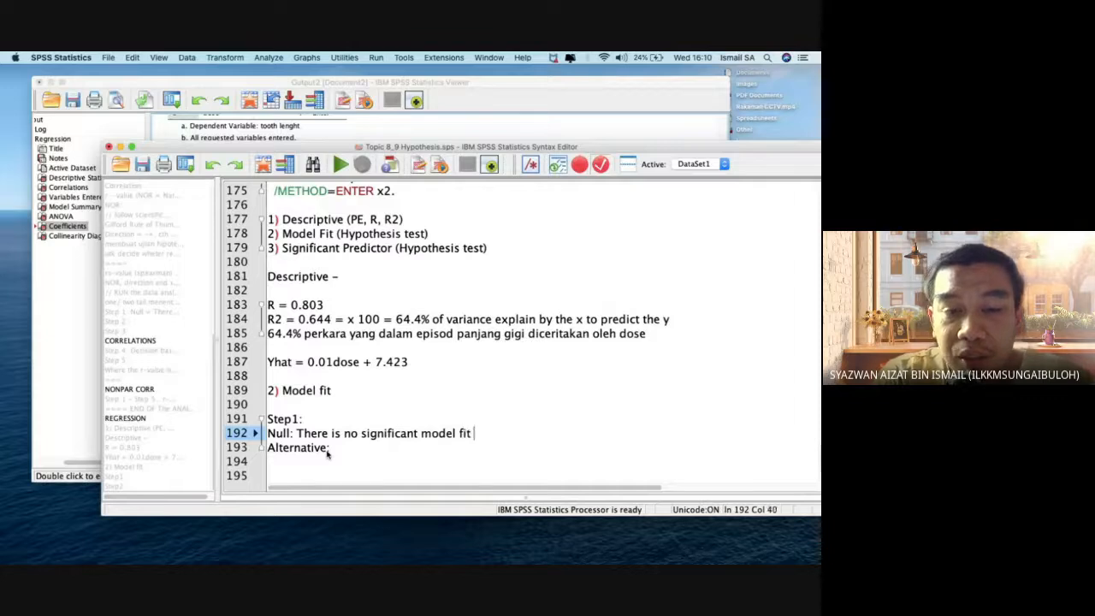
pyautogui.write('between variables')
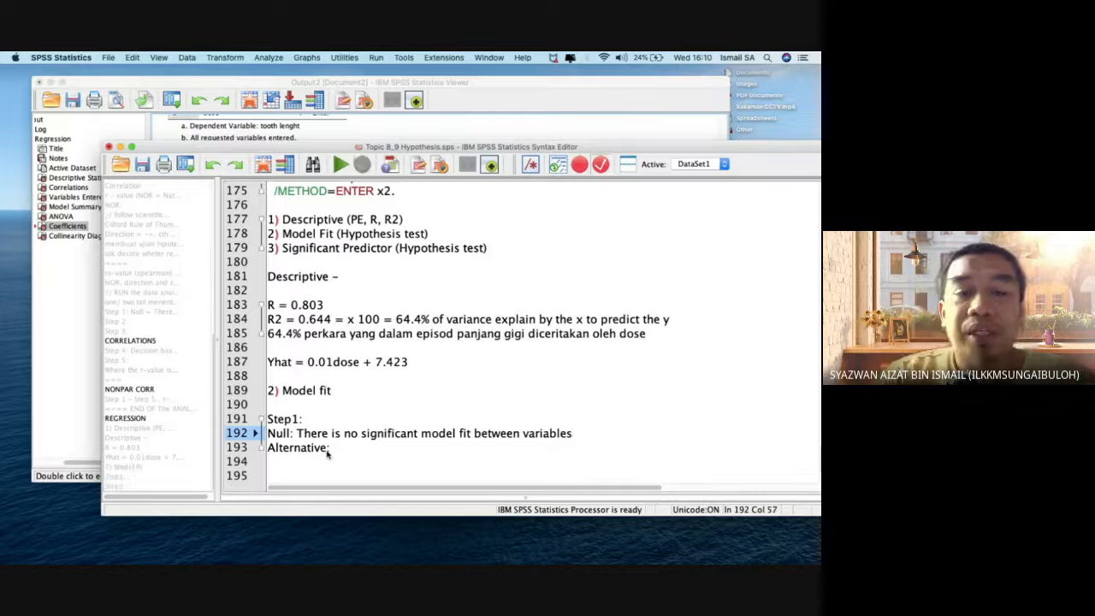
# - Complete the alternative hypothesis: 'There is significant model fit between variables'
pyautogui.click(327, 454)
pyautogui.write('There is signficain')
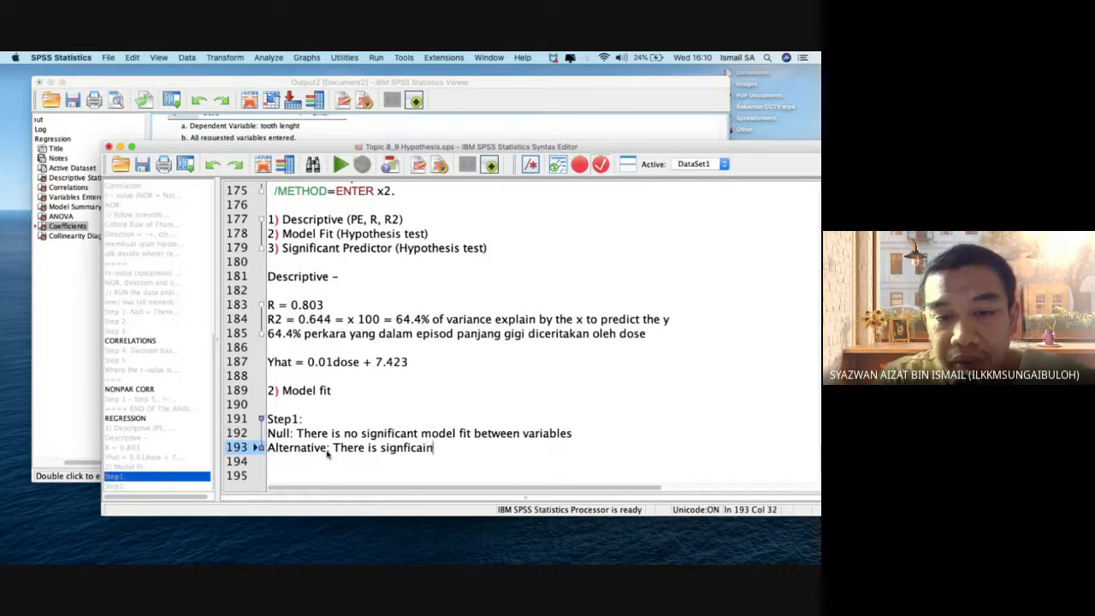
pyautogui.press('BackSpace')
pyautogui.press('BackSpace')
pyautogui.press('BackSpace')
pyautogui.press('BackSpace')
pyautogui.press('BackSpace')
pyautogui.press('BackSpace')
pyautogui.write('ificant model fit')
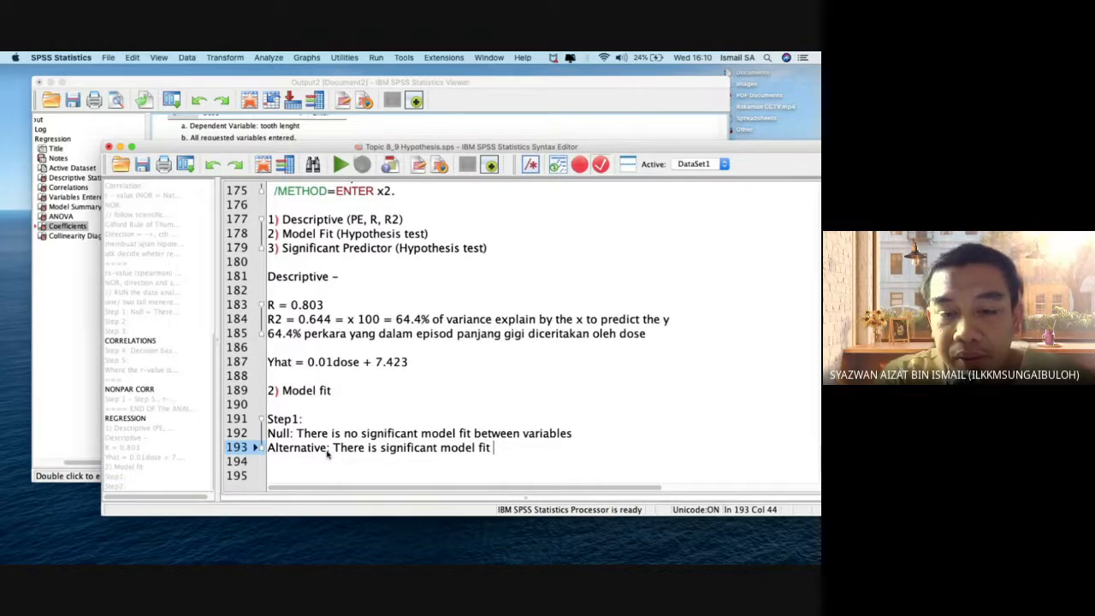
pyautogui.write(' between ')
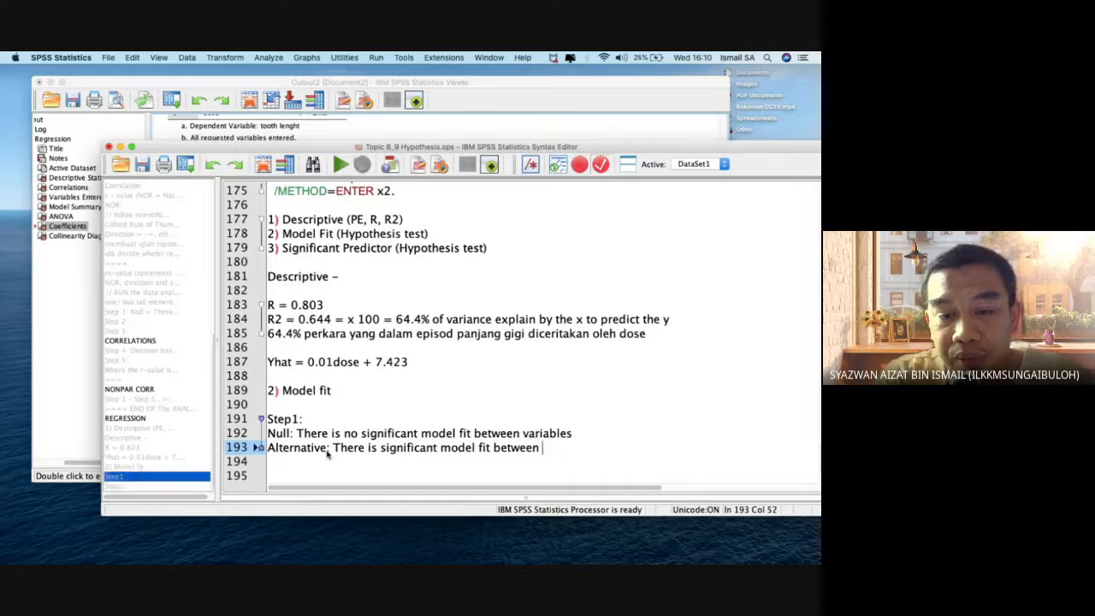
pyautogui.write('variables')
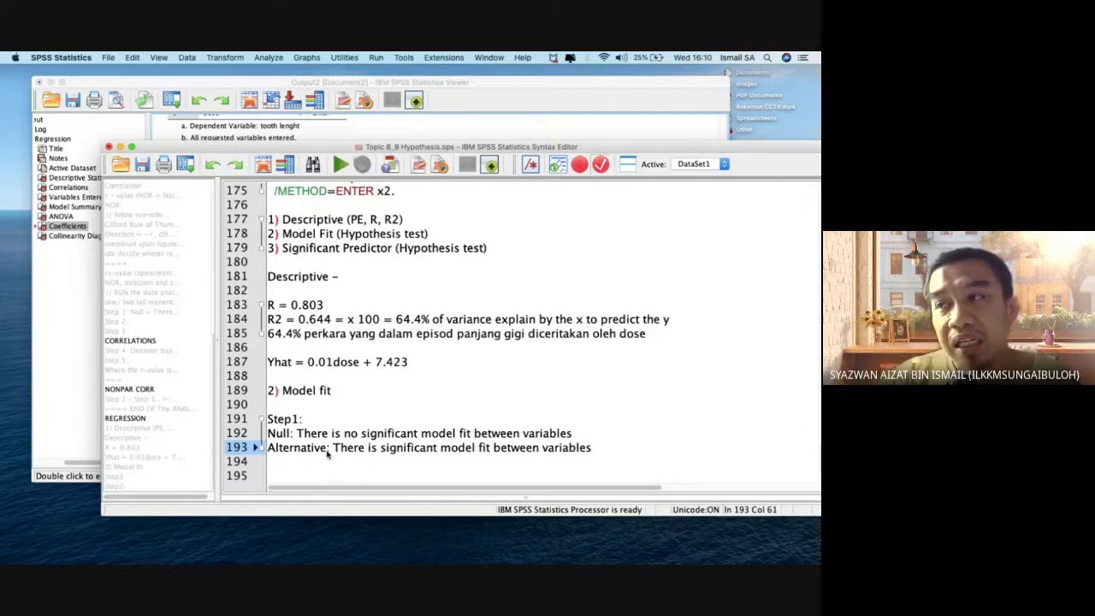
pyautogui.scroll(-1, 327, 454)
pyautogui.scroll(-3, 326, 454)
# - Set Step2 to 'Alpha = 0.05' on a new line beneath it
pyautogui.press('Down')
pyautogui.press('Down')
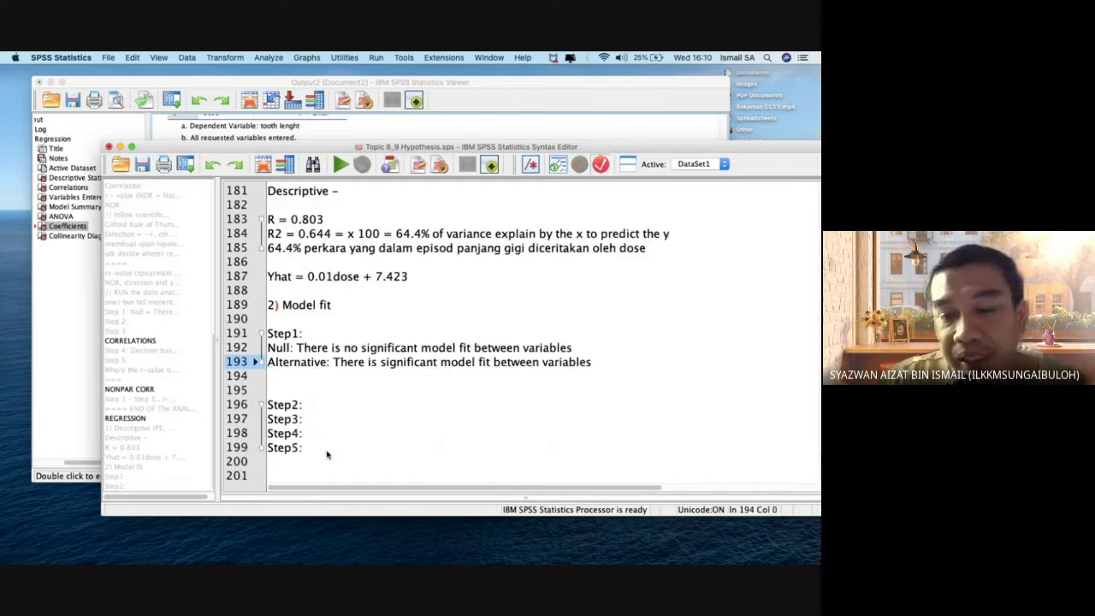
pyautogui.press('Down')
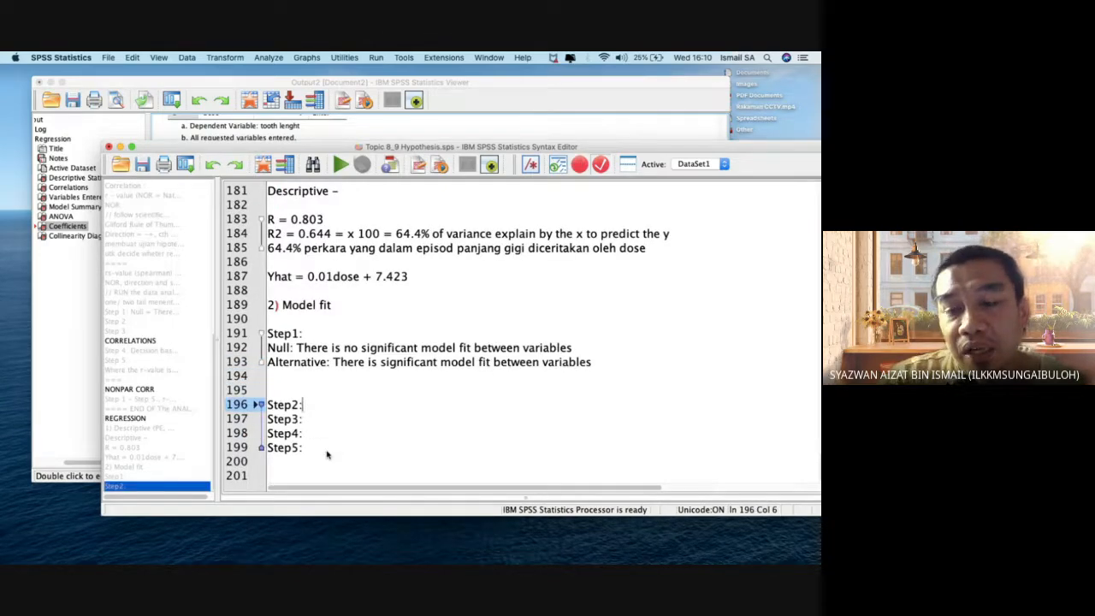
pyautogui.press('Up')
pyautogui.press('BackSpace')
pyautogui.press('Down')
pyautogui.press('Down')
pyautogui.press('Return')
pyautogui.press('Return')
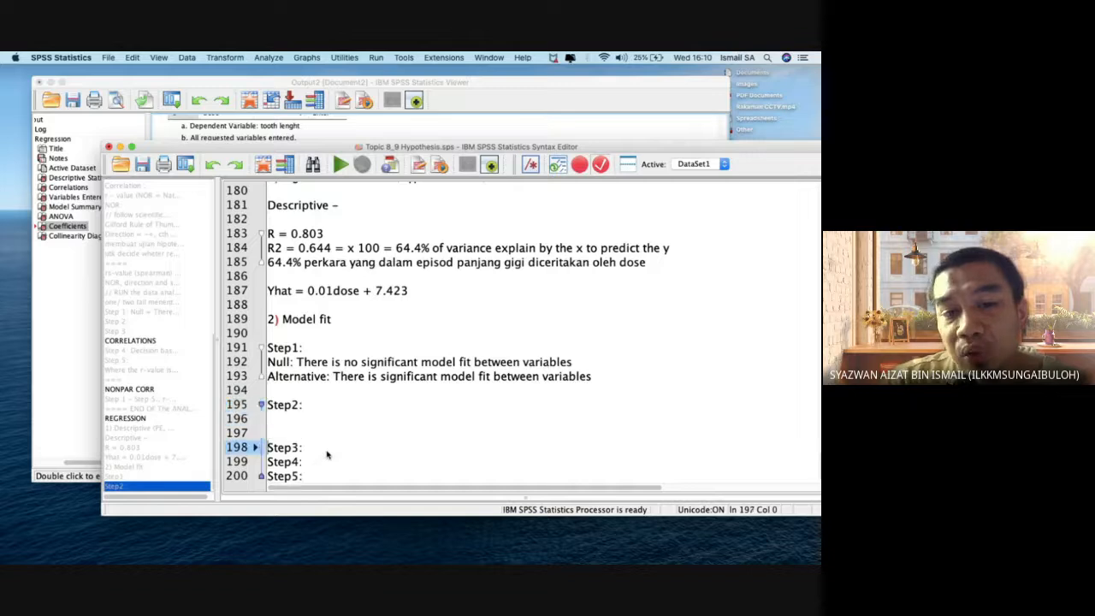
pyautogui.press('Up')
pyautogui.press('Up')
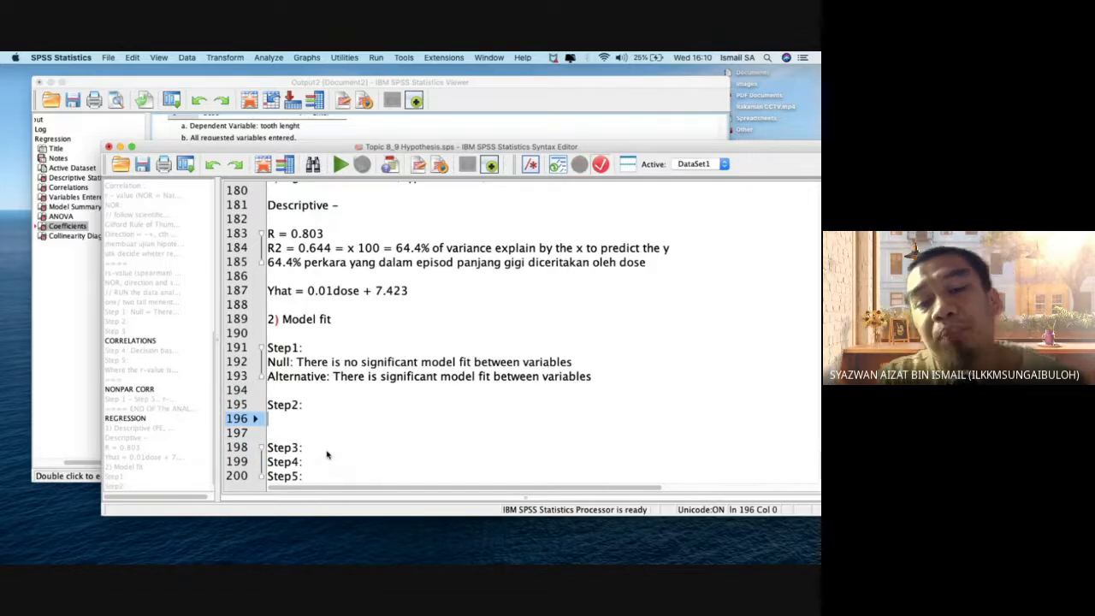
pyautogui.write('Alpah')
pyautogui.press('BackSpace')
pyautogui.press('BackSpace')
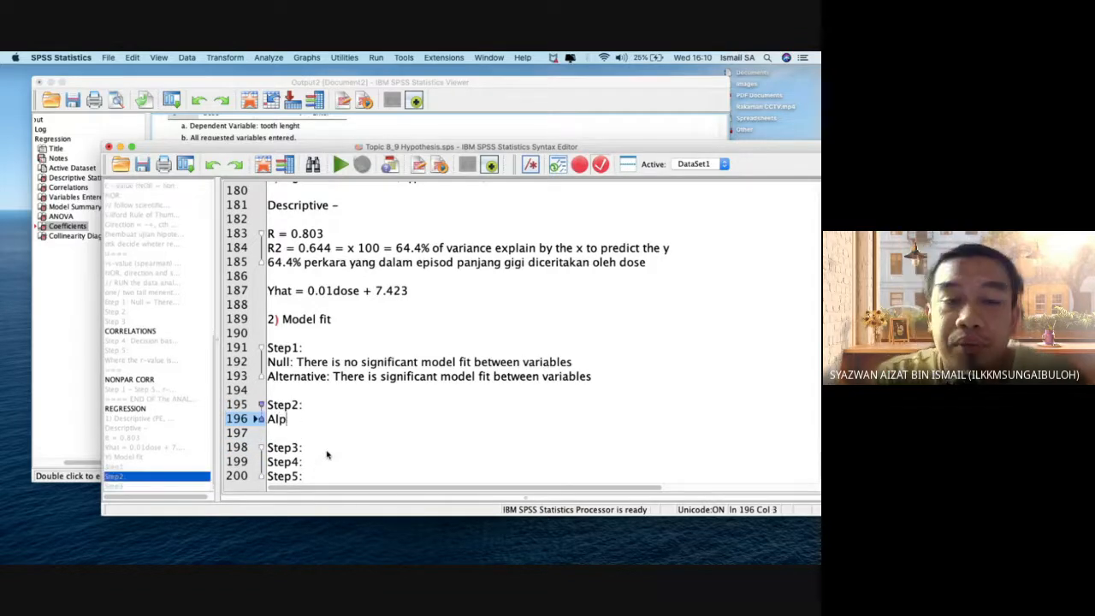
pyautogui.write('ha = ')
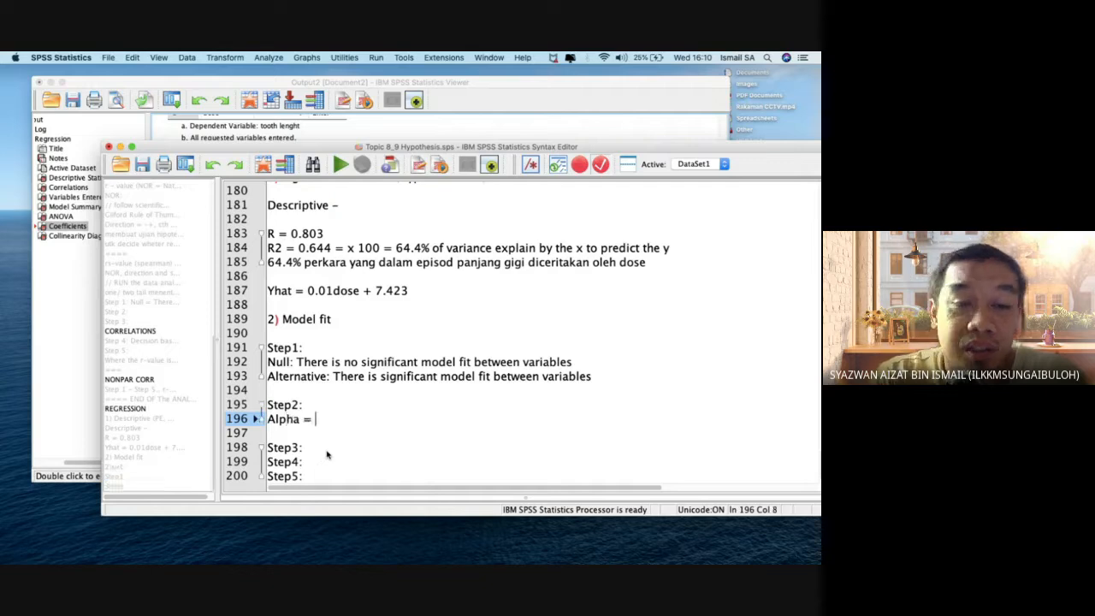
pyautogui.write('0.005')
pyautogui.press('BackSpace')
pyautogui.press('BackSpace')
pyautogui.write('5')
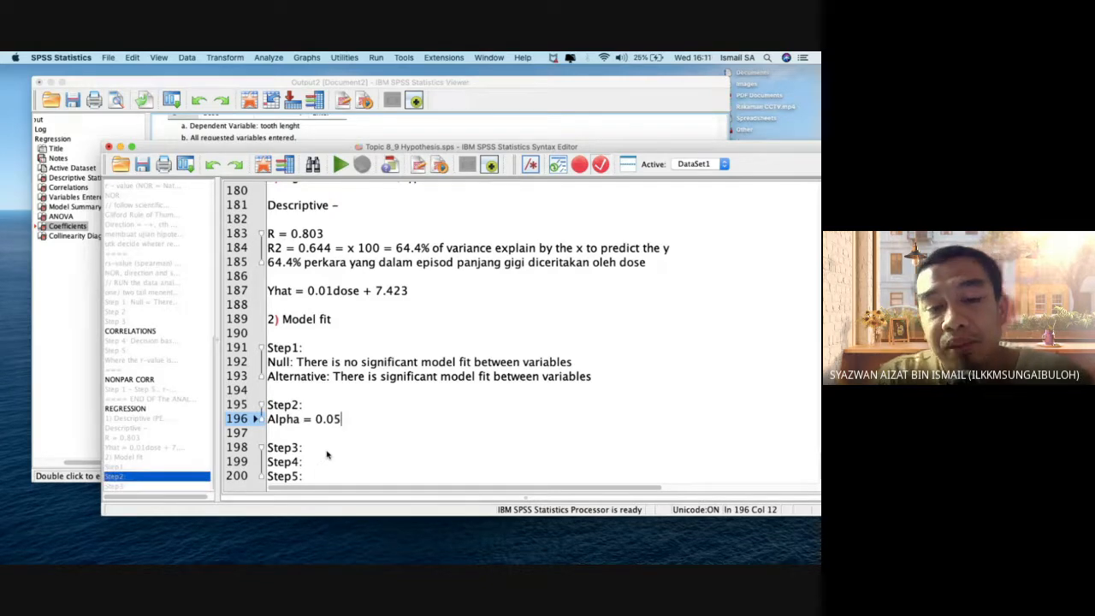
# - Under Step3, add 'Run and Report =', 'ANOVA Table = F-stat =' and 'p-value' lines
pyautogui.press('Down')
pyautogui.press('Down')
pyautogui.press('Return')
pyautogui.press('Return')
pyautogui.press('Return')
pyautogui.press('Up')
pyautogui.press('Up')
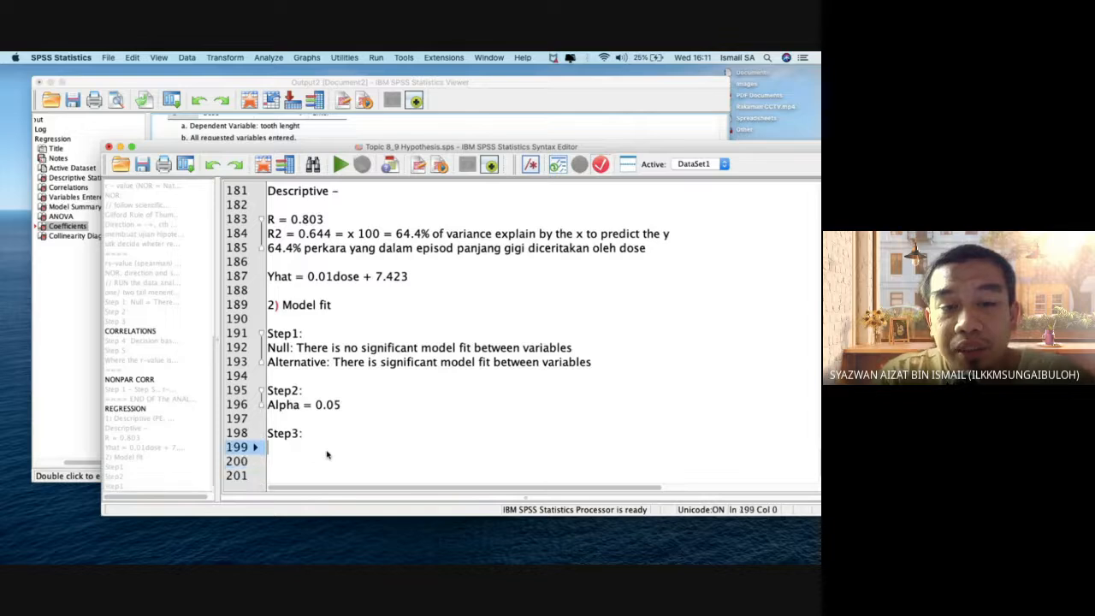
pyautogui.write('Run and ')
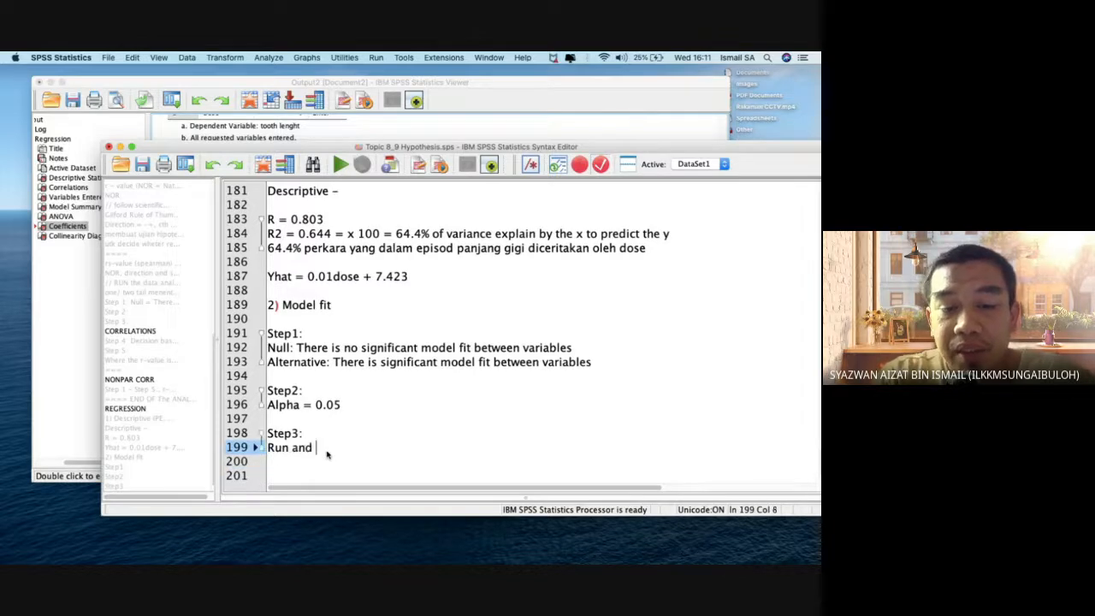
pyautogui.write('Report')
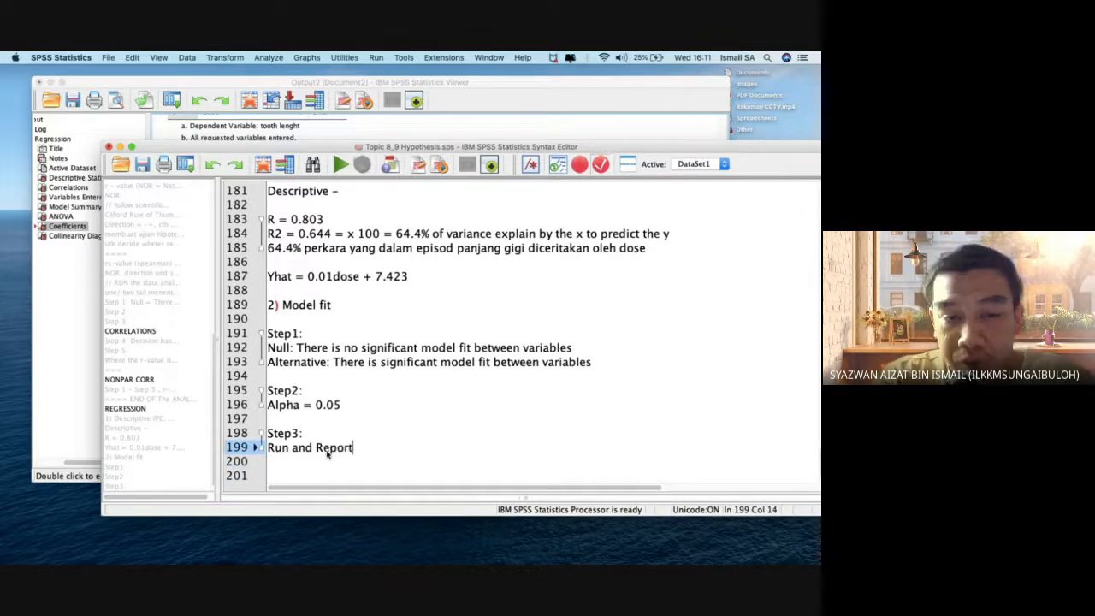
pyautogui.write(' =')
pyautogui.press('Return')
pyautogui.write('ANOAV')
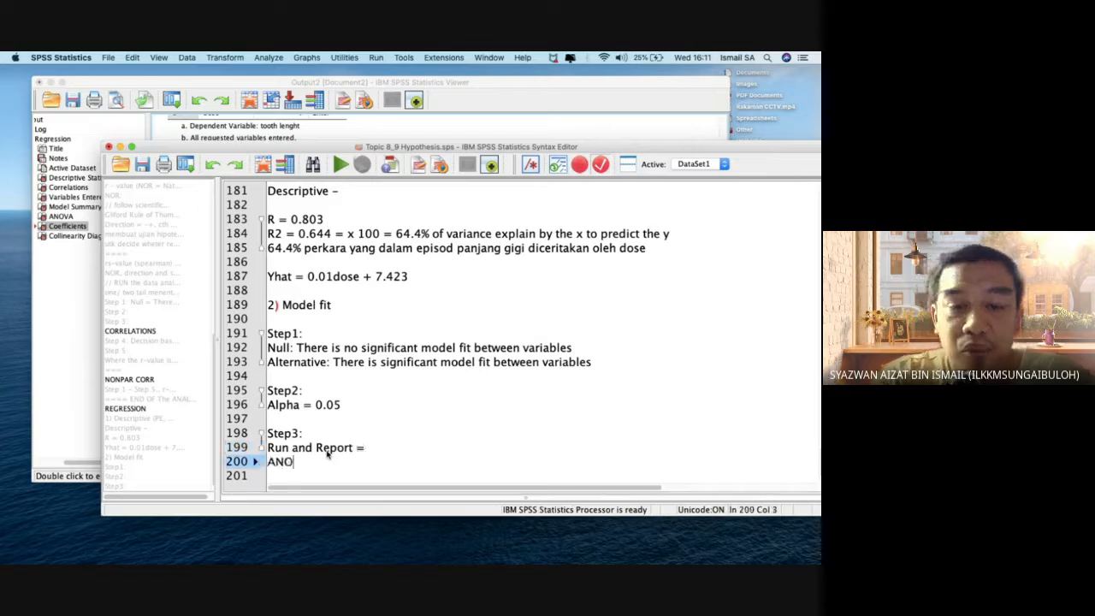
pyautogui.press('BackSpace')
pyautogui.press('BackSpace')
pyautogui.write('VA Tabl')
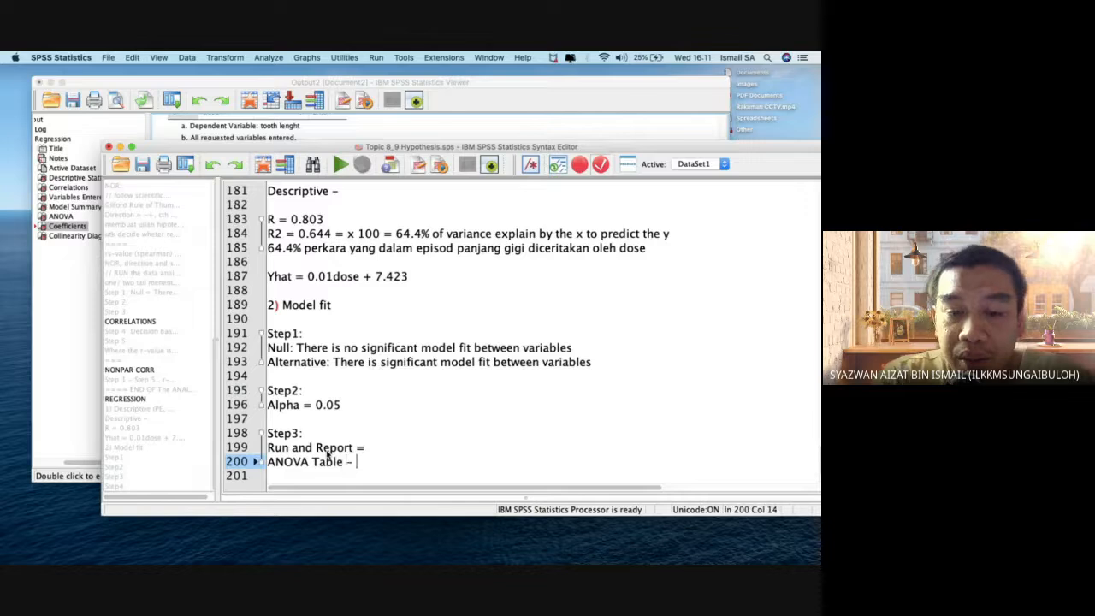
pyautogui.write('e = F')
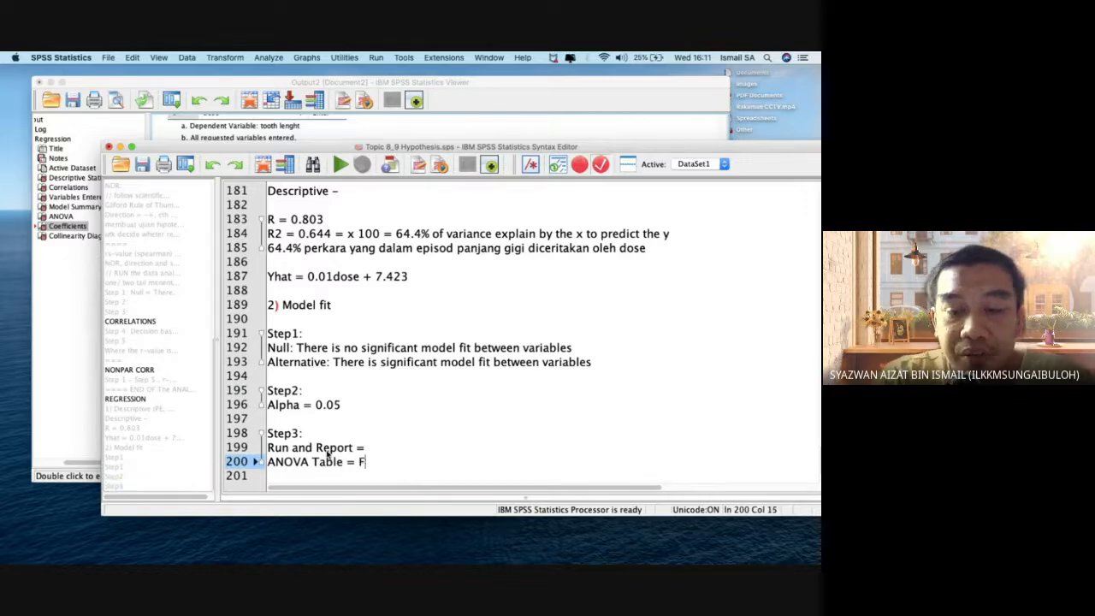
pyautogui.write('-stat =')
pyautogui.press('Return')
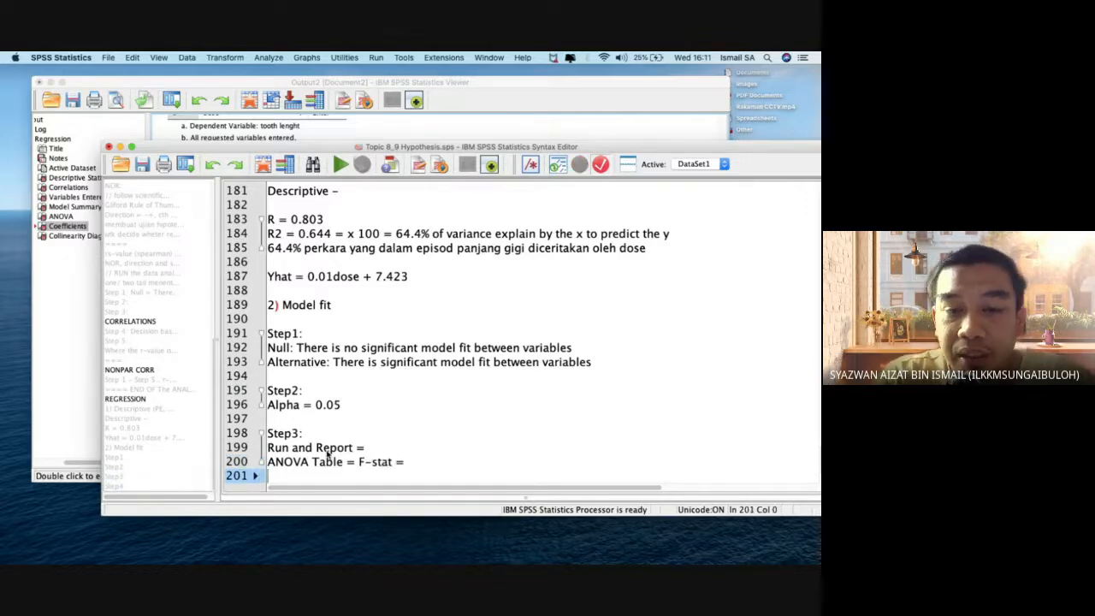
pyautogui.write('p-value')
pyautogui.click(68, 340)
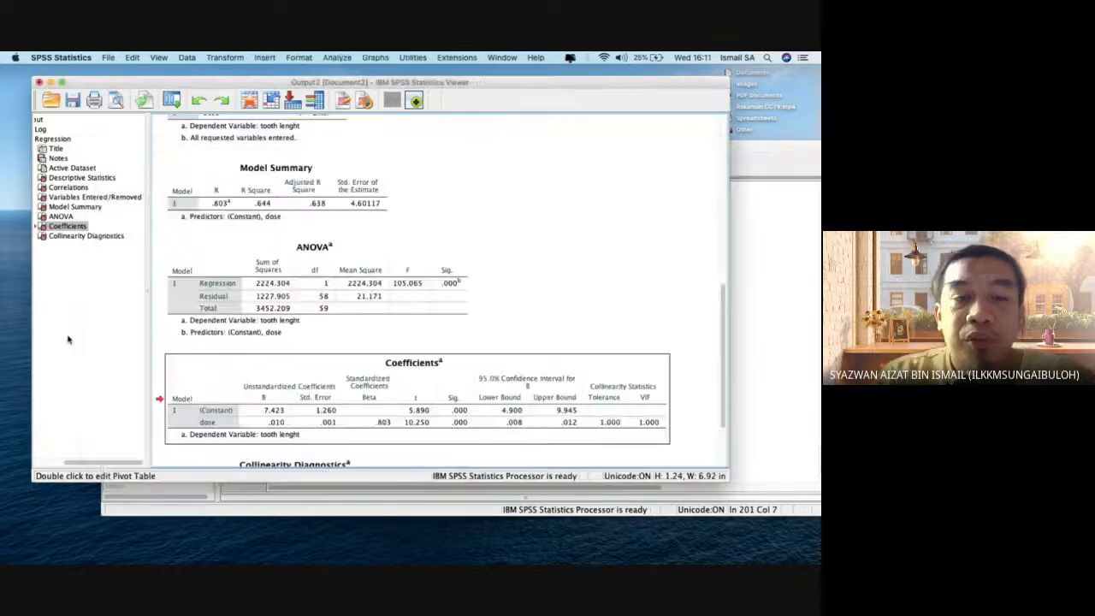
pyautogui.click(271, 317)
pyautogui.click(336, 346)
pyautogui.click(367, 255)
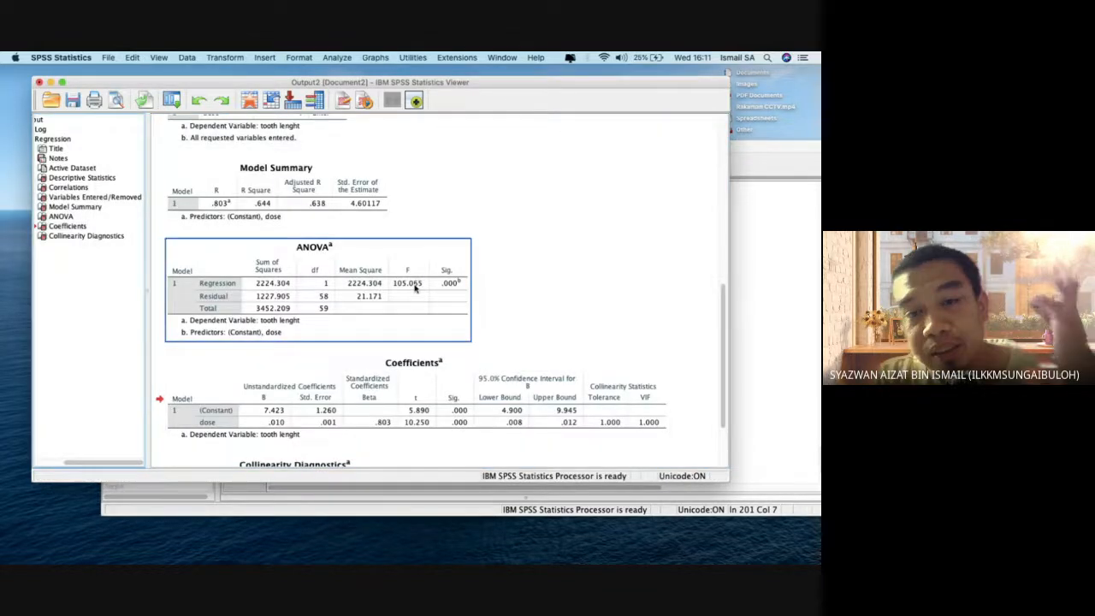
pyautogui.click(408, 288)
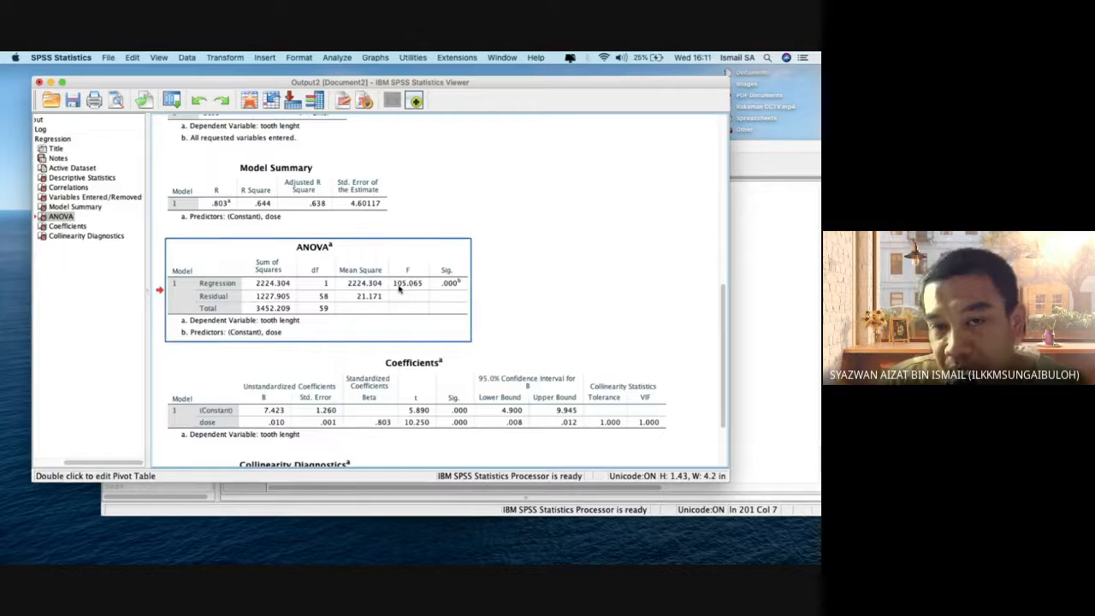
pyautogui.click(767, 384)
# - Enter the F-stat value 105.065 on the ANOVA Table line, checking it against the output
pyautogui.click(421, 452)
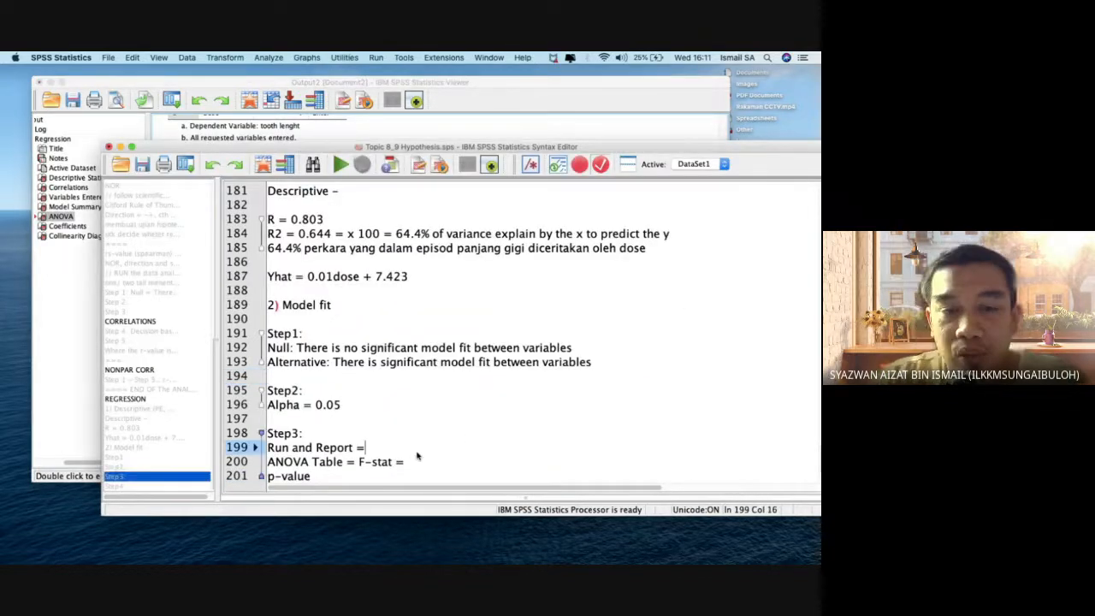
pyautogui.click(430, 465)
pyautogui.write('105')
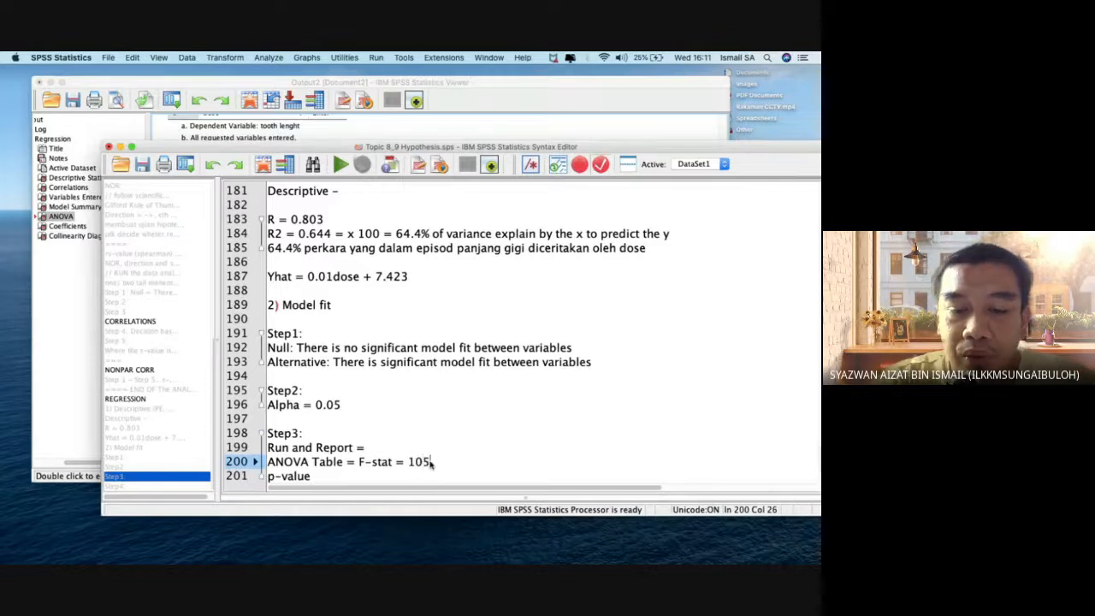
pyautogui.write('.605')
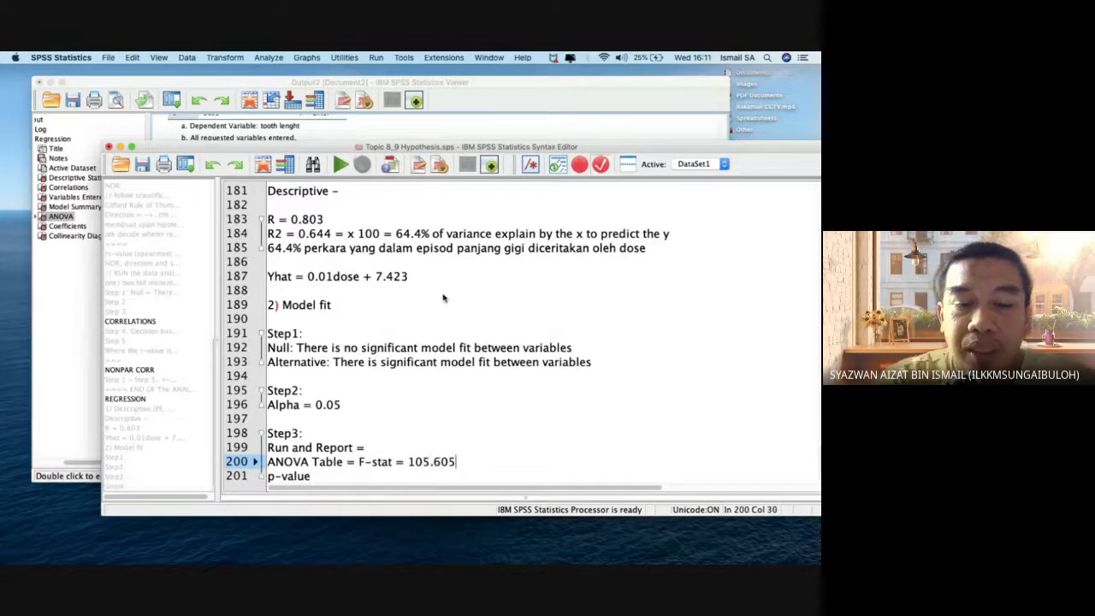
pyautogui.click(485, 128)
pyautogui.click(756, 318)
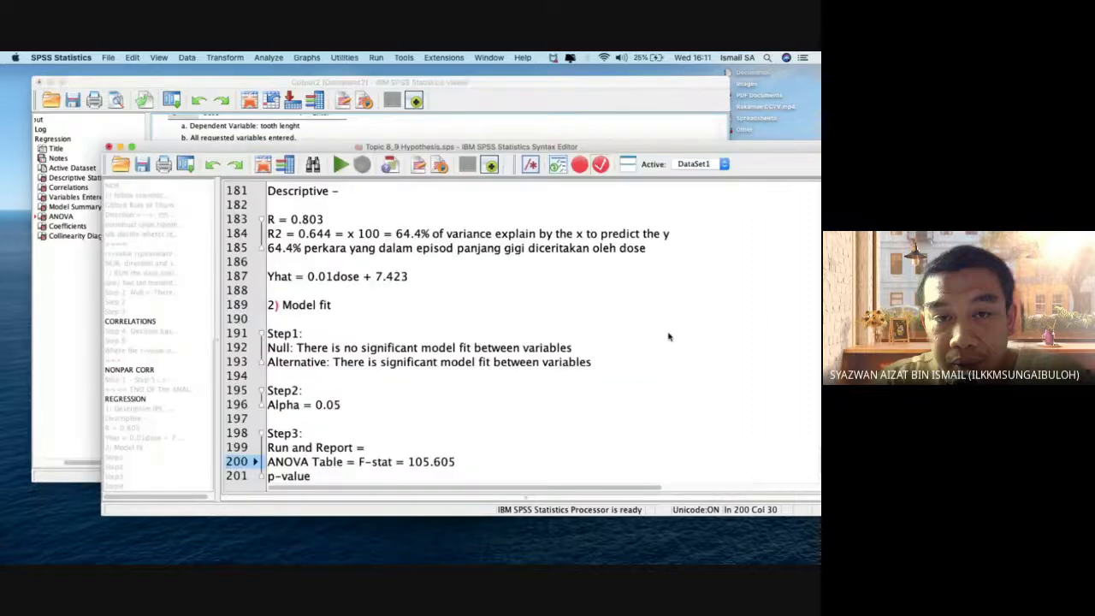
pyautogui.click(480, 460)
pyautogui.press('BackSpace')
pyautogui.press('BackSpace')
pyautogui.press('BackSpace')
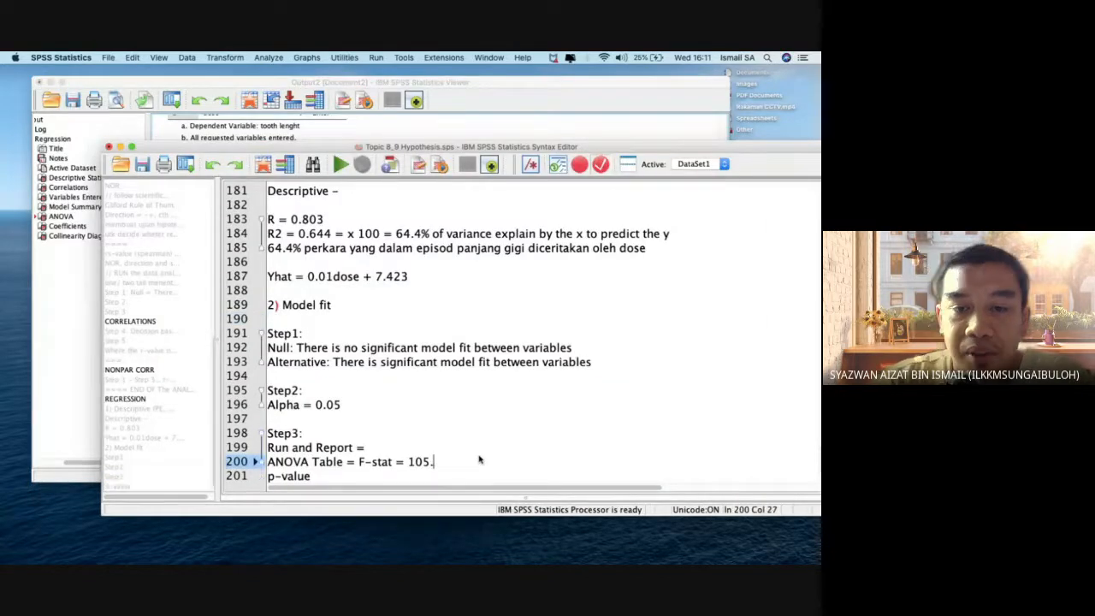
pyautogui.write('065')
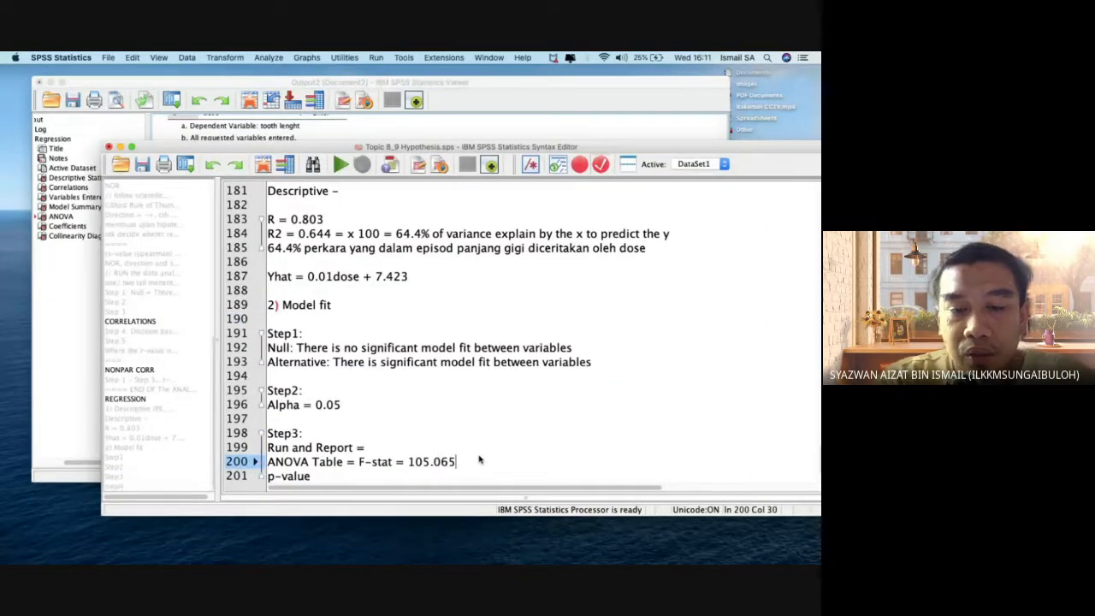
# - Add ' =' after p-value and bring the Output viewer's ANOVA table forward
pyautogui.click(447, 480)
pyautogui.write('=')
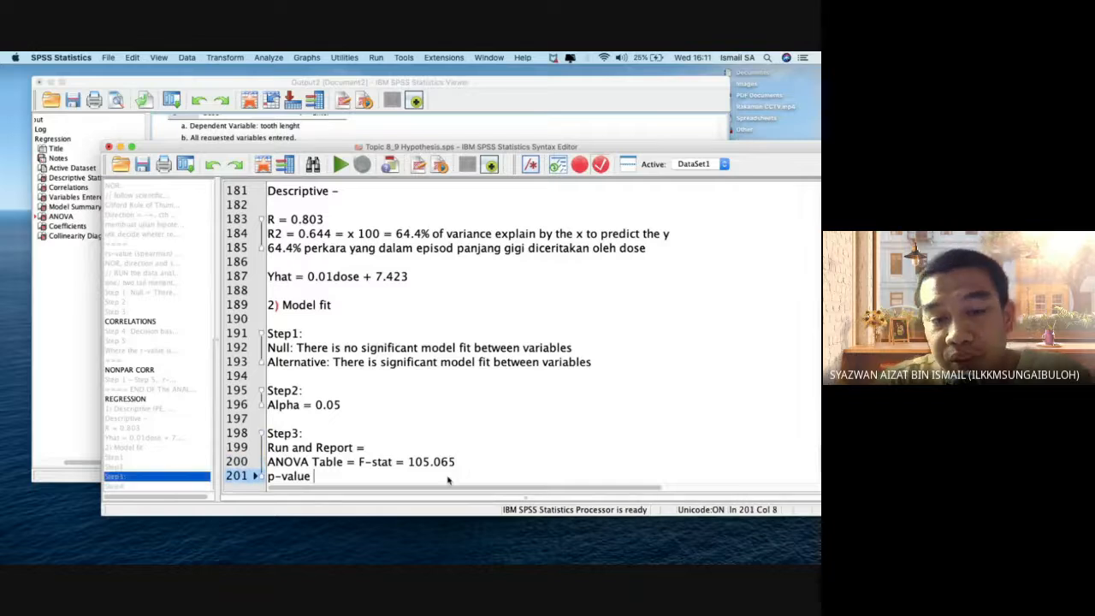
pyautogui.click(481, 99)
pyautogui.click(454, 298)
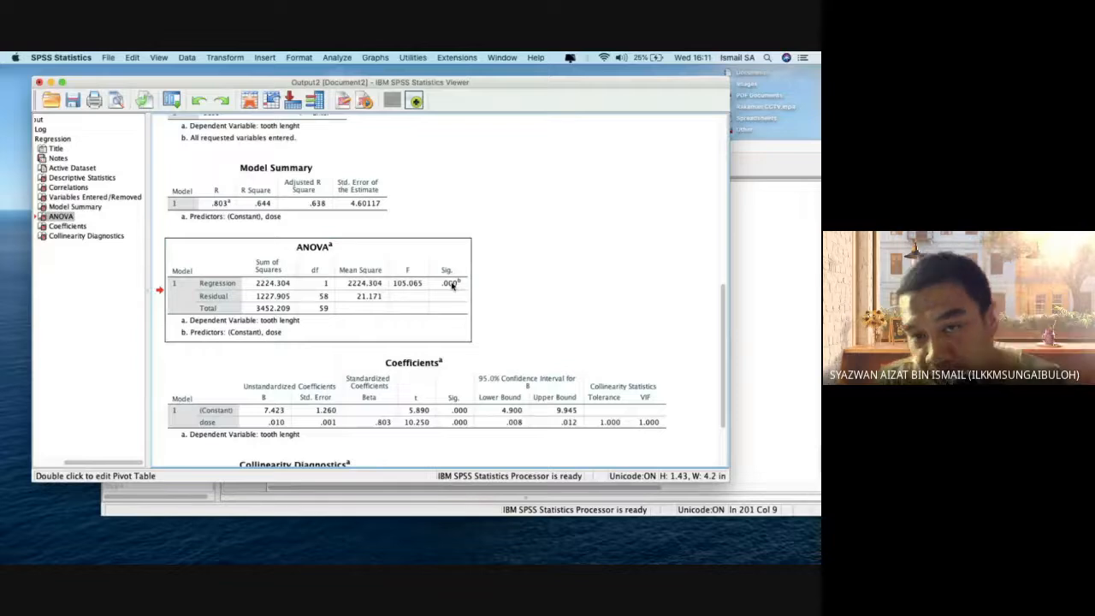
# - Inspect the regression row's Sig. value (1.2327E-14) in the ANOVA table, then return to the syntax notes
pyautogui.doubleClick(452, 286)
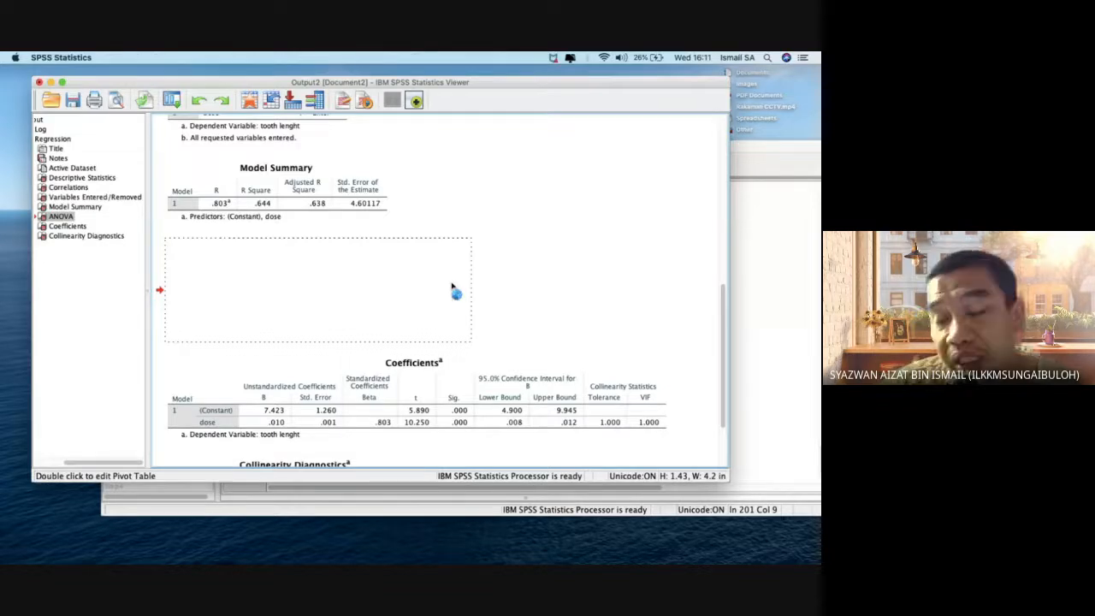
pyautogui.click(453, 286)
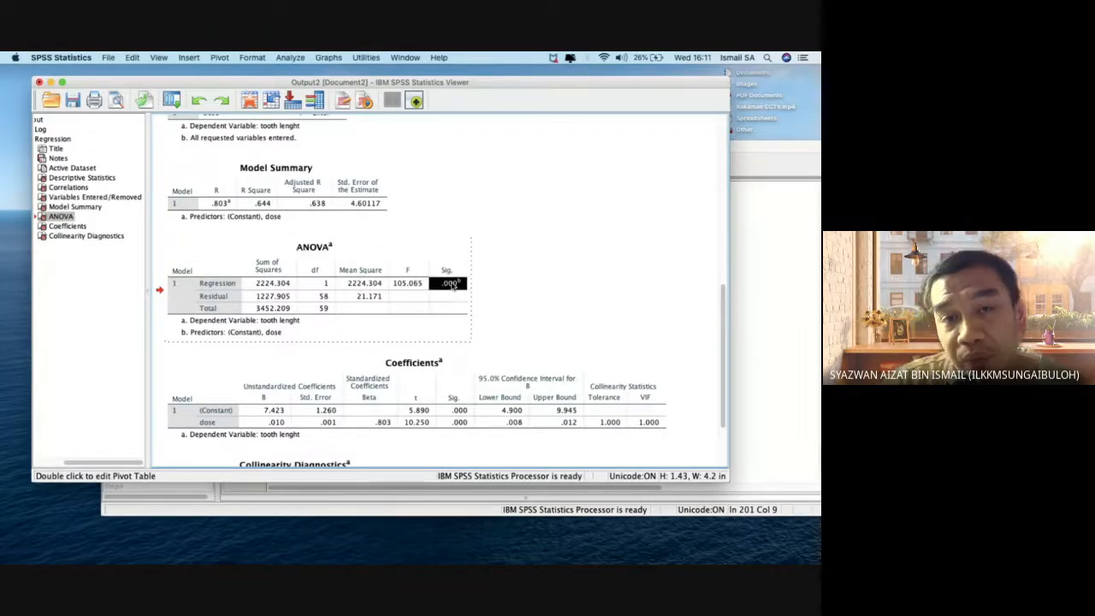
pyautogui.moveTo(456, 283)
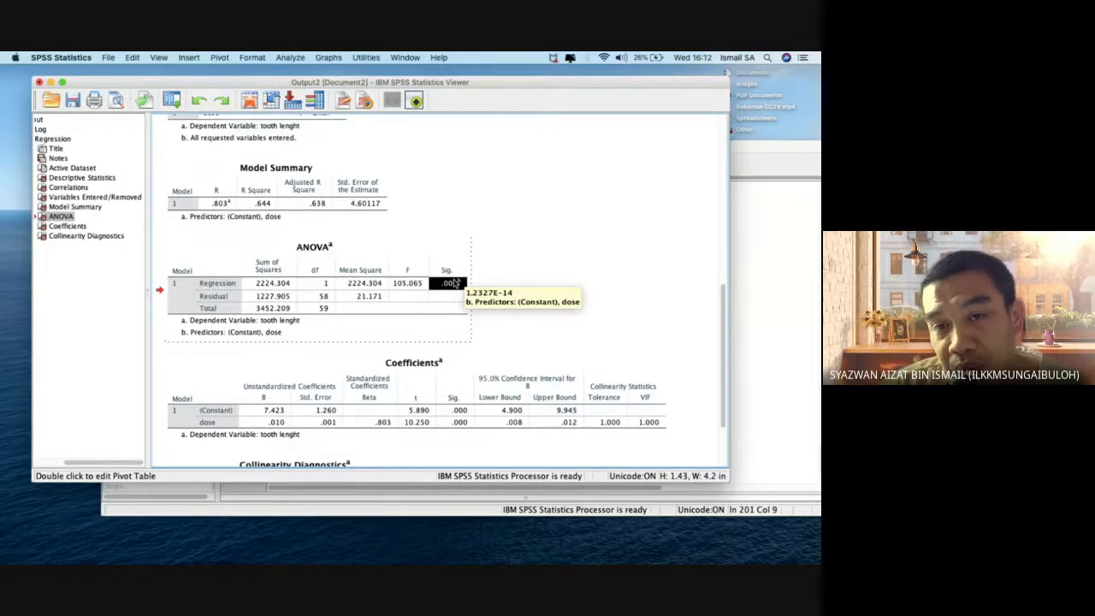
pyautogui.click(765, 367)
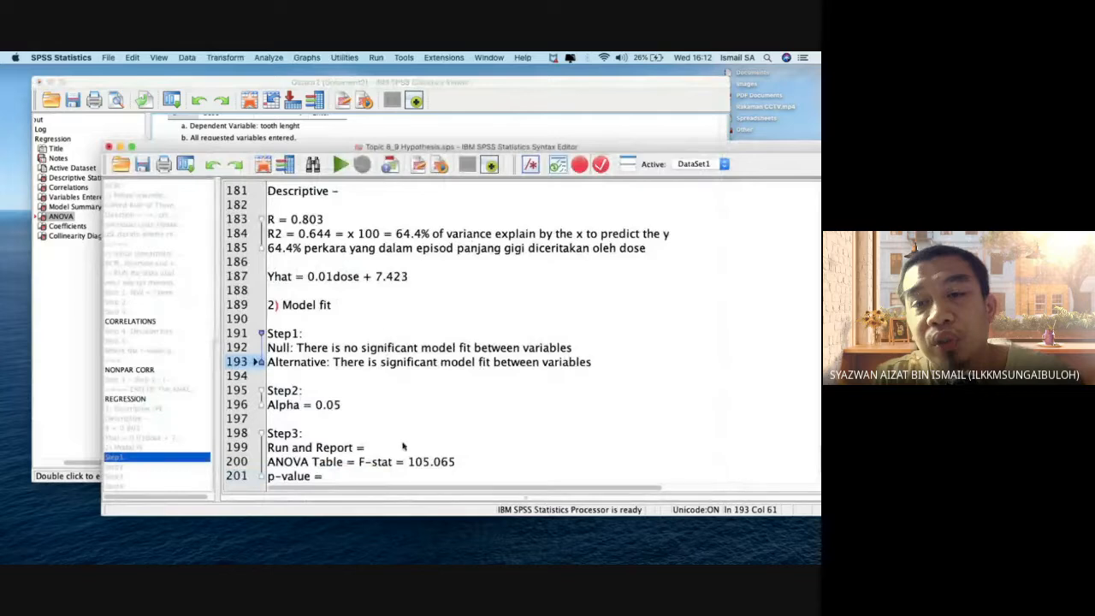
# - Fill in p-value = p<0.001 and write Step4 as 'alpha = 0.05, p-value = p<0.001 oleh itu REJECT NULL'
pyautogui.click(377, 475)
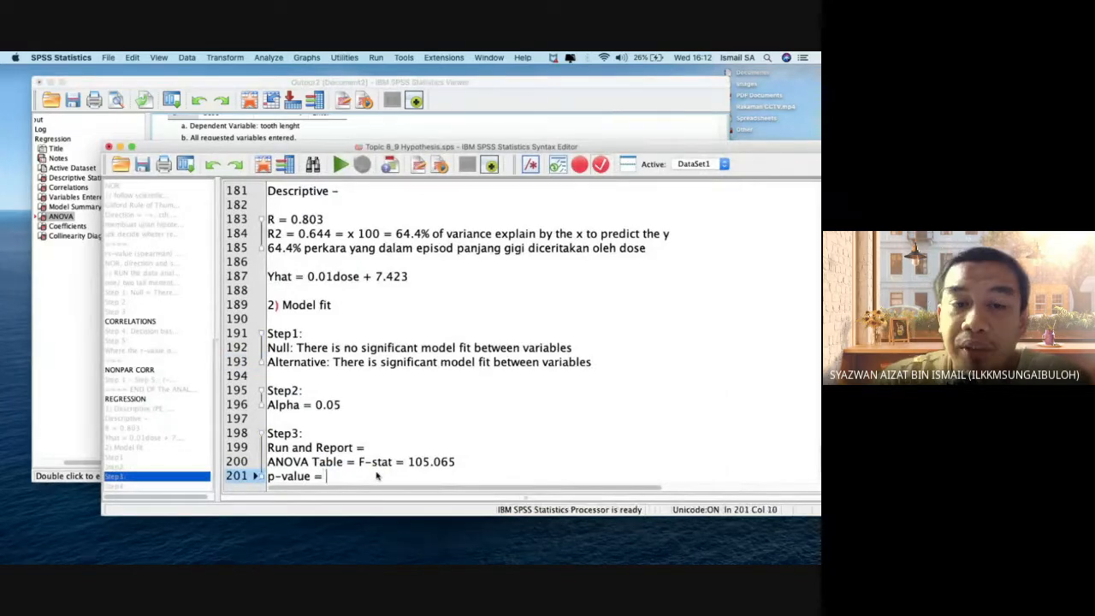
pyautogui.write('p<0.001')
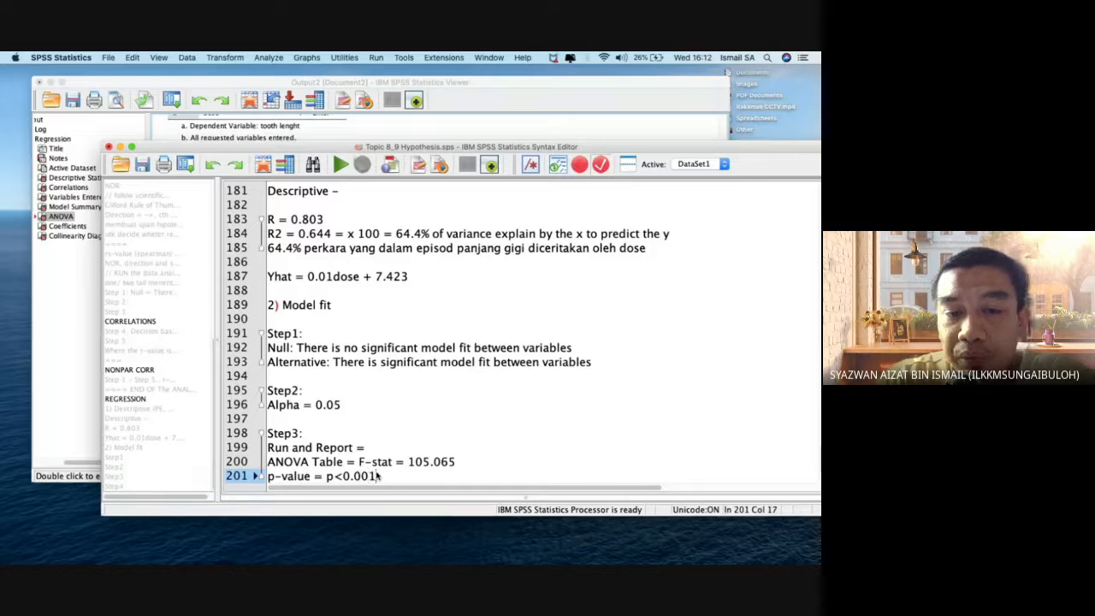
pyautogui.scroll(-2, 376, 476)
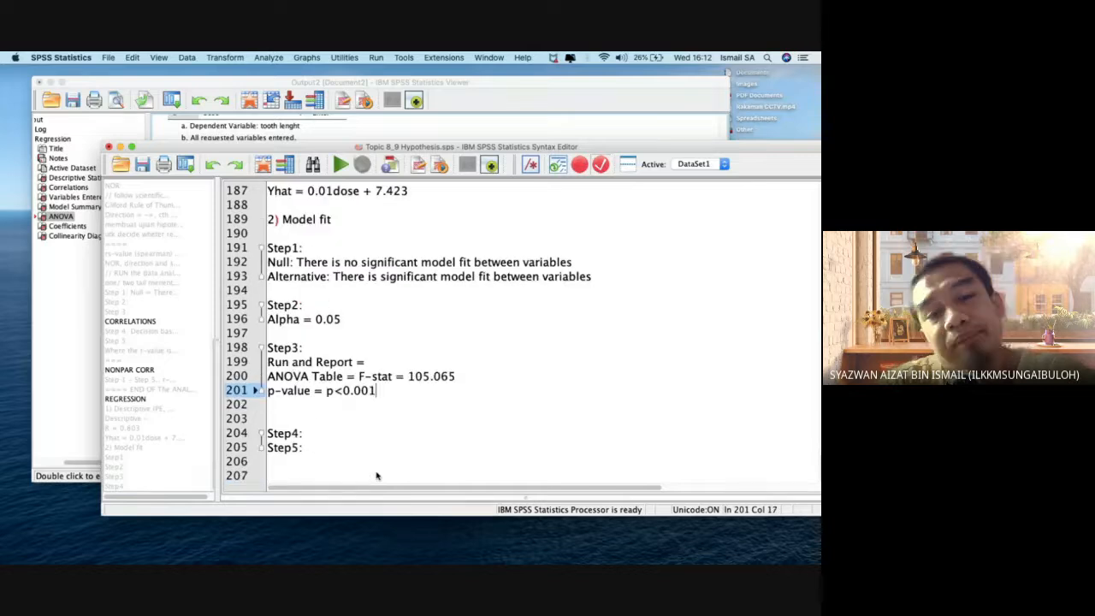
pyautogui.click(340, 420)
pyautogui.press('BackSpace')
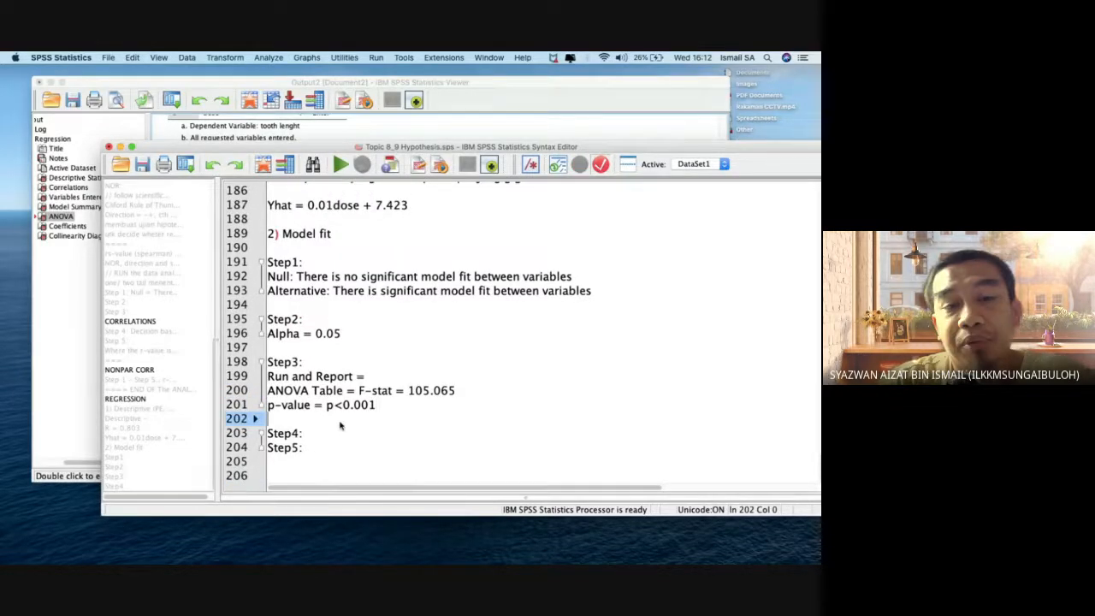
pyautogui.click(319, 432)
pyautogui.press('Return')
pyautogui.press('Return')
pyautogui.press('Return')
pyautogui.press('Up')
pyautogui.press('Up')
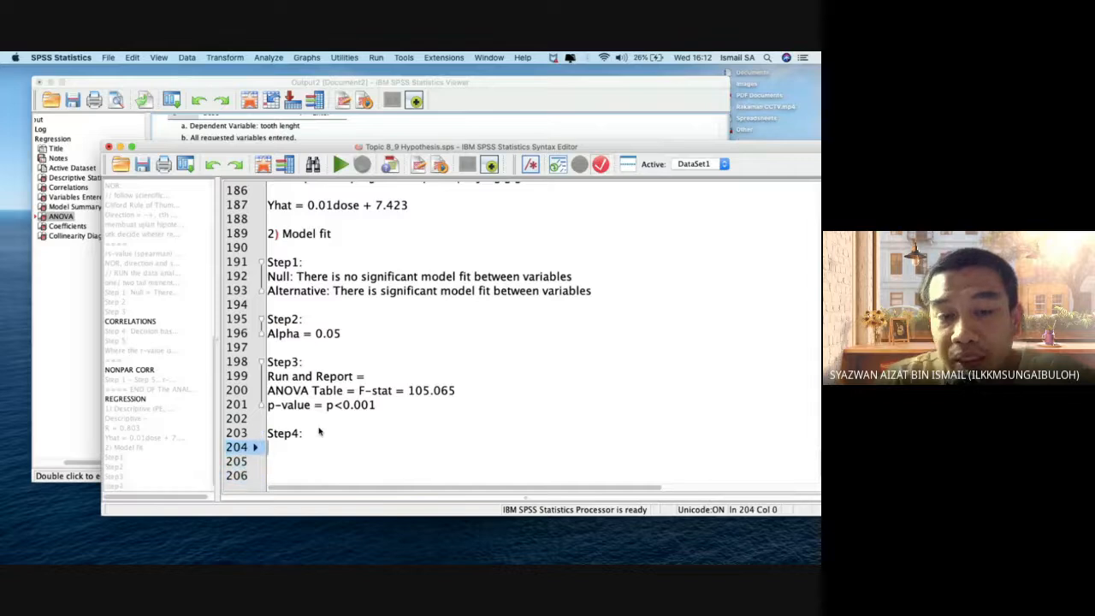
pyautogui.write('Decision =')
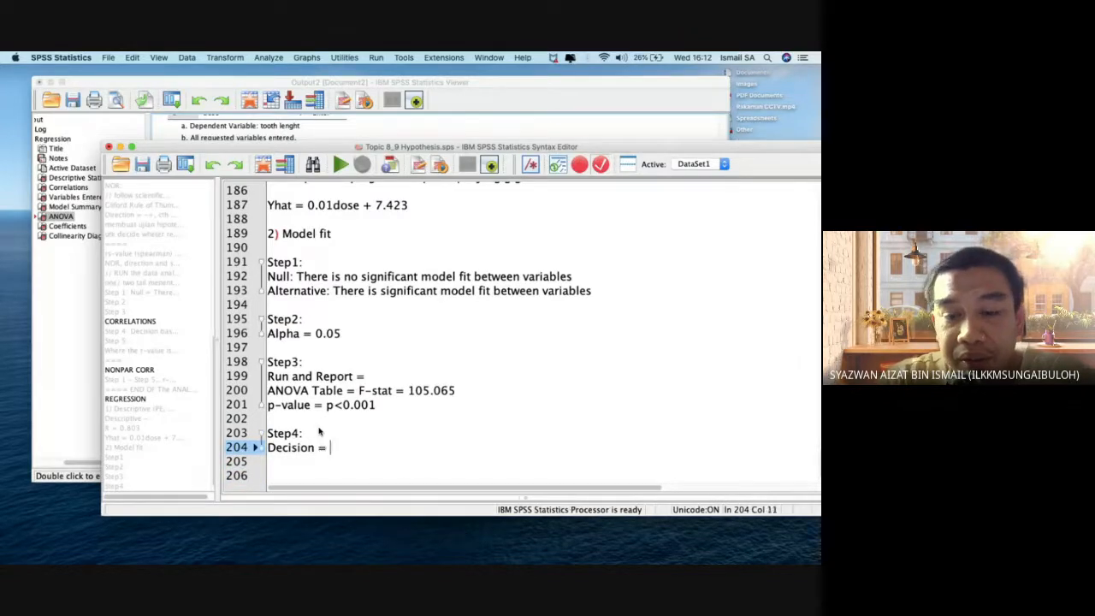
pyautogui.click(319, 432)
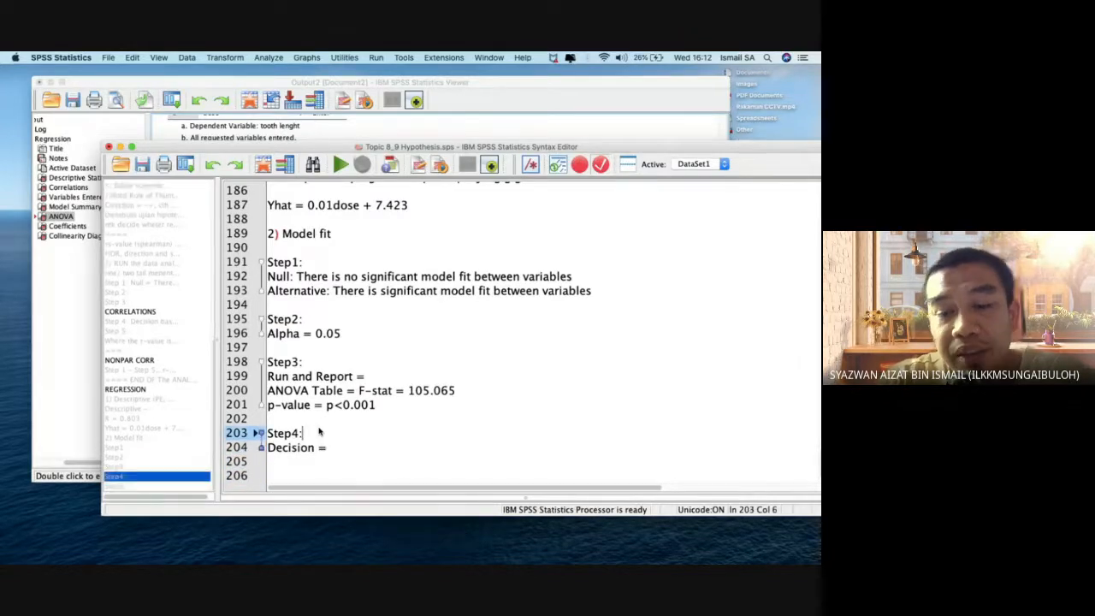
pyautogui.write('alpha')
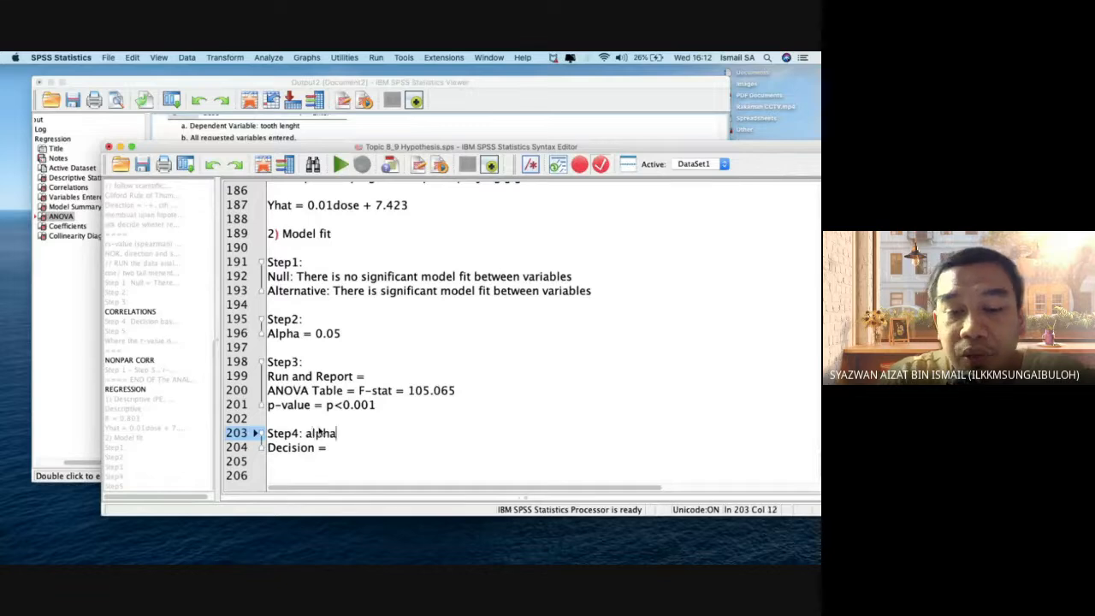
pyautogui.write(' = 0.05')
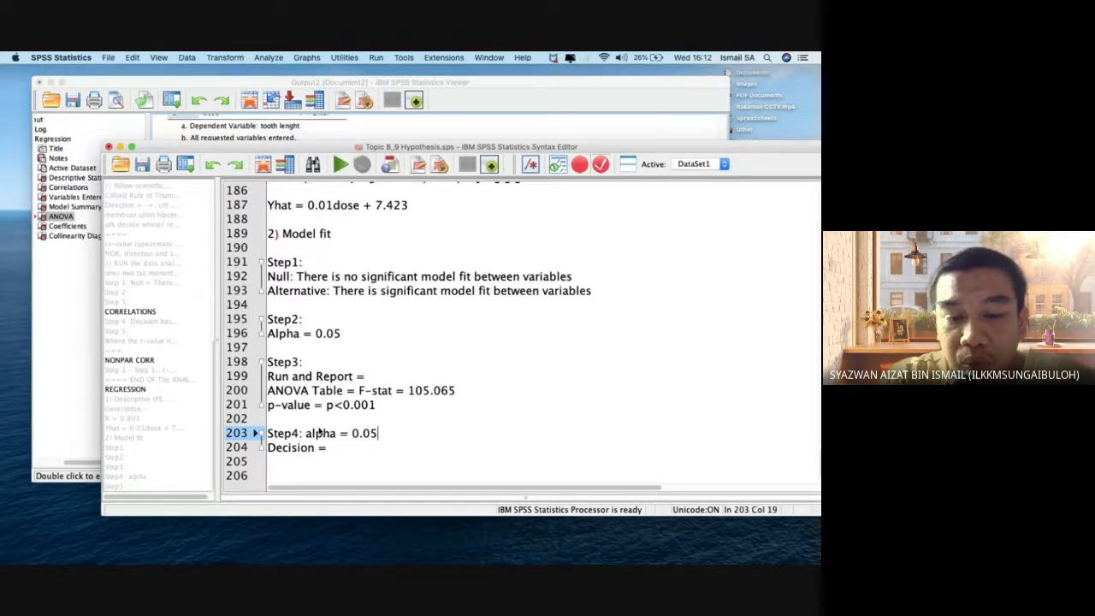
pyautogui.write(', p-value')
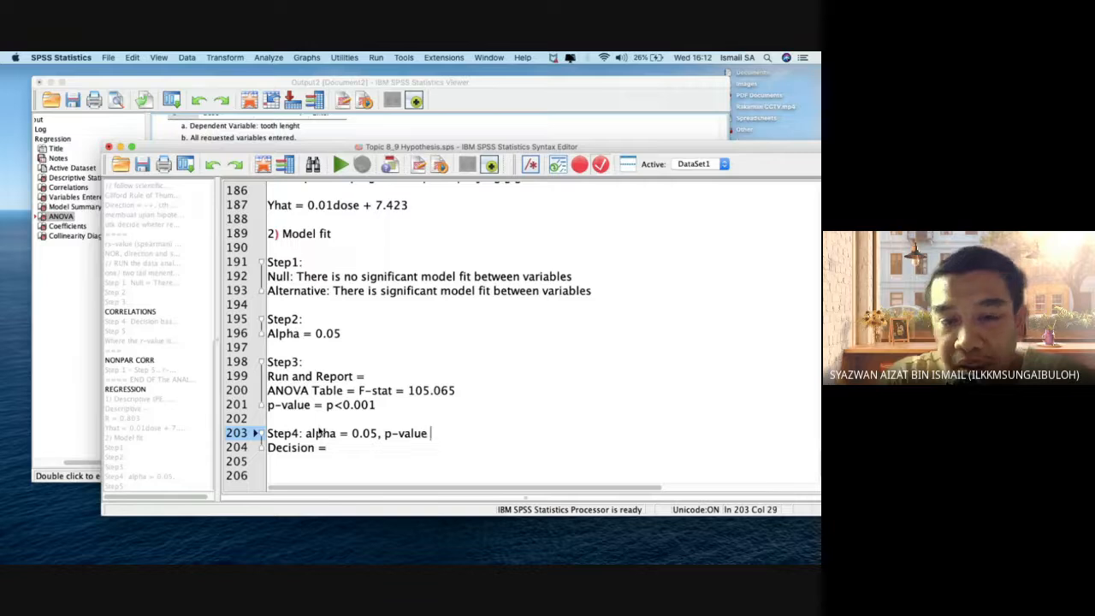
pyautogui.write(' =')
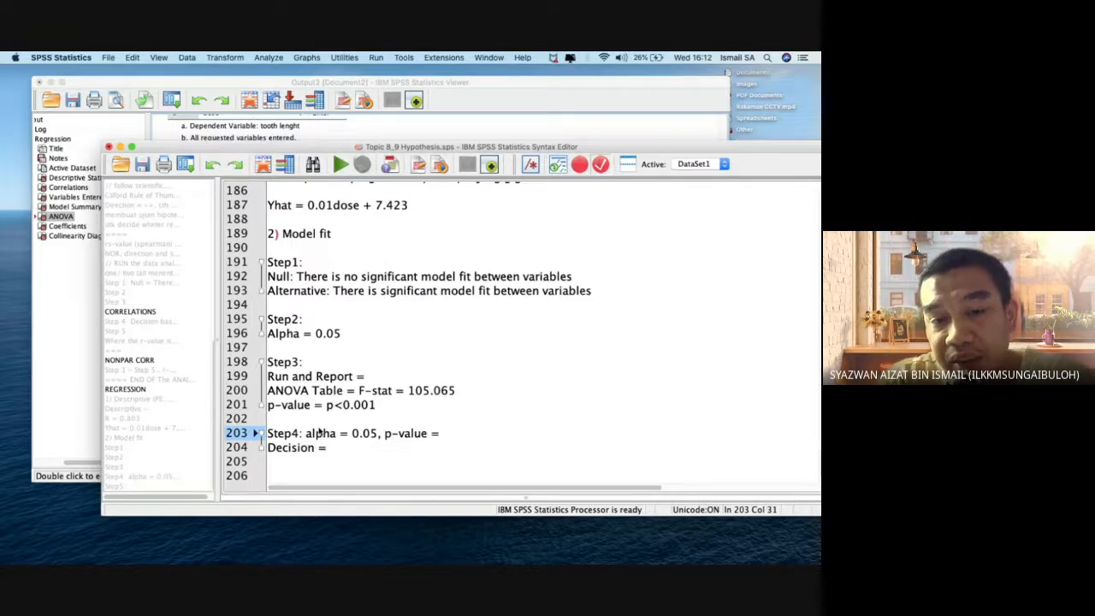
pyautogui.write(' p<0')
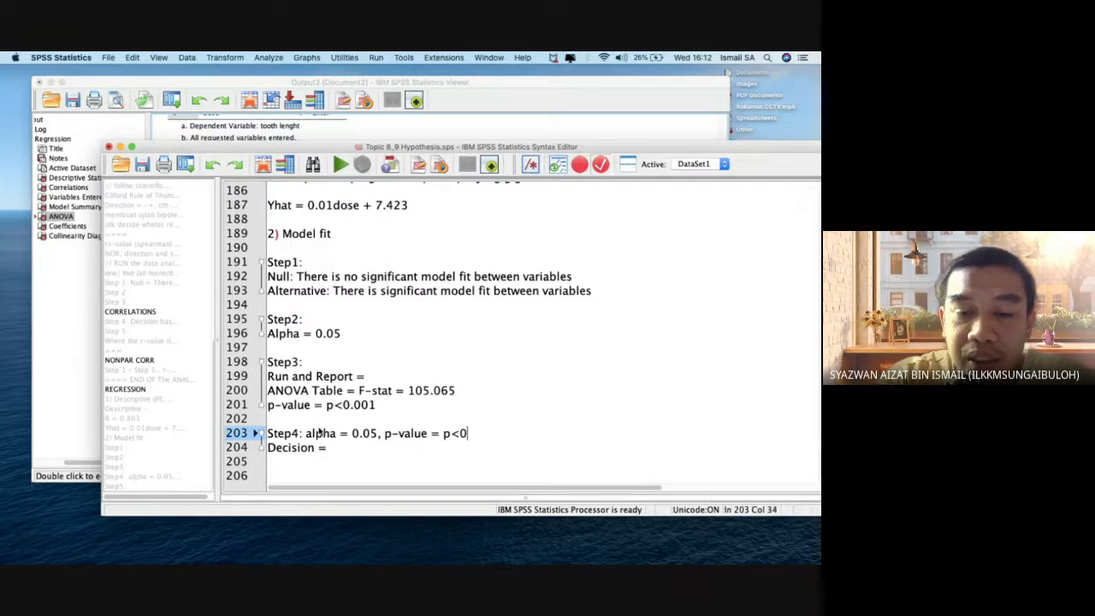
pyautogui.write('.001 o')
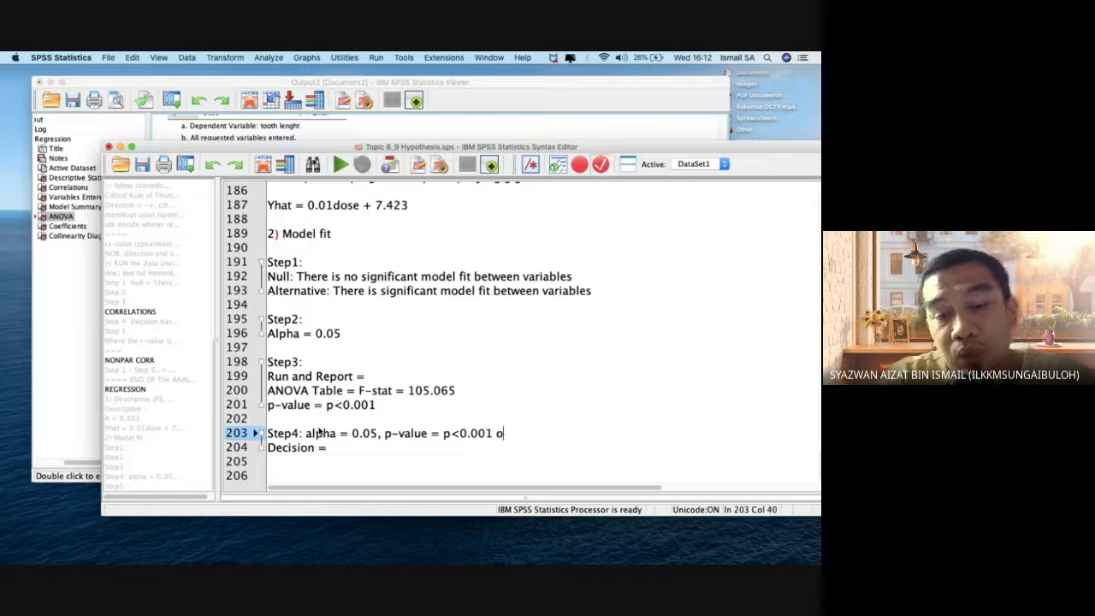
pyautogui.write('leh itu ')
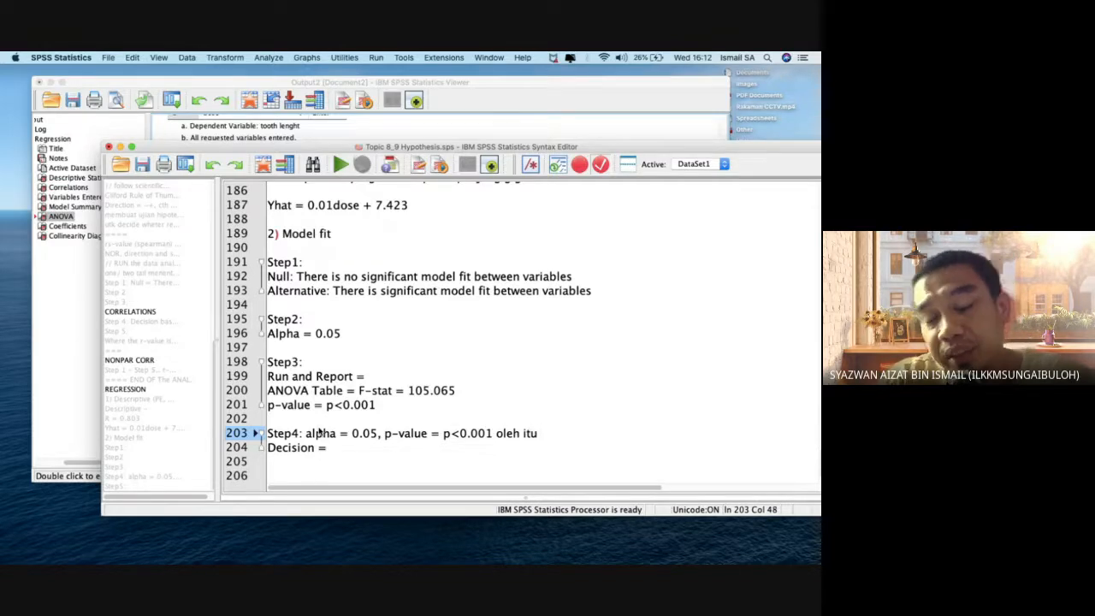
pyautogui.write('REJECT')
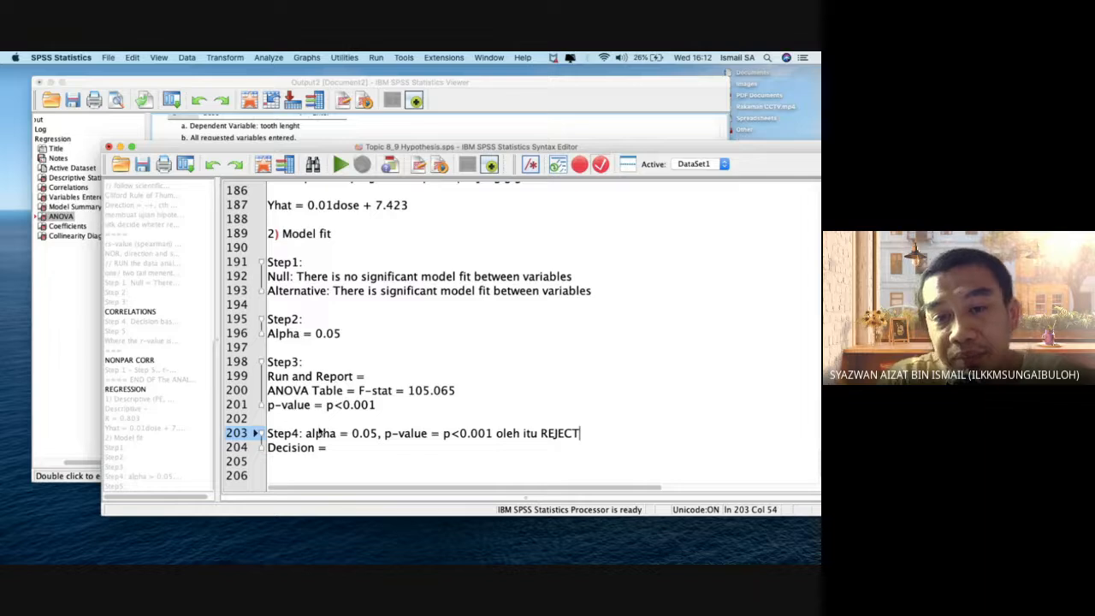
pyautogui.write(' NULL')
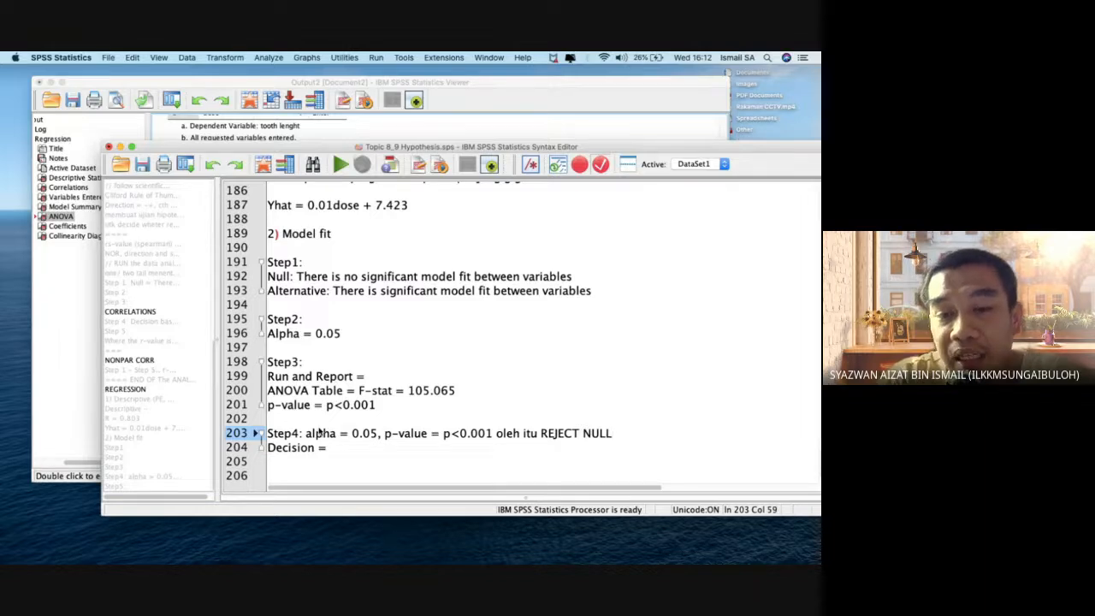
pyautogui.press('Down')
# - Mark the null hypothesis '(rejected)' and write the Decision: REJECT NULL hypothesis, p-value below alpha 0.05
pyautogui.click(604, 275)
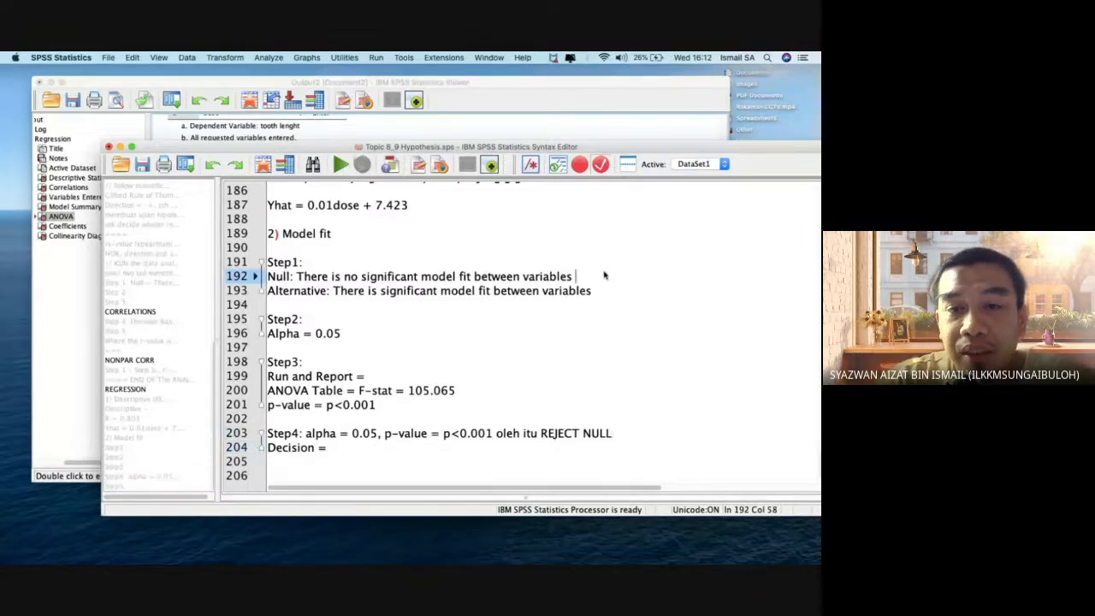
pyautogui.write('(rejected)')
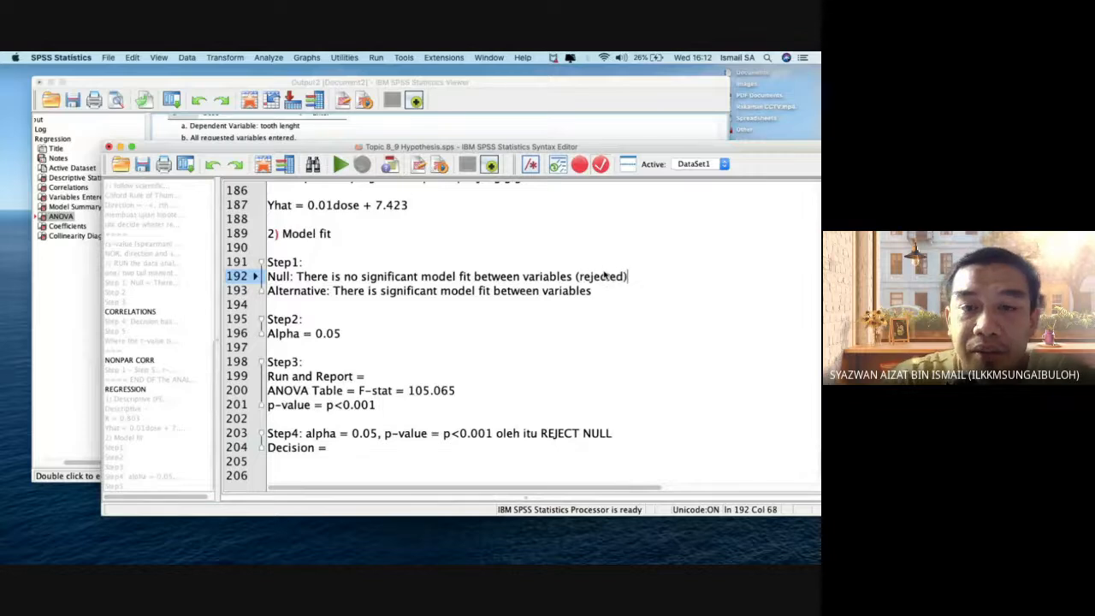
pyautogui.click(385, 453)
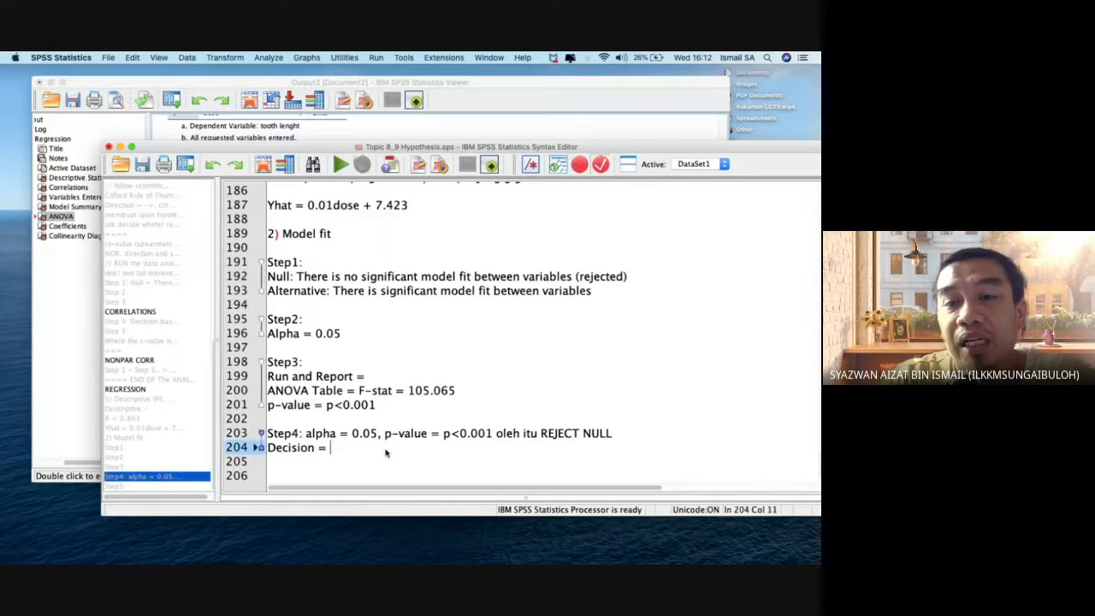
pyautogui.write('REJECT NU')
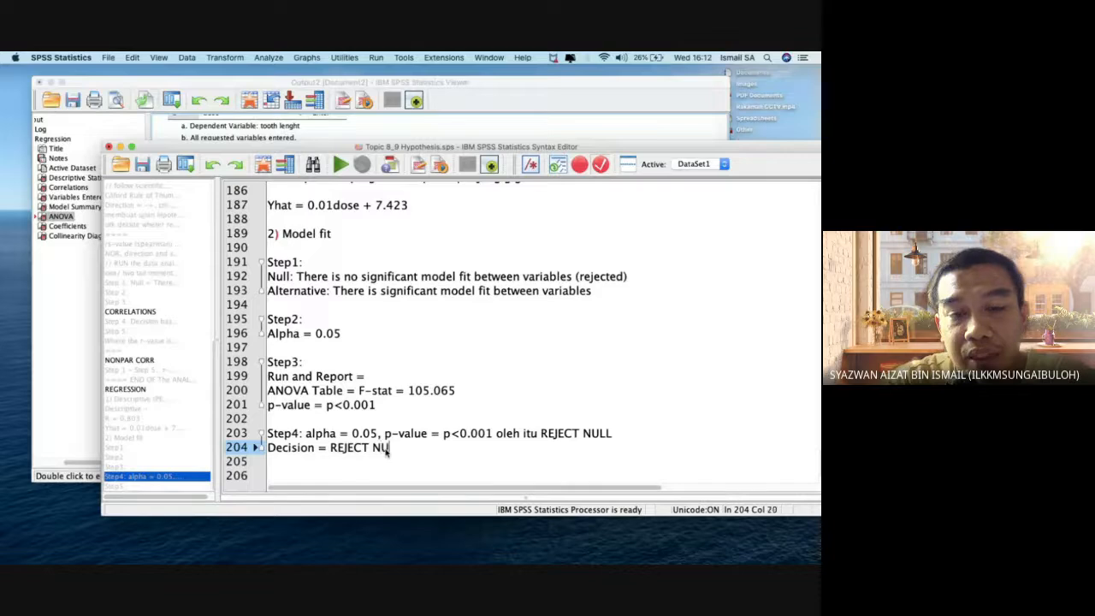
pyautogui.write('LL hypothesi')
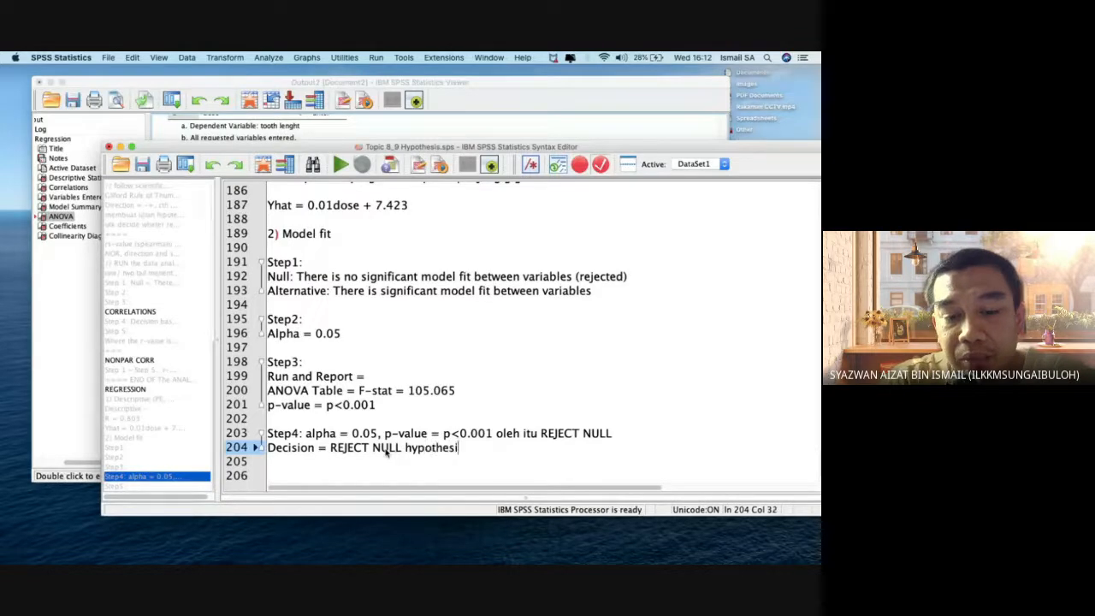
pyautogui.write('s, ')
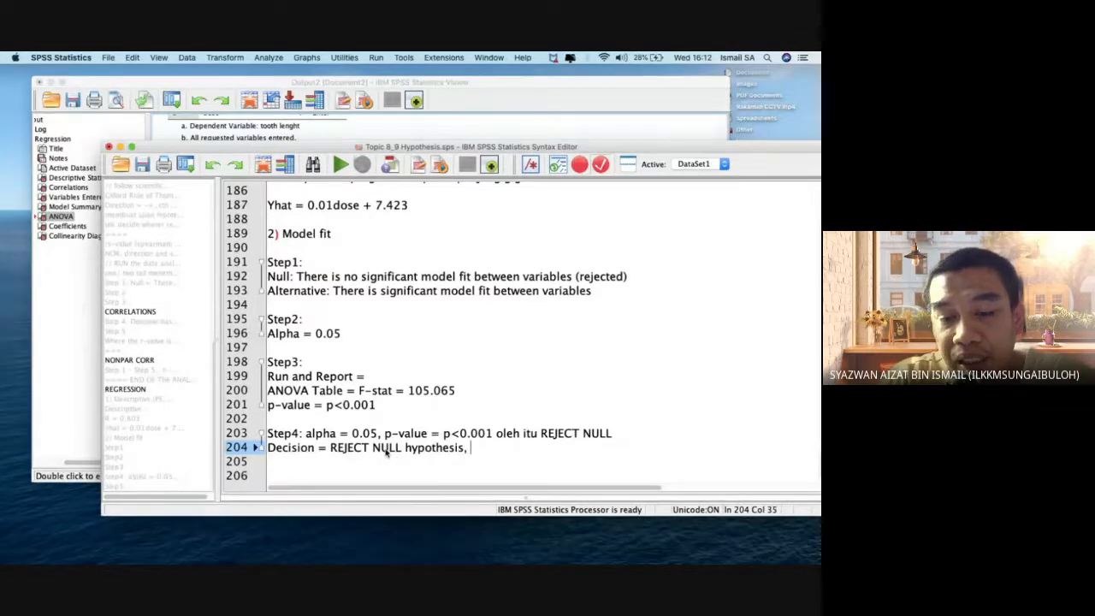
pyautogui.write('alpha 0.')
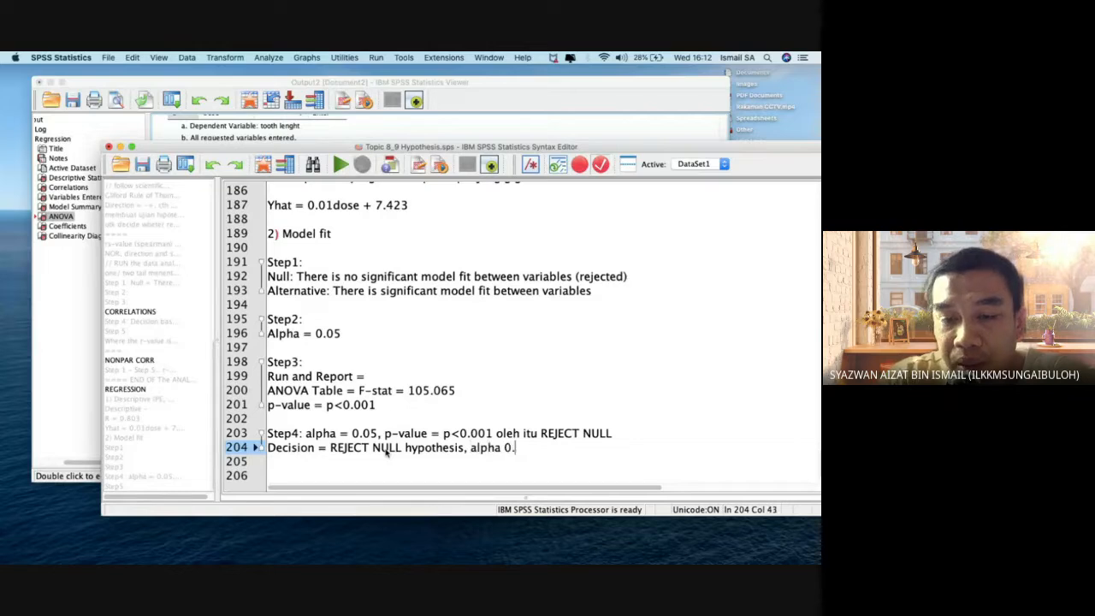
pyautogui.write('05, p')
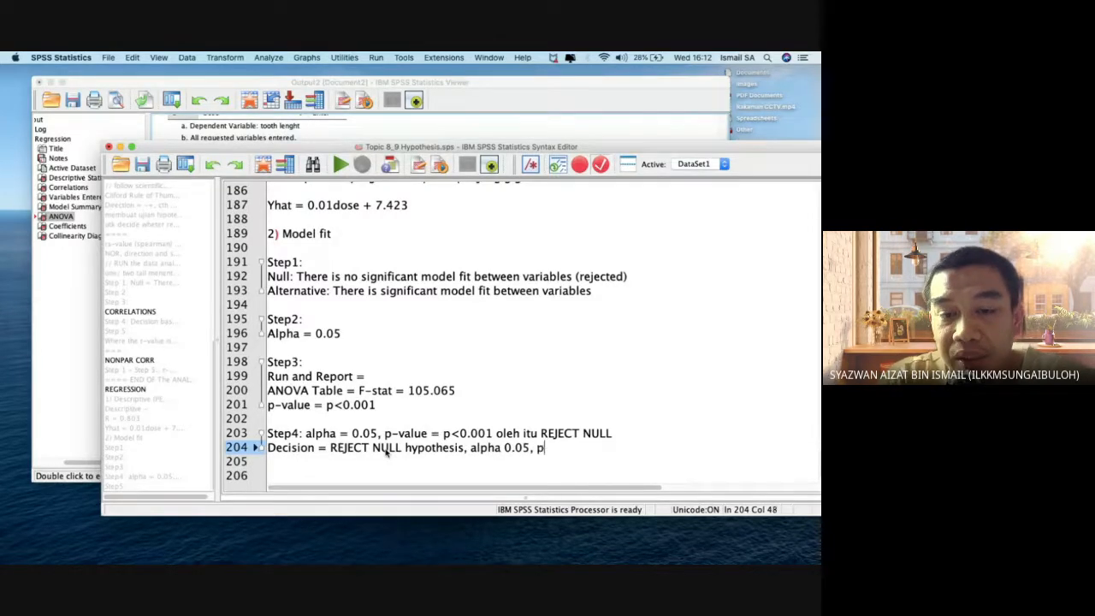
pyautogui.write('-value ')
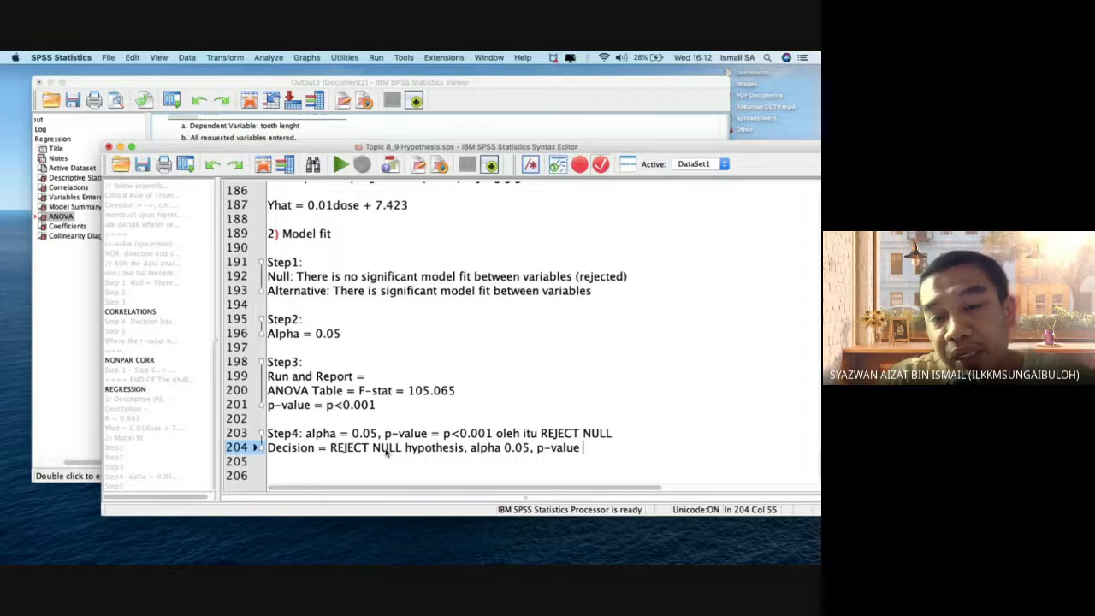
pyautogui.write('unj')
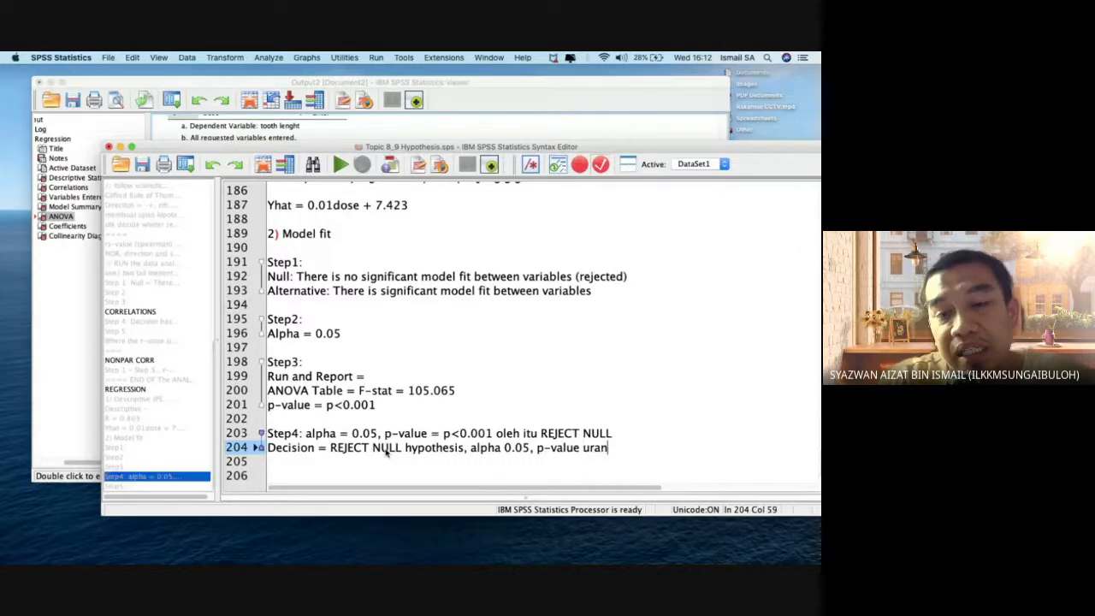
pyautogui.press('BackSpace')
pyautogui.press('BackSpace')
pyautogui.press('BackSpace')
pyautogui.write('kurang dari p-v')
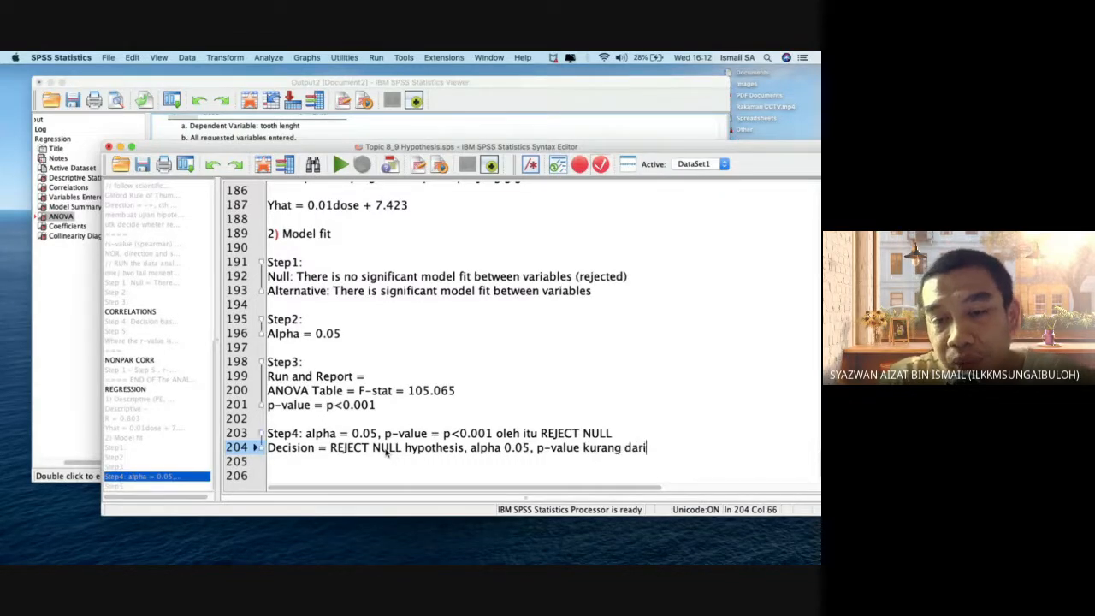
pyautogui.press('BackSpace')
pyautogui.press('BackSpace')
pyautogui.press('BackSpace')
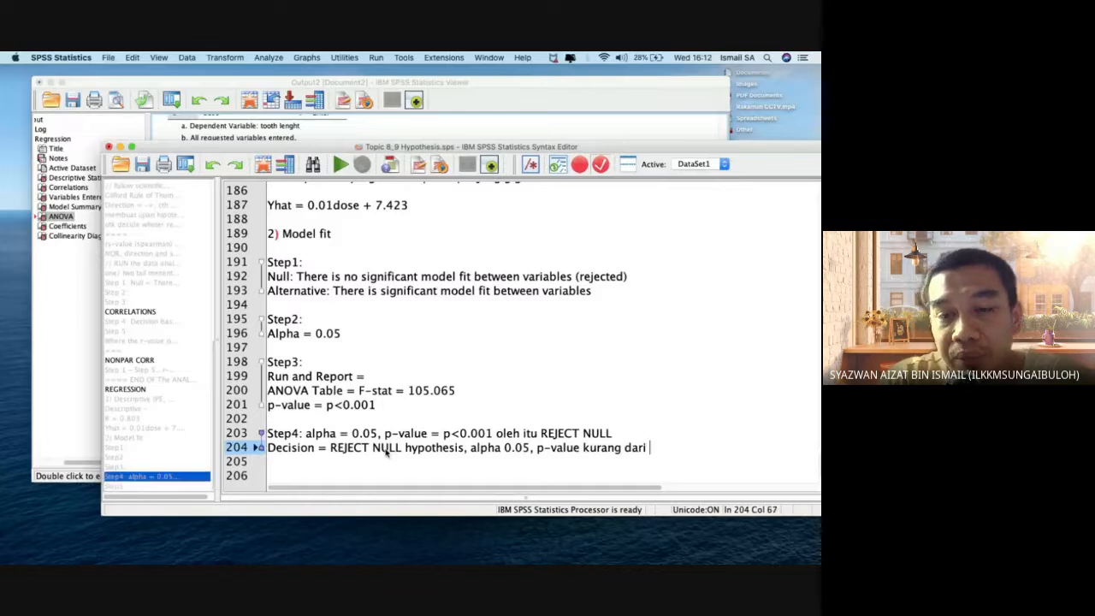
pyautogui.write('alpha value kita')
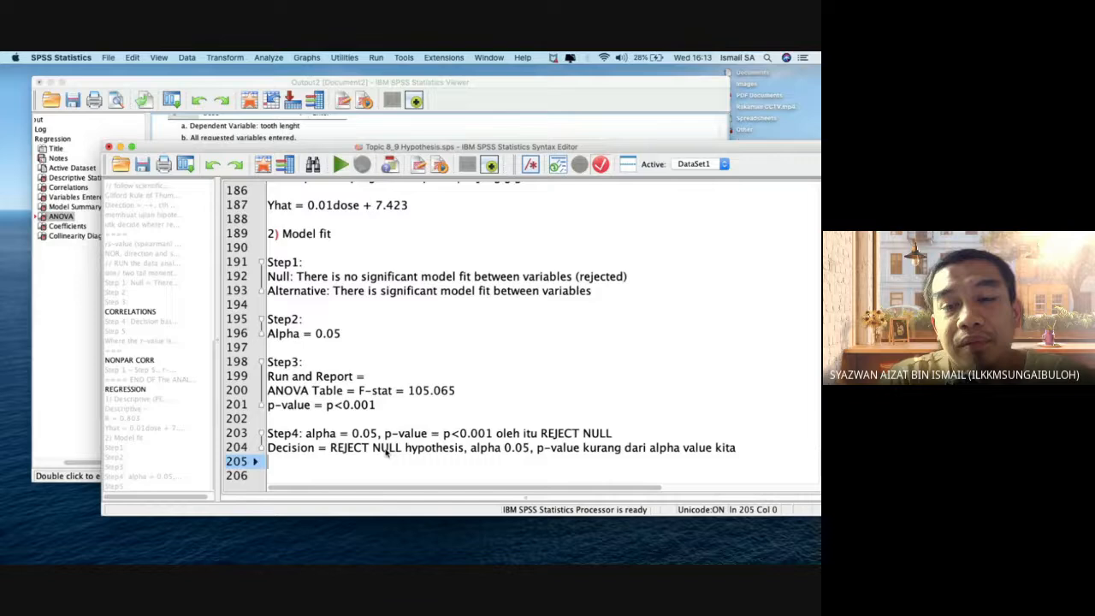
pyautogui.press('Return')
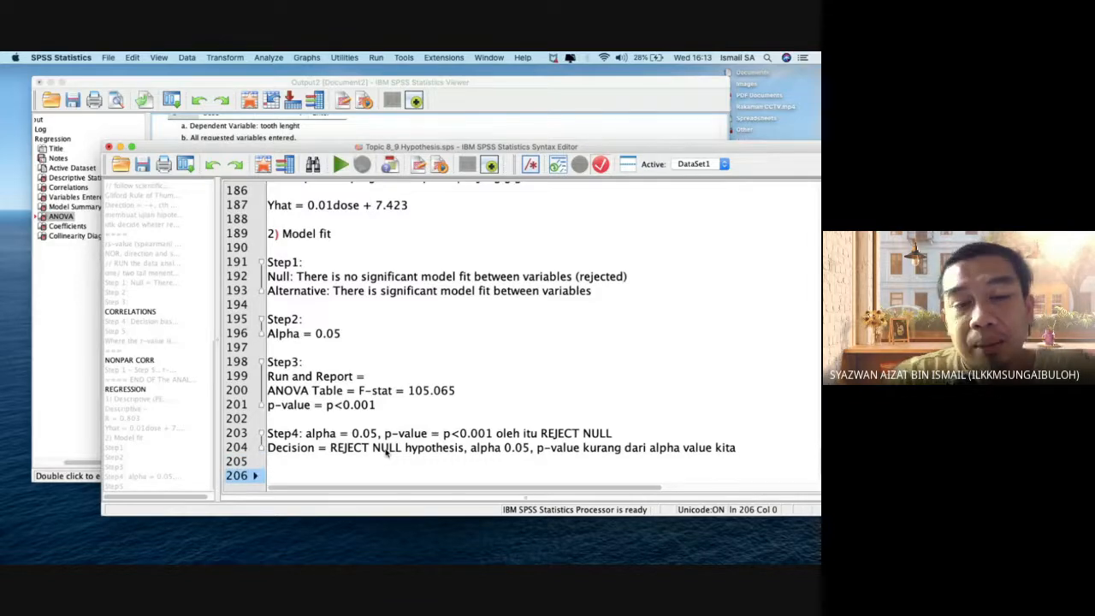
# - Add Step5: with 'Conclusion = There is statistically significant model fit between x and y', citing F-stat = 105.065
pyautogui.press('Return')
pyautogui.write('Step5:')
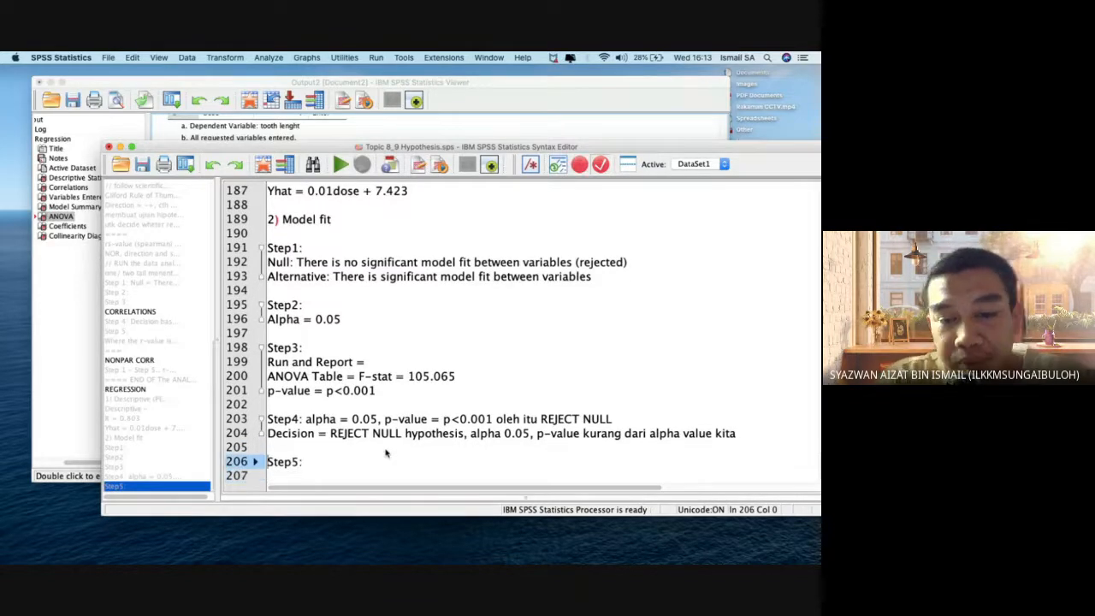
pyautogui.press('Return')
pyautogui.write('Conclusio')
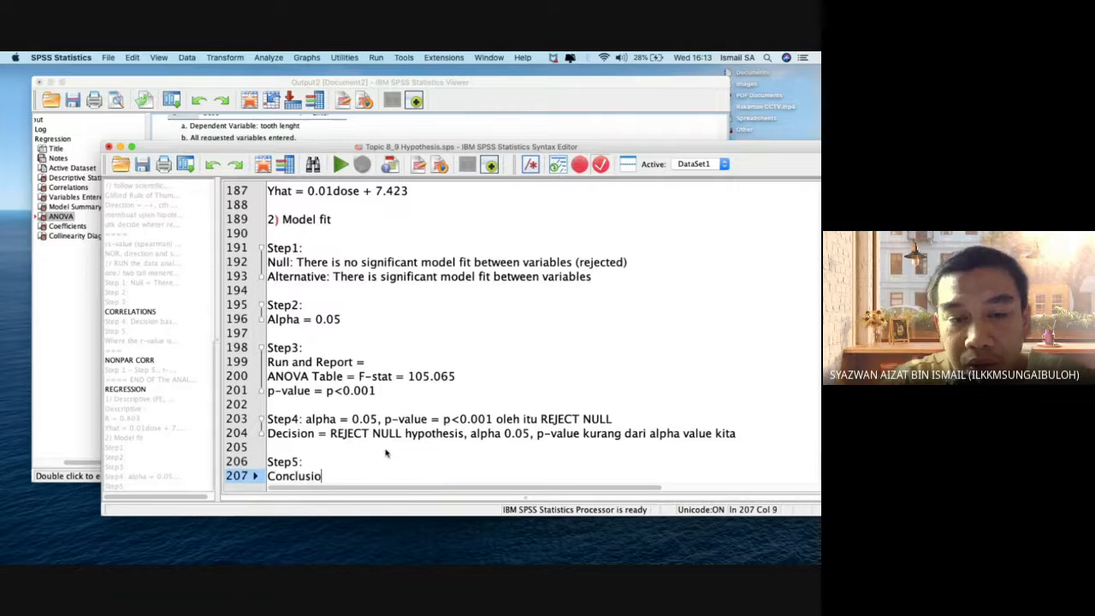
pyautogui.write('n.')
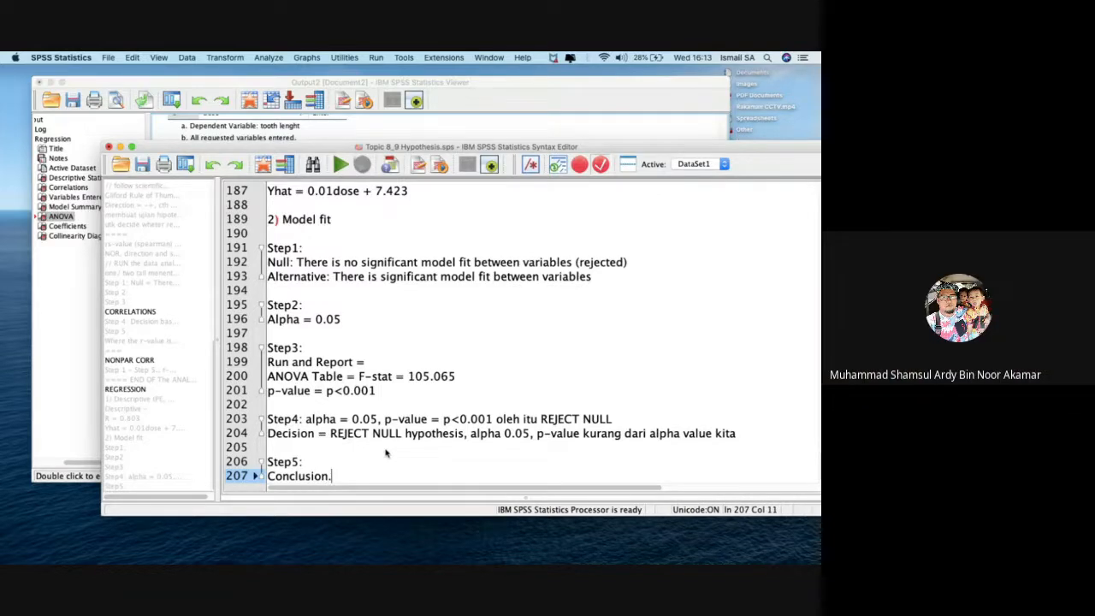
pyautogui.press('BackSpace')
pyautogui.write('= ')
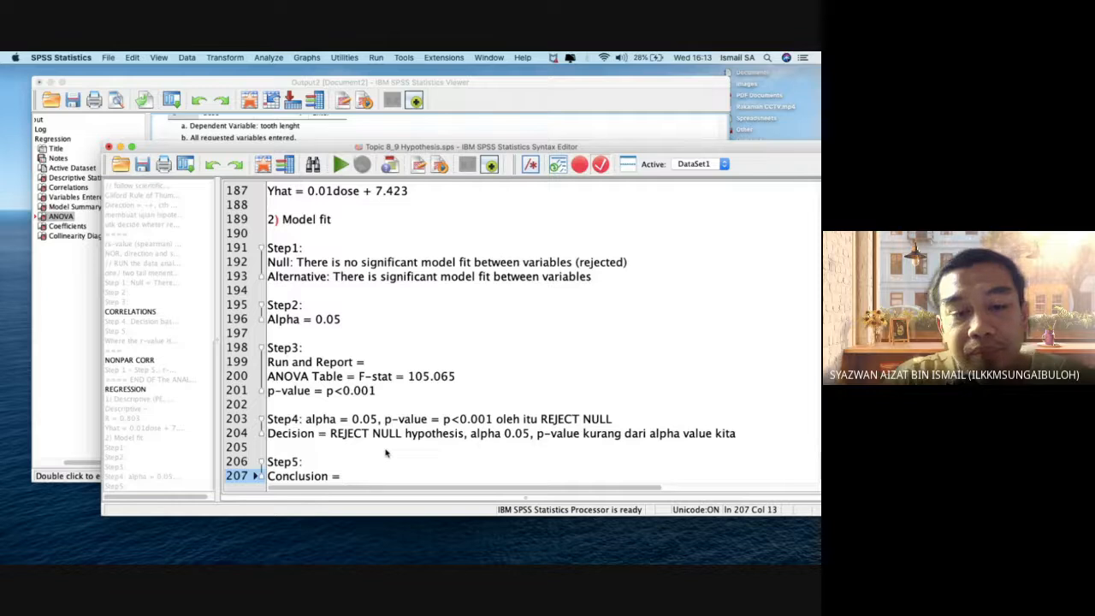
pyautogui.write('There is no')
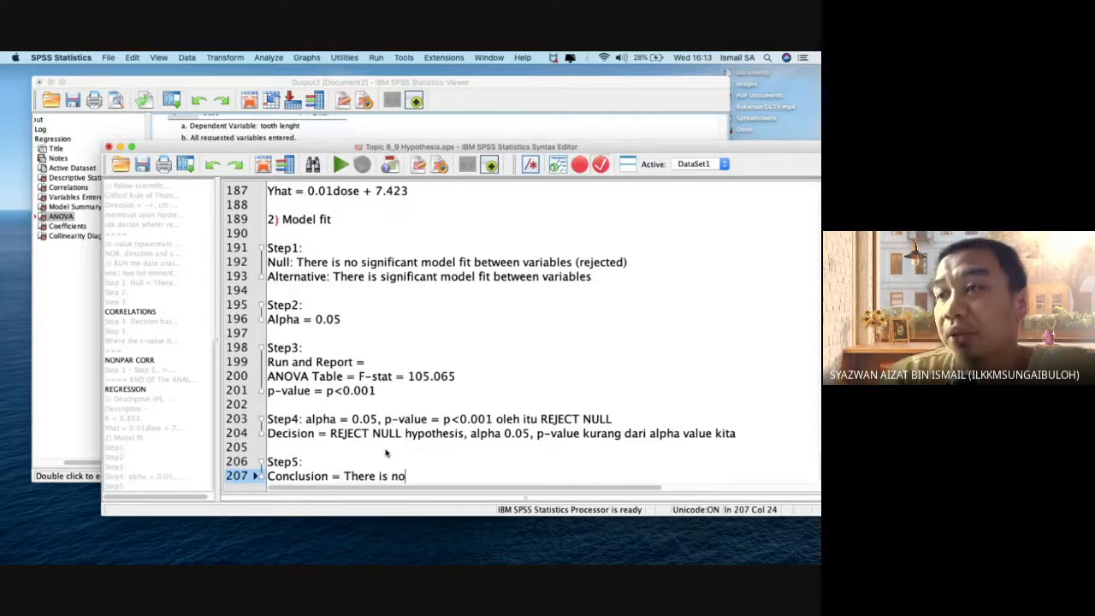
pyautogui.press('BackSpace')
pyautogui.press('BackSpace')
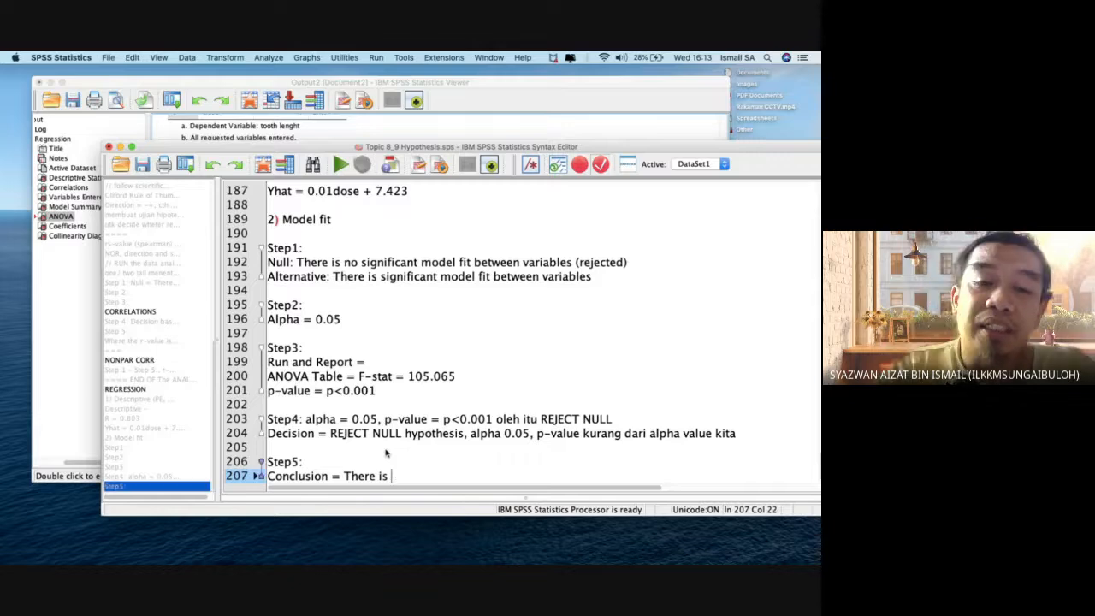
pyautogui.write('statistica')
pyautogui.press('BackSpace')
pyautogui.press('BackSpace')
pyautogui.press('BackSpace')
pyautogui.press('BackSpace')
pyautogui.press('BackSpace')
pyautogui.press('BackSpace')
pyautogui.press('BackSpace')
pyautogui.press('BackSpace')
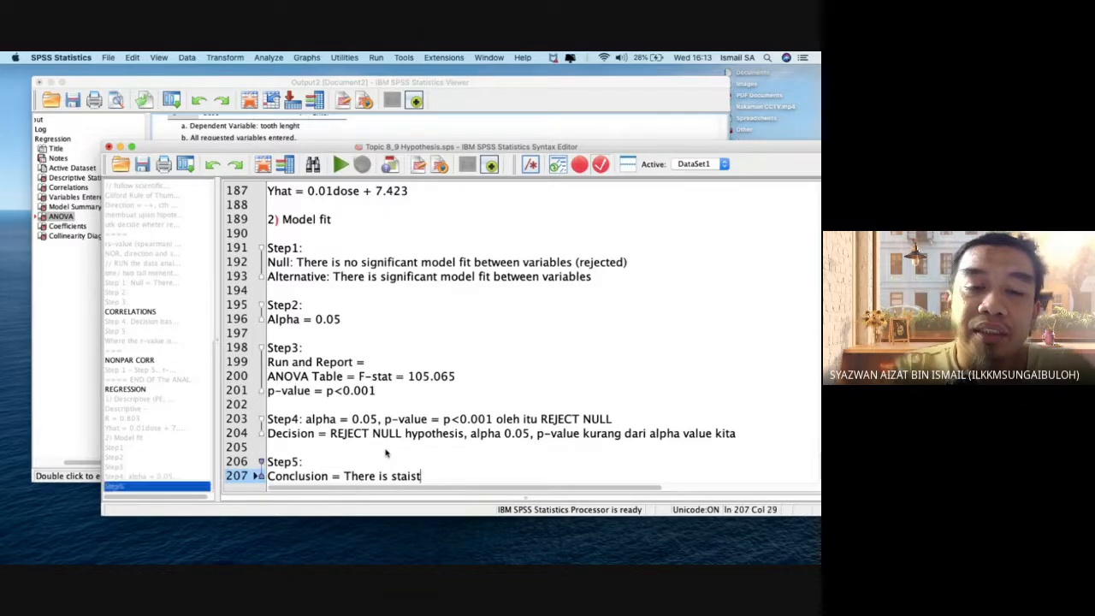
pyautogui.press('BackSpace')
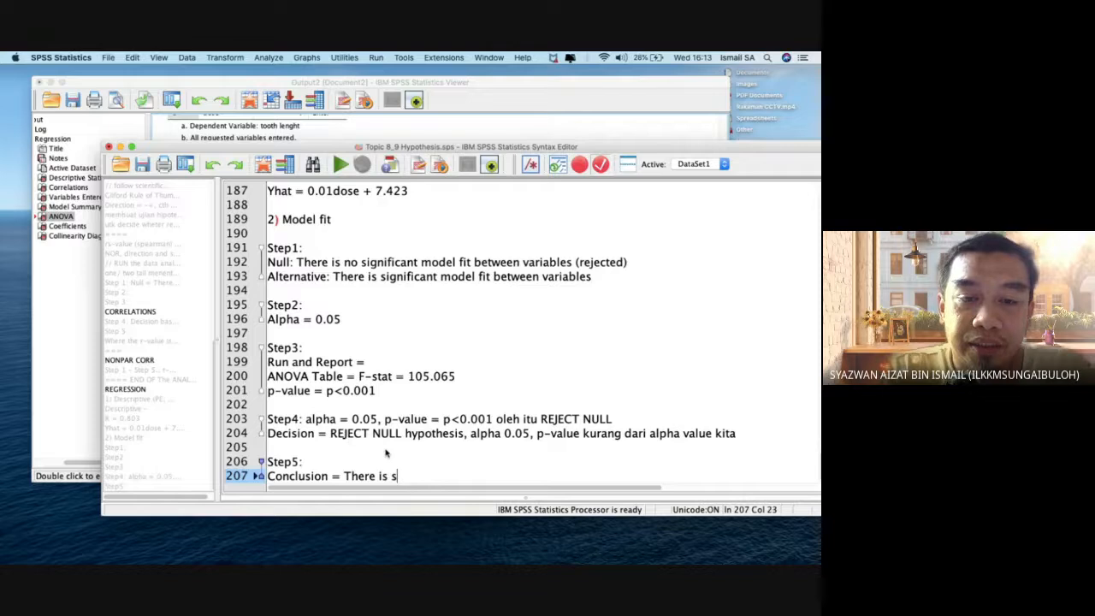
pyautogui.write('tat')
pyautogui.press('BackSpace')
pyautogui.press('BackSpace')
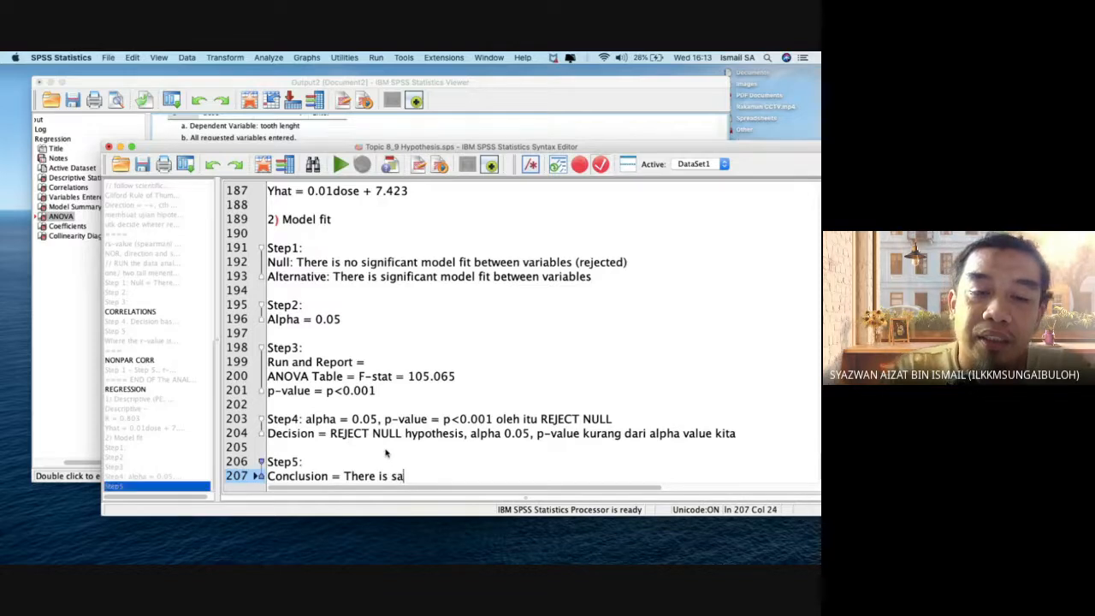
pyautogui.press('BackSpace')
pyautogui.write('tatist')
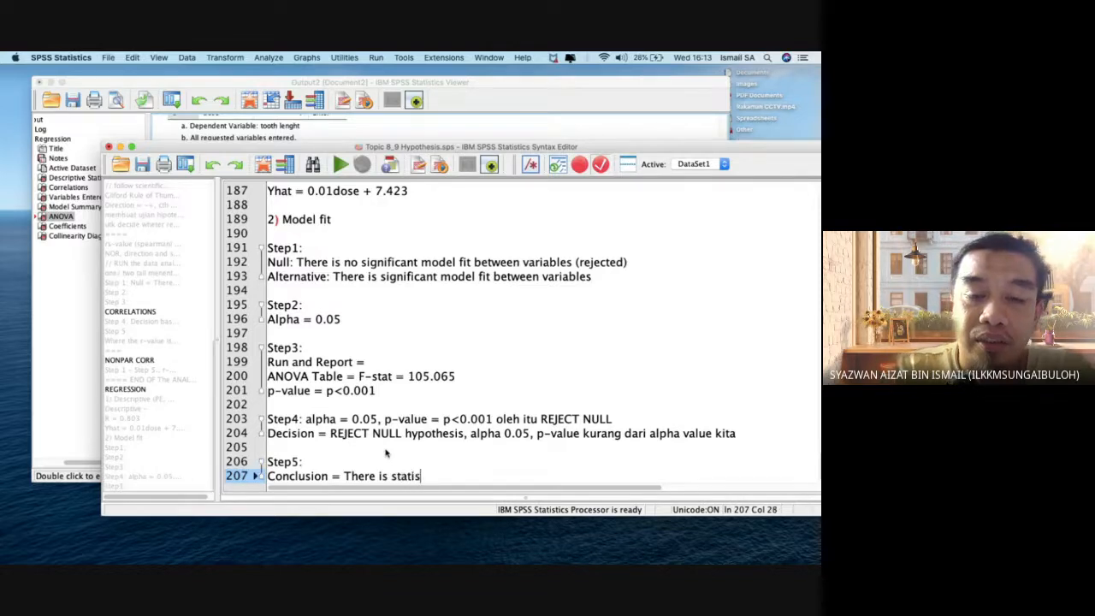
pyautogui.press('BackSpace')
pyautogui.write('ic')
pyautogui.press('BackSpace')
pyautogui.press('BackSpace')
pyautogui.press('BackSpace')
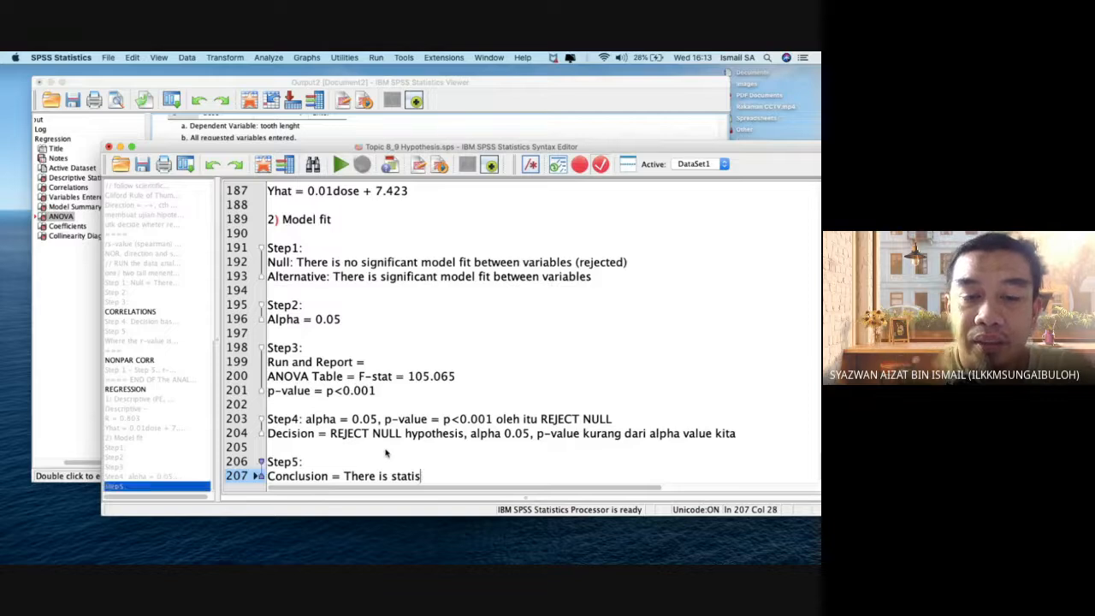
pyautogui.write('stically')
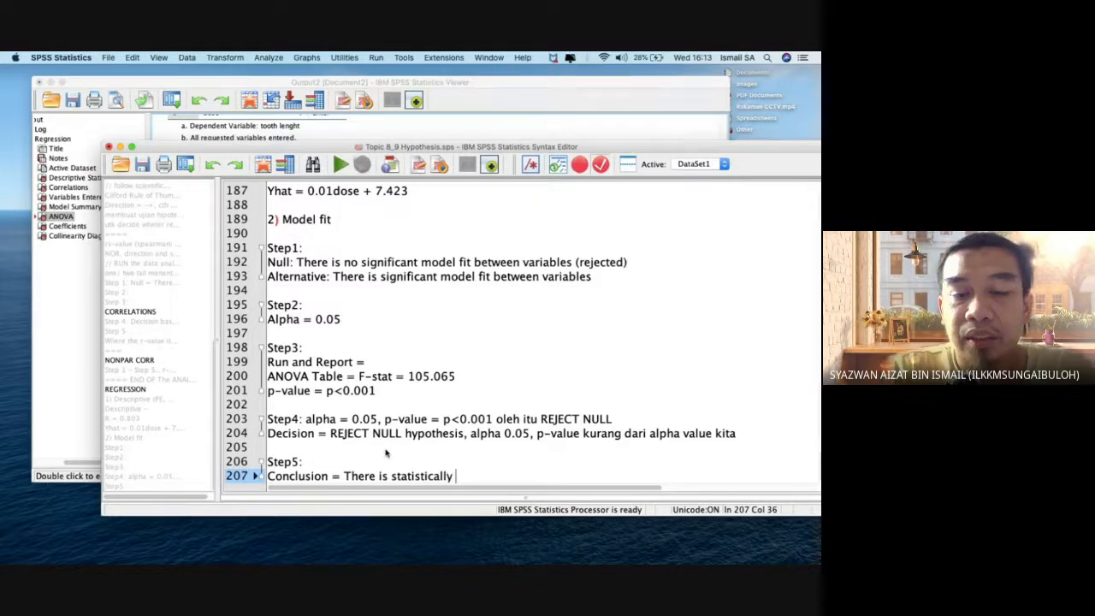
pyautogui.write(' sig')
pyautogui.press('BackSpace')
pyautogui.write('ignific')
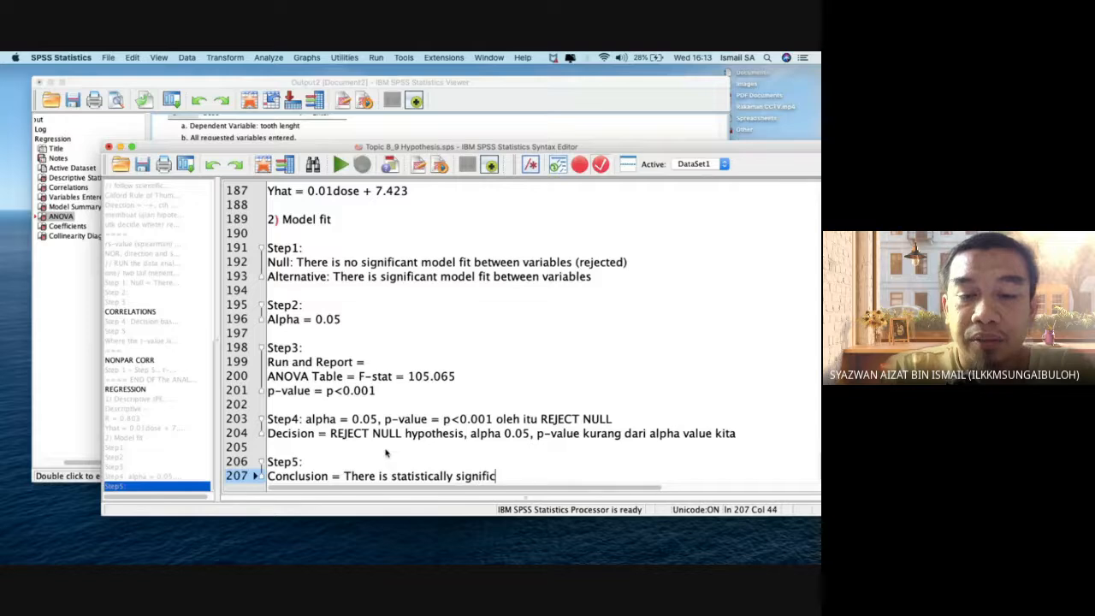
pyautogui.write('ant model betwee')
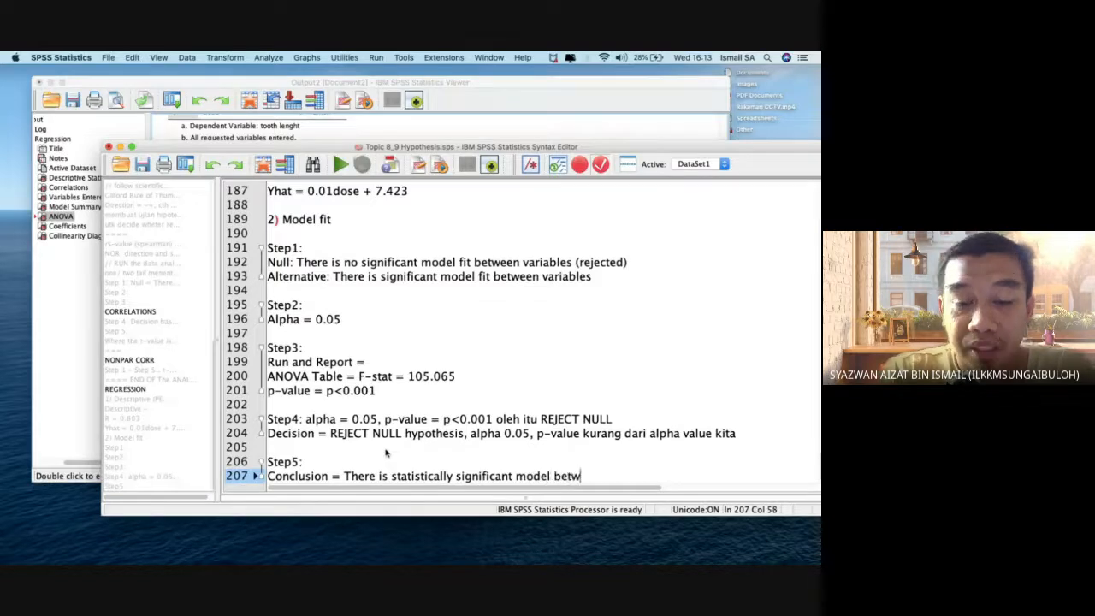
pyautogui.press('BackSpace')
pyautogui.press('BackSpace')
pyautogui.press('BackSpace')
pyautogui.press('BackSpace')
pyautogui.press('BackSpace')
pyautogui.press('BackSpace')
pyautogui.write('f')
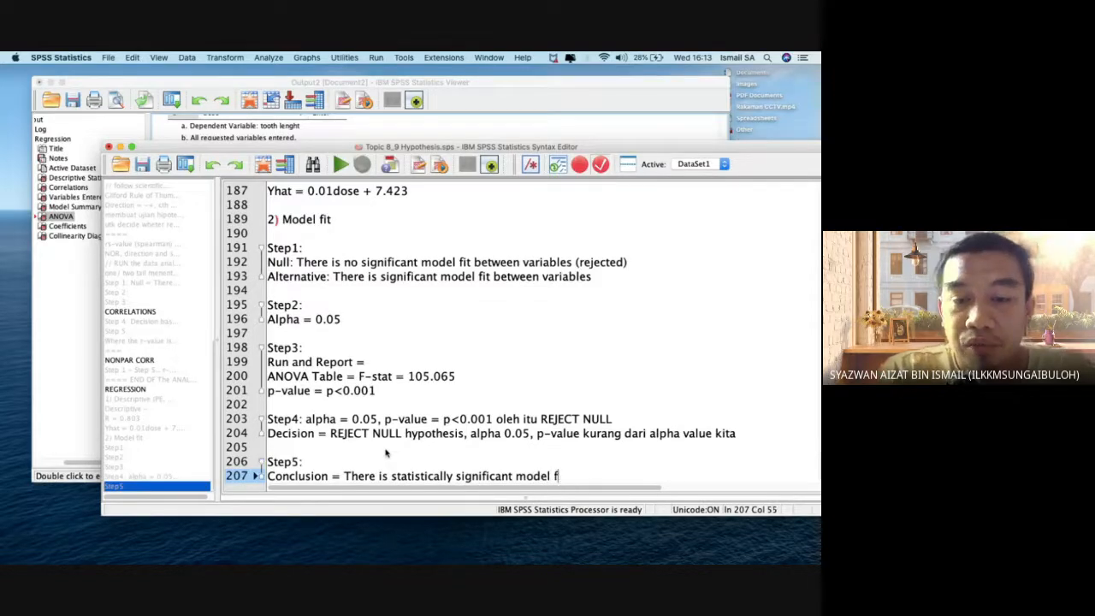
pyautogui.write('it between')
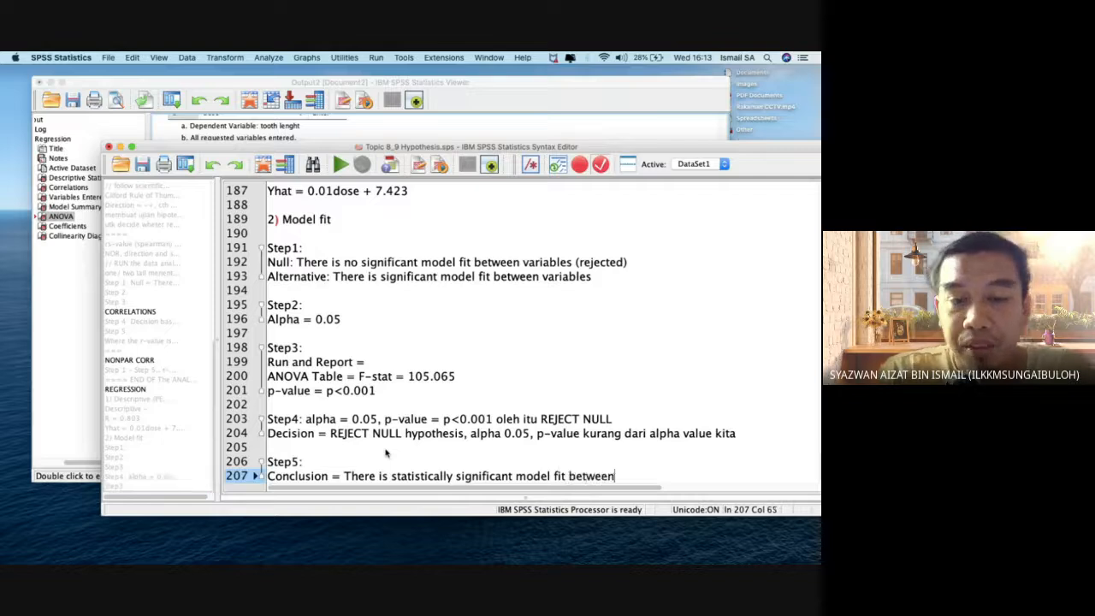
pyautogui.write(' x and y. ')
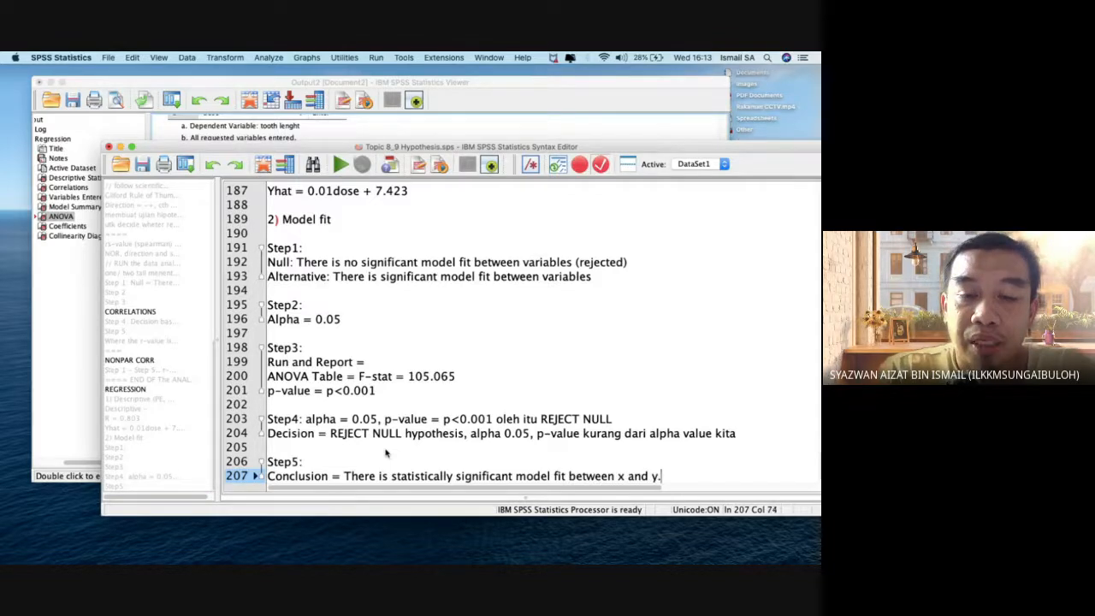
pyautogui.write('Where')
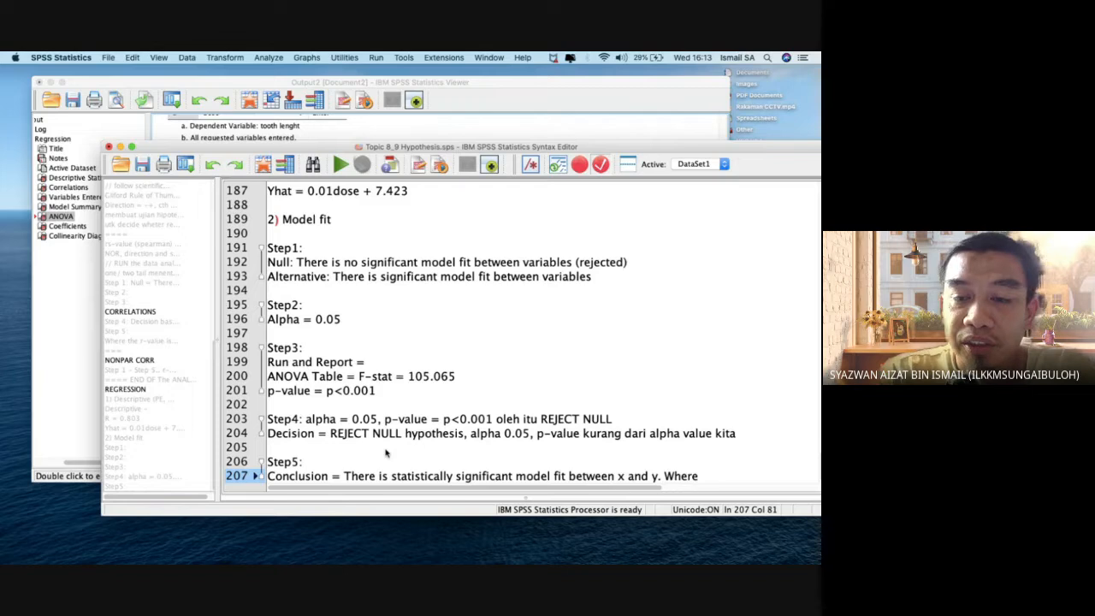
pyautogui.write(' F-stat =')
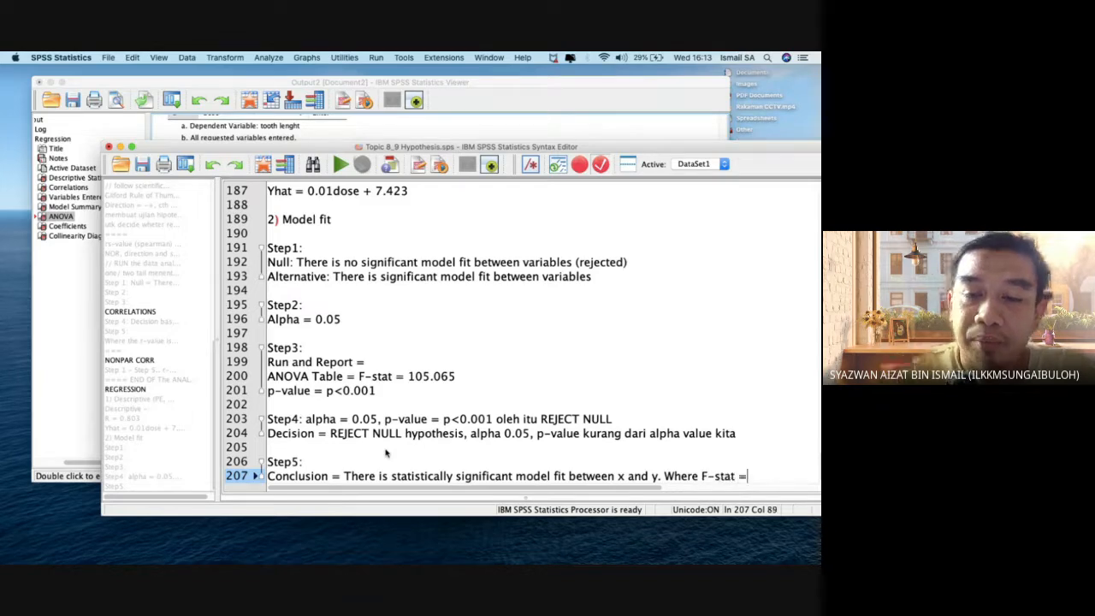
pyautogui.write(' 105.')
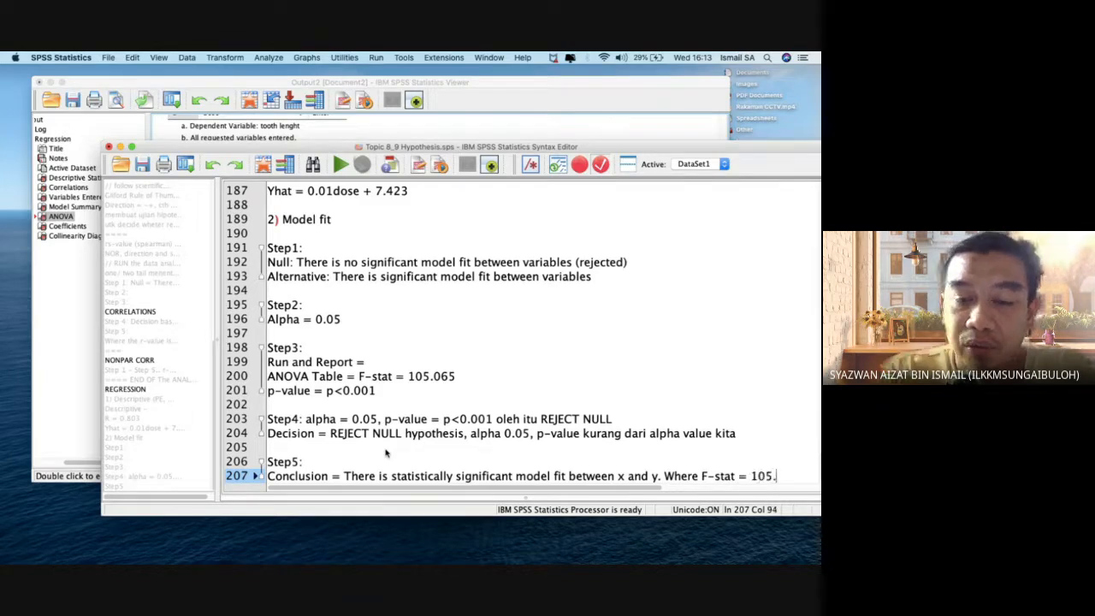
pyautogui.write('065 and the ')
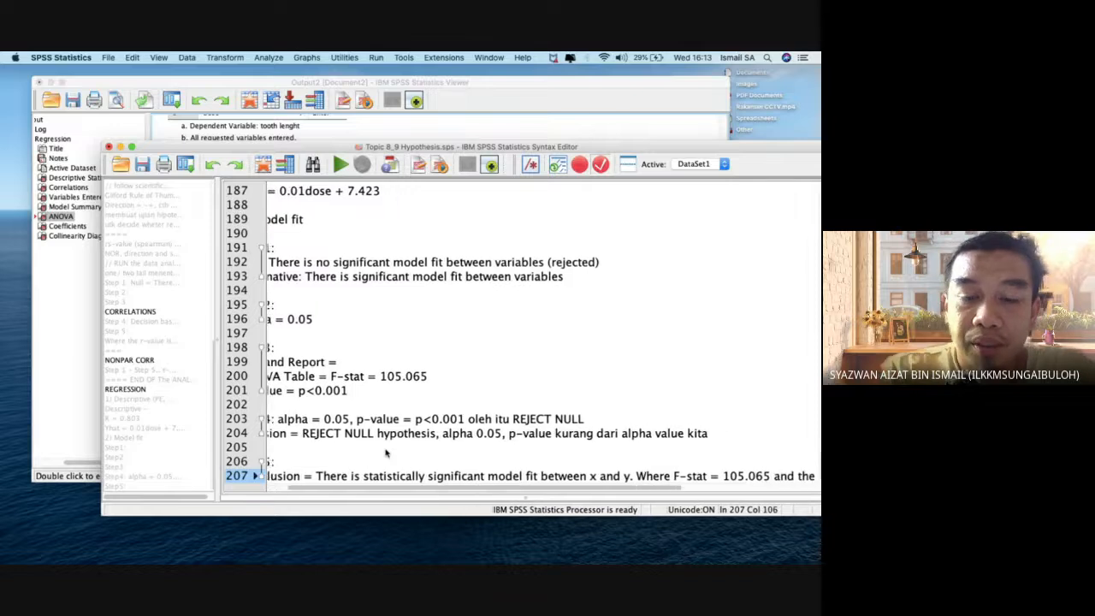
pyautogui.write('p-value')
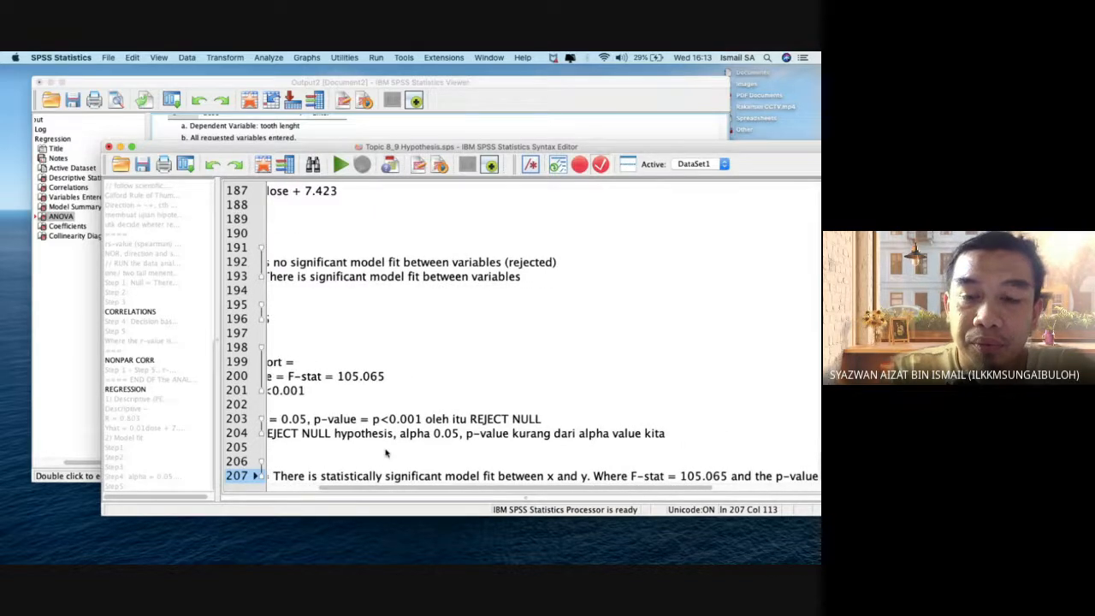
# - Continue the conclusion with '= p<0.001. The model shows the x able to fit with the y.'
pyautogui.press('Return')
pyautogui.write('= p<0.')
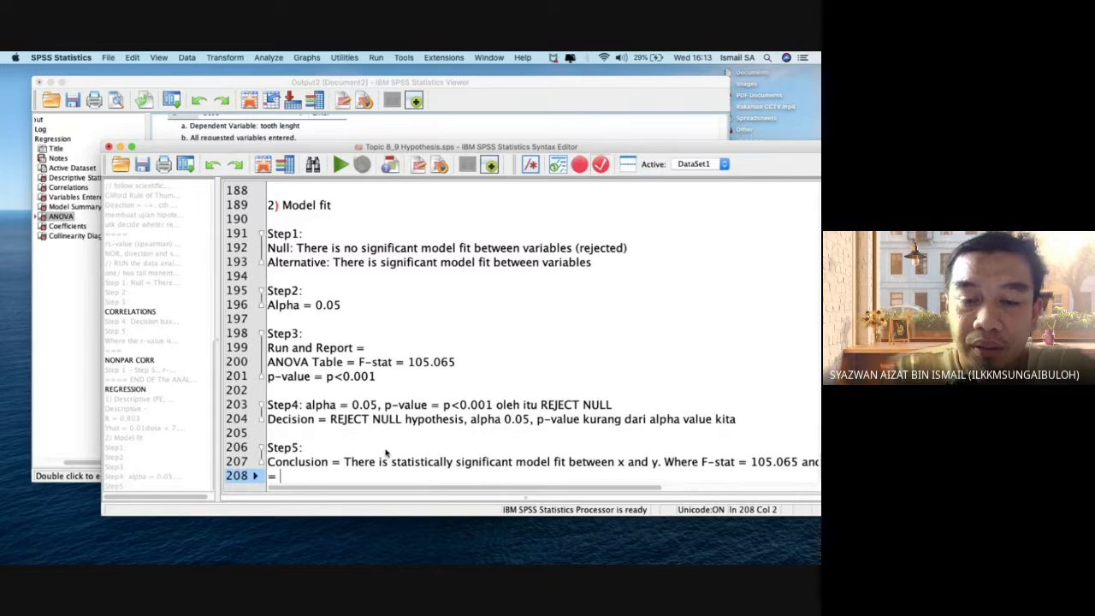
pyautogui.write('001. ')
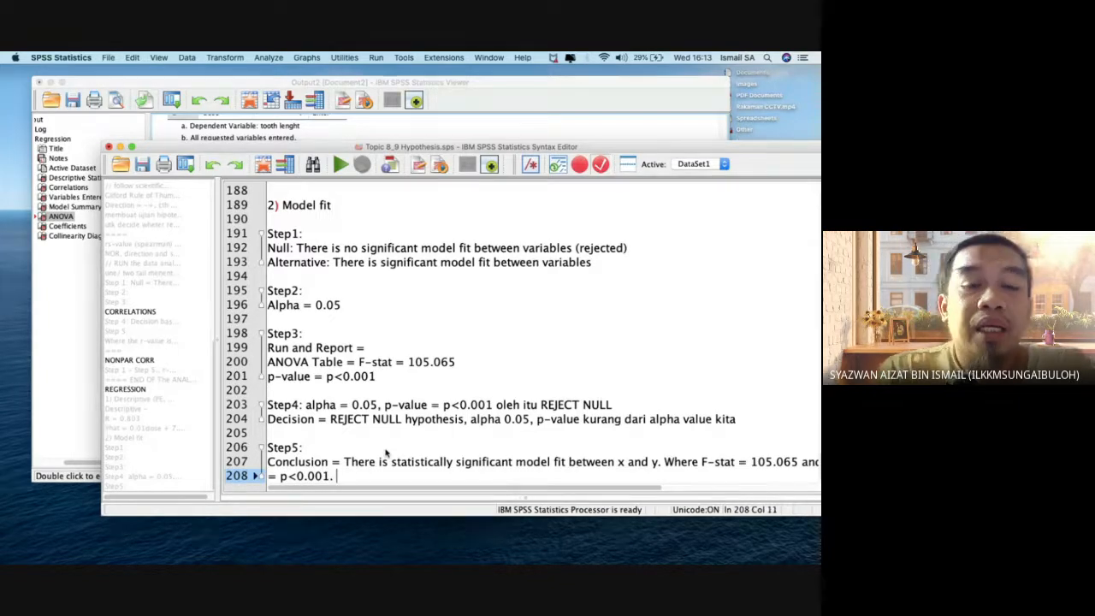
pyautogui.write('The ')
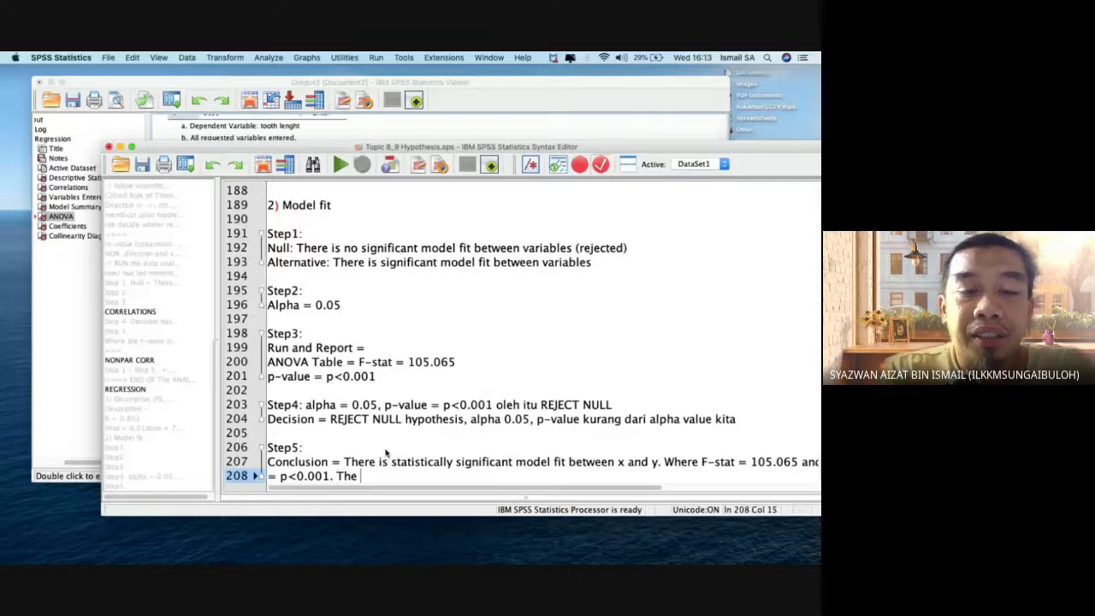
pyautogui.write('model shows t')
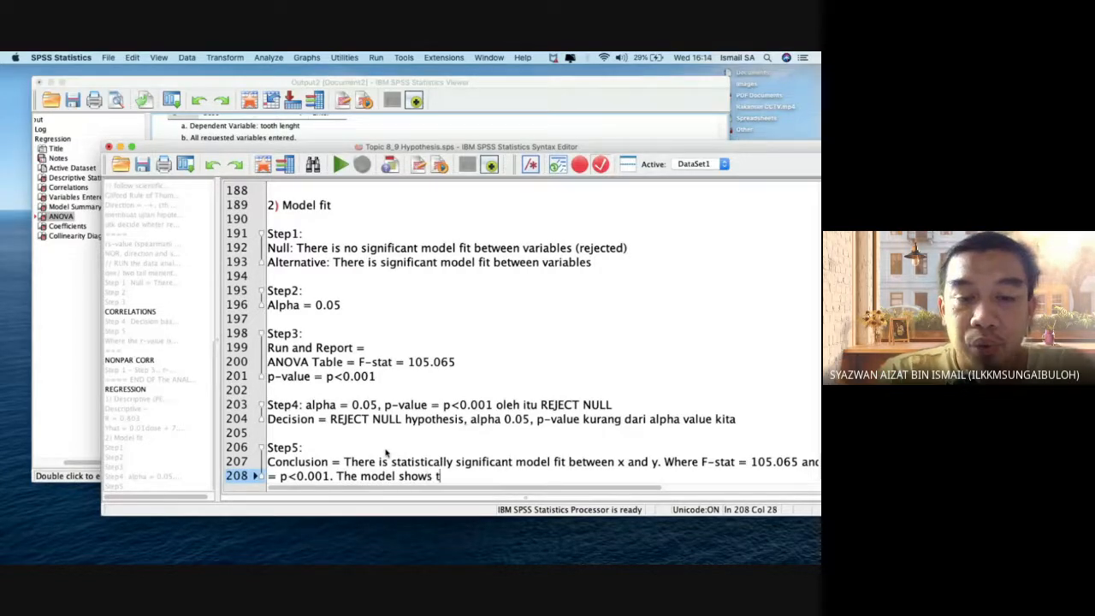
pyautogui.write('he ')
pyautogui.write('x a')
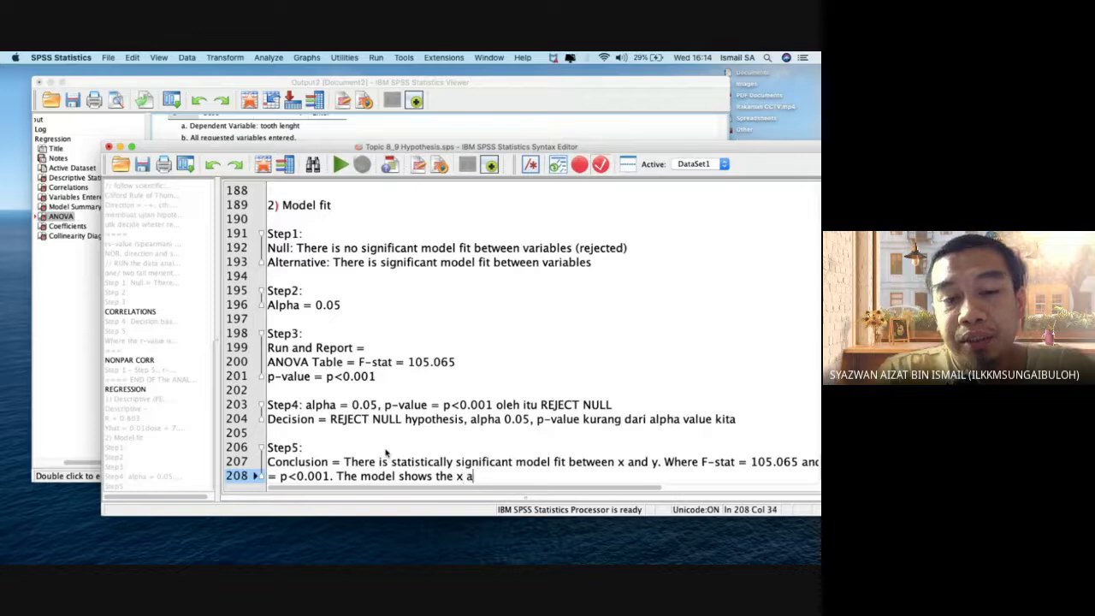
pyautogui.write('ble to fit')
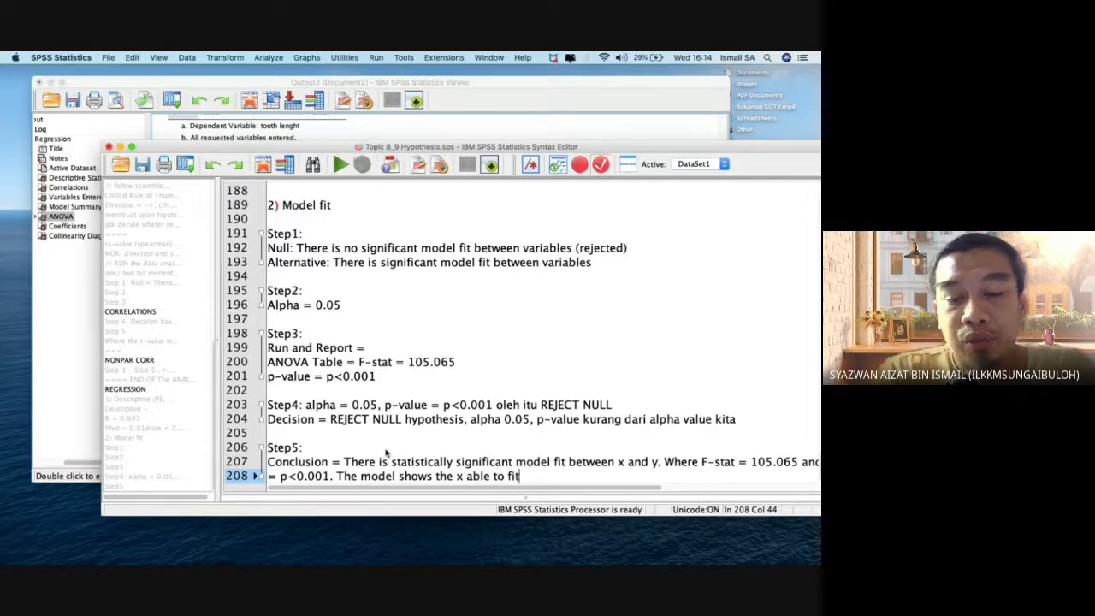
pyautogui.write(' with the y')
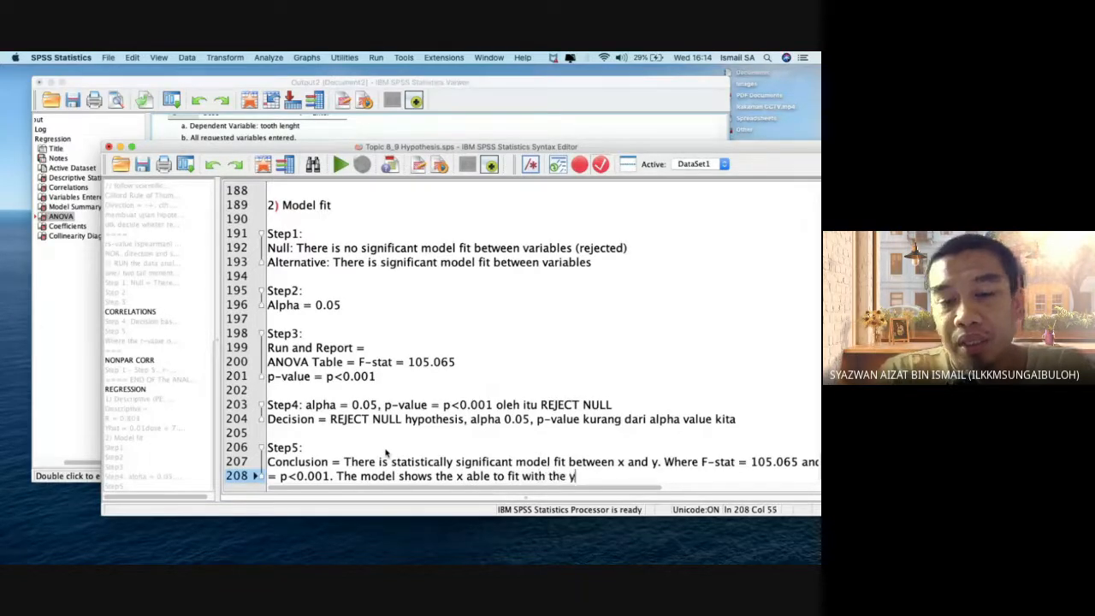
pyautogui.write('.')
pyautogui.press('Return')
pyautogui.press('Return')
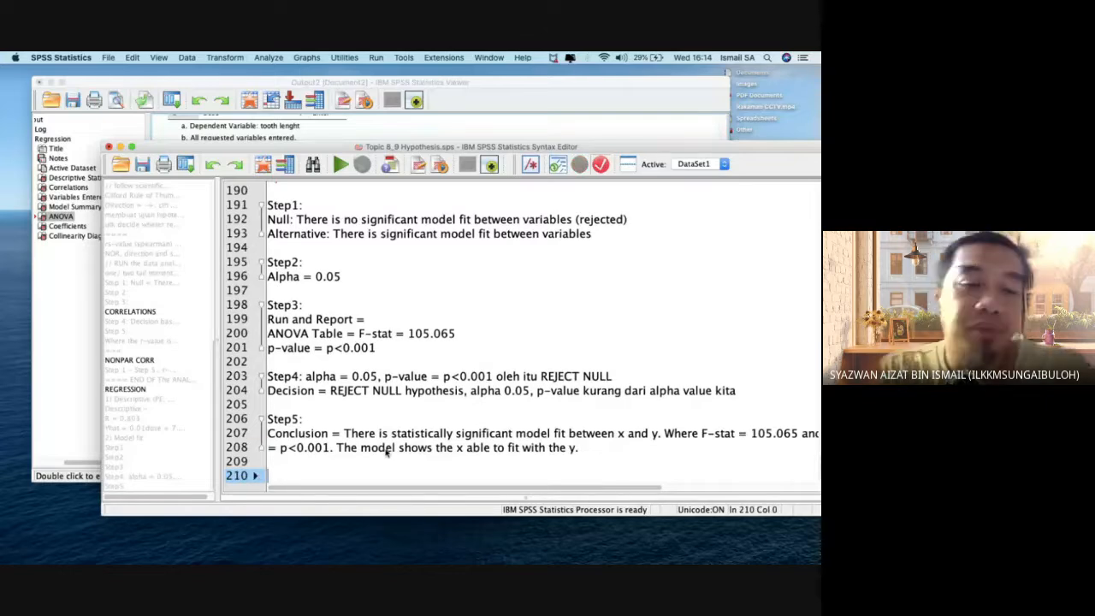
# - Type a ==== separator followed by the 'Significant predictor' heading
pyautogui.write('====')
pyautogui.press('Return')
pyautogui.press('Return')
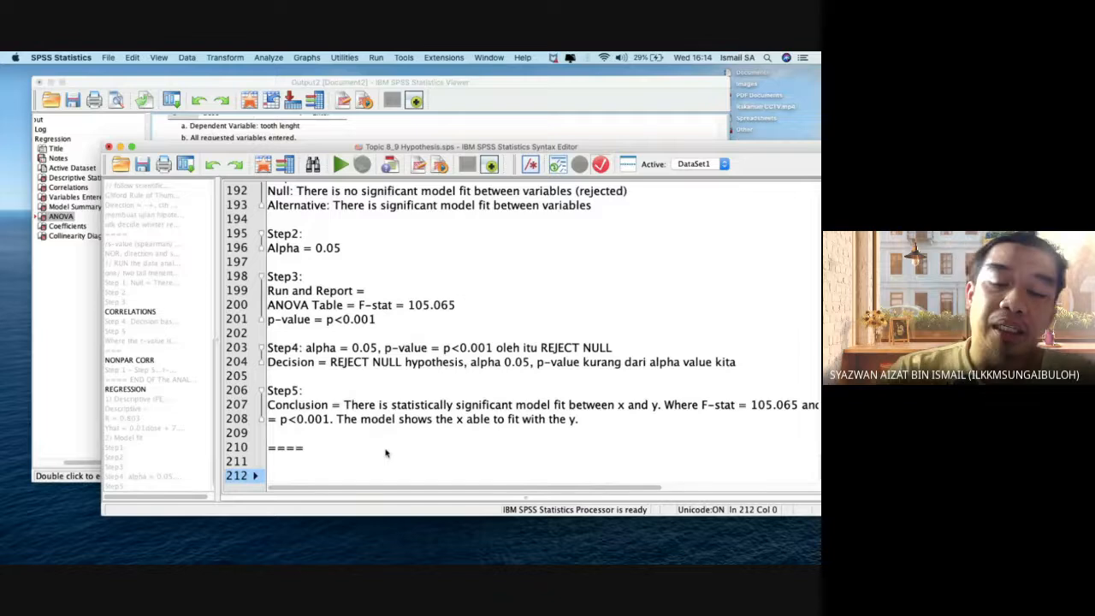
pyautogui.write('Significa')
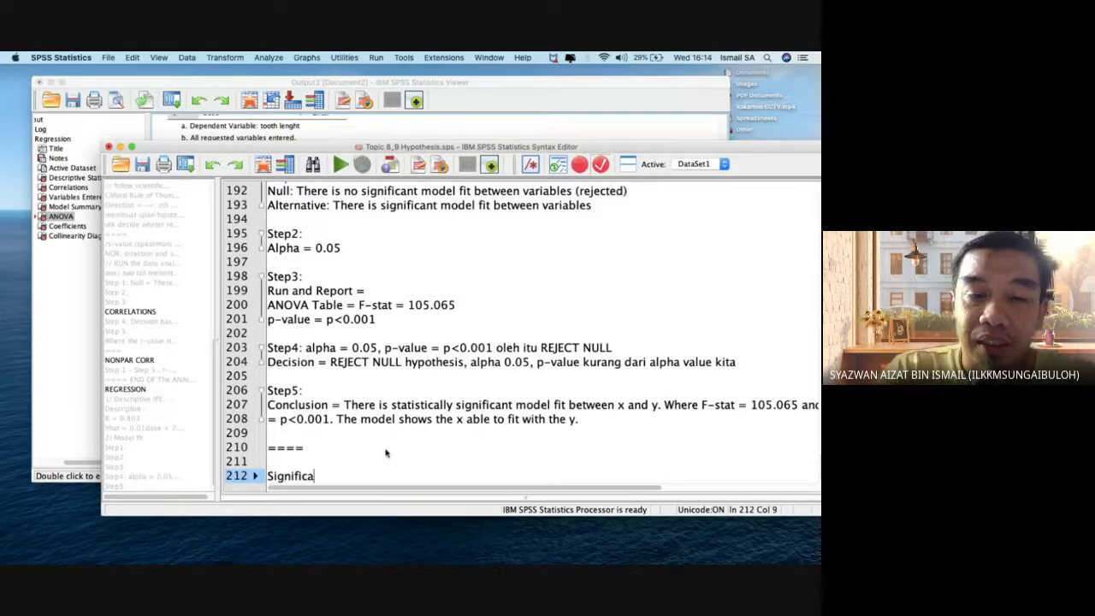
pyautogui.press('BackSpace')
pyautogui.press('BackSpace')
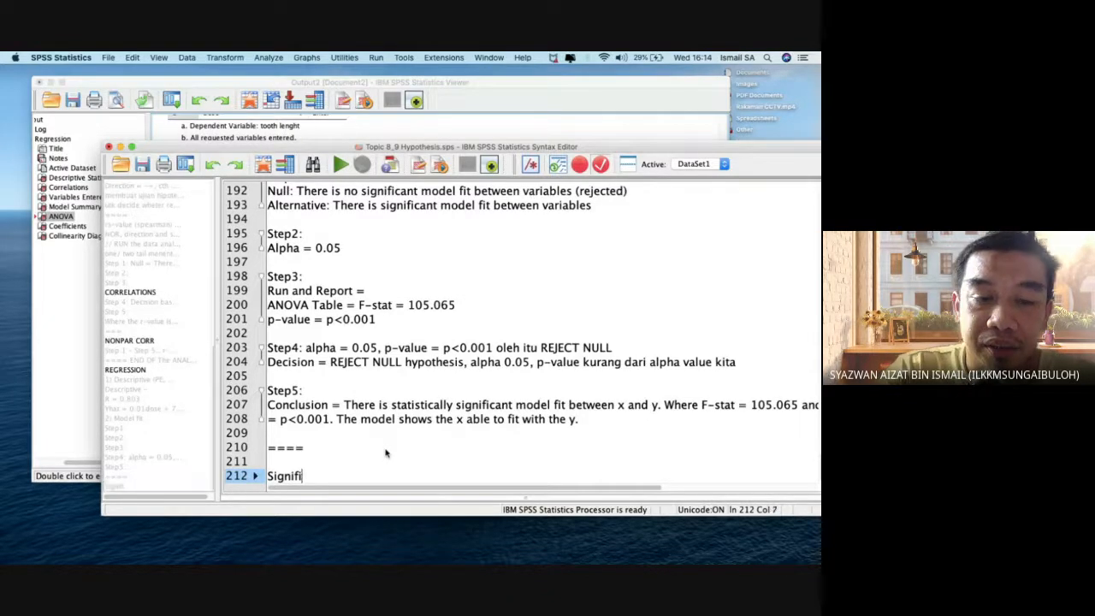
pyautogui.write('cant predictor')
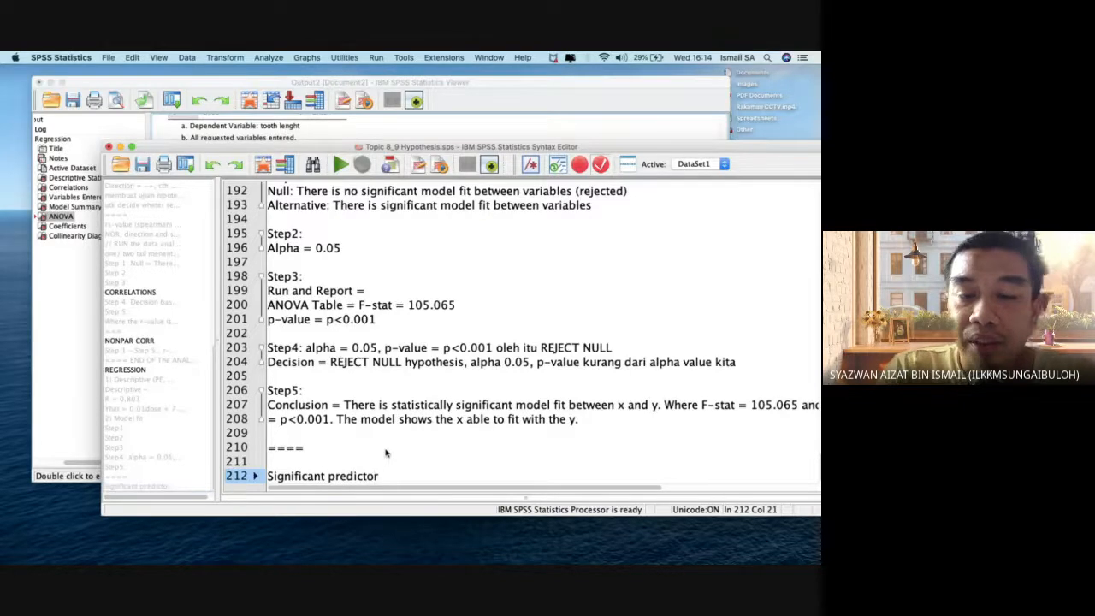
pyautogui.press('Return')
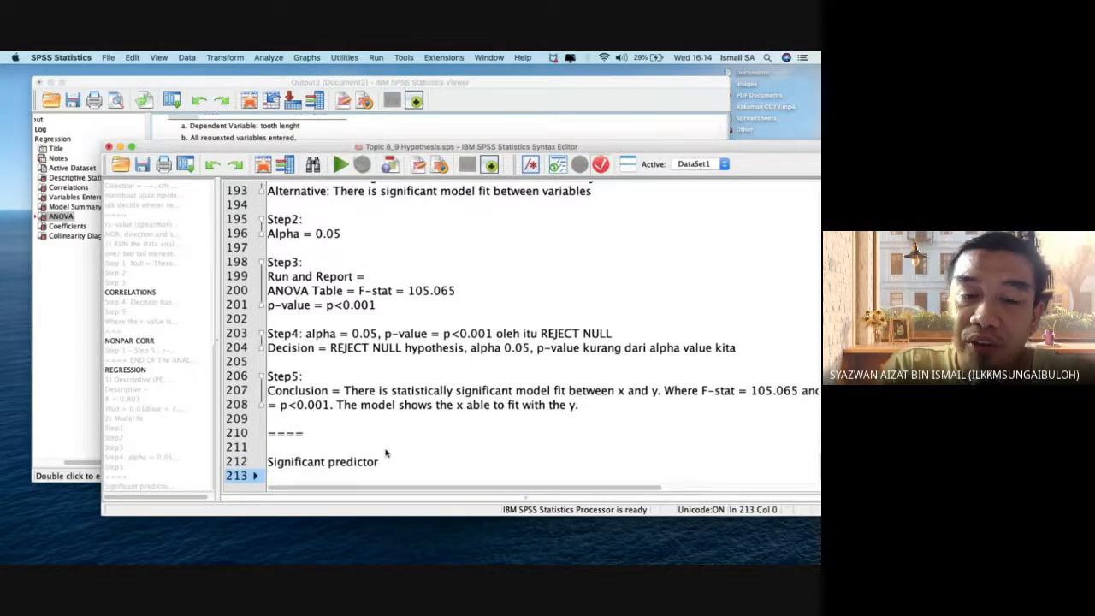
pyautogui.press('Return')
# - List empty Step1: through Step5: labels under the Significant predictor heading
pyautogui.write('St')
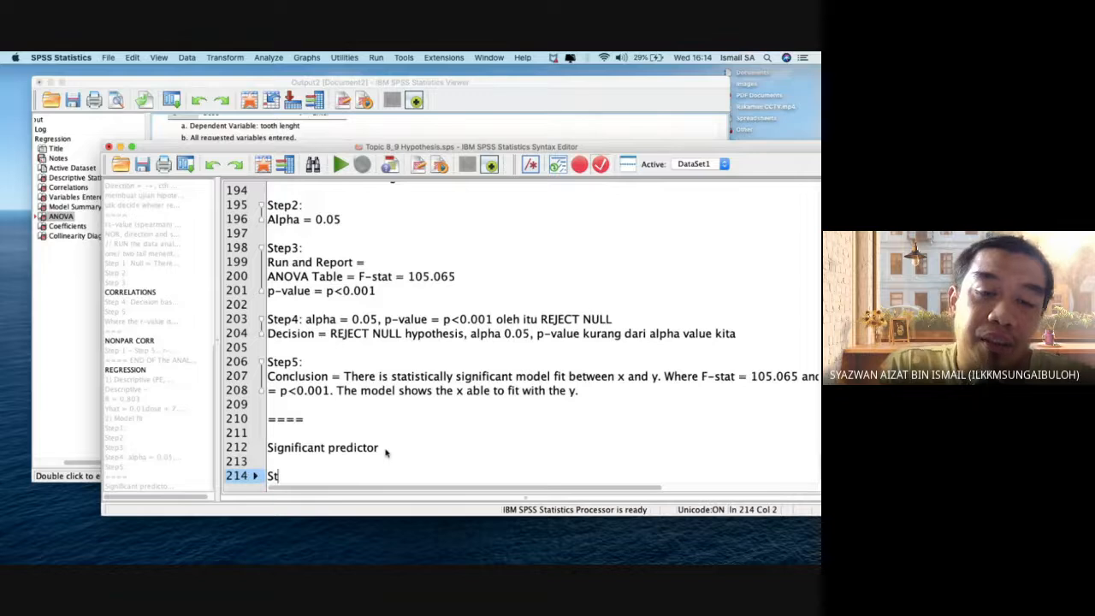
pyautogui.write('ep1:')
pyautogui.press('Return')
pyautogui.write('Step2:')
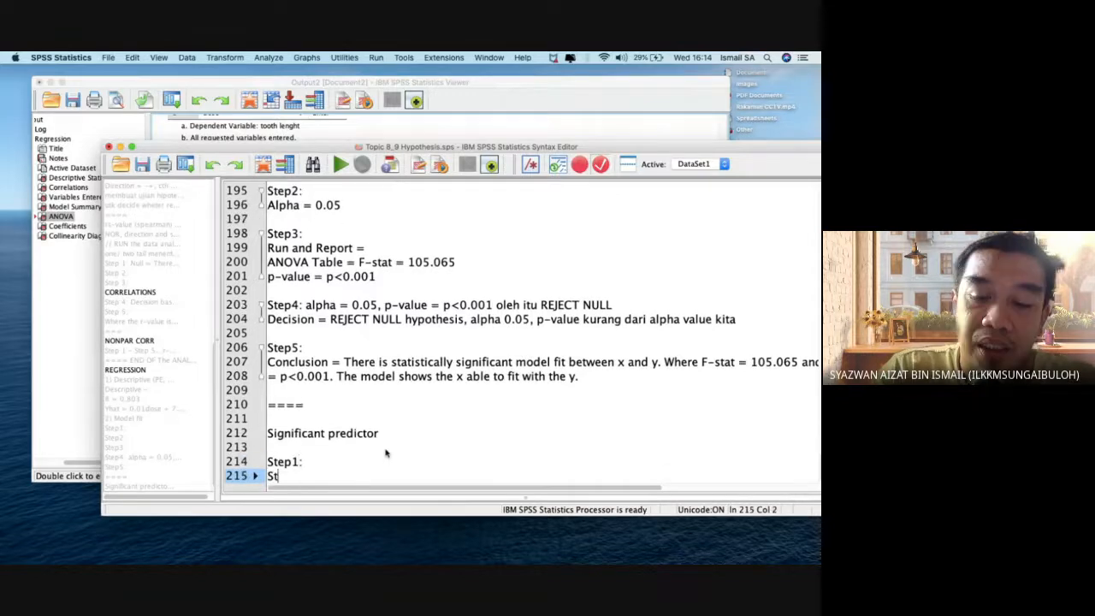
pyautogui.press('Return')
pyautogui.write('Step3')
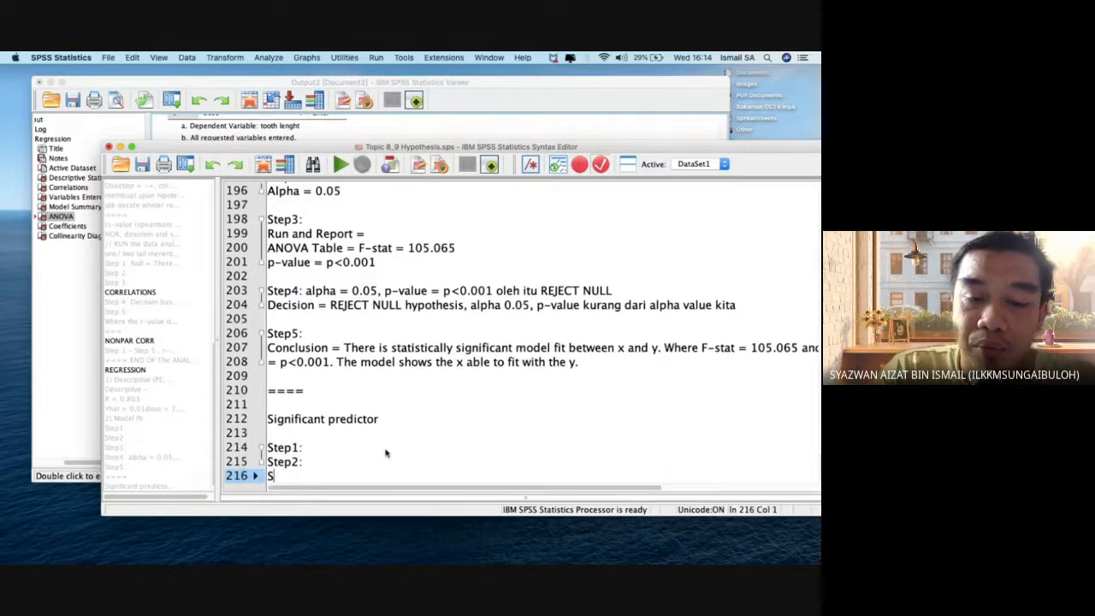
pyautogui.press('Return')
pyautogui.click(385, 454)
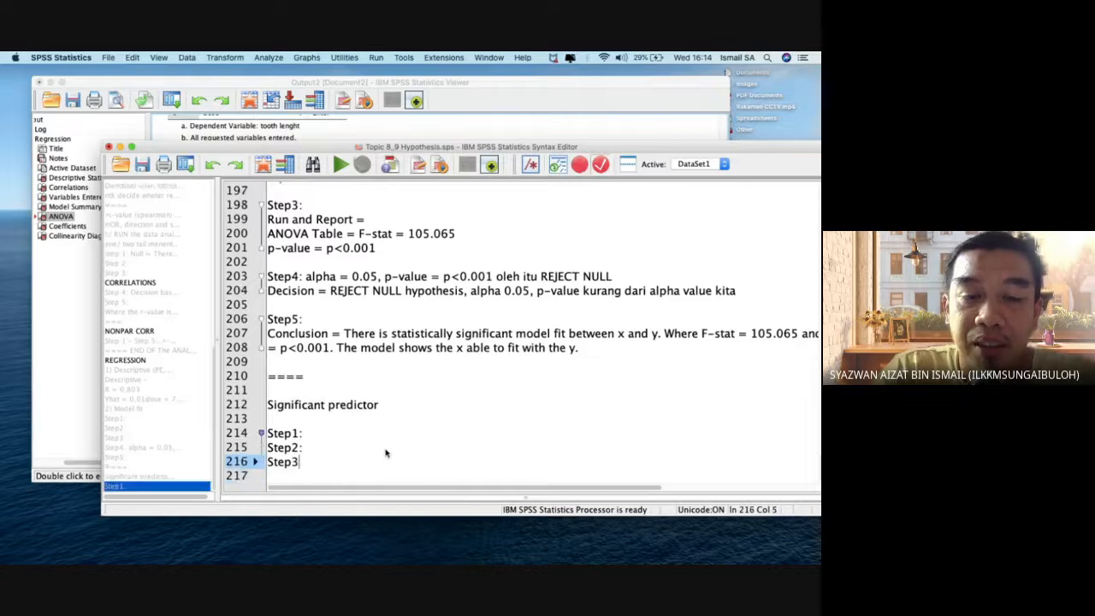
pyautogui.write(':')
pyautogui.press('Down')
pyautogui.write('Step')
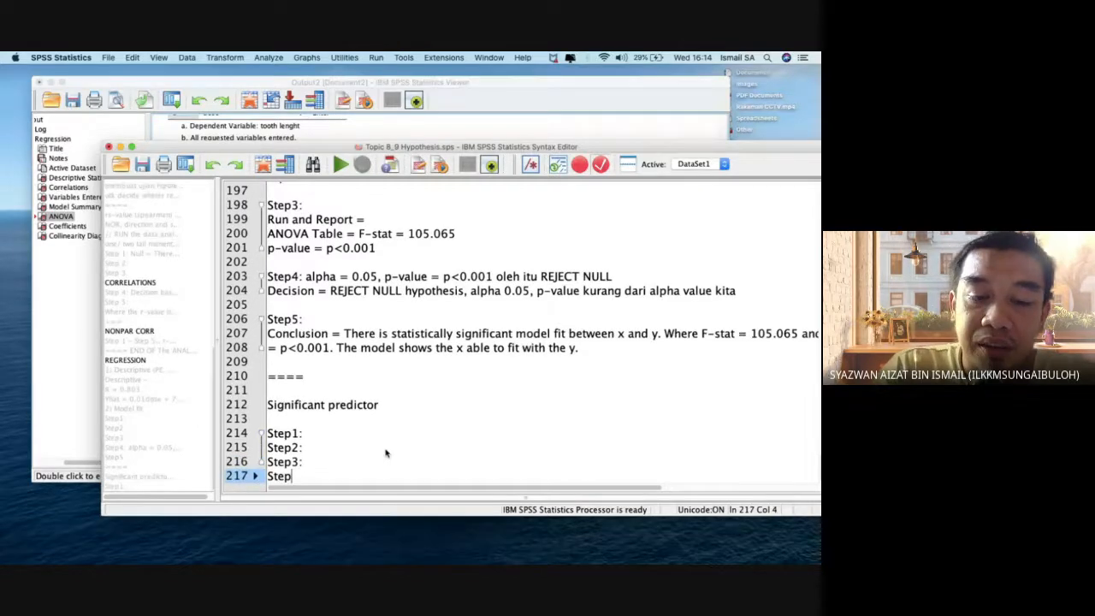
pyautogui.write('4:')
pyautogui.press('Return')
pyautogui.write('Step')
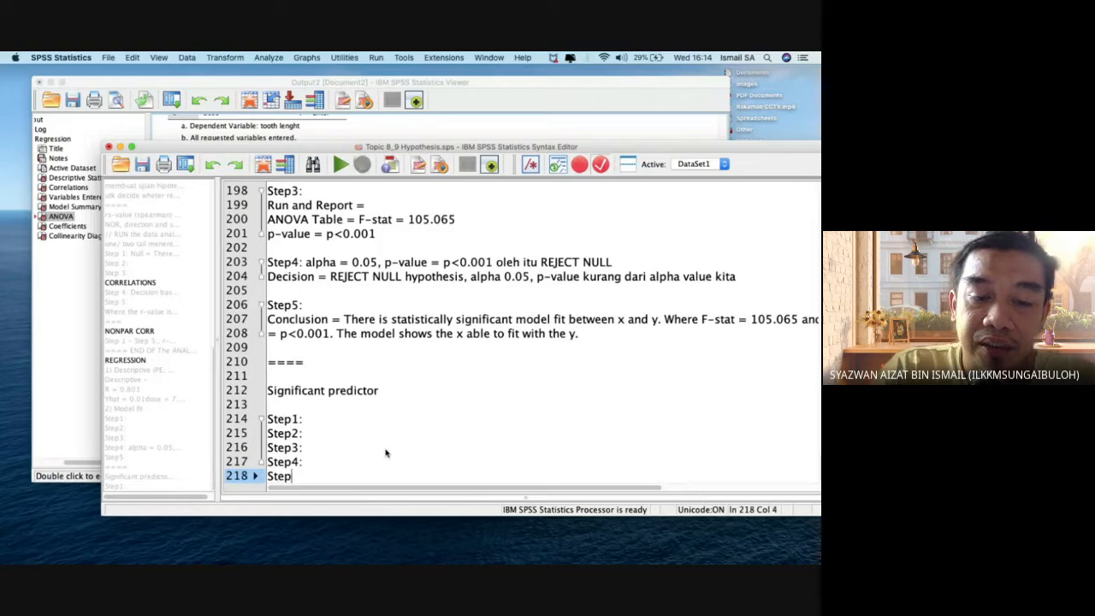
pyautogui.write('5:')
pyautogui.press('Up')
pyautogui.press('Up')
pyautogui.press('Up')
pyautogui.press('Up')
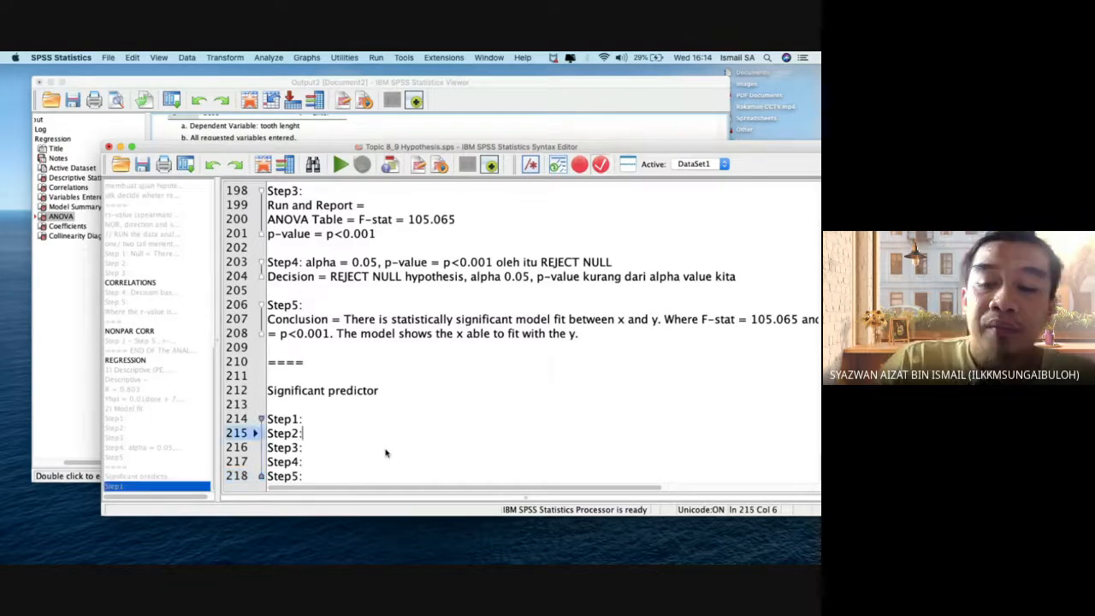
# - Under Step1, write 'There is no significant predictor of the dose with the TL' and 'There is significant predictor between dose and TL'
pyautogui.press('Return')
pyautogui.write('There')
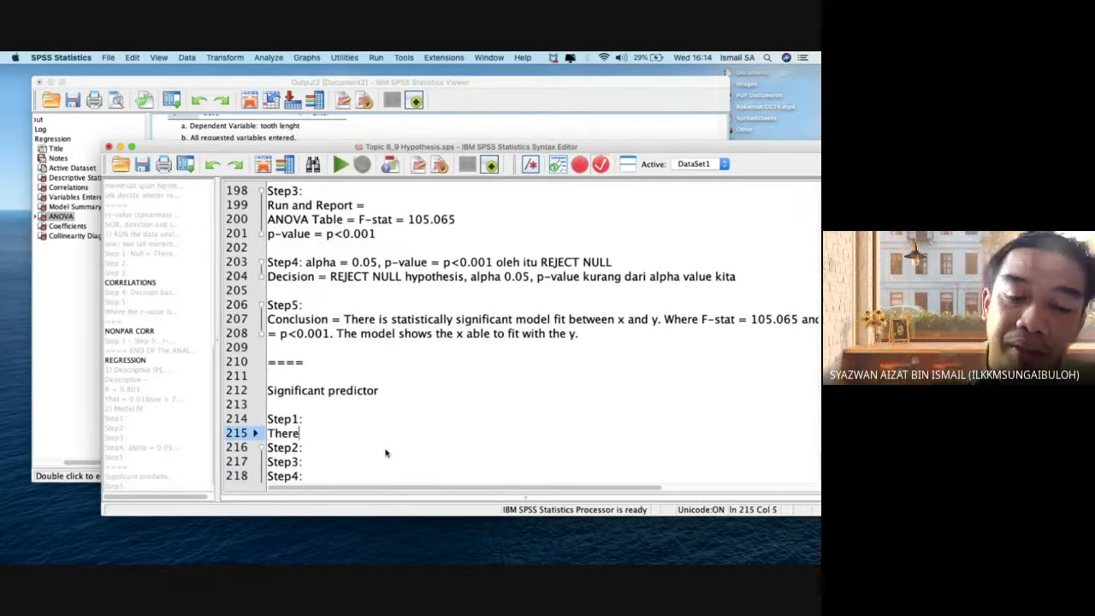
pyautogui.write(' is no signficain')
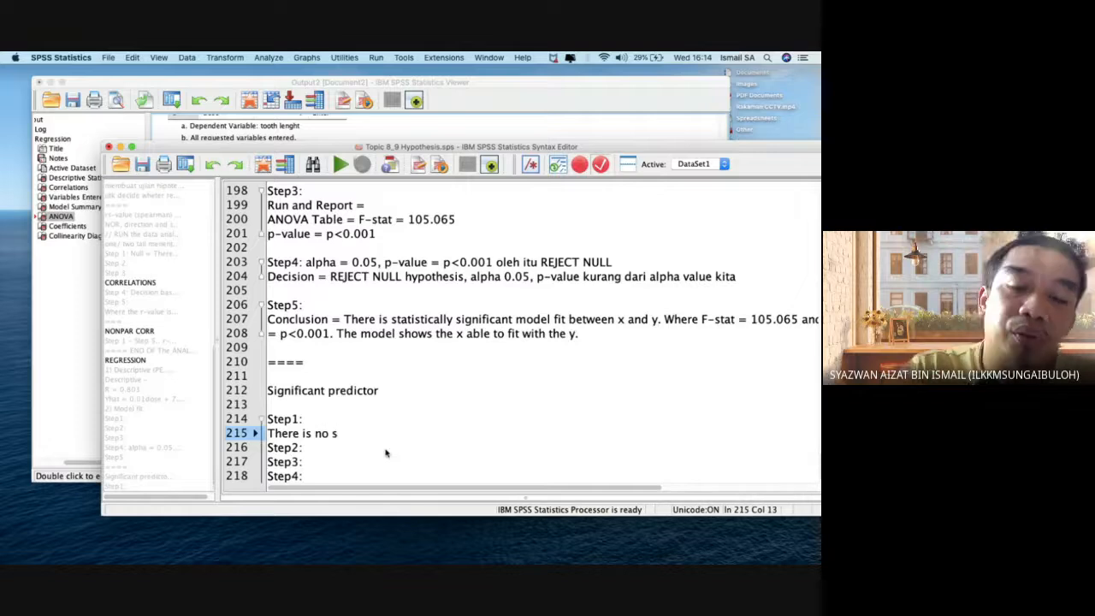
pyautogui.press('BackSpace')
pyautogui.press('BackSpace')
pyautogui.press('BackSpace')
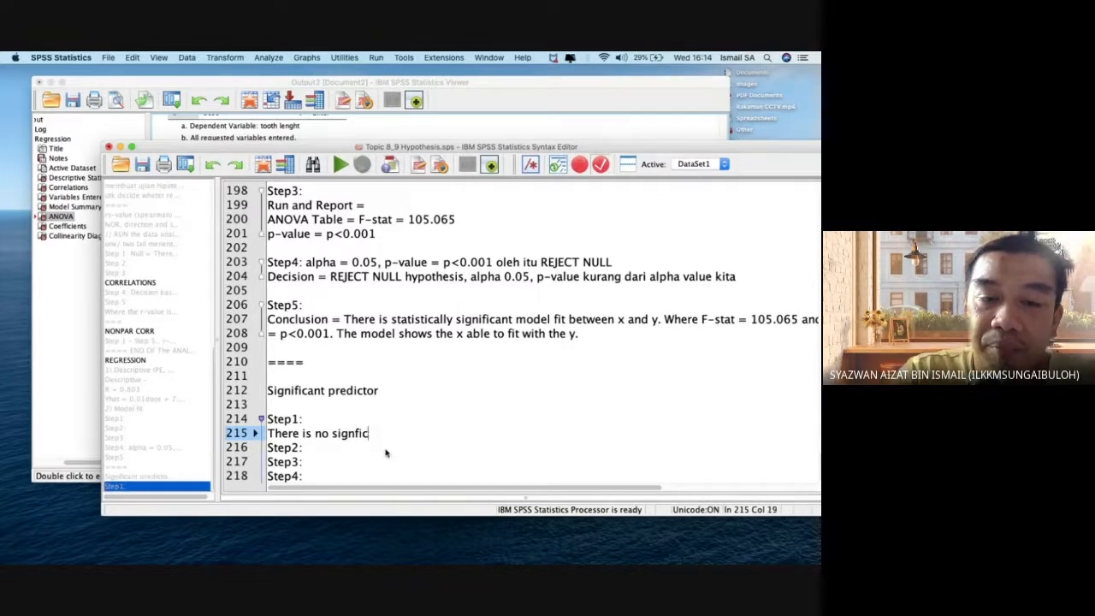
pyautogui.write('an')
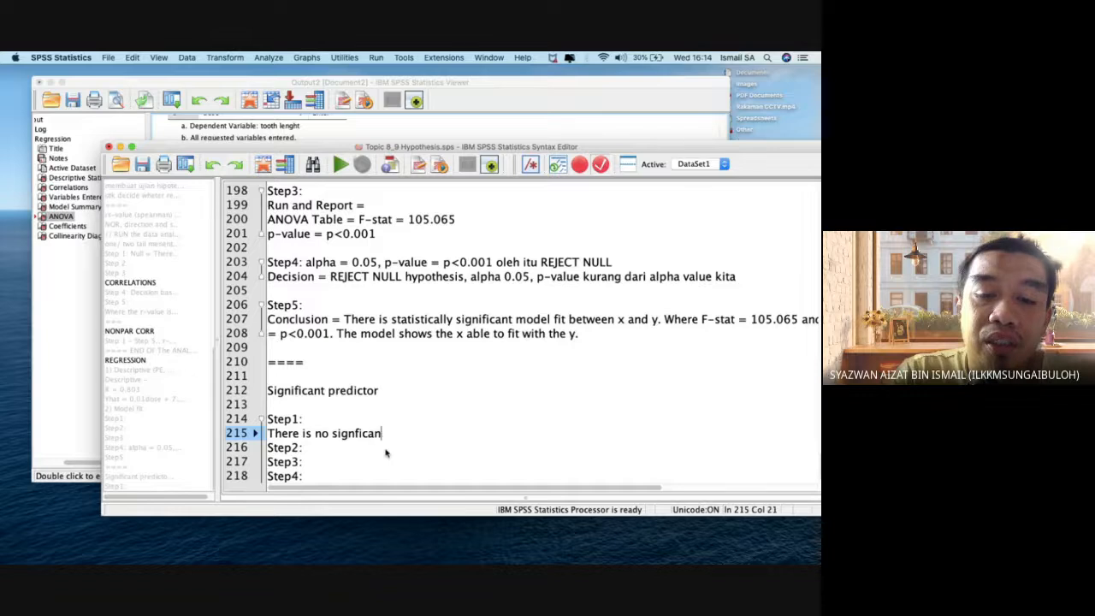
pyautogui.write('t predictor ')
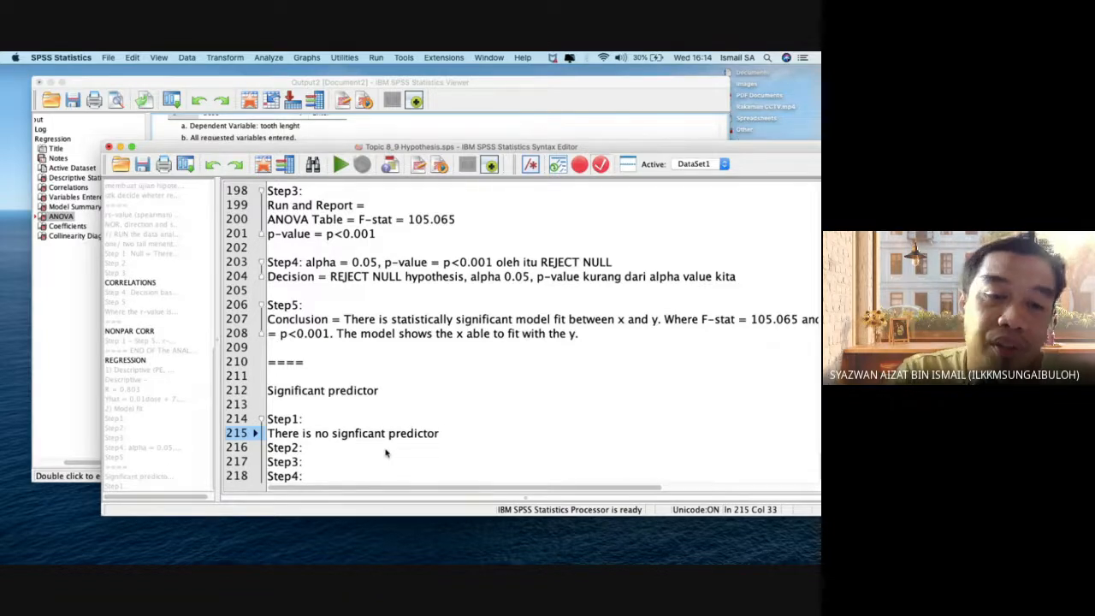
pyautogui.write('of the d')
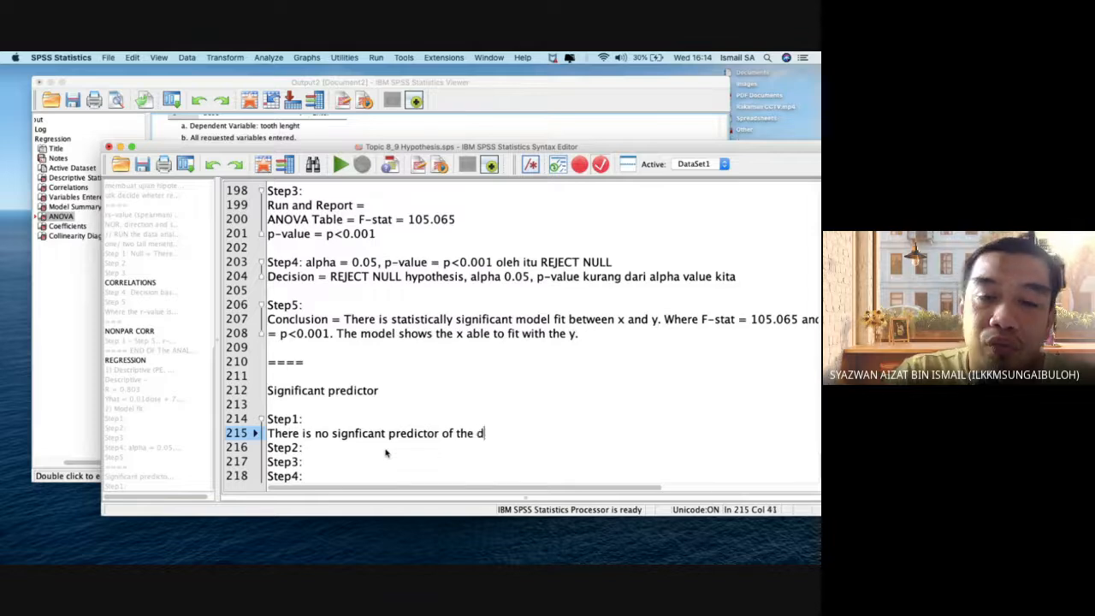
pyautogui.write('ose with the ')
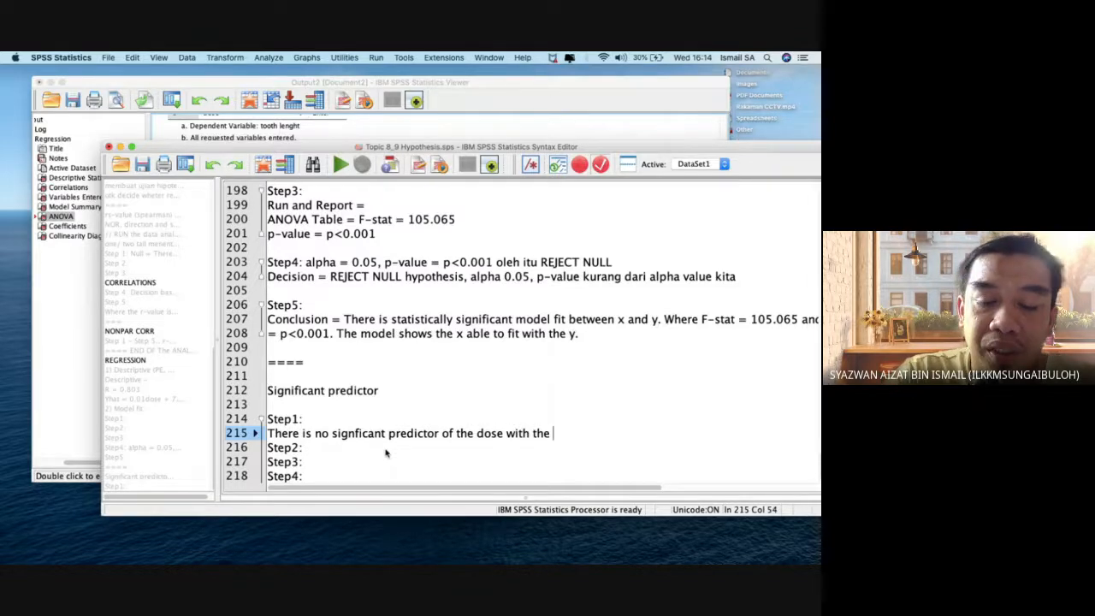
pyautogui.write('TL')
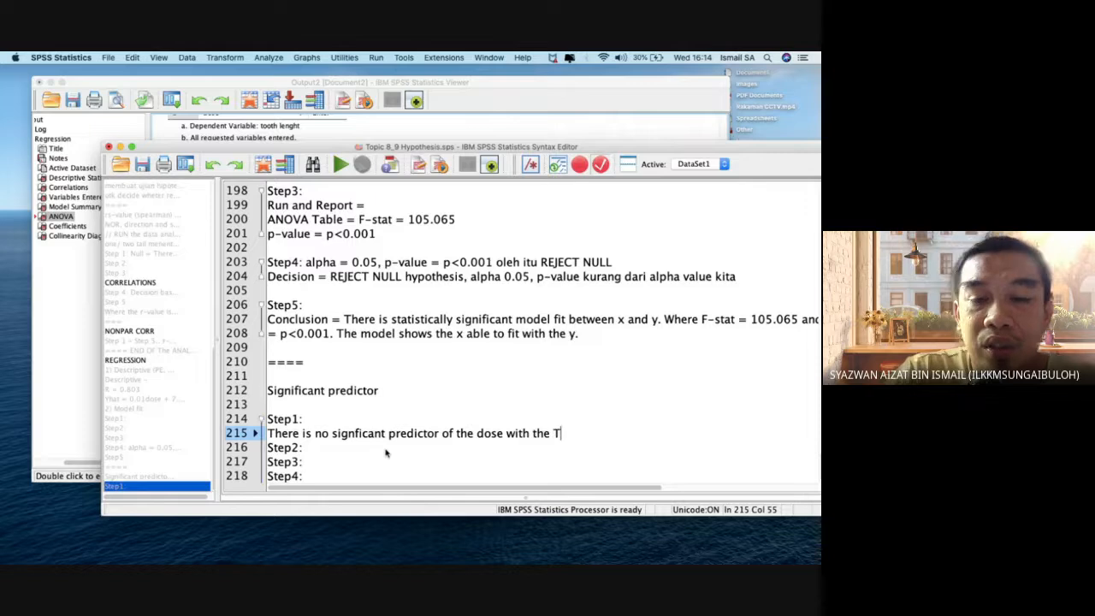
pyautogui.press('Return')
pyautogui.write('There ')
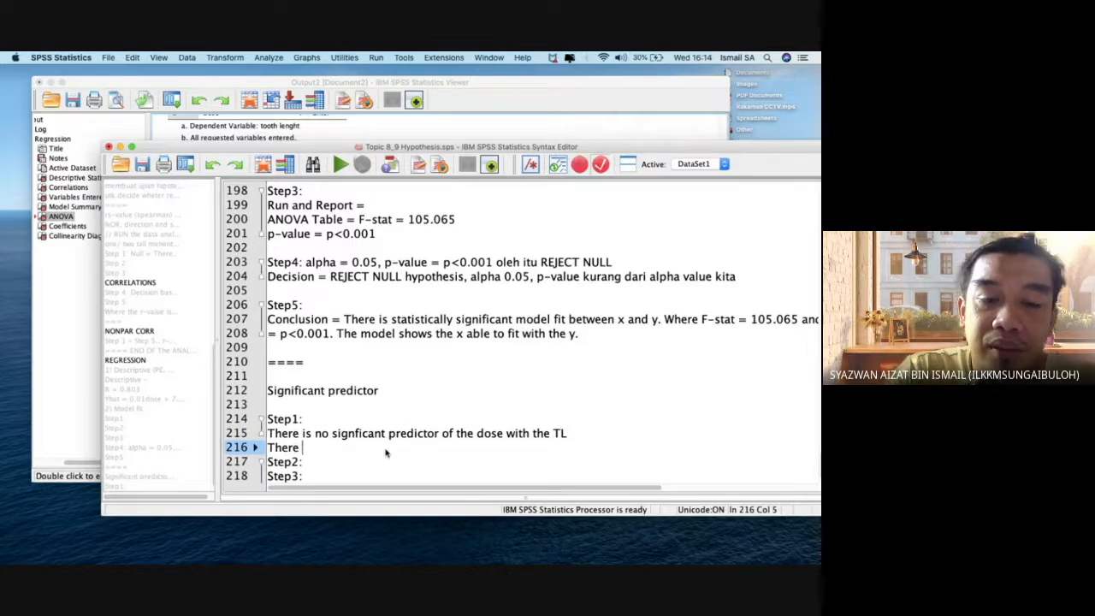
pyautogui.write('is significant')
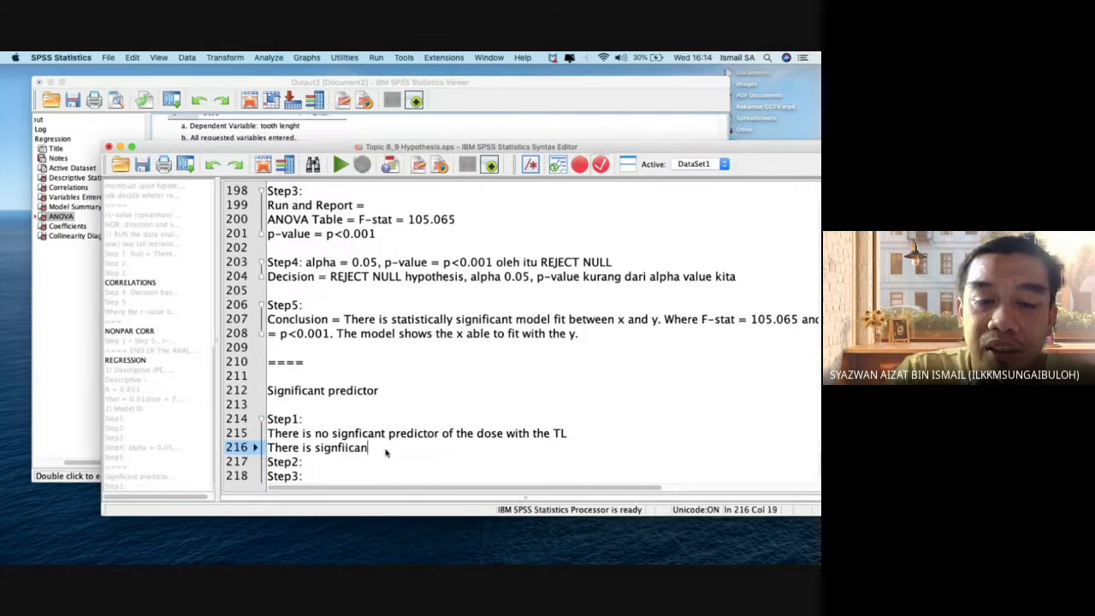
pyautogui.press('BackSpace')
pyautogui.press('BackSpace')
pyautogui.press('BackSpace')
pyautogui.press('BackSpace')
pyautogui.write('ant')
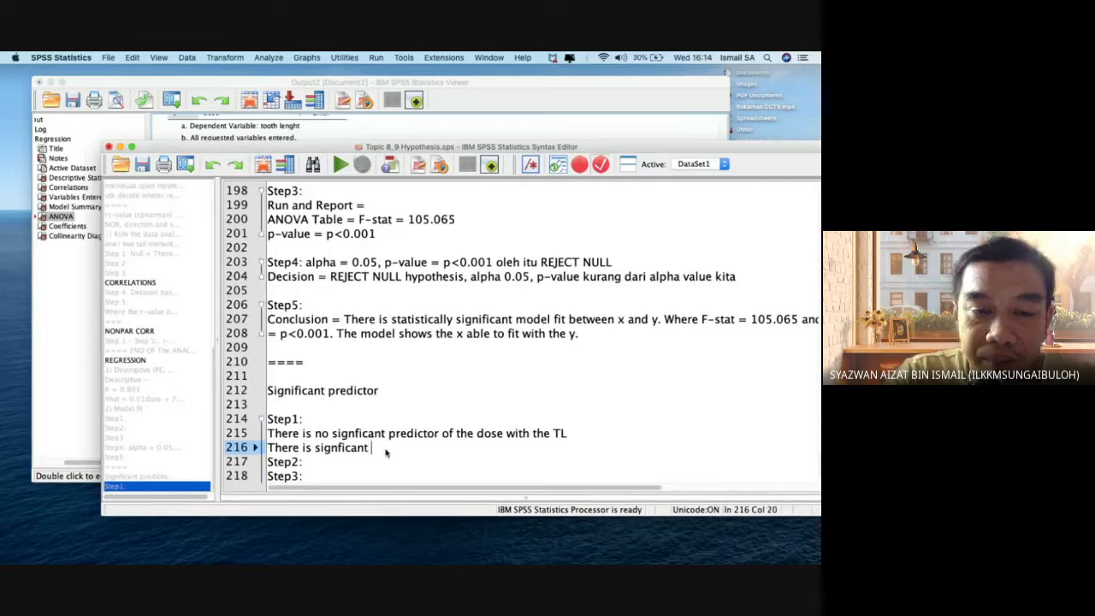
pyautogui.write(' predictor b')
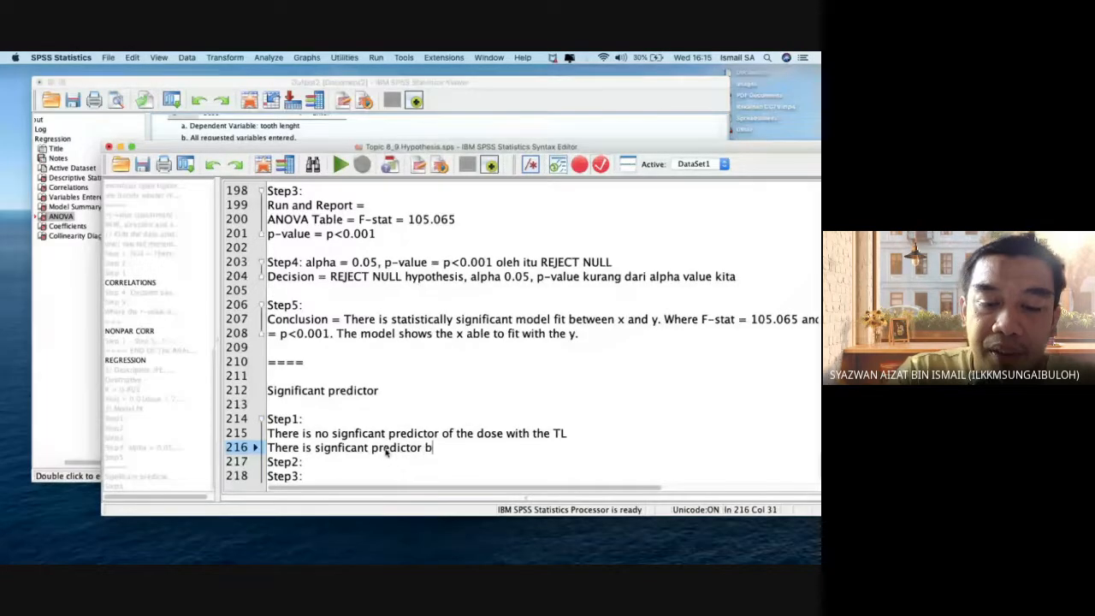
pyautogui.write('etw')
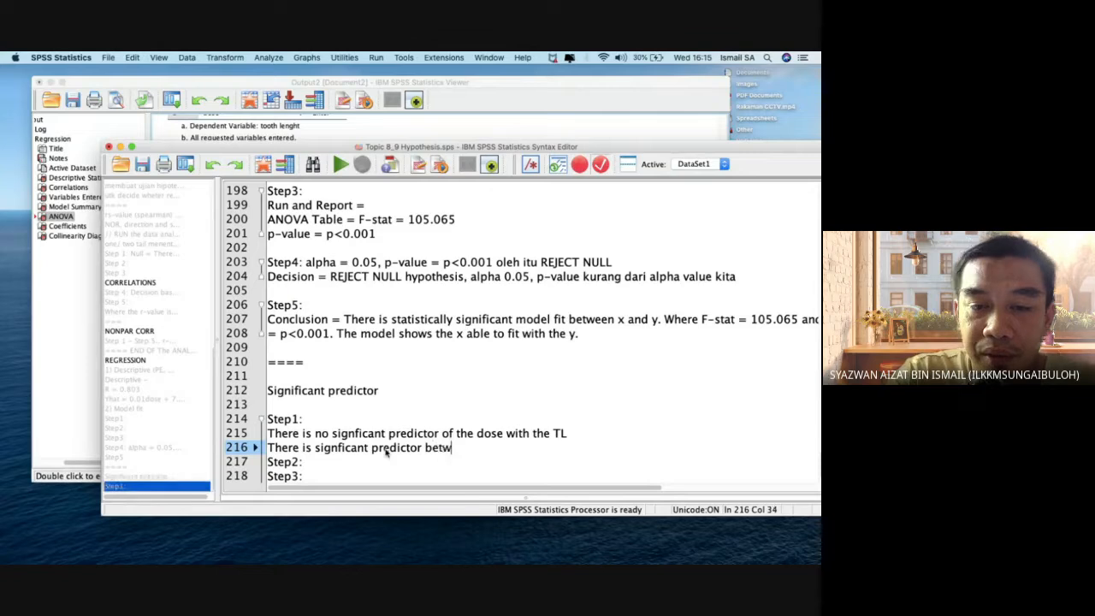
pyautogui.write('een dose and TL')
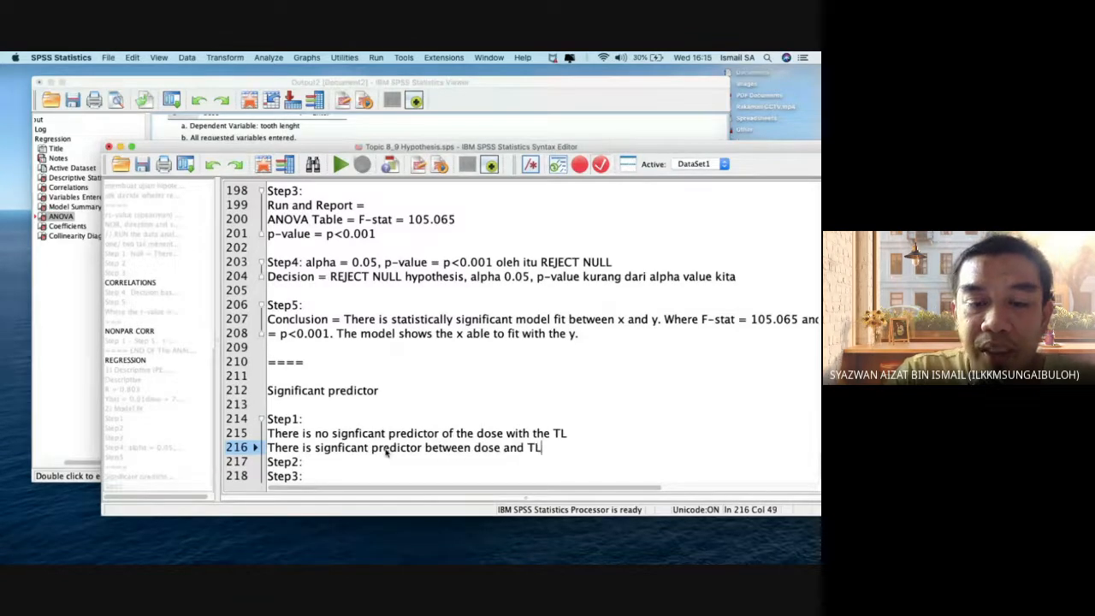
# - Reword the no-predictor line's ending to 'between dose and TL' and add a blank line before Step2
pyautogui.scroll(-1, 386, 453)
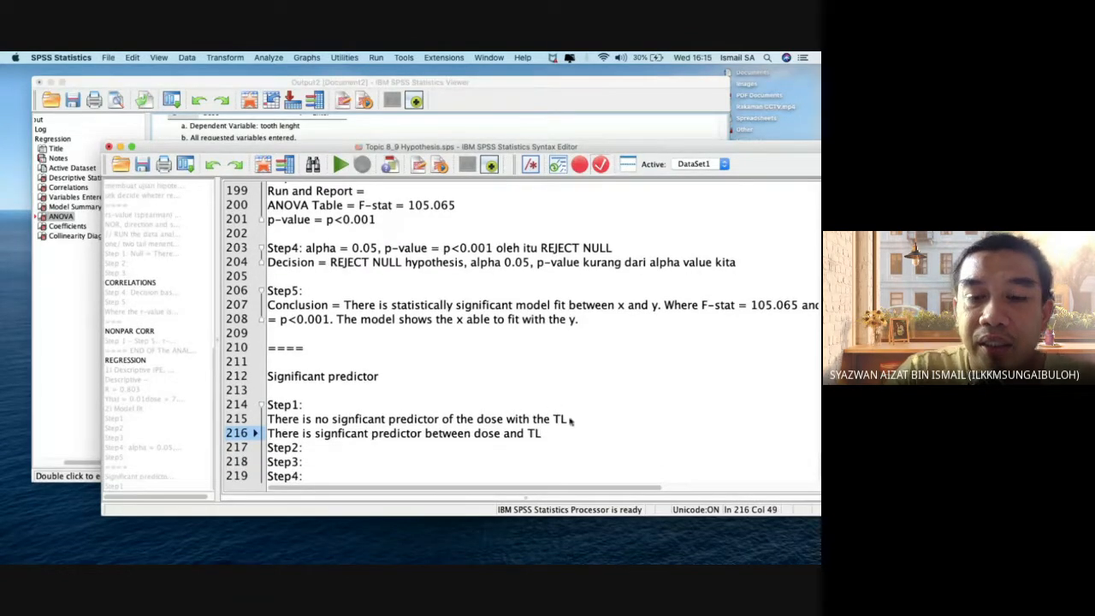
pyautogui.moveTo(568, 420); pyautogui.dragTo(441, 425)
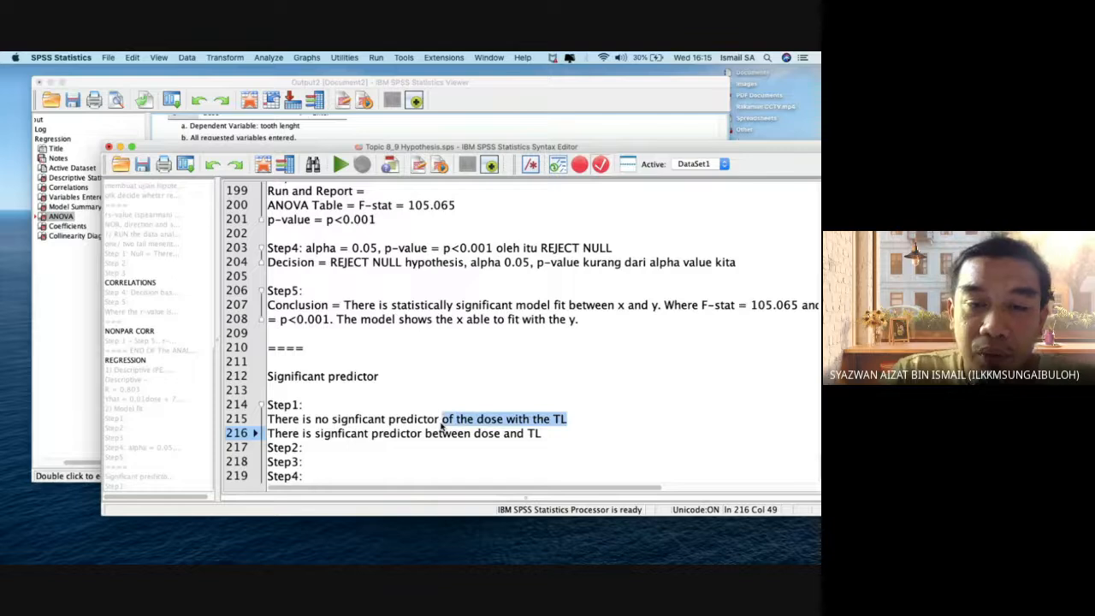
pyautogui.write('between do')
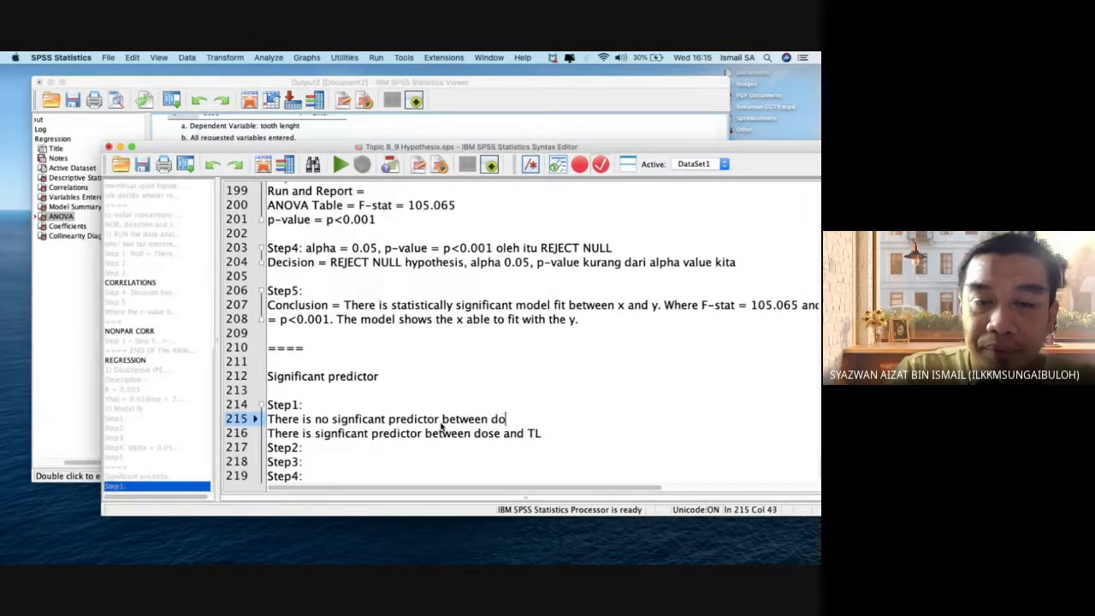
pyautogui.write('se and TL')
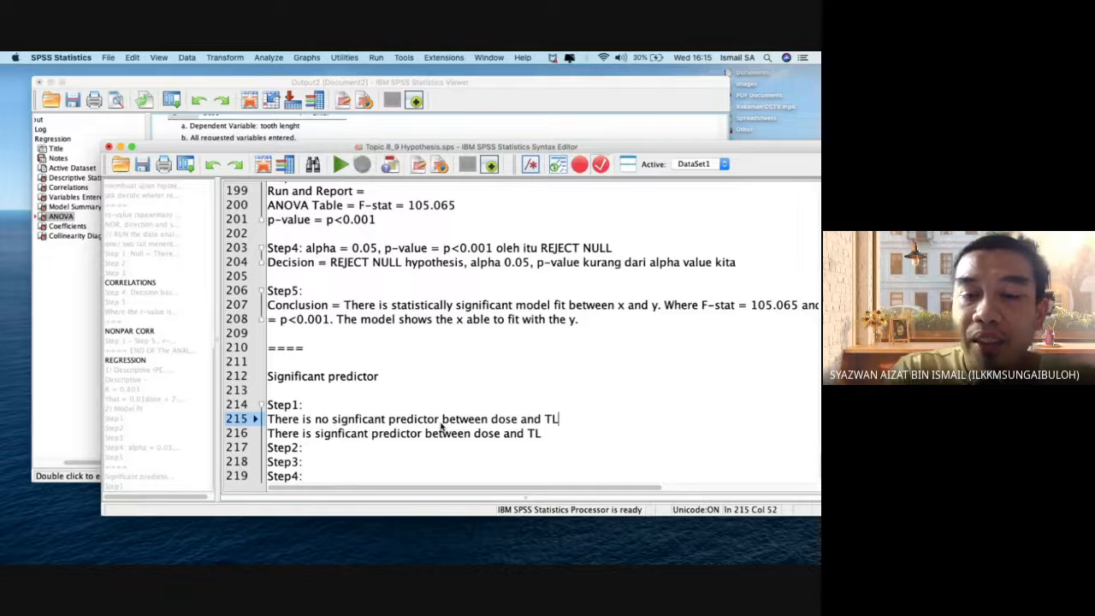
pyautogui.press('Down')
pyautogui.press('Return')
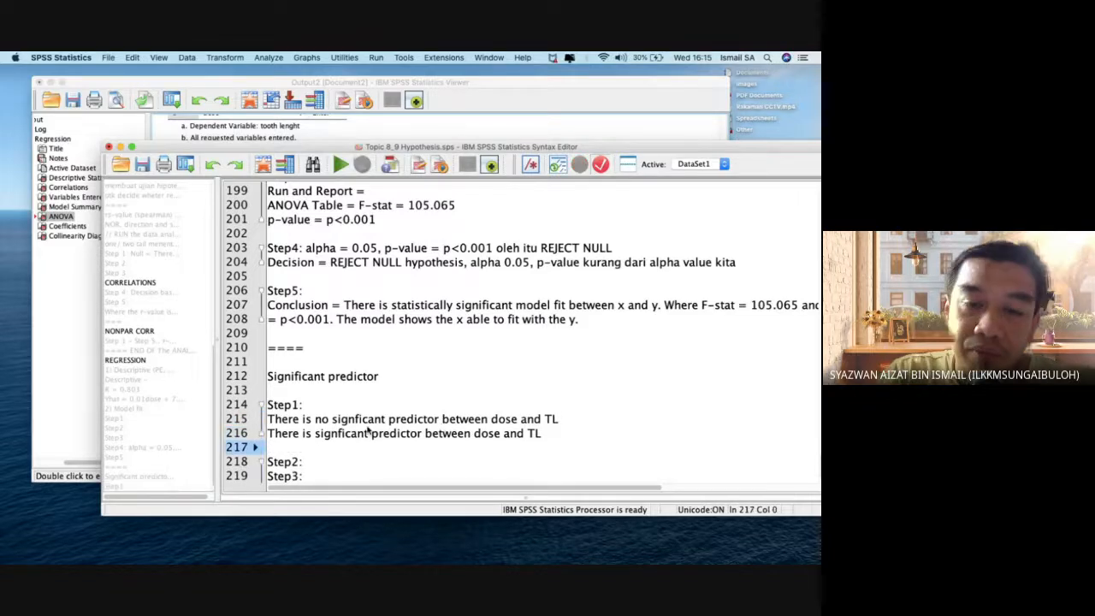
# - Prefix the two hypothesis lines with 'H0:' and 'Ha:'
pyautogui.click(271, 419)
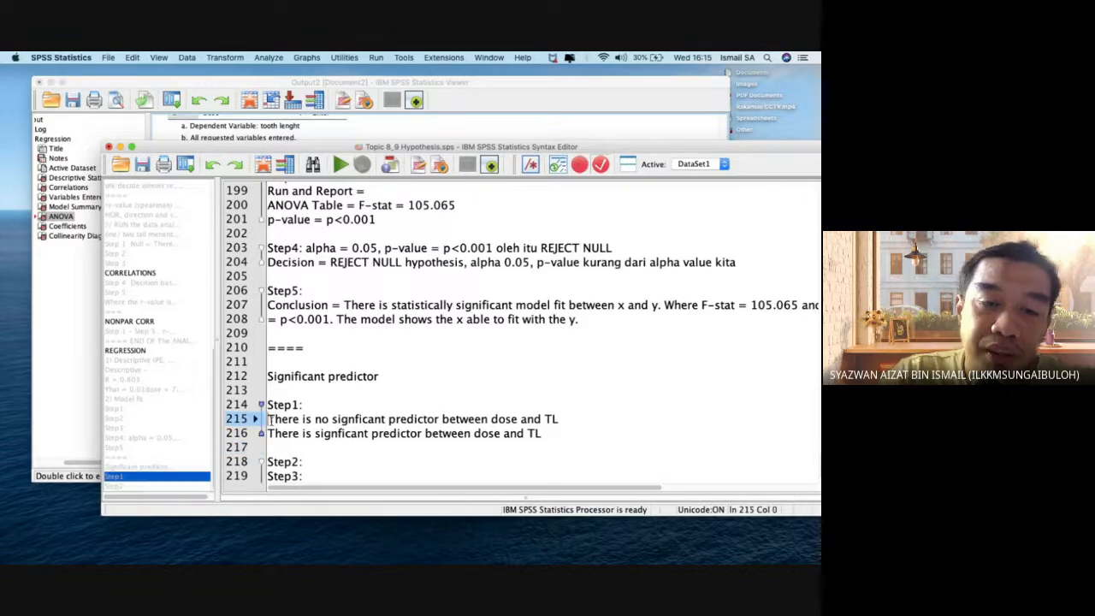
pyautogui.write('H0:')
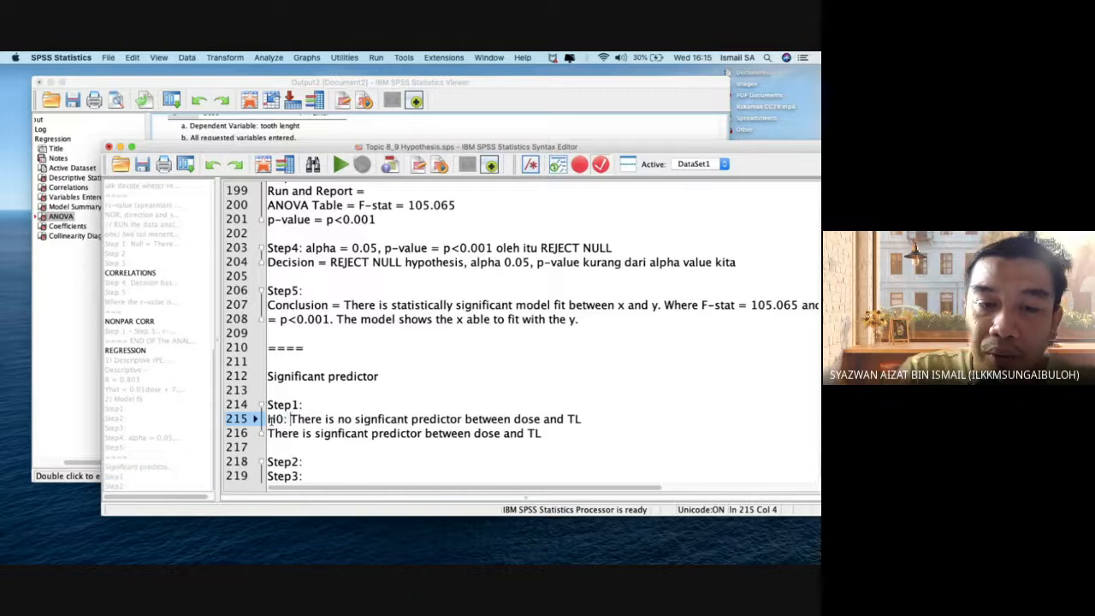
pyautogui.press('Down')
pyautogui.press('Home')
pyautogui.write('Ha')
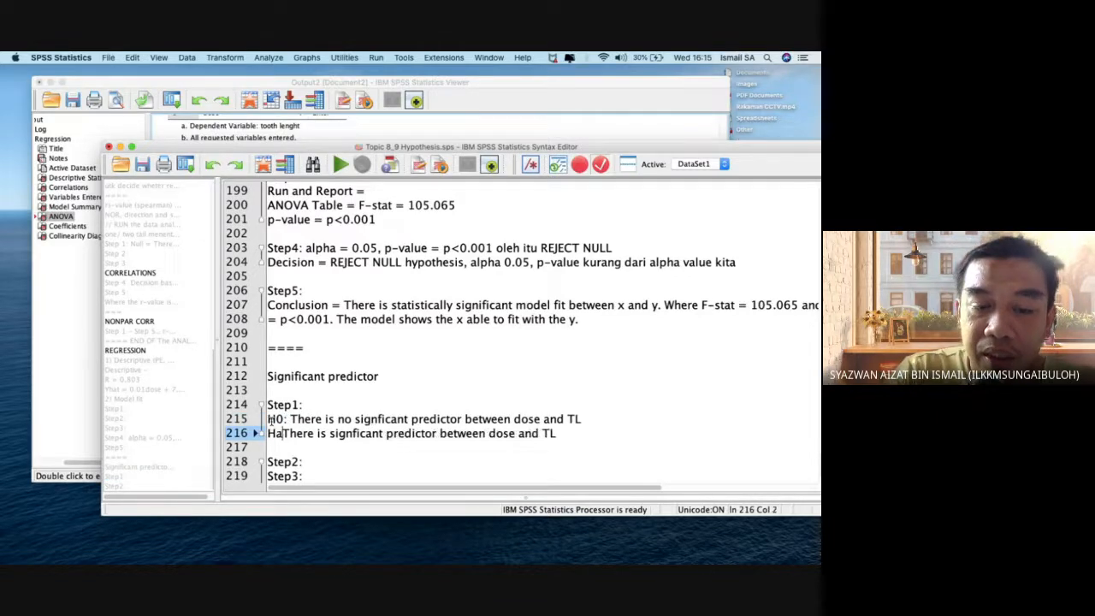
pyautogui.write(':')
pyautogui.scroll(-1, 302, 461)
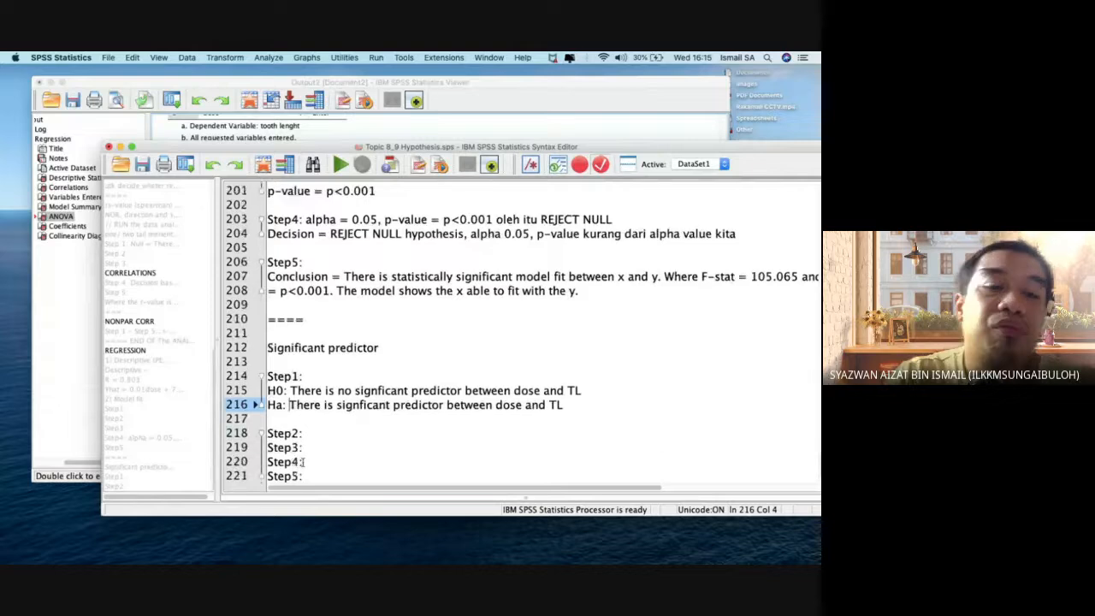
pyautogui.hscroll(2, 310, 440)
pyautogui.hscroll(-2, 310, 443)
pyautogui.scroll(-1, 311, 443)
# - Note 'alpha' right after Step2: and start a new line
pyautogui.click(330, 419)
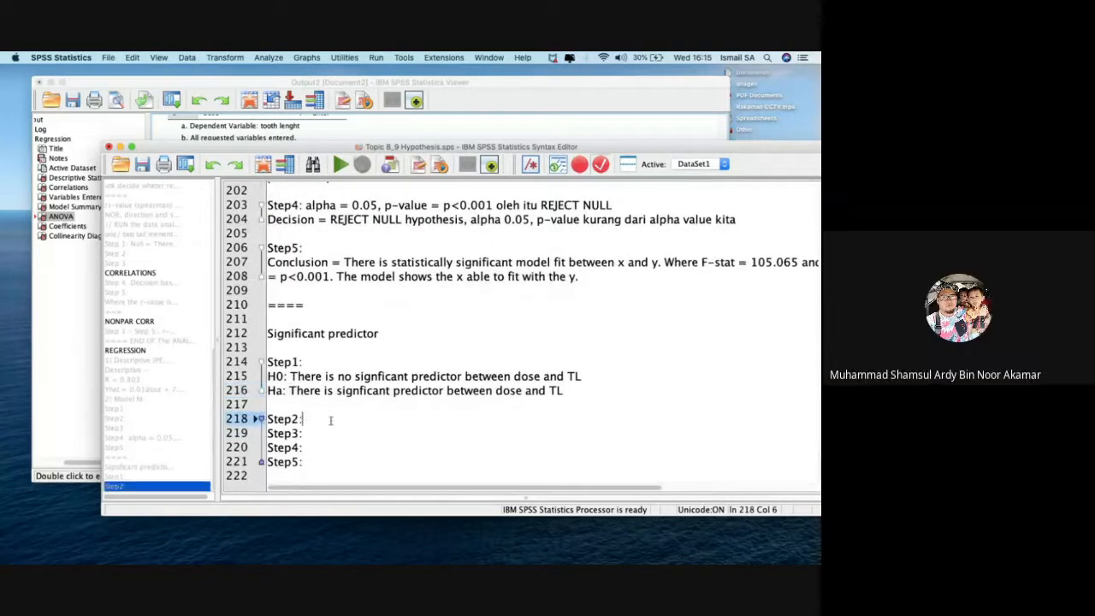
pyautogui.write('alpha')
pyautogui.press('Return')
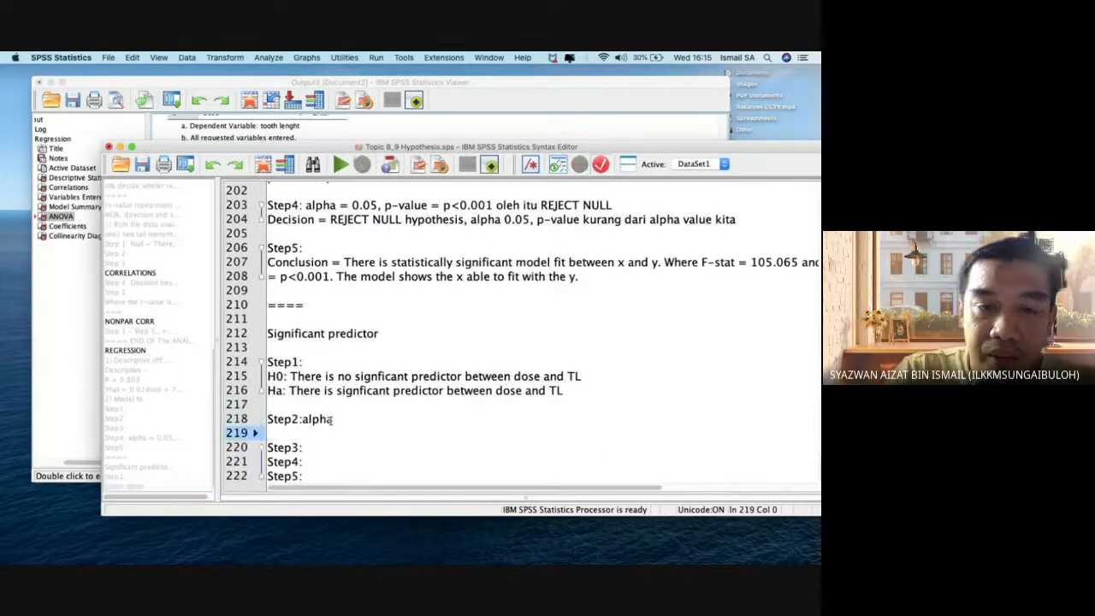
# - Insert blank lines before Step4 and Step5, then save the syntax file
pyautogui.press('Down')
pyautogui.press('Down')
pyautogui.press('Return')
pyautogui.press('Down')
pyautogui.press('Down')
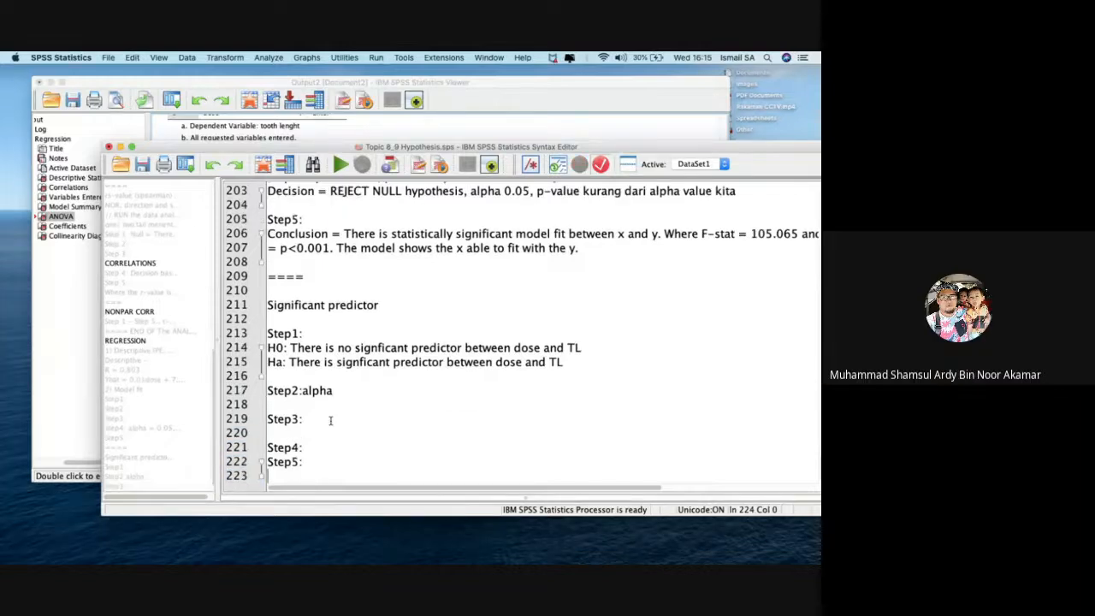
pyautogui.press('Up')
pyautogui.press('Return')
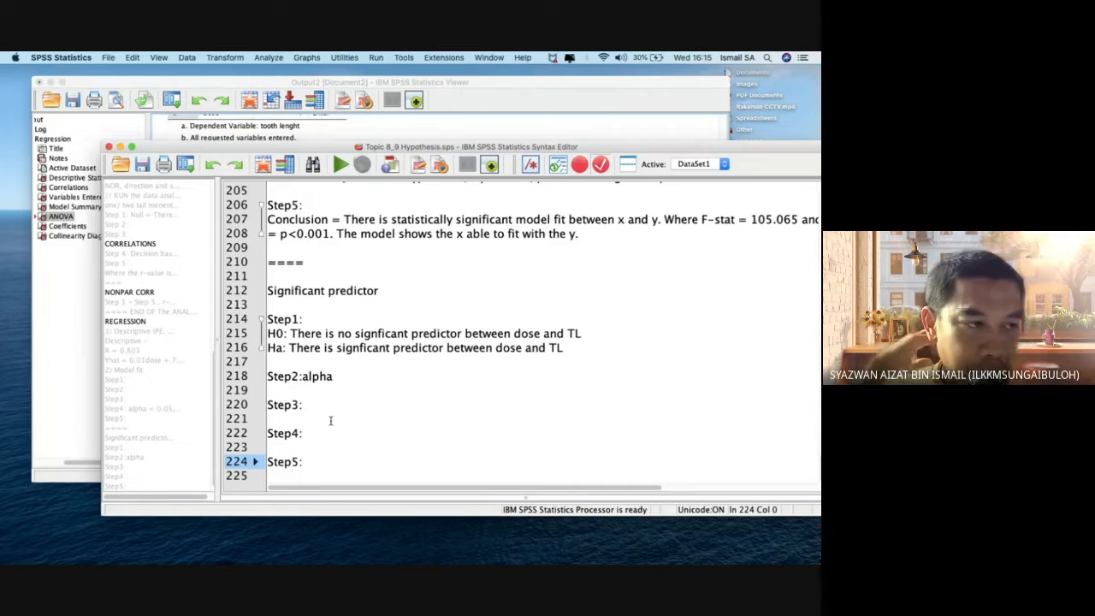
pyautogui.press('super+s')
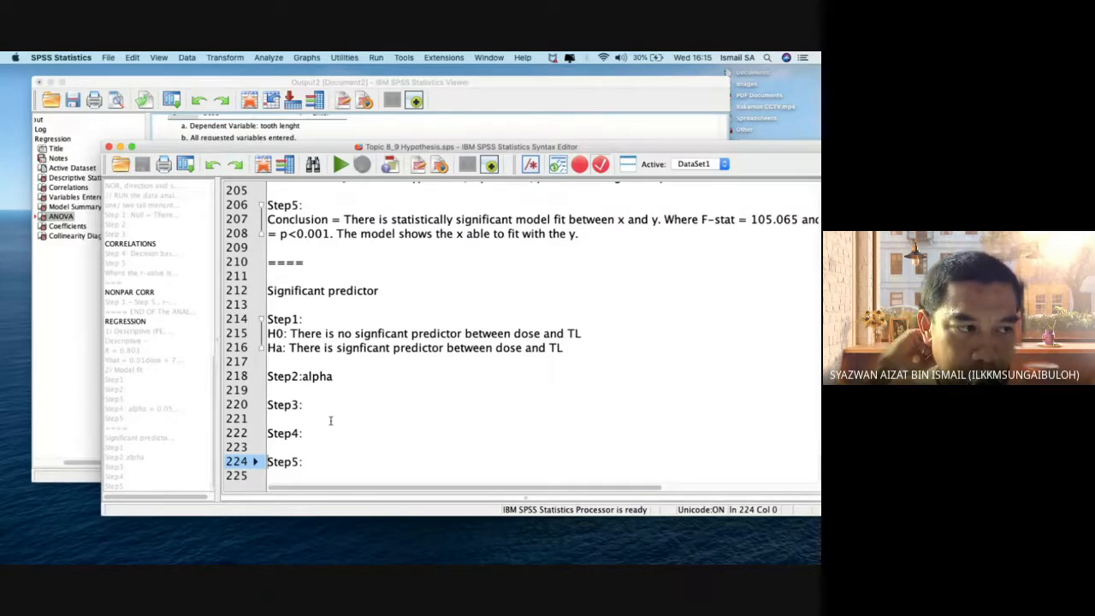
pyautogui.click(425, 304)
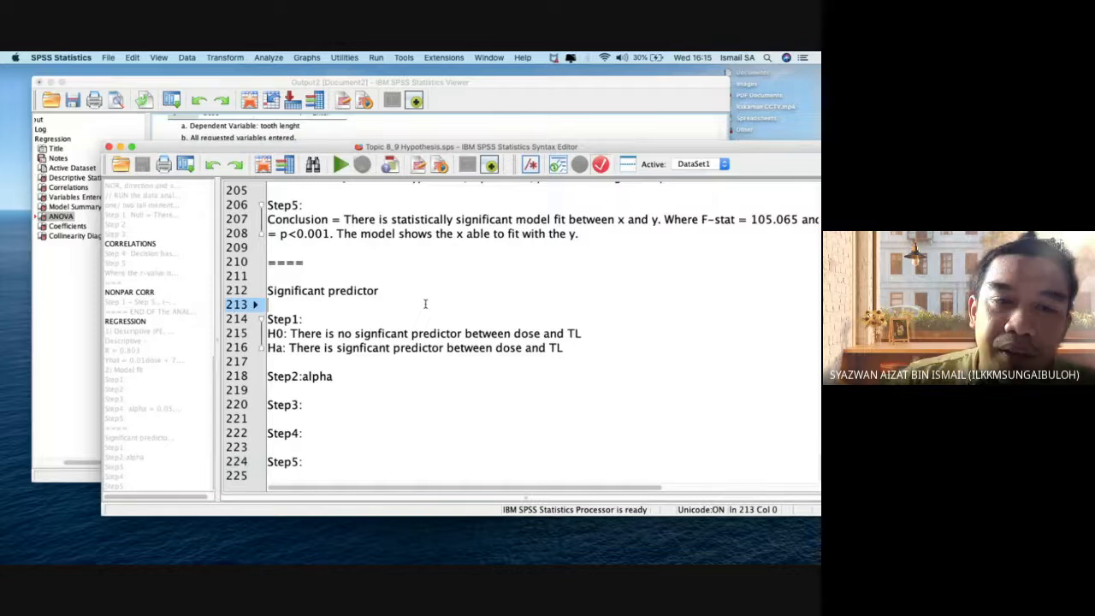
# - Add the line 'NULL = Assumption of ORIGIN' between the Significant predictor heading and Step1
pyautogui.press('Return')
pyautogui.press('Return')
pyautogui.press('Up')
pyautogui.write('NULL ')
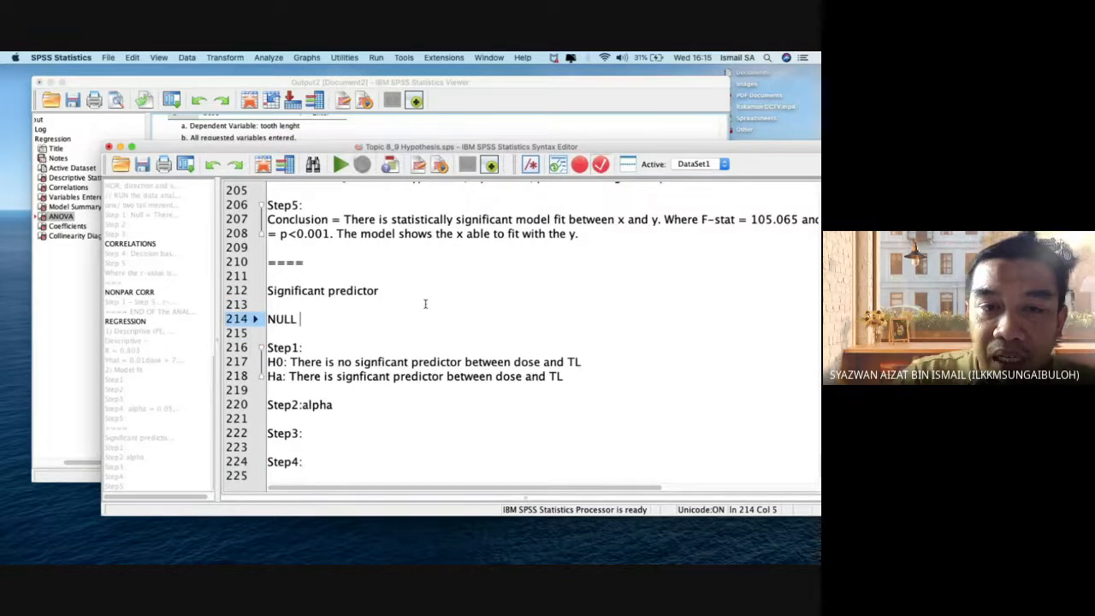
pyautogui.write('= Assumptio')
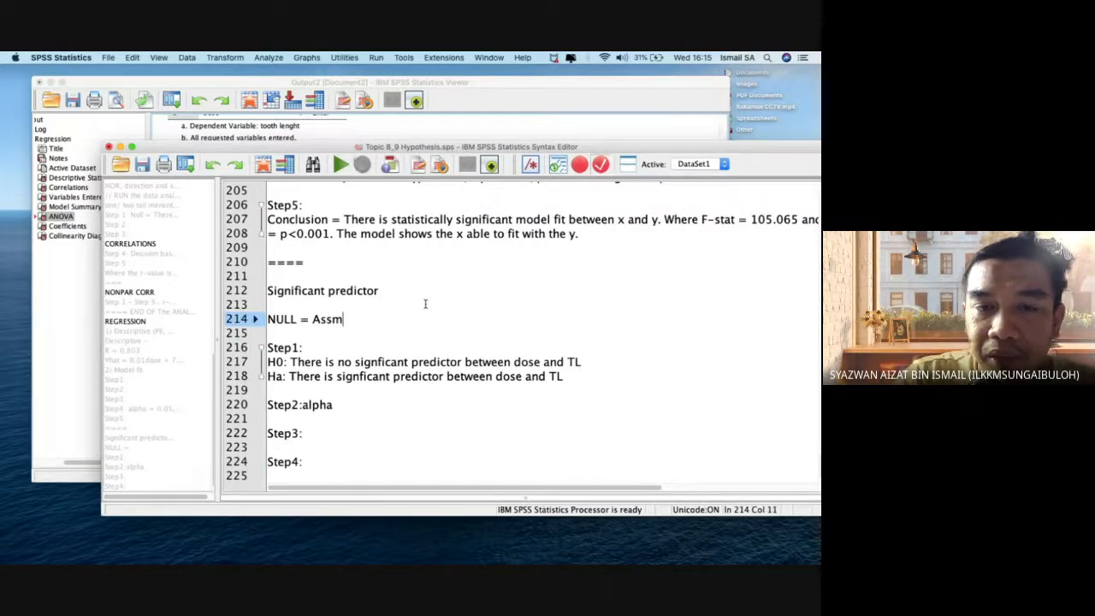
pyautogui.write('n of ')
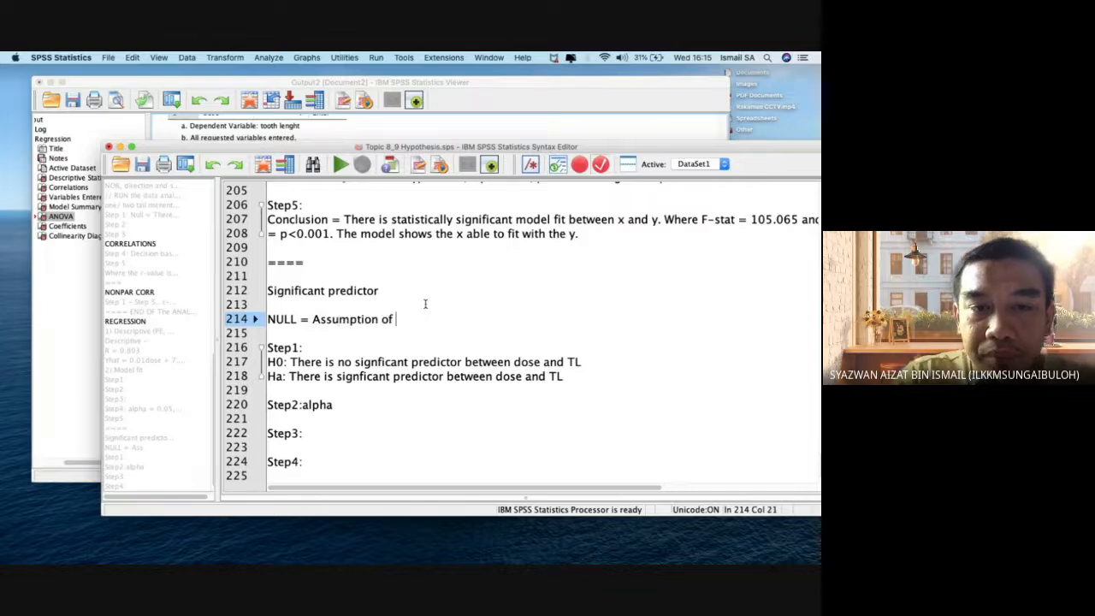
pyautogui.write('ORIGIN')
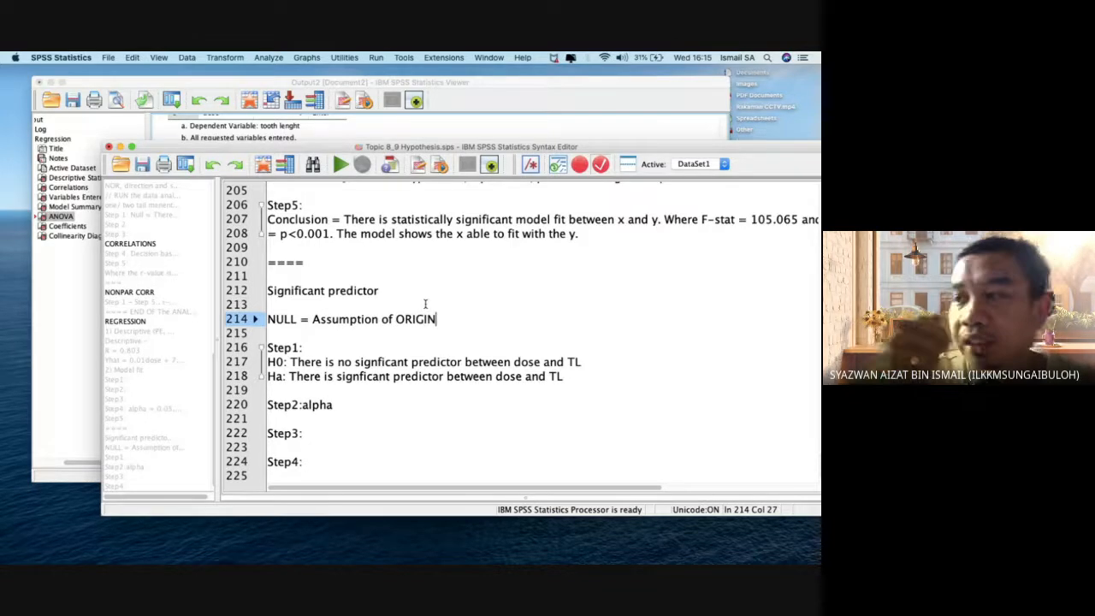
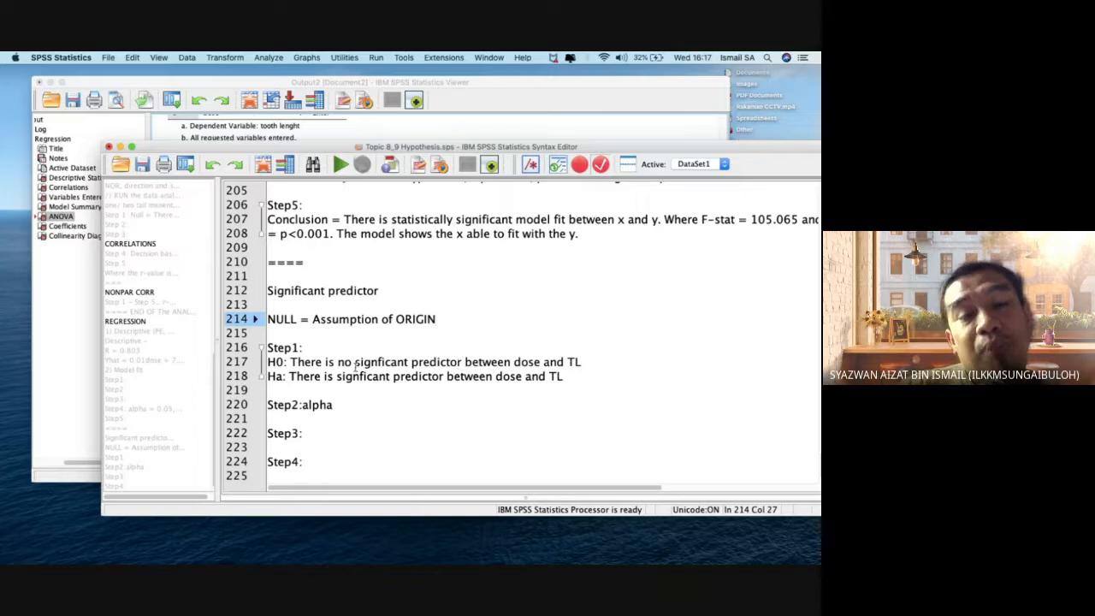
# - Change the alternative hypothesis label on line 218 to read 'Ha/ Hr'
pyautogui.click(280, 377)
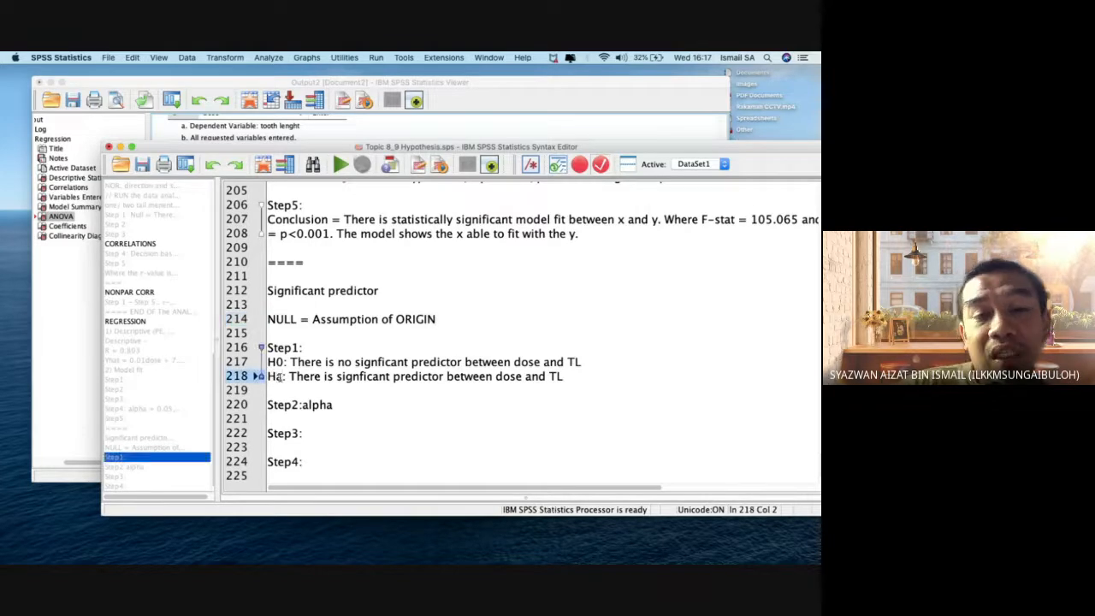
pyautogui.write('a/ Hr')
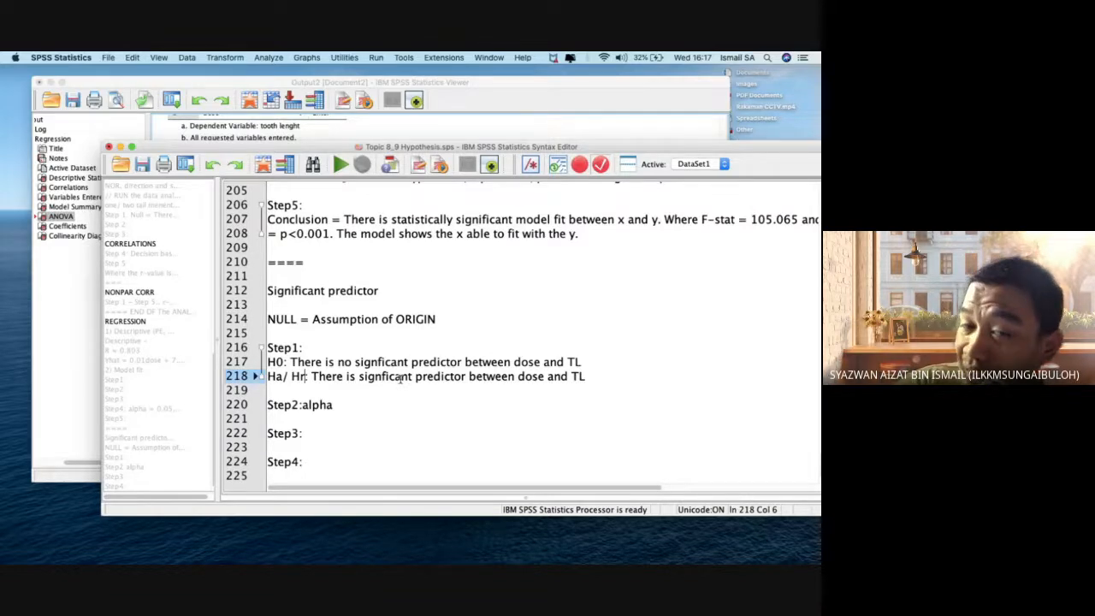
pyautogui.click(382, 436)
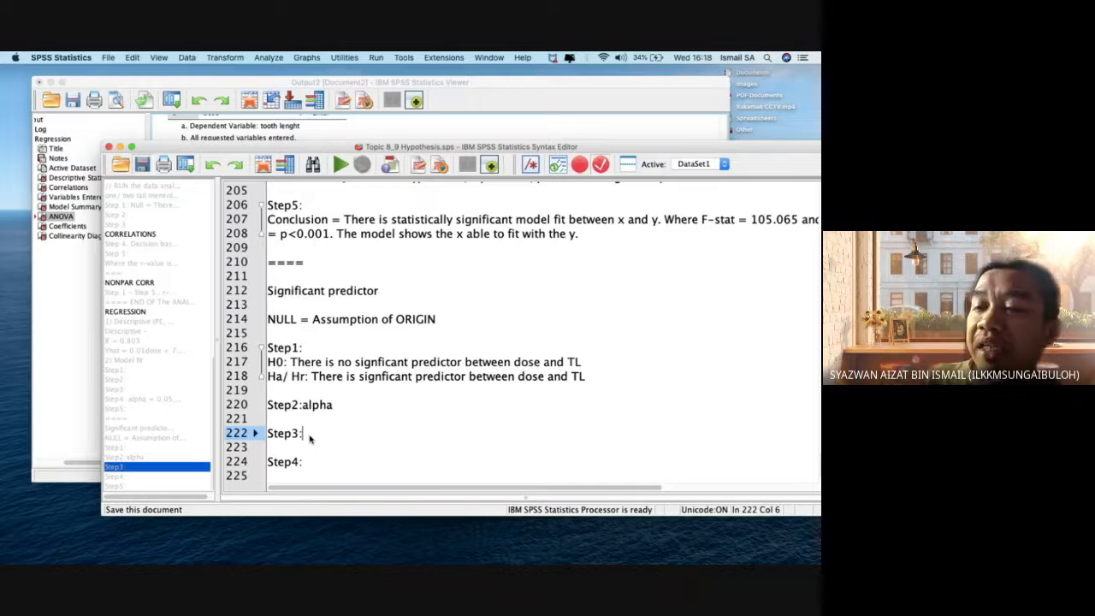
# - Save the hypothesis syntax file with Cmd+S
pyautogui.press('super+s')
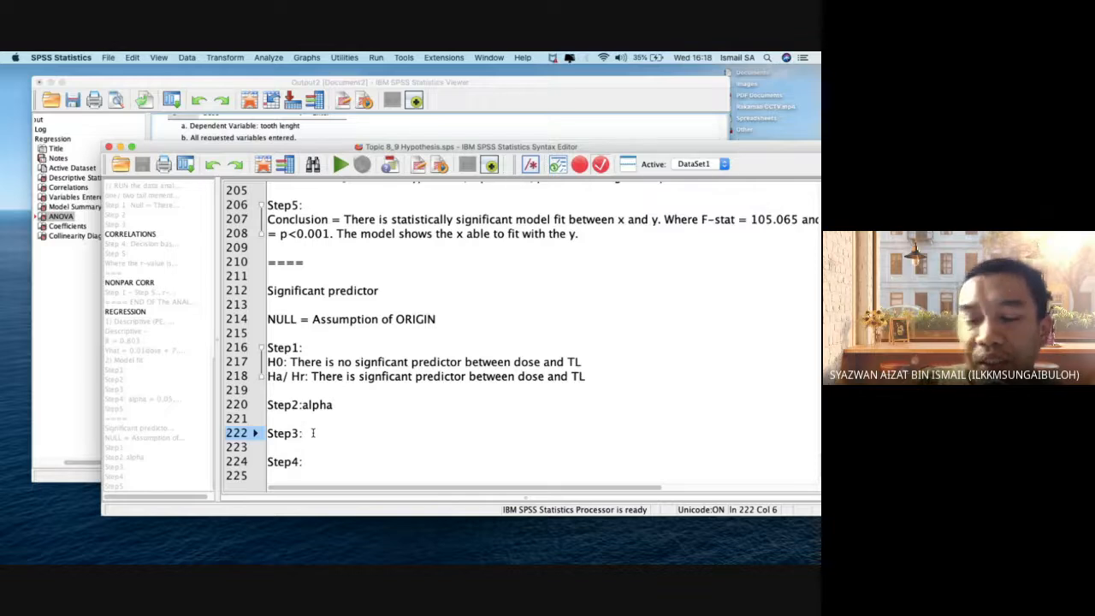
# - Title Step3 'Run and Report' and check the Coefficients table in the regression output
pyautogui.write('R')
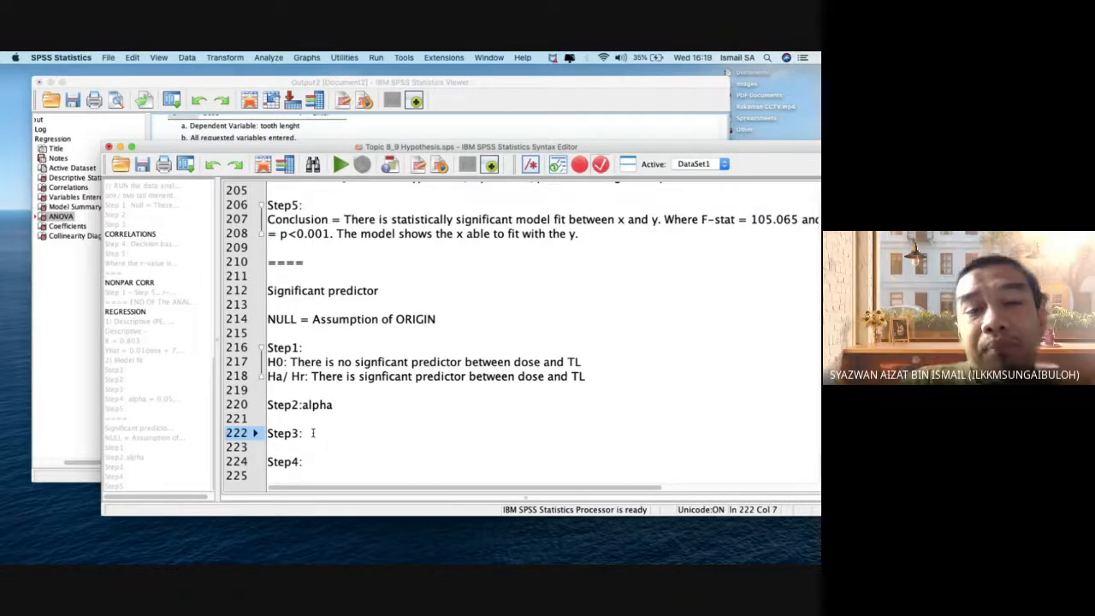
pyautogui.write('un and Report')
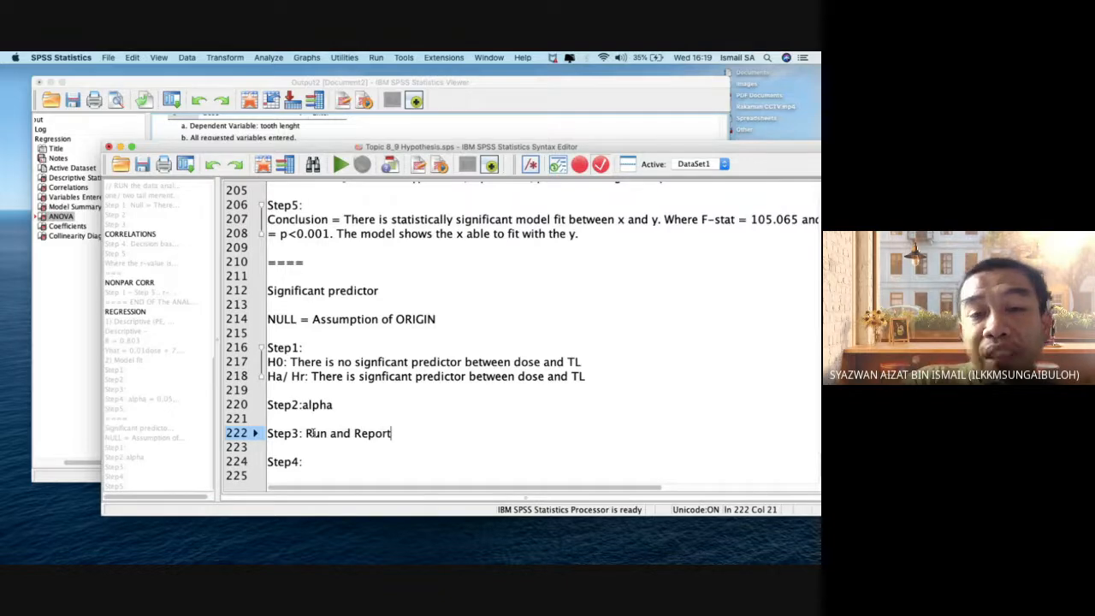
pyautogui.press('Return')
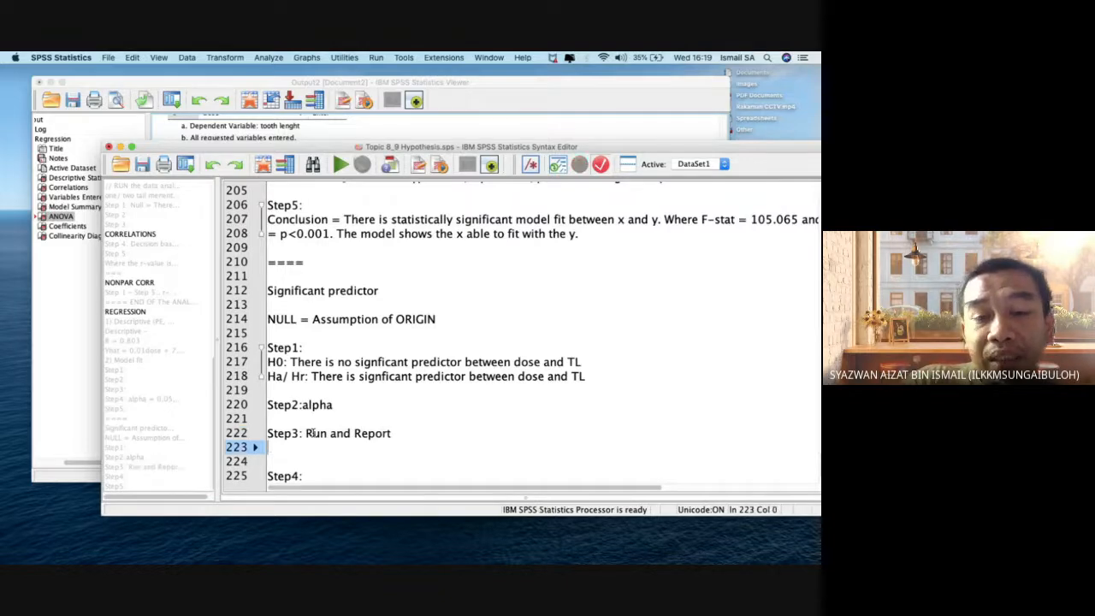
pyautogui.click(355, 137)
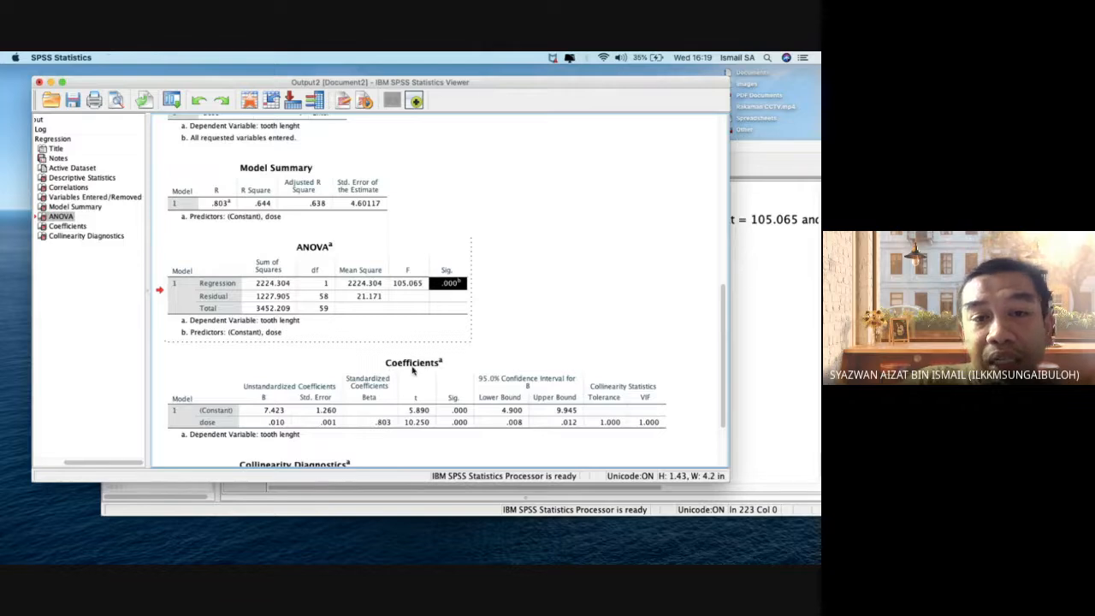
pyautogui.click(769, 363)
pyautogui.click(418, 419)
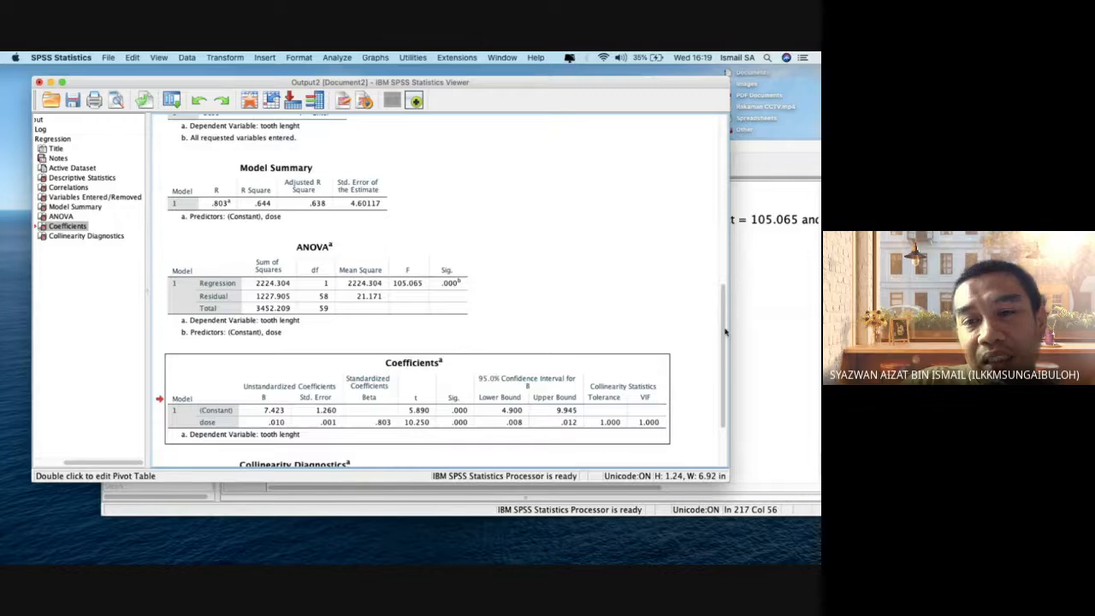
# - Add a 'Coefficient Table' line under Step3 and bring the output tables back
pyautogui.click(765, 333)
pyautogui.click(345, 453)
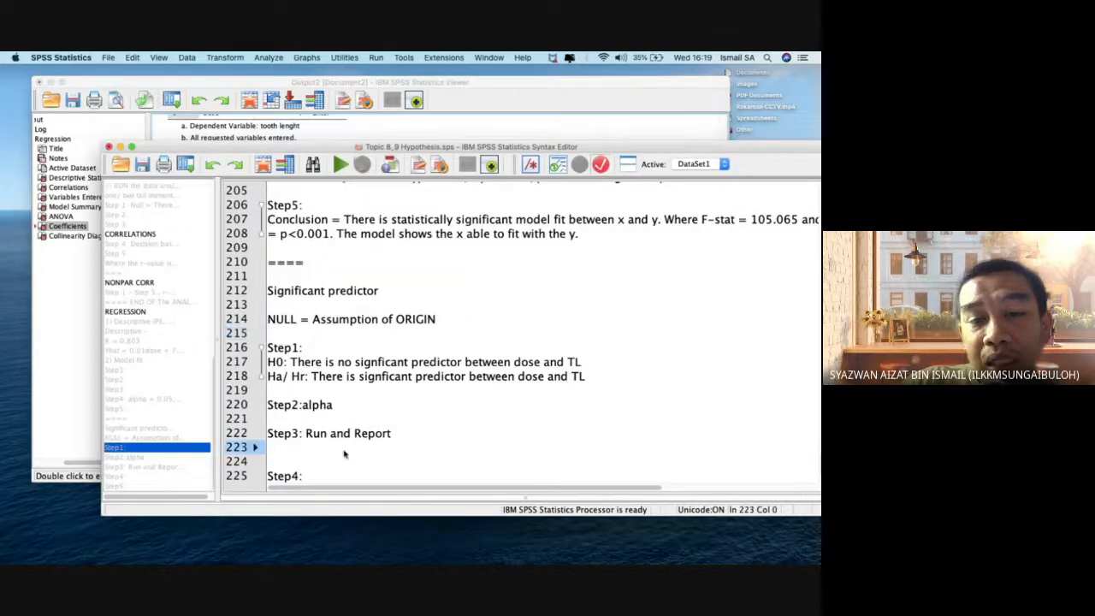
pyautogui.write('Coeffic')
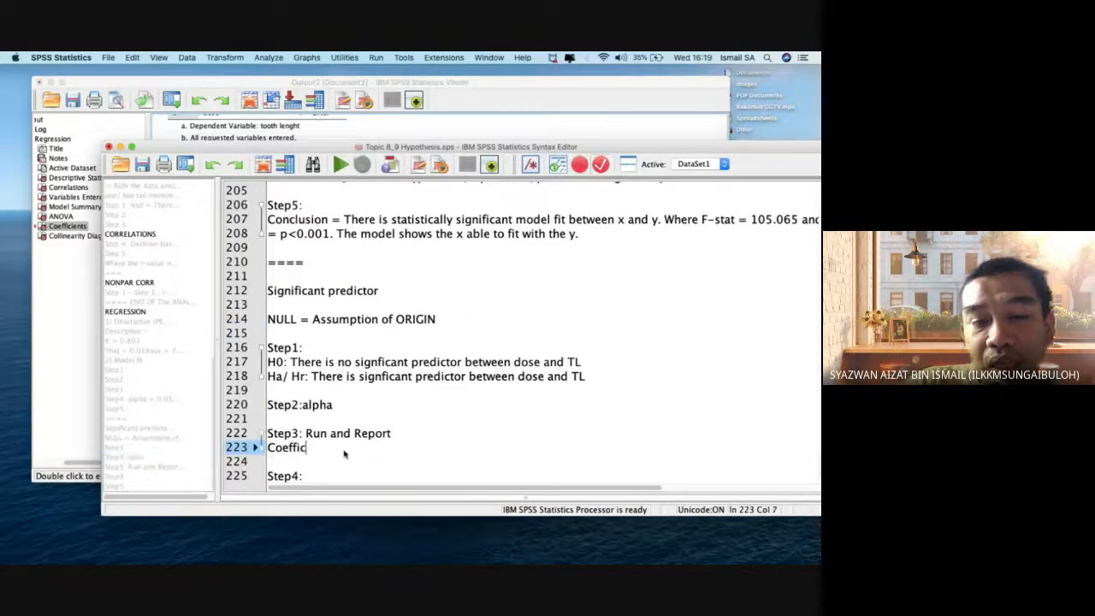
pyautogui.write('ient Table')
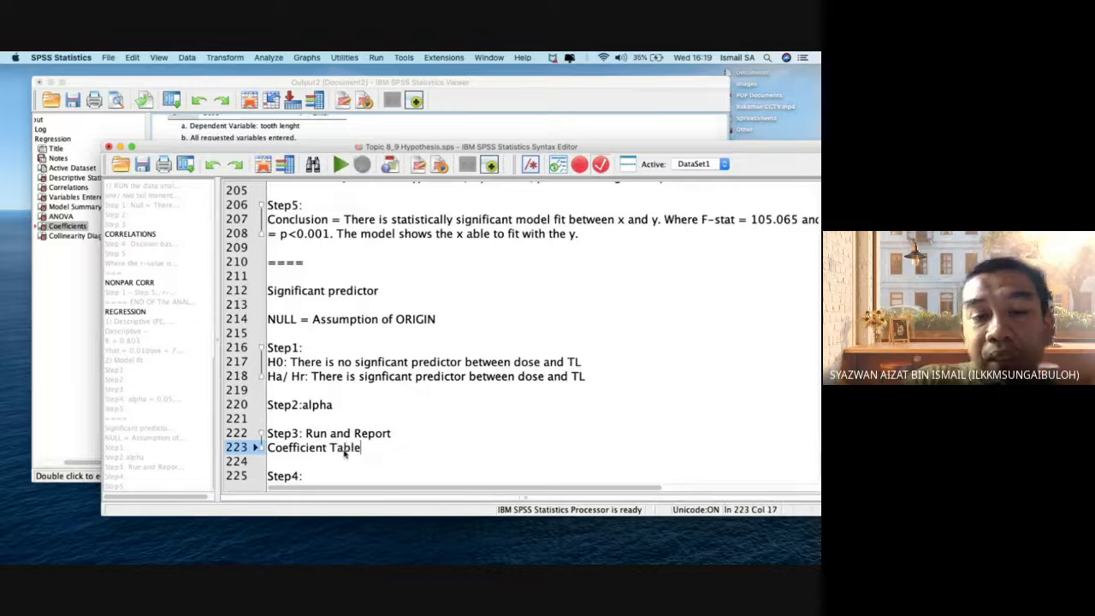
pyautogui.press('Return')
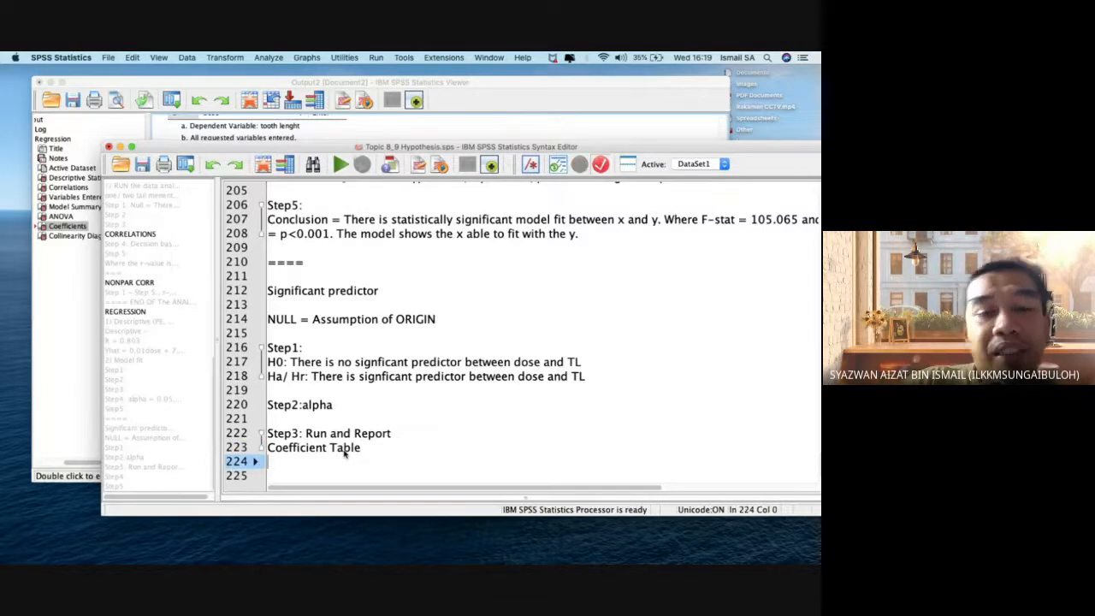
pyautogui.click(473, 128)
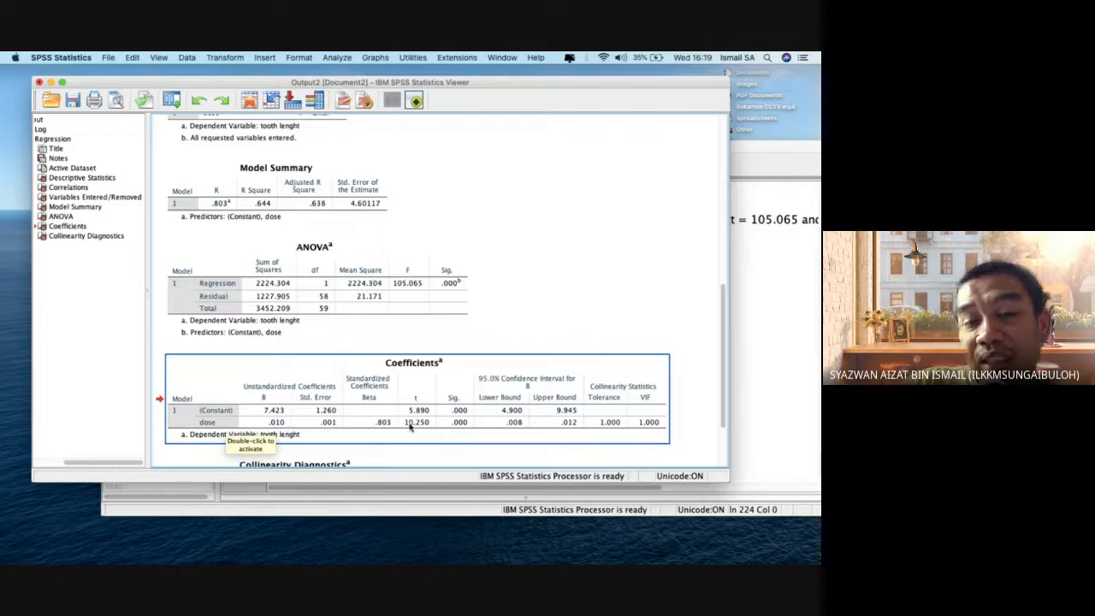
# - Record 't-stat = 10.250' under Coefficient Table, verifying it in the Coefficients pivot table
pyautogui.click(804, 408)
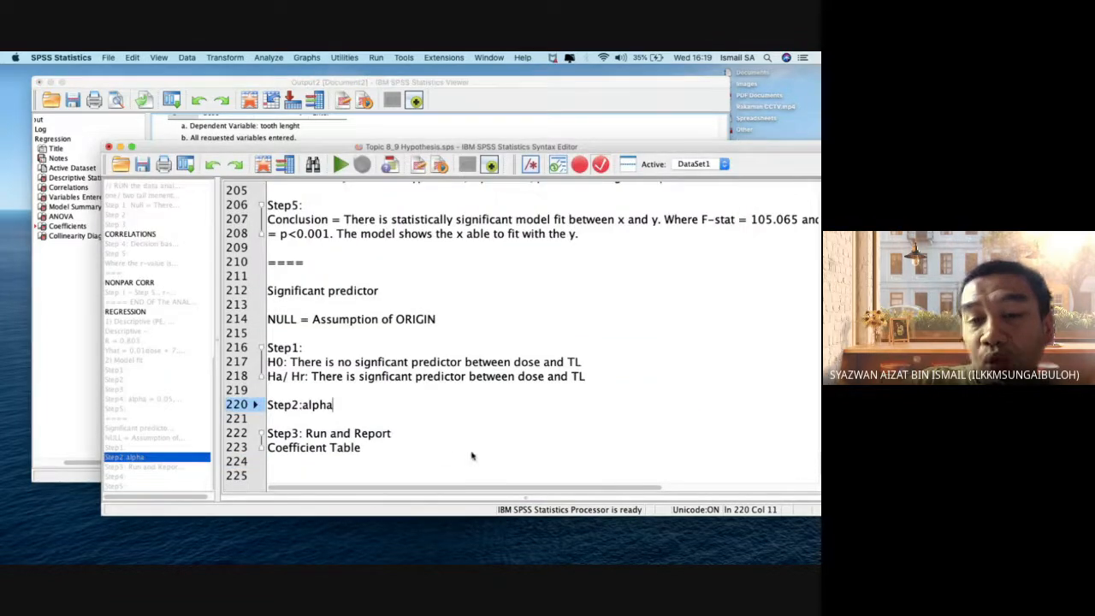
pyautogui.click(419, 444)
pyautogui.press('Return')
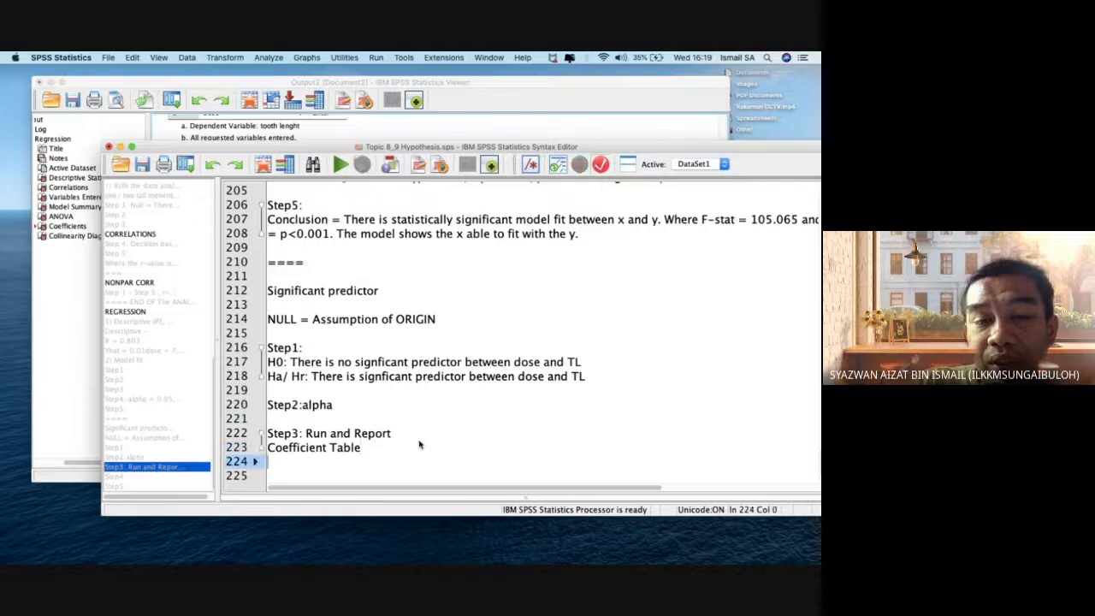
pyautogui.write('t-stat')
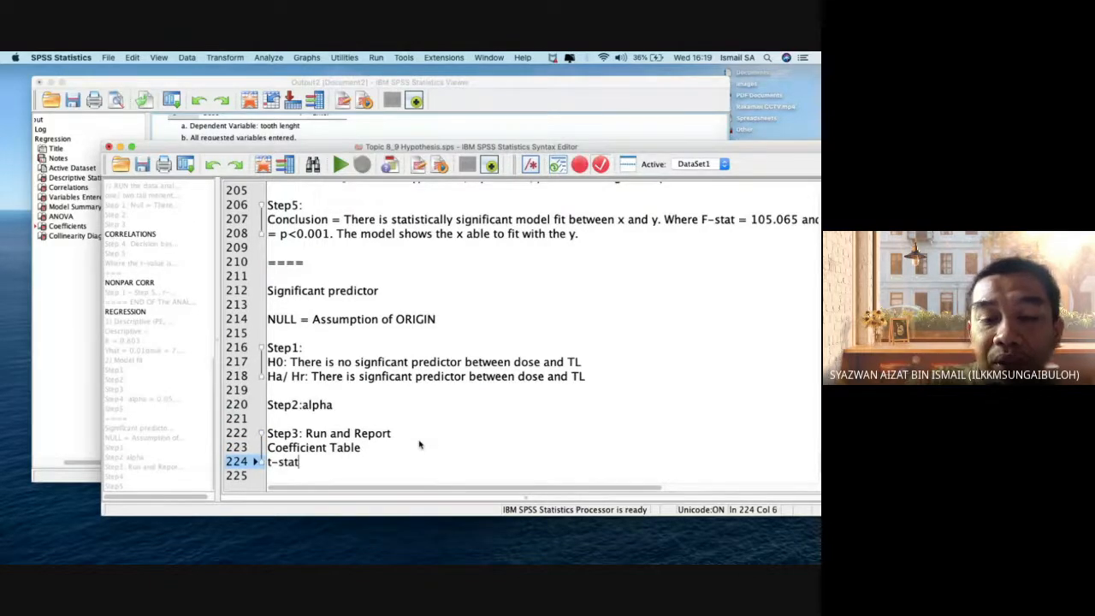
pyautogui.write(' = 10.250')
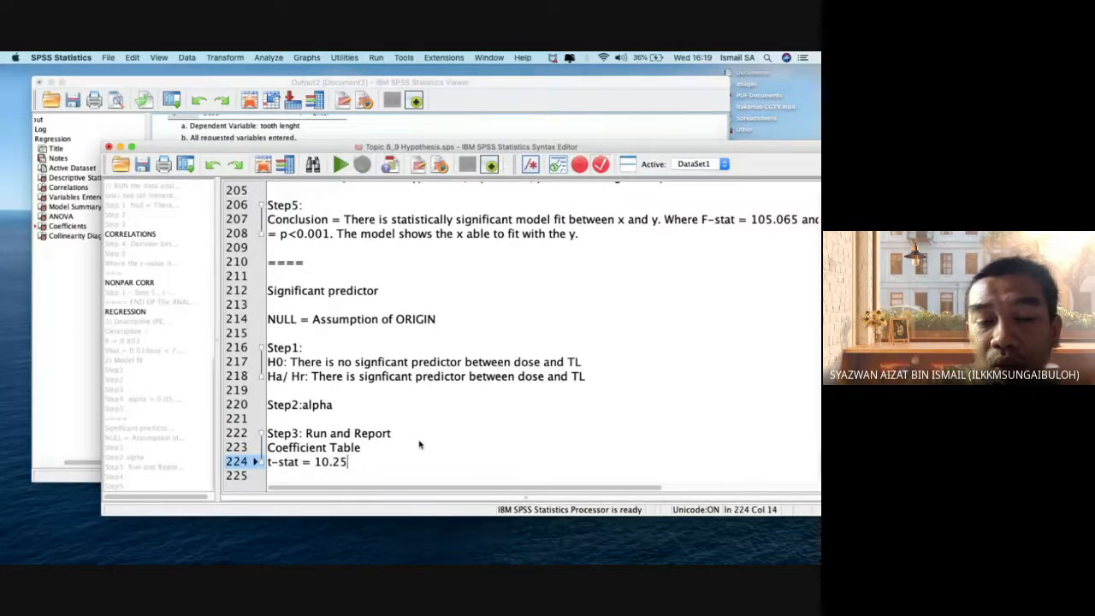
pyautogui.click(493, 125)
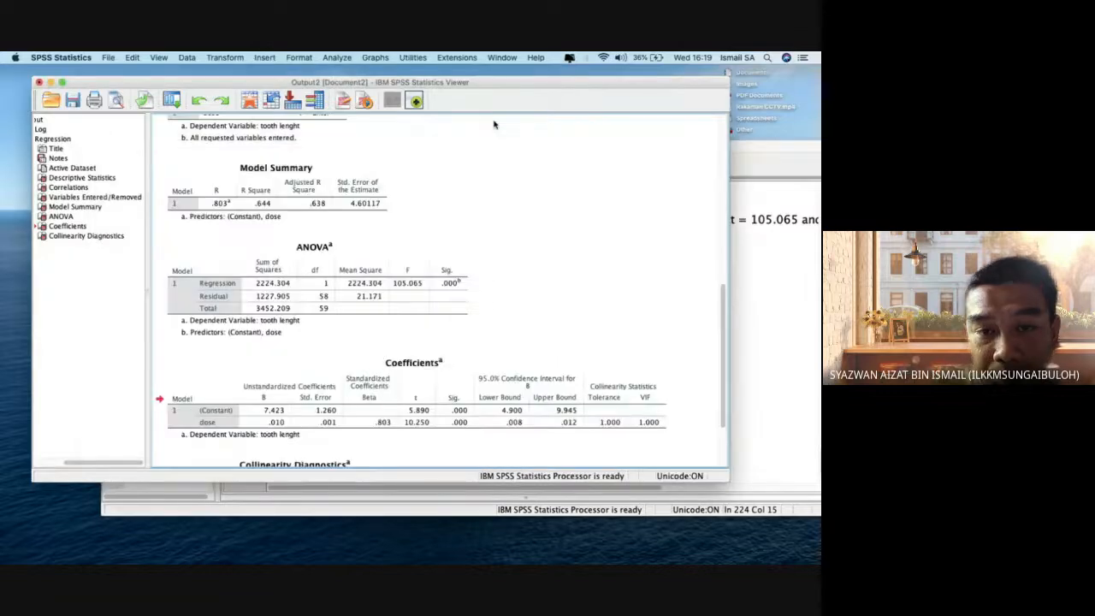
pyautogui.click(462, 425)
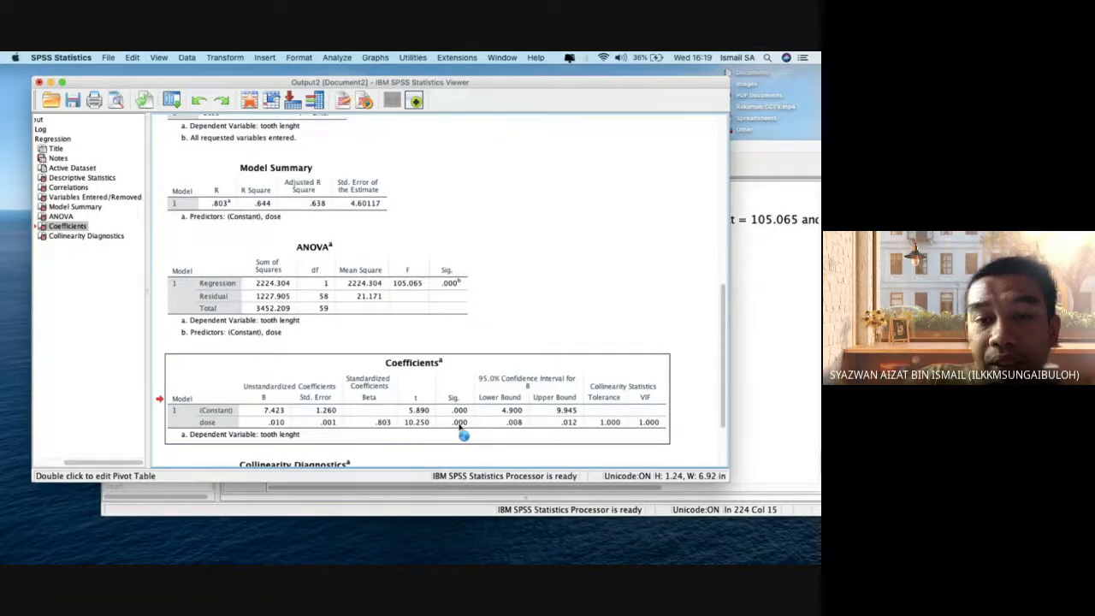
pyautogui.doubleClick(463, 427)
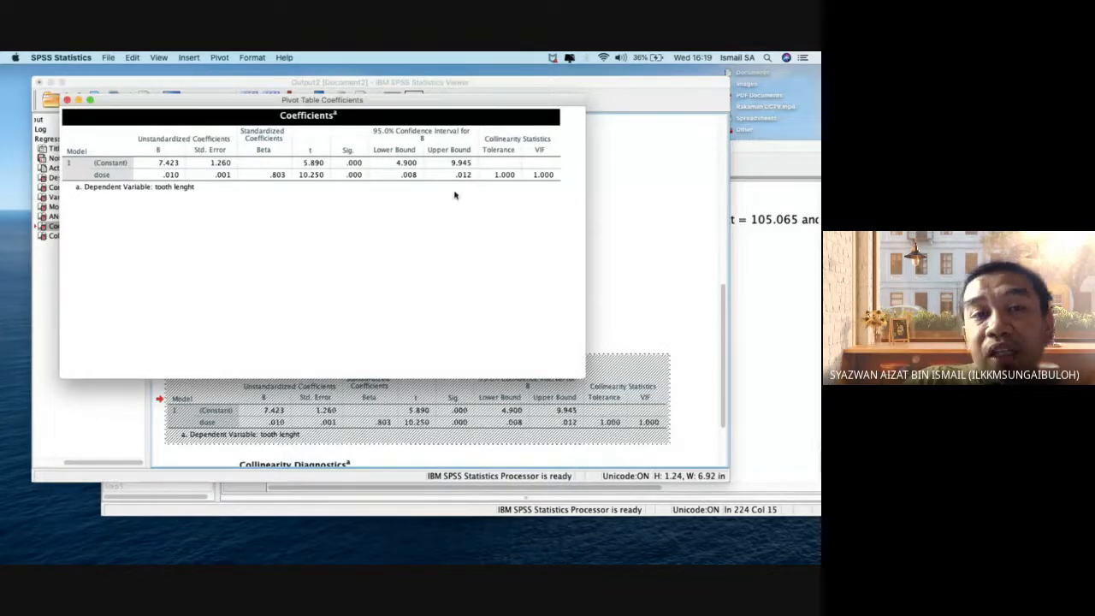
pyautogui.click(69, 100)
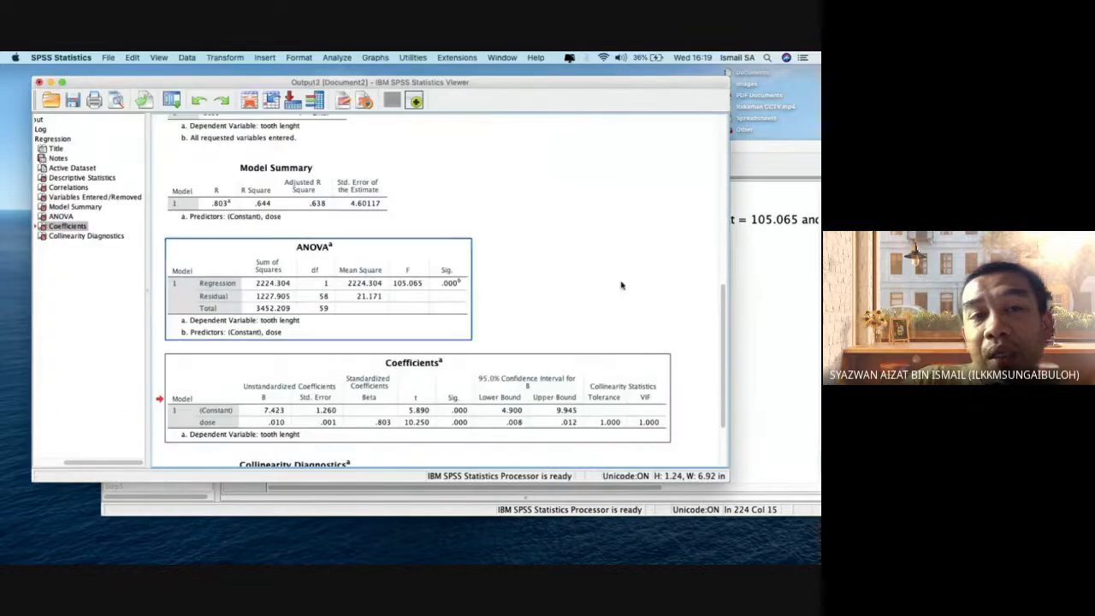
# - Add 'p-value = p<0.001' below the t-stat and begin a 'Step4:' line
pyautogui.click(797, 375)
pyautogui.click(363, 466)
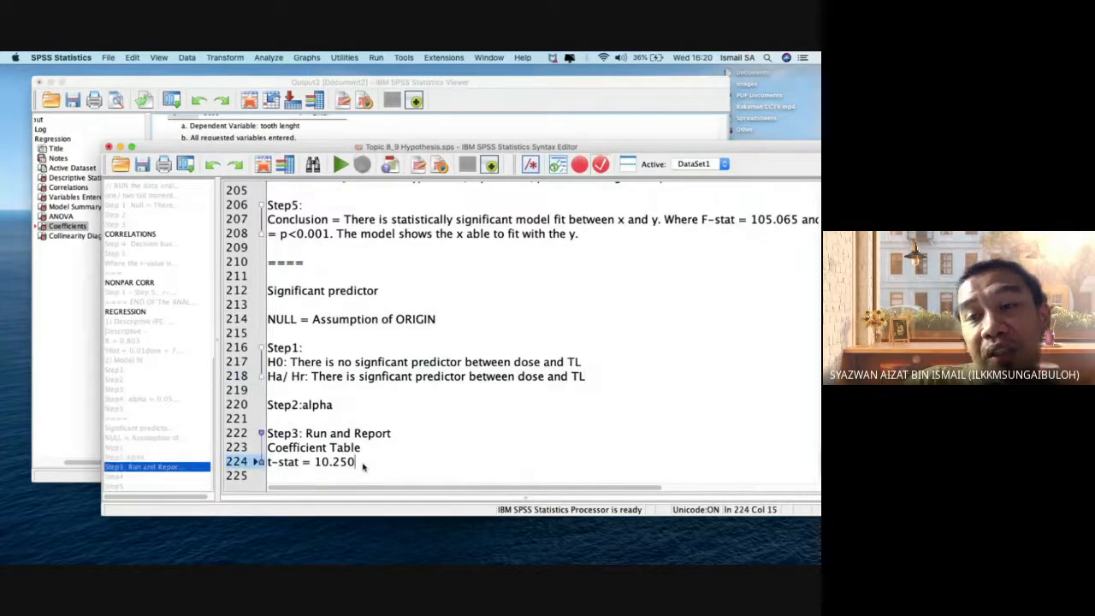
pyautogui.press('Return')
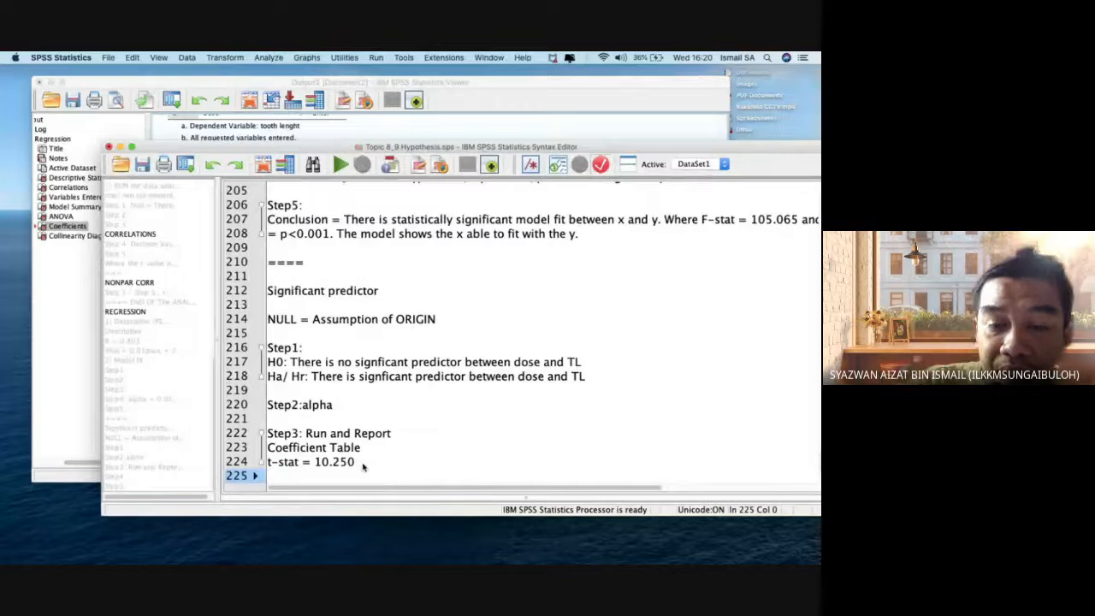
pyautogui.write('p-value = ')
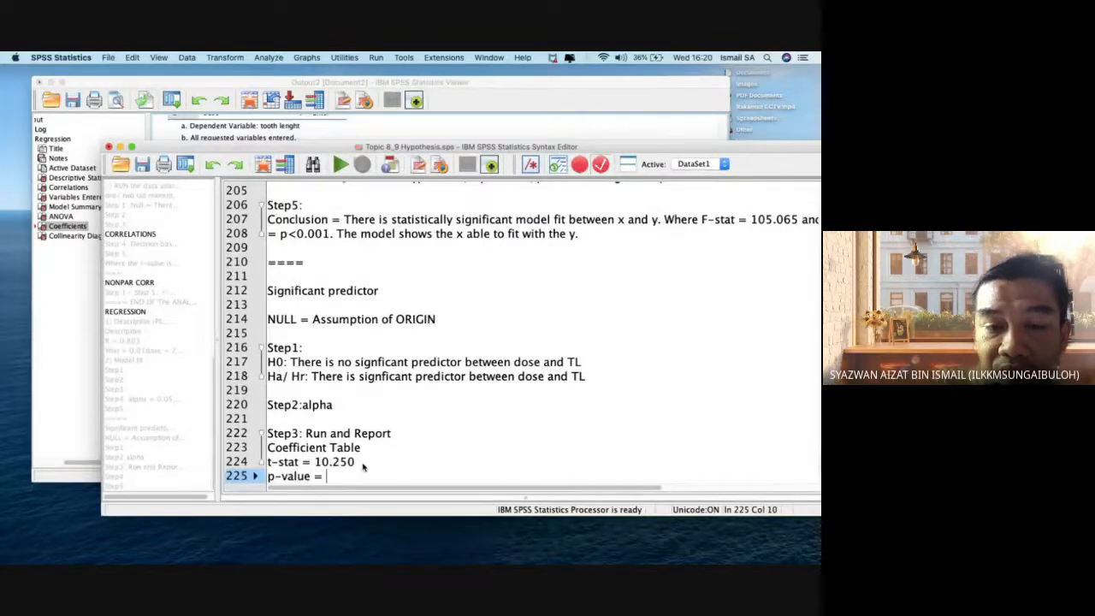
pyautogui.write('p<0.001')
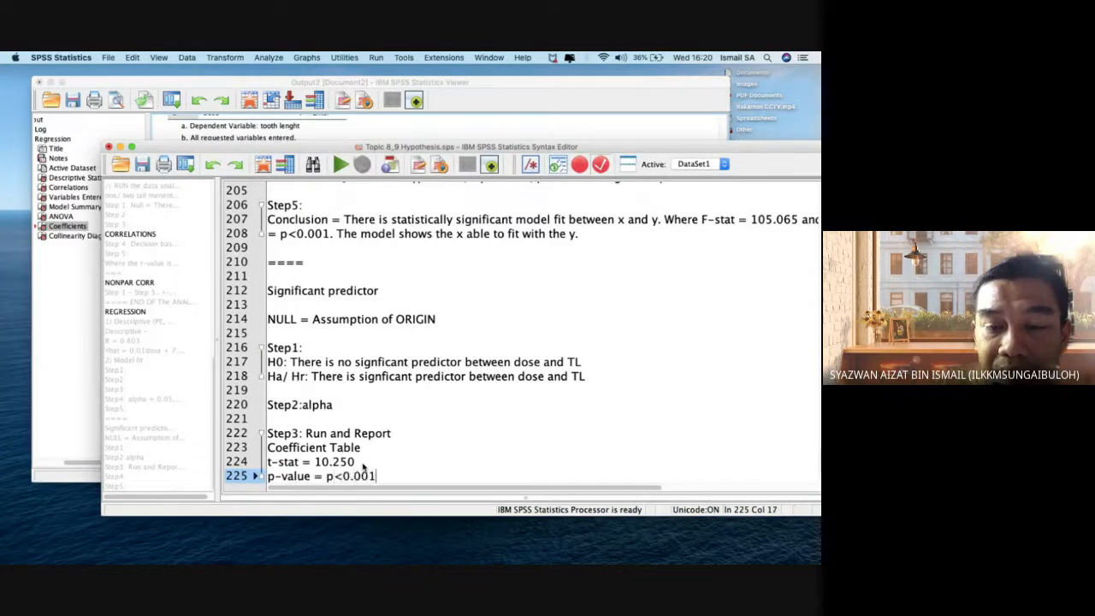
pyautogui.press('Return')
pyautogui.press('Return')
pyautogui.press('Up')
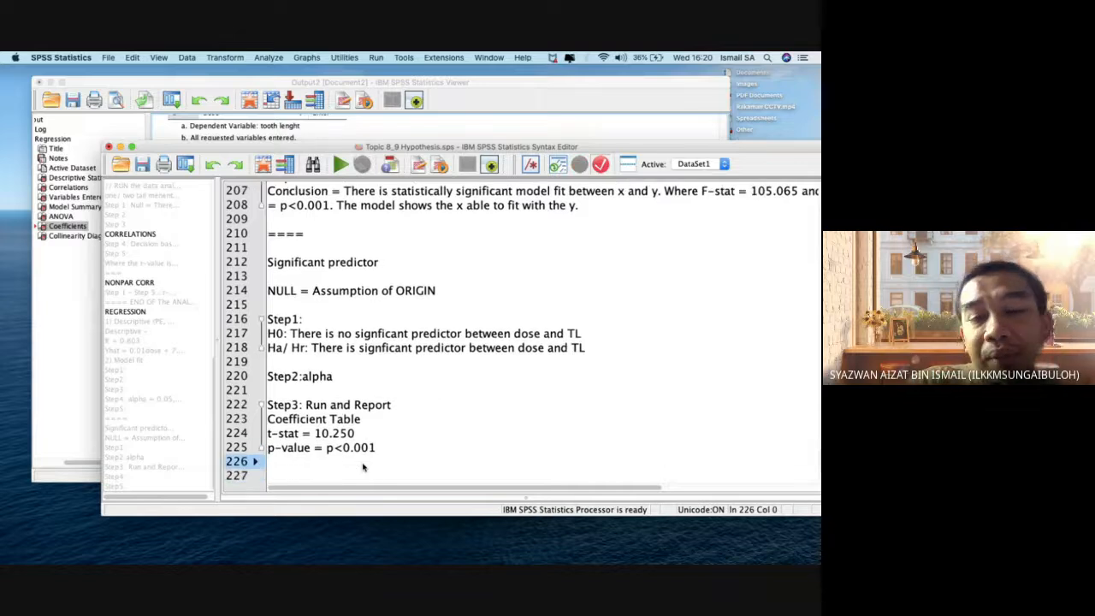
pyautogui.press('Down')
pyautogui.press('Return')
pyautogui.write('Step4:')
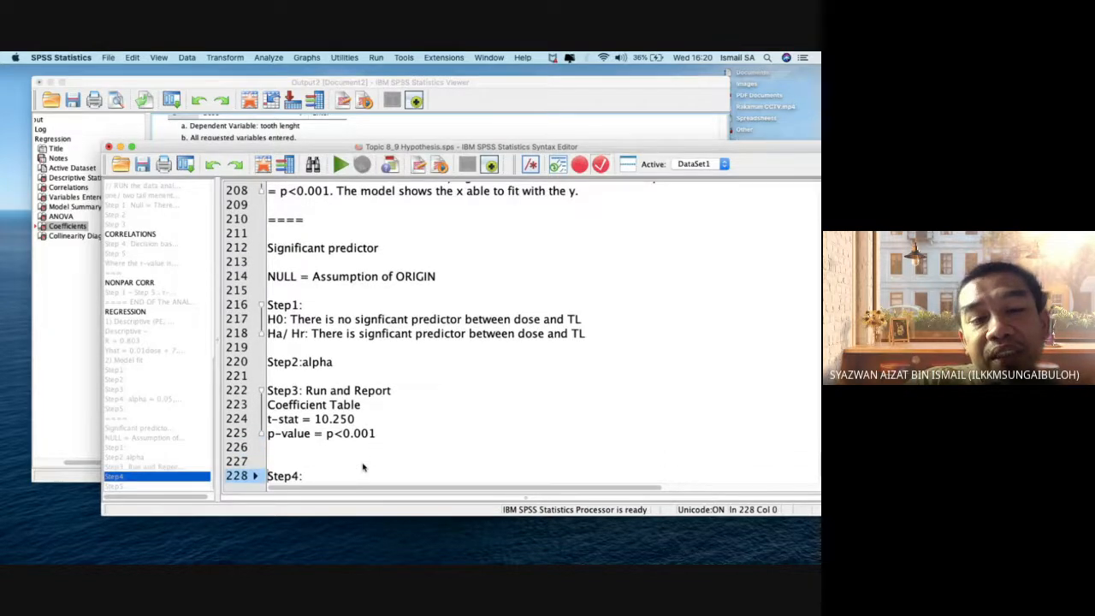
pyautogui.press('BackSpace')
# - Head Step4 'Decision' with rules LESS THAN ALPHA = REJECT and MORE THAN ALPHA = FAIL TO REJECT
pyautogui.click(362, 466)
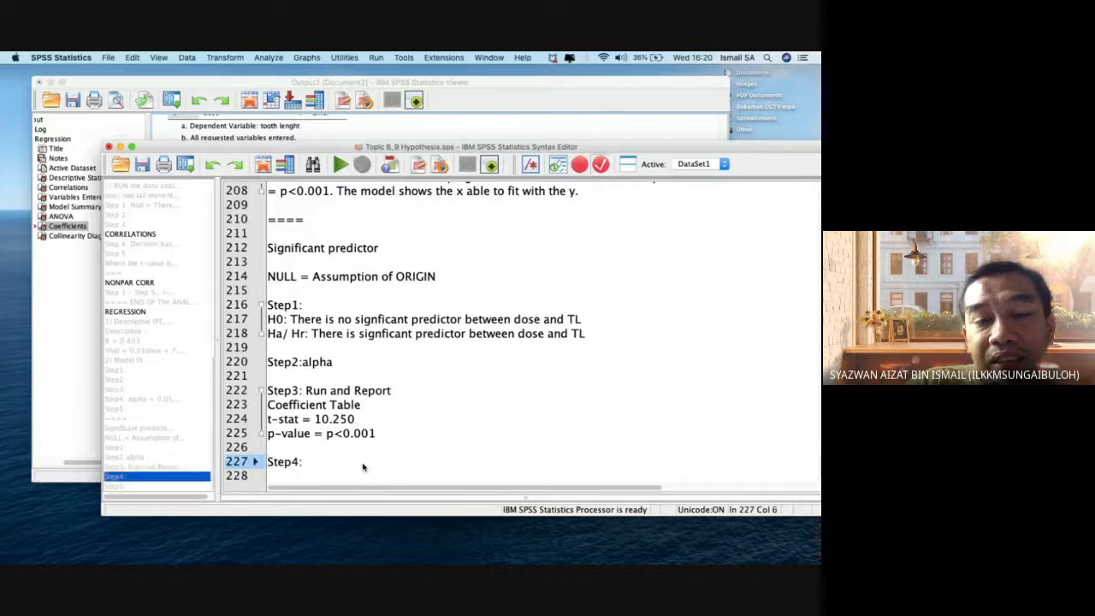
pyautogui.write('Decision')
pyautogui.press('Return')
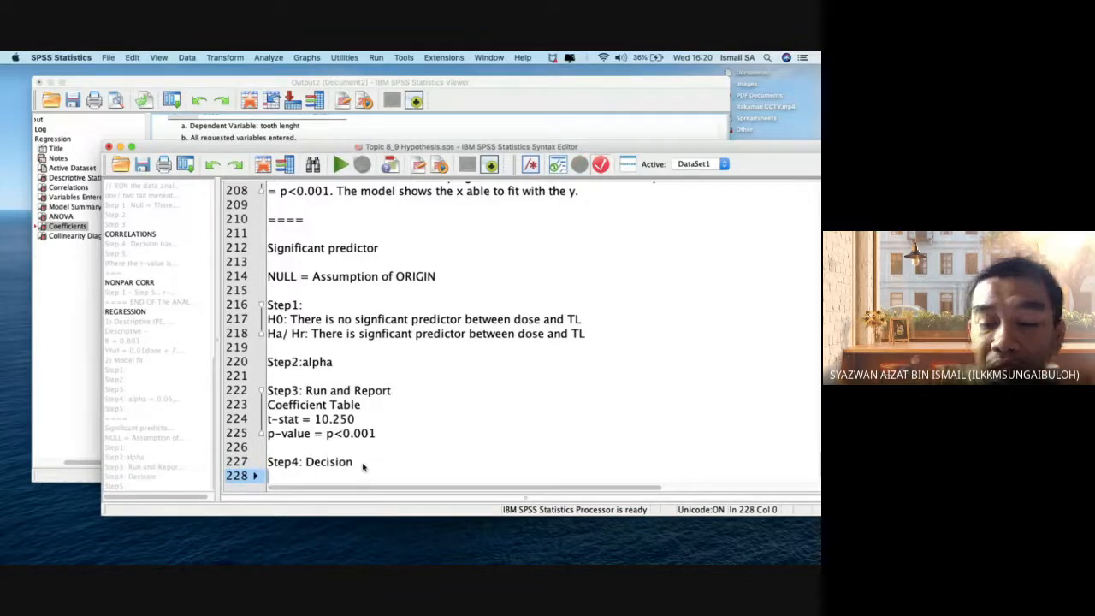
pyautogui.write('alpha')
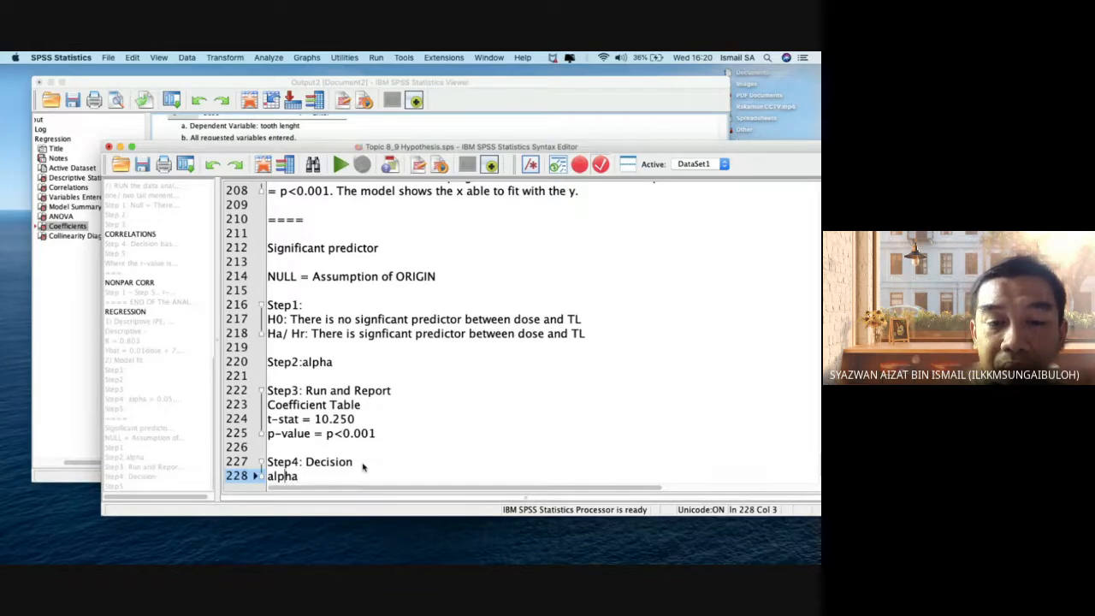
pyautogui.write('p-value ')
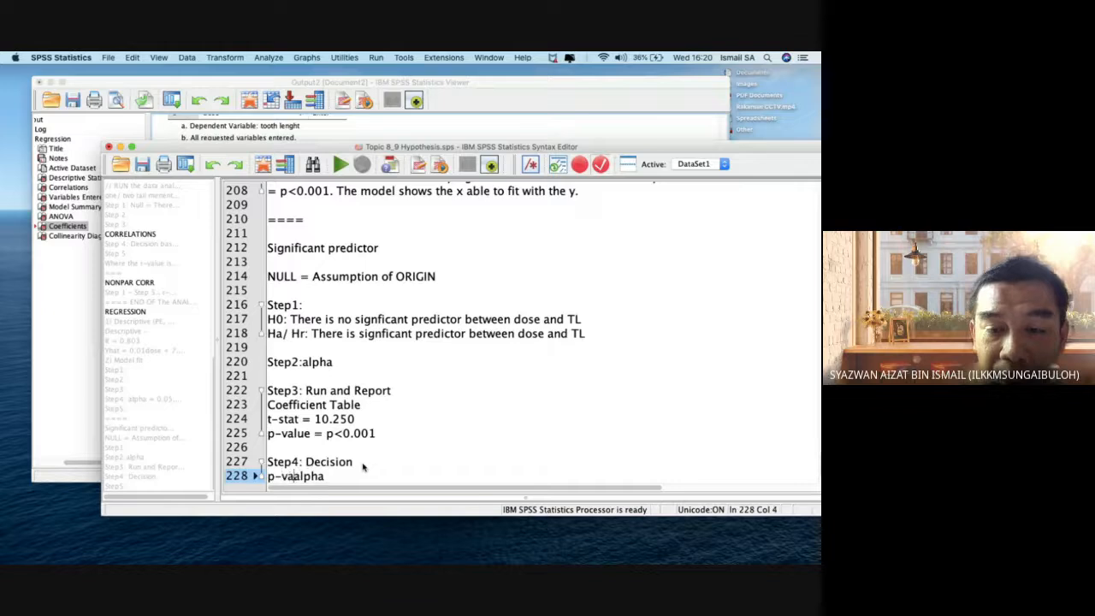
pyautogui.write('< al')
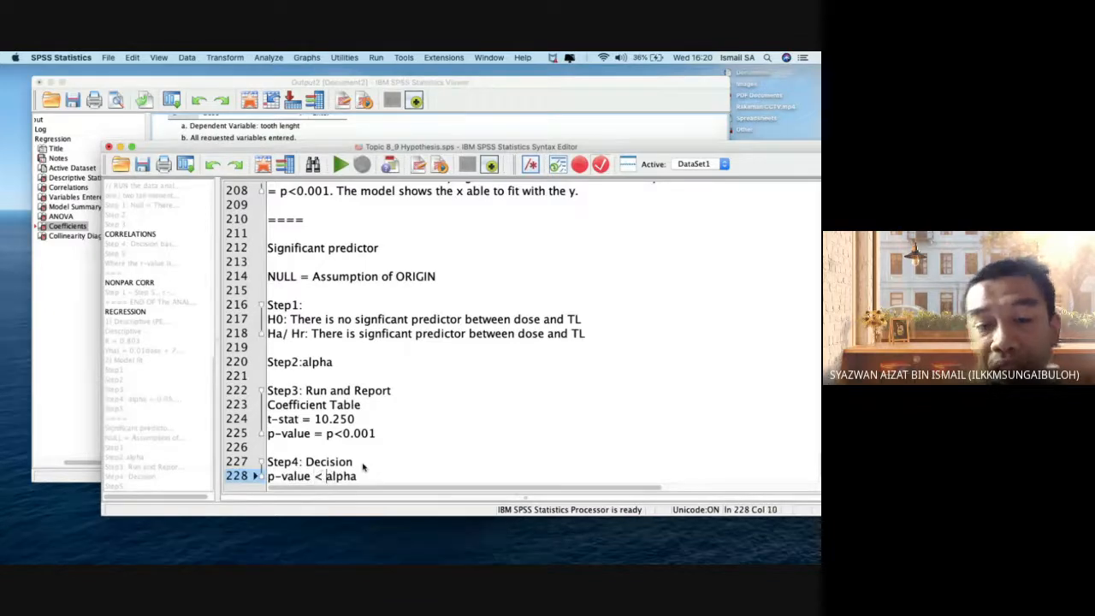
pyautogui.press('Up')
pyautogui.press('Right')
pyautogui.press('Right')
pyautogui.press('Right')
pyautogui.press('Right')
pyautogui.press('Right')
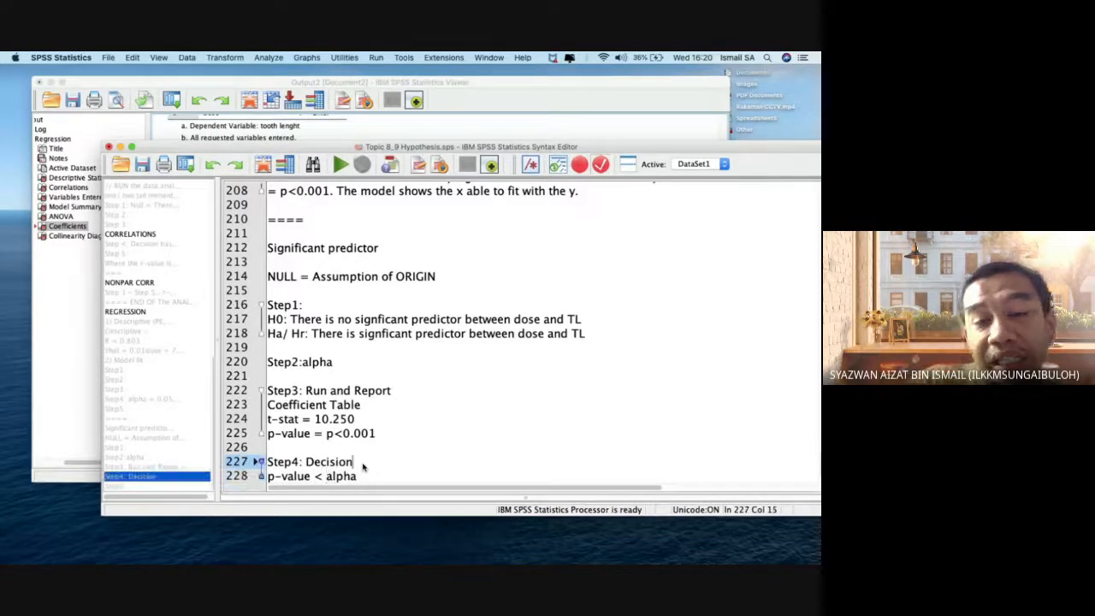
pyautogui.press('Return')
pyautogui.write('LESS')
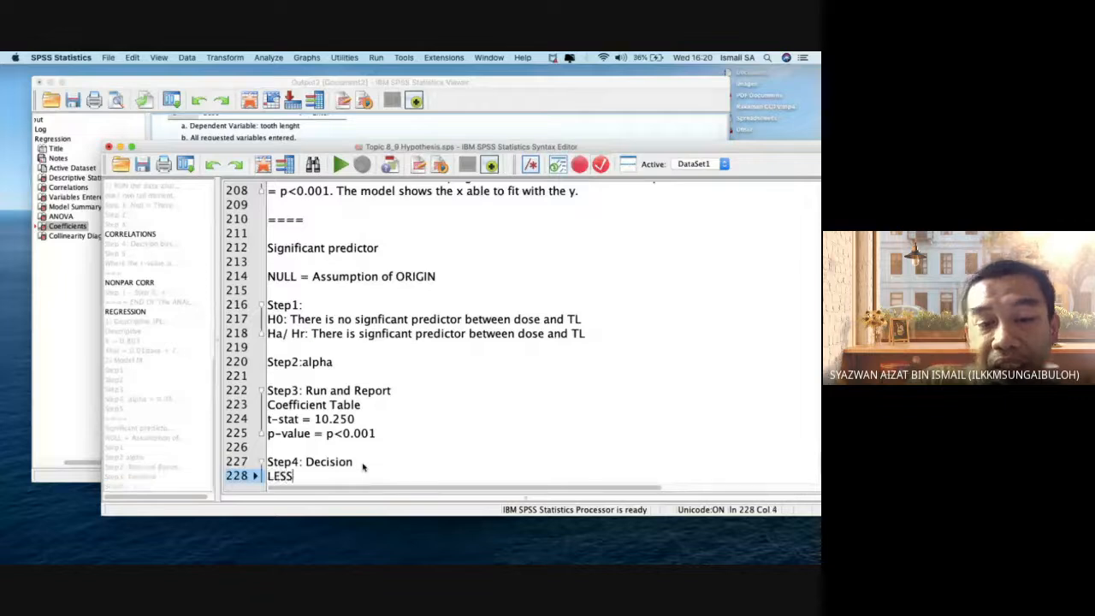
pyautogui.write(' THAN ALPHA ')
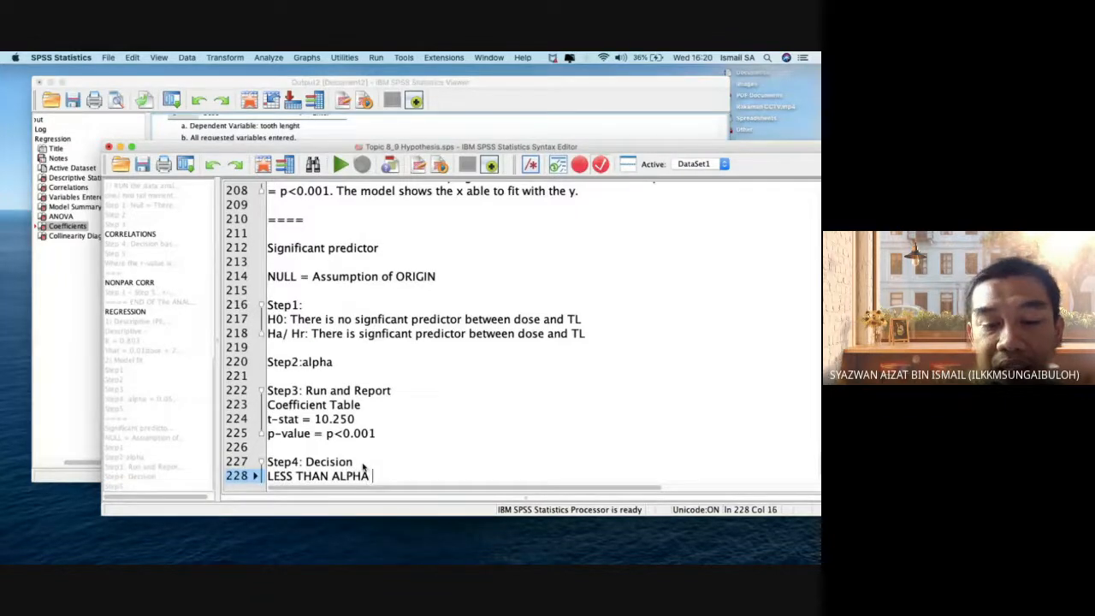
pyautogui.write('= REJECT')
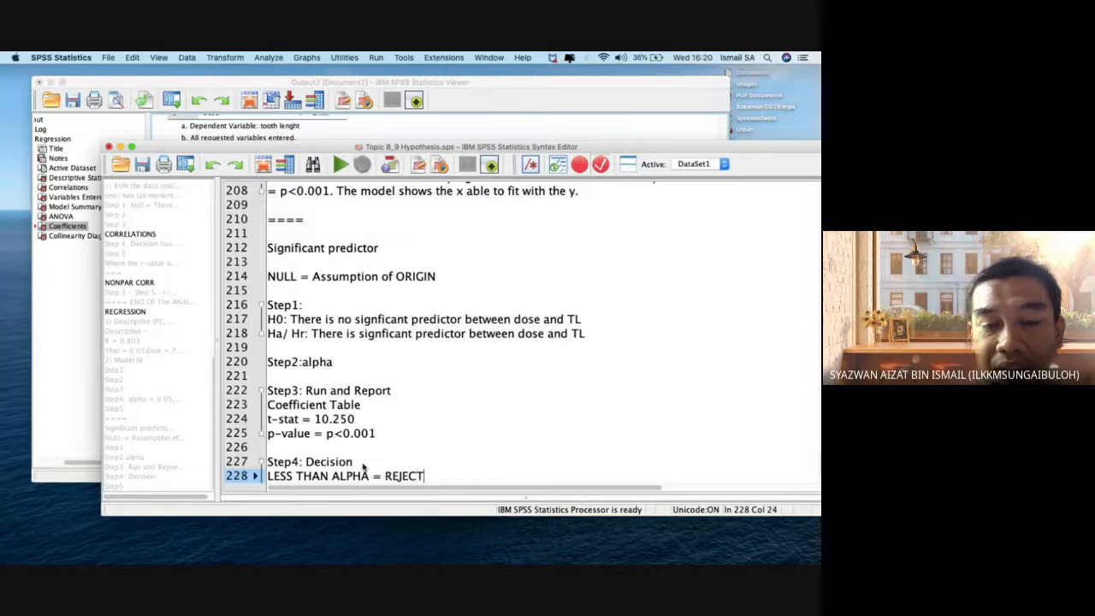
pyautogui.press('Return')
pyautogui.write('MORE THAN A')
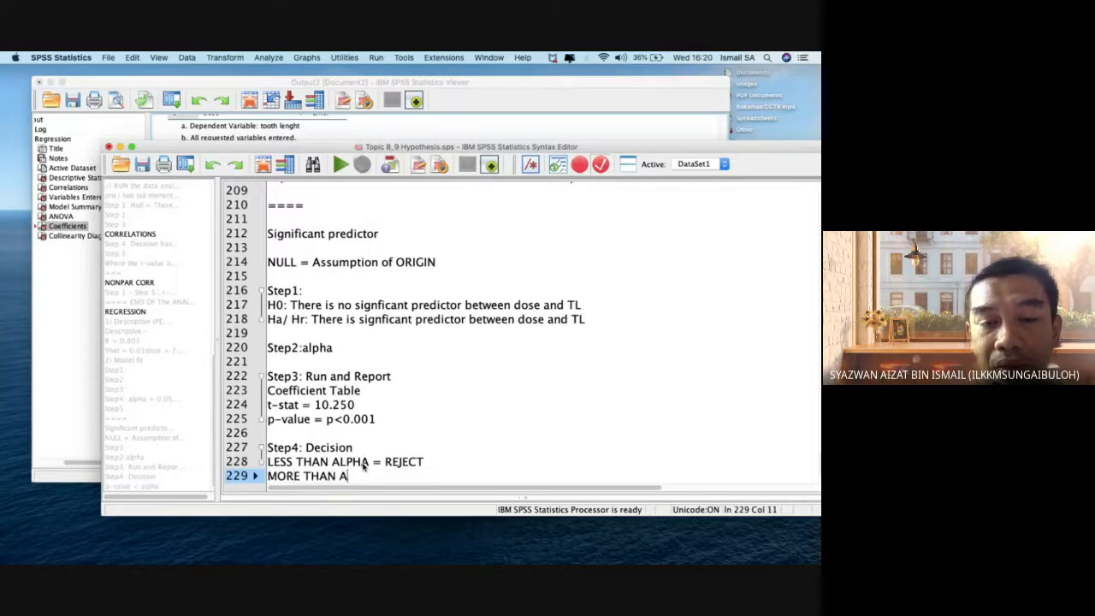
pyautogui.write('LPHA = ')
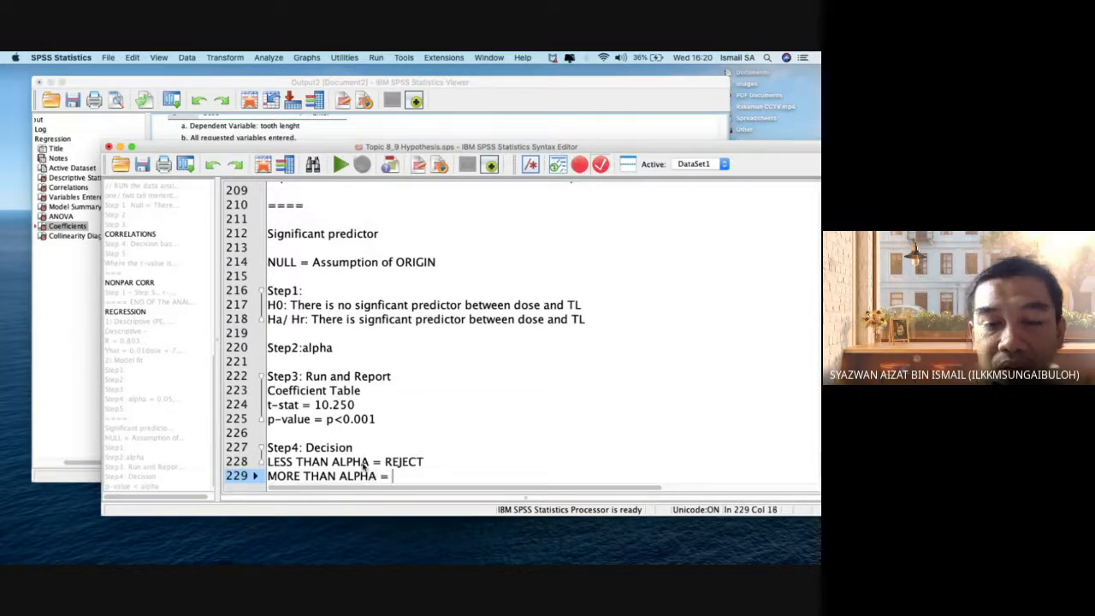
pyautogui.write('FAIL TO REJECT')
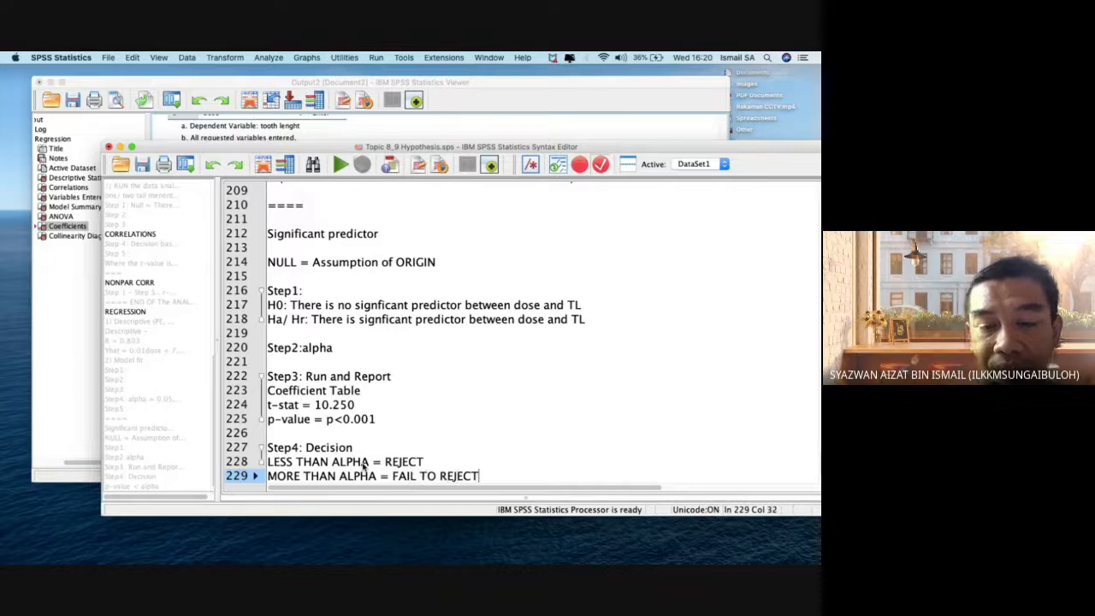
pyautogui.press('Return')
# - Complete the result line as 'p-value(p <0.001) < alpha 0.05 = REJECT'
pyautogui.scroll(-2, 360, 421)
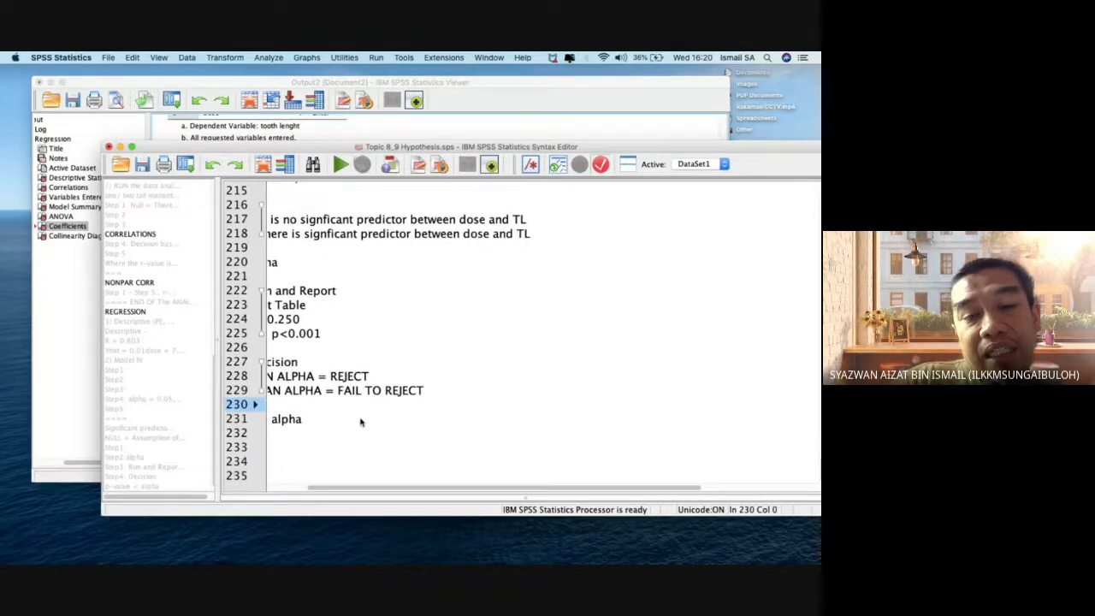
pyautogui.hscroll(-2, 360, 421)
pyautogui.click(362, 420)
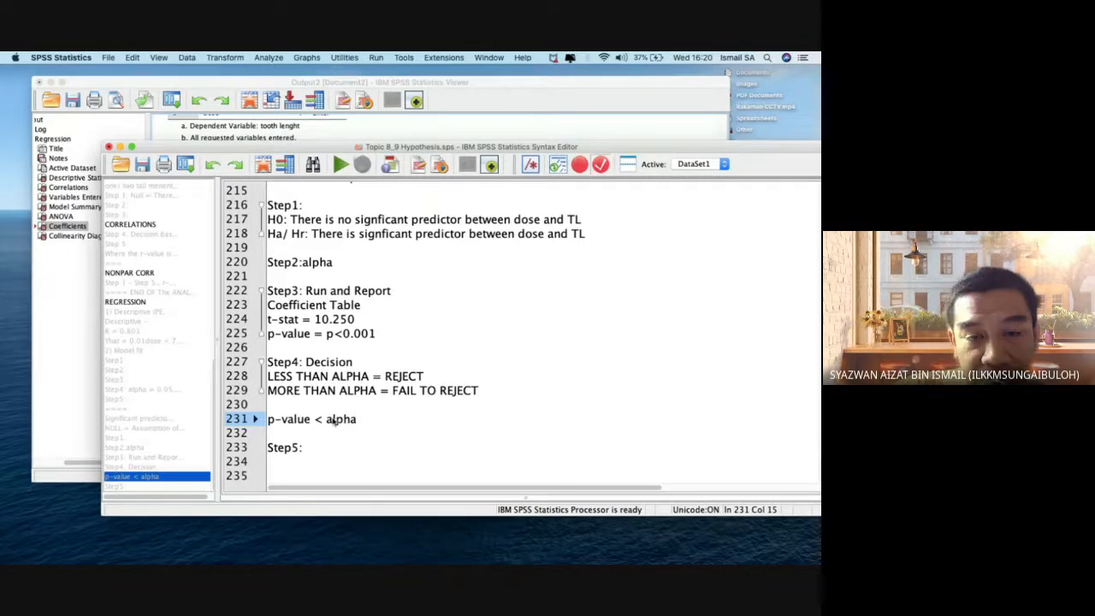
pyautogui.write('0')
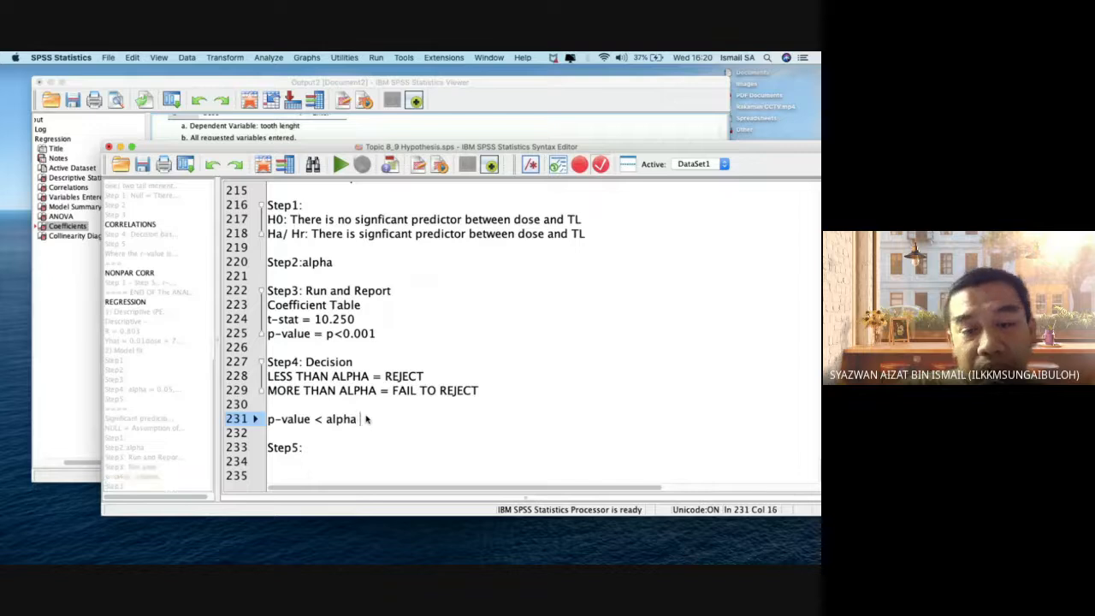
pyautogui.write('.05')
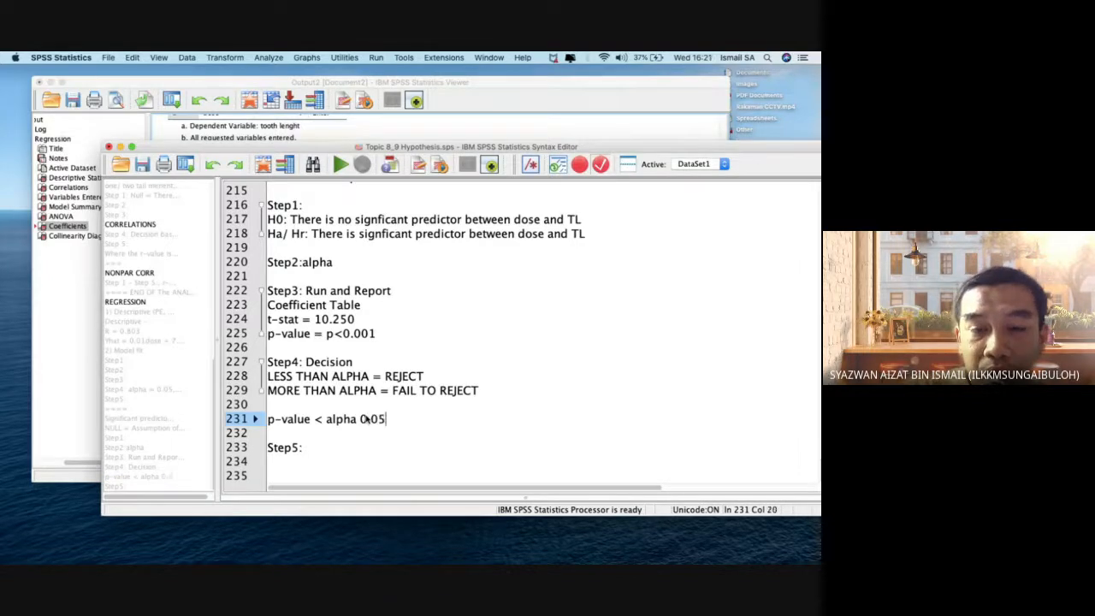
pyautogui.press('Left')
pyautogui.press('Left')
pyautogui.press('Left')
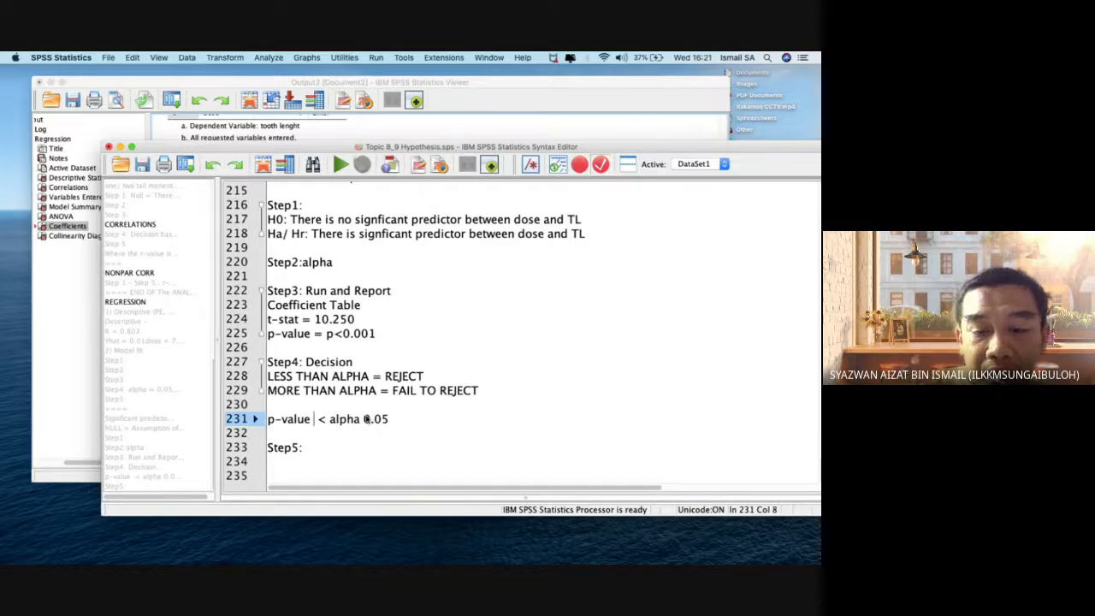
pyautogui.write('<0.001')
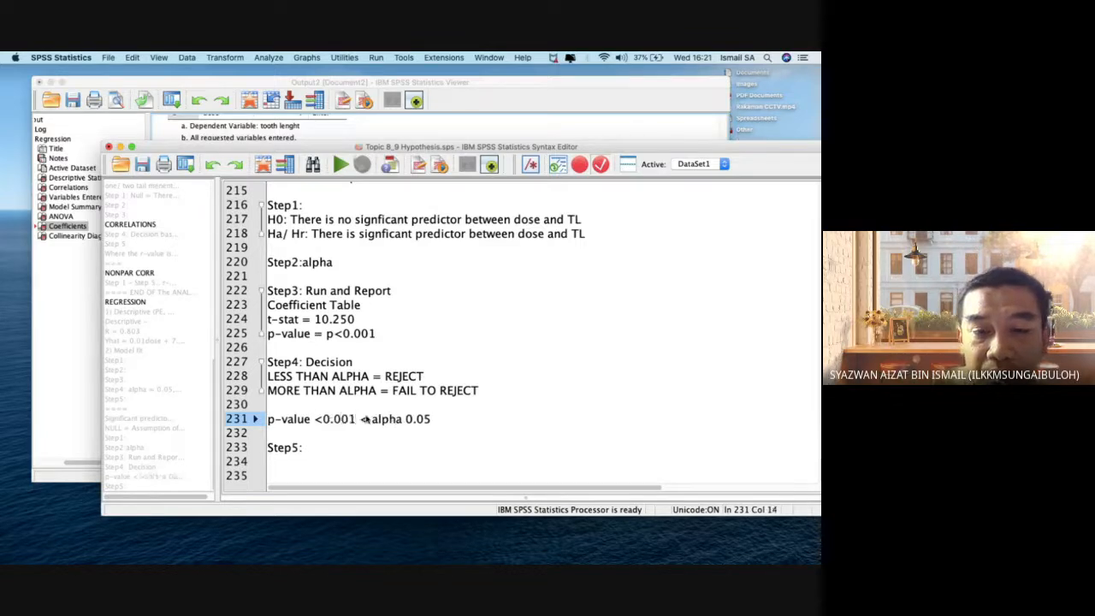
pyautogui.write(')')
pyautogui.click(313, 419)
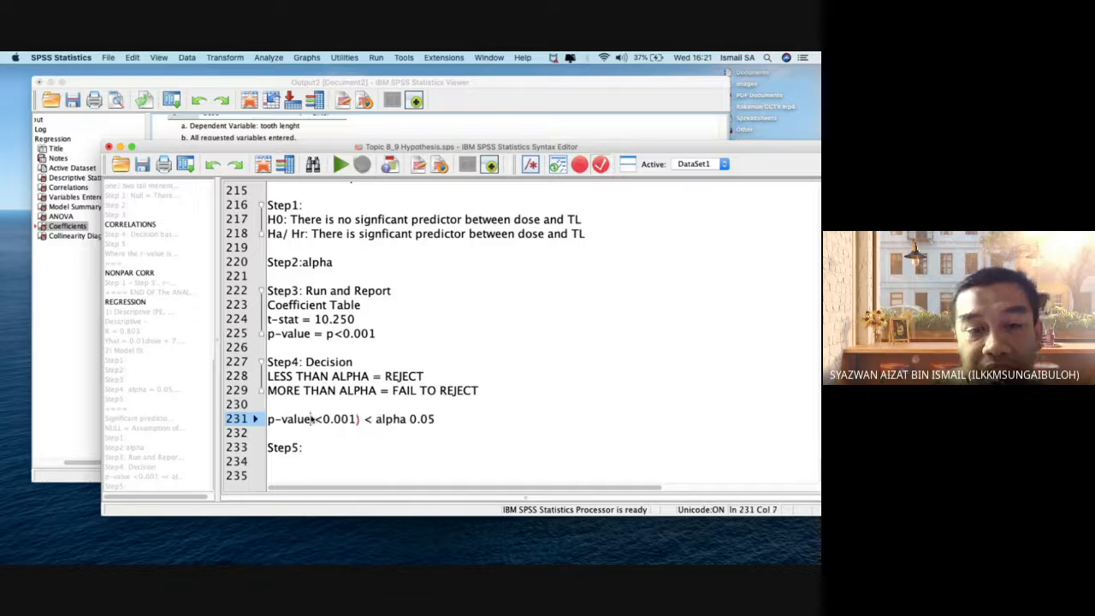
pyautogui.write('(p')
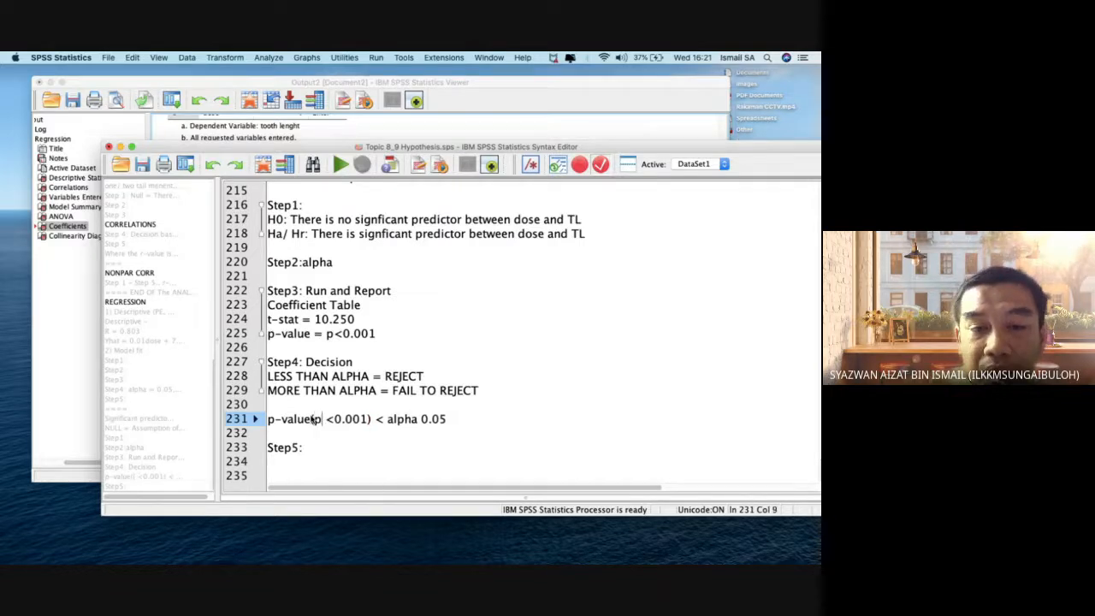
pyautogui.press('End')
pyautogui.write('= REJECT')
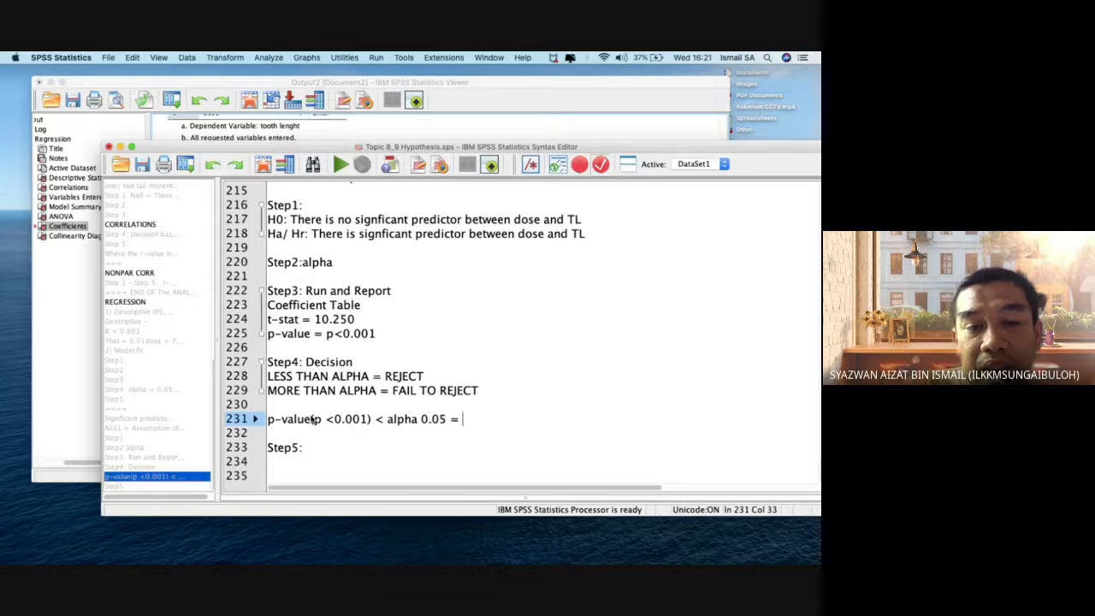
# - Tag the H0 hypothesis line with '(reject)'
pyautogui.click(608, 212)
pyautogui.click(610, 221)
pyautogui.write('(reject')
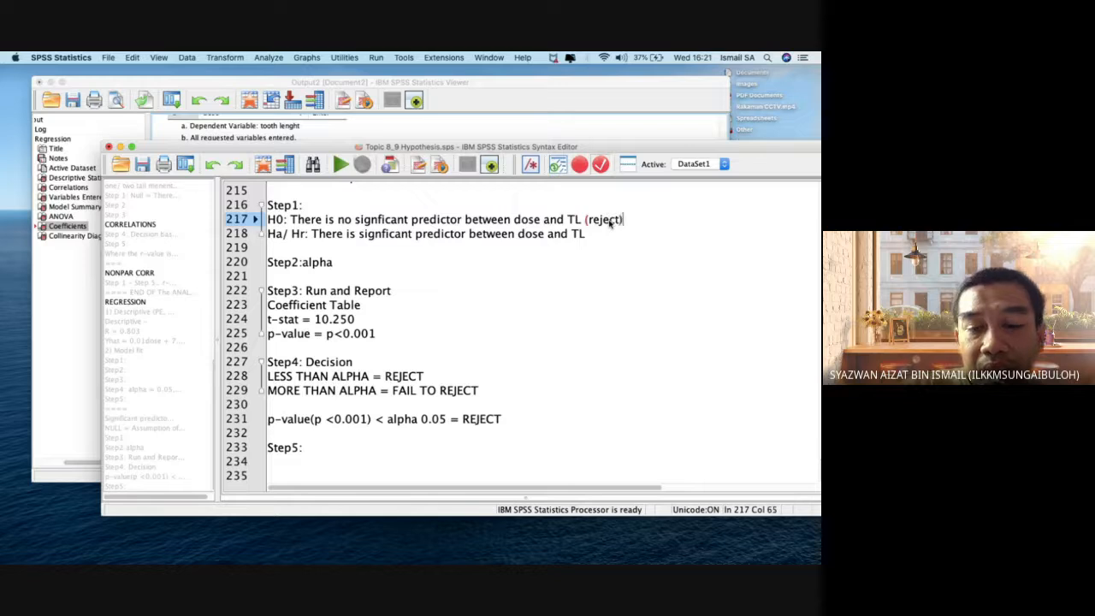
pyautogui.click(504, 436)
pyautogui.click(485, 462)
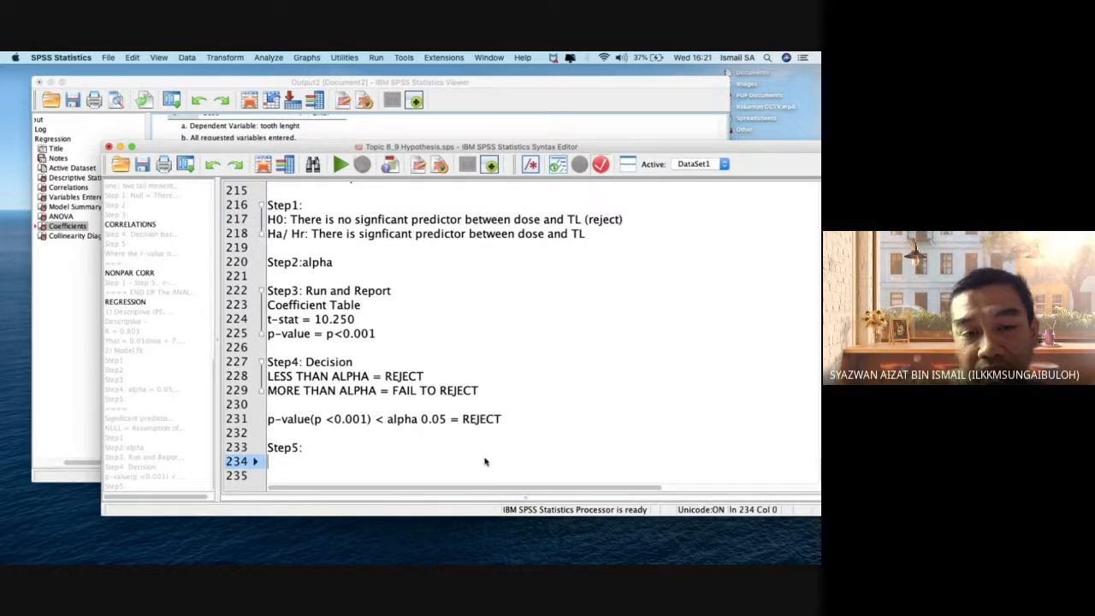
# - Write the Step5 Conclusion: significant prediction between dose and TL, t-stat = 10.250, p-value is p<0.001
pyautogui.write('Conclusion')
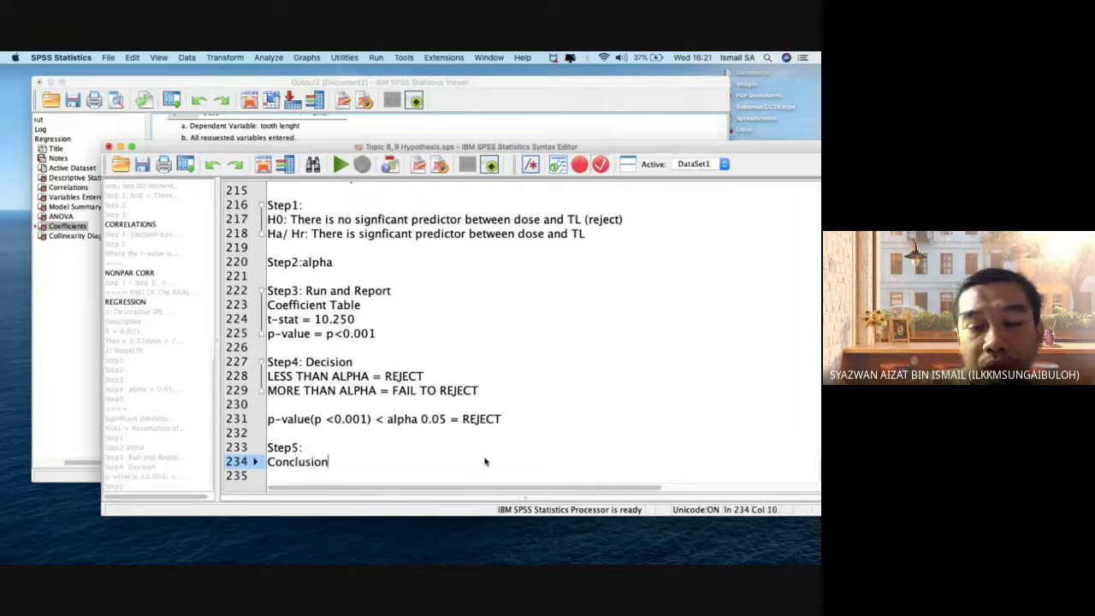
pyautogui.press('Return')
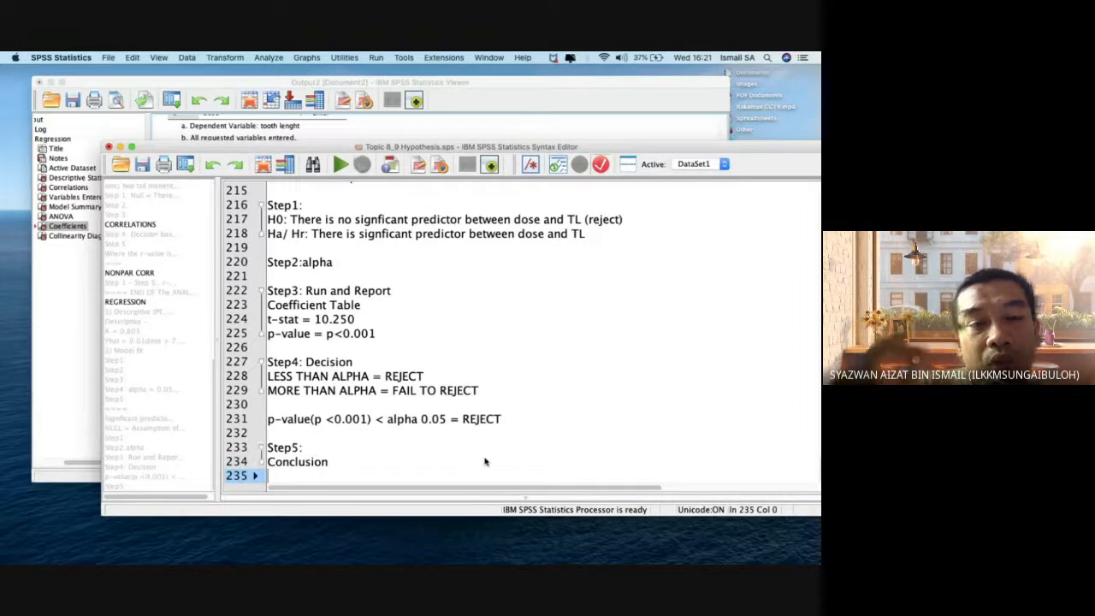
pyautogui.write('There is a')
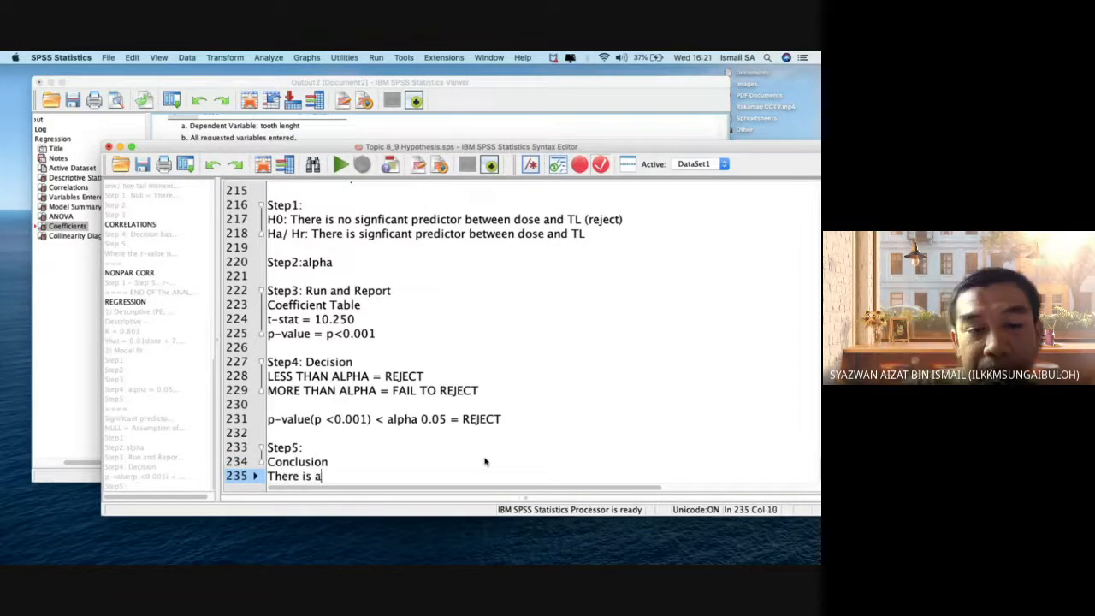
pyautogui.write('signfiica')
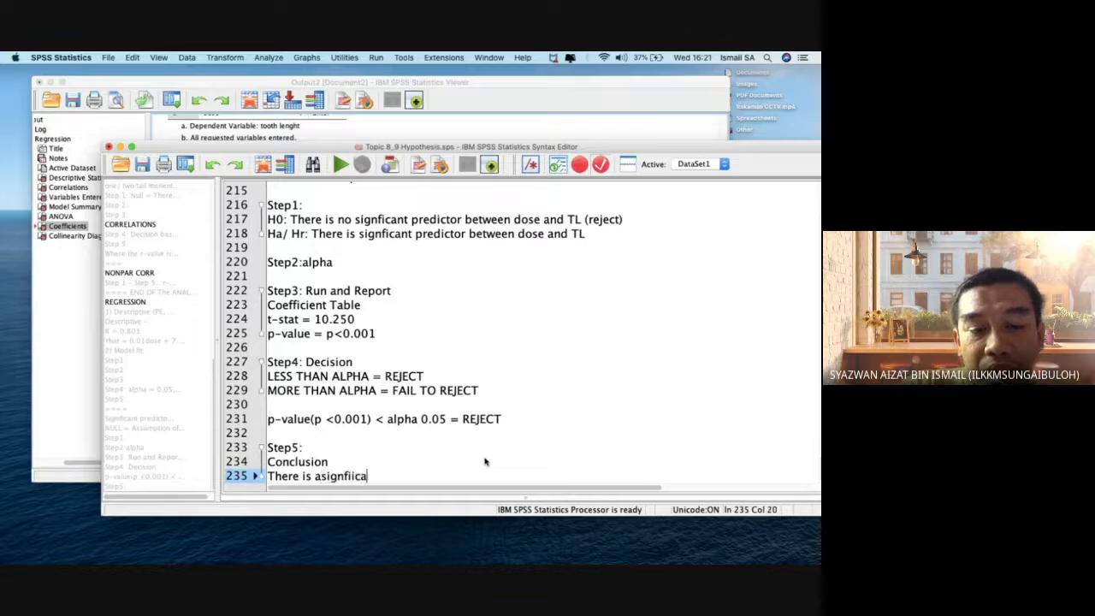
pyautogui.press('BackSpace')
pyautogui.press('BackSpace')
pyautogui.press('BackSpace')
pyautogui.press('BackSpace')
pyautogui.press('BackSpace')
pyautogui.press('BackSpace')
pyautogui.press('BackSpace')
pyautogui.press('BackSpace')
pyautogui.press('BackSpace')
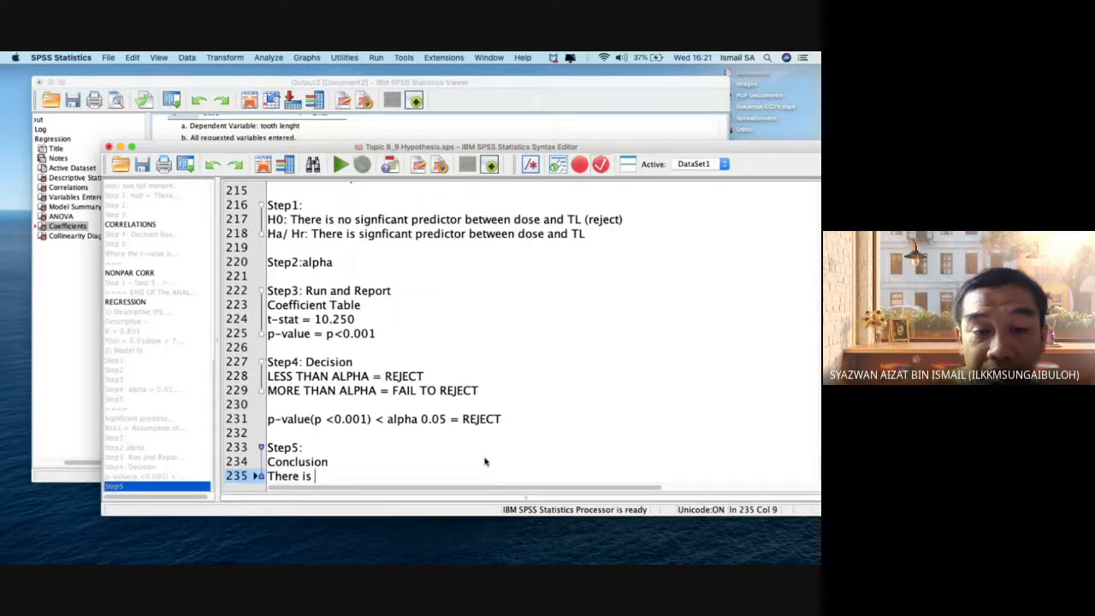
pyautogui.write('significa')
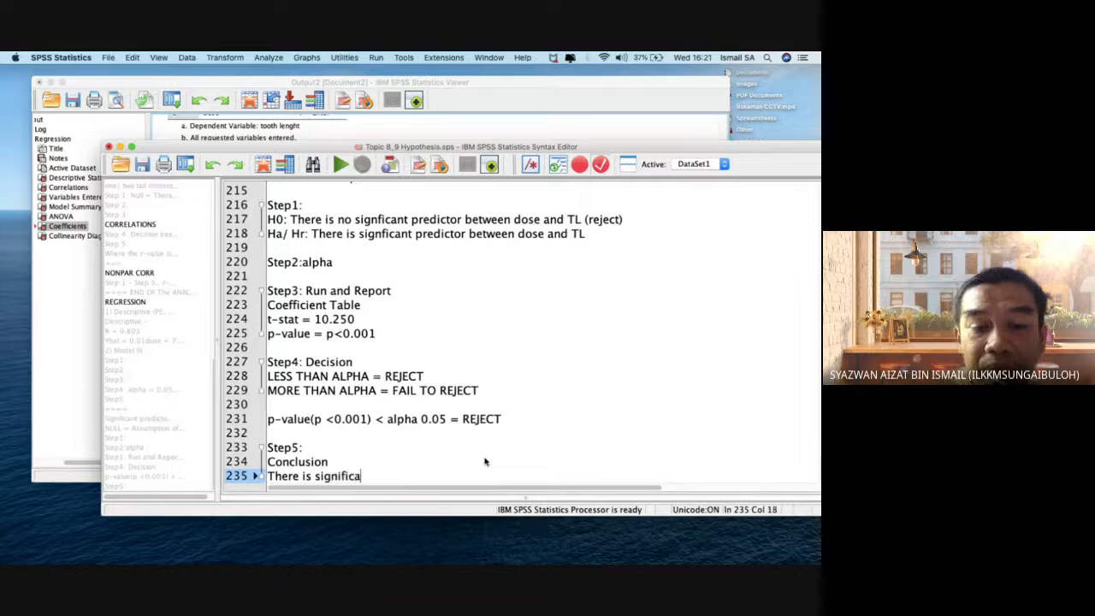
pyautogui.write('nt predict')
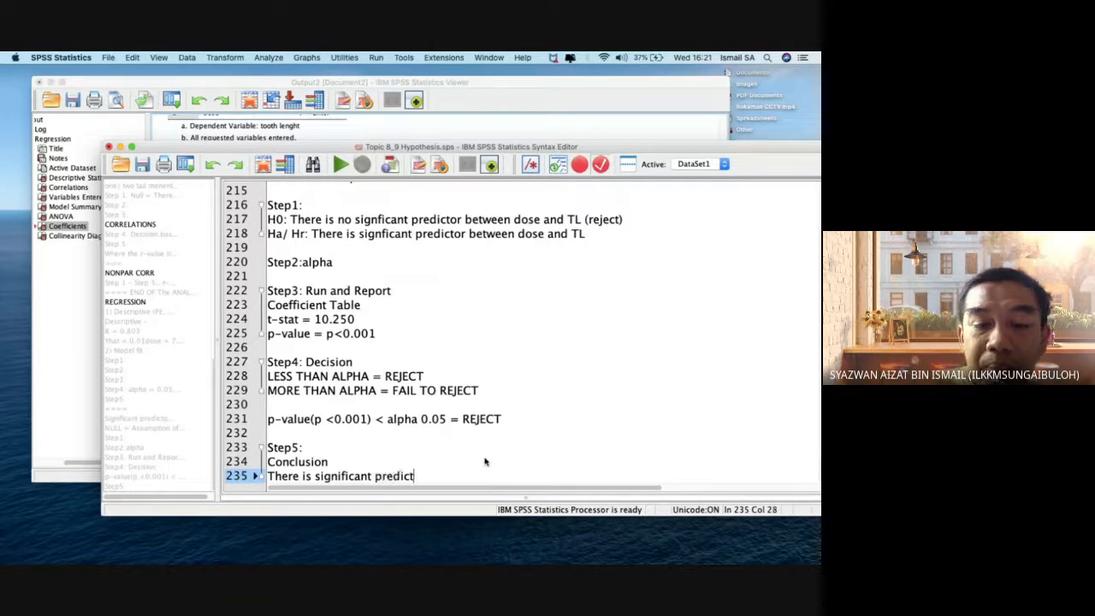
pyautogui.write('ion between t')
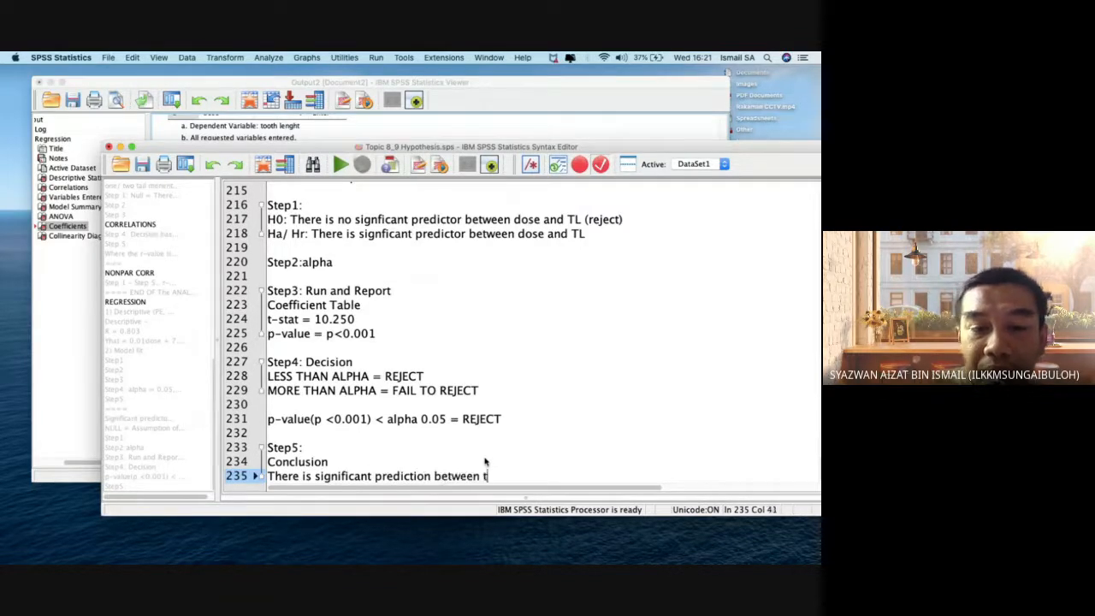
pyautogui.write('he dose and ')
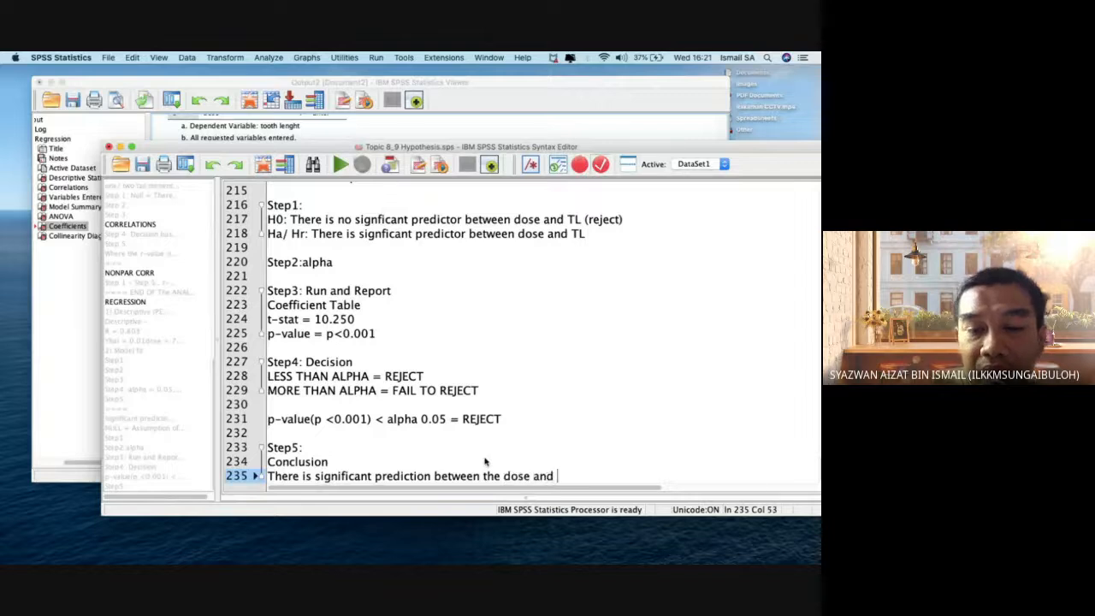
pyautogui.write('TCL.')
pyautogui.press('BackSpace')
pyautogui.press('BackSpace')
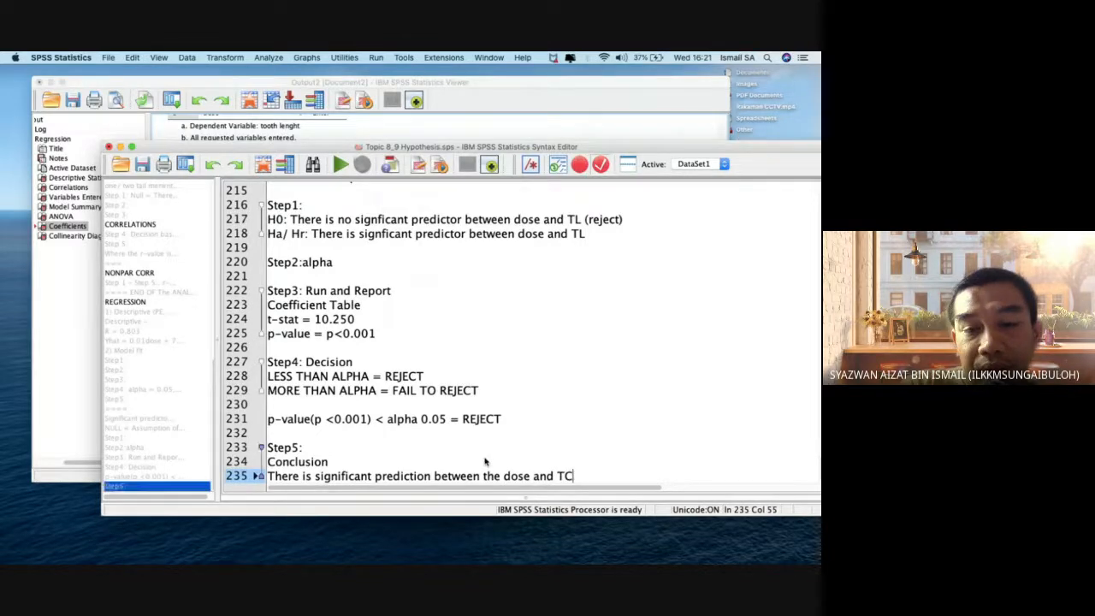
pyautogui.press('BackSpace')
pyautogui.write('L. Where')
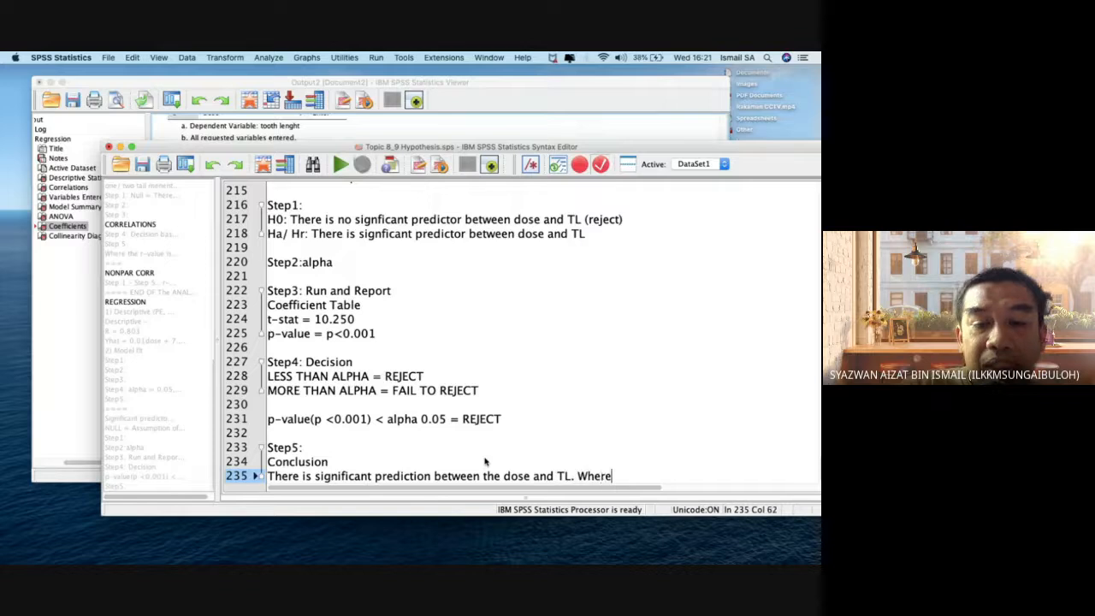
pyautogui.write(' the t-stat')
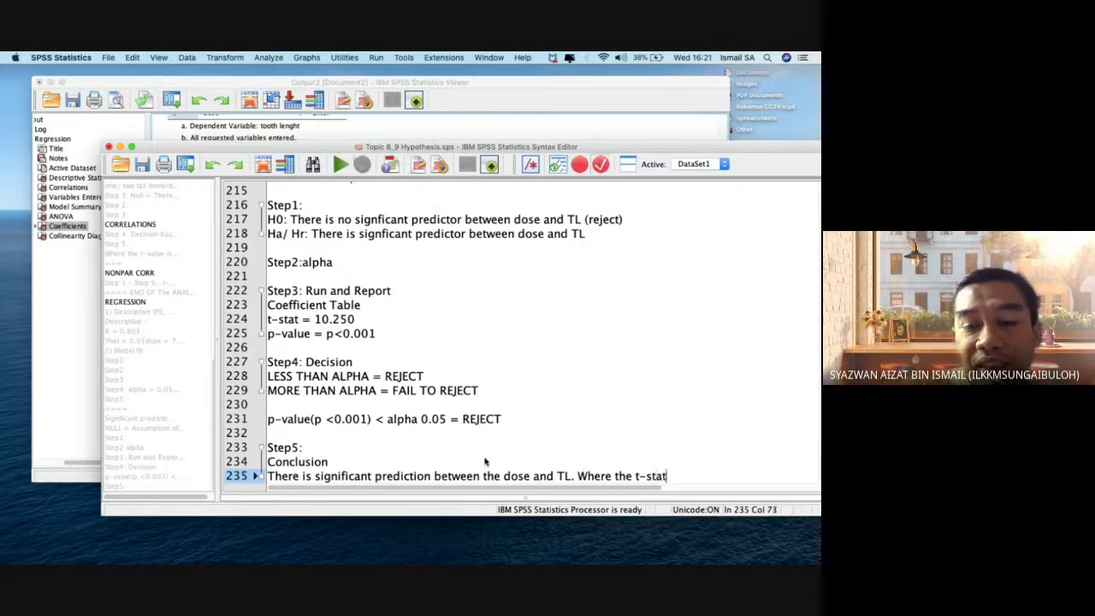
pyautogui.write(' = 10.2')
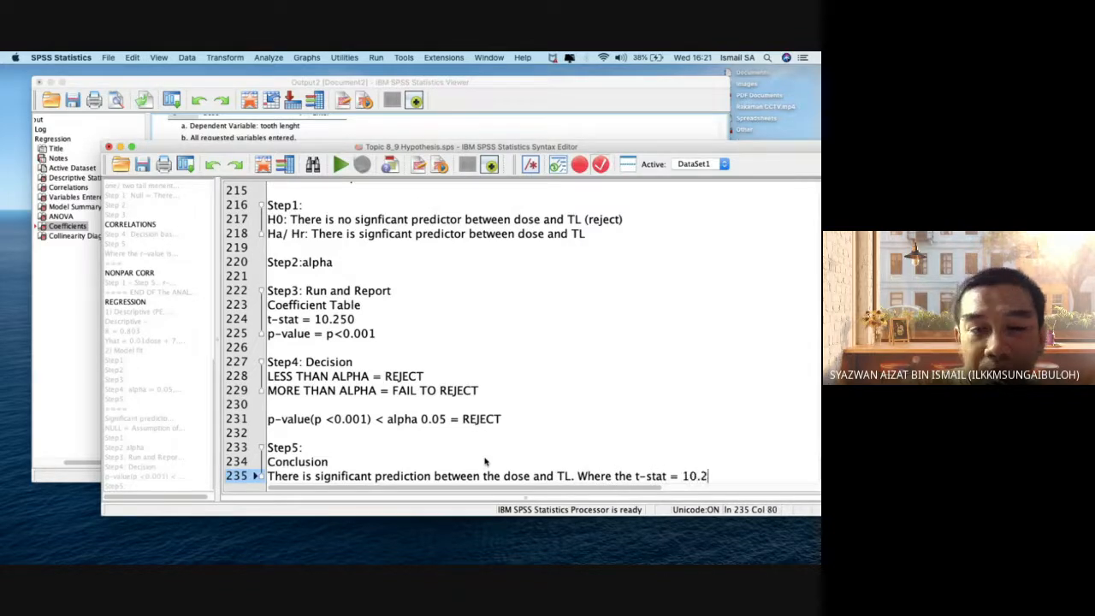
pyautogui.write('50, and the p-value')
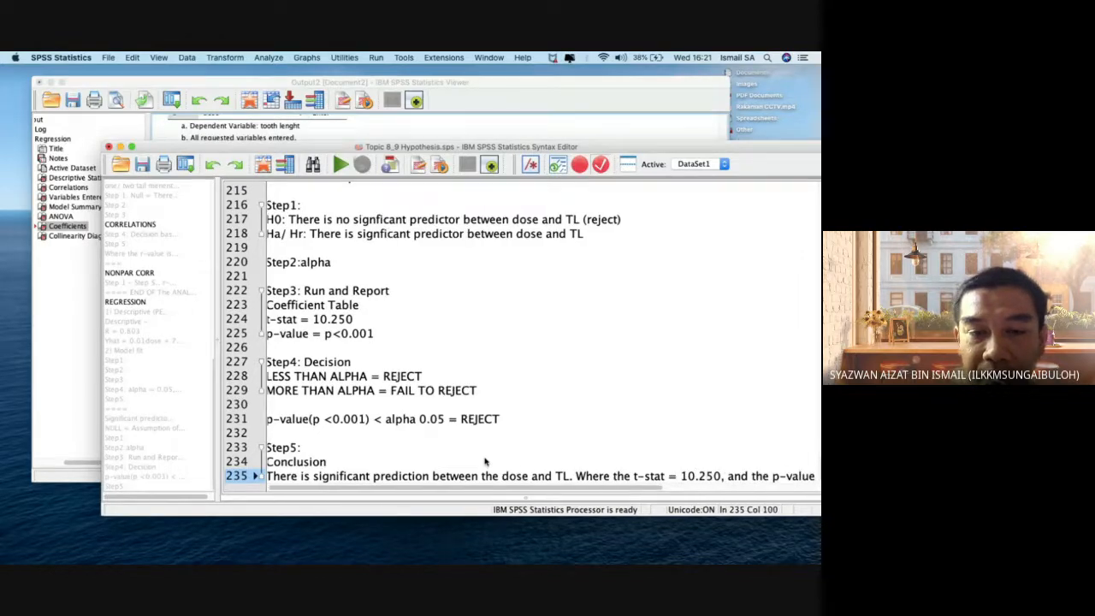
pyautogui.press('Return')
pyautogui.write('is ')
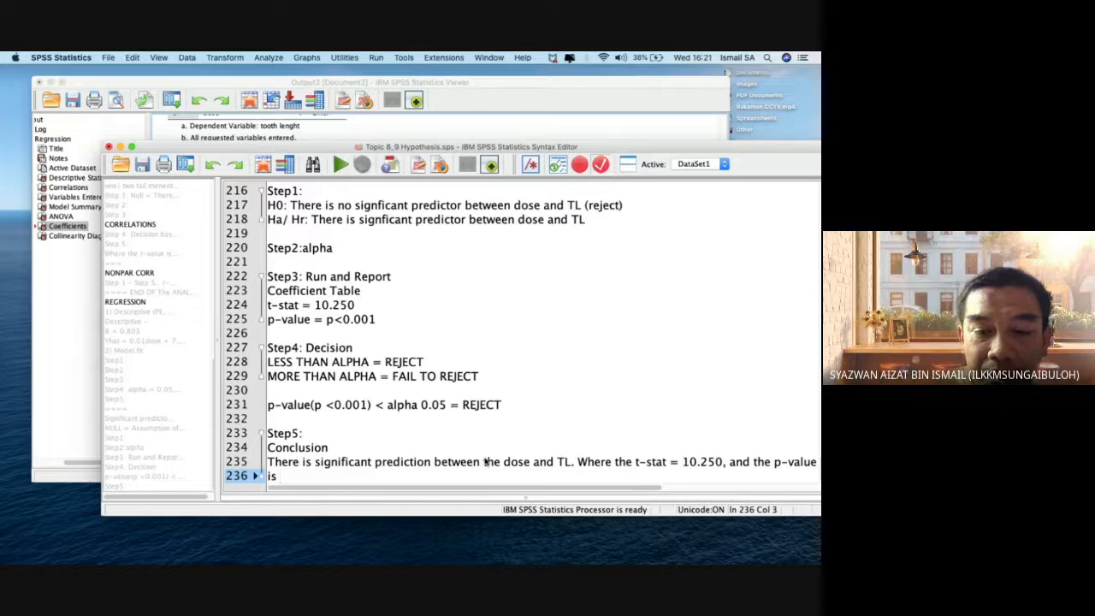
pyautogui.write('p<0.001')
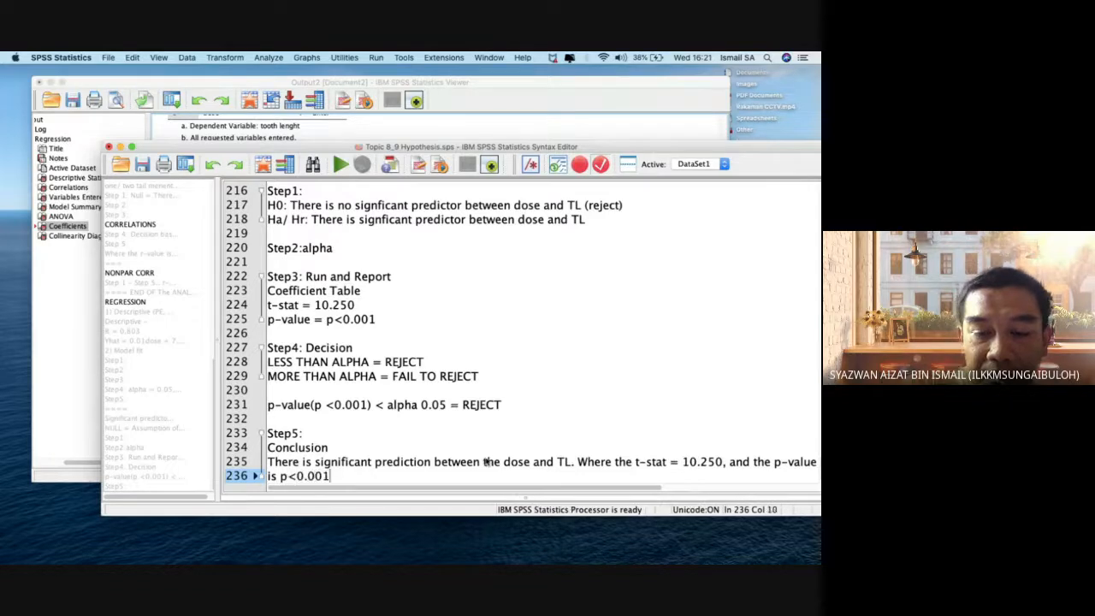
# - Insert 'at the significant level (alpha), 0.05' after TL and end the p-value line with a period
pyautogui.click(571, 465)
pyautogui.write('at the ')
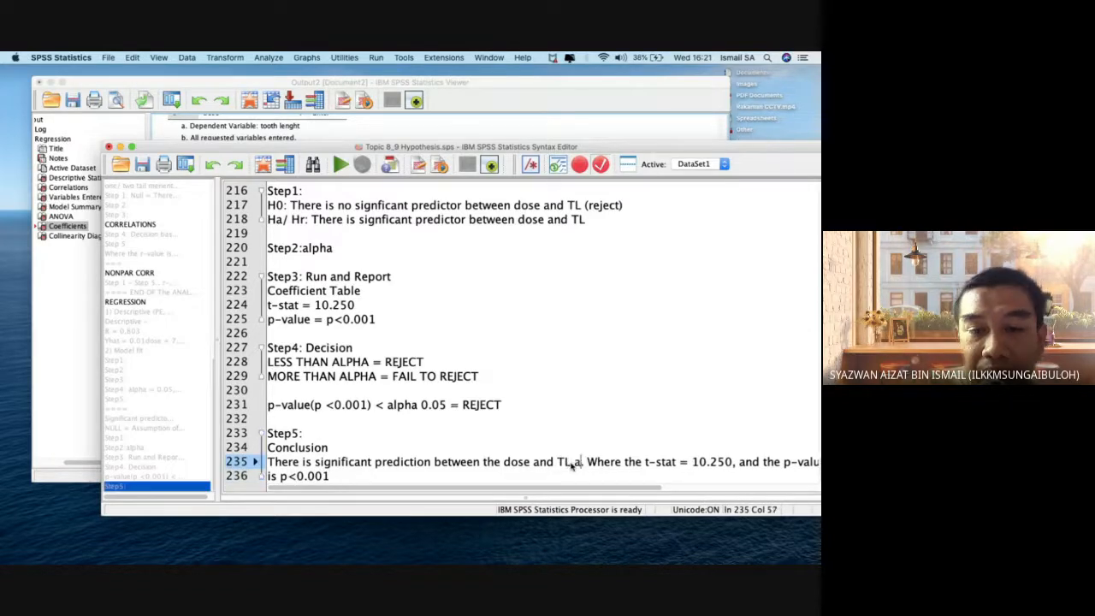
pyautogui.write('significant')
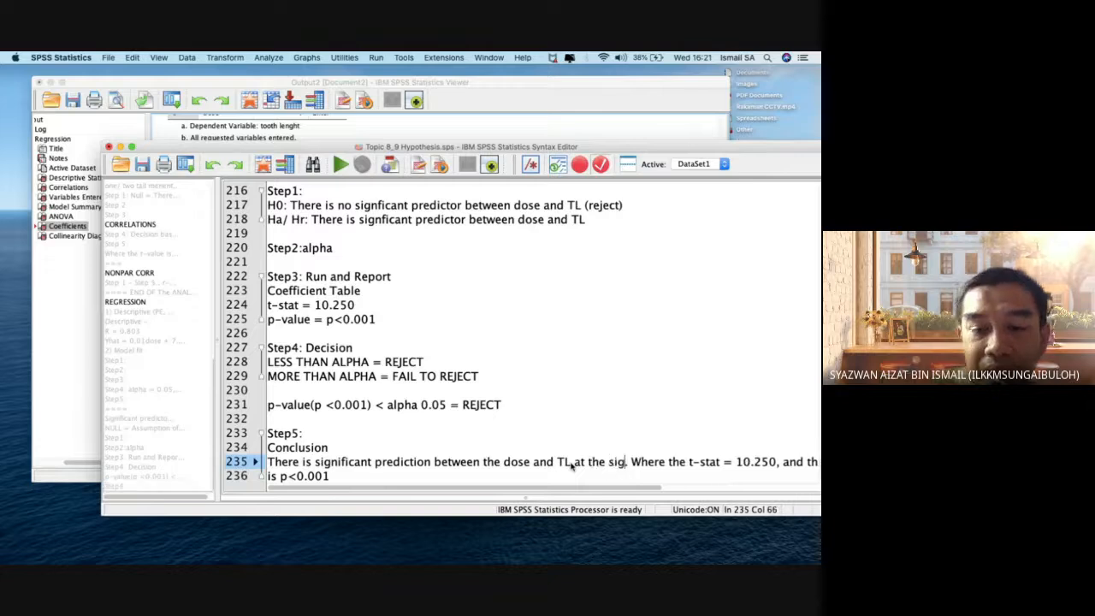
pyautogui.write(' p')
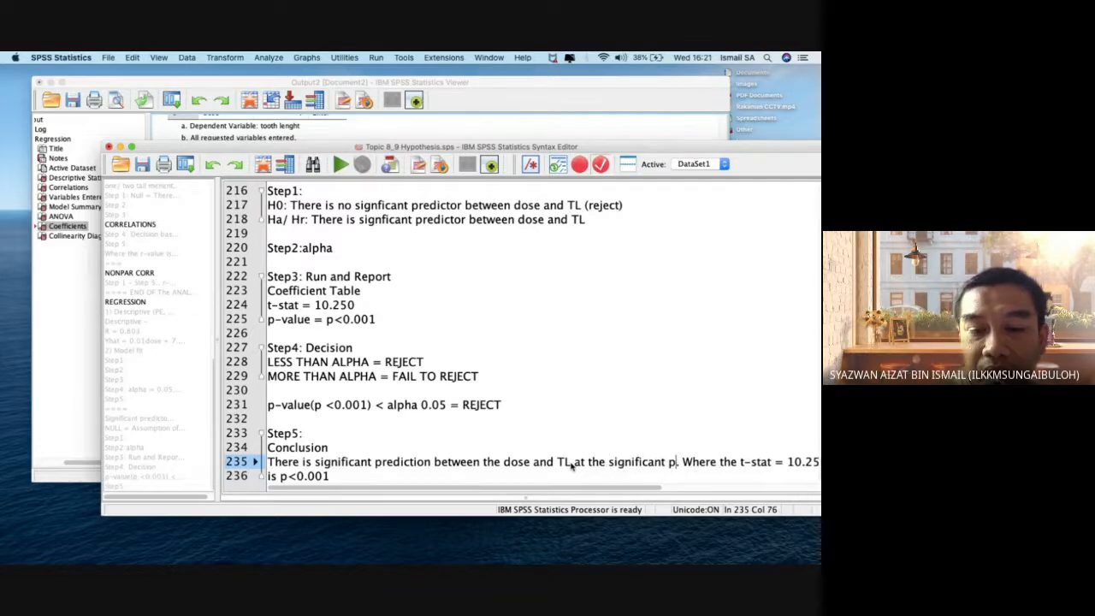
pyautogui.press('BackSpace')
pyautogui.write('level ()')
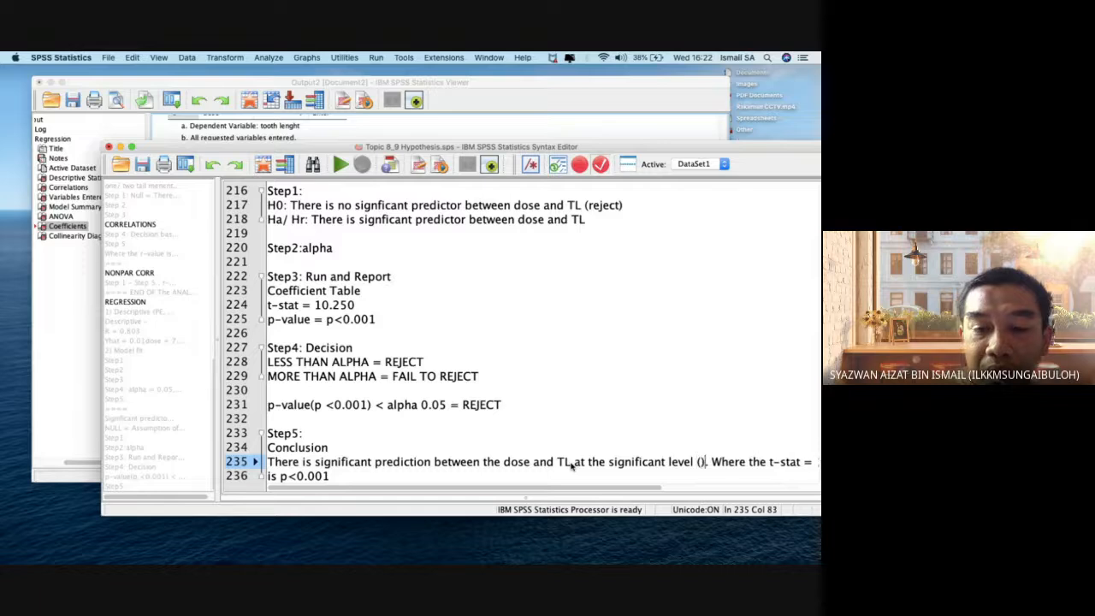
pyautogui.press('Left')
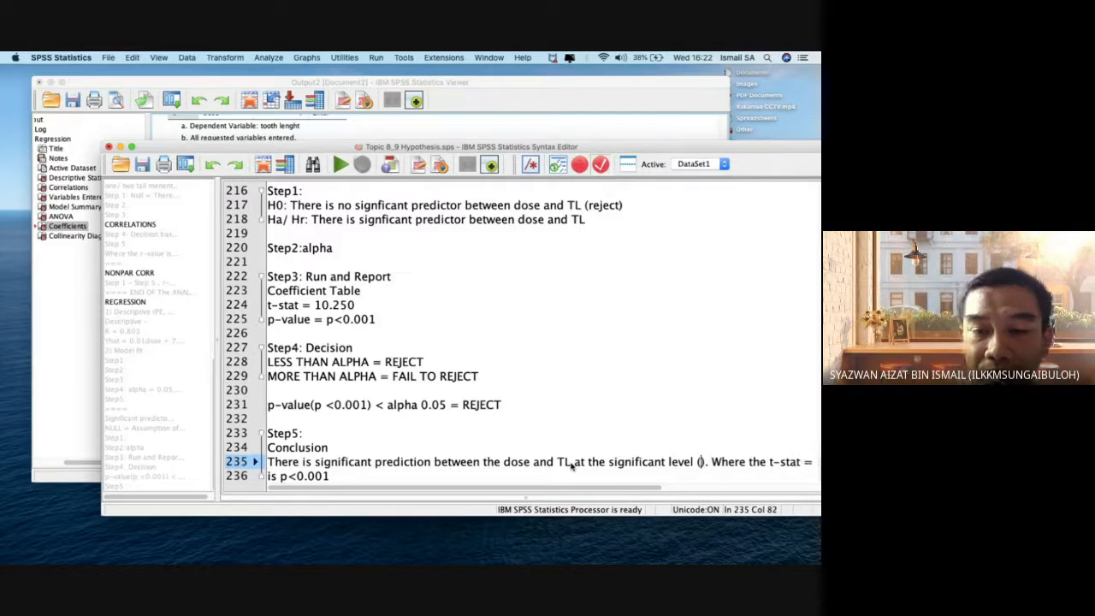
pyautogui.write('alp')
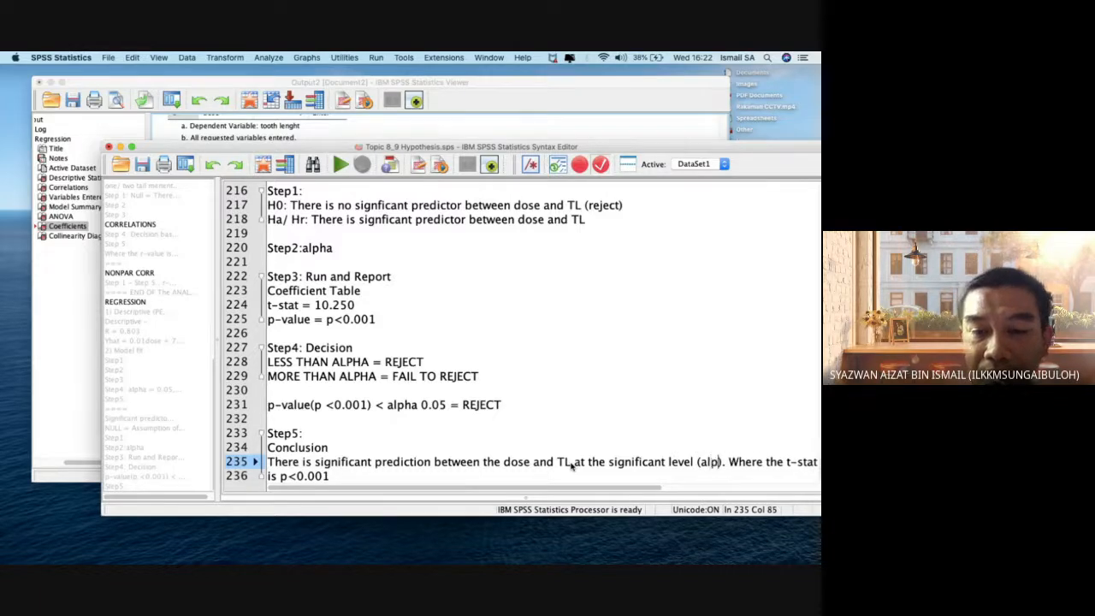
pyautogui.write('ha), ')
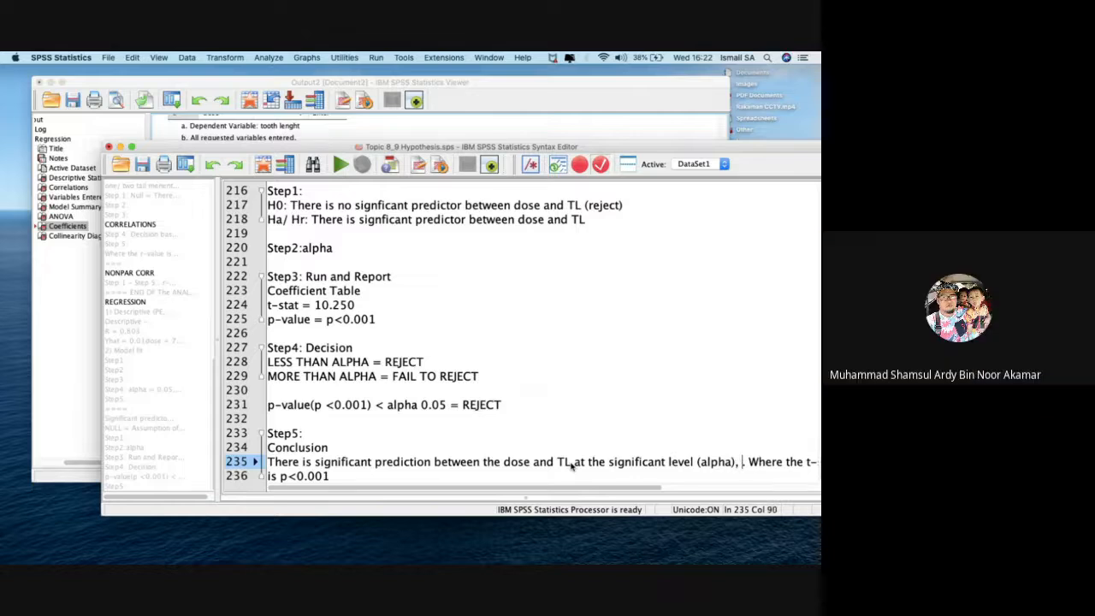
pyautogui.write('0.05')
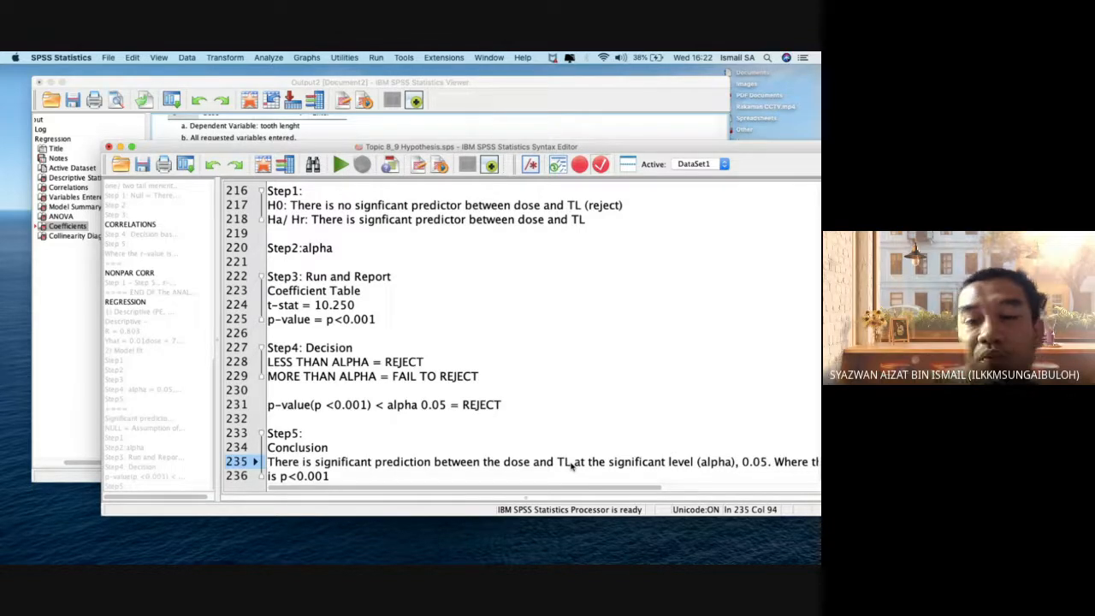
pyautogui.press('Down')
pyautogui.write('.')
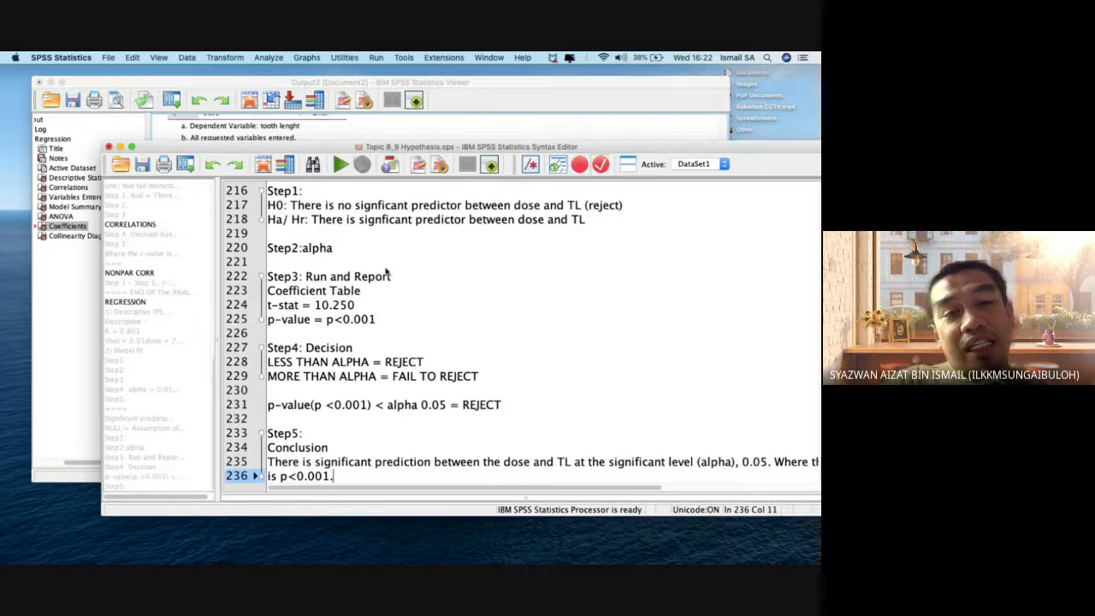
# - Add a '====' separator line after the conclusion and save the syntax file
pyautogui.moveTo(215, 266); pyautogui.dragTo(147, 250)
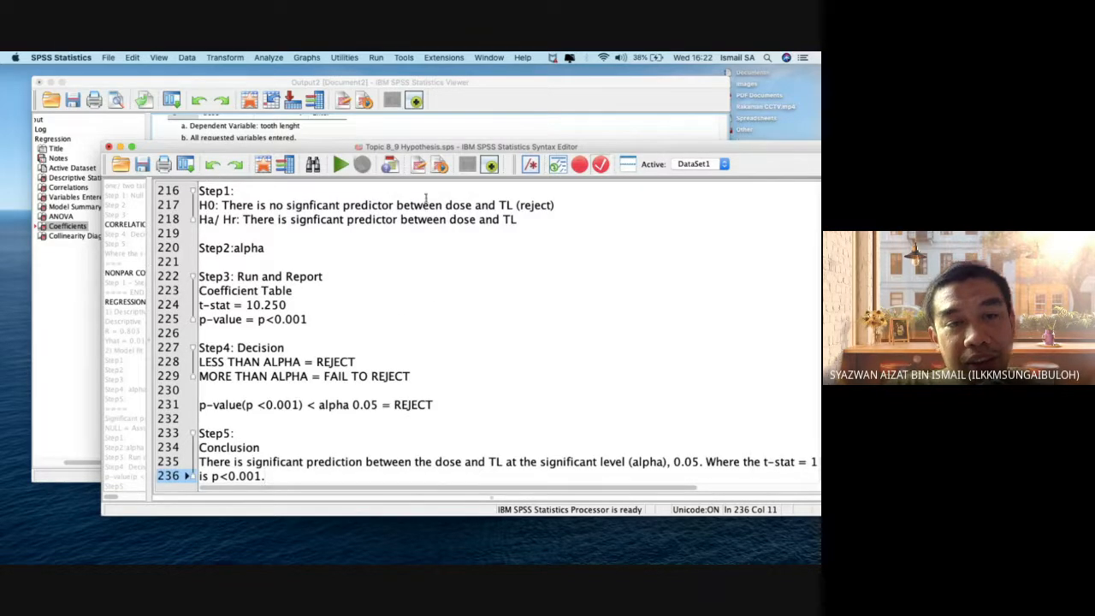
pyautogui.moveTo(443, 147); pyautogui.dragTo(359, 139)
pyautogui.click(68, 165)
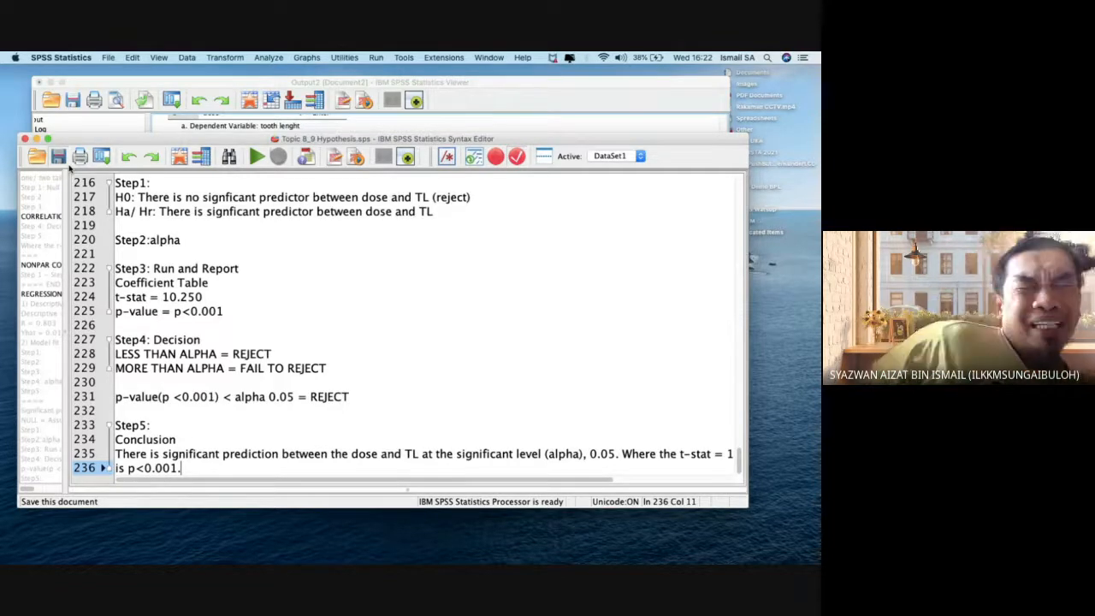
pyautogui.click(67, 163)
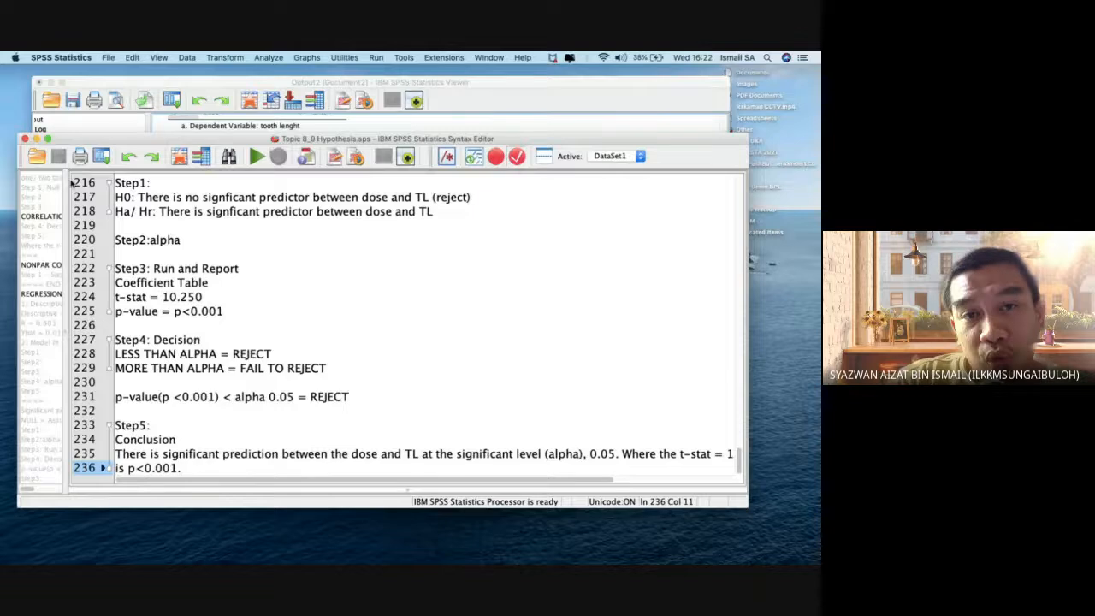
pyautogui.press('Return')
pyautogui.press('Return')
pyautogui.write('+++')
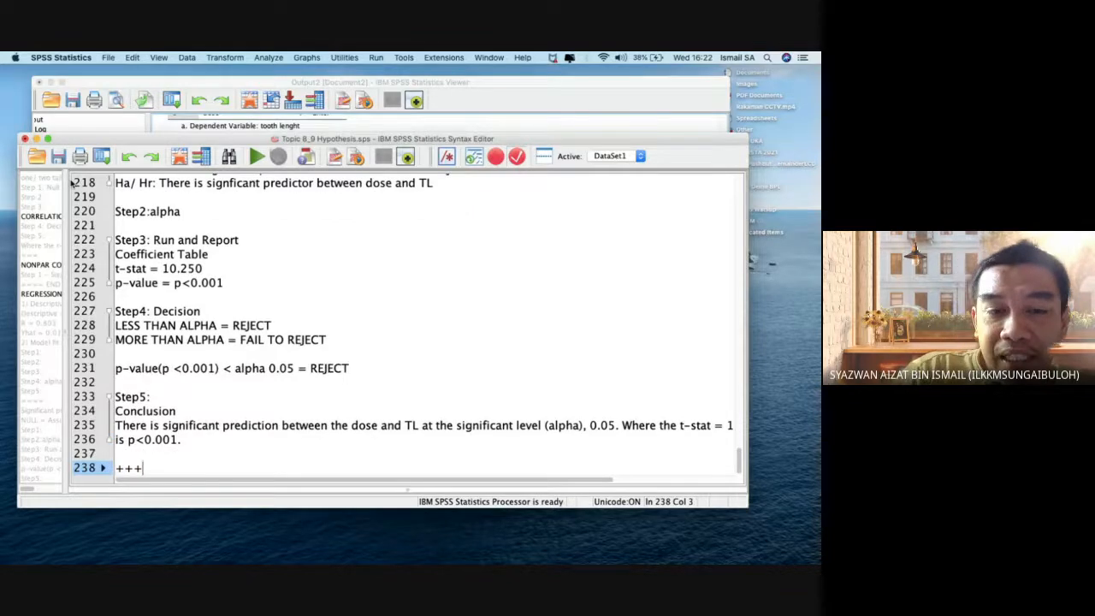
pyautogui.press('BackSpace')
pyautogui.press('BackSpace')
pyautogui.press('BackSpace')
pyautogui.write('====')
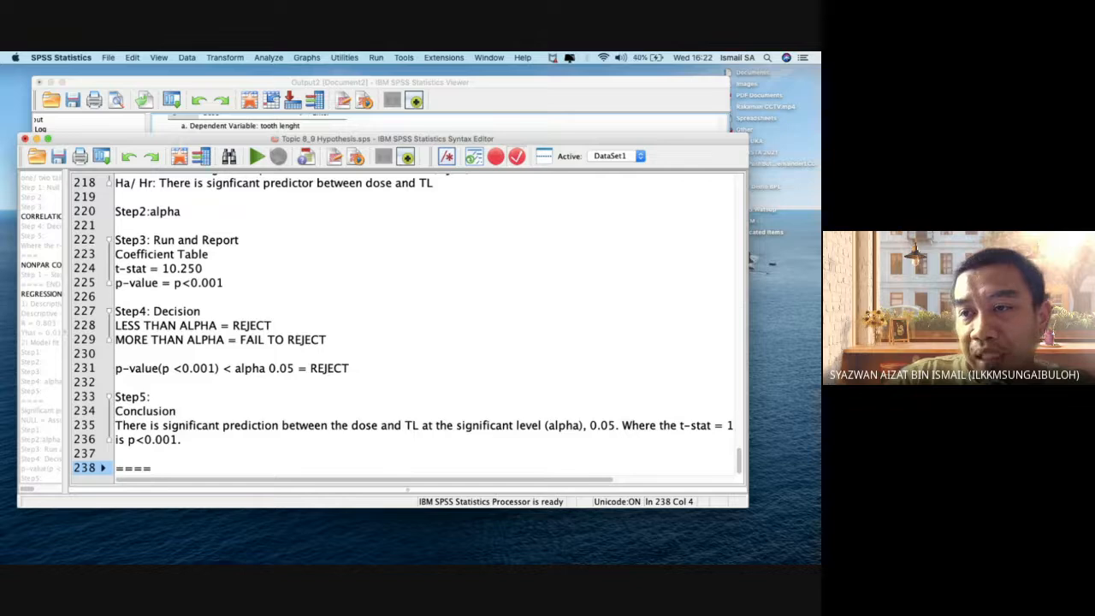
pyautogui.click(58, 158)
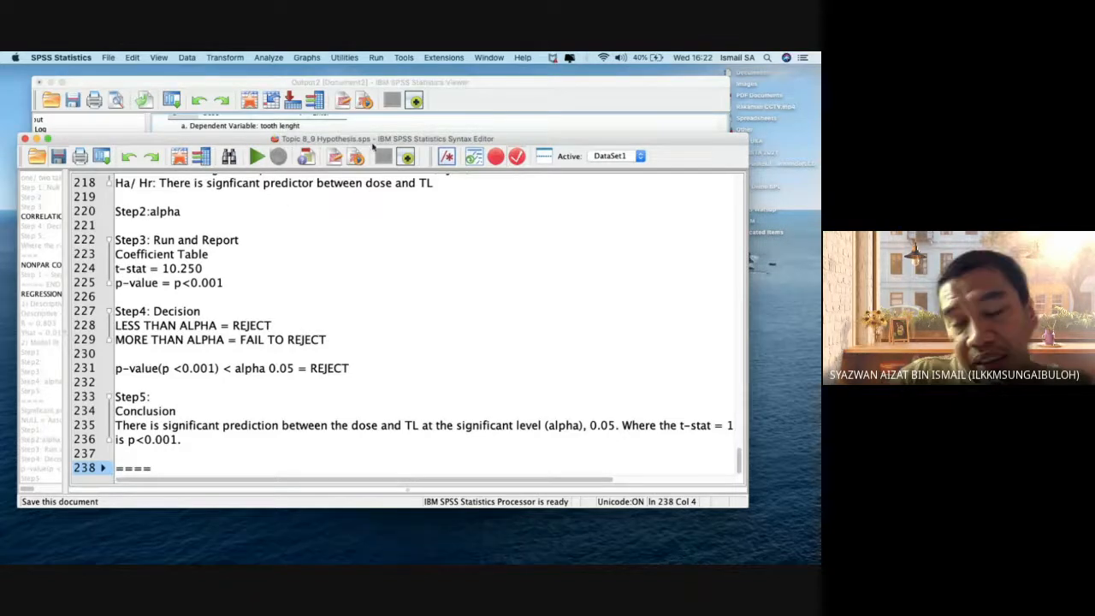
# - Close the regression Output Viewer without saving it
pyautogui.click(402, 125)
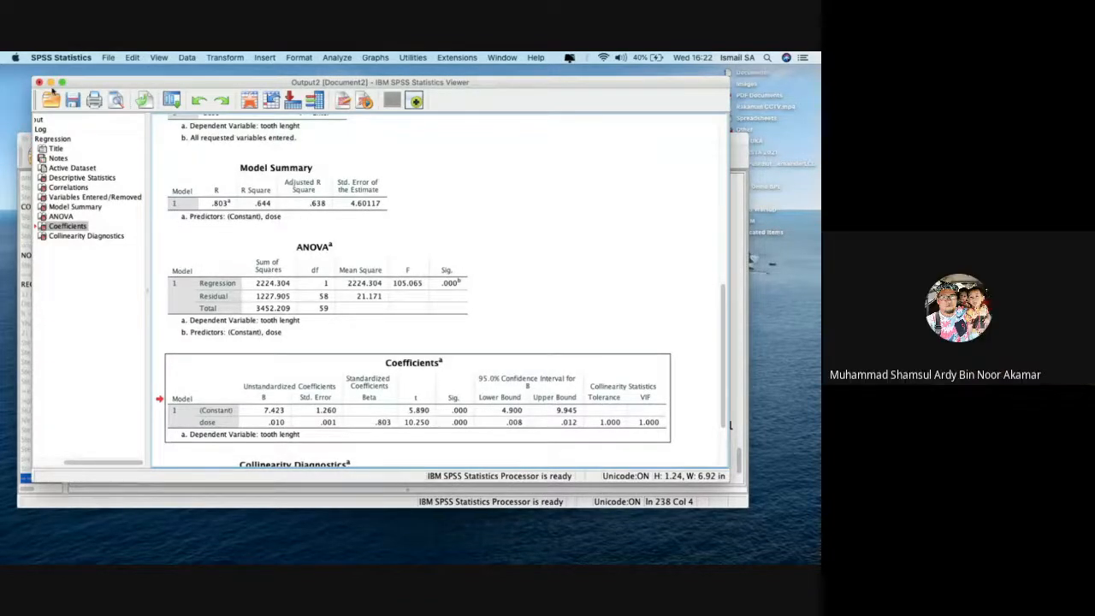
pyautogui.press('super+w')
pyautogui.click(474, 308)
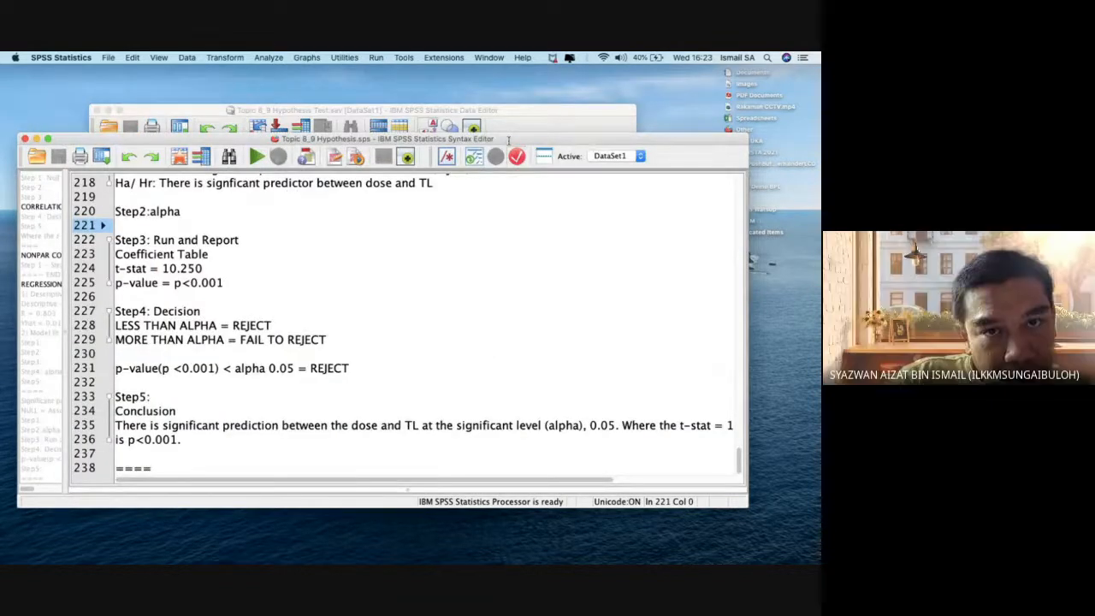
# - Enlarge the Syntax Editor and scroll through the Step1–Step5 hypothesis notes
pyautogui.moveTo(509, 140); pyautogui.dragTo(531, 93)
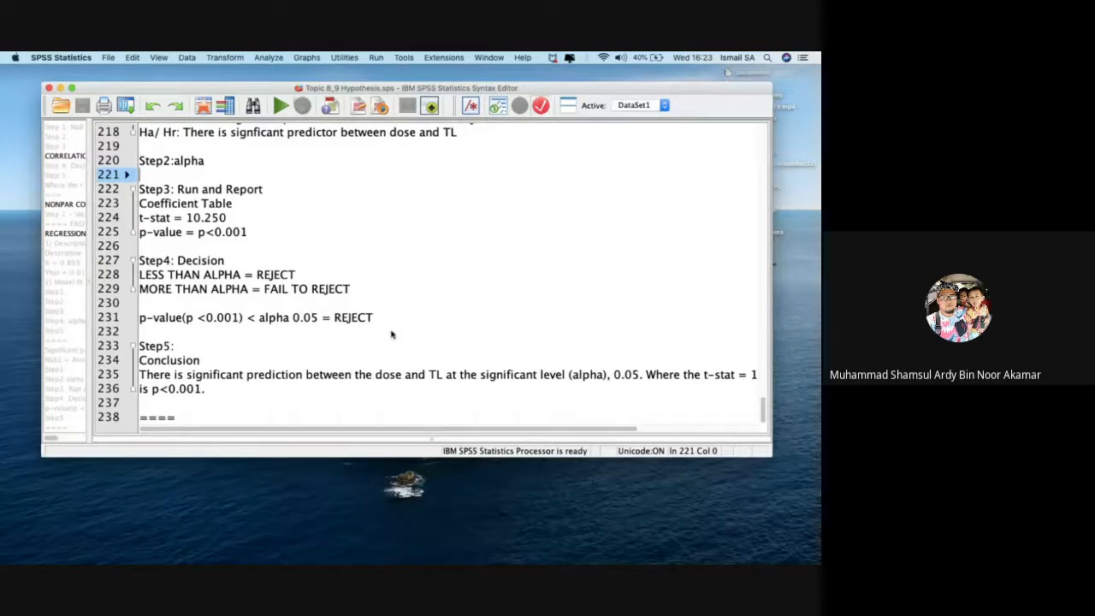
pyautogui.scroll(10, 368, 332)
pyautogui.hscroll(3, 349, 330)
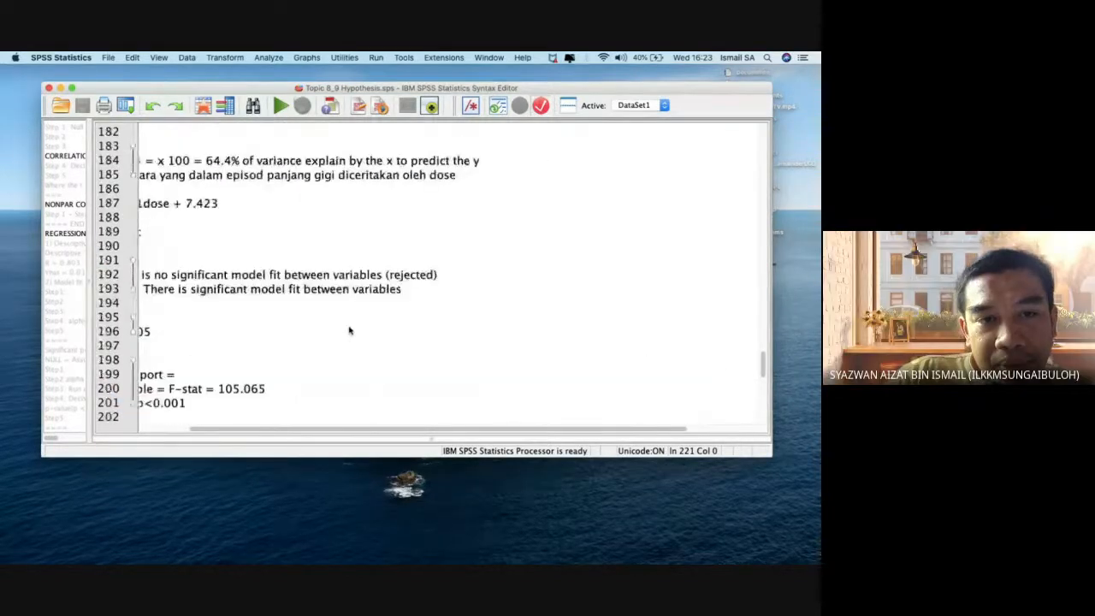
pyautogui.scroll(7, 349, 330)
pyautogui.hscroll(-3, 349, 330)
pyautogui.scroll(-15, 349, 330)
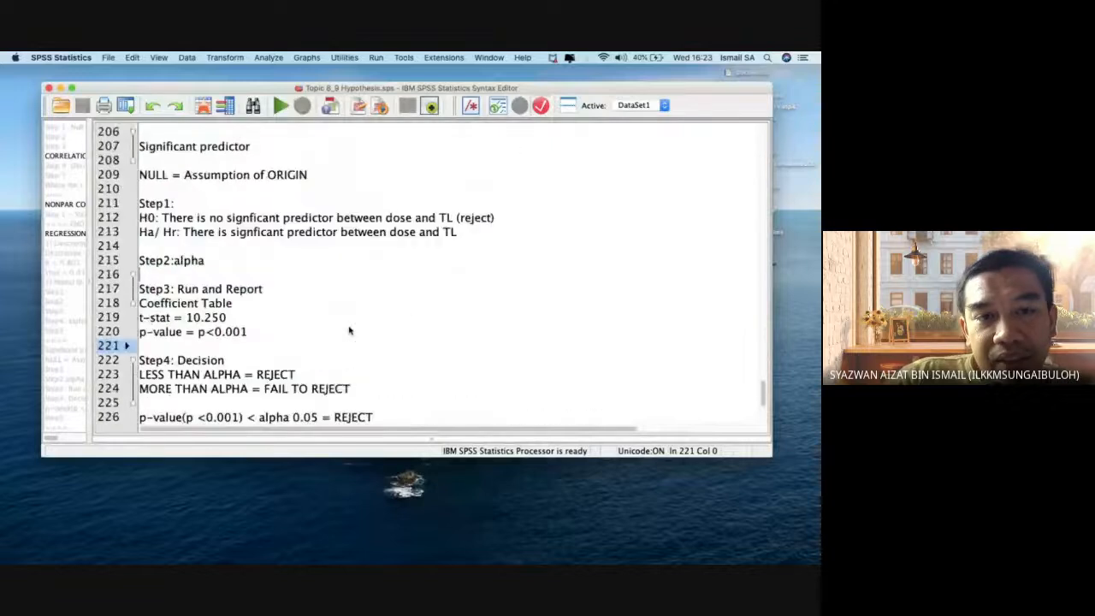
pyautogui.scroll(-4, 350, 331)
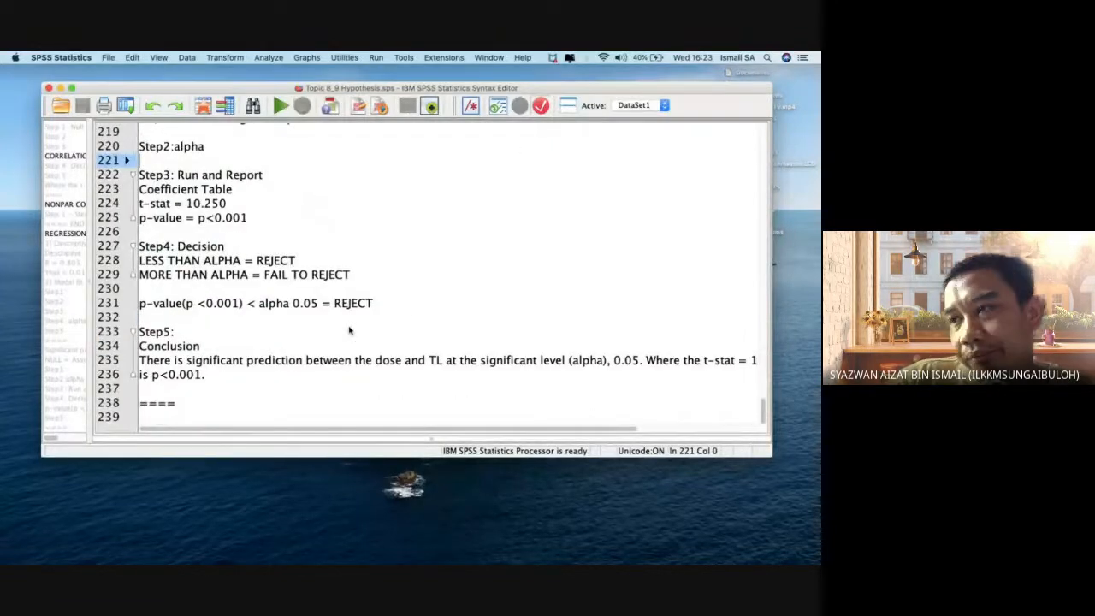
pyautogui.scroll(10, 349, 330)
pyautogui.hscroll(3, 349, 330)
pyautogui.hscroll(-3, 349, 331)
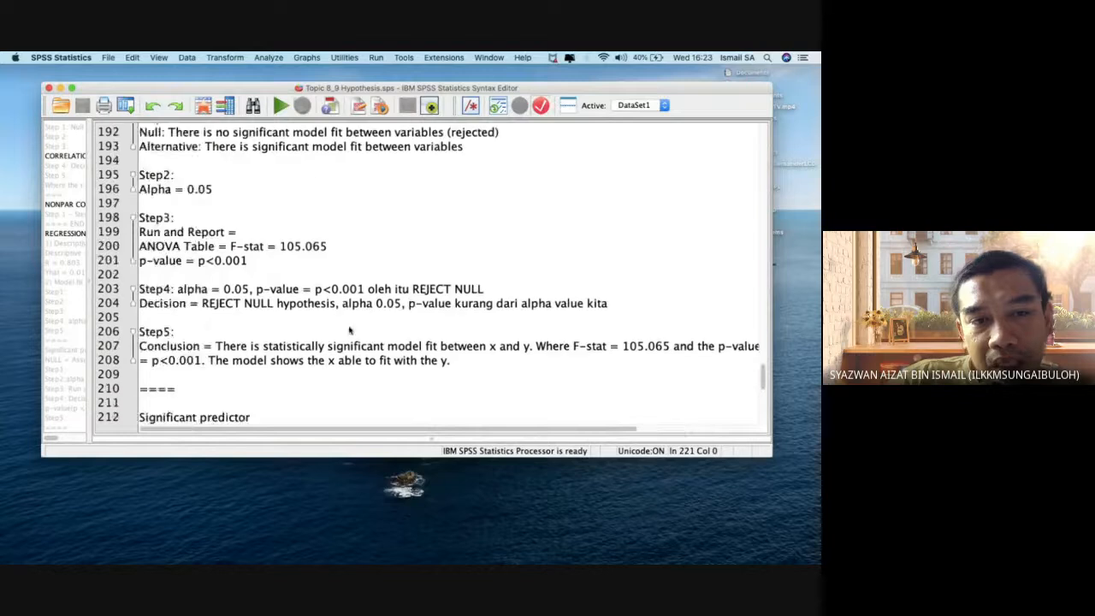
pyautogui.scroll(-10, 350, 329)
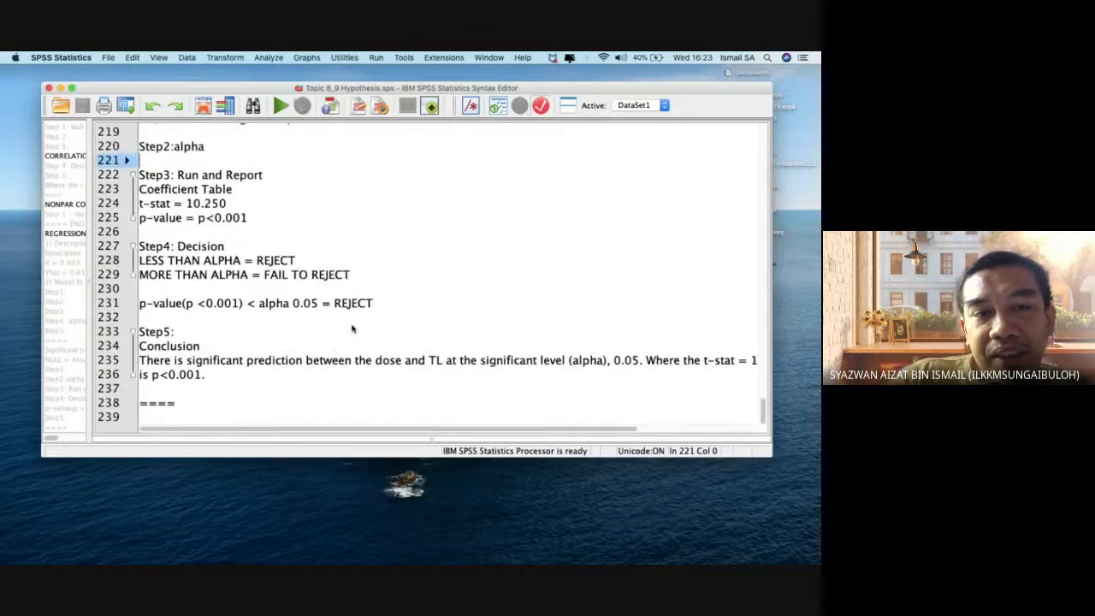
pyautogui.moveTo(320, 455); pyautogui.dragTo(313, 522)
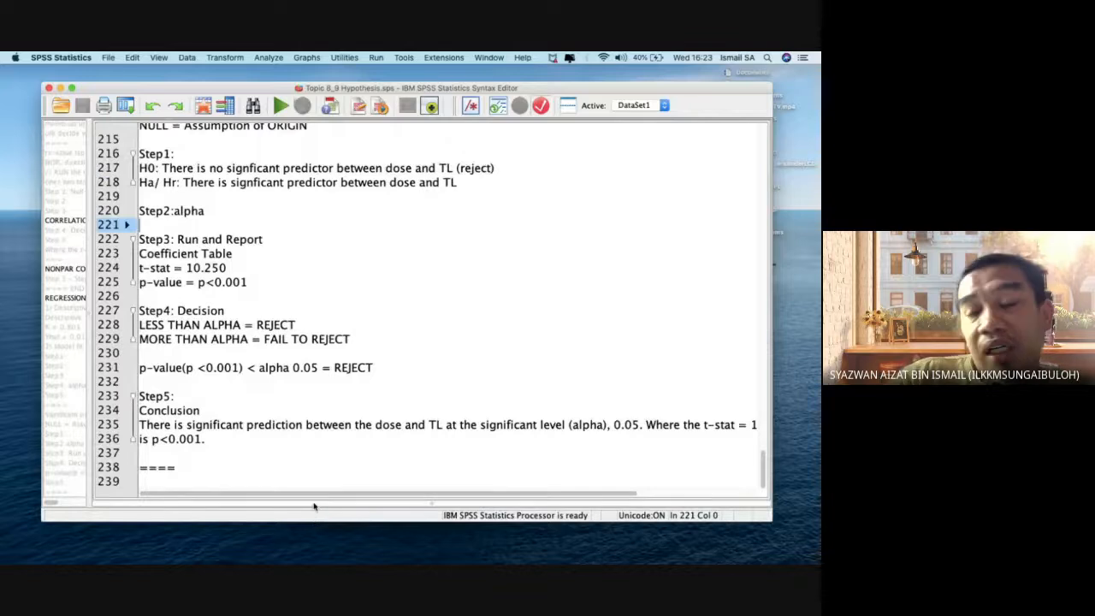
pyautogui.scroll(9, 348, 360)
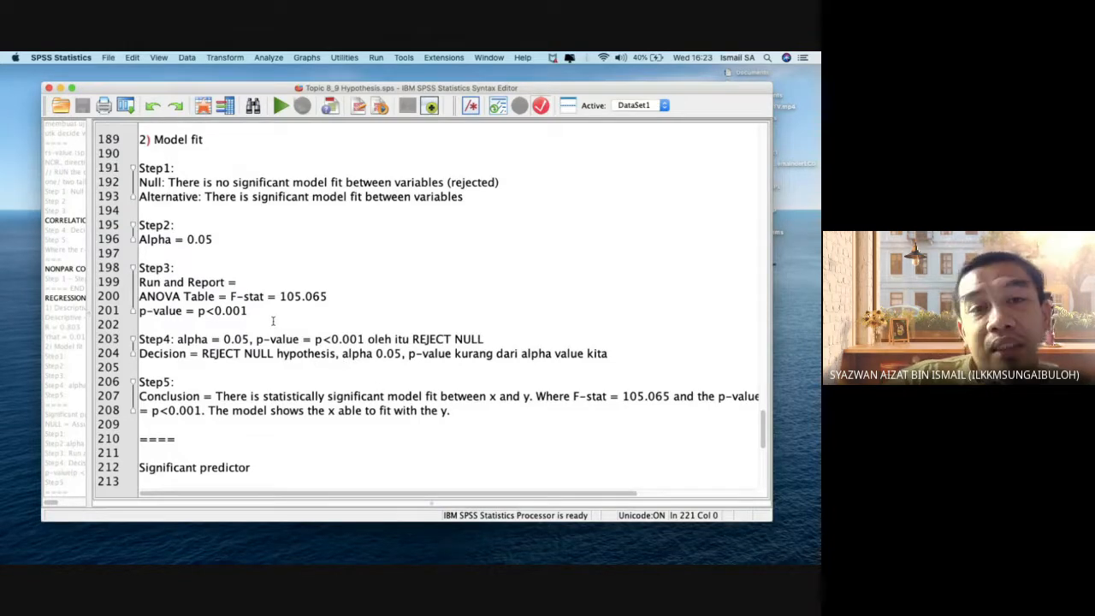
pyautogui.scroll(11, 273, 320)
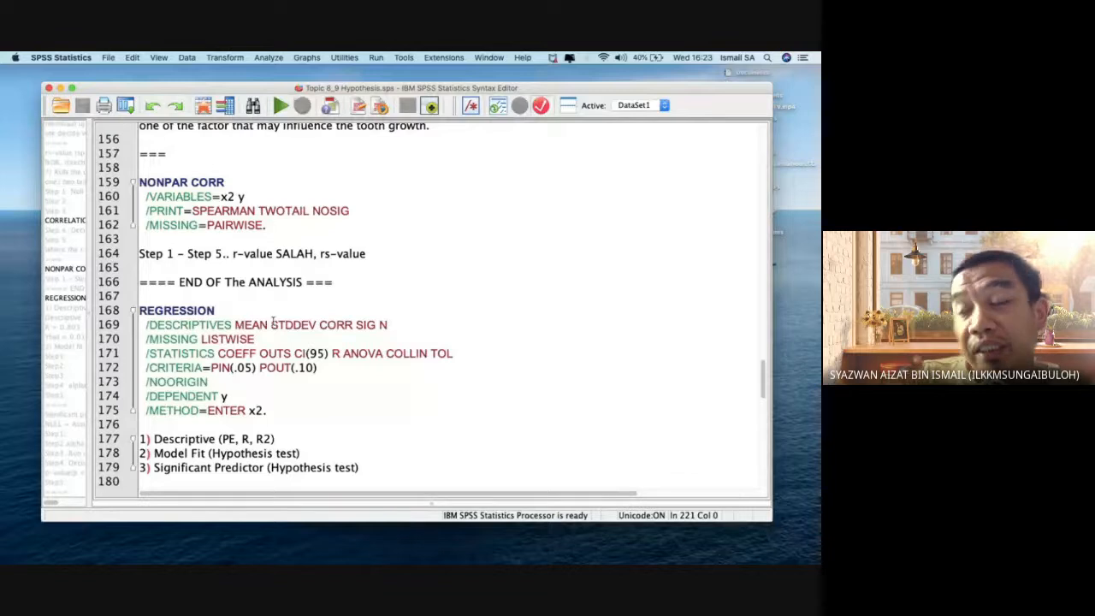
pyautogui.scroll(3, 273, 322)
pyautogui.scroll(-4, 273, 321)
pyautogui.hscroll(2, 273, 321)
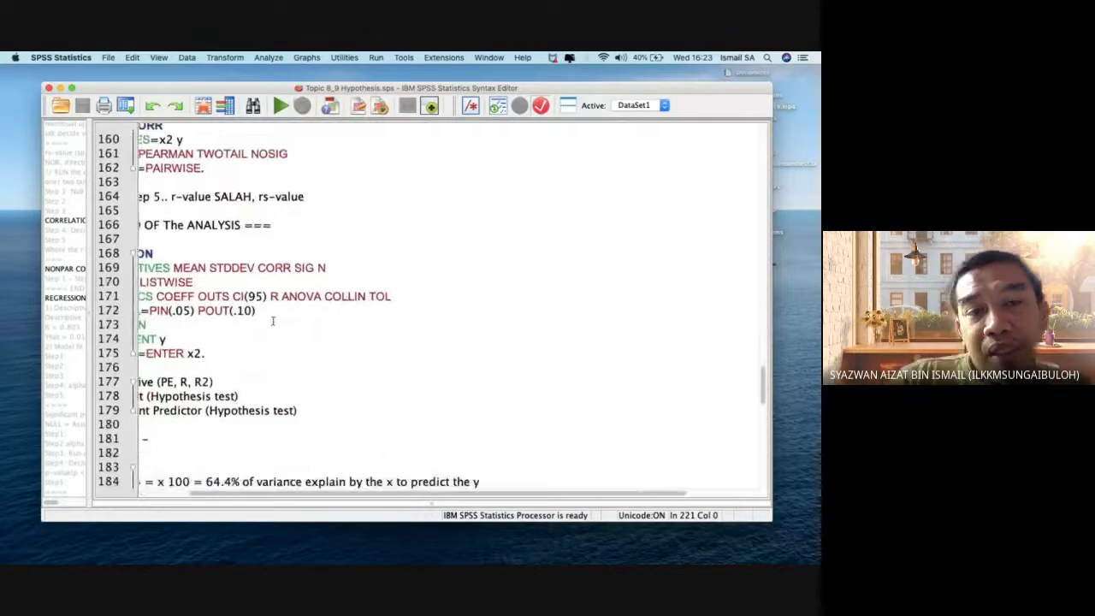
pyautogui.hscroll(-2, 273, 320)
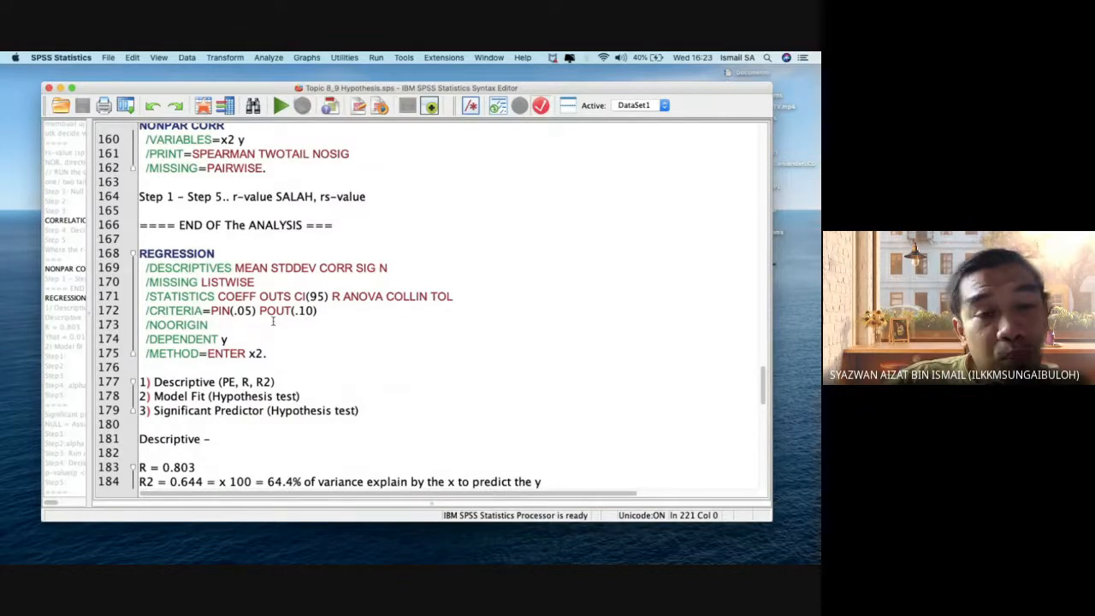
pyautogui.scroll(-20, 332, 398)
pyautogui.hscroll(2, 333, 398)
# - Bring the Data Editor with id, x1, x2, y and dose.cat columns to the front
pyautogui.hotkey('ctrl', 'Up')
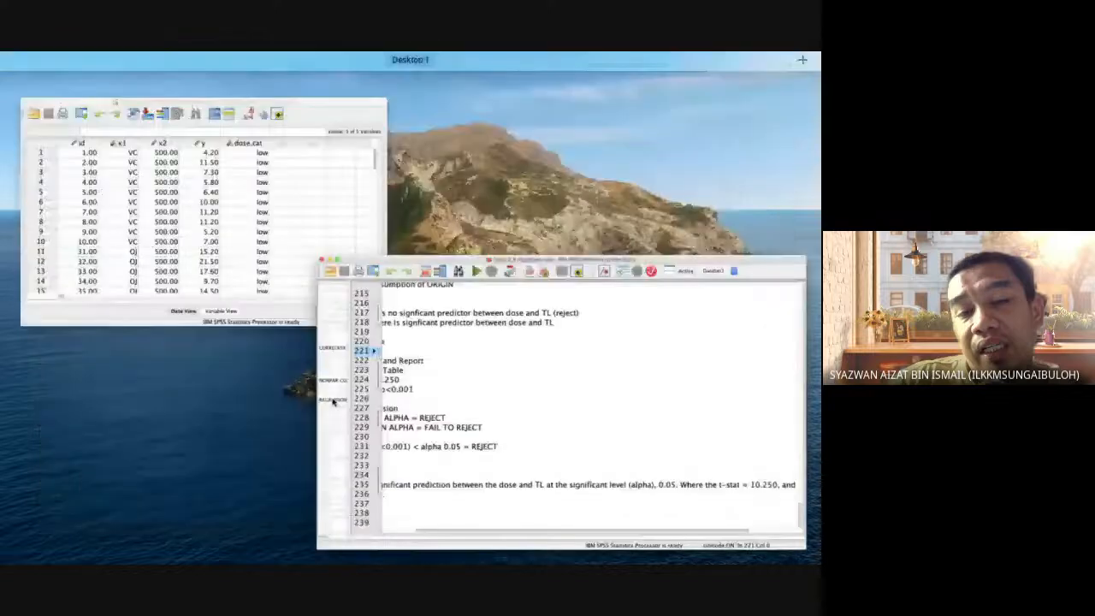
pyautogui.click(333, 291)
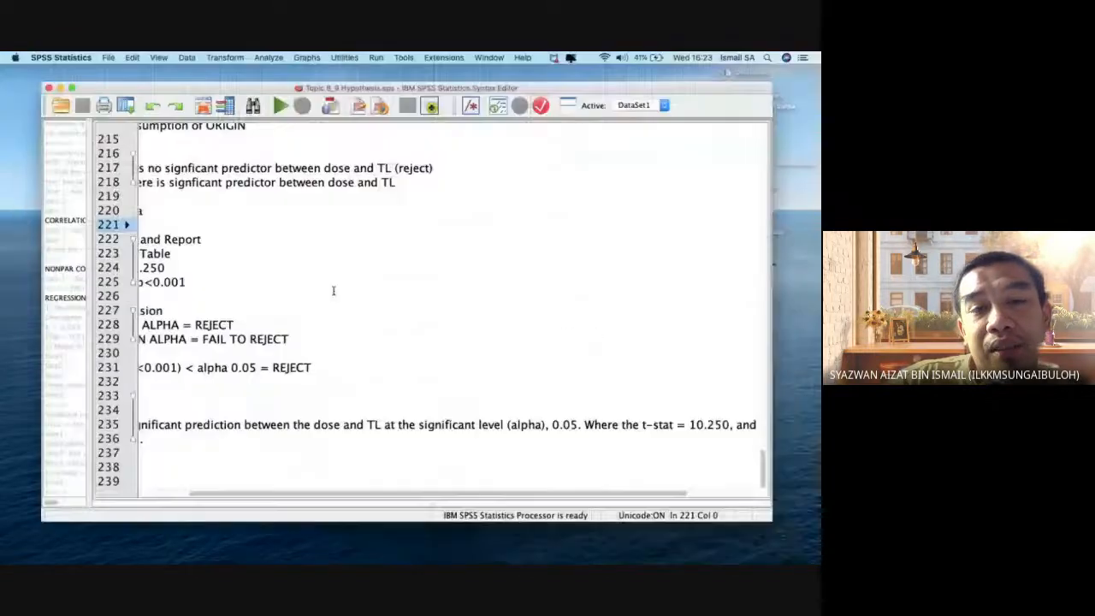
pyautogui.hscroll(-2, 321, 284)
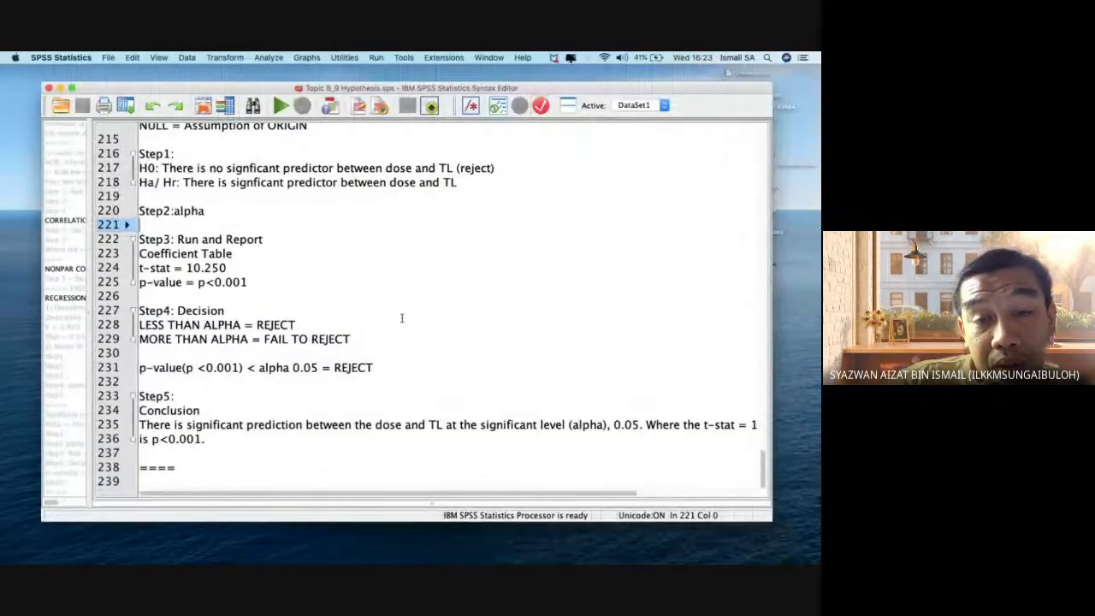
pyautogui.hotkey('ctrl', 'Up')
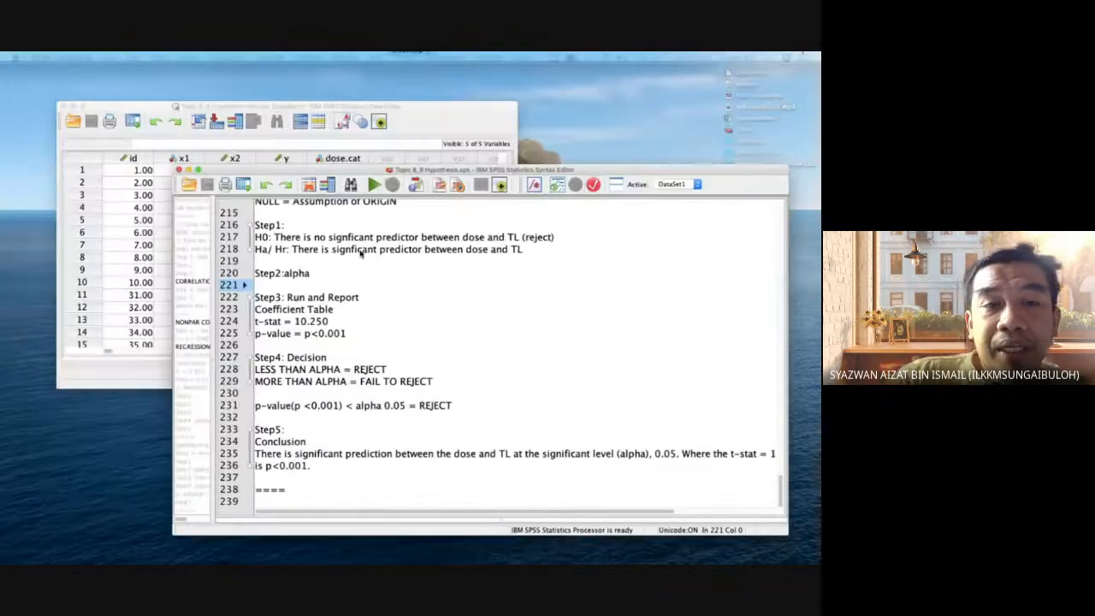
pyautogui.click(268, 236)
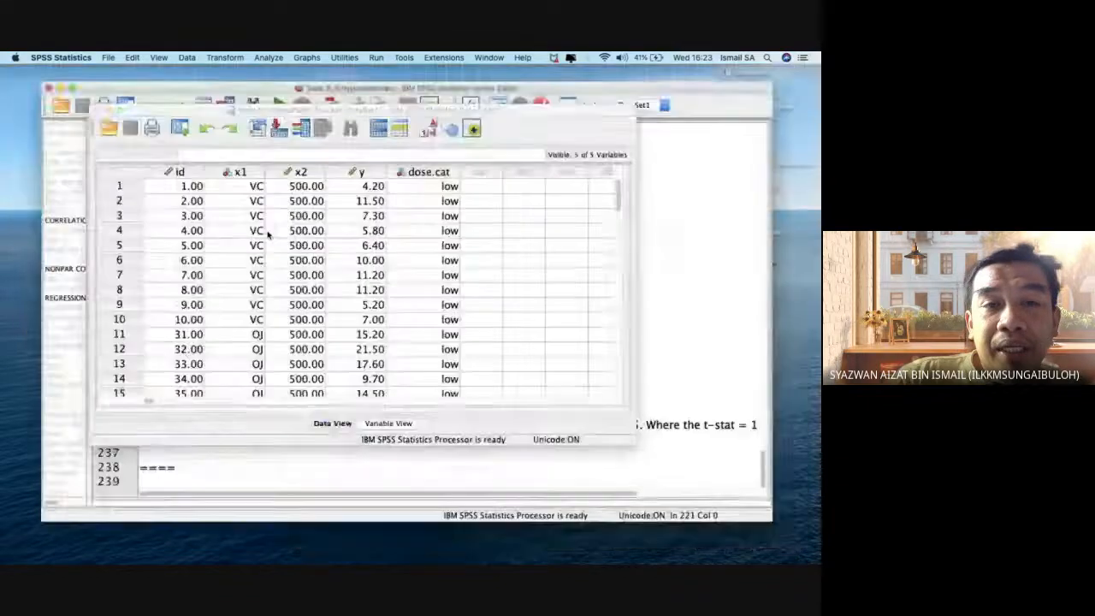
# - Turn off value labels so x1 shows codes 1.00/2.00, then return to the syntax notes
pyautogui.click(253, 173)
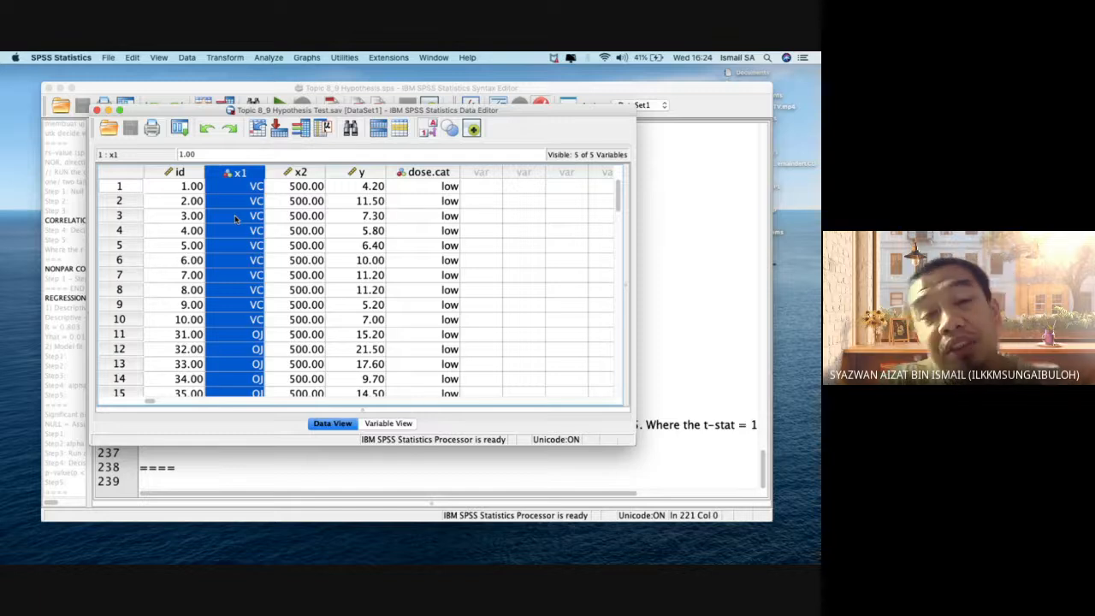
pyautogui.click(428, 127)
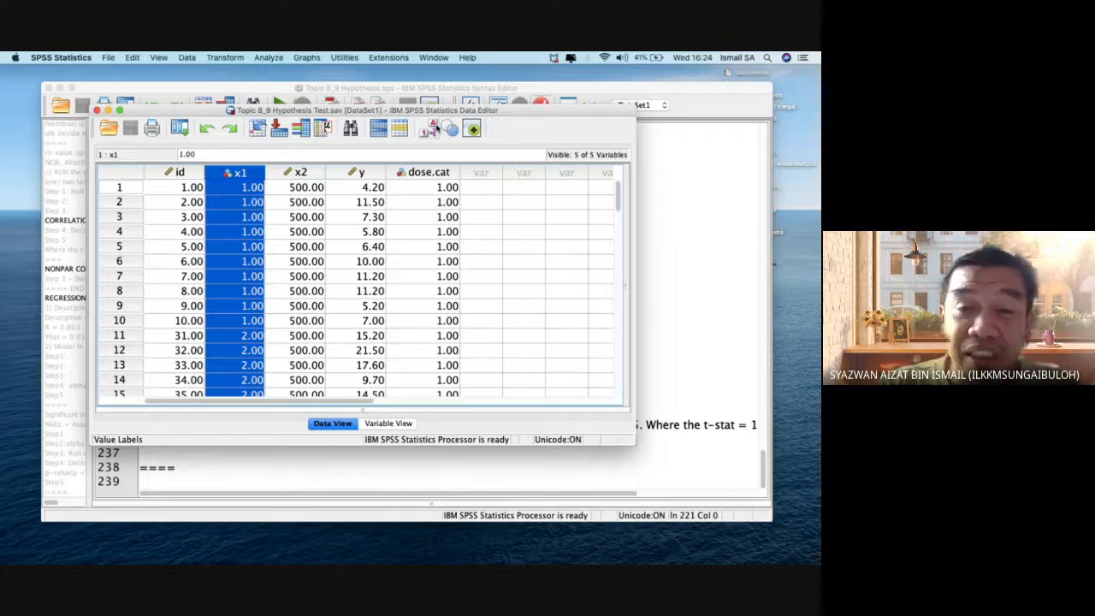
pyautogui.click(645, 387)
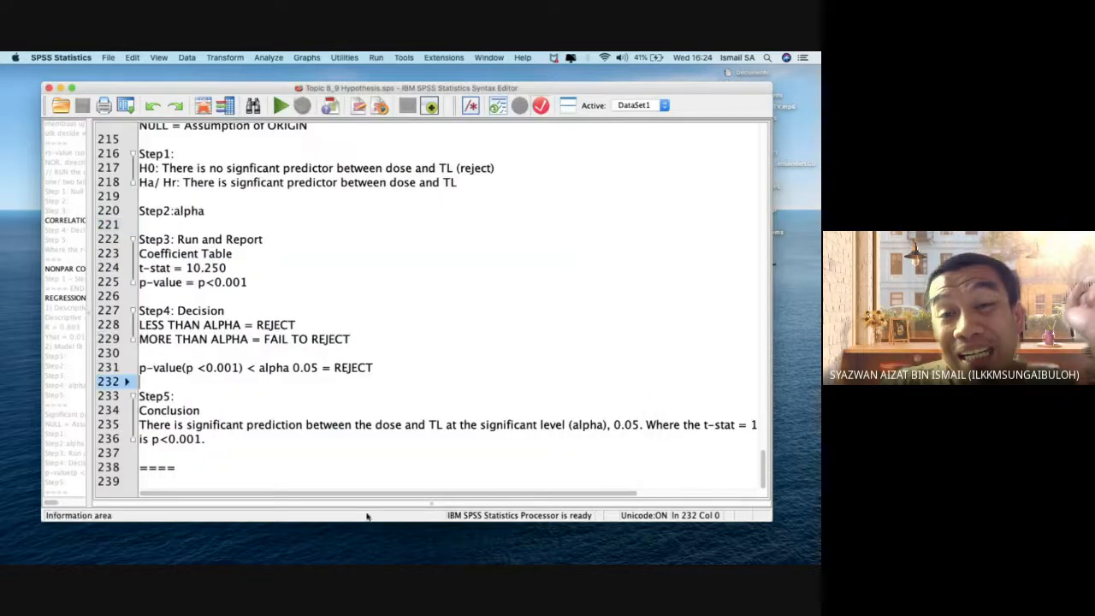
# - Extend the divider to '==== dummy variable ==' and add a '0, 1' line below it
pyautogui.click(326, 479)
pyautogui.press('Left')
pyautogui.write('du')
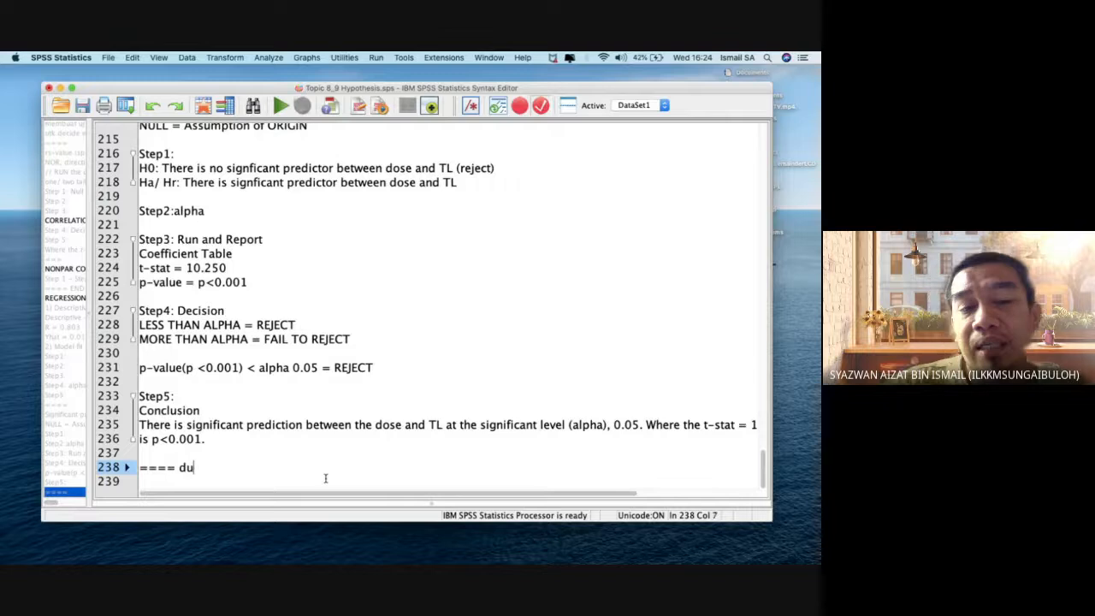
pyautogui.write('mmy vari')
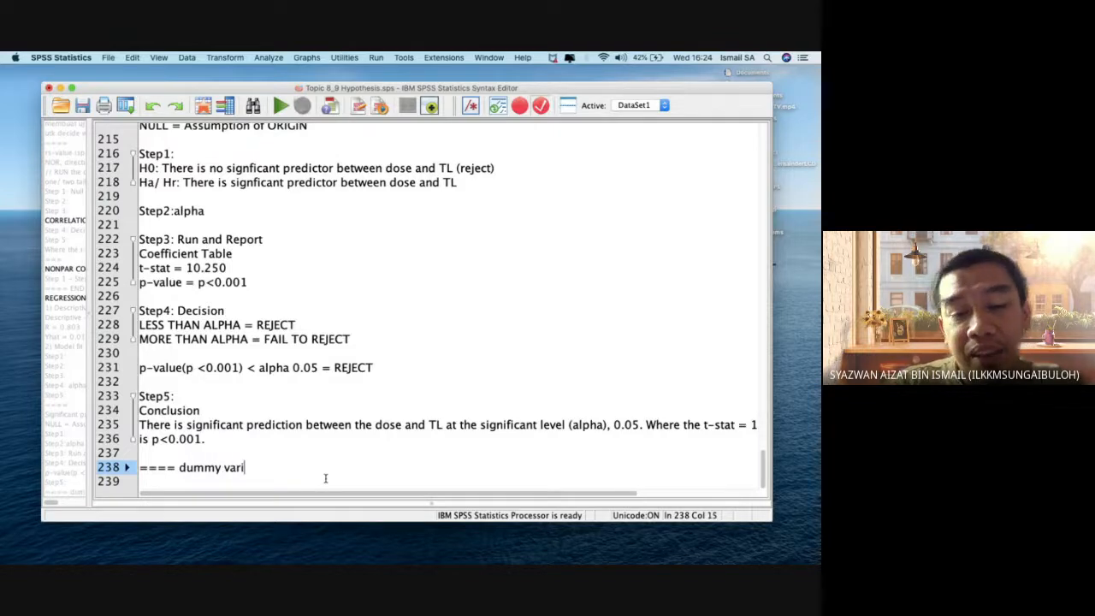
pyautogui.write('able ==')
pyautogui.press('Return')
pyautogui.press('Return')
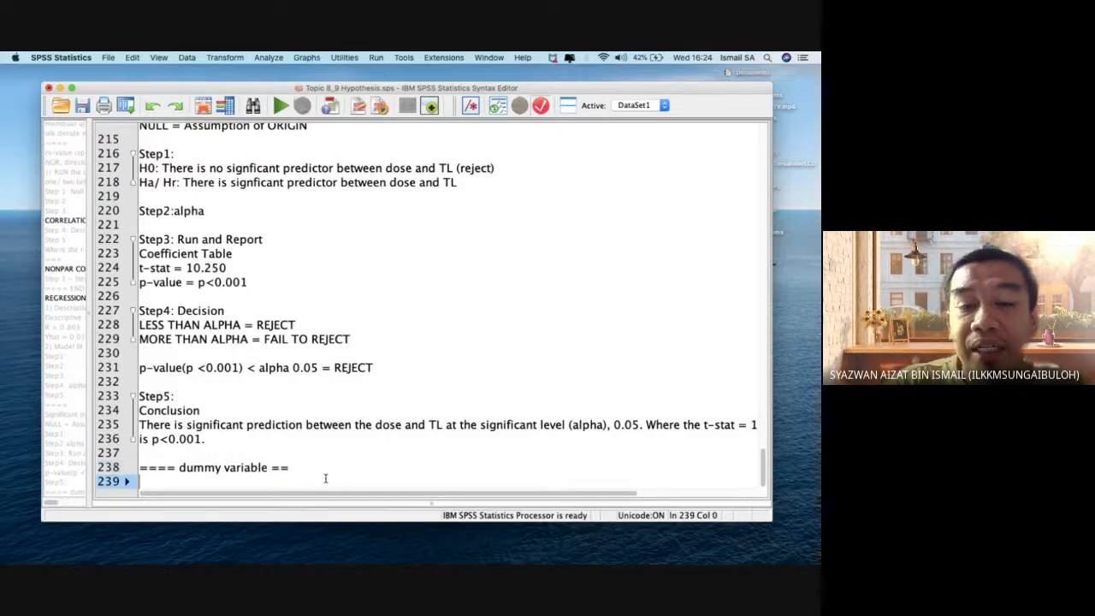
pyautogui.write('0, 1')
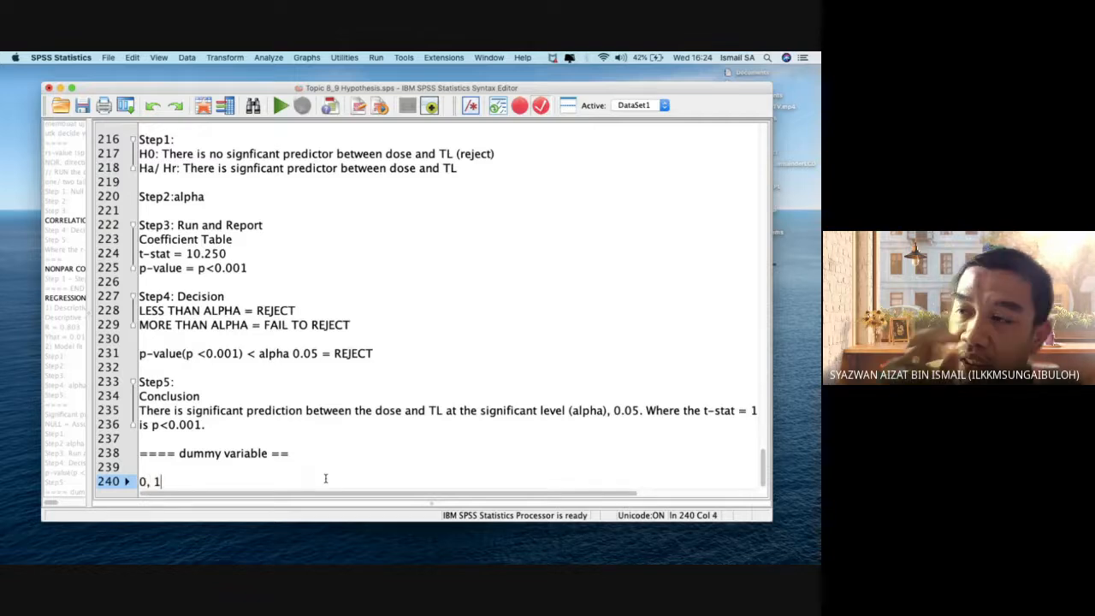
# - Return to the Data Editor and select the row 11 x1 cell coded 2.00
pyautogui.hotkey('ctrl', 'Up')
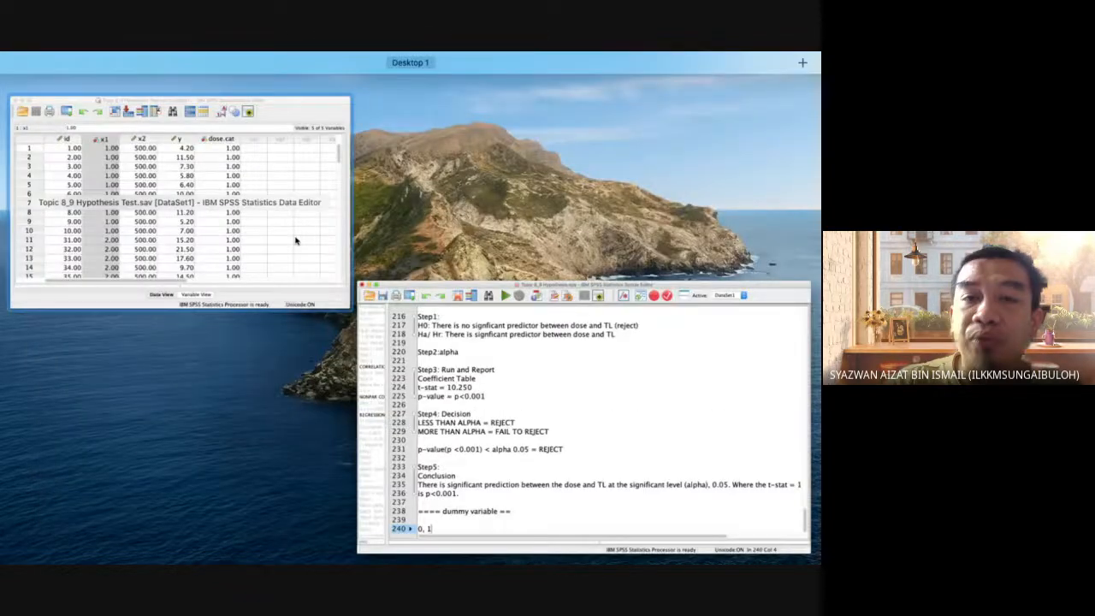
pyautogui.click(296, 238)
pyautogui.click(245, 189)
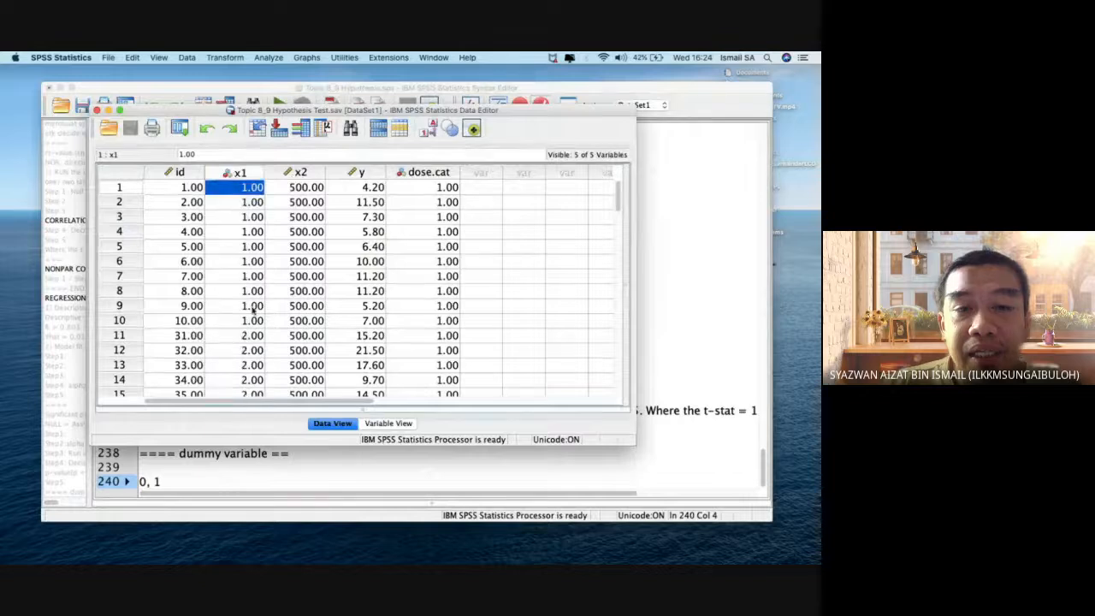
pyautogui.click(246, 337)
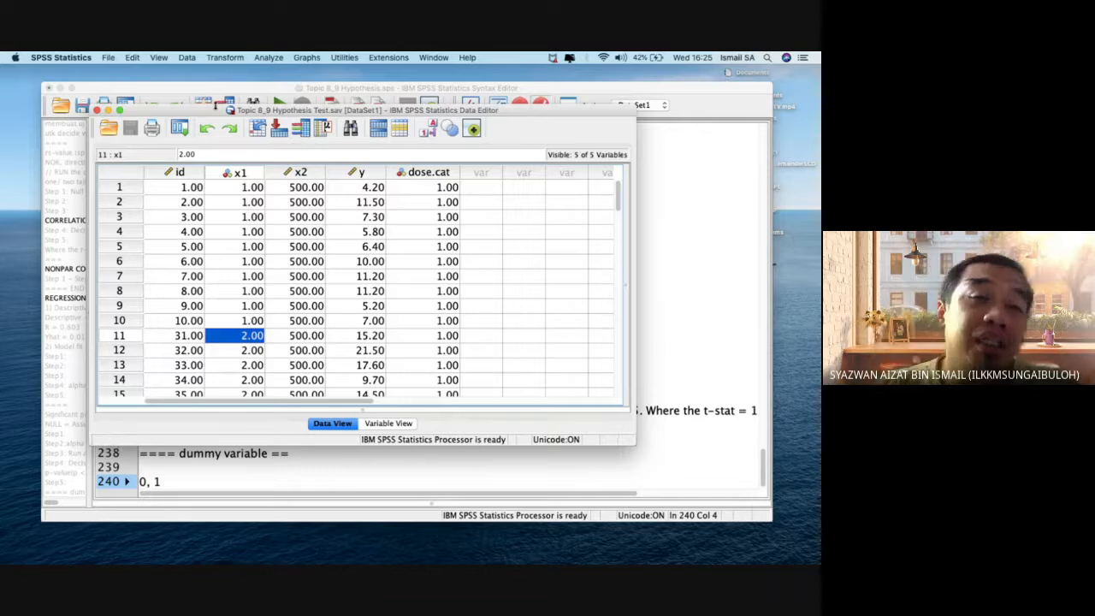
# - Set up Recode into Different Variables mapping x1 to output x1.new, then open Old and New Values
pyautogui.click(255, 59)
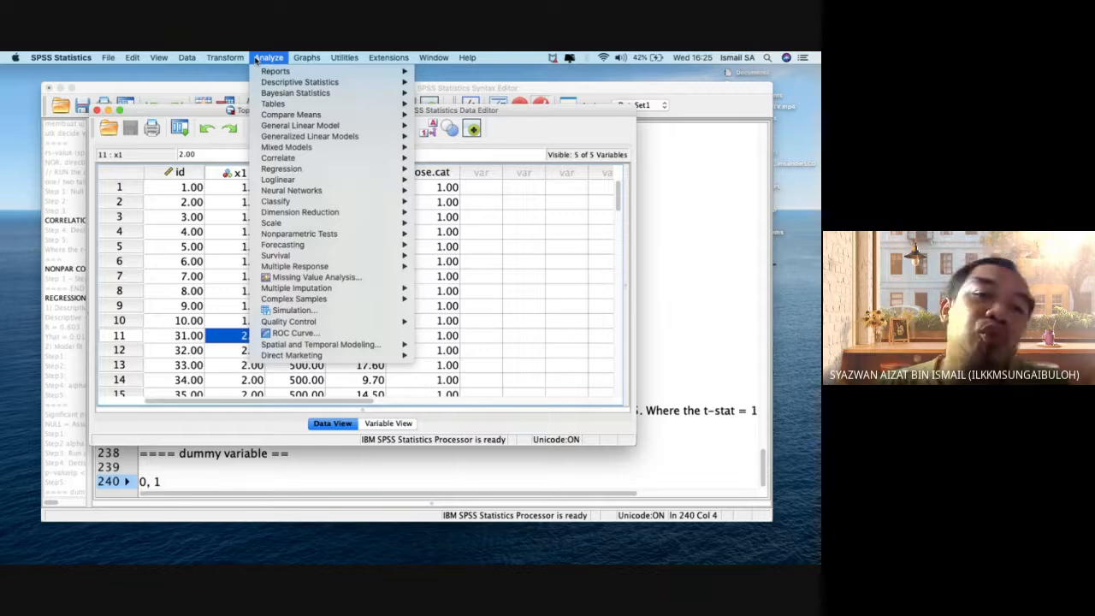
pyautogui.moveTo(222, 57)
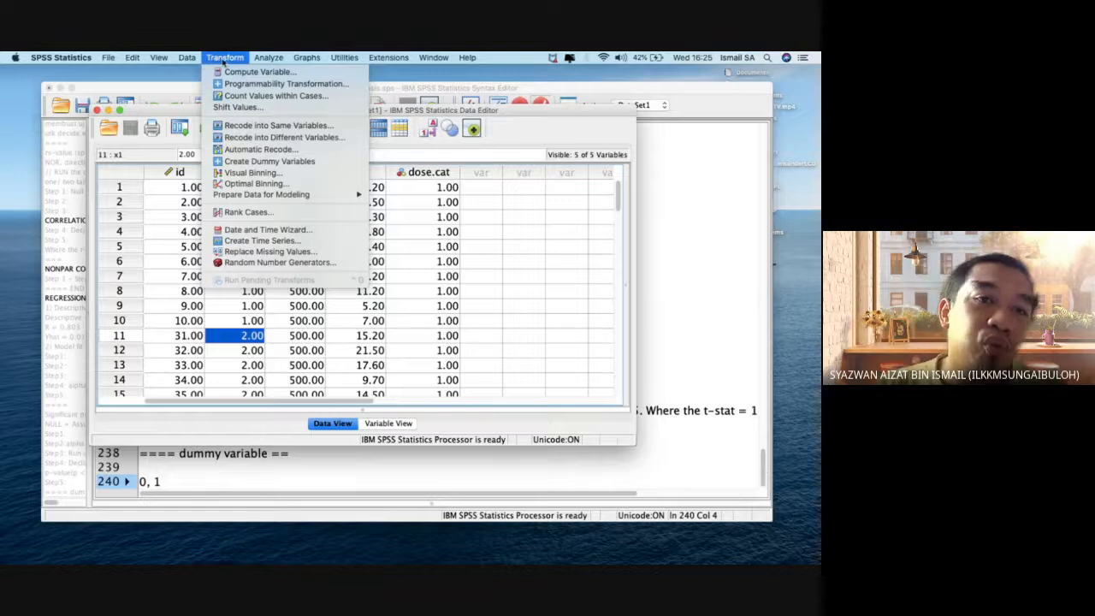
pyautogui.click(252, 137)
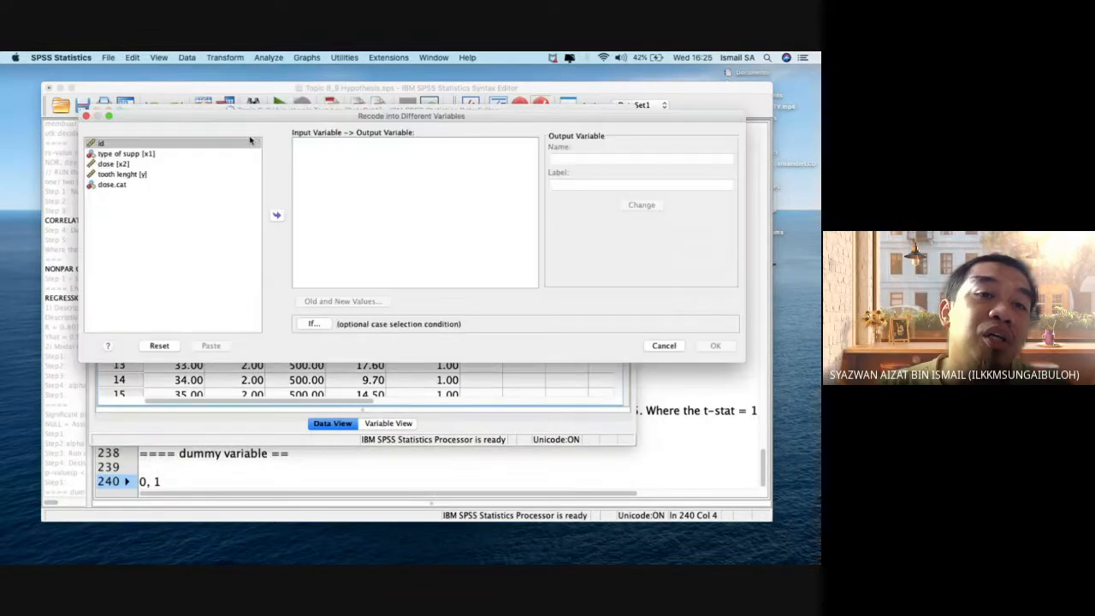
pyautogui.click(153, 155)
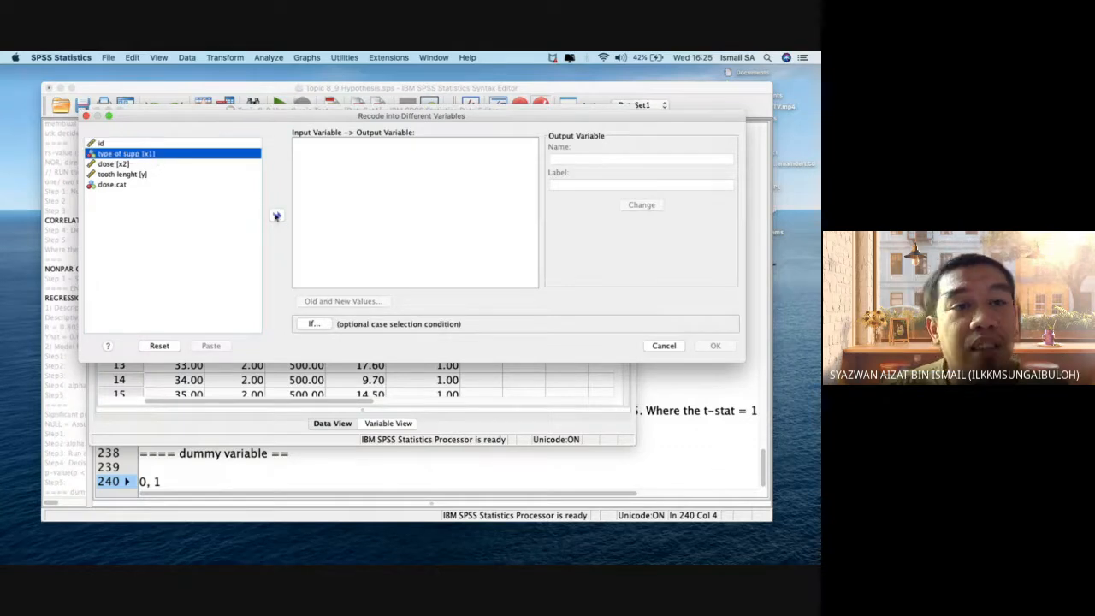
pyautogui.click(277, 215)
pyautogui.click(597, 157)
pyautogui.write('x')
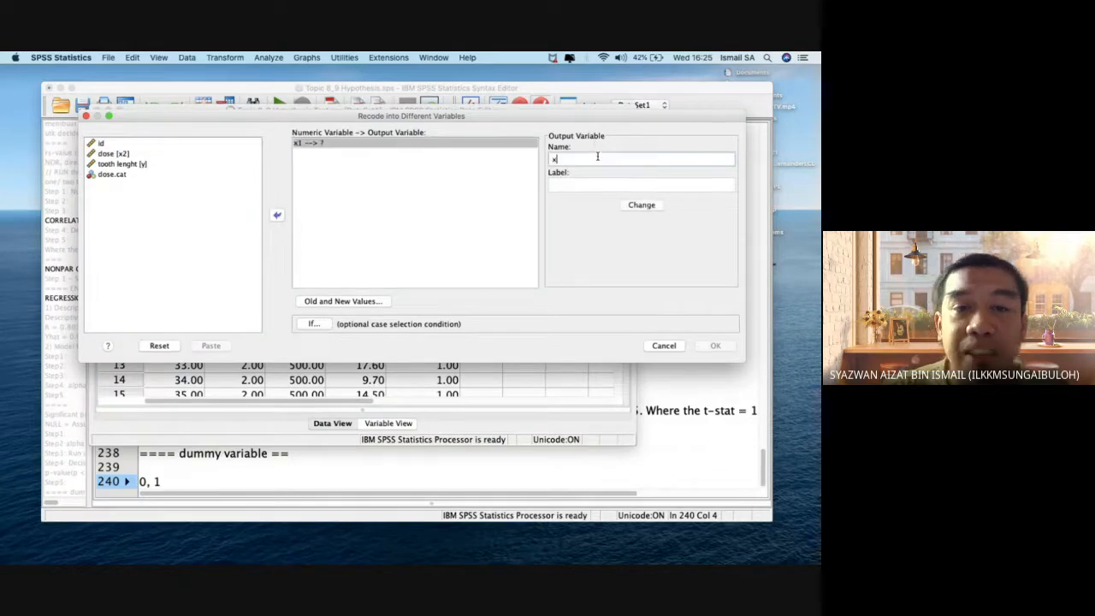
pyautogui.write('1.new')
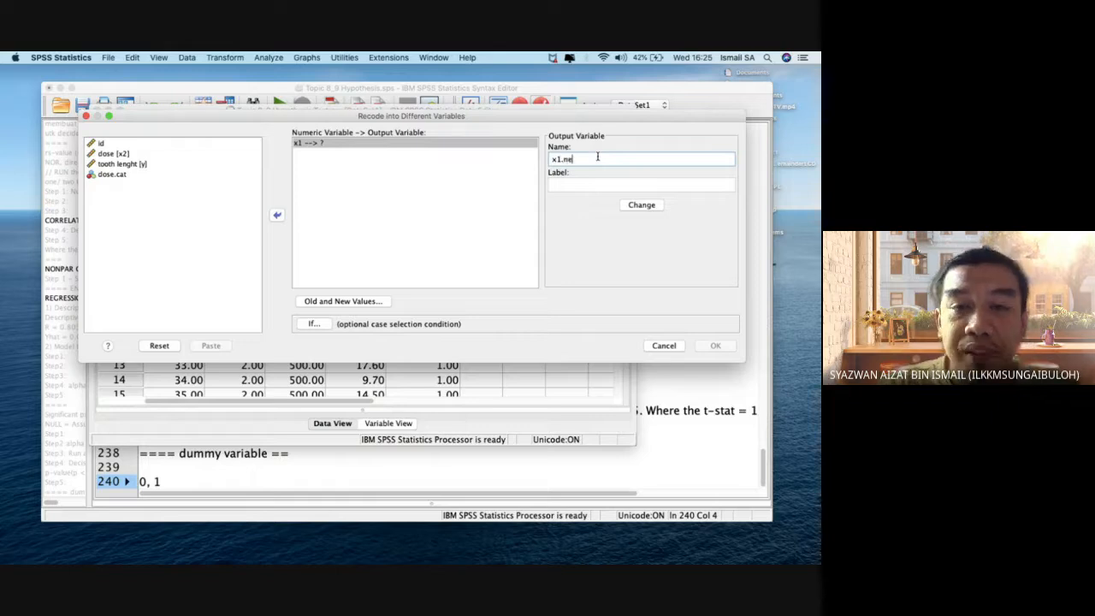
pyautogui.click(641, 204)
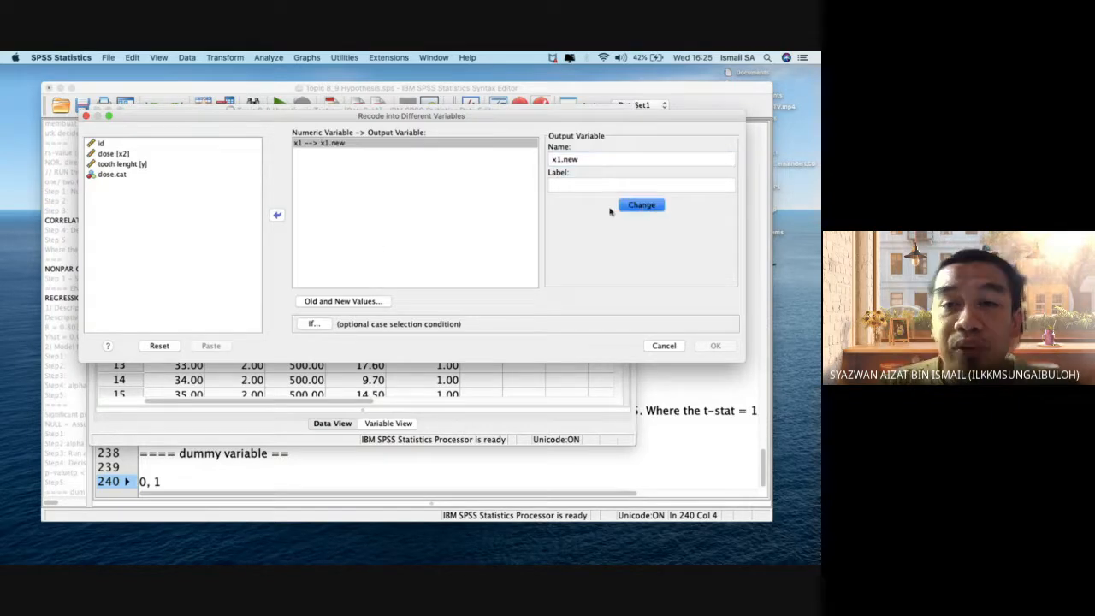
pyautogui.click(326, 301)
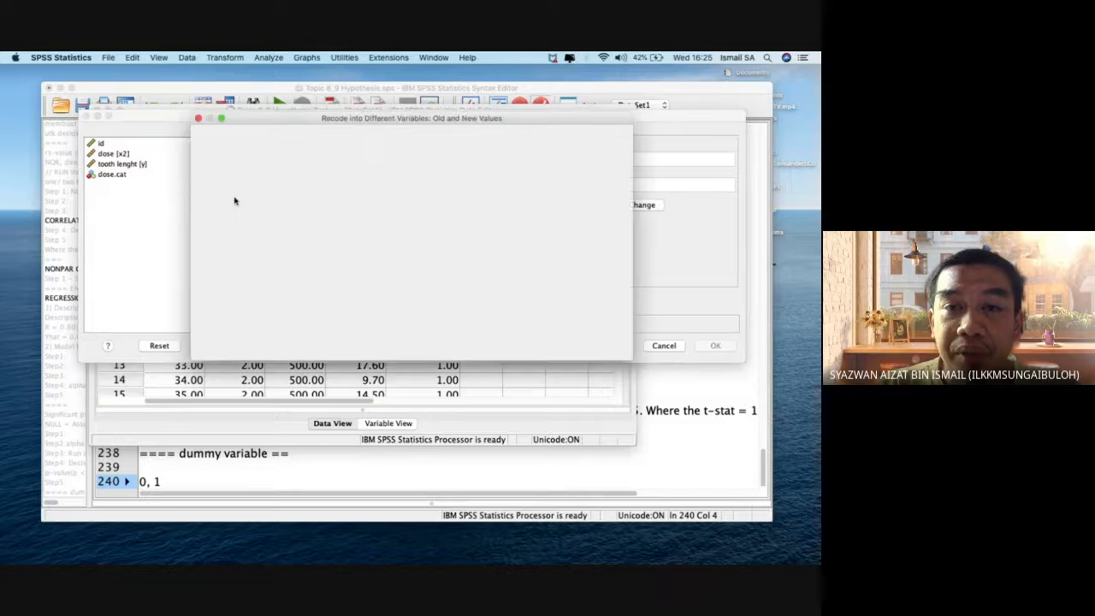
# - Map old value 1 to new value 1 and old value 2 to 0, and confirm
pyautogui.write('1')
pyautogui.click(497, 197)
pyautogui.write('1')
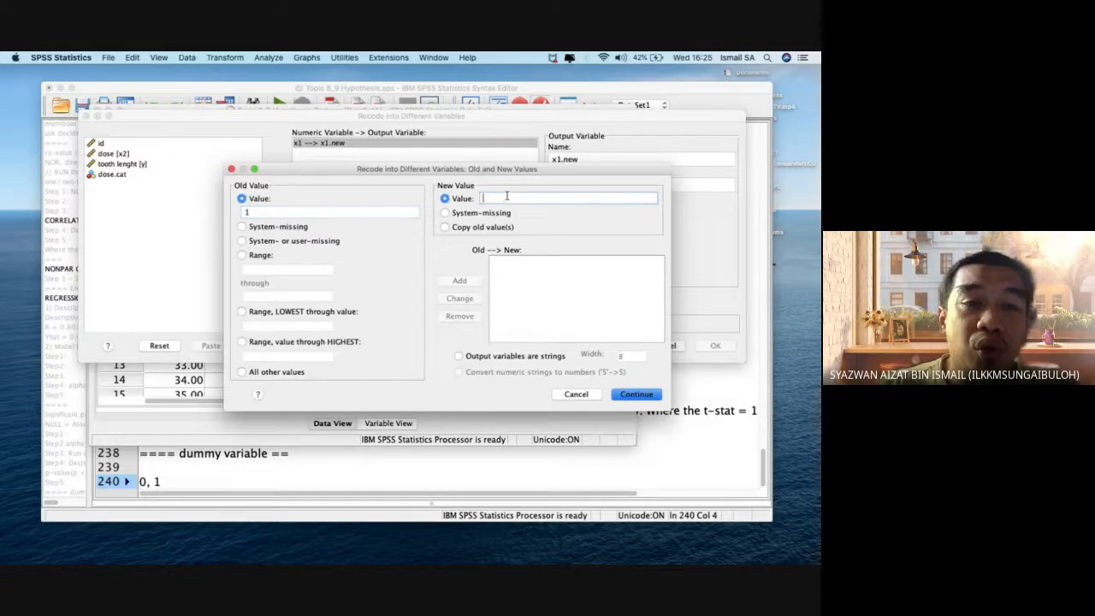
pyautogui.click(460, 283)
pyautogui.click(378, 209)
pyautogui.write('2')
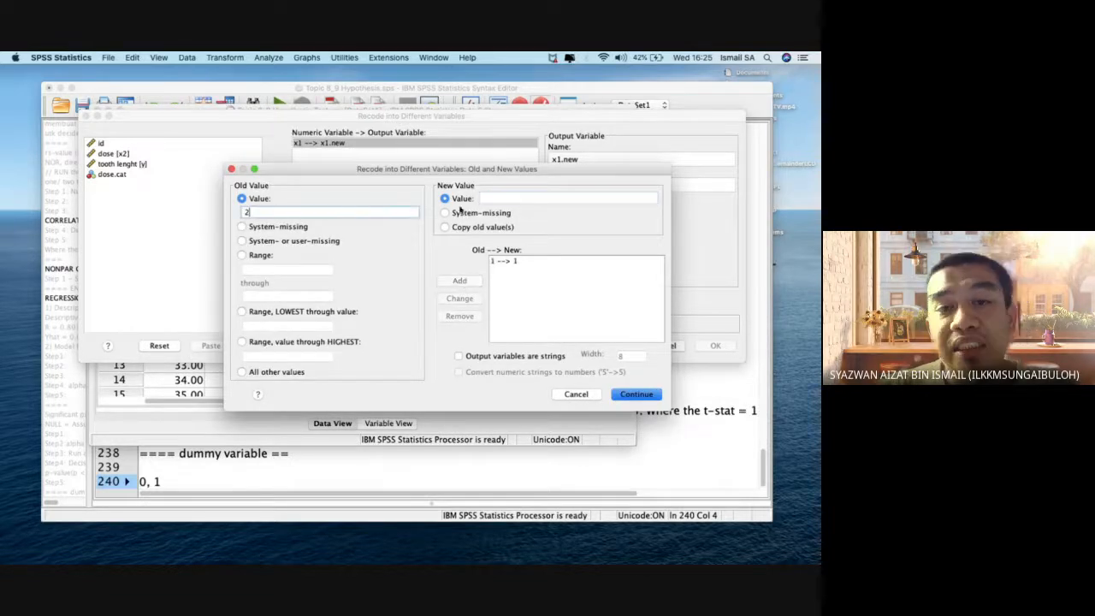
pyautogui.click(513, 197)
pyautogui.write('0')
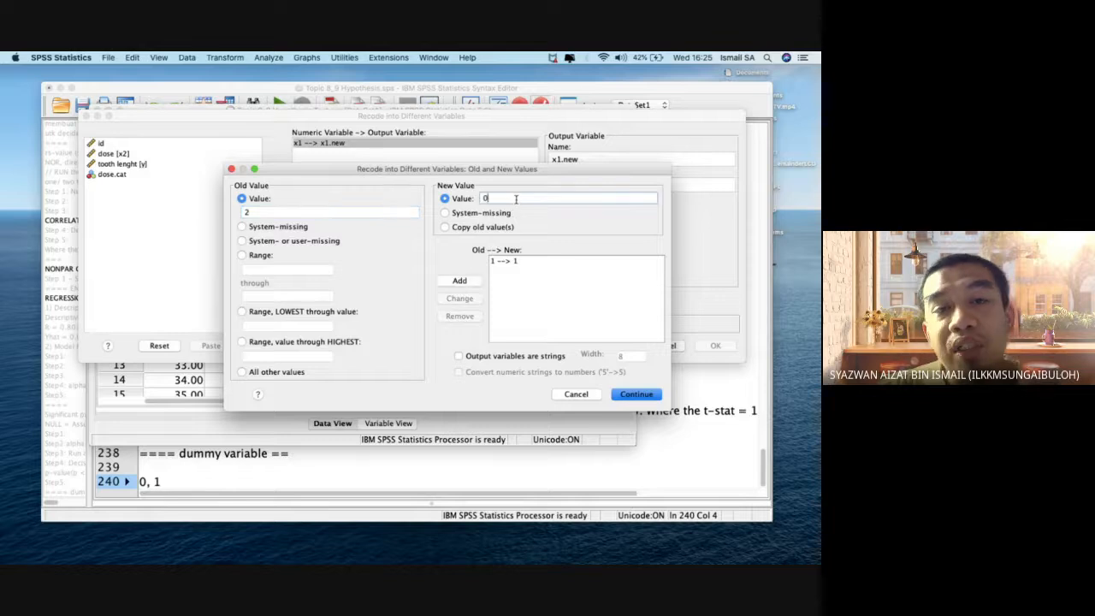
pyautogui.click(461, 280)
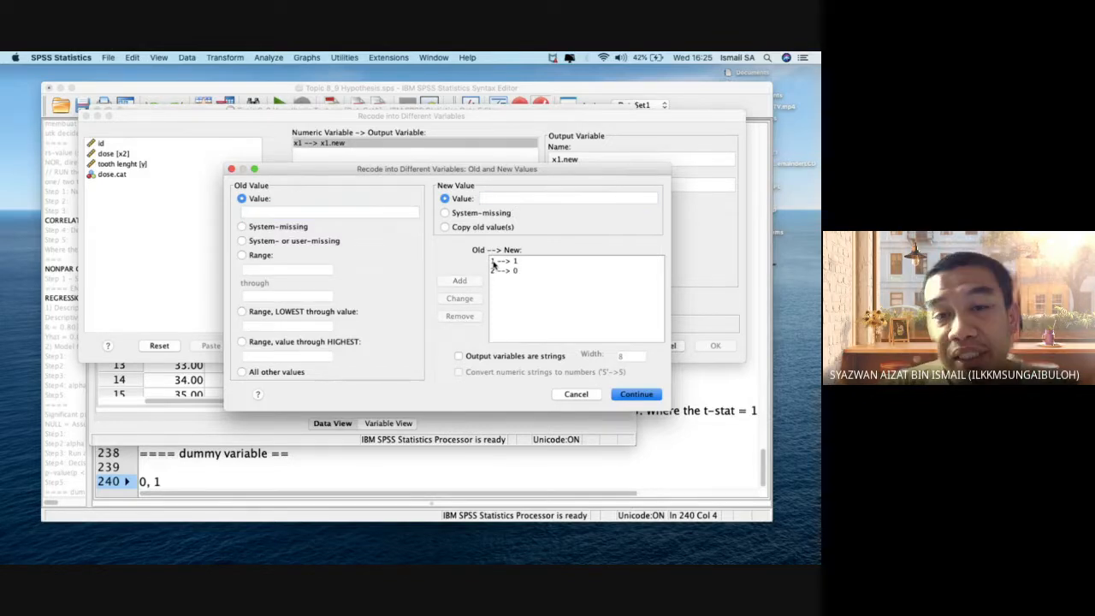
pyautogui.click(496, 261)
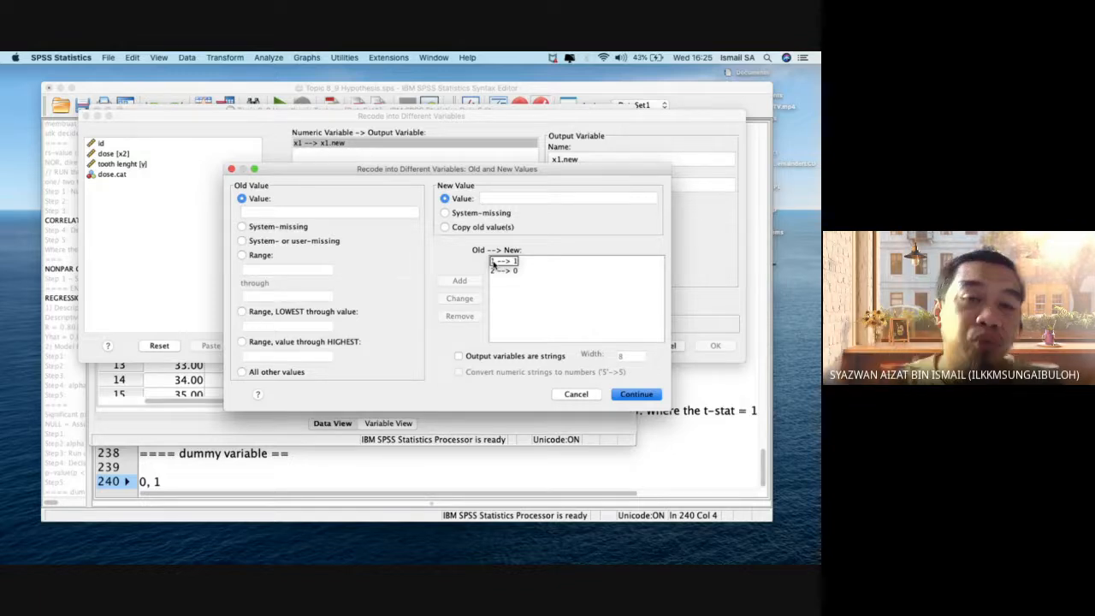
pyautogui.click(495, 271)
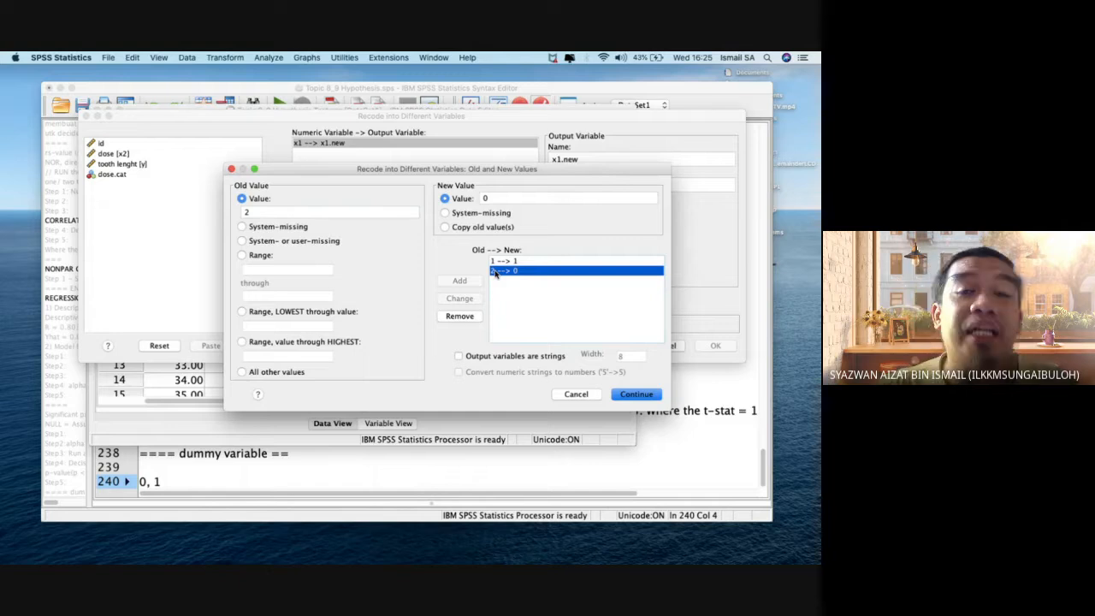
pyautogui.click(633, 393)
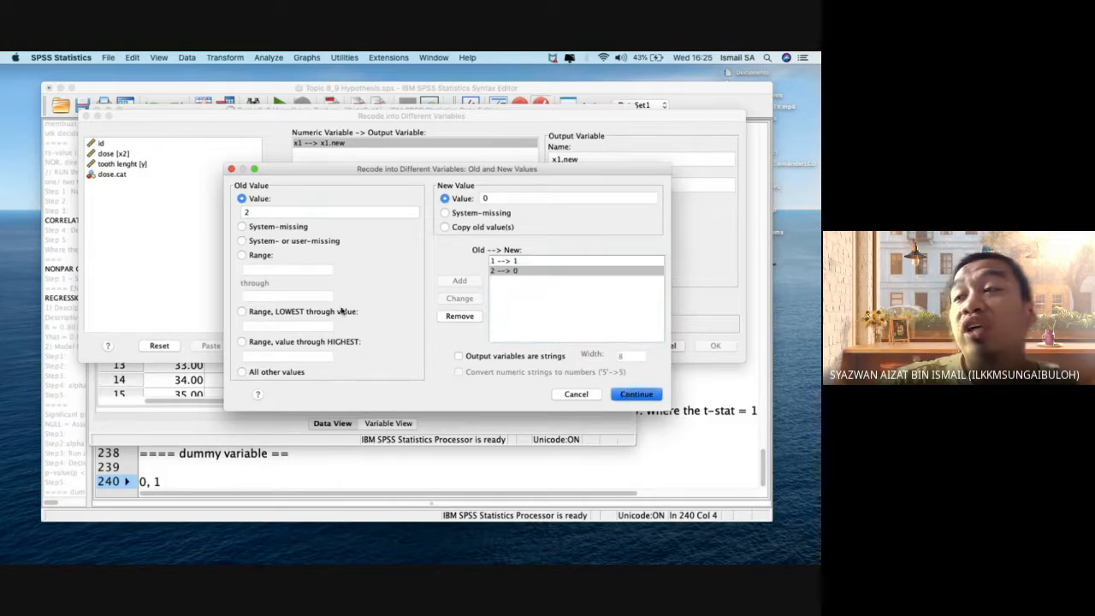
# - Paste the RECODE x1 INTO x1.new command into the syntax and select it with EXECUTE
pyautogui.click(219, 345)
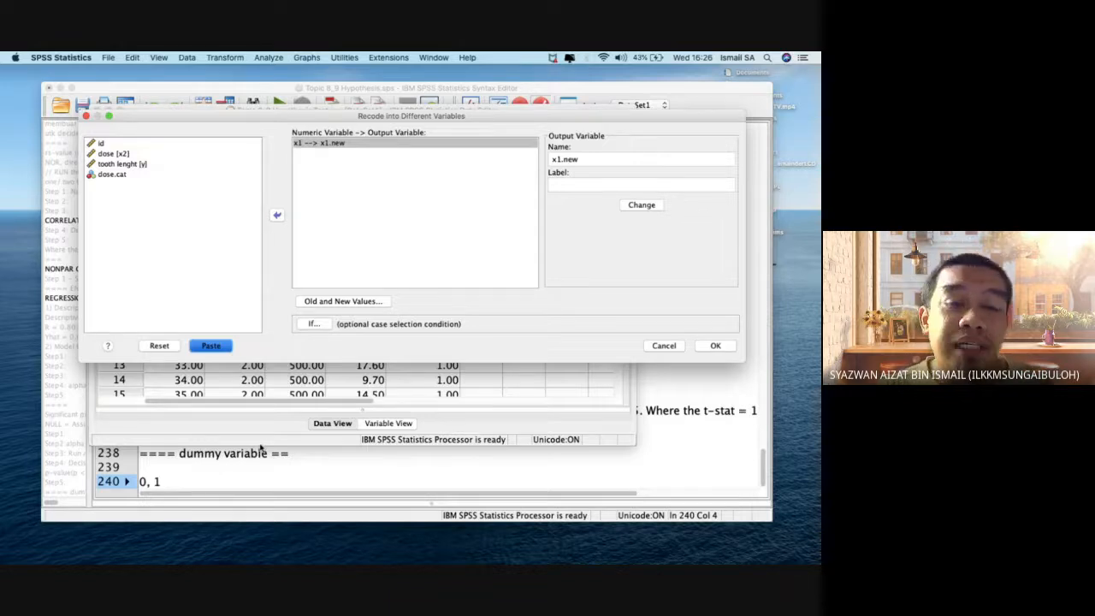
pyautogui.click(211, 346)
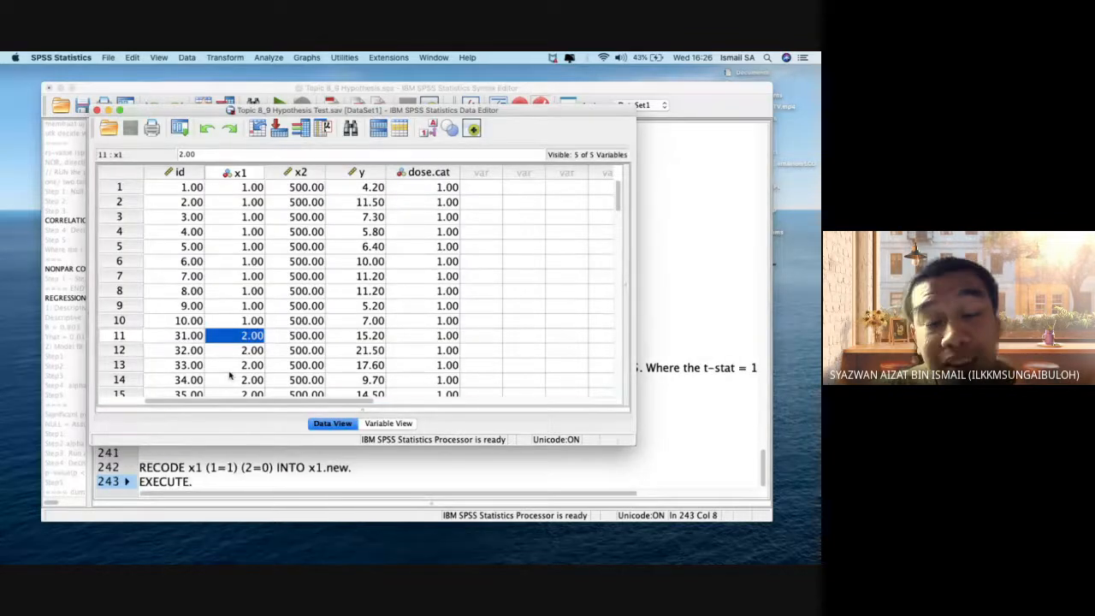
pyautogui.press('Up')
pyautogui.press('Up')
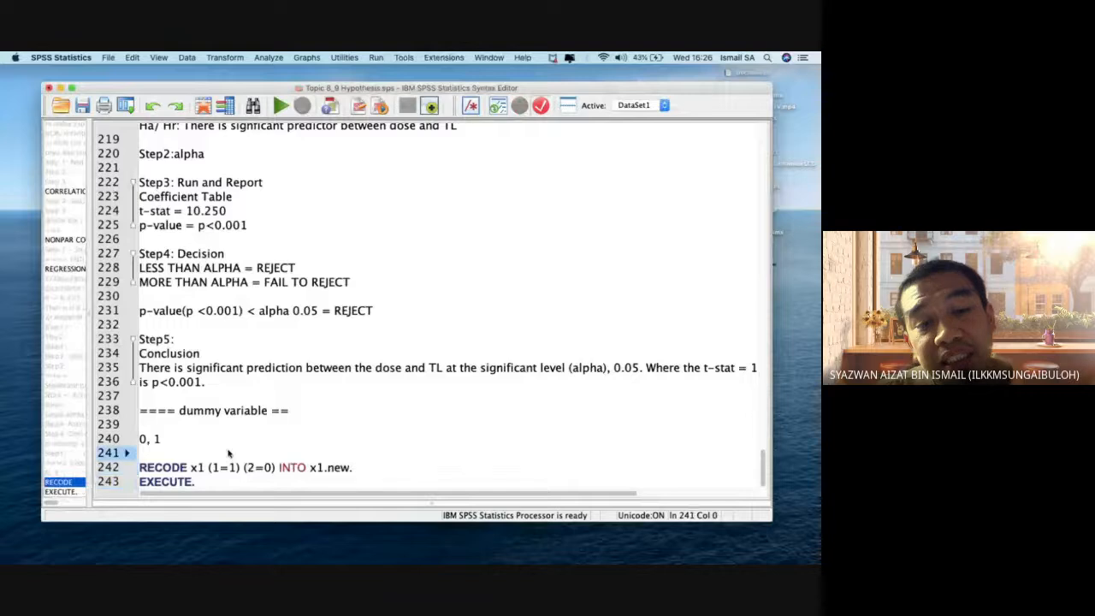
pyautogui.hscroll(3, 210, 478)
pyautogui.hscroll(-3, 211, 478)
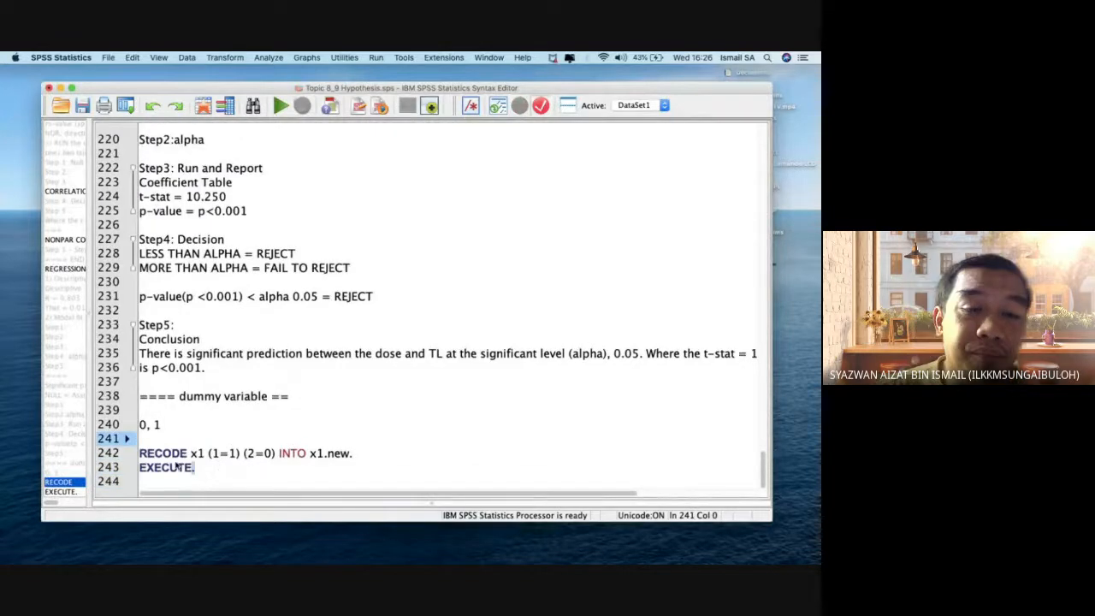
pyautogui.moveTo(195, 468); pyautogui.dragTo(139, 453)
# - Run the selected recode and check the new x1.new column of 1.00 and .00 in the Data Editor
pyautogui.press('super+r')
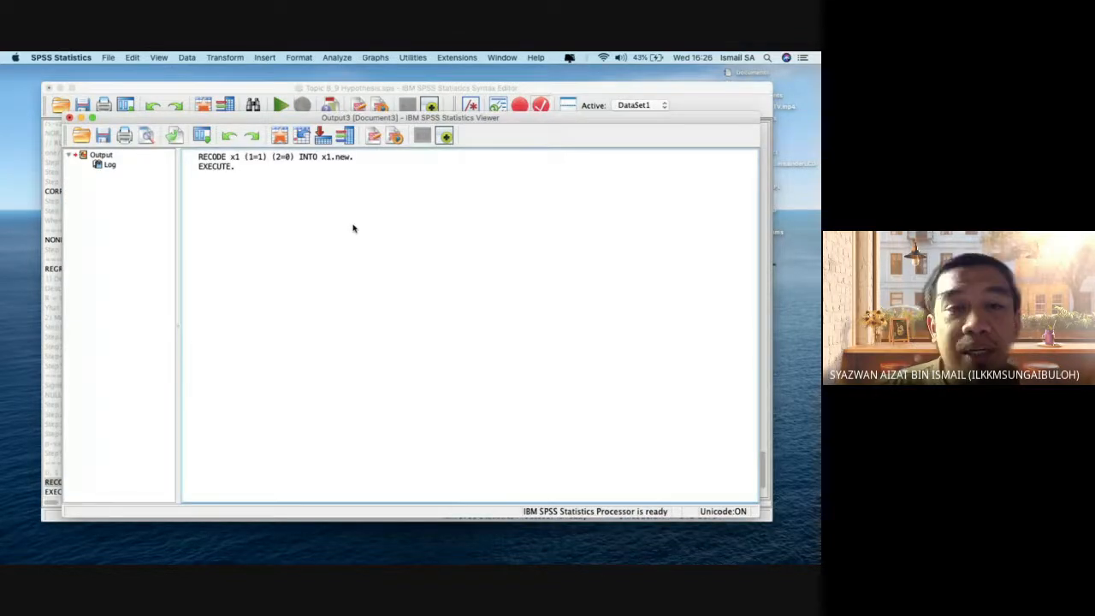
pyautogui.hotkey('ctrl', 'Up')
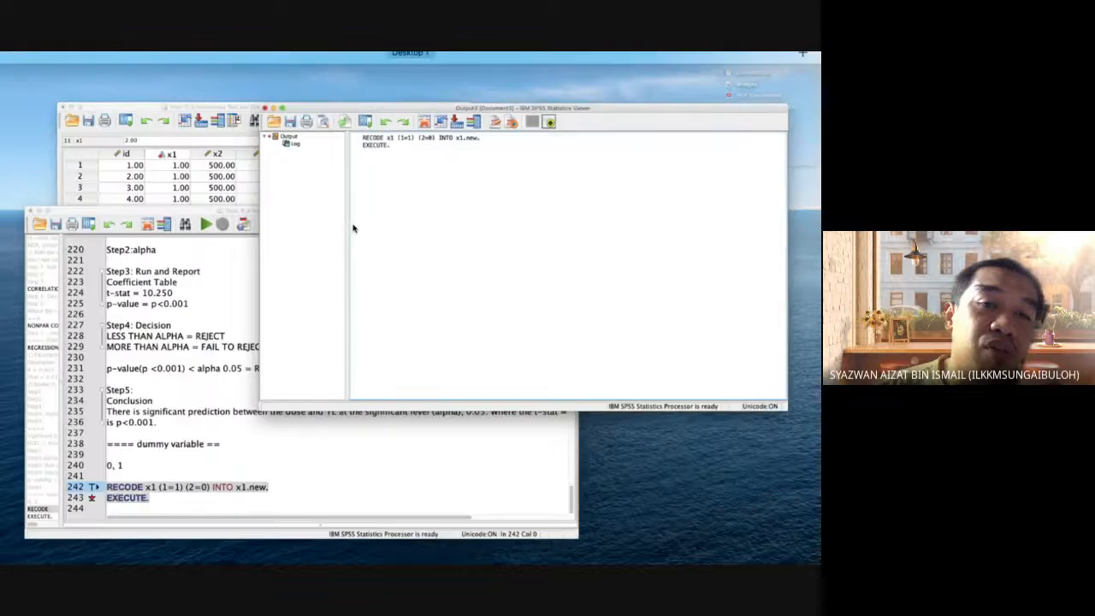
pyautogui.click(287, 224)
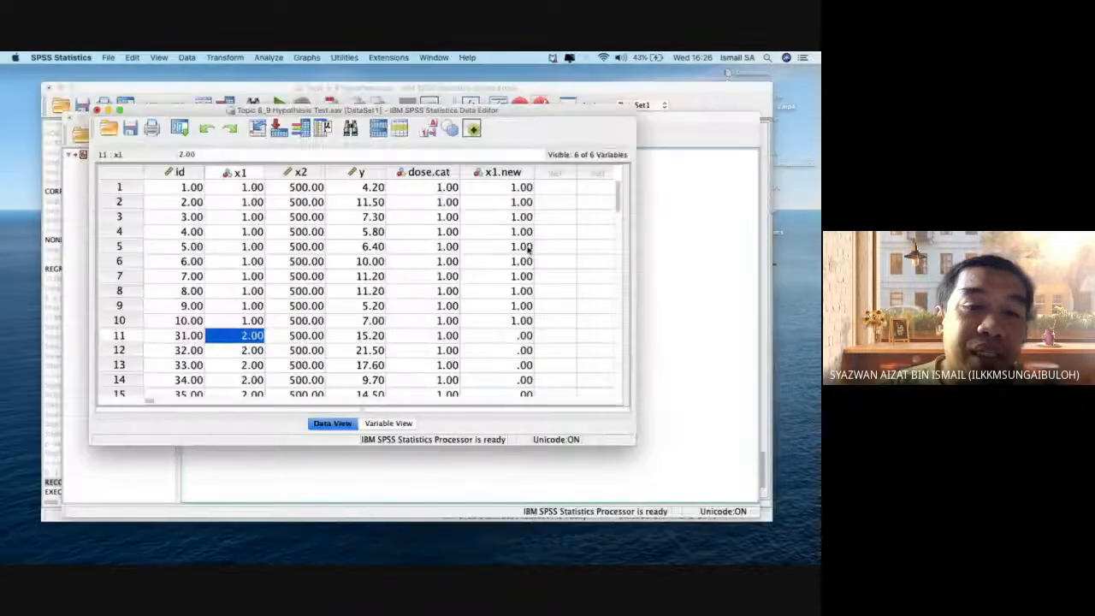
pyautogui.click(508, 320)
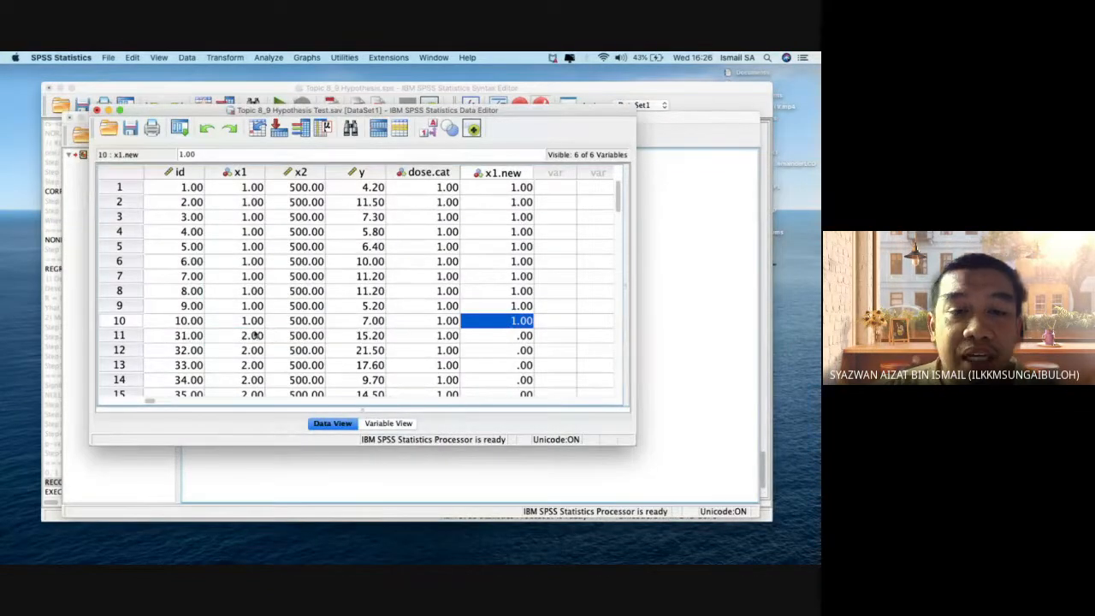
pyautogui.click(516, 174)
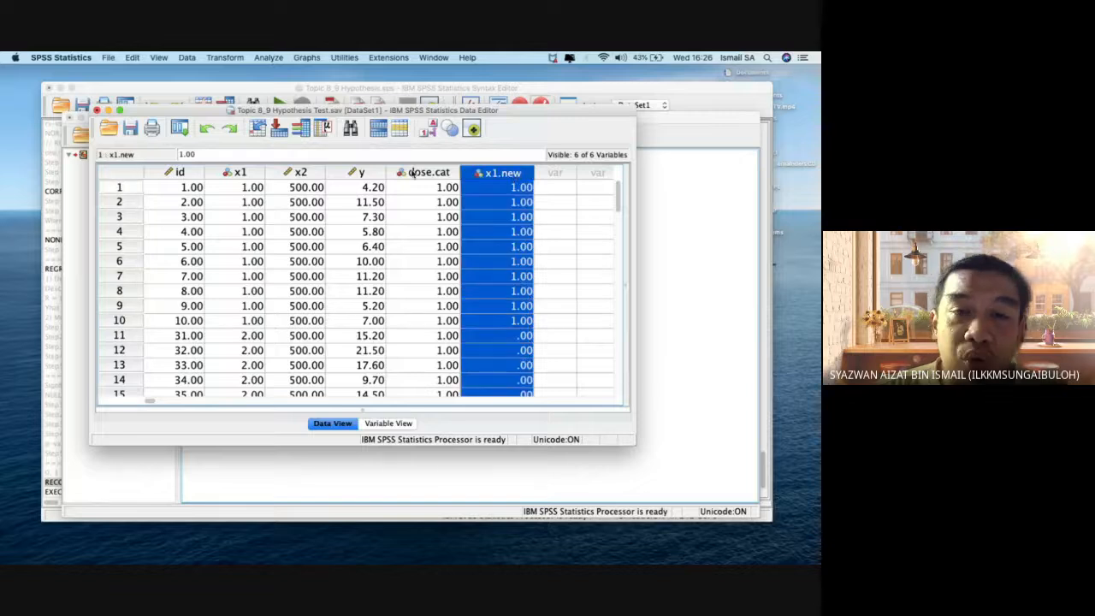
# - Give x1.new value labels 1 = 'Tablet' and 0 = 'Tiada Tablet', then save the data file
pyautogui.doubleClick(516, 175)
pyautogui.click(528, 174)
pyautogui.write('1')
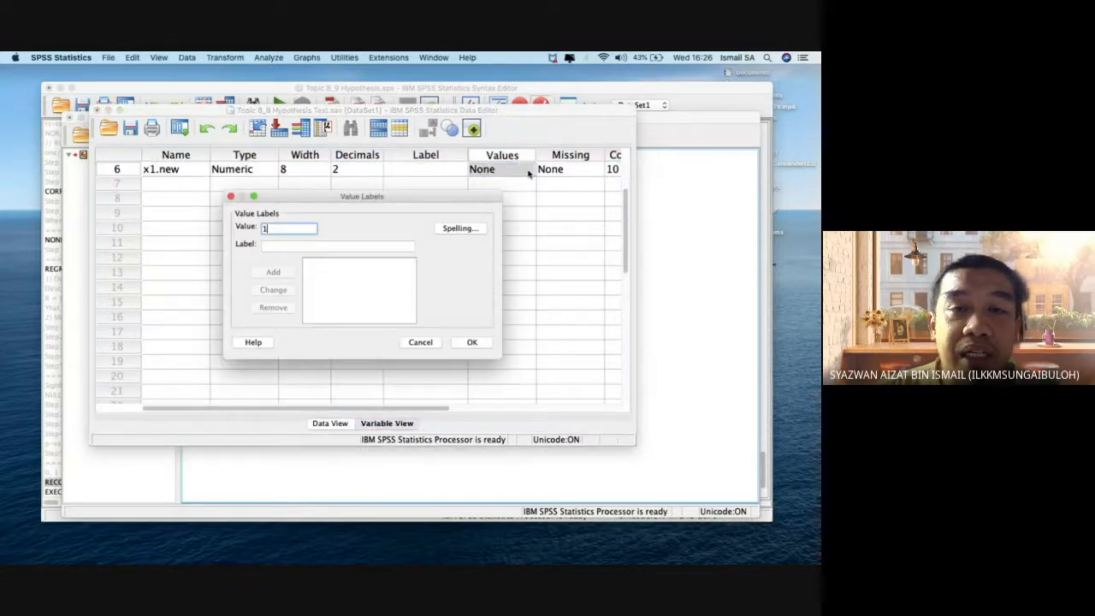
pyautogui.press('Tab')
pyautogui.write('Tablet')
pyautogui.press('Return')
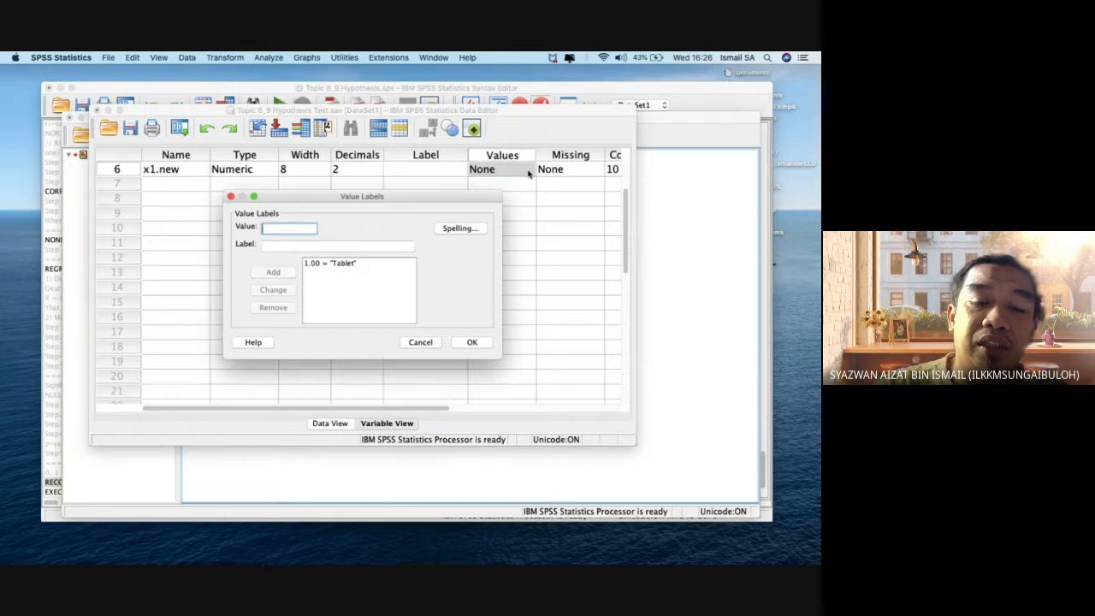
pyautogui.write('0')
pyautogui.press('Tab')
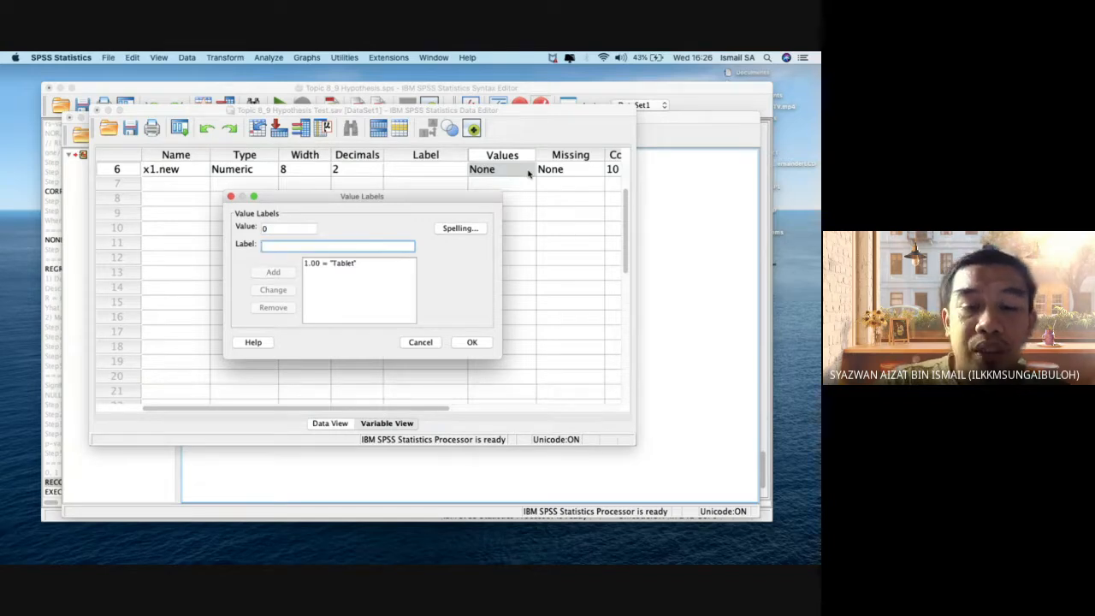
pyautogui.write('Tiada Tablet')
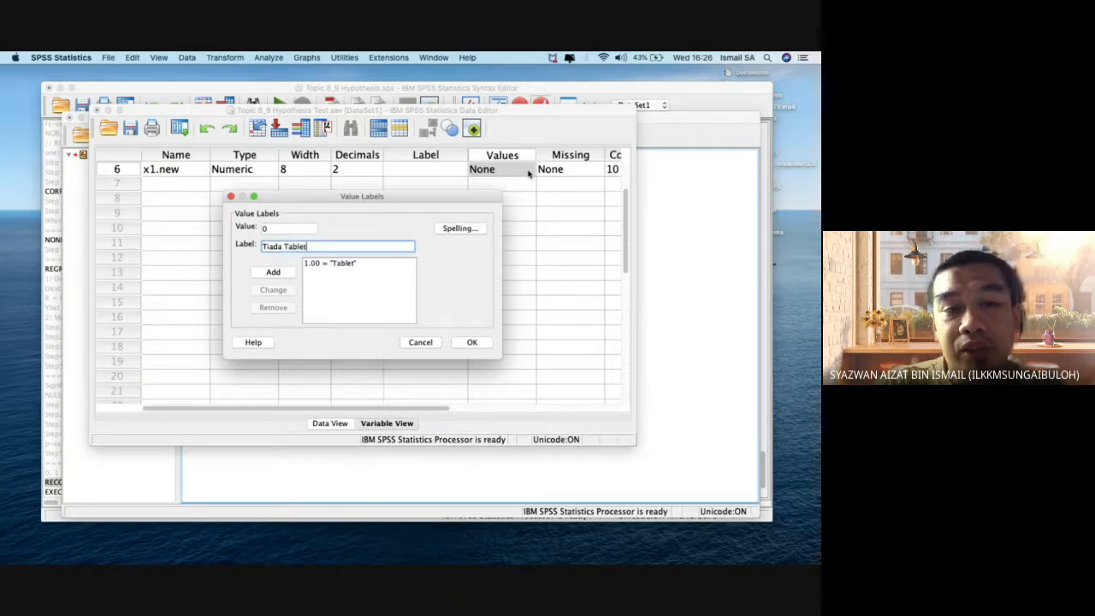
pyautogui.press('Return')
pyautogui.click(473, 342)
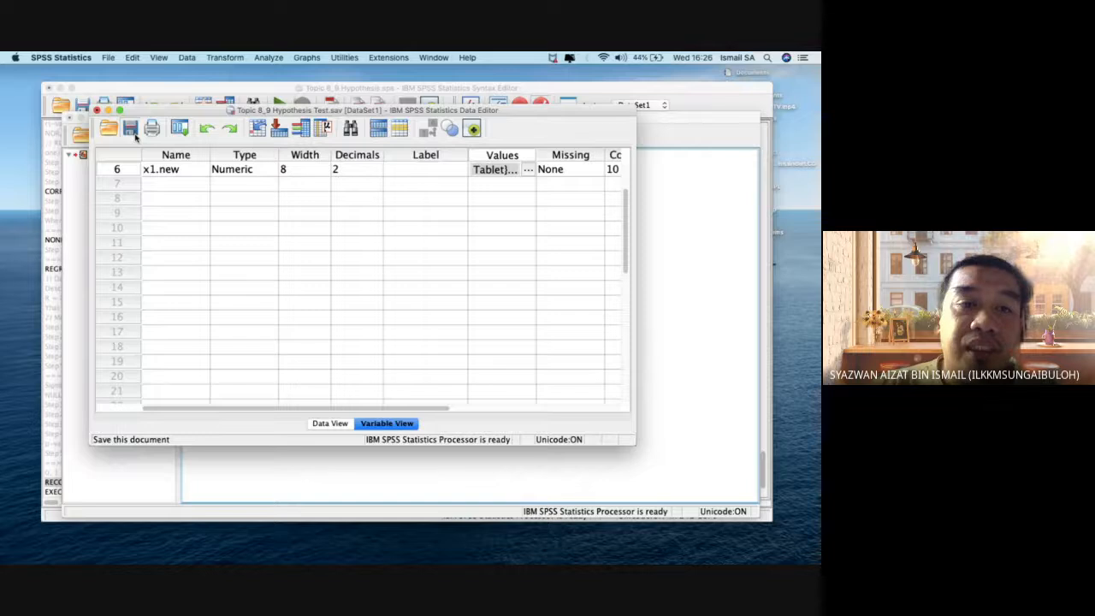
pyautogui.click(687, 266)
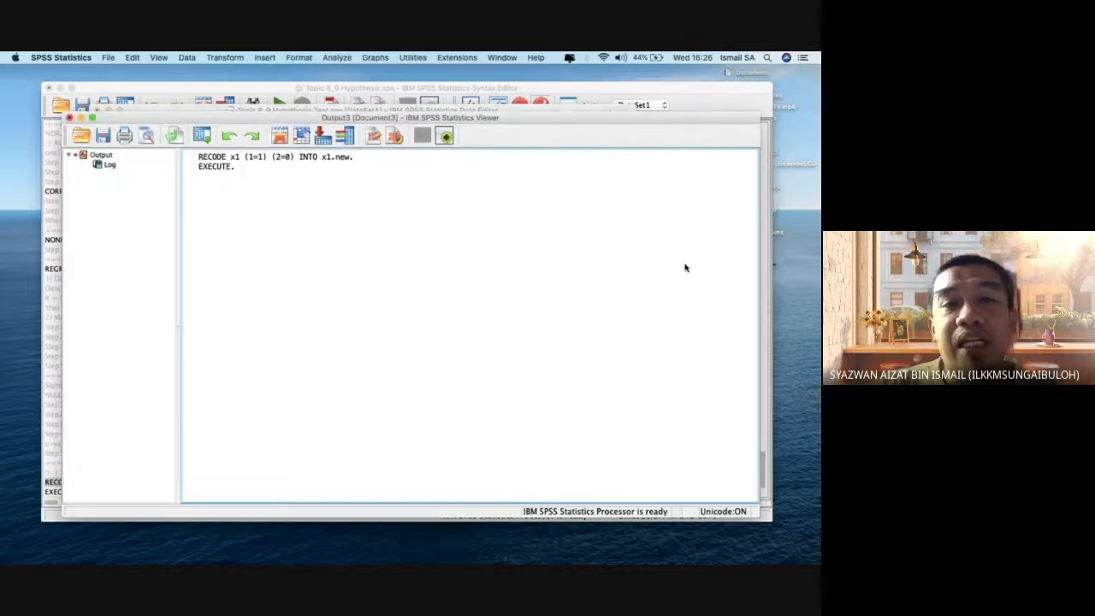
# - Back in the syntax file, select the earlier REGRESSION block predicting y from x2
pyautogui.click(683, 88)
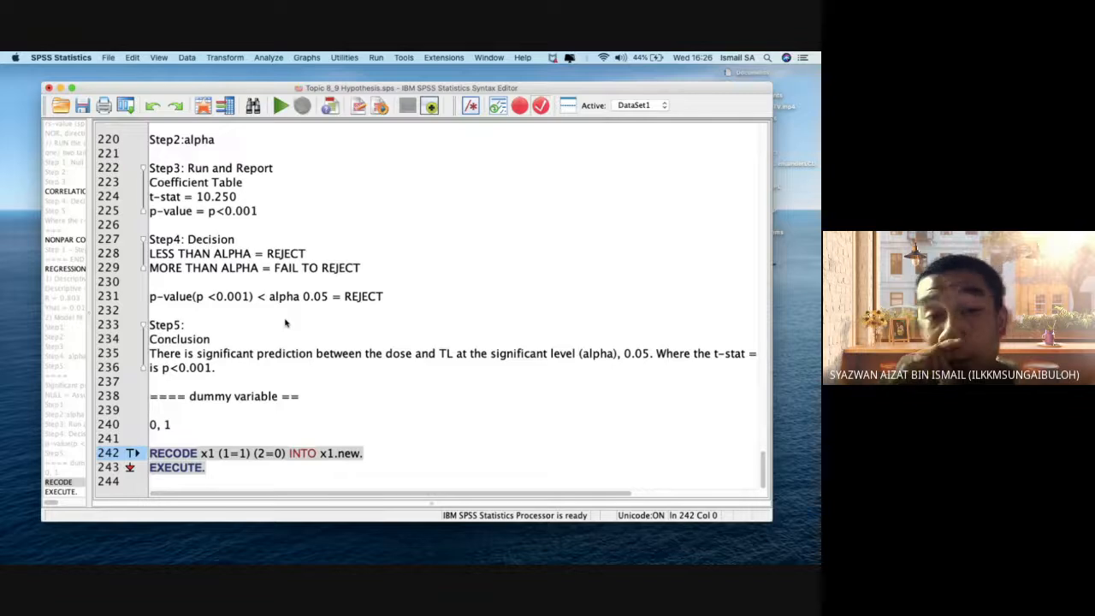
pyautogui.scroll(4, 285, 319)
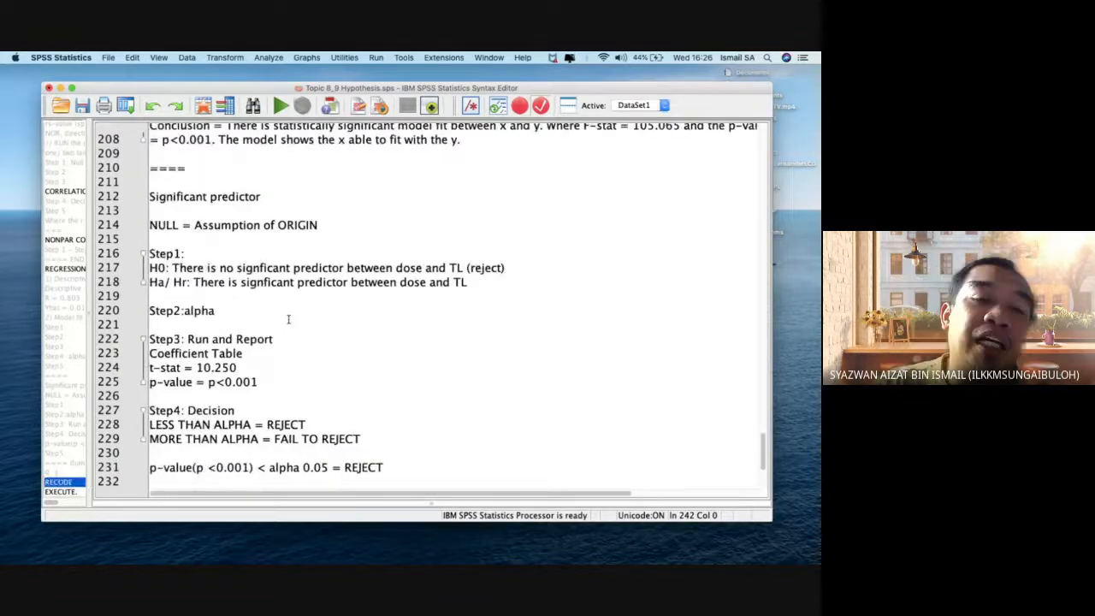
pyautogui.scroll(-7, 288, 319)
pyautogui.scroll(17, 289, 319)
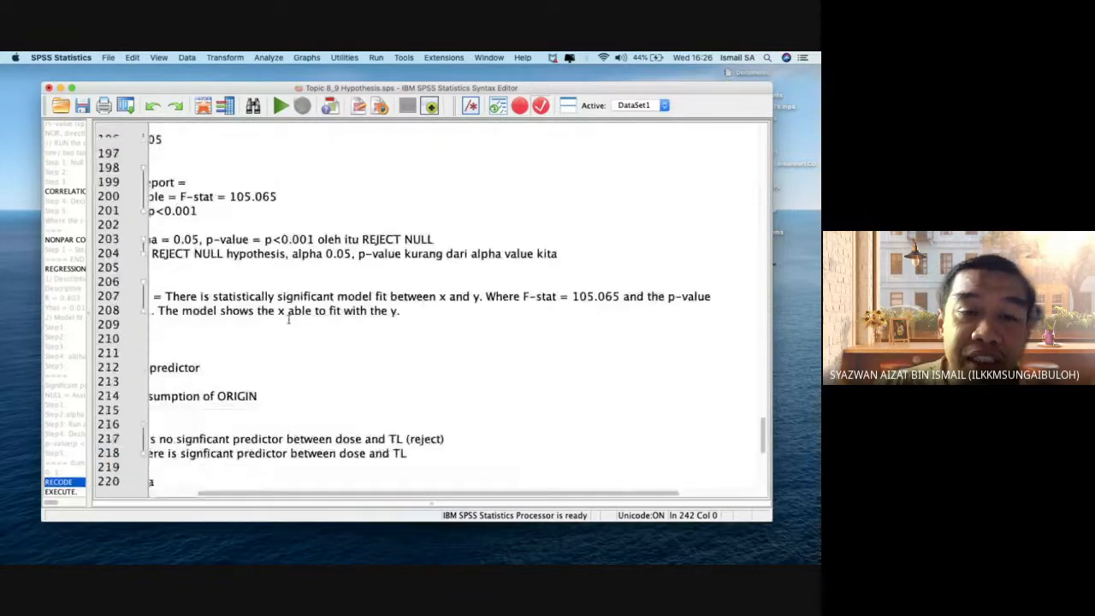
pyautogui.scroll(4, 289, 319)
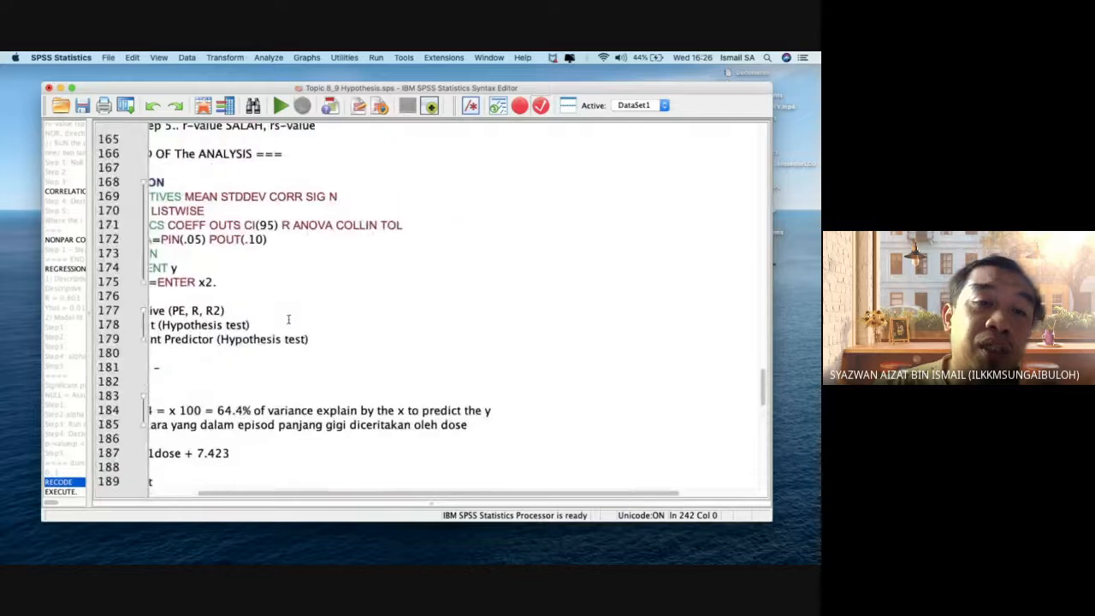
pyautogui.moveTo(277, 283); pyautogui.dragTo(144, 188)
pyautogui.press('cmd+c')
pyautogui.scroll(-10, 298, 274)
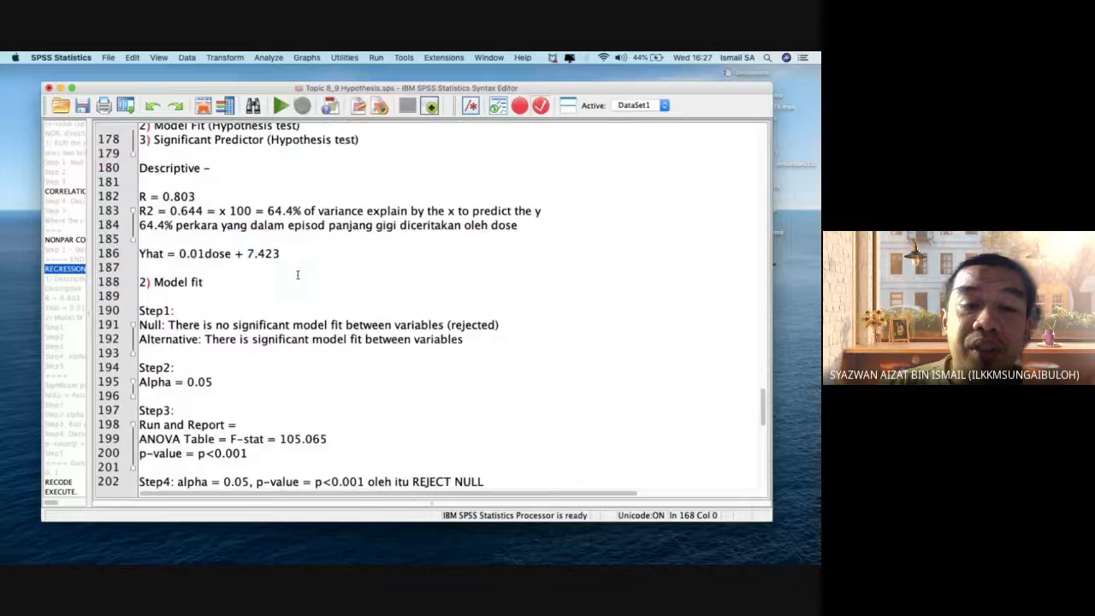
# - Paste the REGRESSION block at the end, change METHOD to ENTER x2 x1.new, and select it
pyautogui.click(217, 480)
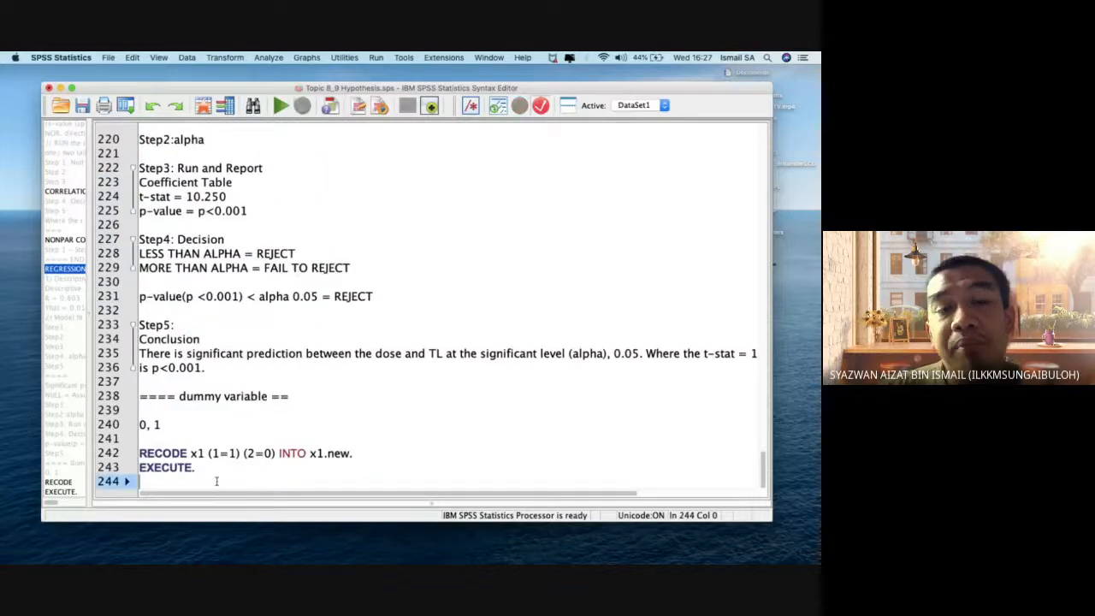
pyautogui.press('Return')
pyautogui.press('cmd+v')
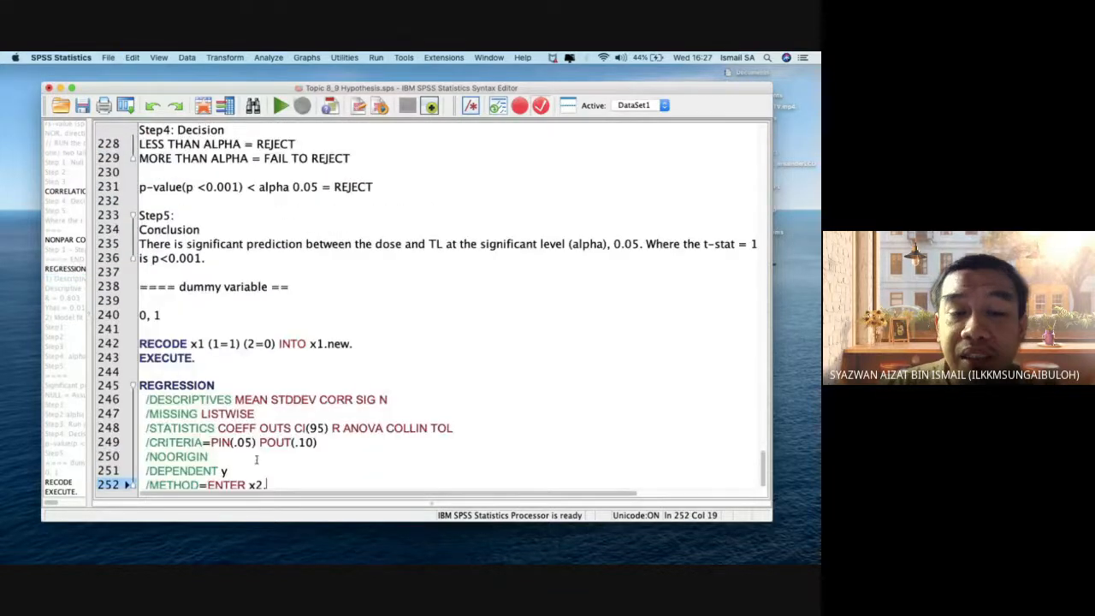
pyautogui.write('.')
pyautogui.hscroll(2, 296, 466)
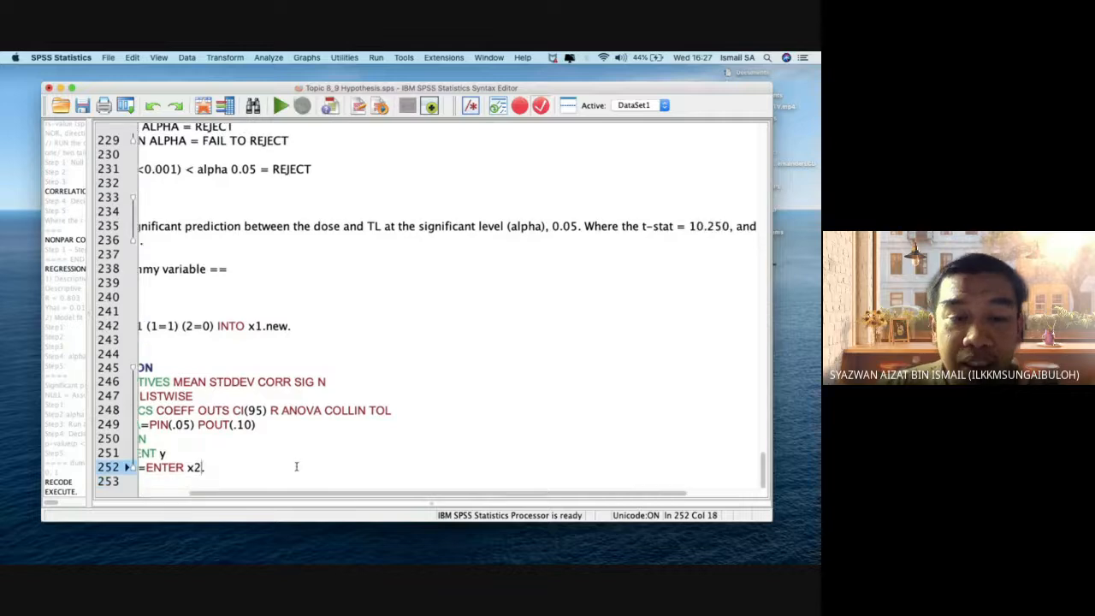
pyautogui.hscroll(-2, 296, 466)
pyautogui.write('x')
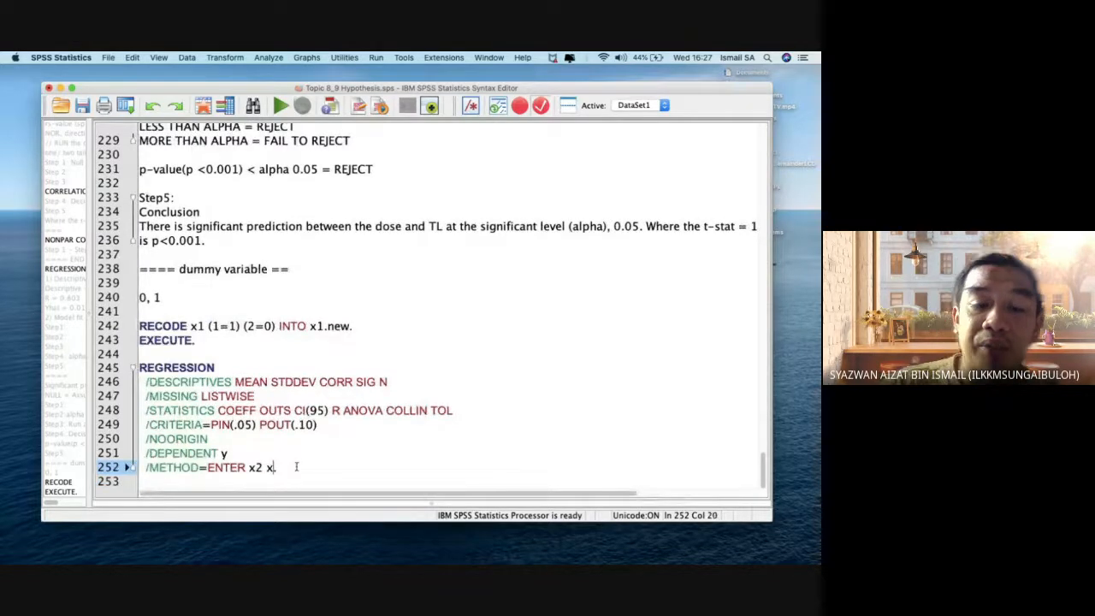
pyautogui.write('1.new')
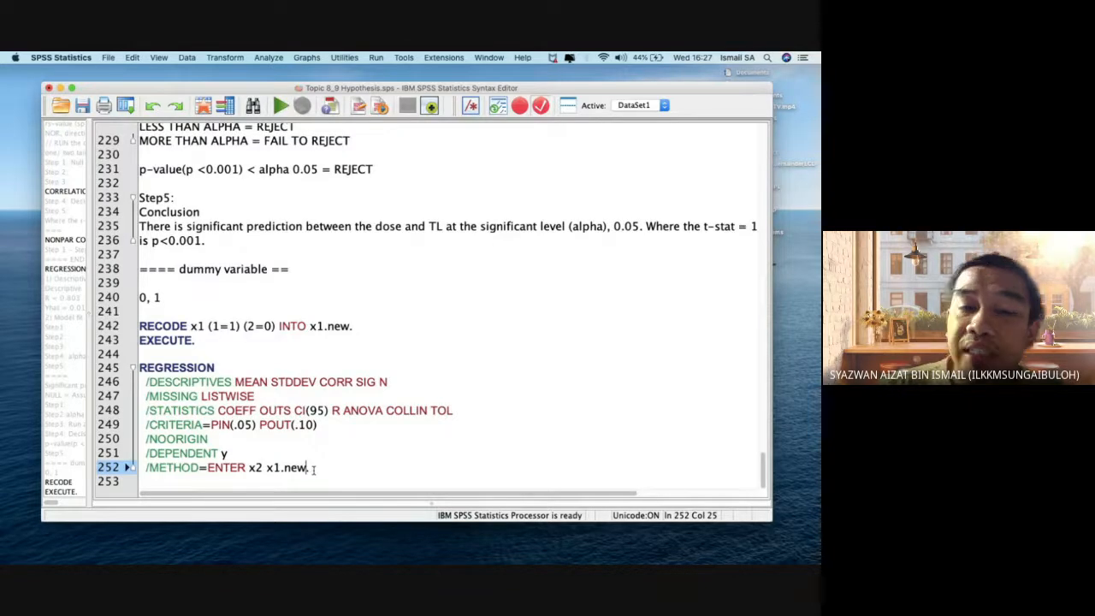
pyautogui.write('.')
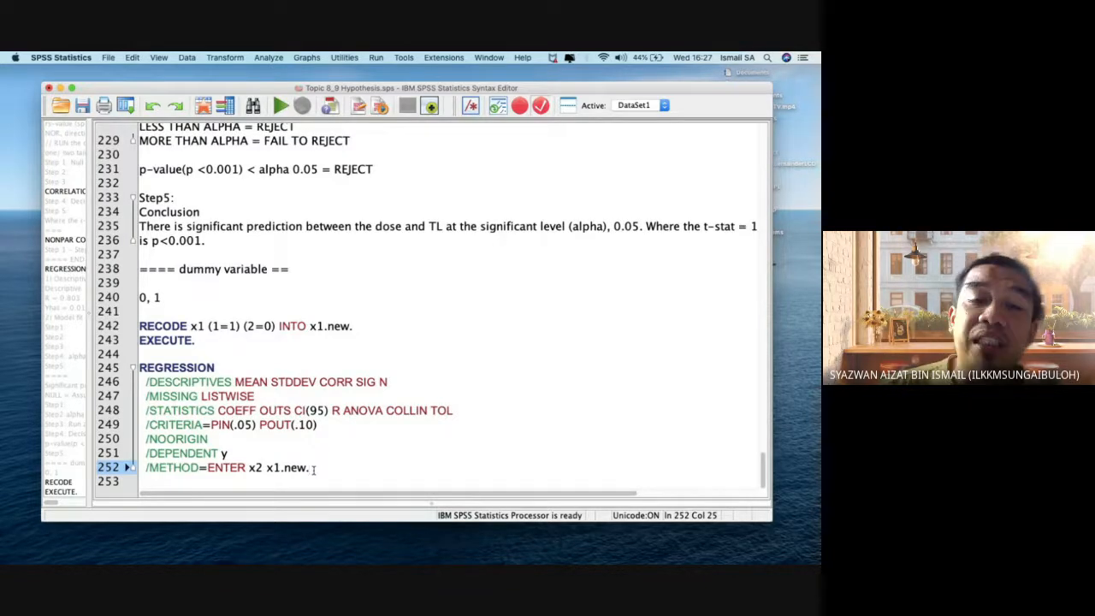
pyautogui.moveTo(309, 468); pyautogui.dragTo(122, 370)
# - Run the x2 plus x1.new regression and review the Descriptive Statistics and Correlations tables
pyautogui.press('super+r')
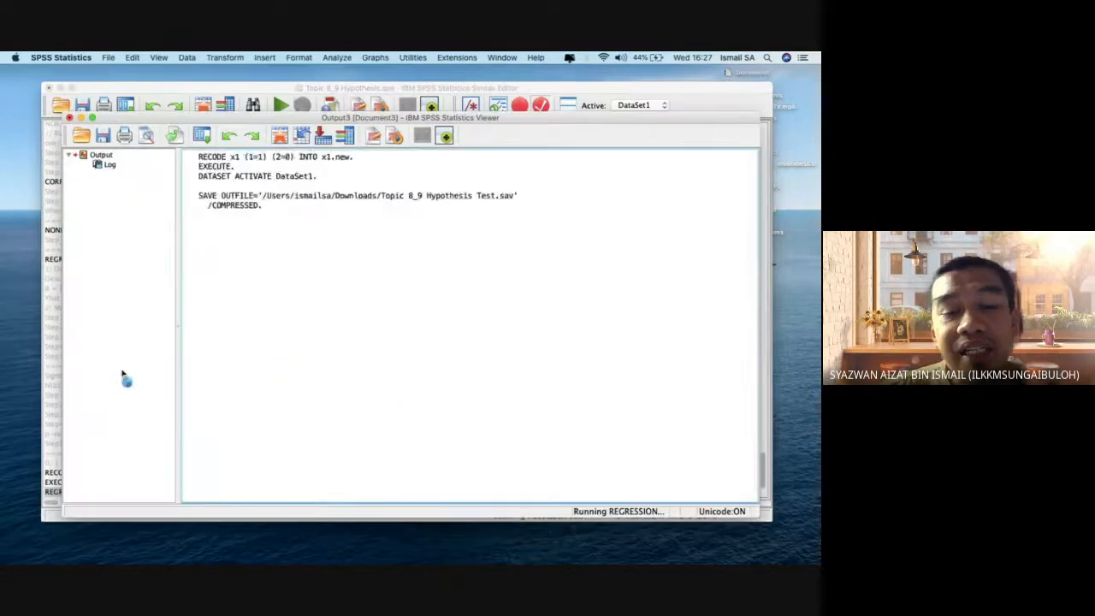
pyautogui.click(253, 276)
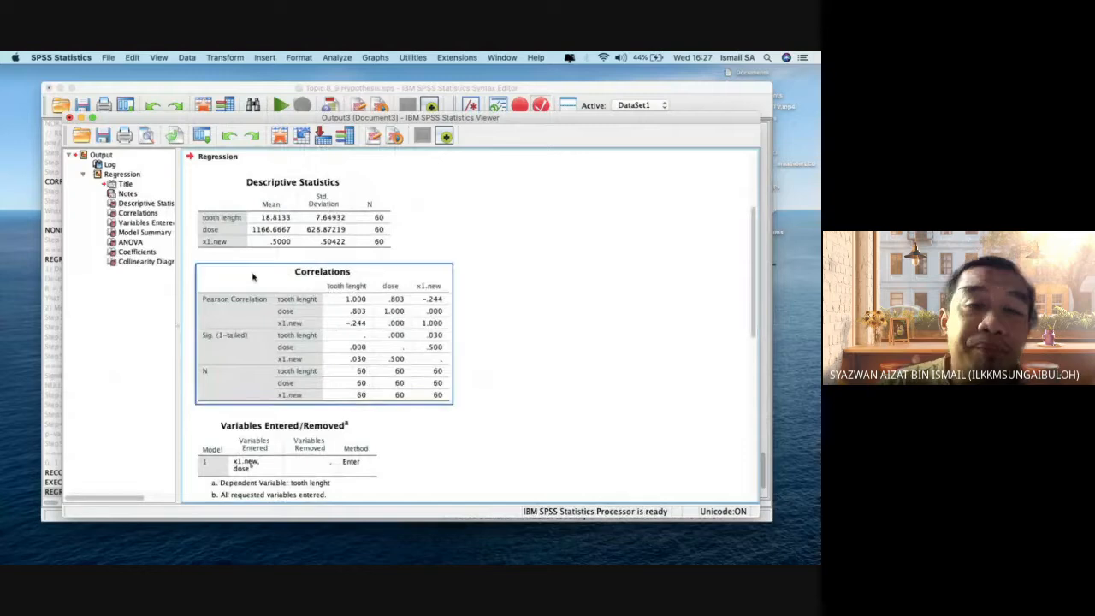
pyautogui.click(283, 241)
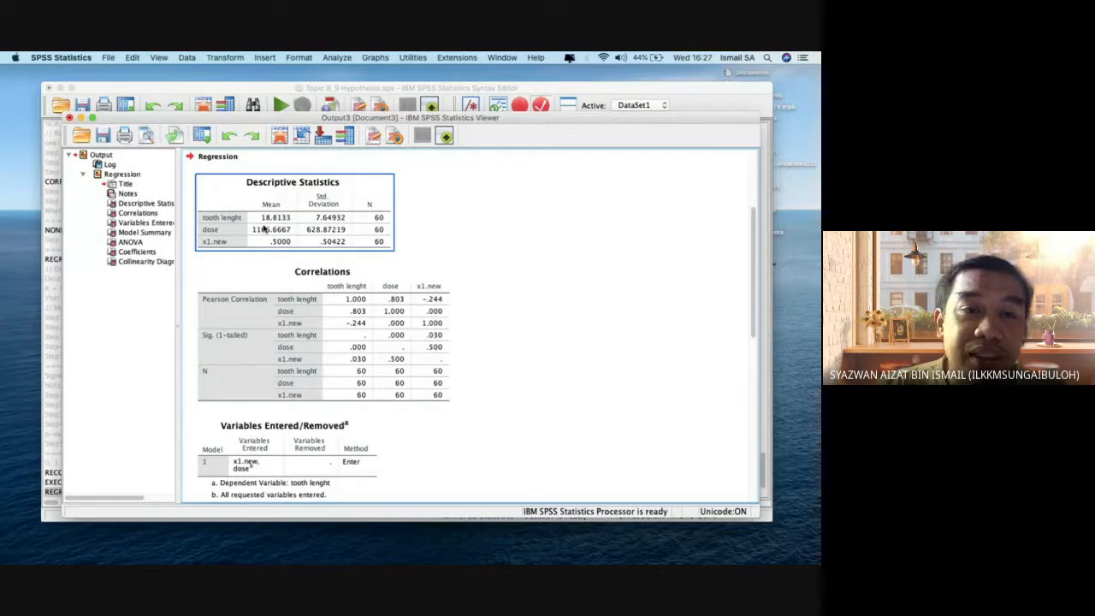
pyautogui.click(354, 304)
pyautogui.scroll(-4, 354, 304)
pyautogui.scroll(2, 355, 257)
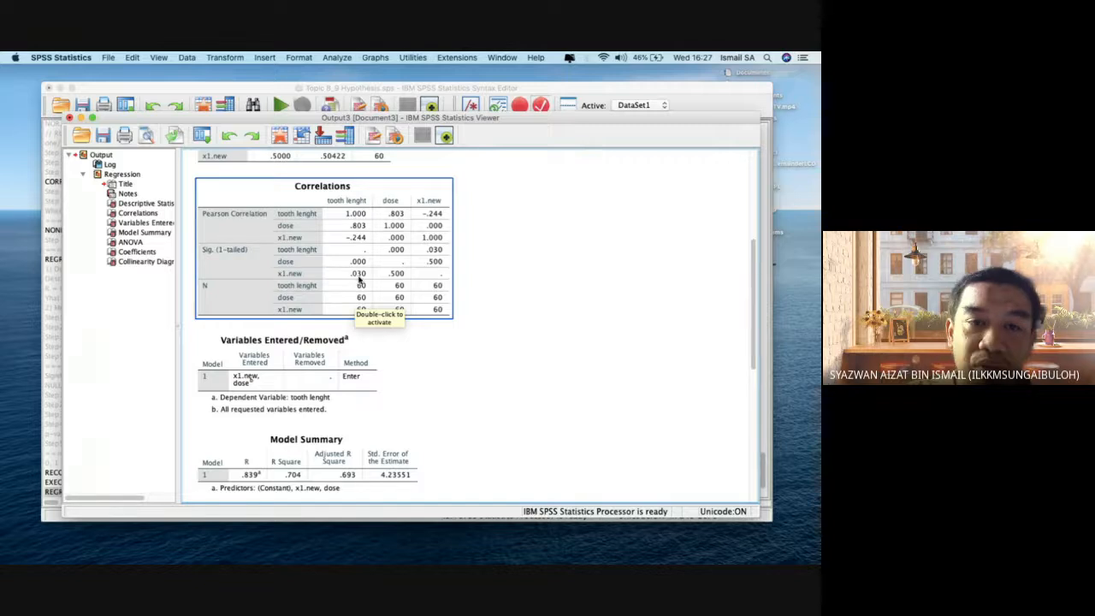
# - Review the Model Summary (R Square .704) and ANOVA (F 67.718, Sig. .000) tables
pyautogui.scroll(-3, 361, 278)
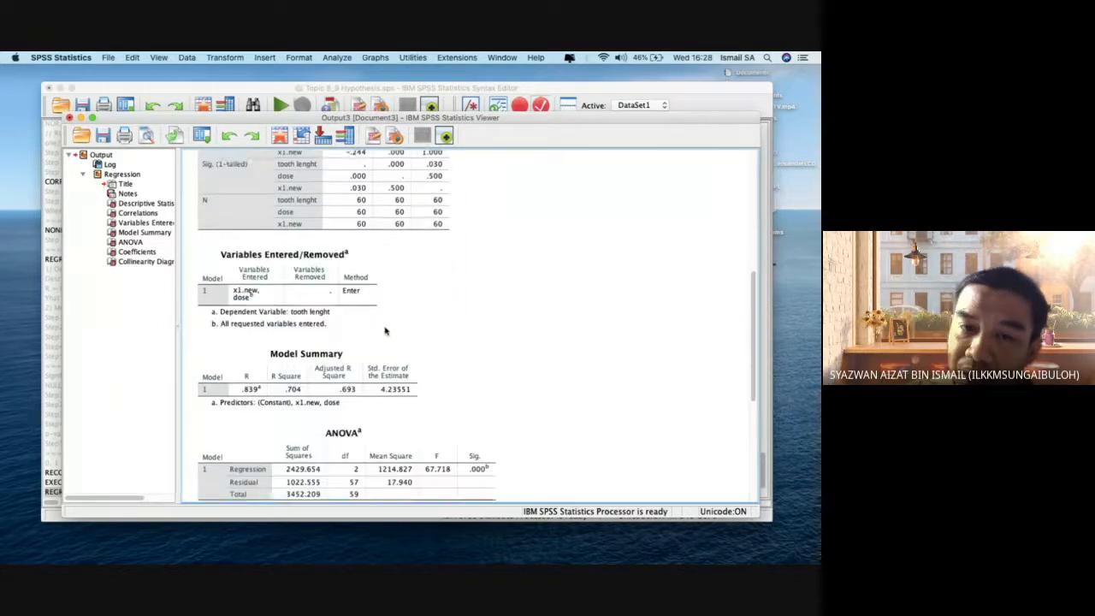
pyautogui.click(294, 390)
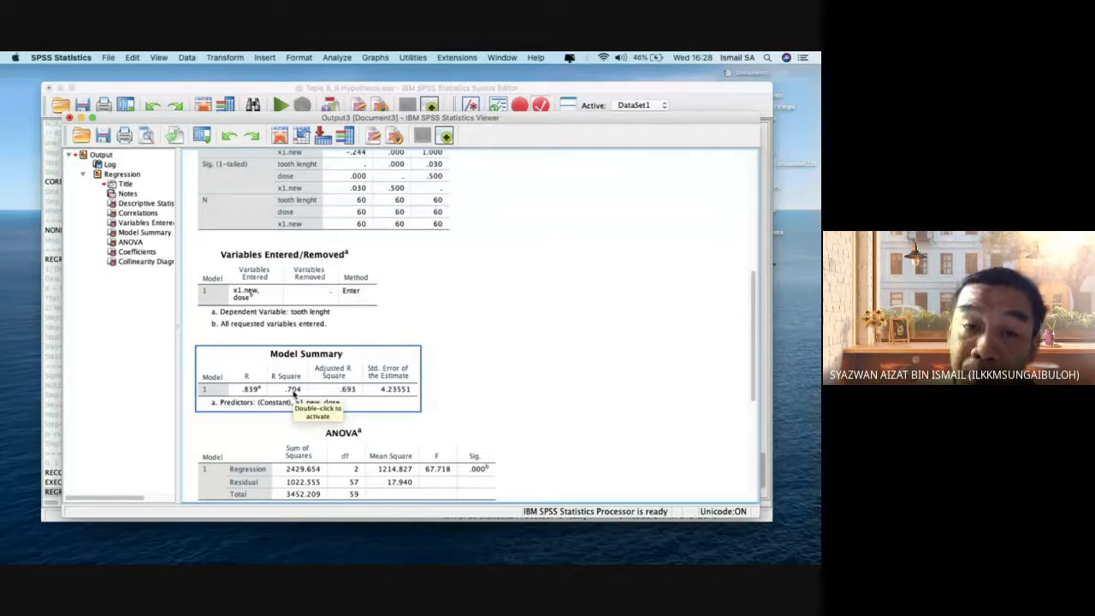
pyautogui.scroll(-2, 293, 392)
pyautogui.click(293, 395)
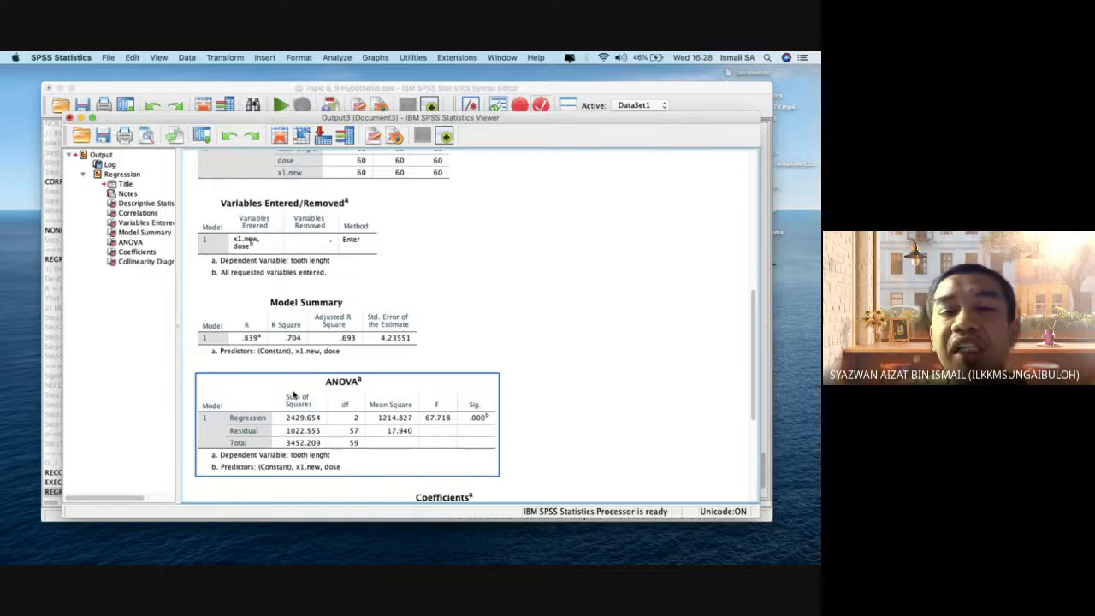
# - Review the Coefficients table (x1.new B -3.700, Sig. .001) and the Collinearity Diagnostics table
pyautogui.scroll(-5, 294, 394)
pyautogui.click(296, 396)
pyautogui.scroll(-2, 299, 395)
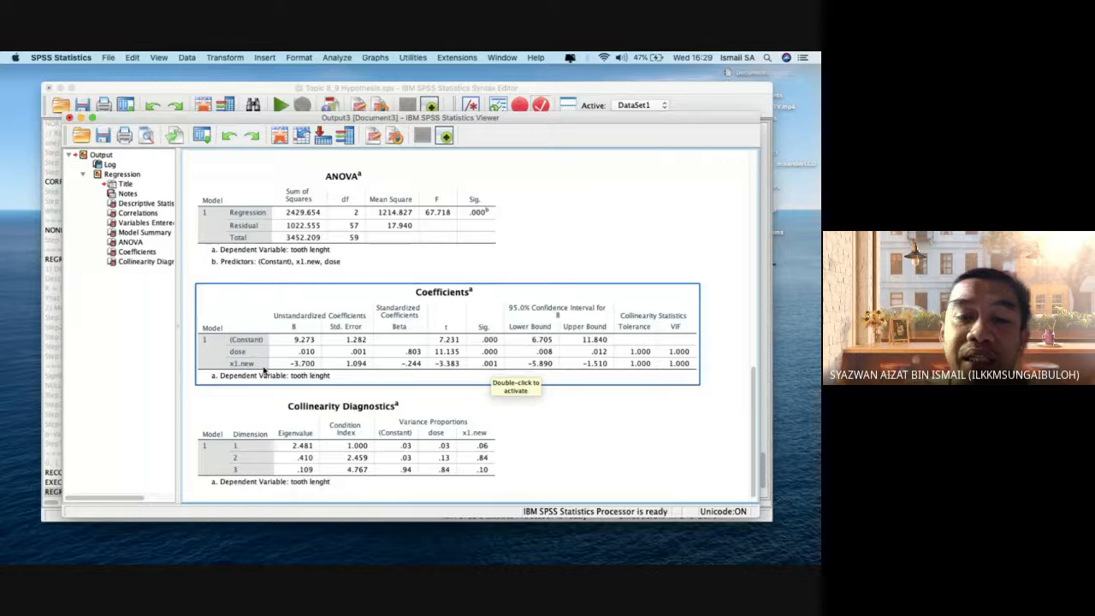
pyautogui.click(349, 393)
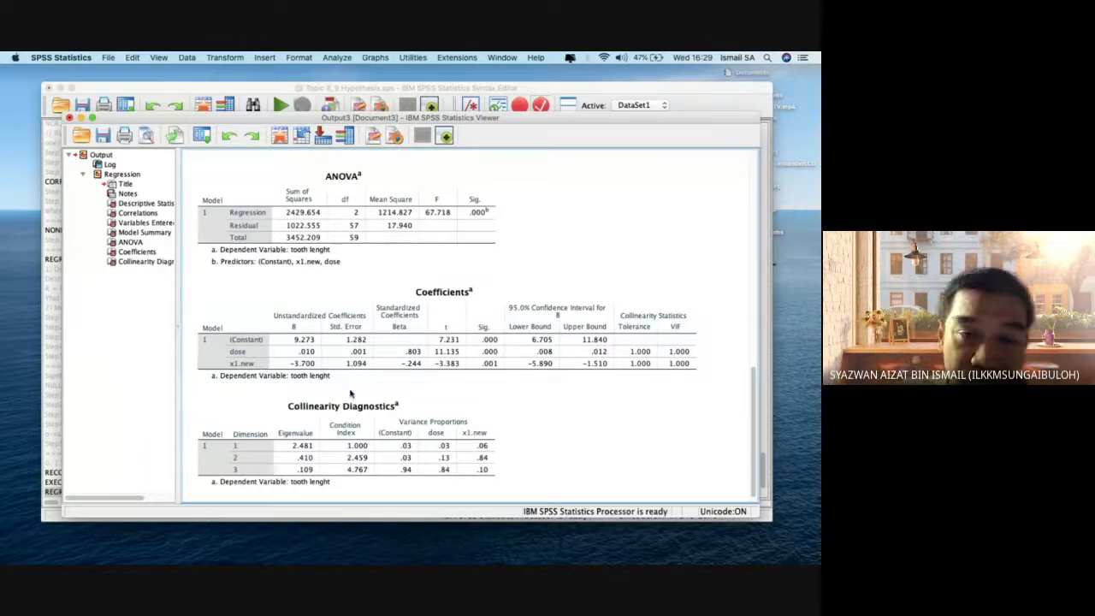
pyautogui.scroll(-1, 350, 393)
pyautogui.click(350, 394)
# - Add a '=== Bangsa ===' heading below the REGRESSION block in the Syntax Editor
pyautogui.hotkey('ctrl', 'Up')
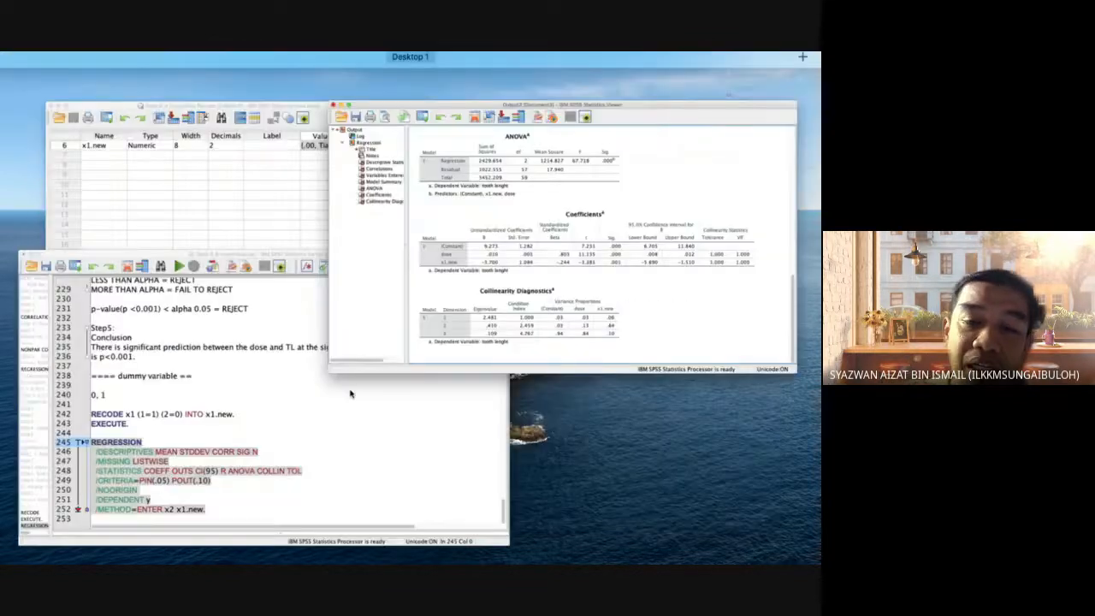
pyautogui.click(296, 457)
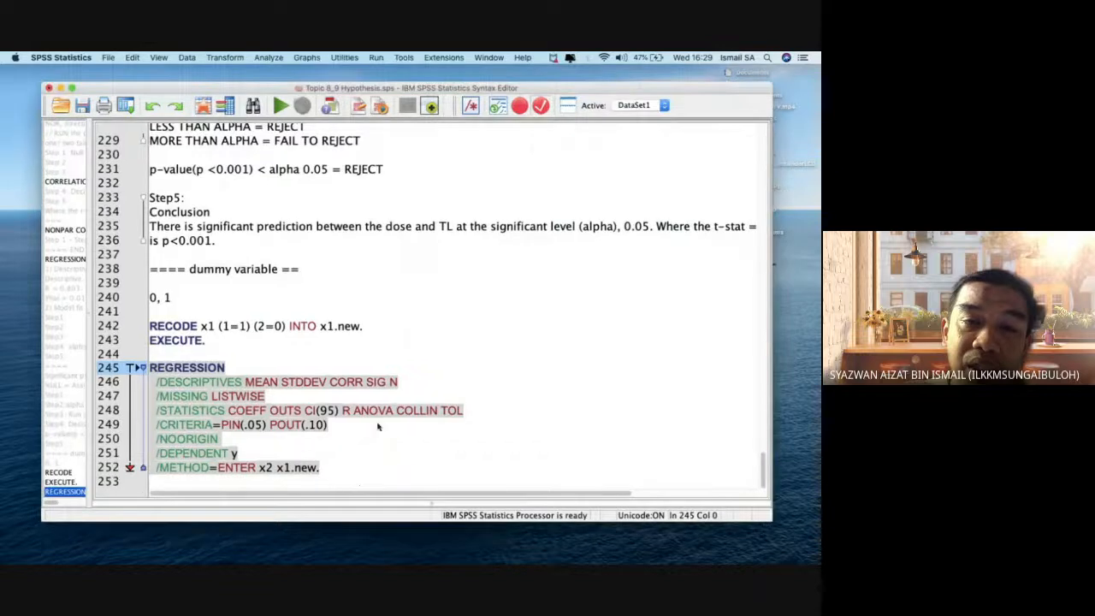
pyautogui.click(358, 469)
pyautogui.press('Return')
pyautogui.press('Return')
pyautogui.write('=== ')
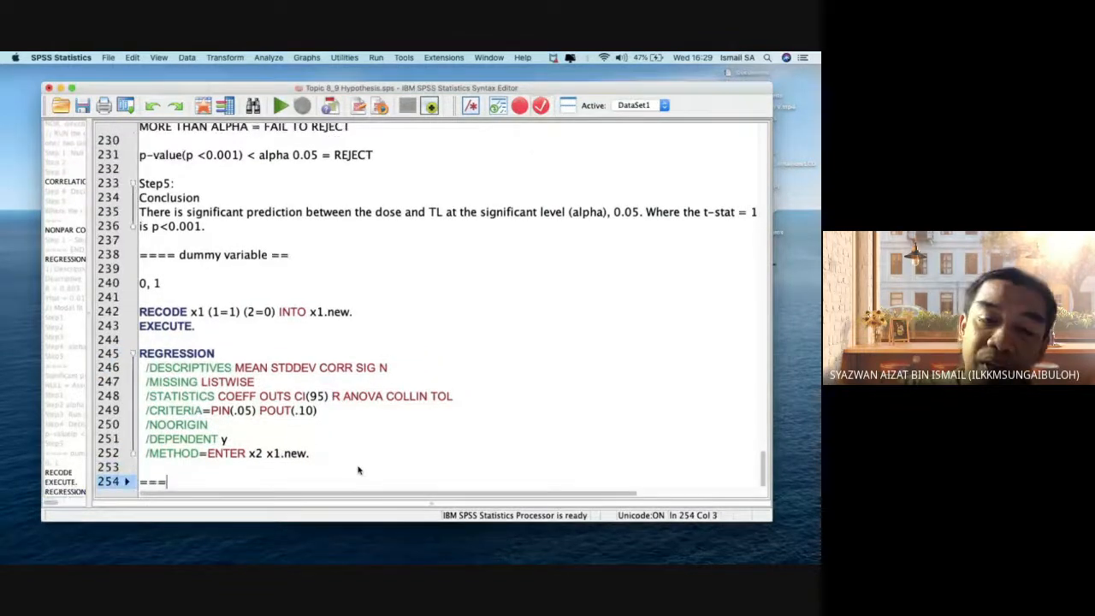
pyautogui.write('Bangsa ===')
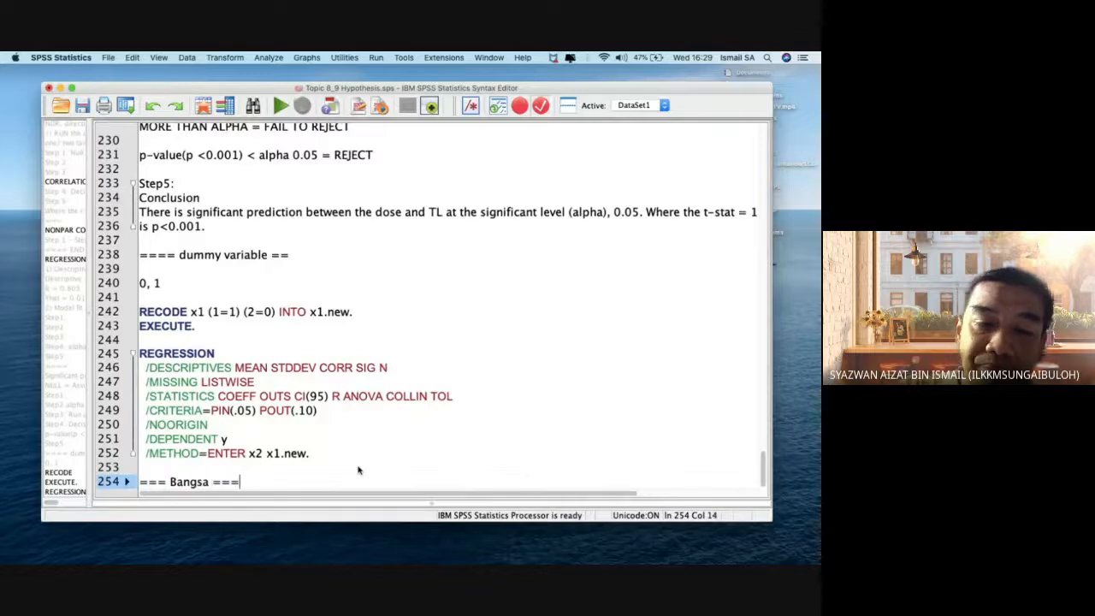
pyautogui.press('Return')
# - Write the note '1,2,3,4 = 1,0; 1,0 4 variables' and select lines 240–255
pyautogui.write('1,2,3,4')
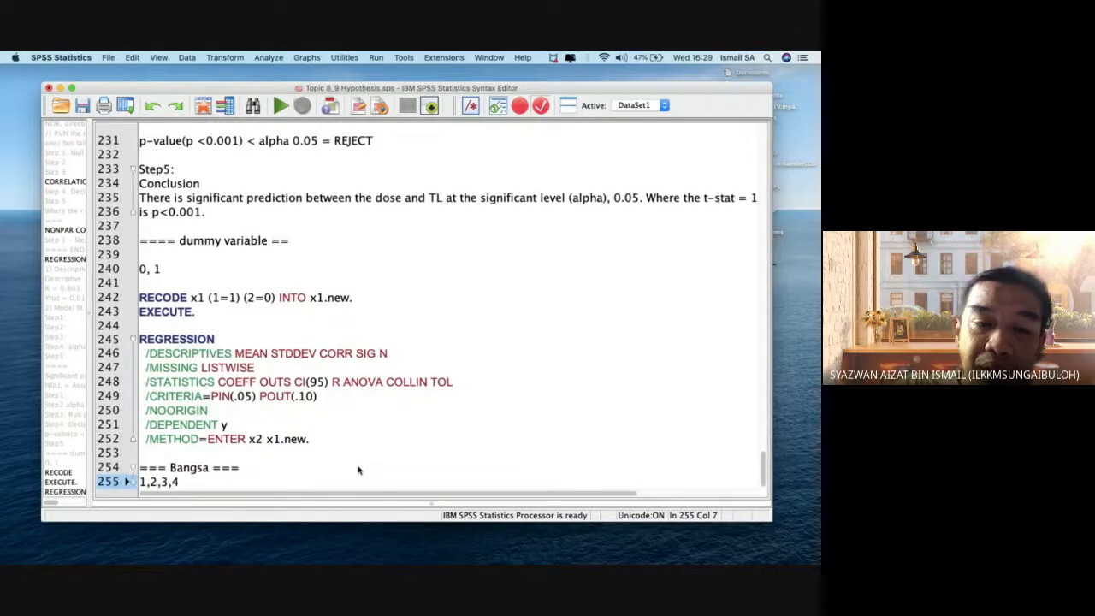
pyautogui.write(' = 1,0,')
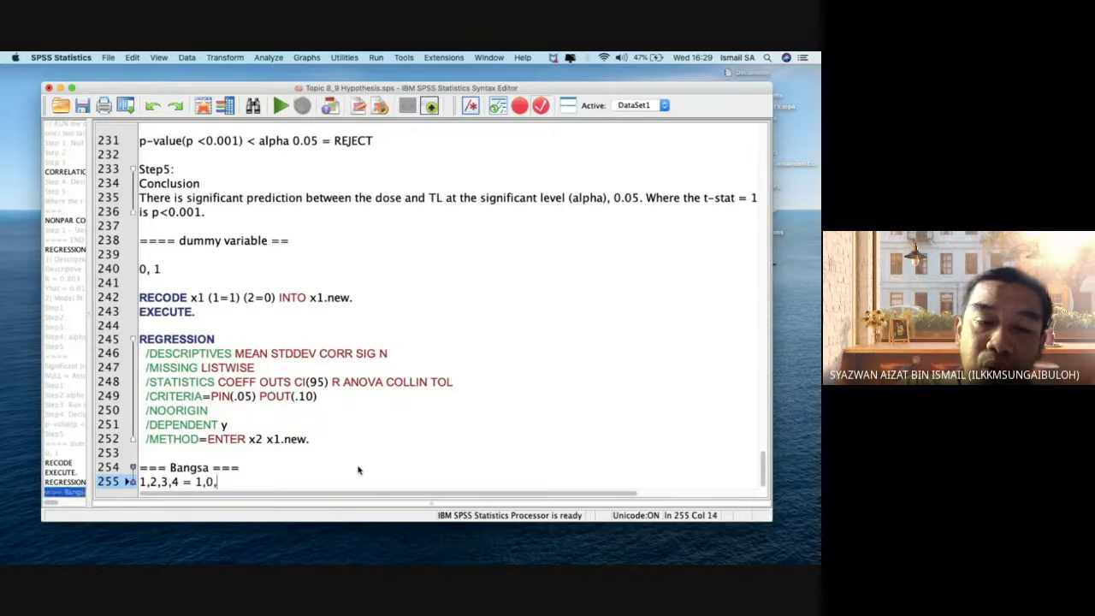
pyautogui.press('BackSpace')
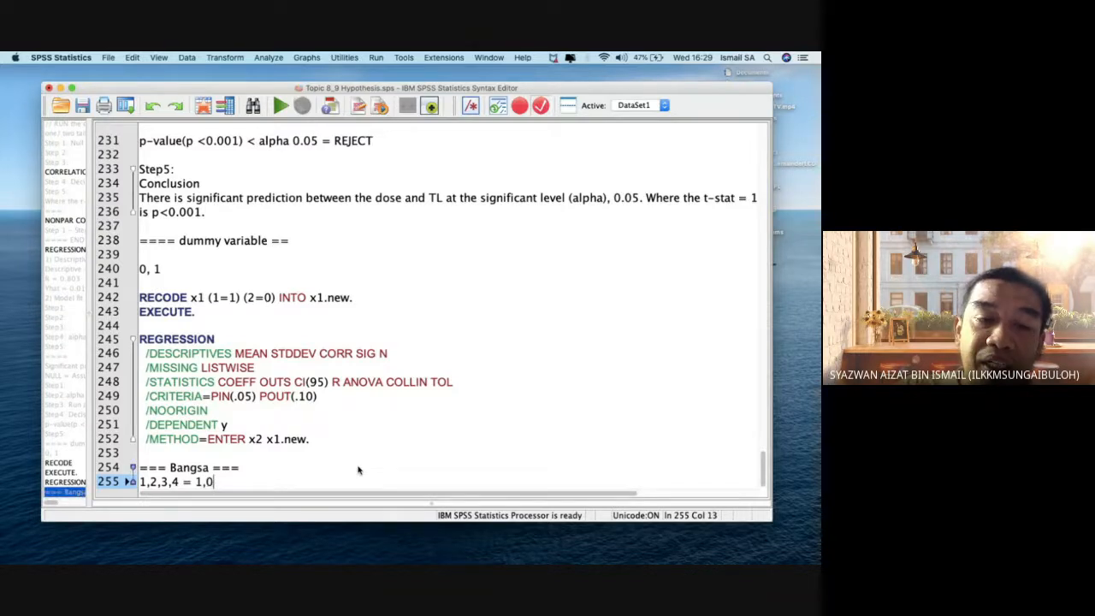
pyautogui.write('; 2')
pyautogui.press('BackSpace')
pyautogui.write('1,')
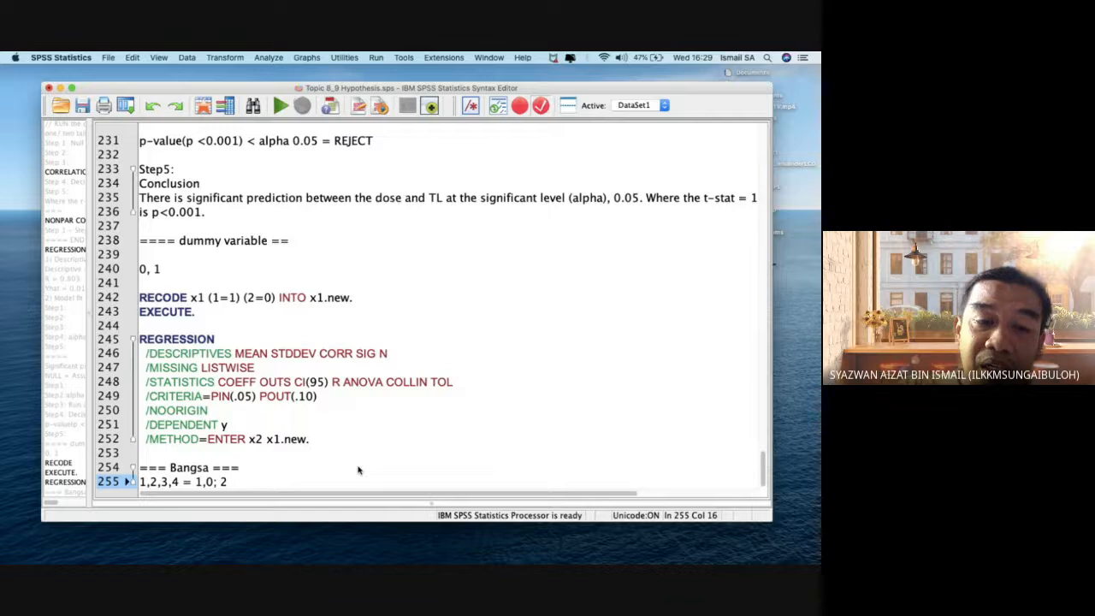
pyautogui.write('0')
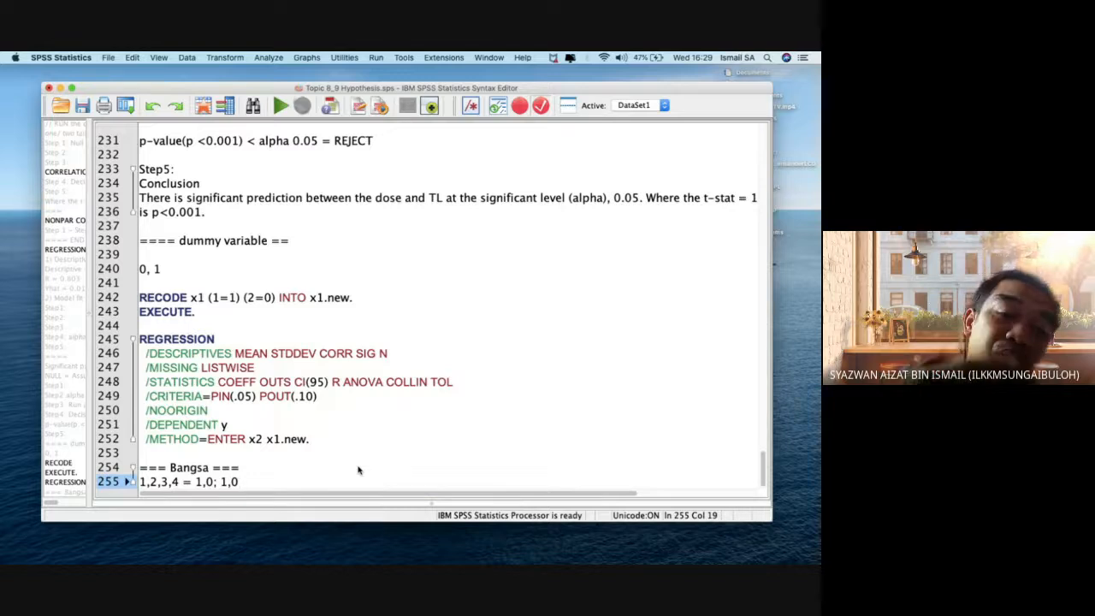
pyautogui.write(' 4')
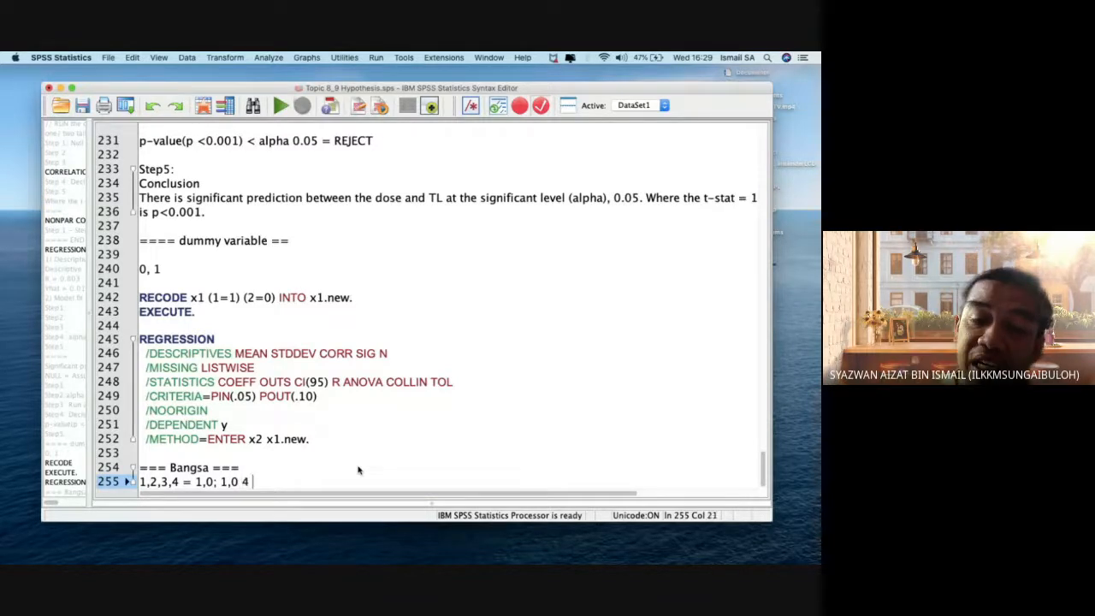
pyautogui.write(' variabls')
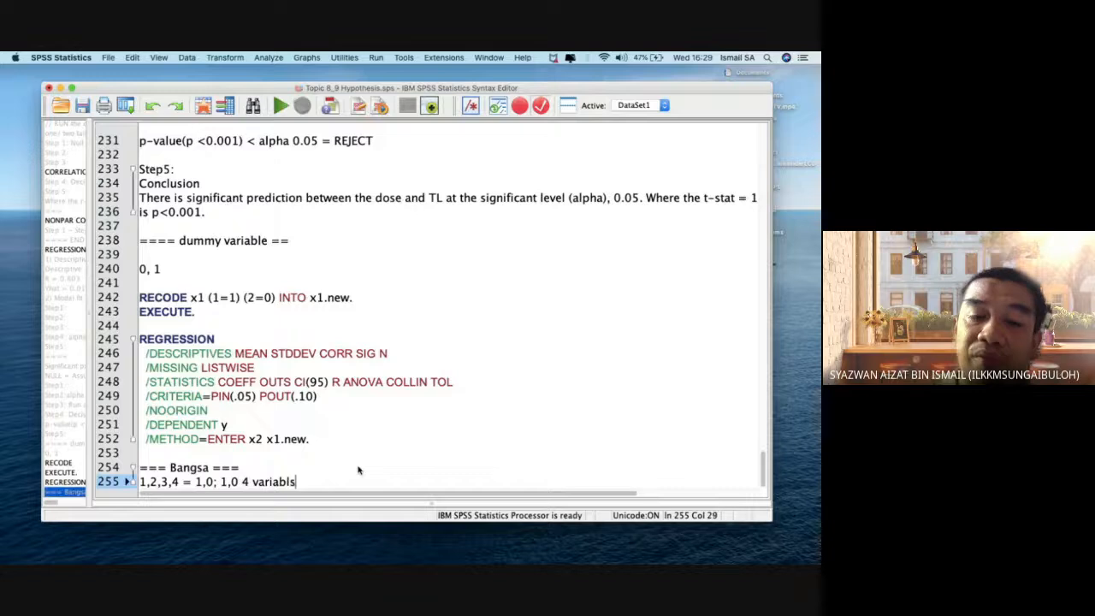
pyautogui.press('Return')
pyautogui.press('BackSpace')
pyautogui.press('BackSpace')
pyautogui.write('es')
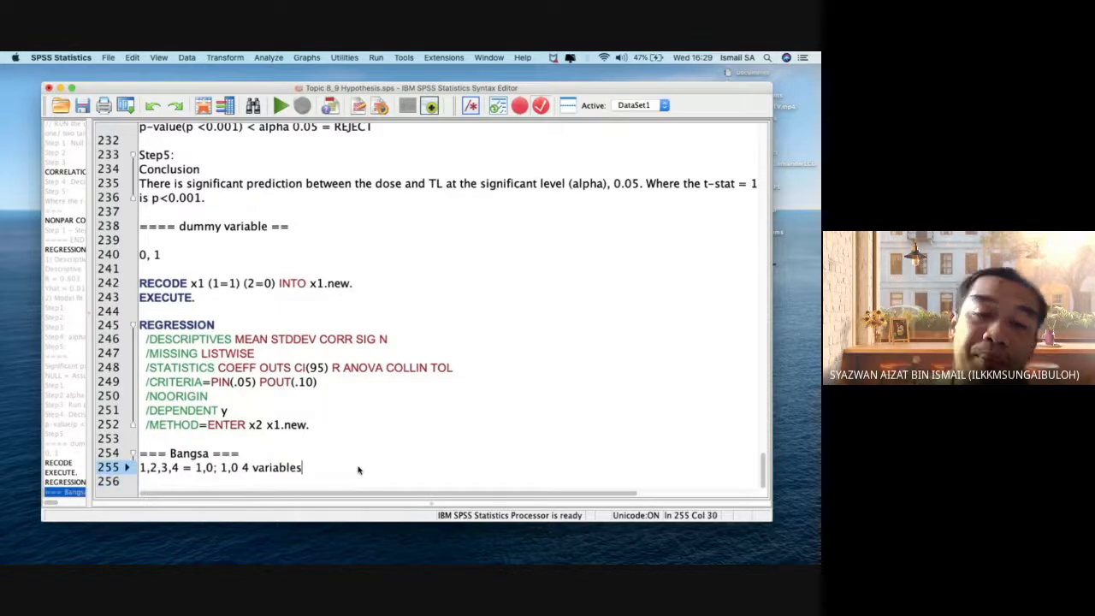
pyautogui.moveTo(323, 467); pyautogui.dragTo(142, 248)
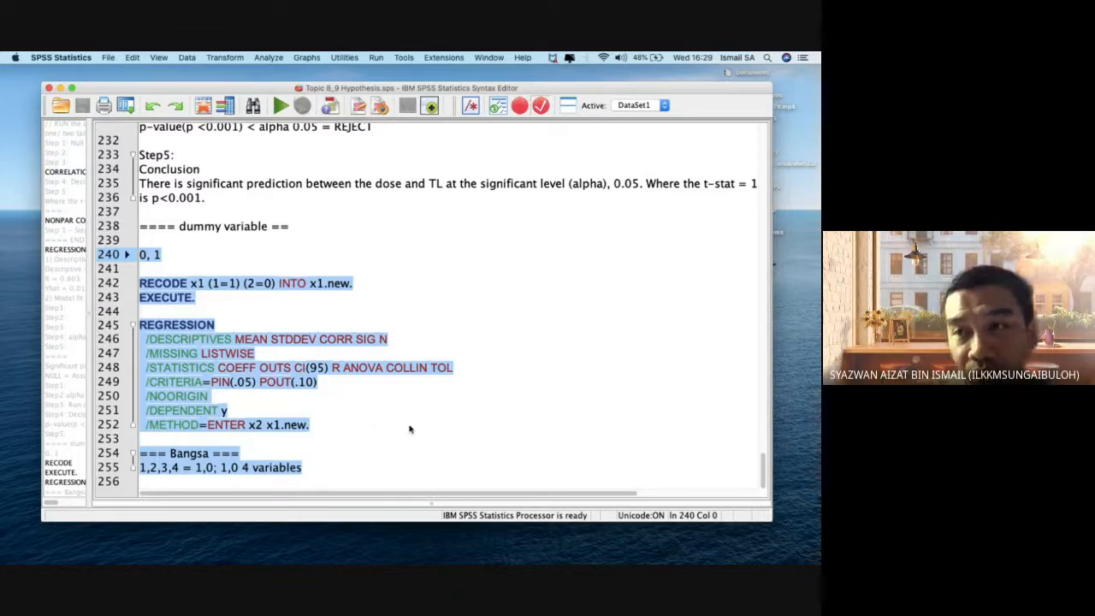
# - Bring the SPSS Output Viewer forward, then restore the blank Untitled jamovi window
pyautogui.hotkey('ctrl', 'Up')
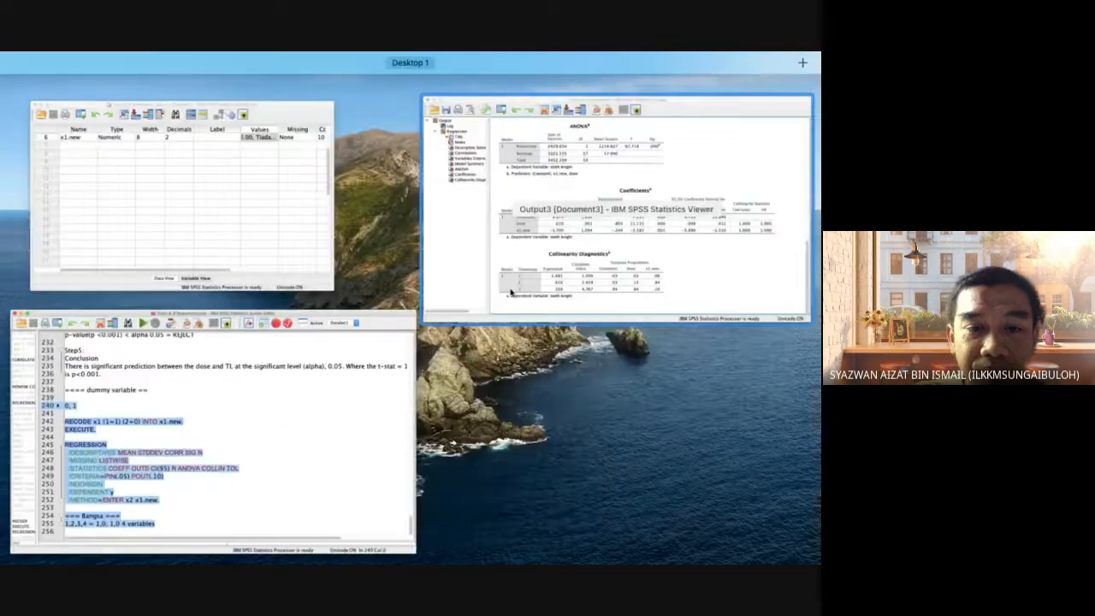
pyautogui.click(510, 293)
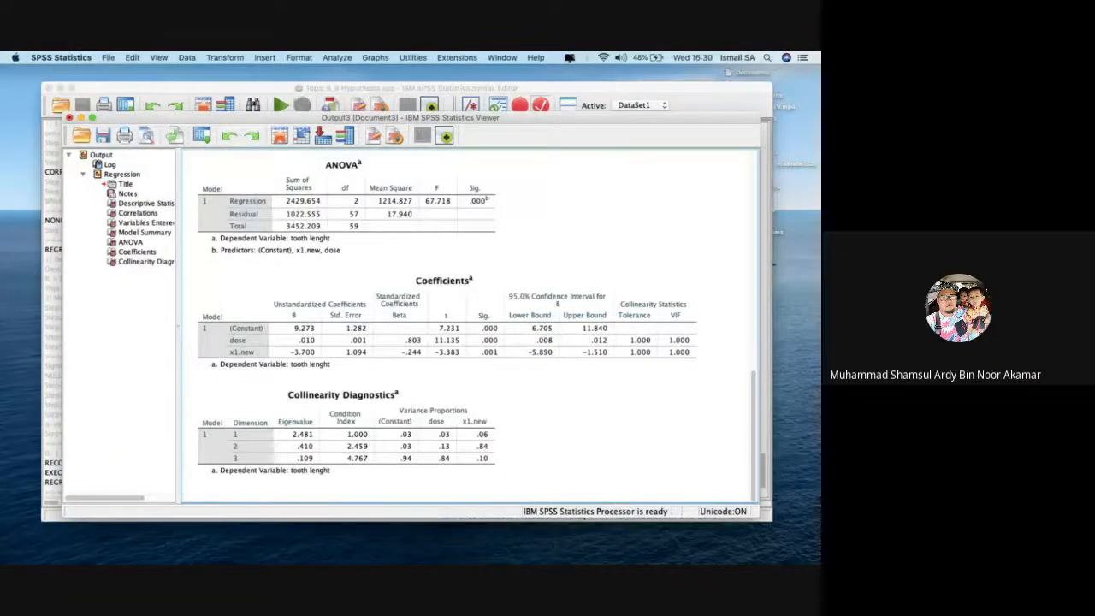
pyautogui.click(814, 287)
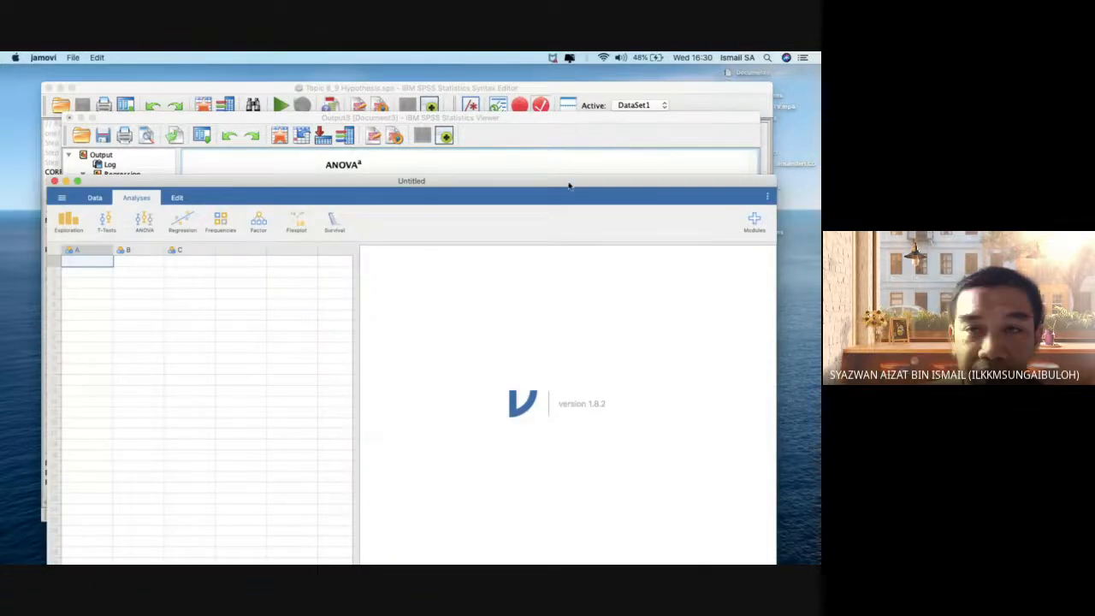
# - Move the jamovi window, then go to Open > This PC and launch the Browse file picker
pyautogui.moveTo(570, 183); pyautogui.dragTo(527, 86)
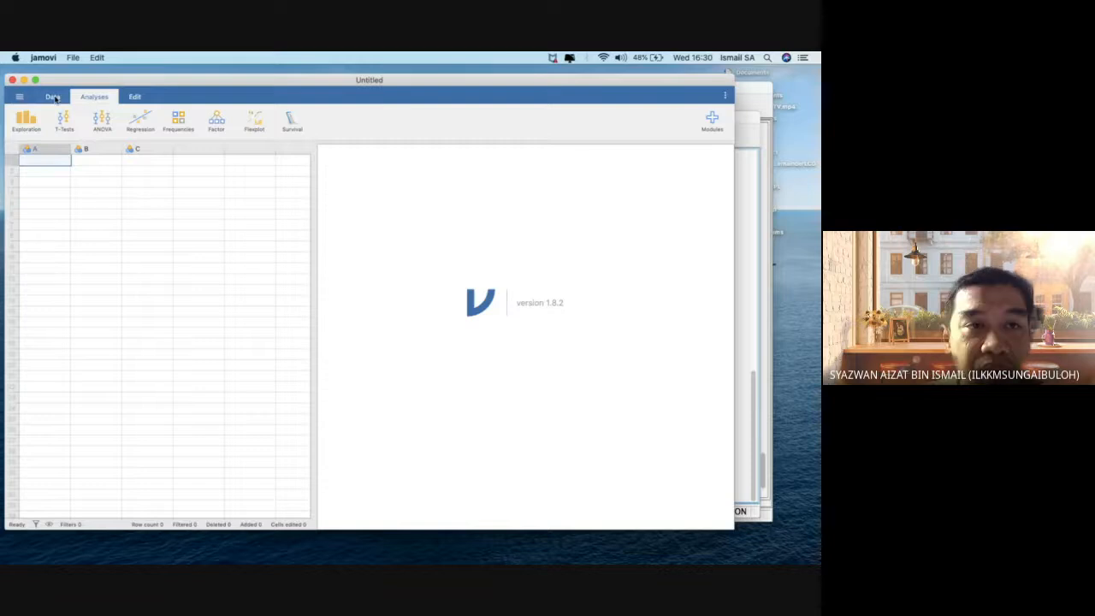
pyautogui.click(53, 98)
pyautogui.click(20, 97)
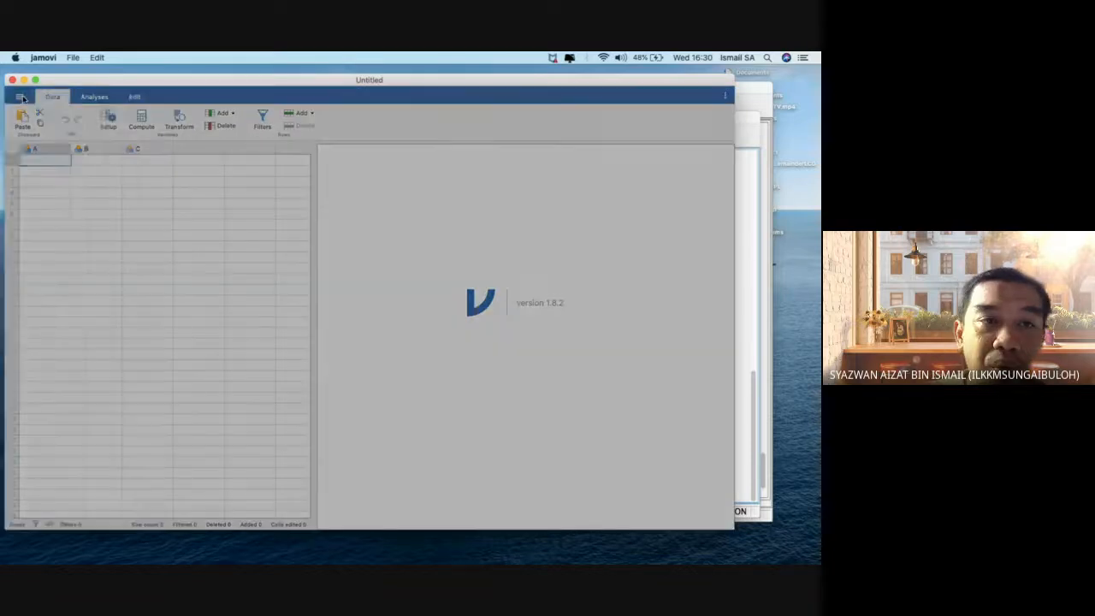
pyautogui.click(49, 177)
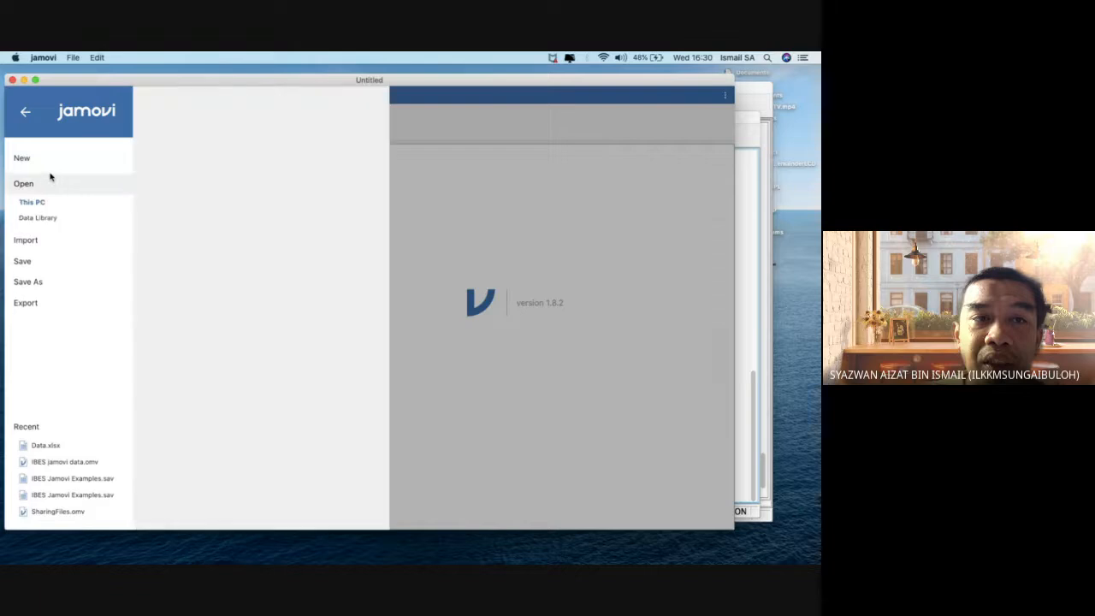
pyautogui.click(48, 219)
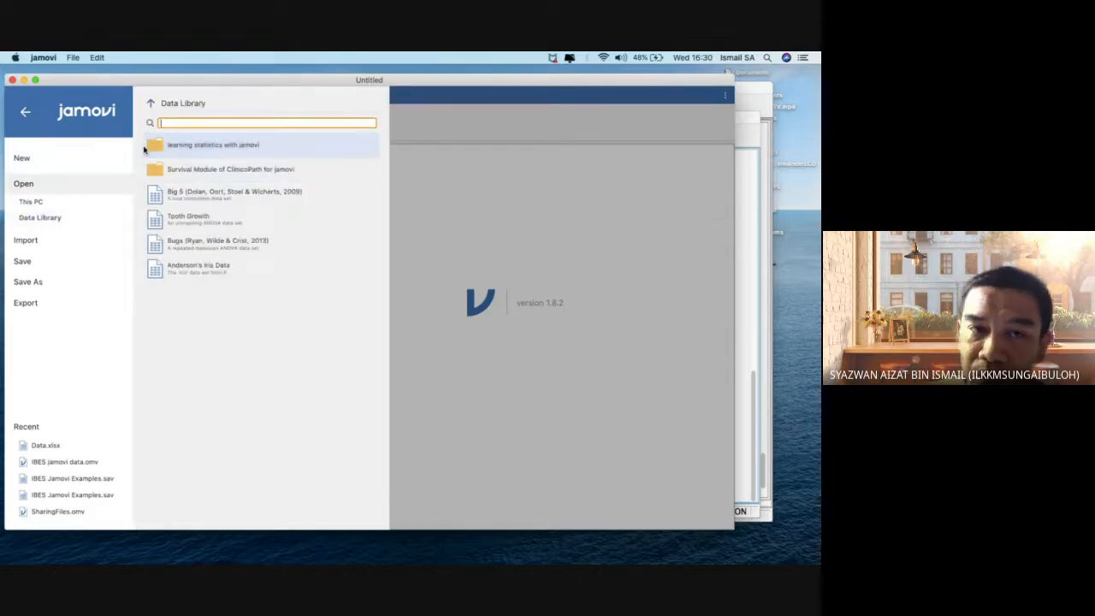
pyautogui.click(150, 104)
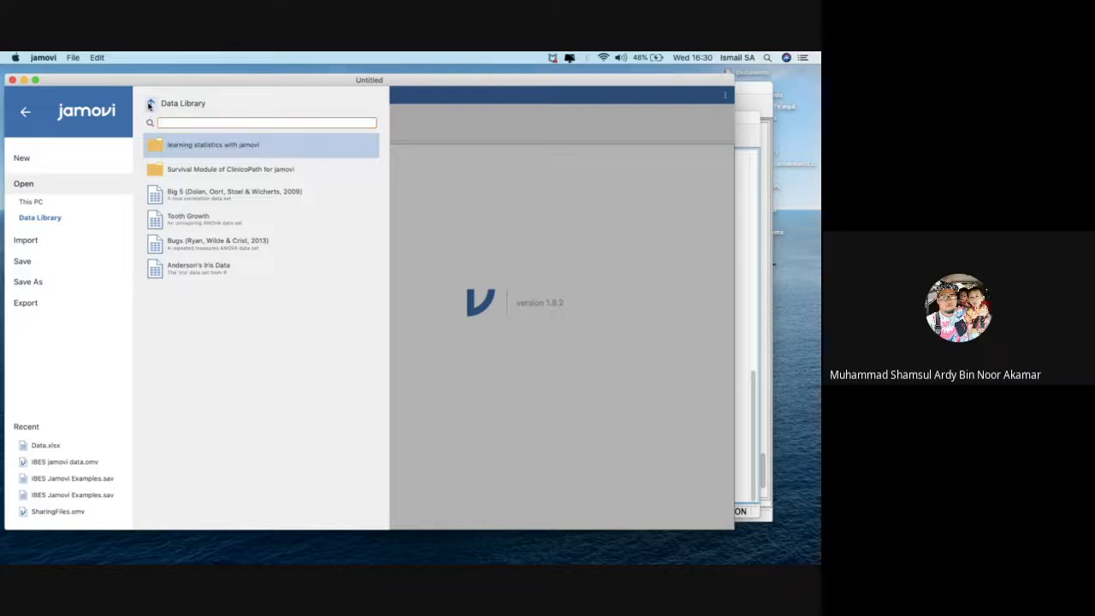
pyautogui.click(59, 206)
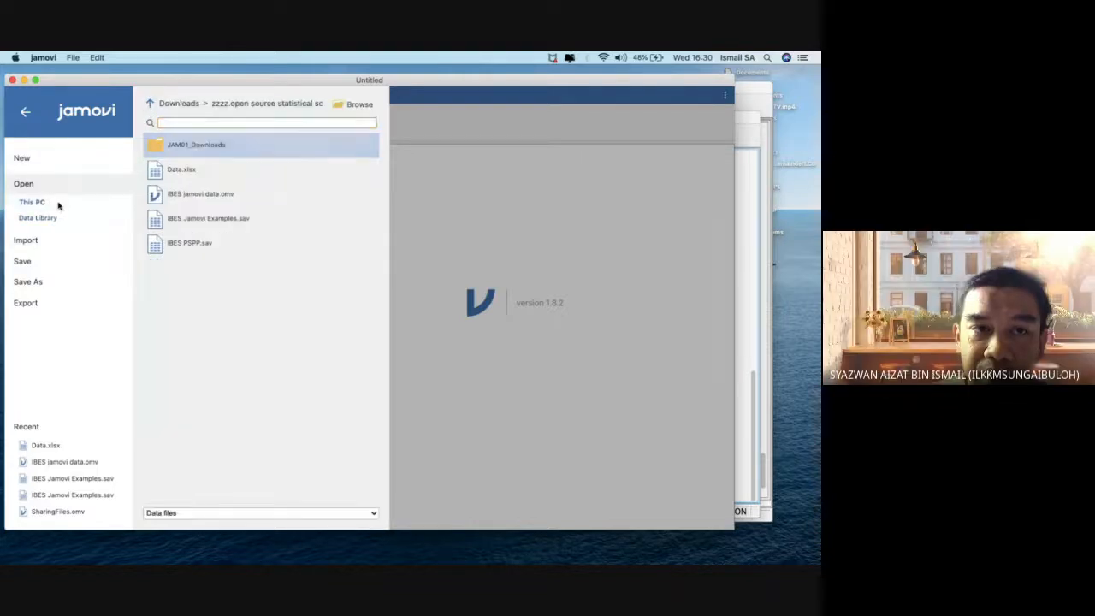
pyautogui.click(52, 217)
pyautogui.click(39, 205)
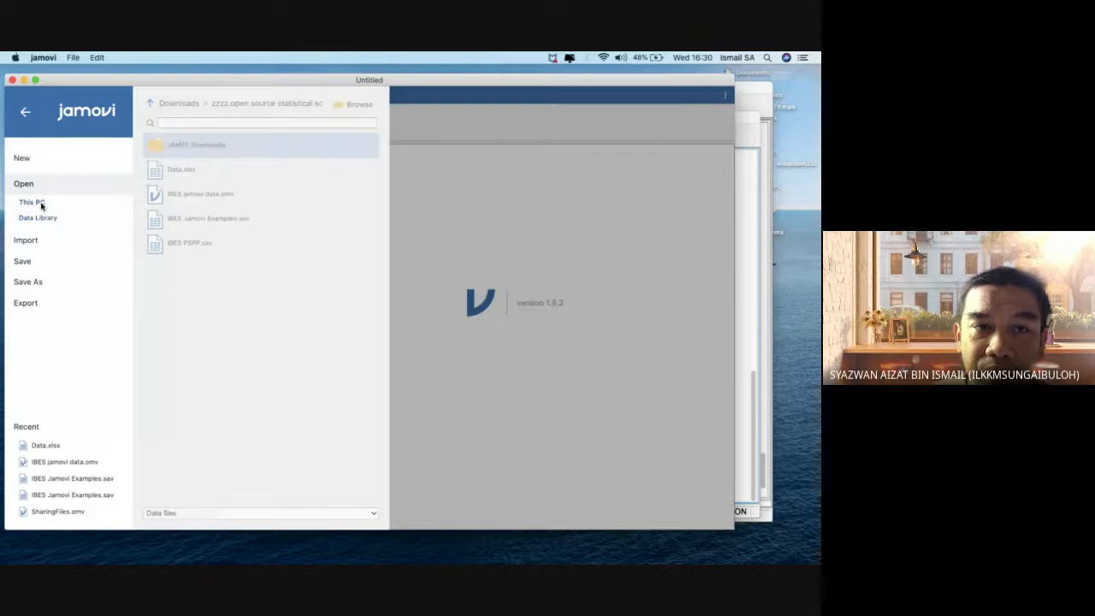
pyautogui.click(346, 111)
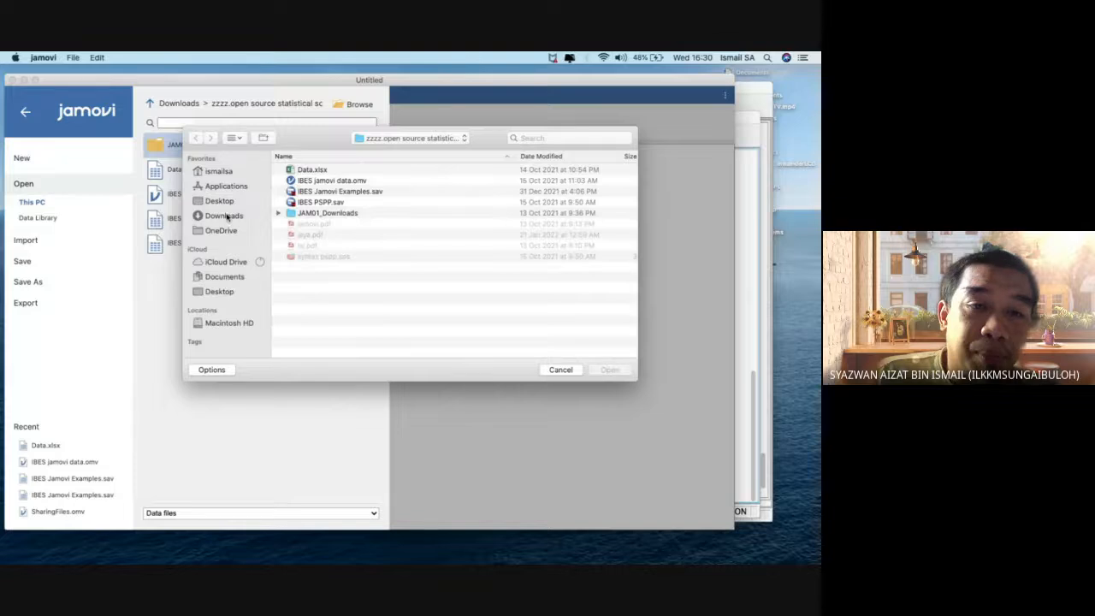
# - Open Topic 8_9 Hypothesis Test.sav from the Downloads folder
pyautogui.click(226, 216)
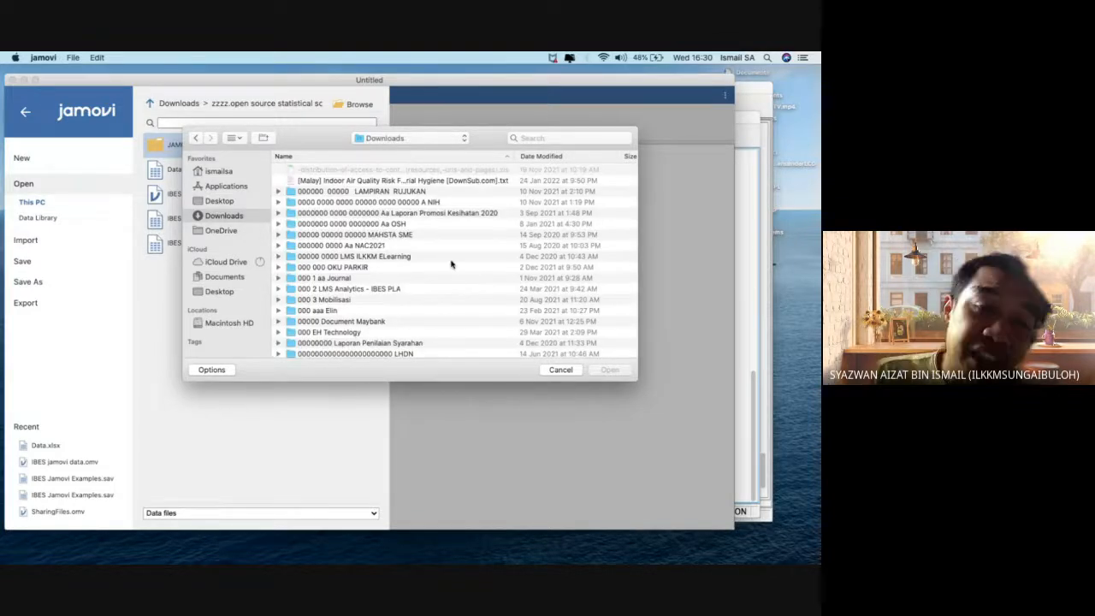
pyautogui.scroll(5, 451, 265)
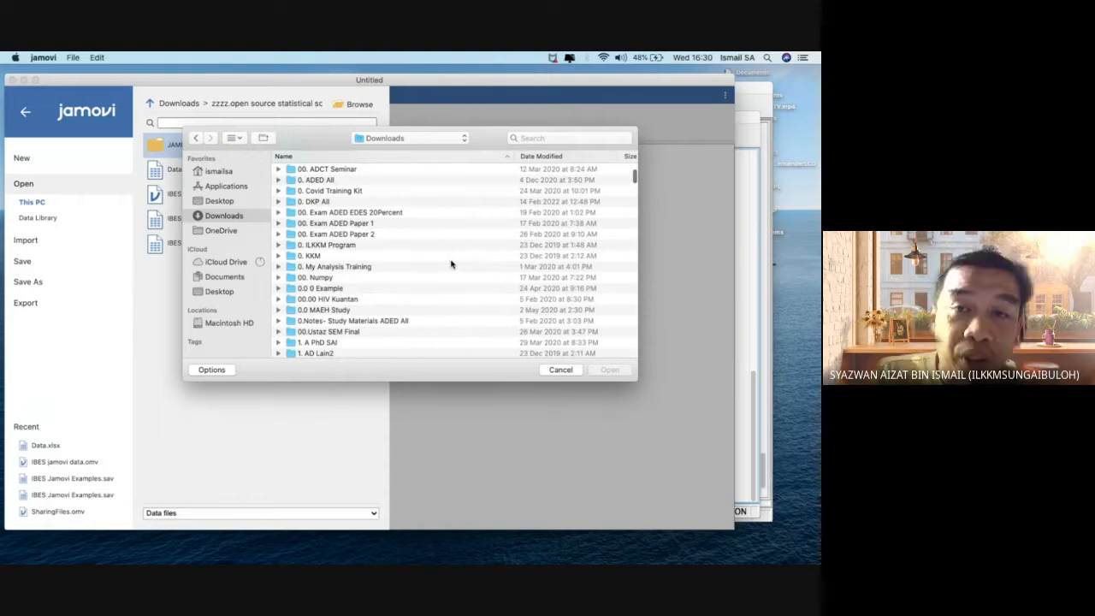
pyautogui.scroll(-10, 450, 264)
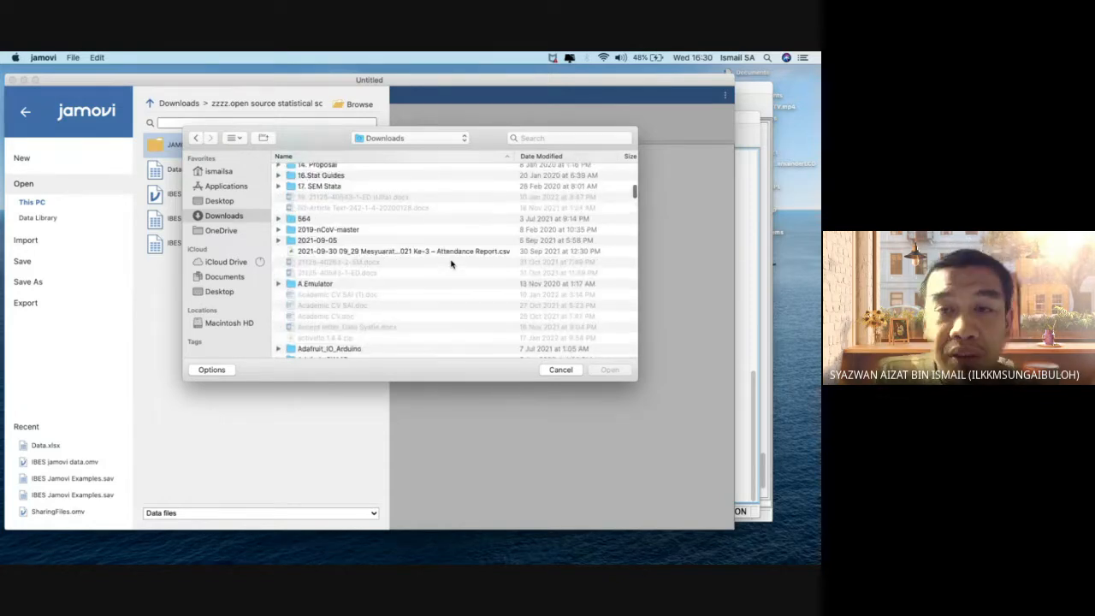
pyautogui.scroll(-5, 451, 264)
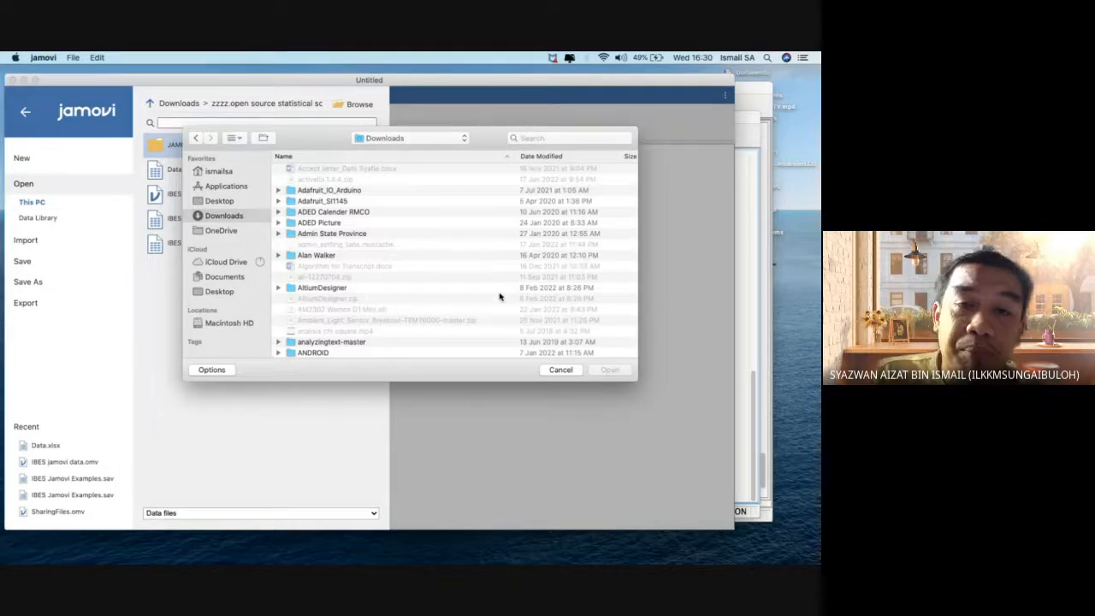
pyautogui.scroll(-5, 501, 296)
pyautogui.scroll(-15, 500, 296)
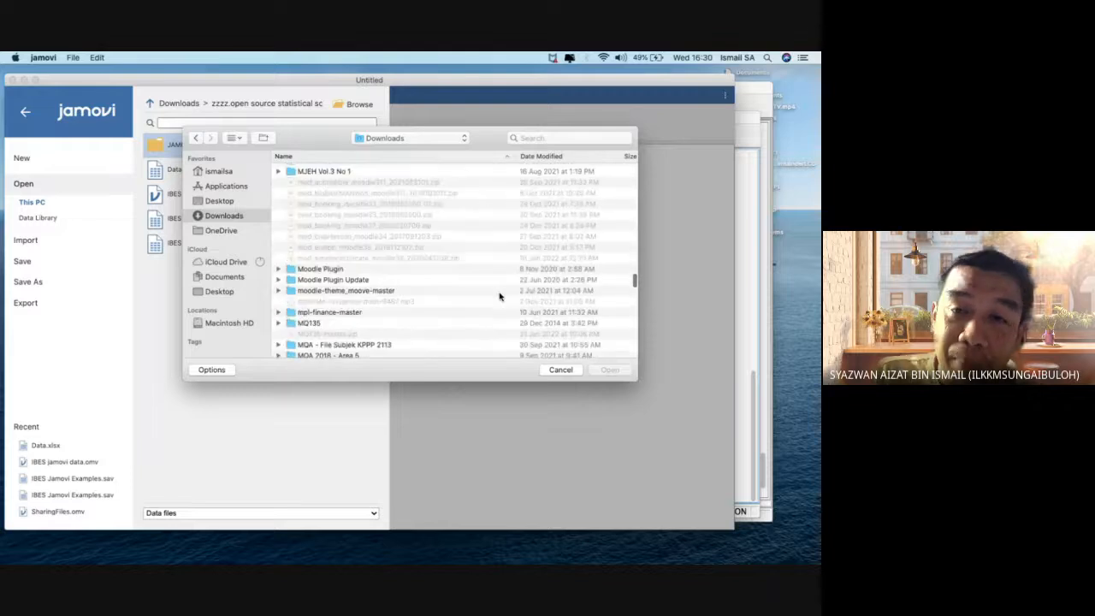
pyautogui.scroll(-8, 500, 296)
pyautogui.scroll(-15, 500, 296)
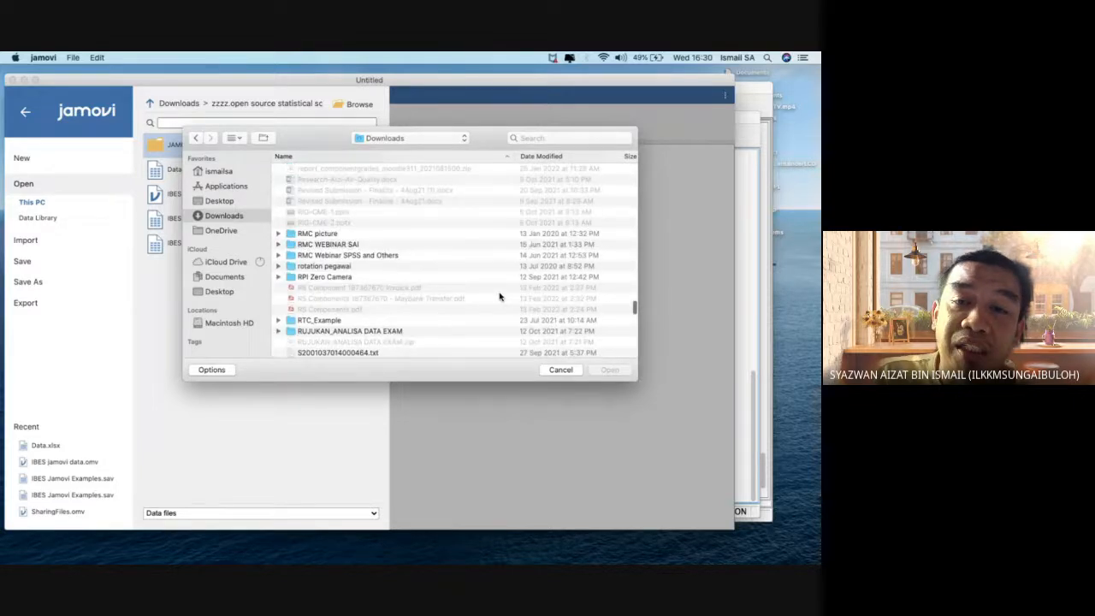
pyautogui.scroll(-10, 500, 296)
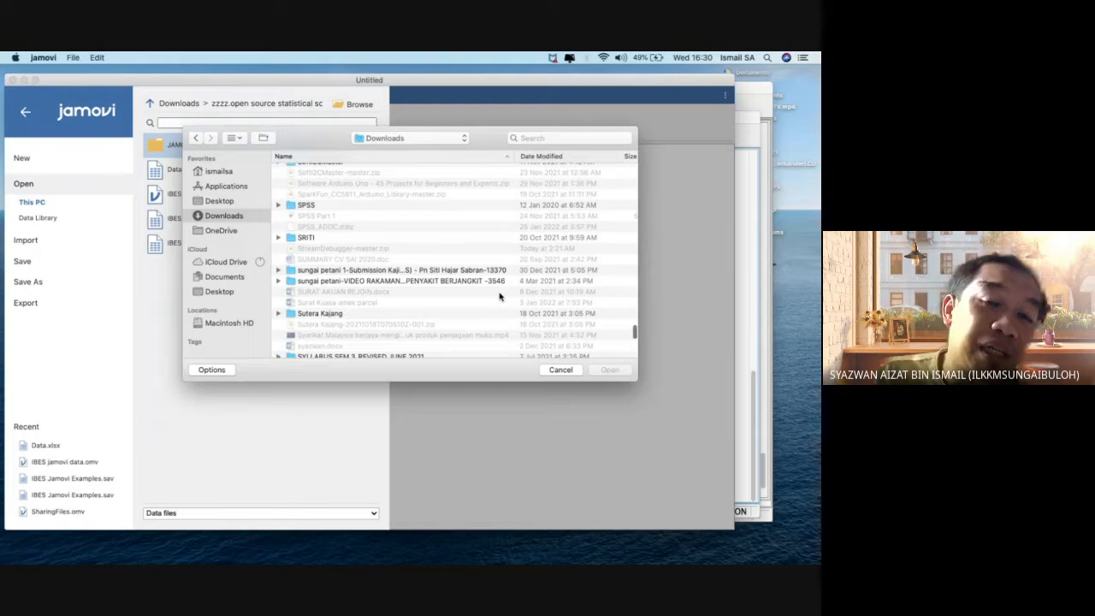
pyautogui.scroll(-10, 505, 304)
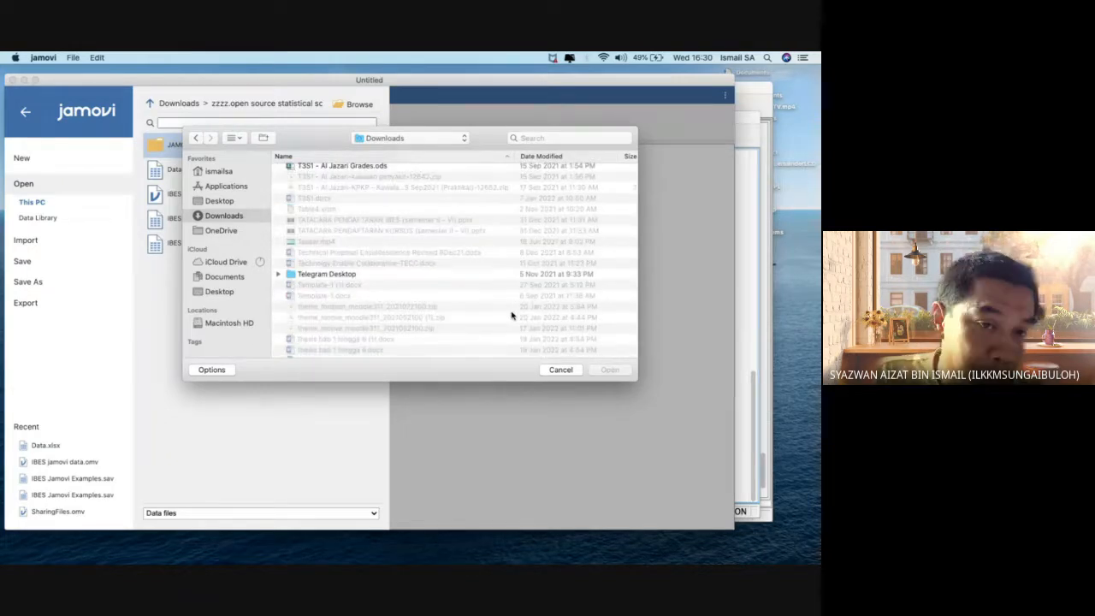
pyautogui.scroll(-15, 511, 315)
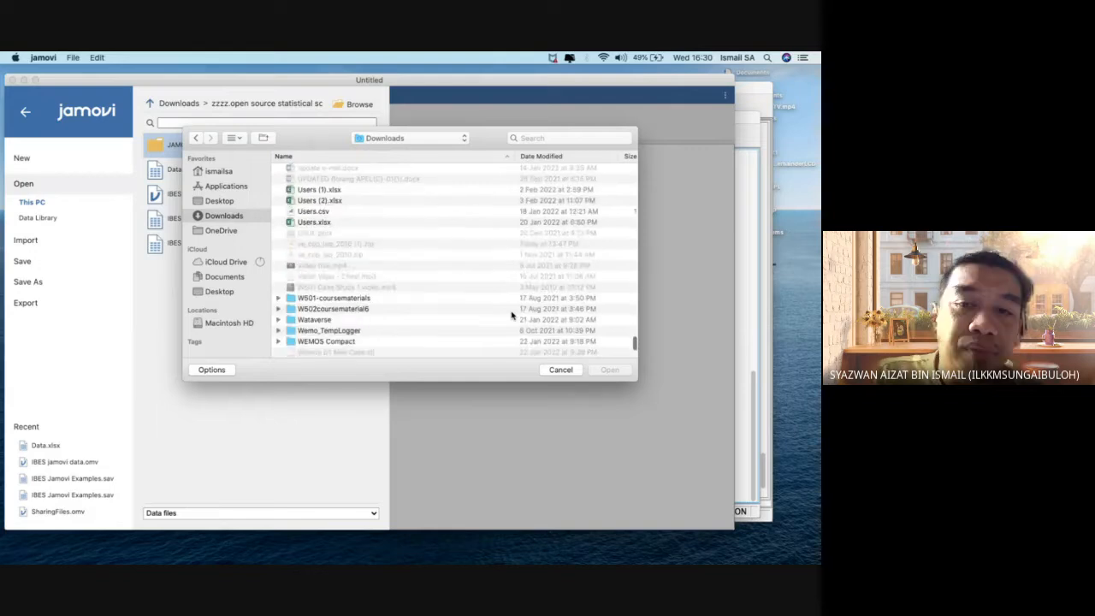
pyautogui.scroll(6, 512, 315)
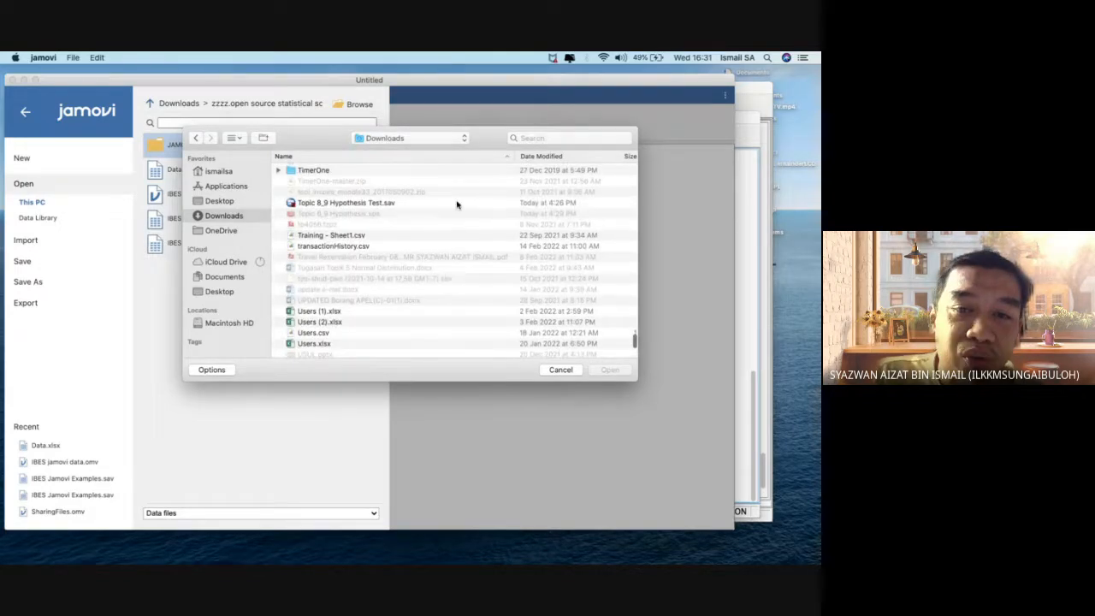
pyautogui.click(457, 205)
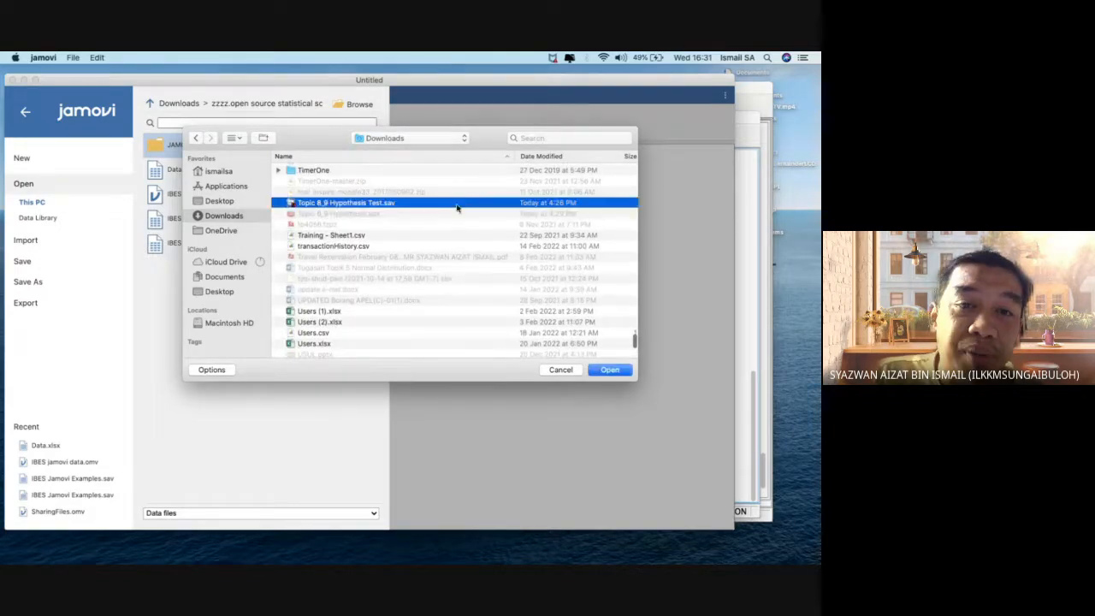
pyautogui.click(598, 371)
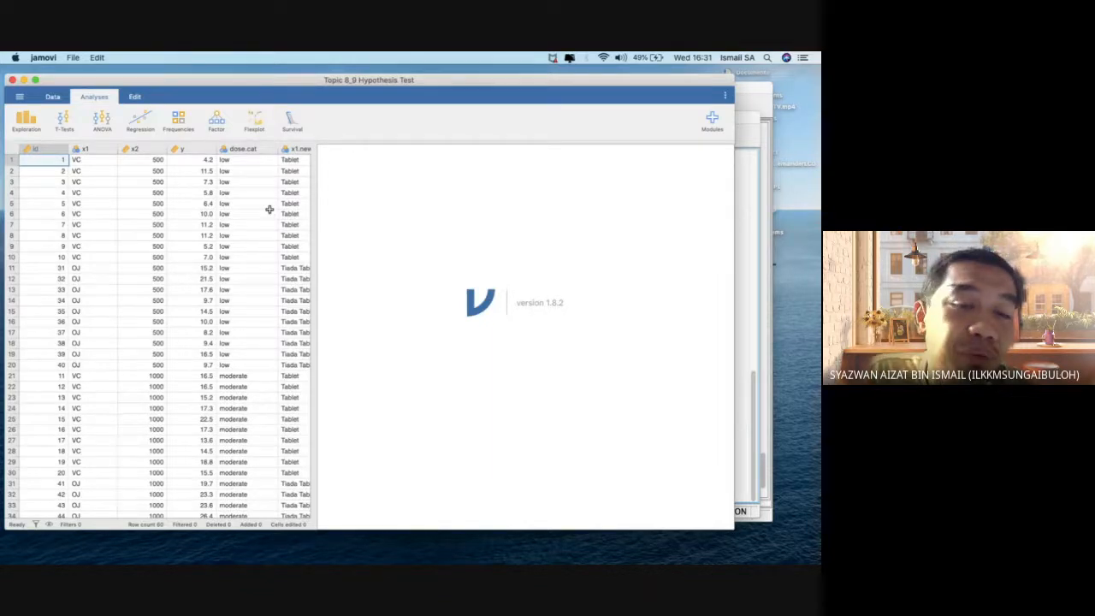
# - Widen the data grid so x1.new labels like 'Tiada Tablet' are fully visible
pyautogui.moveTo(313, 220); pyautogui.dragTo(367, 225)
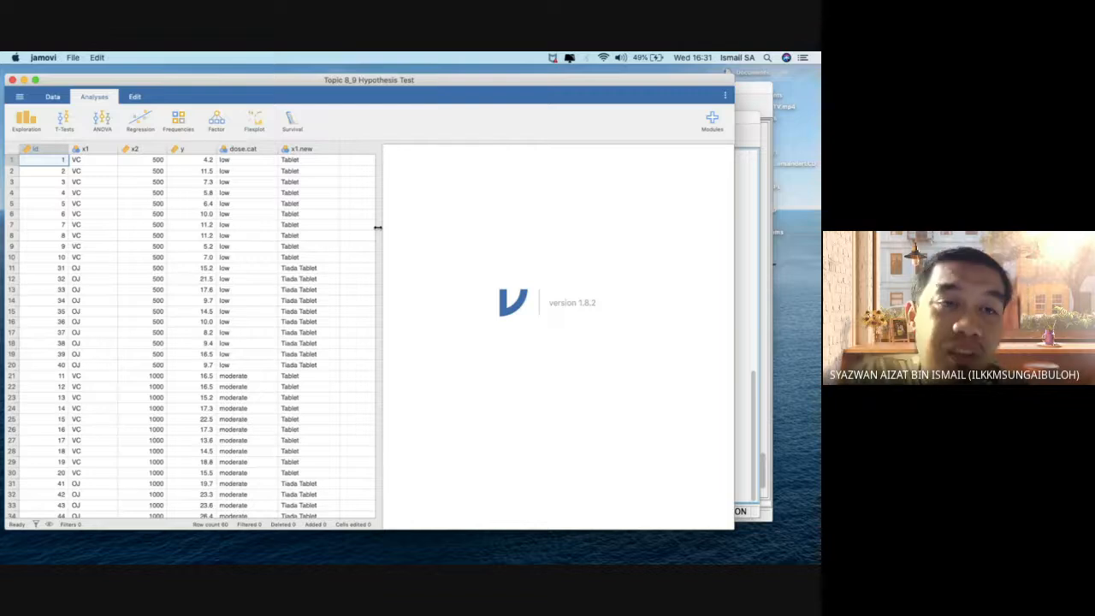
pyautogui.click(712, 121)
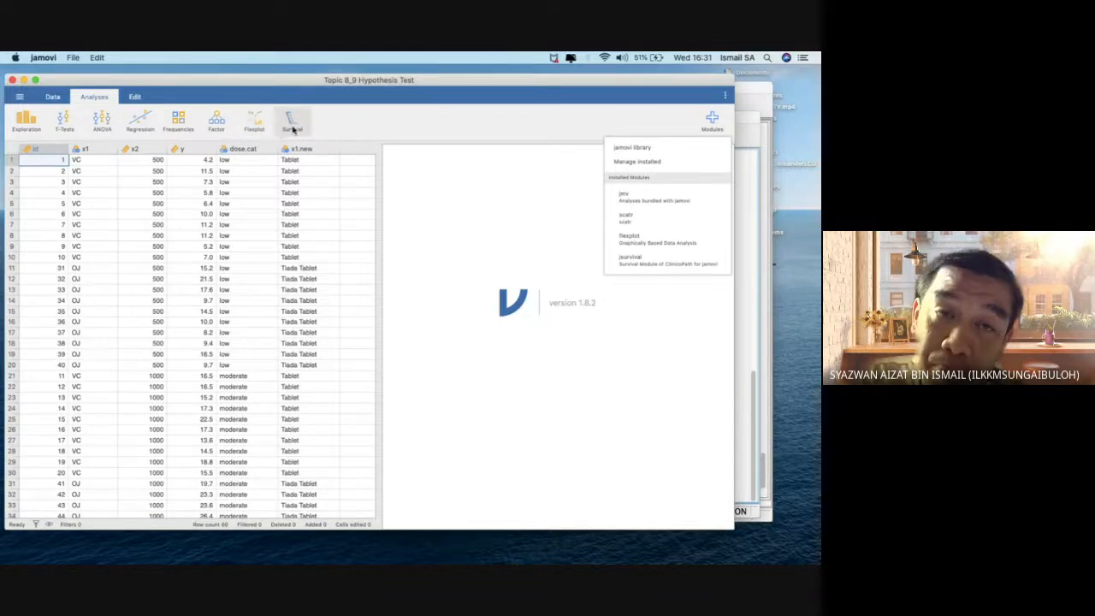
pyautogui.click(643, 150)
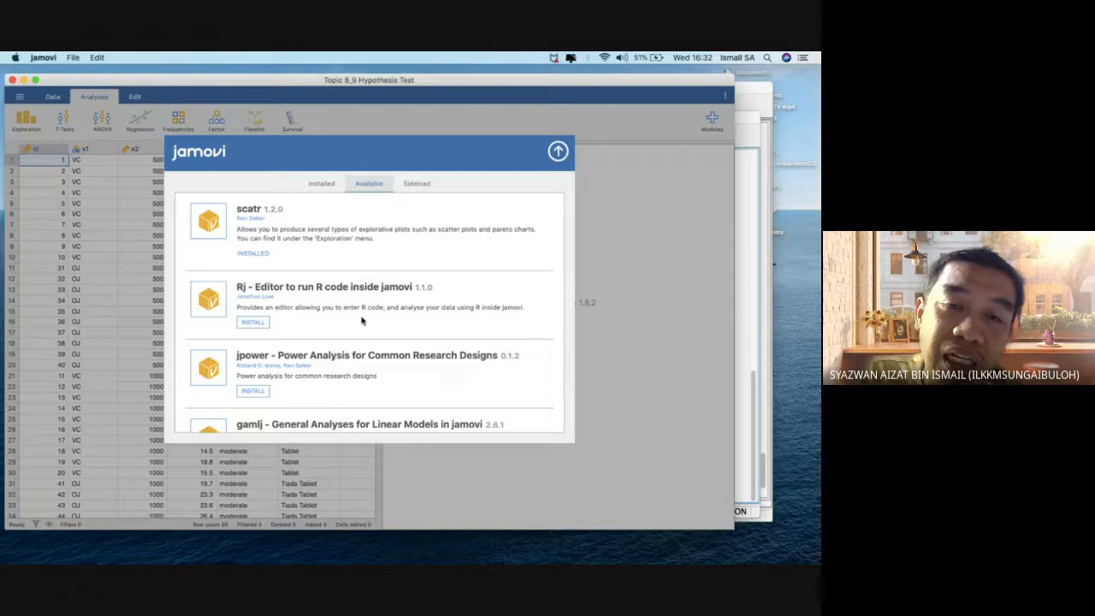
pyautogui.scroll(-4, 361, 321)
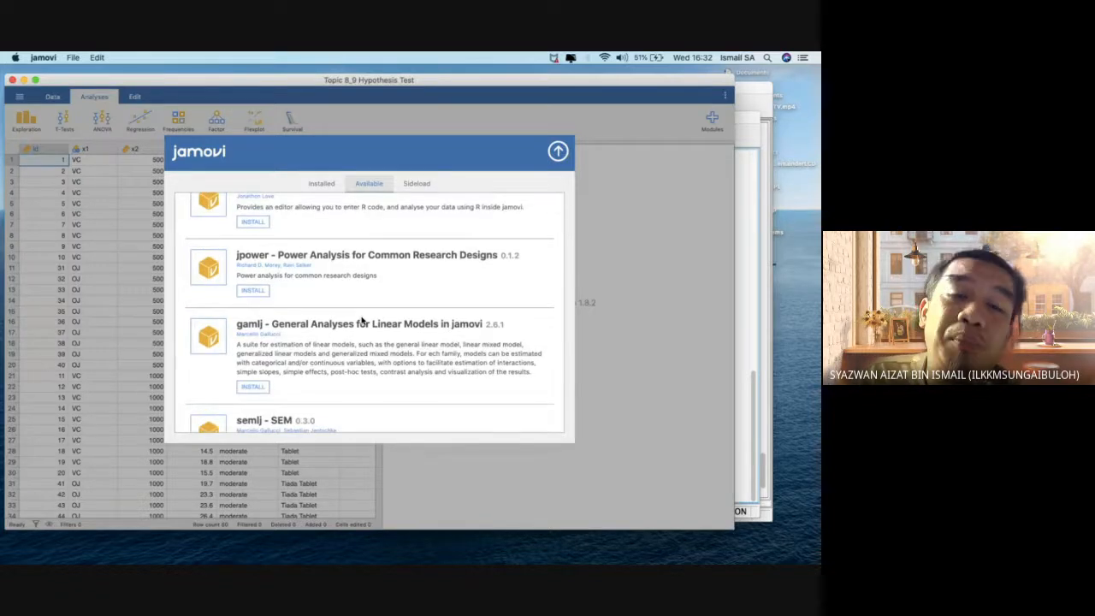
pyautogui.scroll(-2, 361, 321)
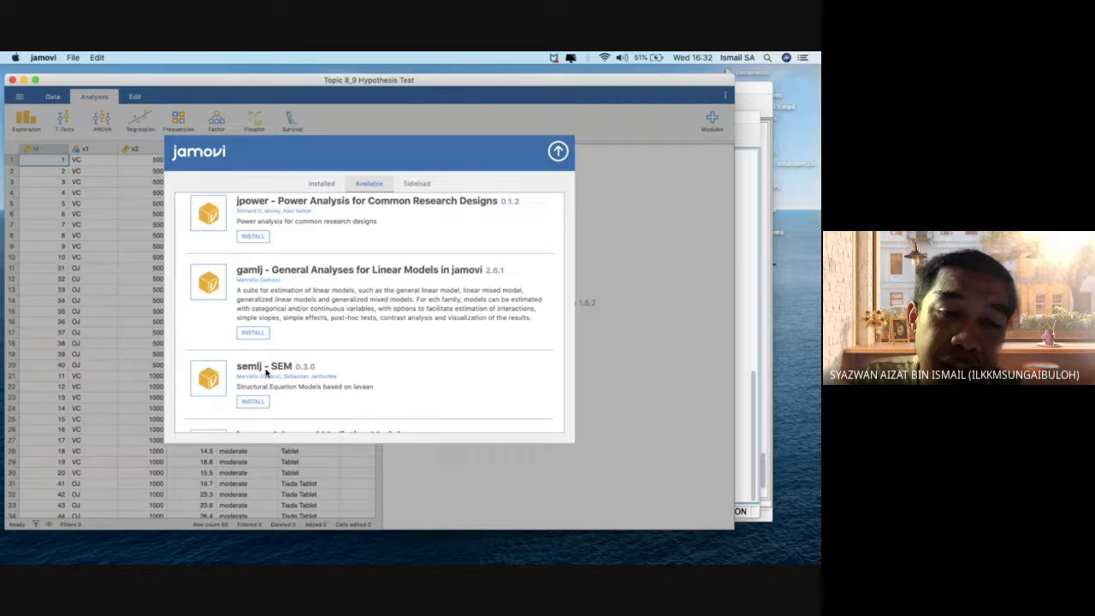
pyautogui.scroll(-3, 326, 349)
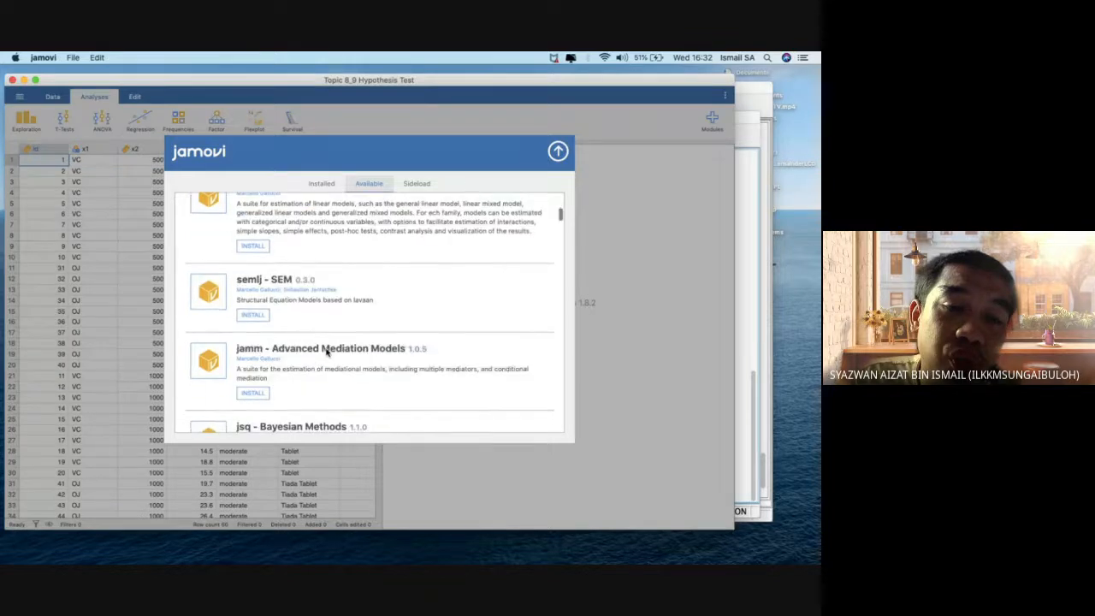
pyautogui.click(555, 152)
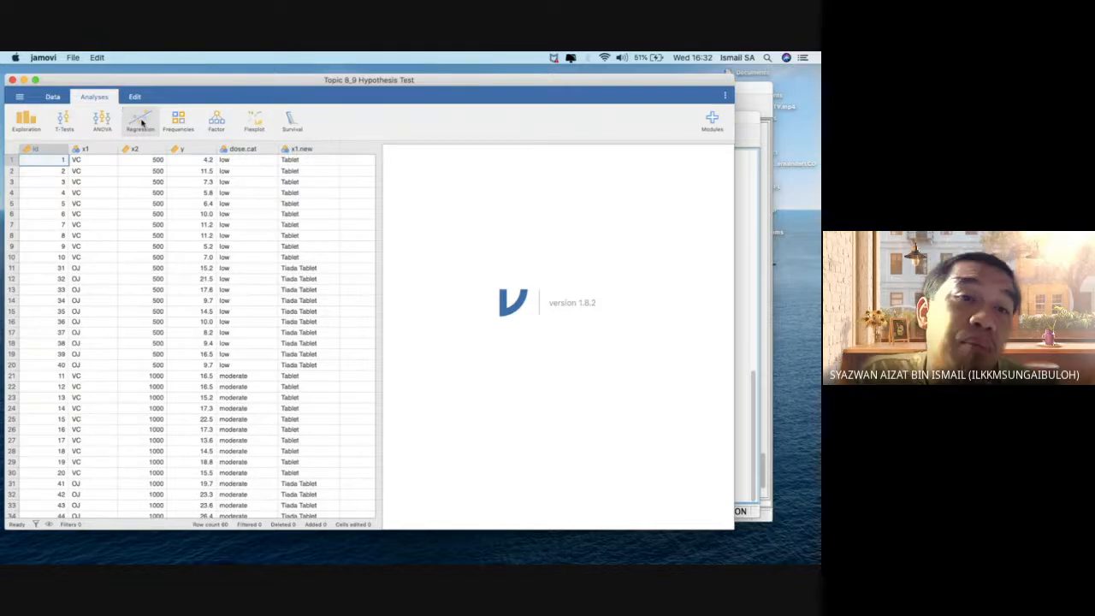
# - Start a Correlation Matrix analysis from the Regression menu
pyautogui.click(142, 124)
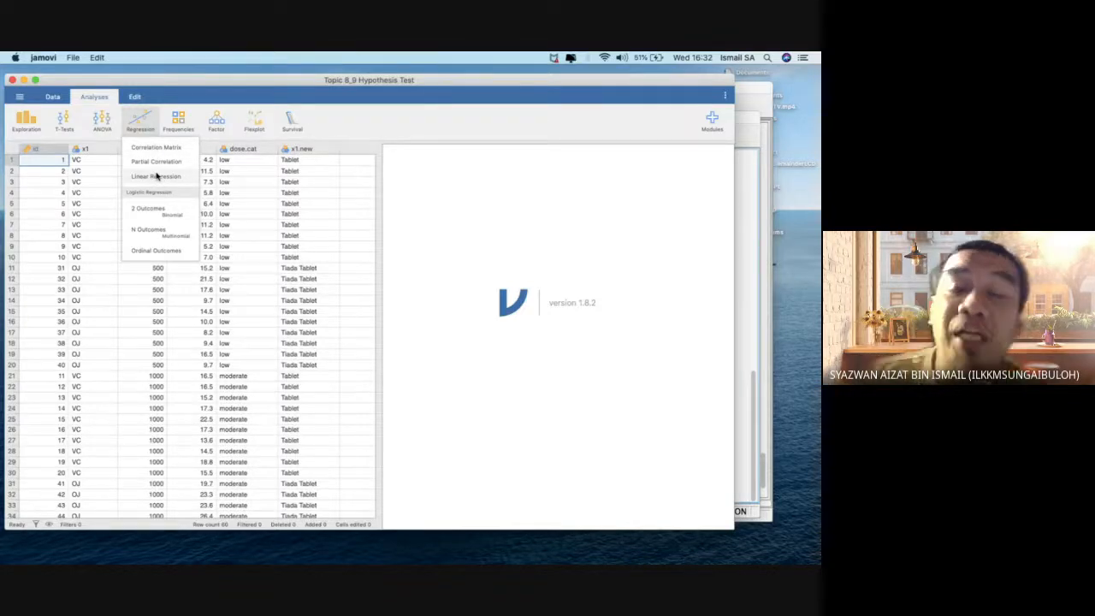
pyautogui.click(157, 147)
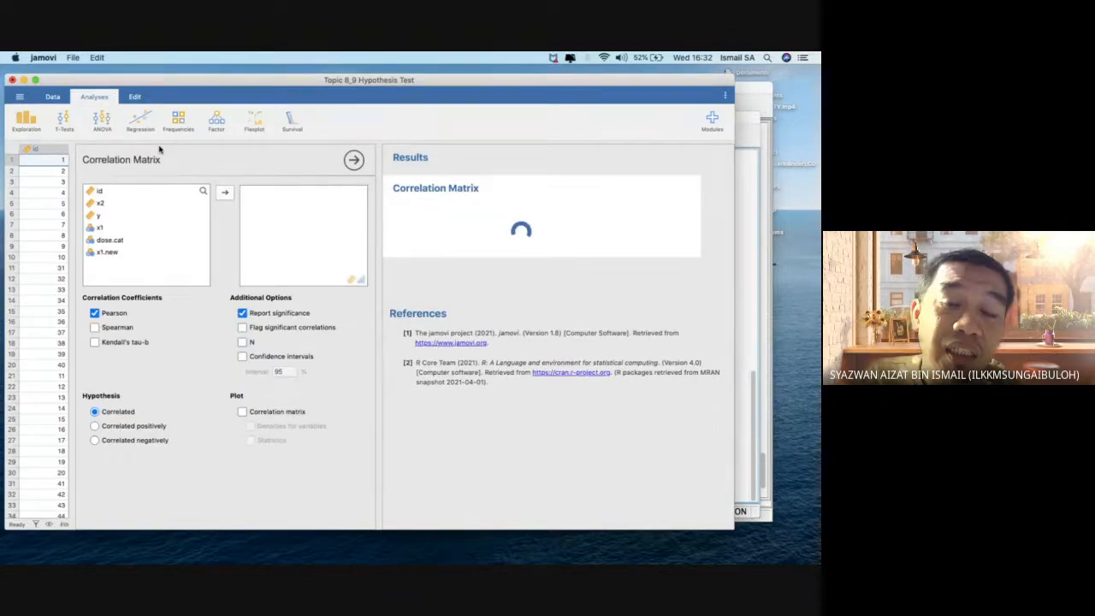
# - Add y and x2 to the correlation matrix variables
pyautogui.click(151, 220)
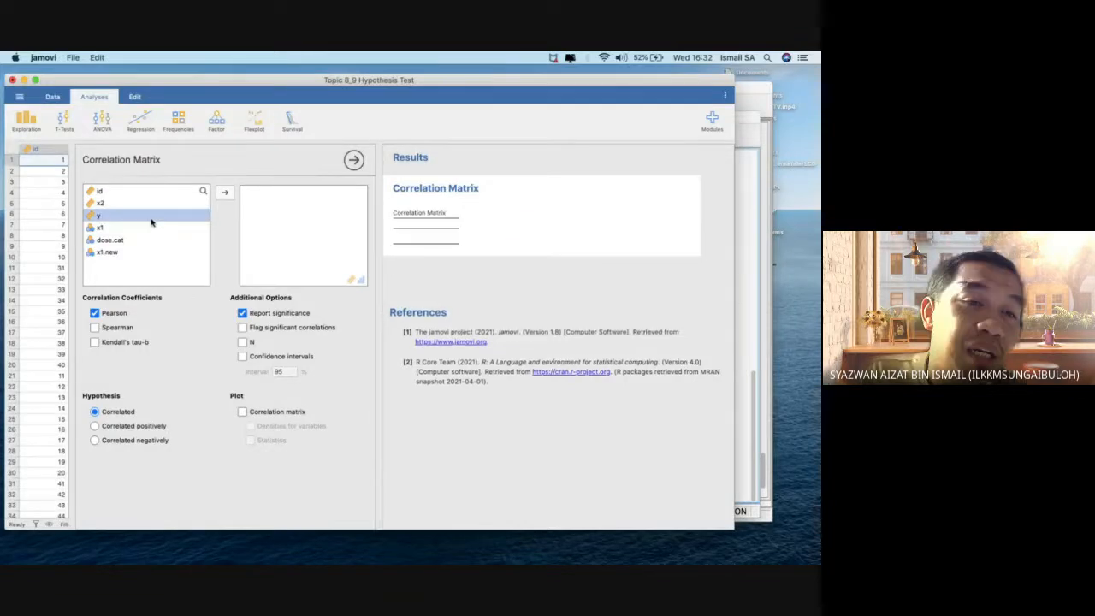
pyautogui.keyDown('shift'); pyautogui.click(125, 203); pyautogui.keyUp('shift')
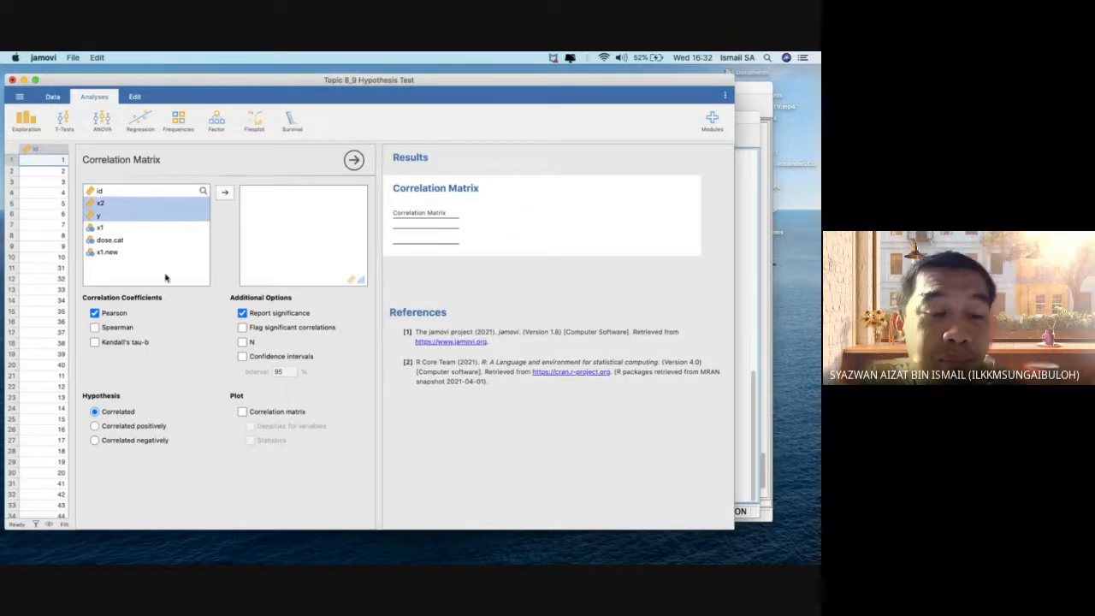
pyautogui.click(224, 193)
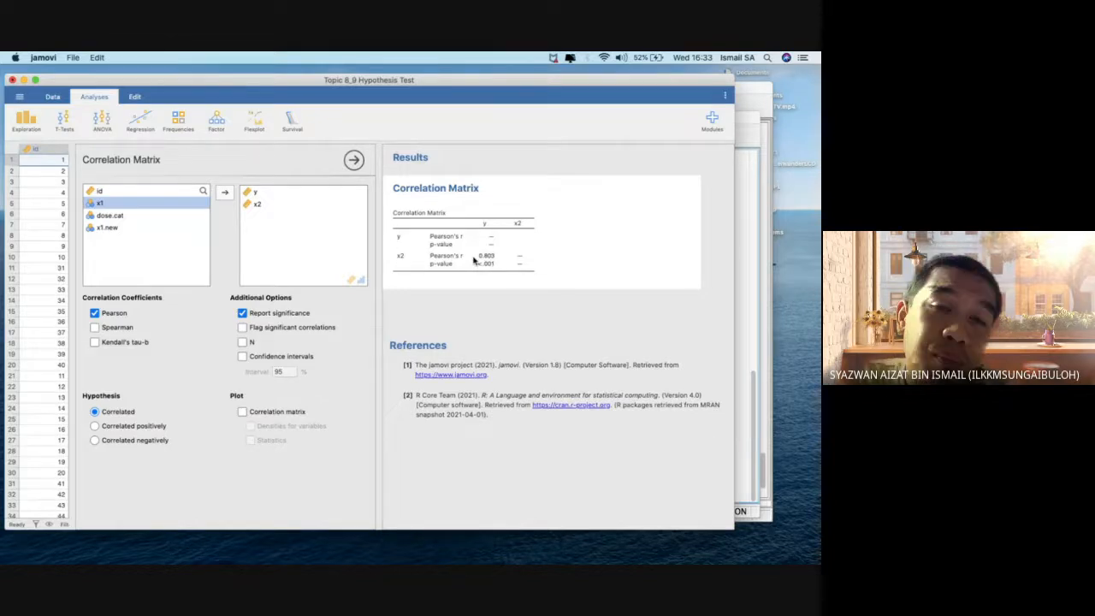
# - Turn on confidence intervals, the correlation matrix plot, and plot statistics
pyautogui.click(272, 359)
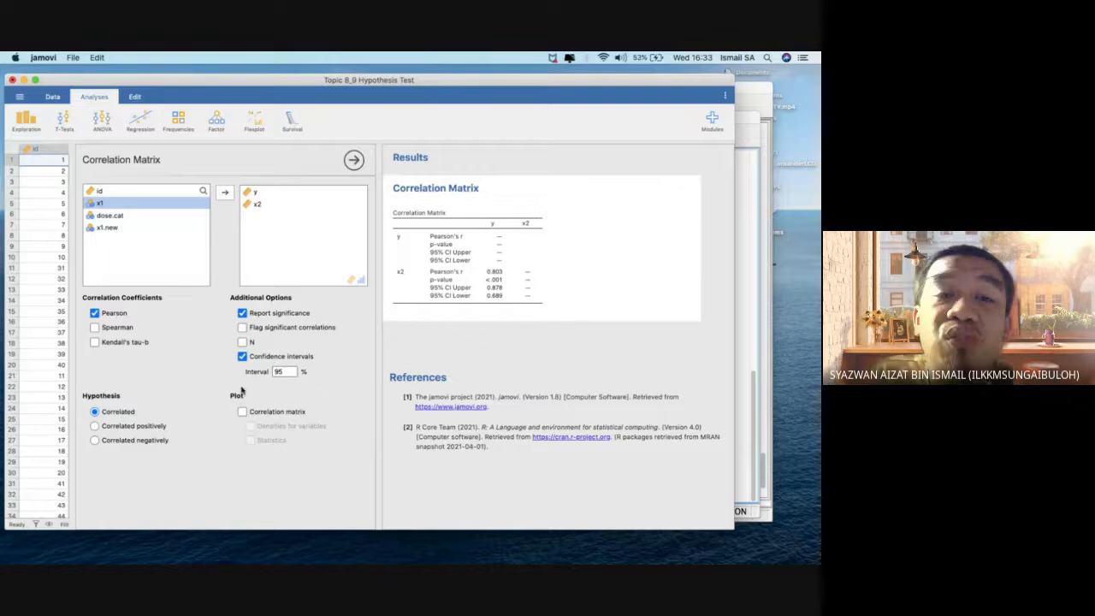
pyautogui.click(254, 414)
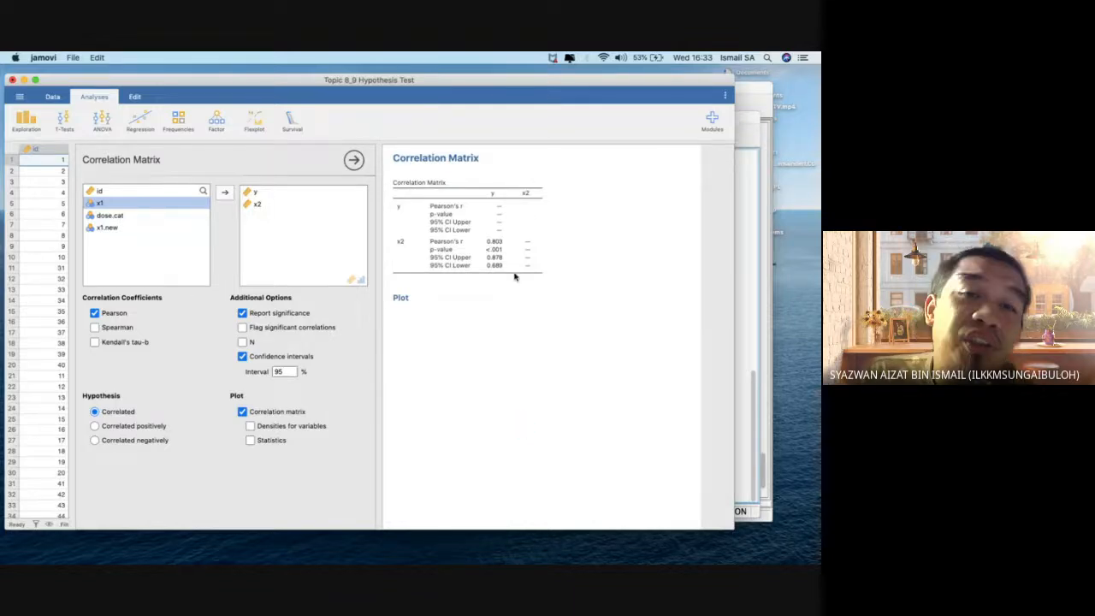
pyautogui.scroll(-2, 514, 276)
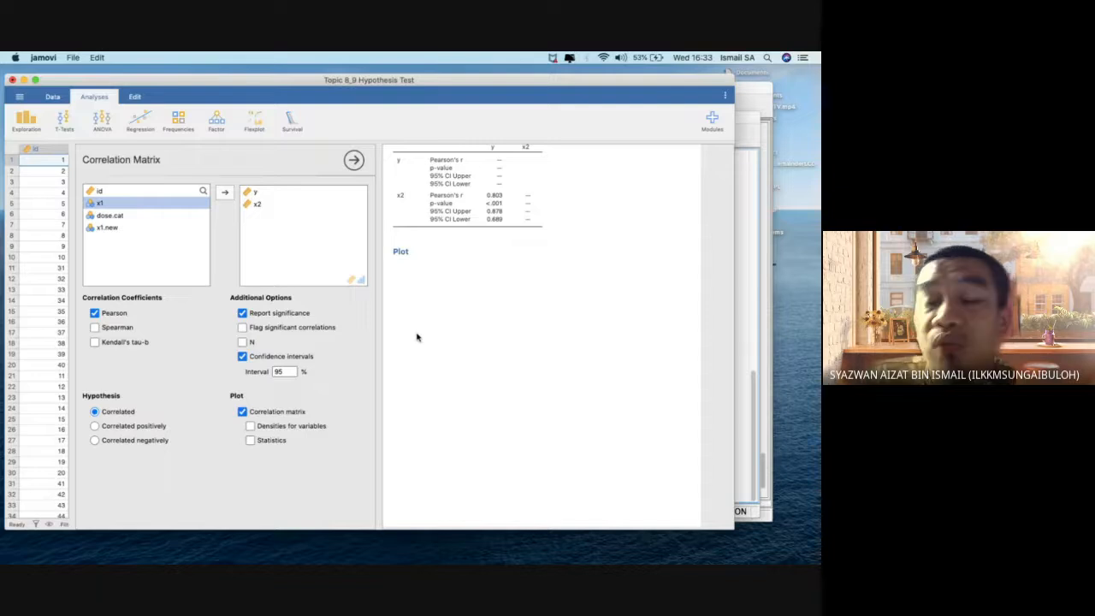
pyautogui.scroll(-5, 519, 349)
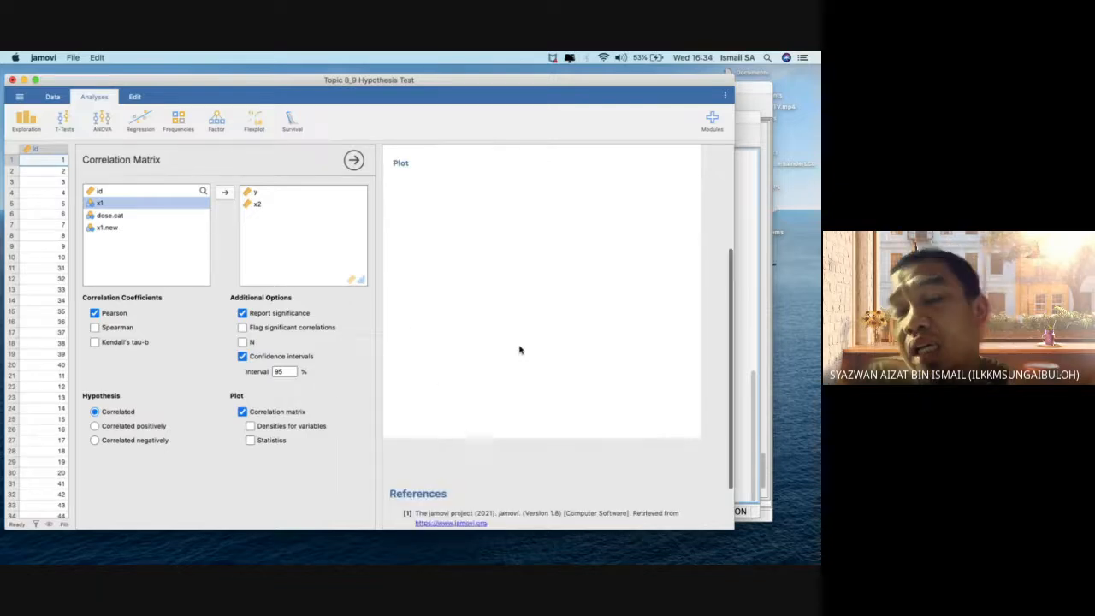
pyautogui.scroll(2, 520, 350)
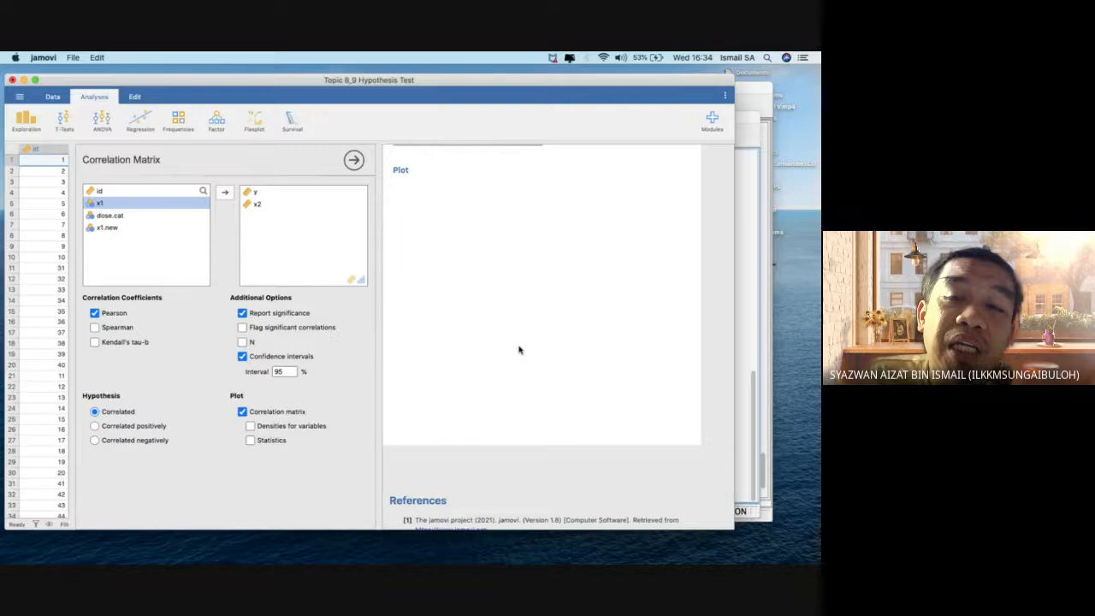
pyautogui.click(259, 441)
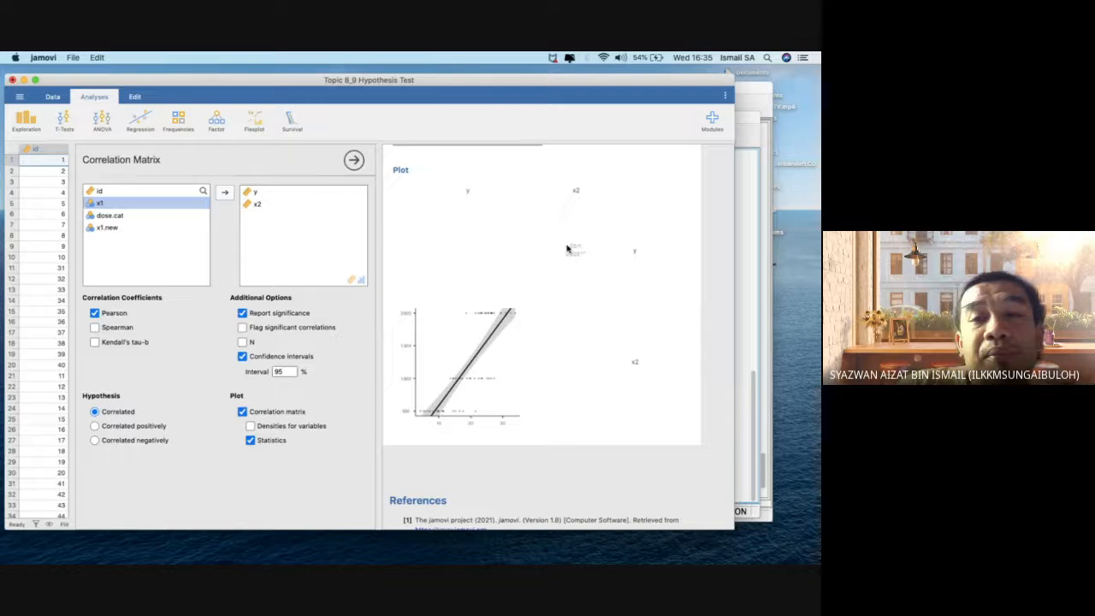
# - Shift the jamovi window slightly down-right and make it narrower
pyautogui.scroll(2, 566, 248)
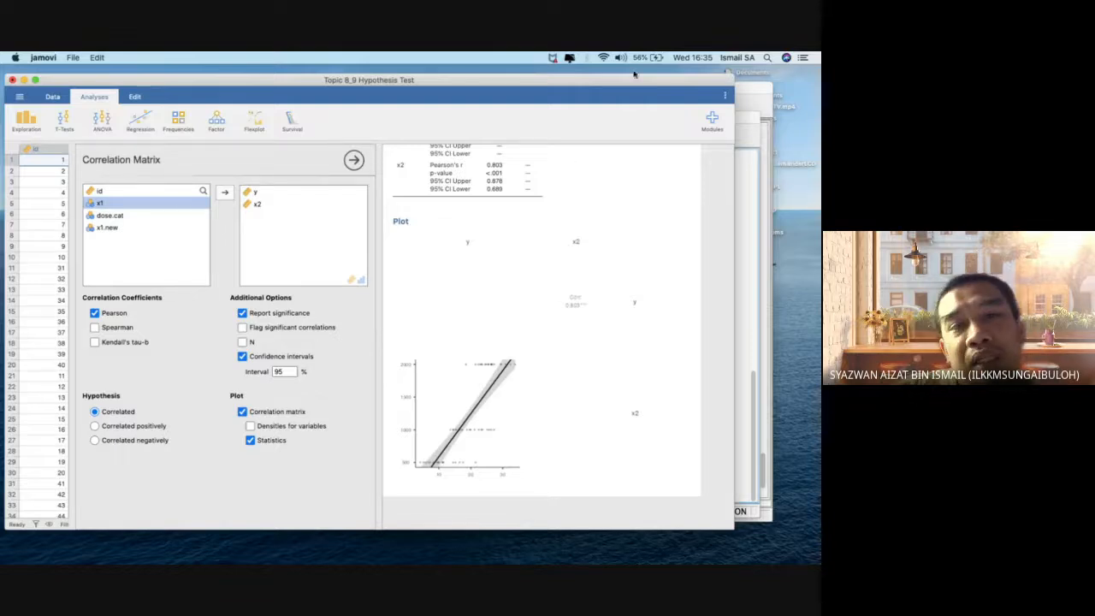
pyautogui.moveTo(612, 85); pyautogui.dragTo(647, 81)
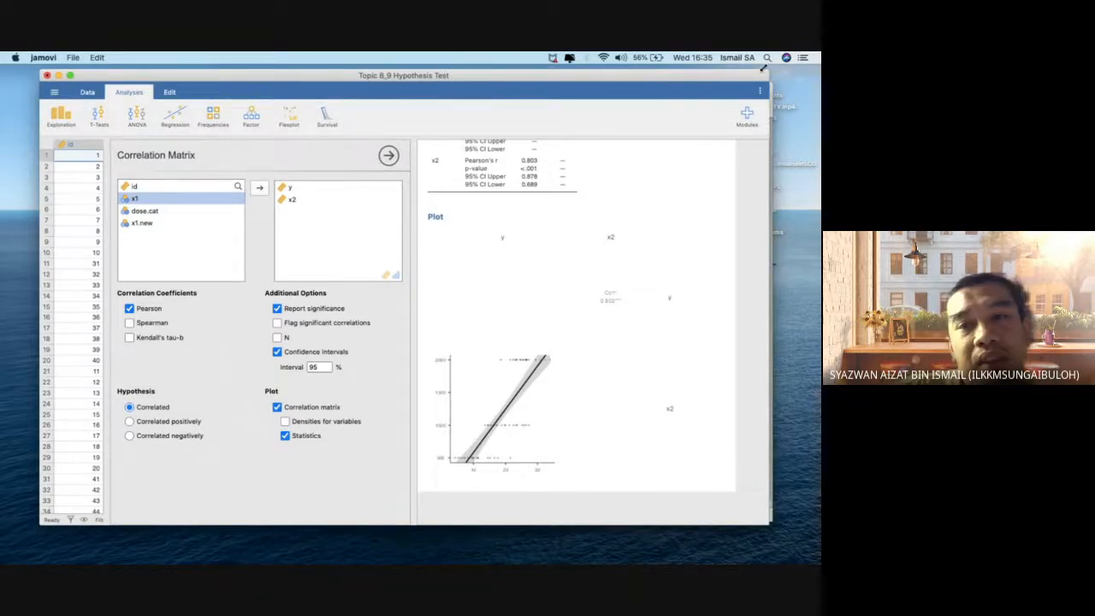
pyautogui.moveTo(762, 69); pyautogui.dragTo(691, 71)
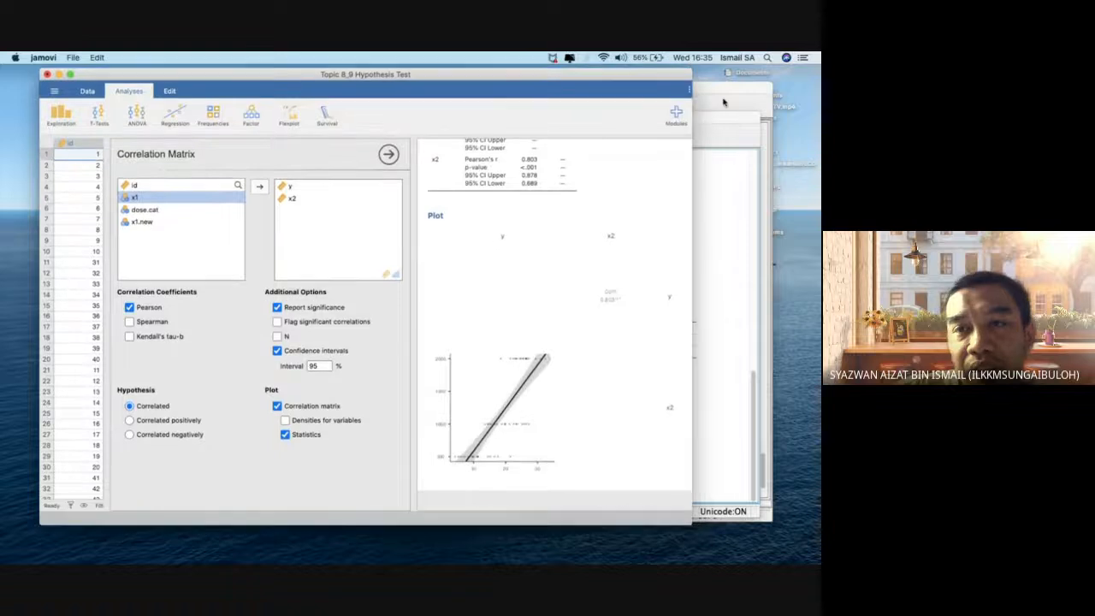
# - In the SPSS Syntax Editor, highlight the RECODE, EXECUTE and REGRESSION lines, then return to jamovi
pyautogui.click(722, 103)
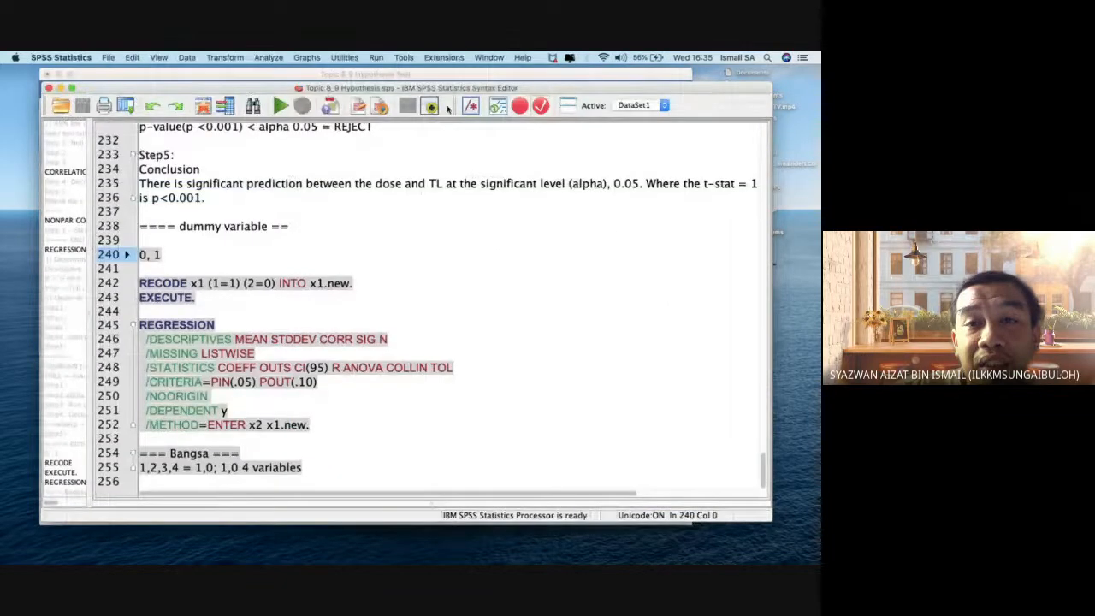
pyautogui.click(349, 414)
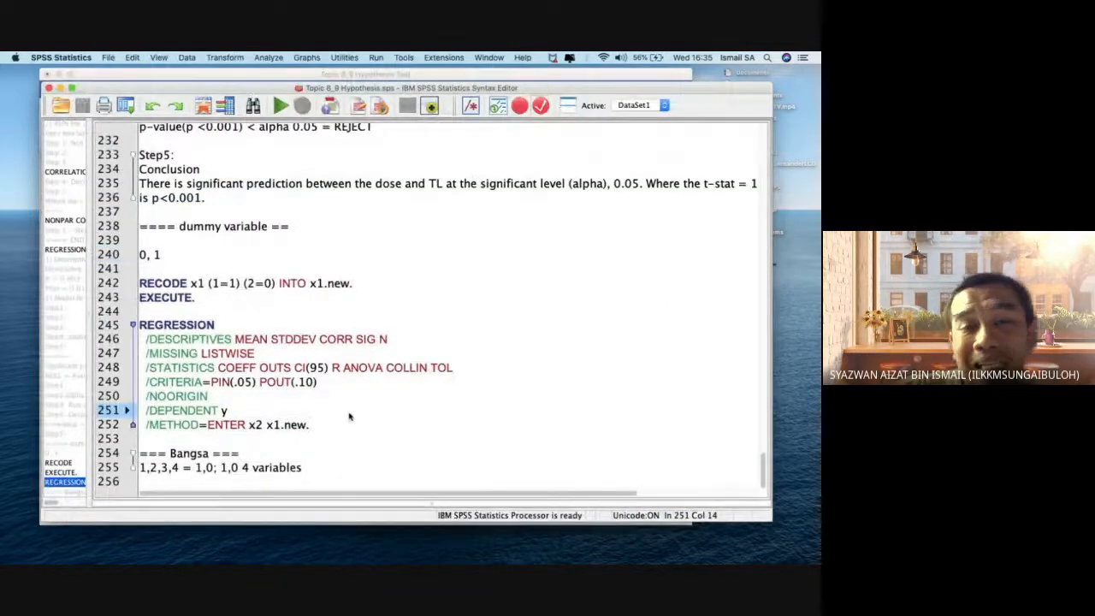
pyautogui.moveTo(311, 425); pyautogui.dragTo(136, 285)
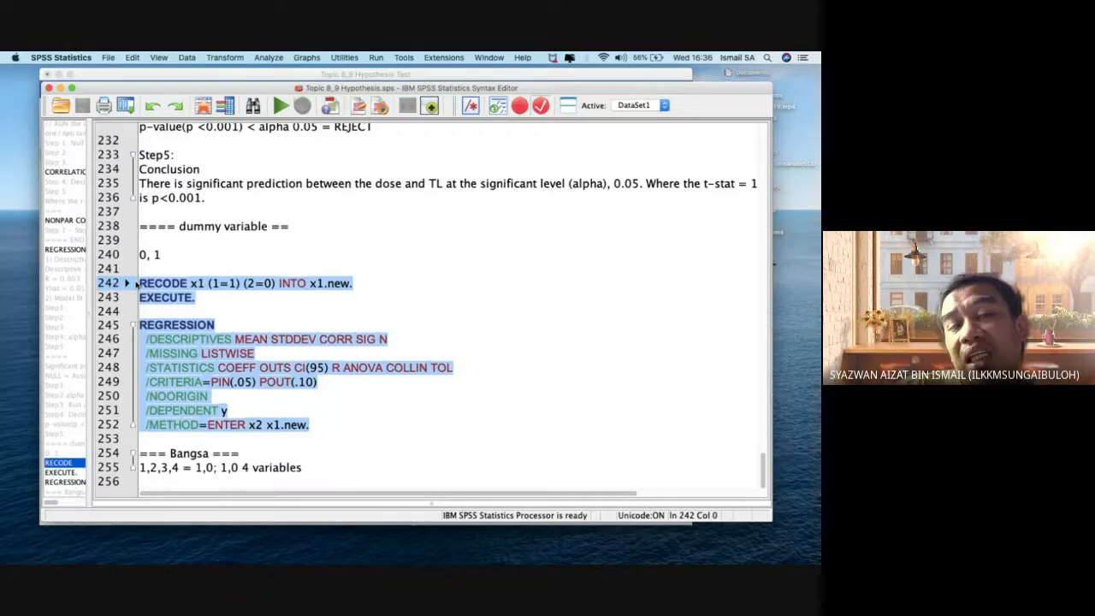
pyautogui.moveTo(199, 297); pyautogui.dragTo(126, 287)
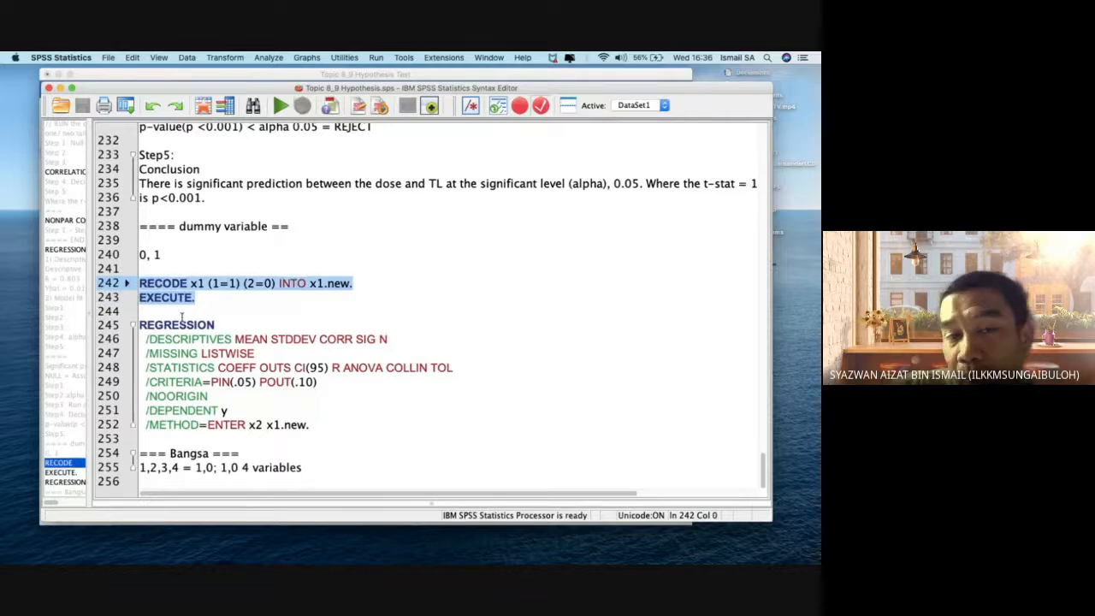
pyautogui.moveTo(178, 325); pyautogui.dragTo(306, 425)
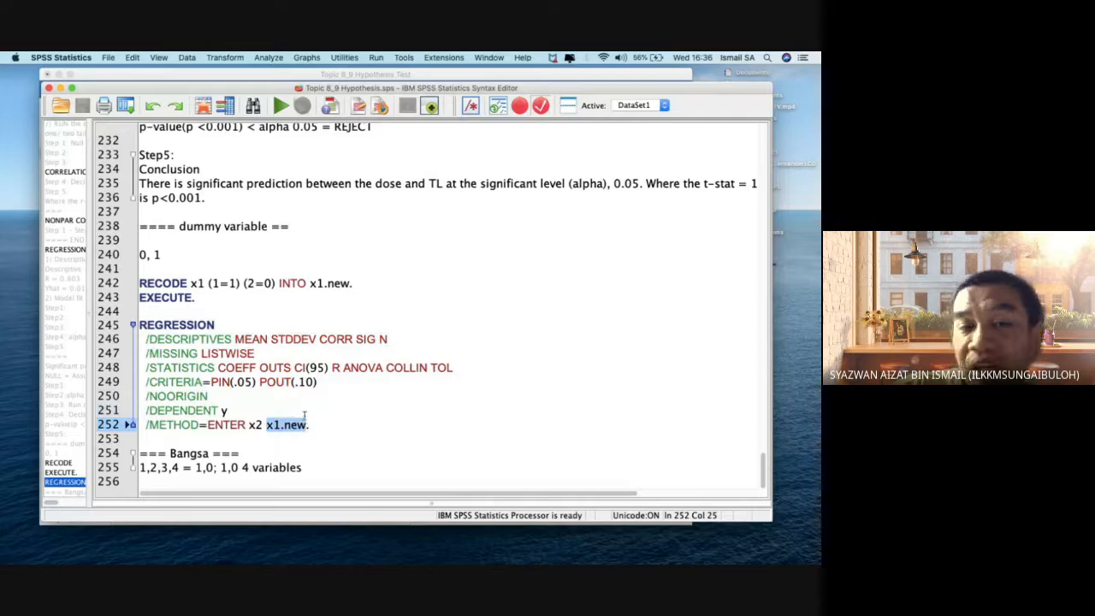
pyautogui.moveTo(196, 297); pyautogui.dragTo(139, 282)
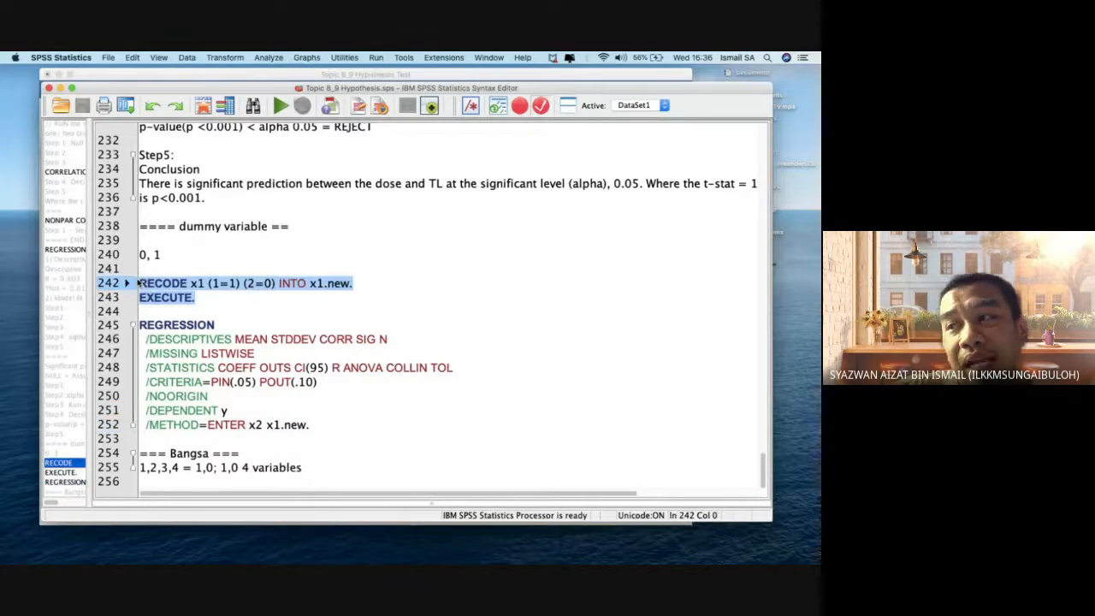
pyautogui.click(241, 77)
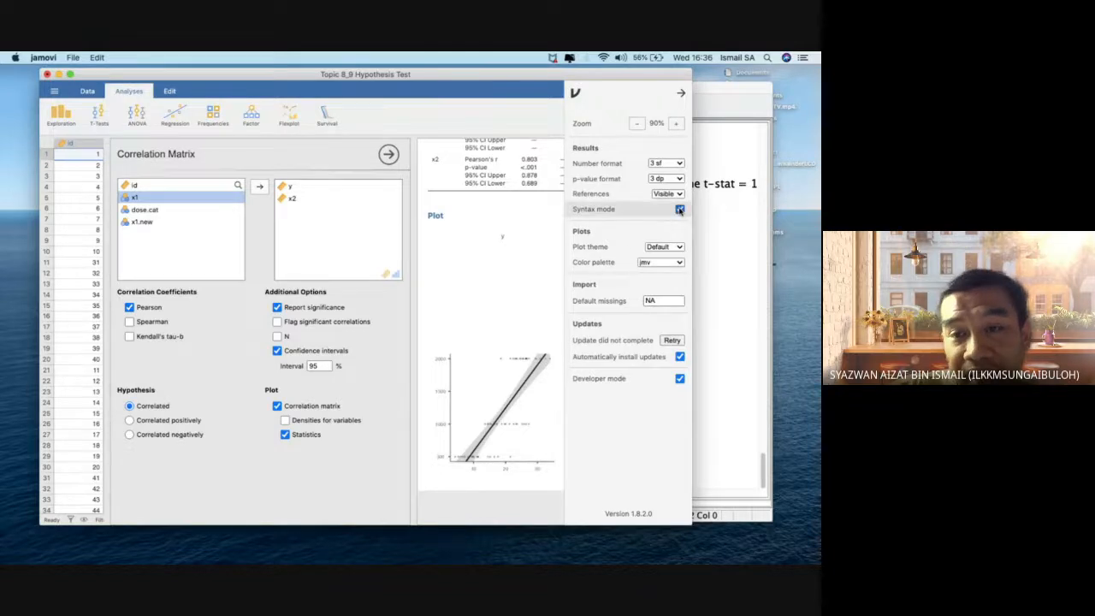
# - Turn off Syntax mode in jamovi settings so results show as formatted tables
pyautogui.click(541, 222)
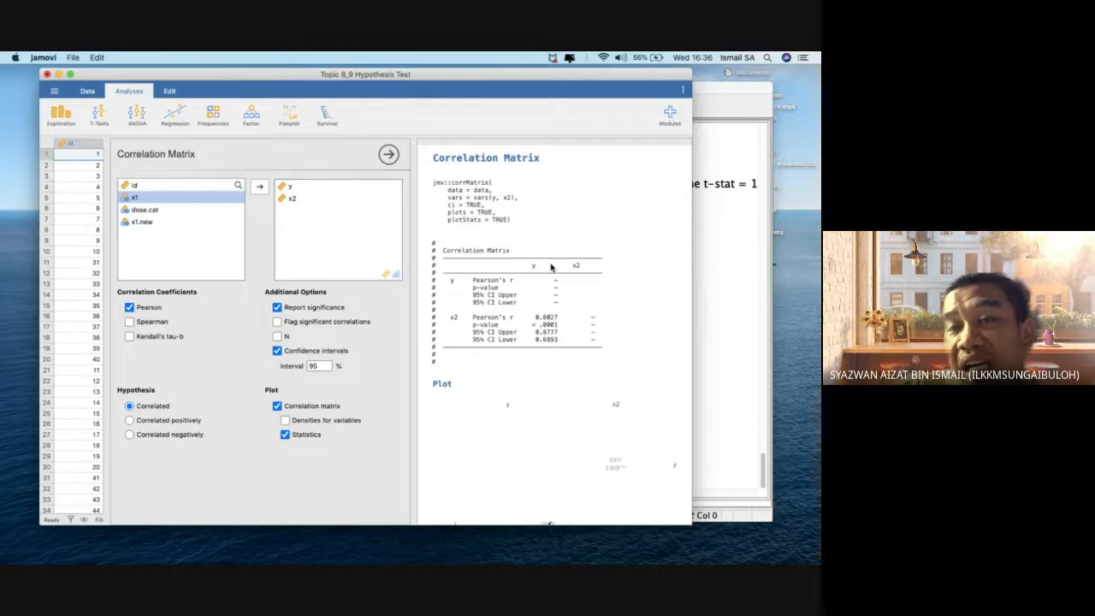
pyautogui.scroll(-3, 551, 267)
pyautogui.scroll(3, 551, 267)
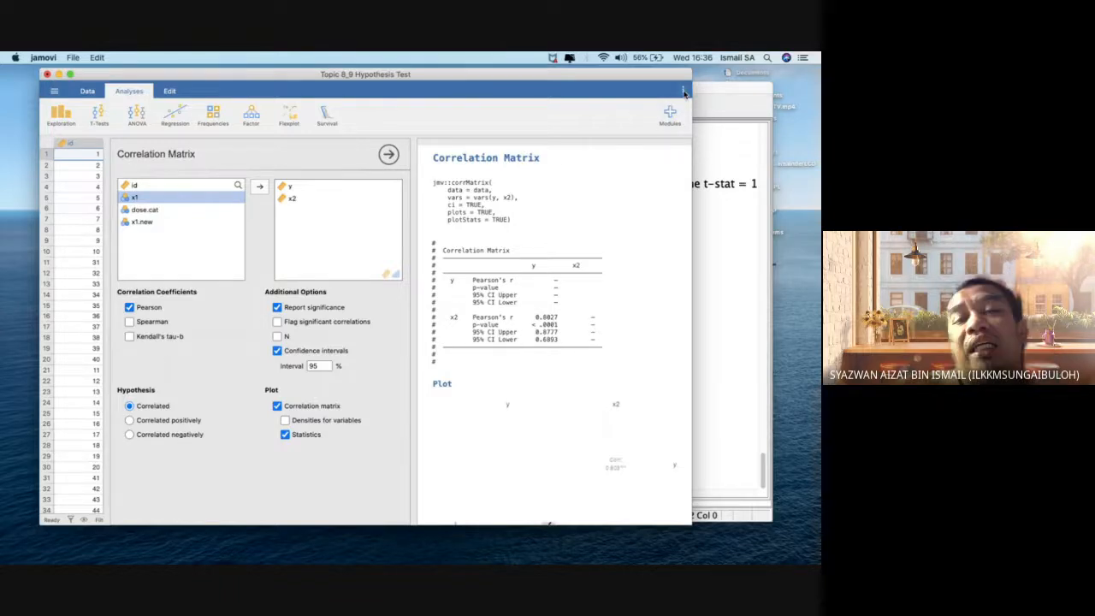
pyautogui.click(683, 90)
pyautogui.click(681, 210)
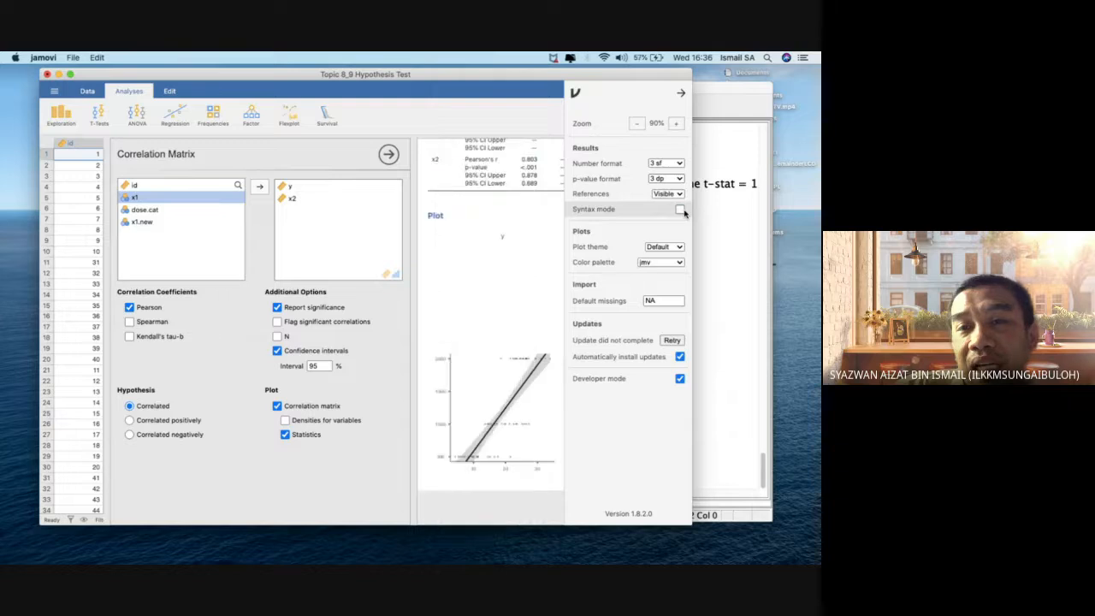
pyautogui.click(510, 246)
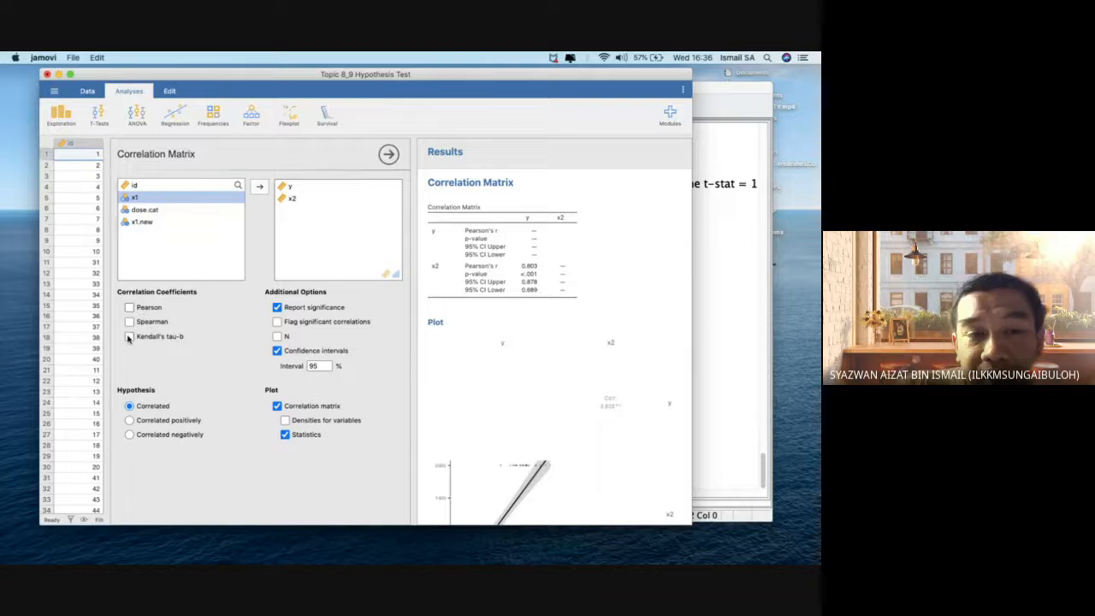
# - Switch to Spearman's rho, remove x2 and y, and close the correlation options
pyautogui.click(127, 323)
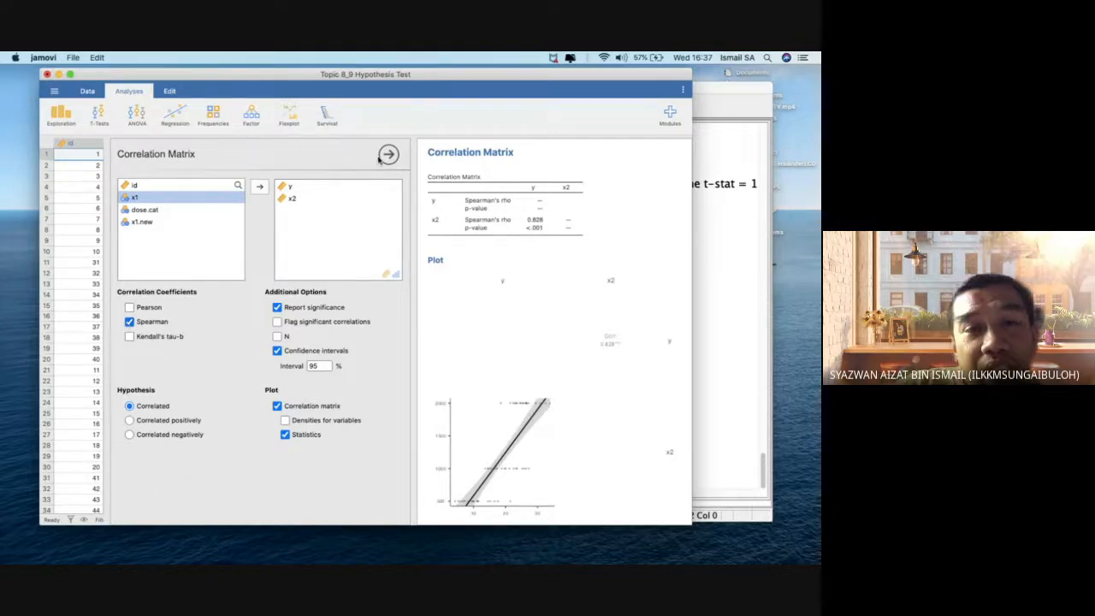
pyautogui.click(298, 198)
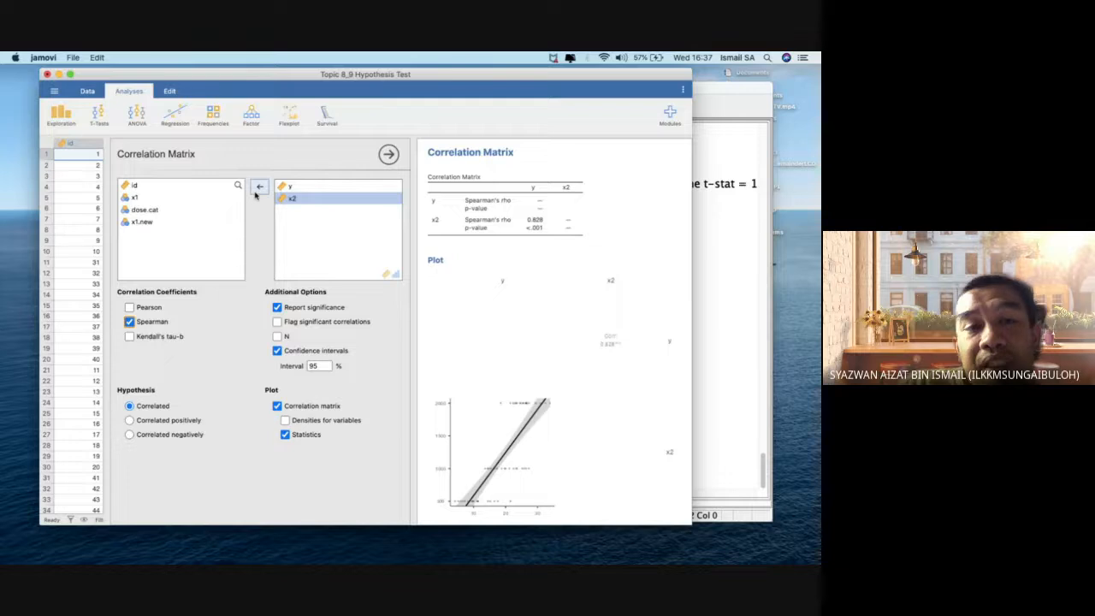
pyautogui.click(259, 188)
pyautogui.click(259, 188)
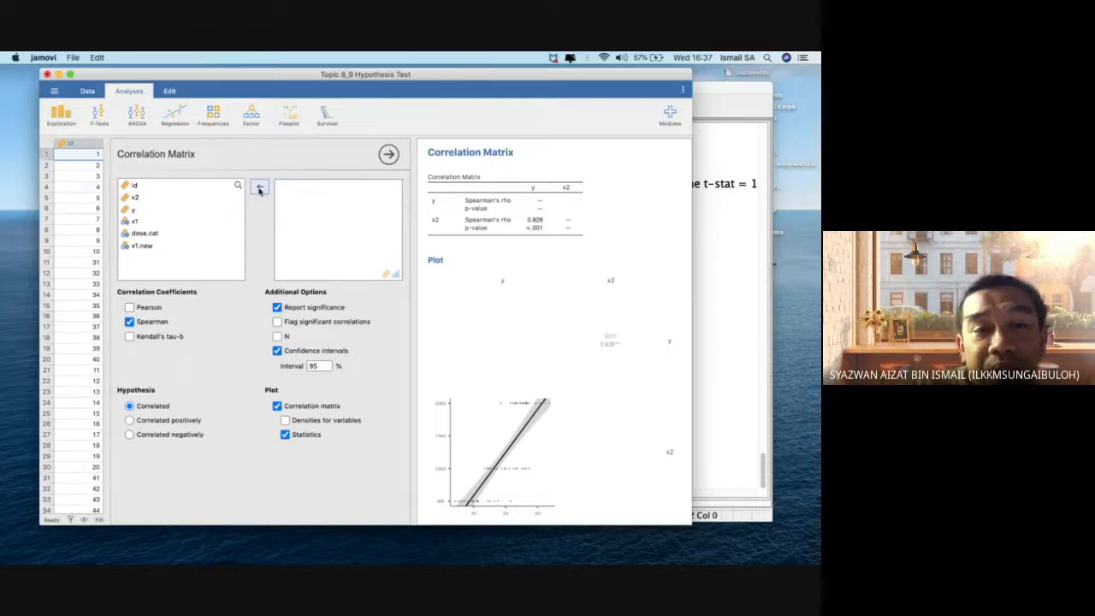
pyautogui.click(389, 154)
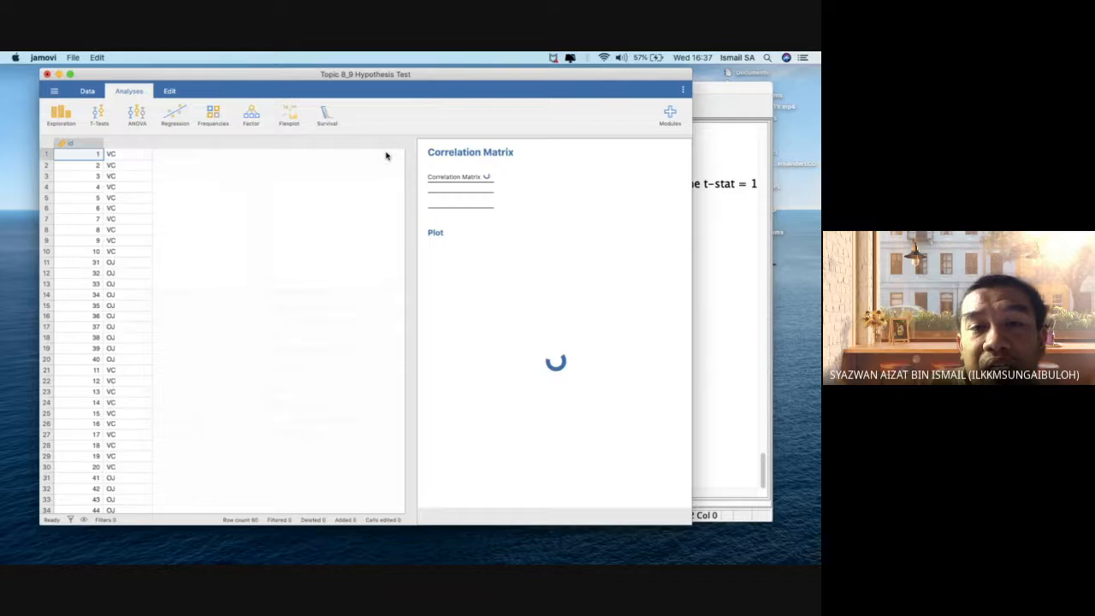
# - Begin a Linear Regression analysis from the Regression menu
pyautogui.click(175, 116)
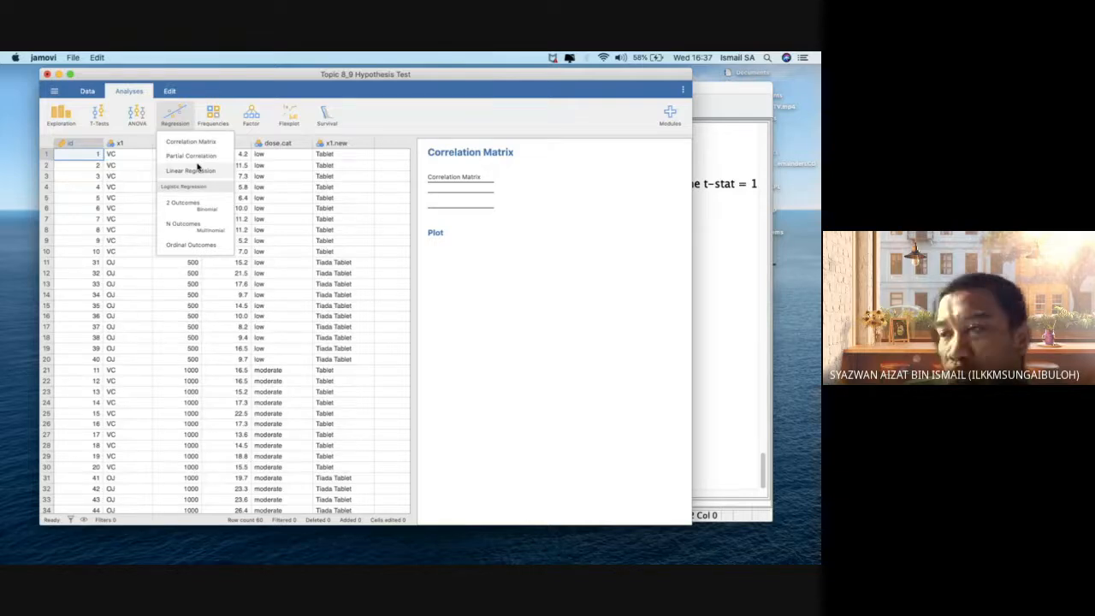
pyautogui.click(197, 167)
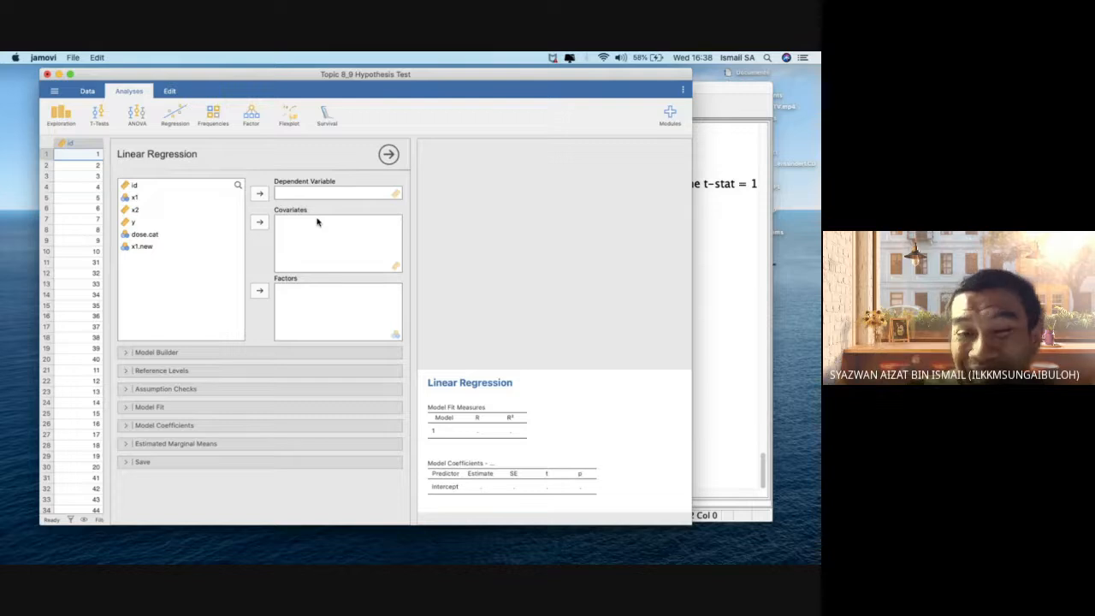
# - Set y as the Dependent Variable and add x2 to Covariates
pyautogui.click(147, 221)
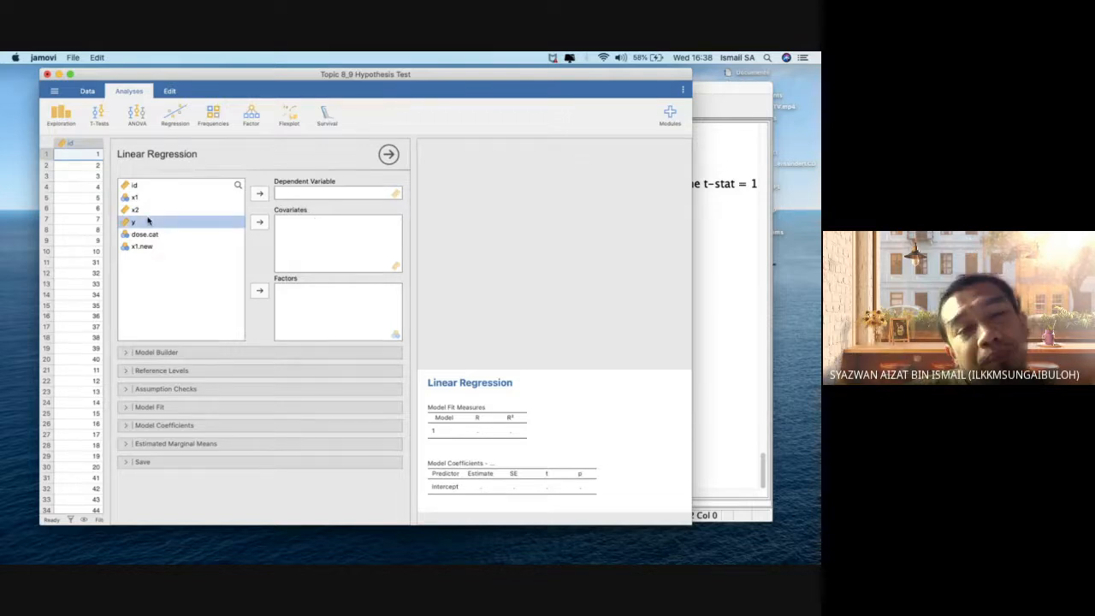
pyautogui.click(257, 194)
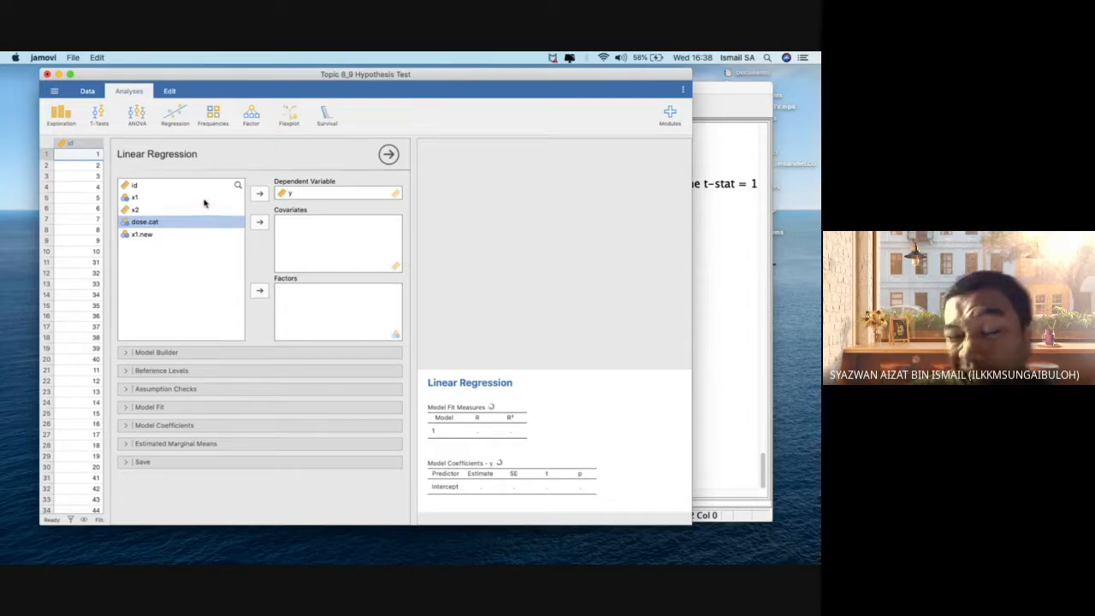
pyautogui.click(137, 210)
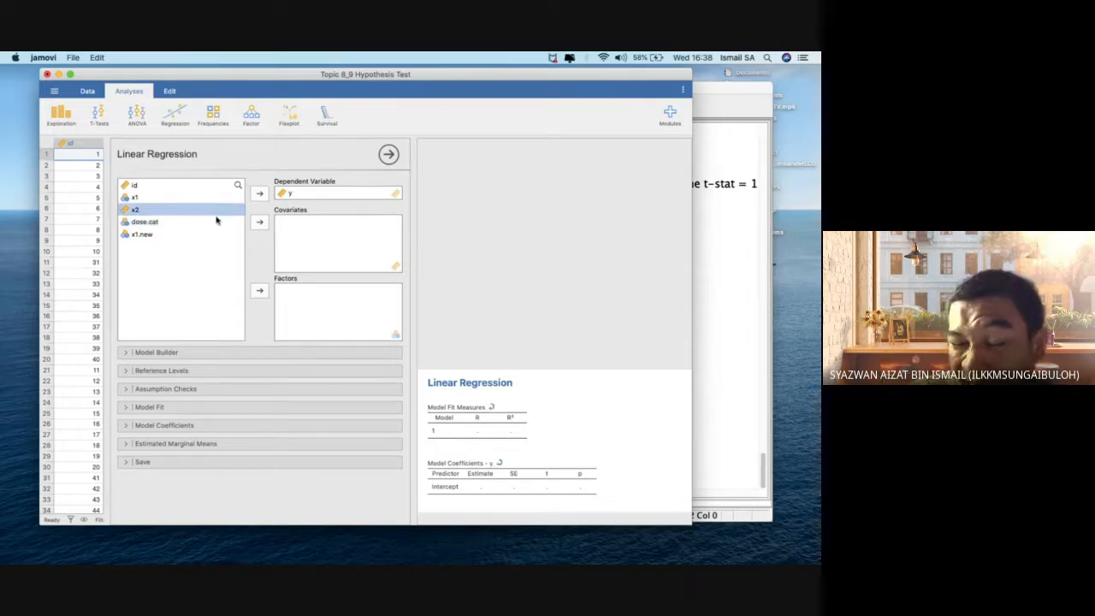
pyautogui.click(261, 224)
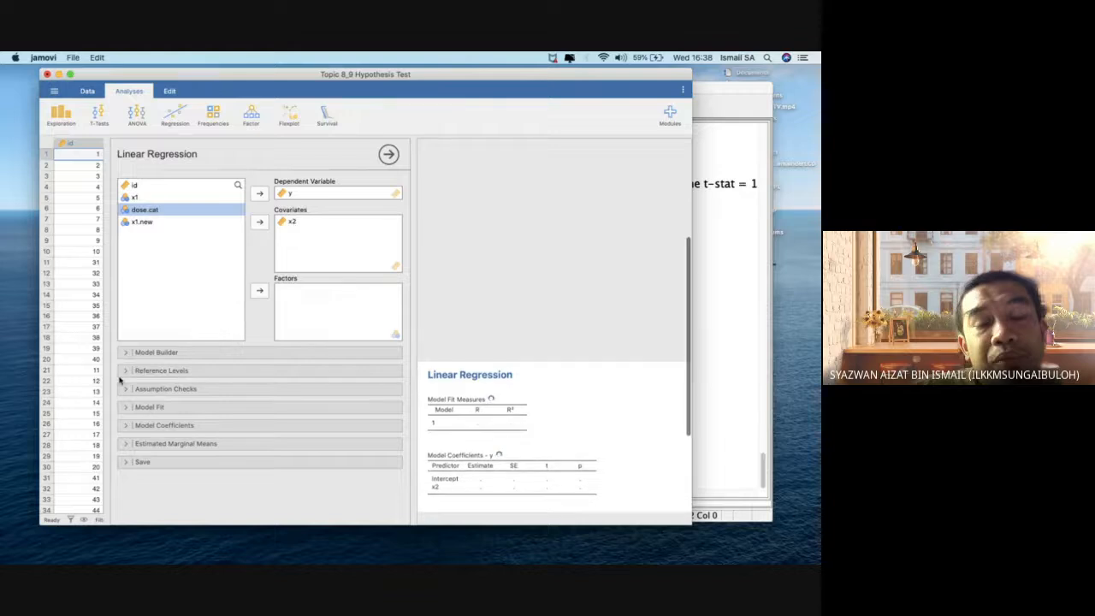
# - Briefly inspect the Model Builder and Reference Levels sections, then collapse them
pyautogui.click(128, 352)
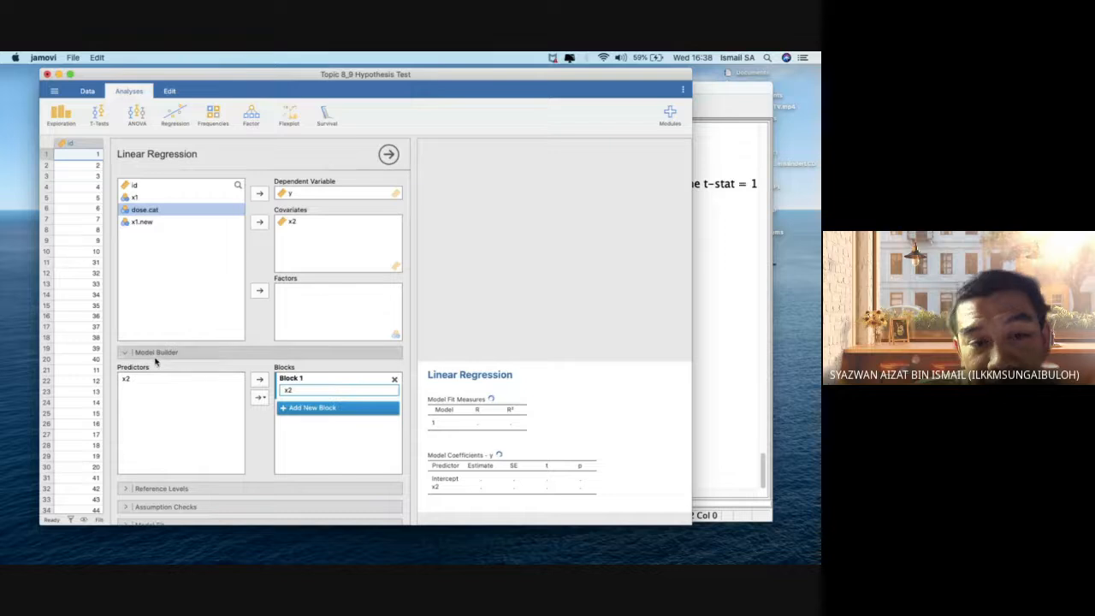
pyautogui.click(212, 353)
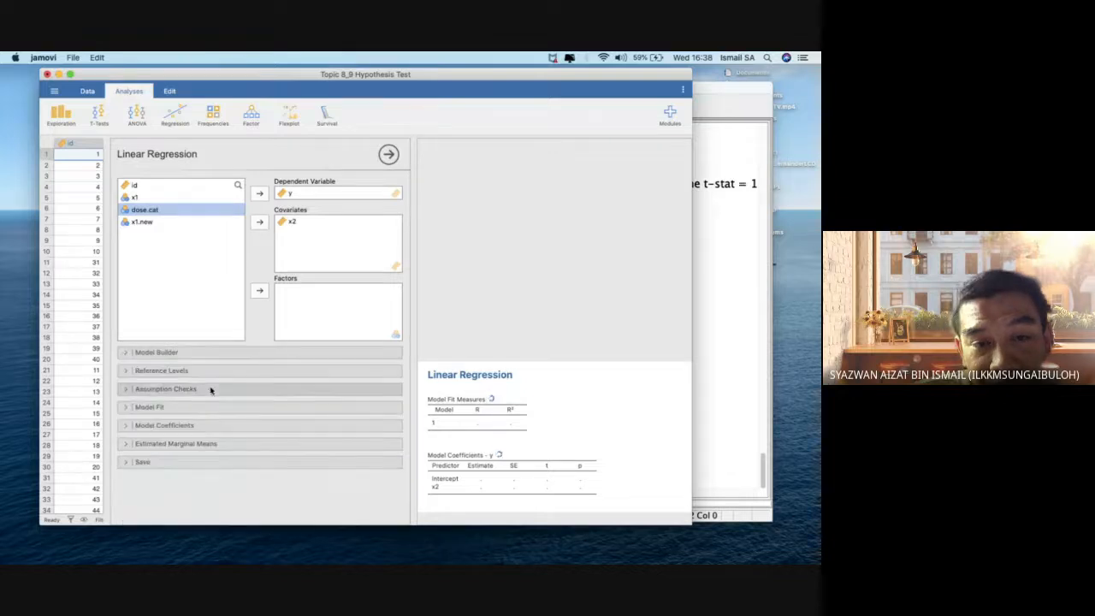
pyautogui.click(128, 371)
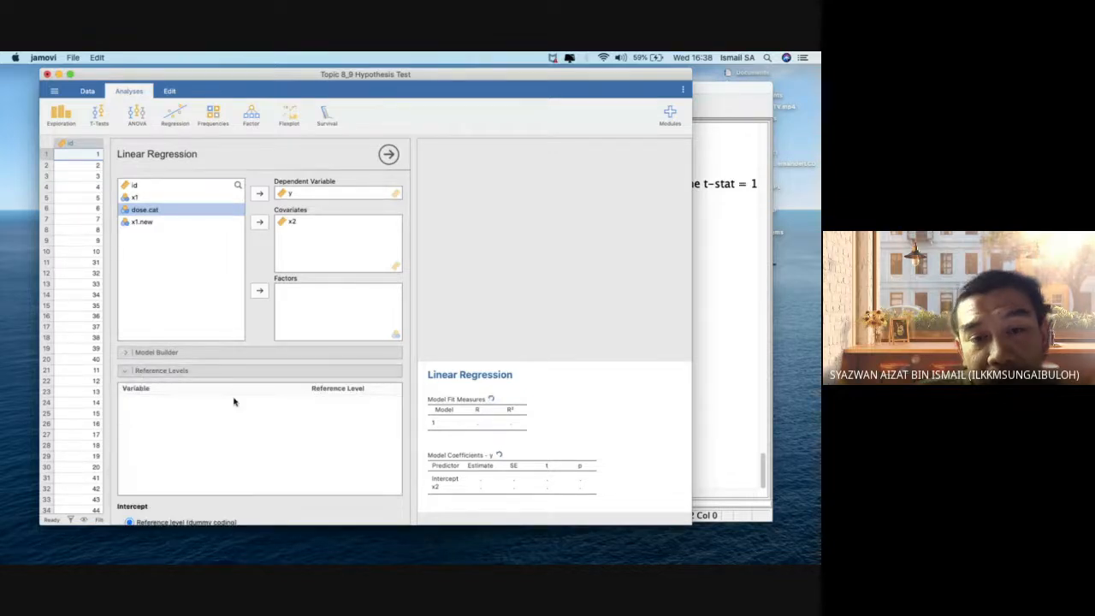
pyautogui.scroll(-5, 233, 402)
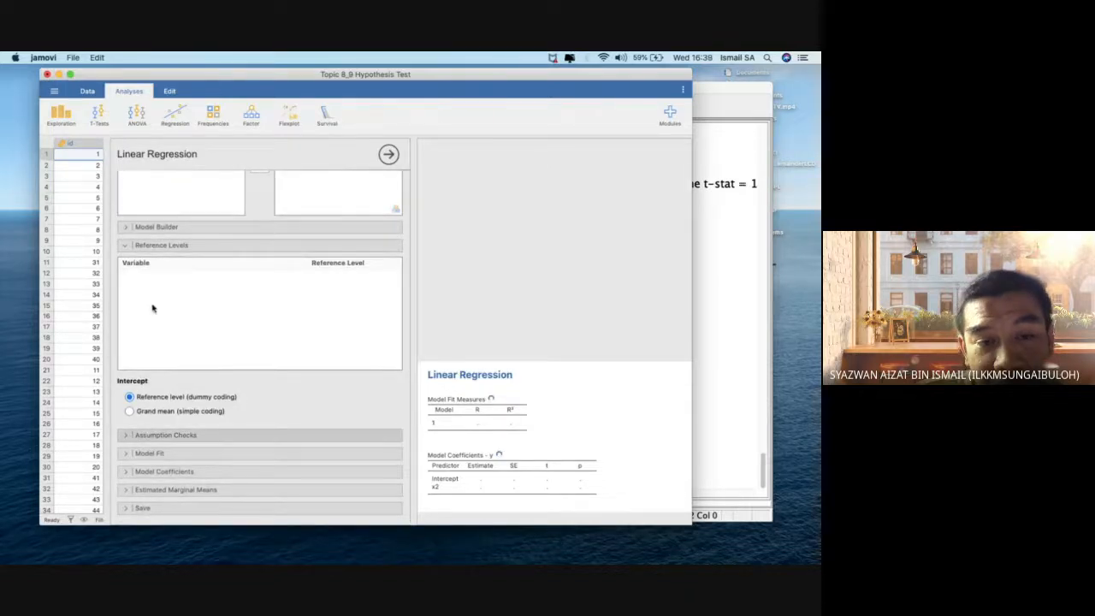
pyautogui.click(125, 245)
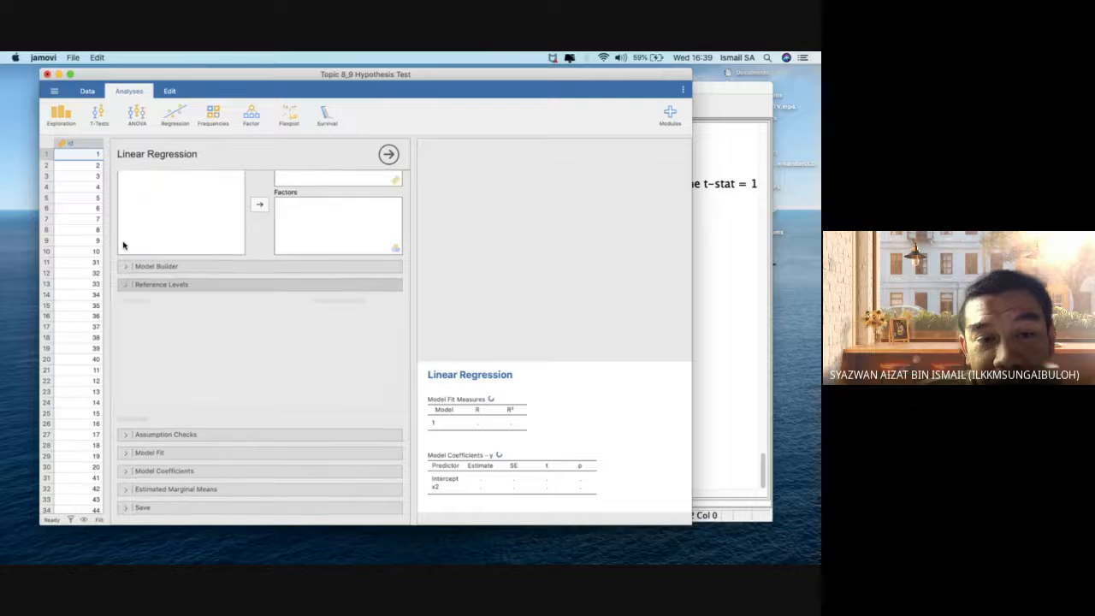
# - After reviewing Model Fit, check ANOVA test and Confidence interval (95%) under Model Coefficients
pyautogui.click(129, 410)
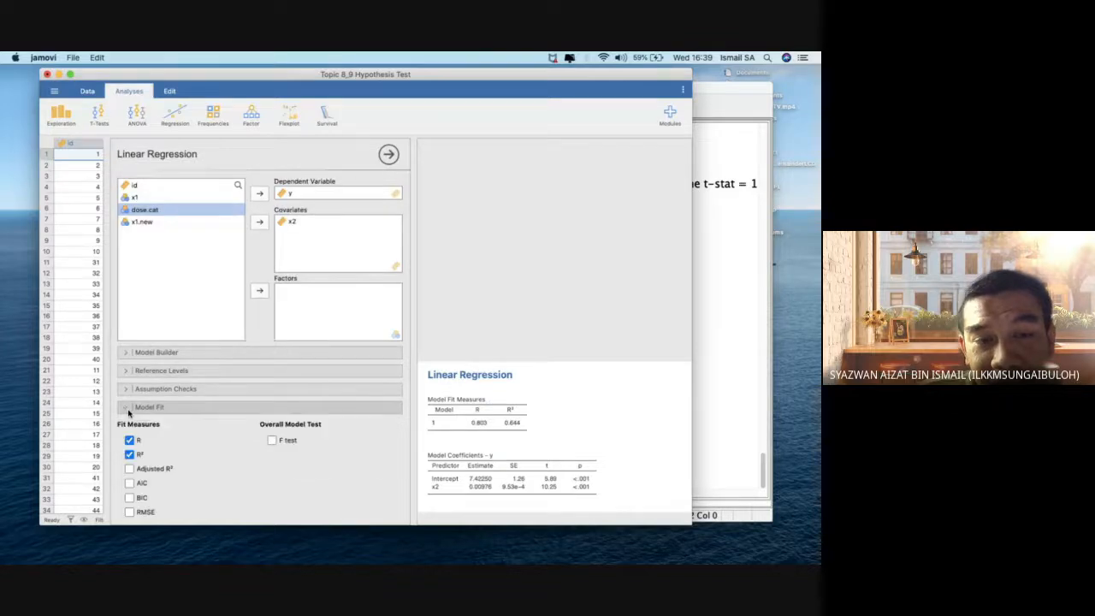
pyautogui.scroll(-2, 176, 430)
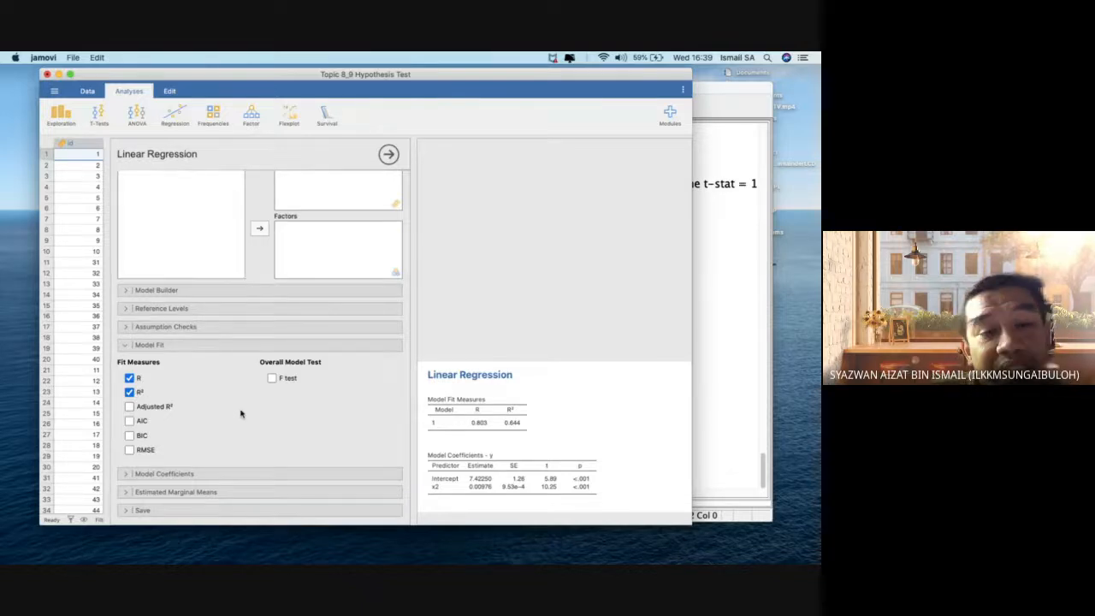
pyautogui.scroll(-2, 497, 477)
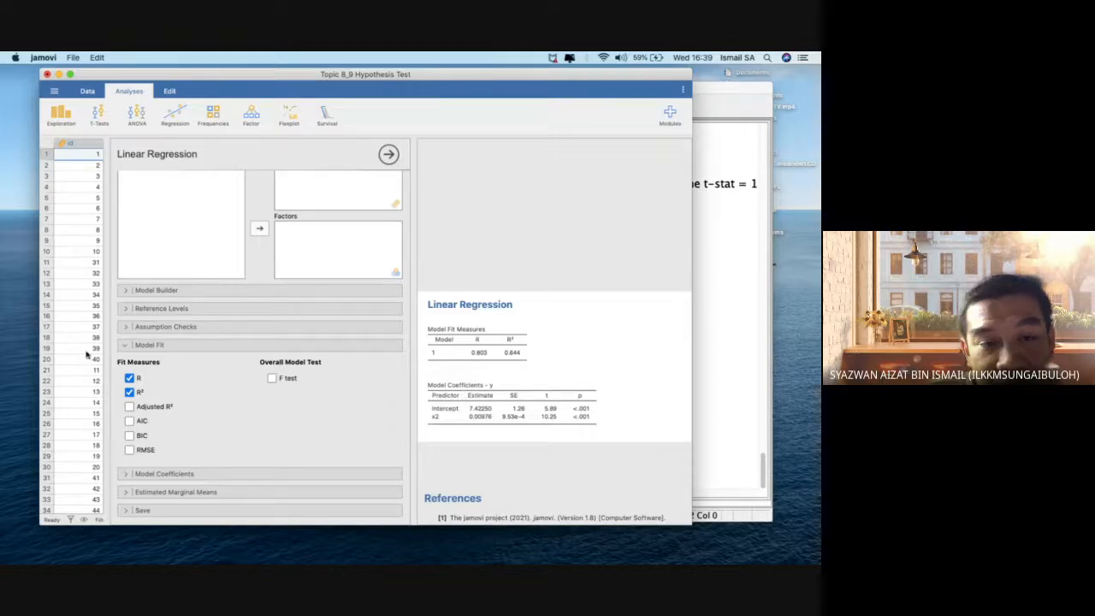
pyautogui.click(125, 345)
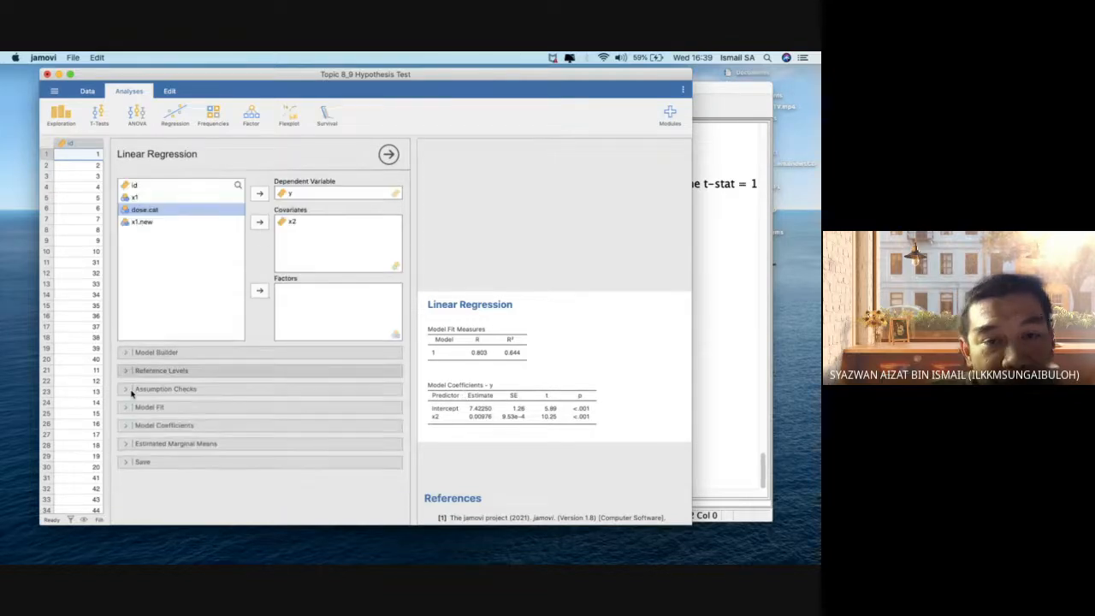
pyautogui.click(125, 428)
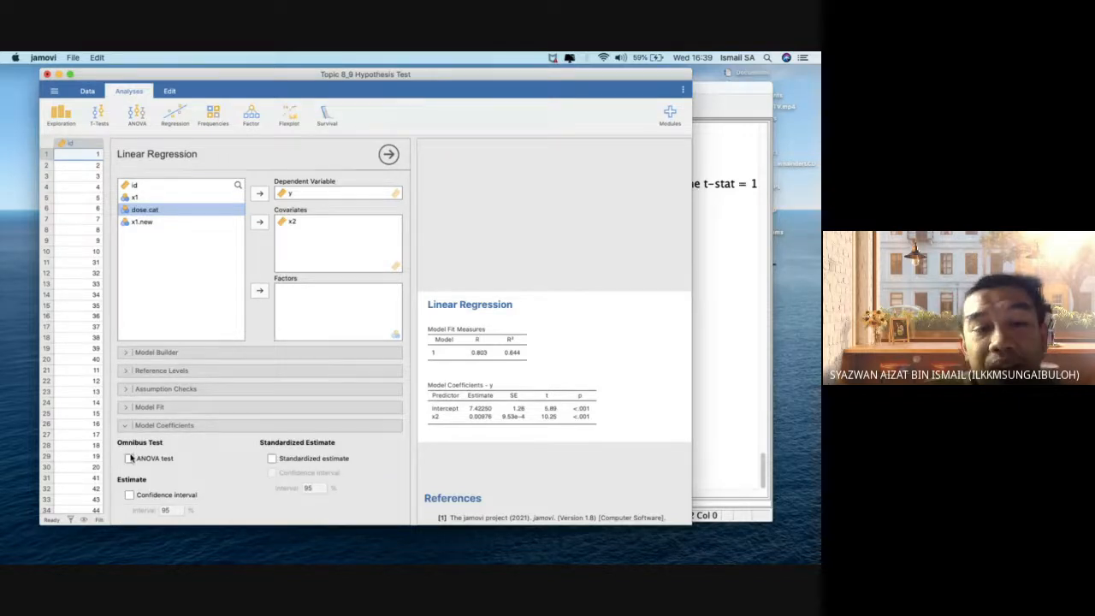
pyautogui.scroll(-2, 143, 467)
pyautogui.click(130, 409)
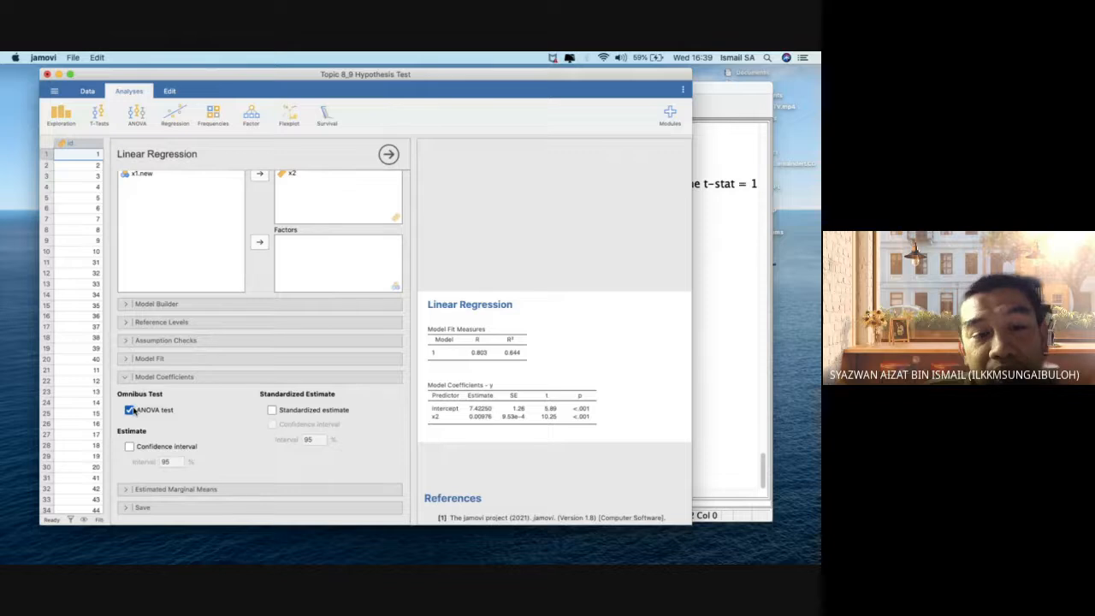
pyautogui.click(130, 446)
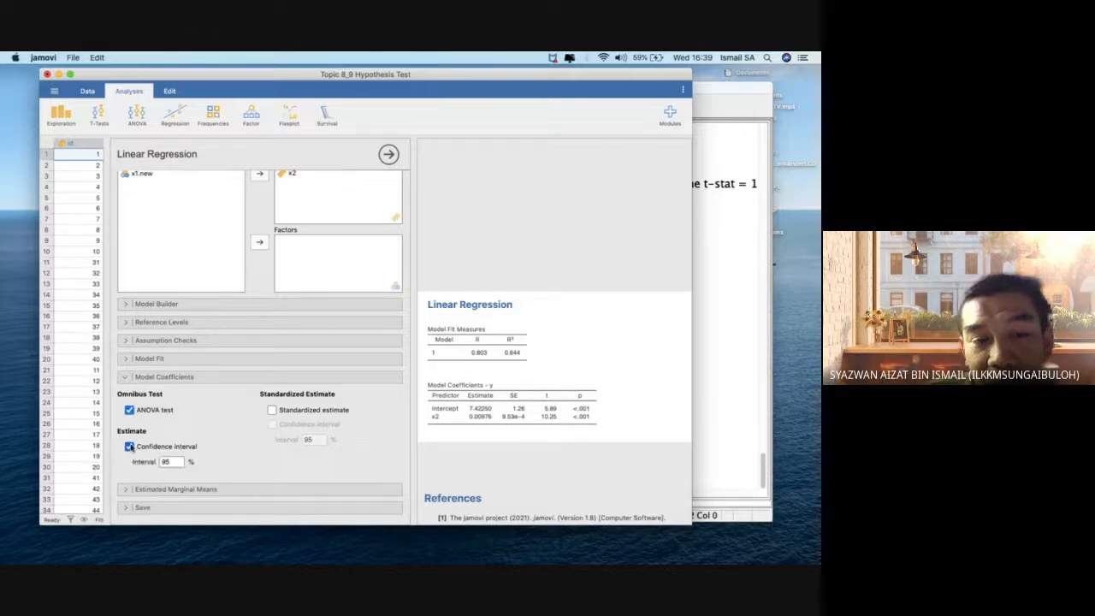
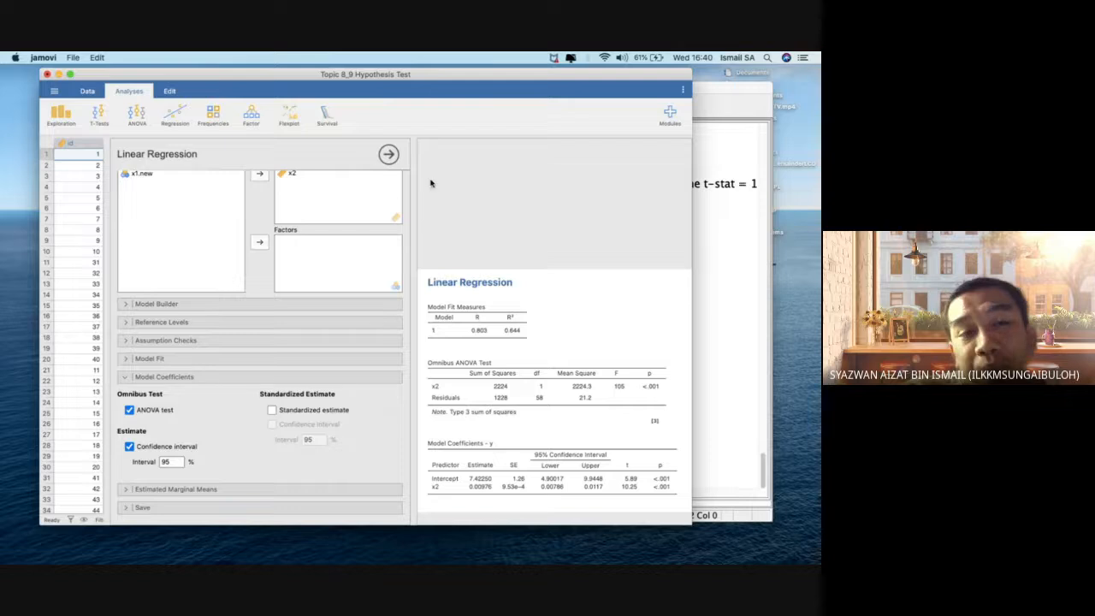
# - Minimize jamovi to reveal the SPSS syntax with the x1-to-x1.new RECODE and REGRESSION commands
pyautogui.scroll(3, 346, 222)
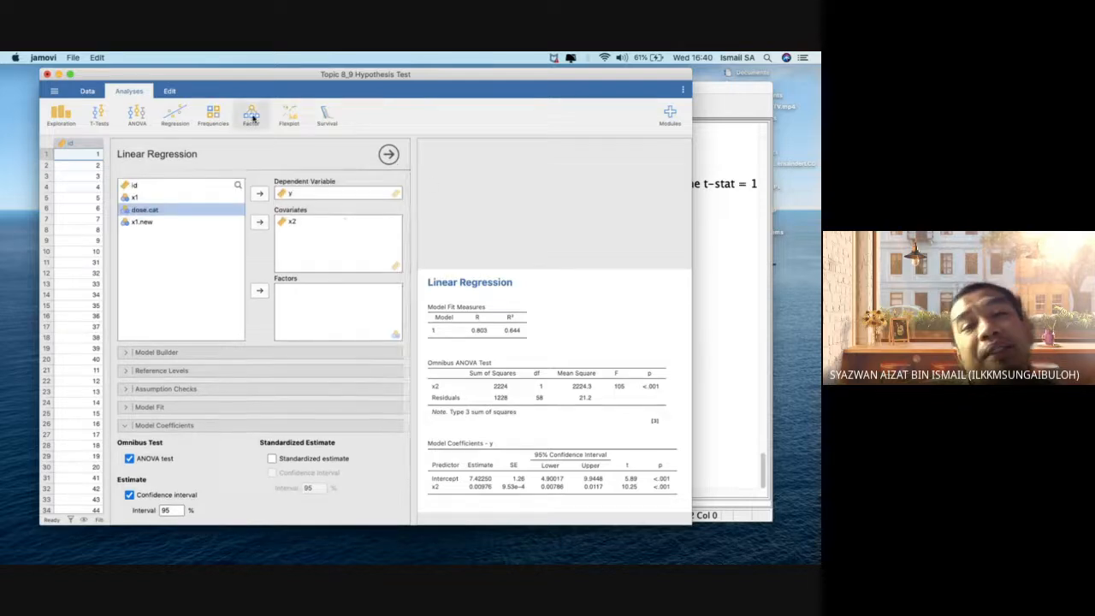
pyautogui.click(58, 75)
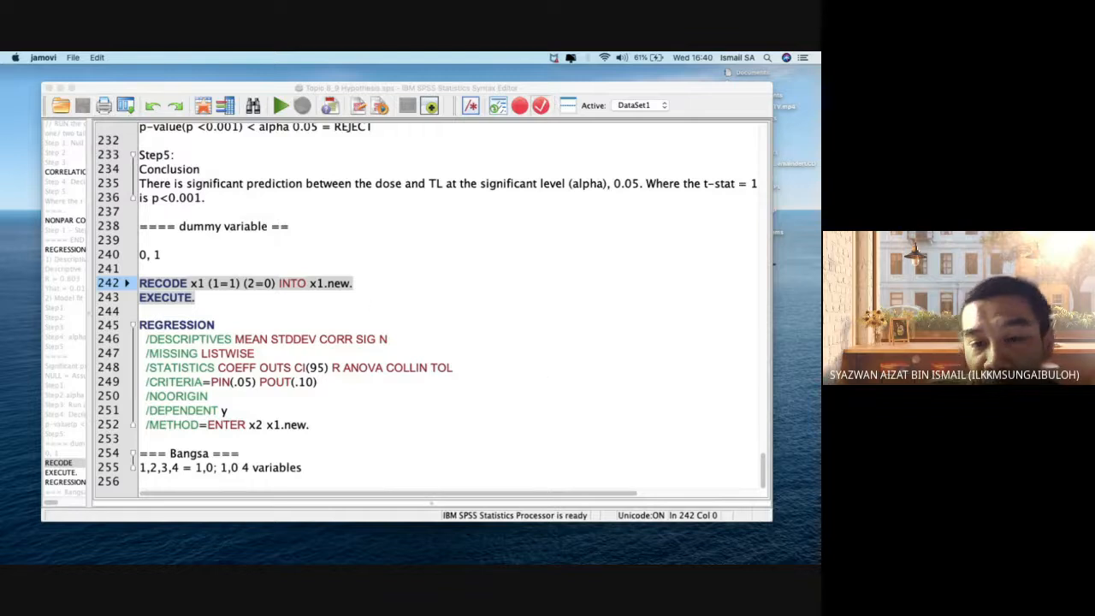
# - Restore PSPP and browse the Downloads folder in the Open dialog for the data file
pyautogui.click(804, 310)
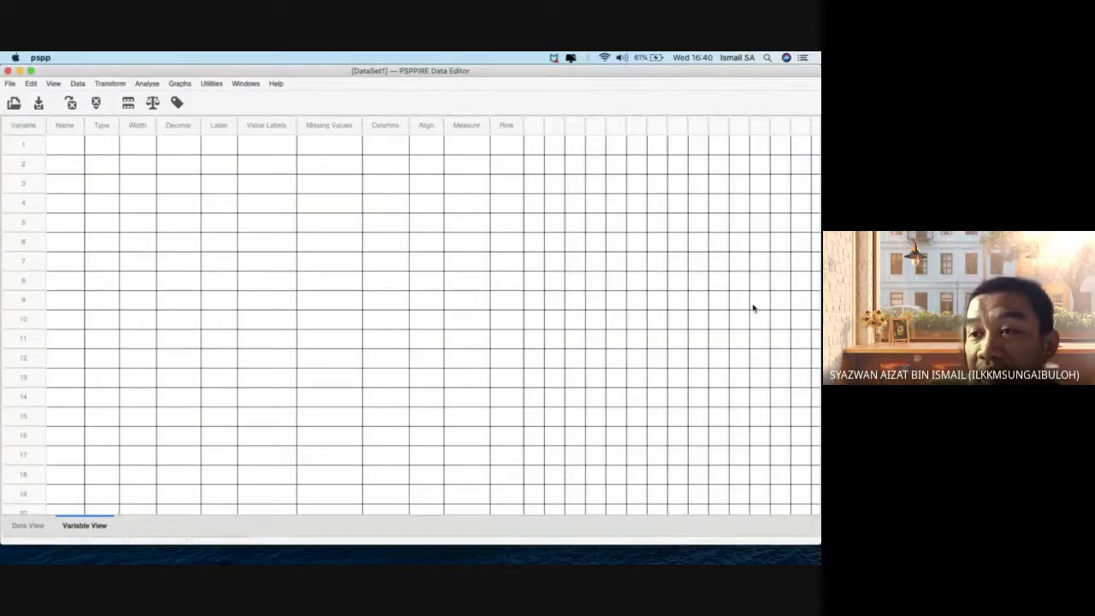
pyautogui.click(15, 104)
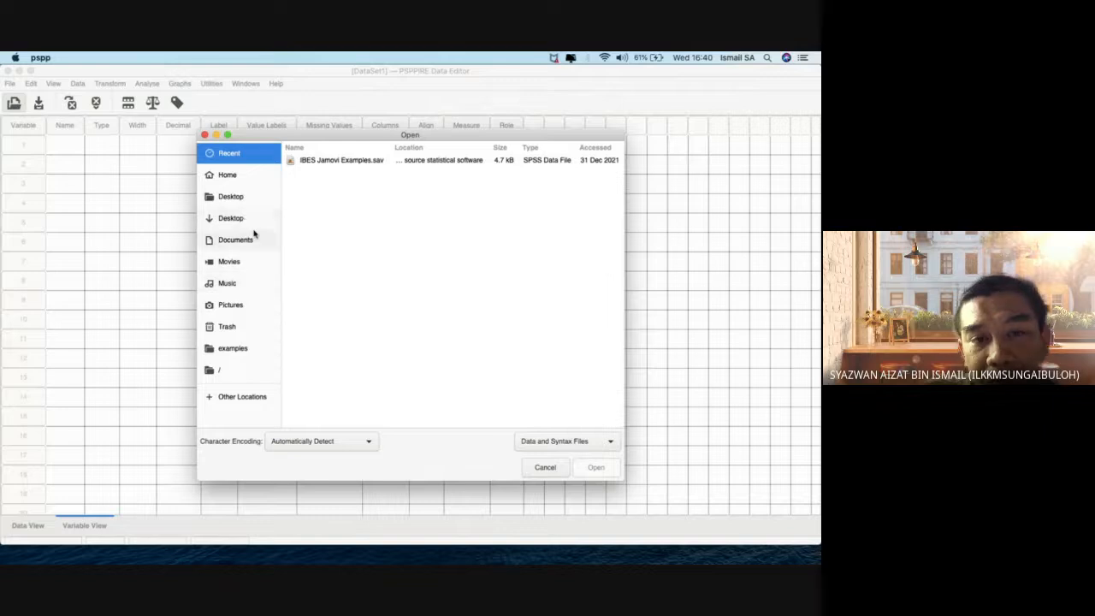
pyautogui.click(245, 174)
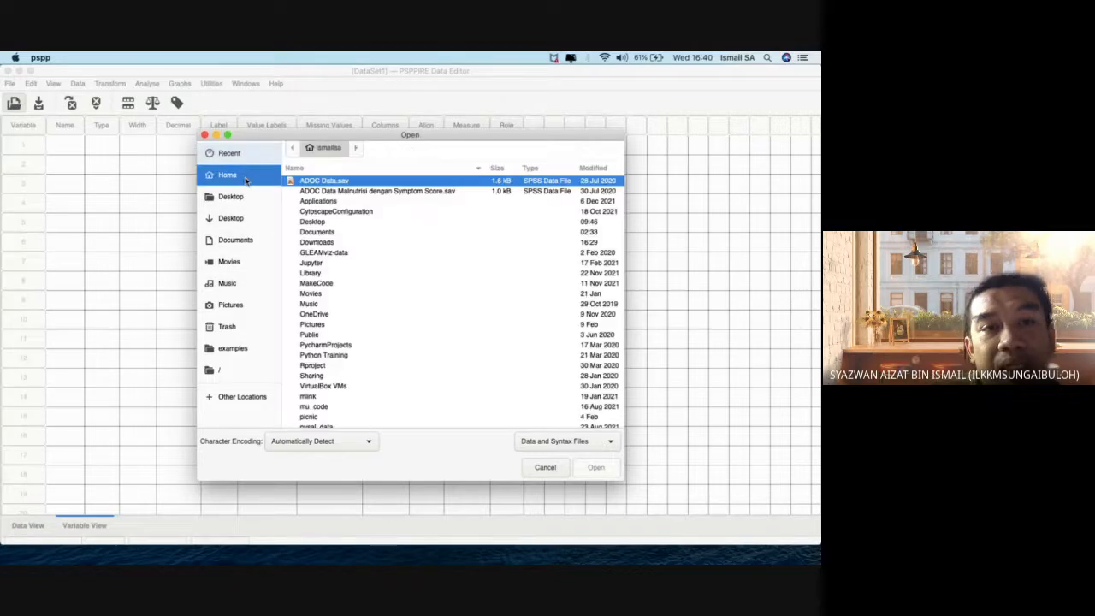
pyautogui.doubleClick(337, 249)
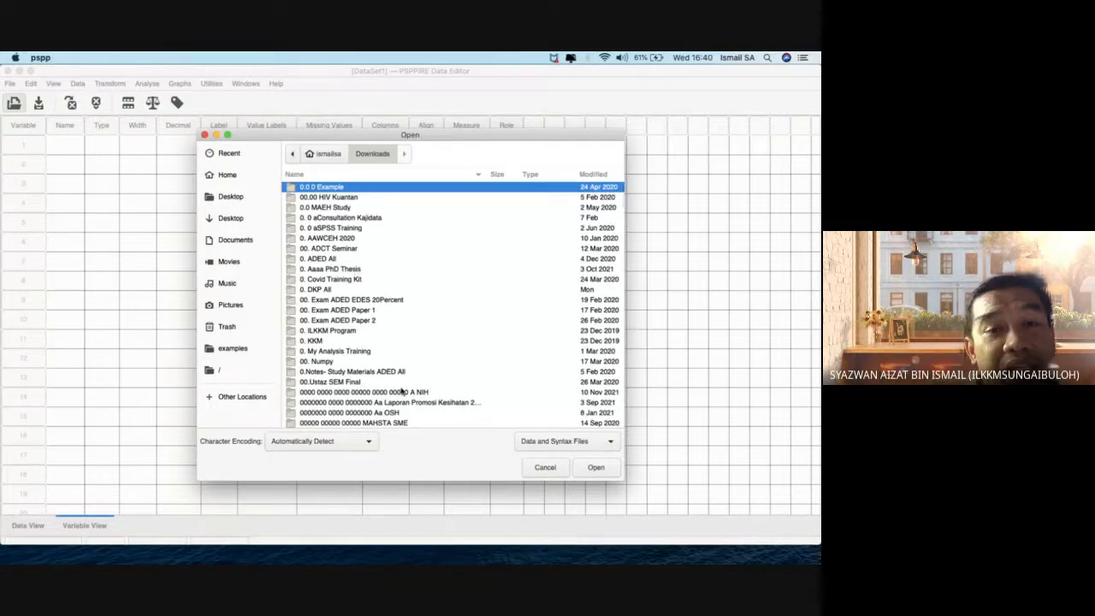
pyautogui.scroll(-20, 403, 399)
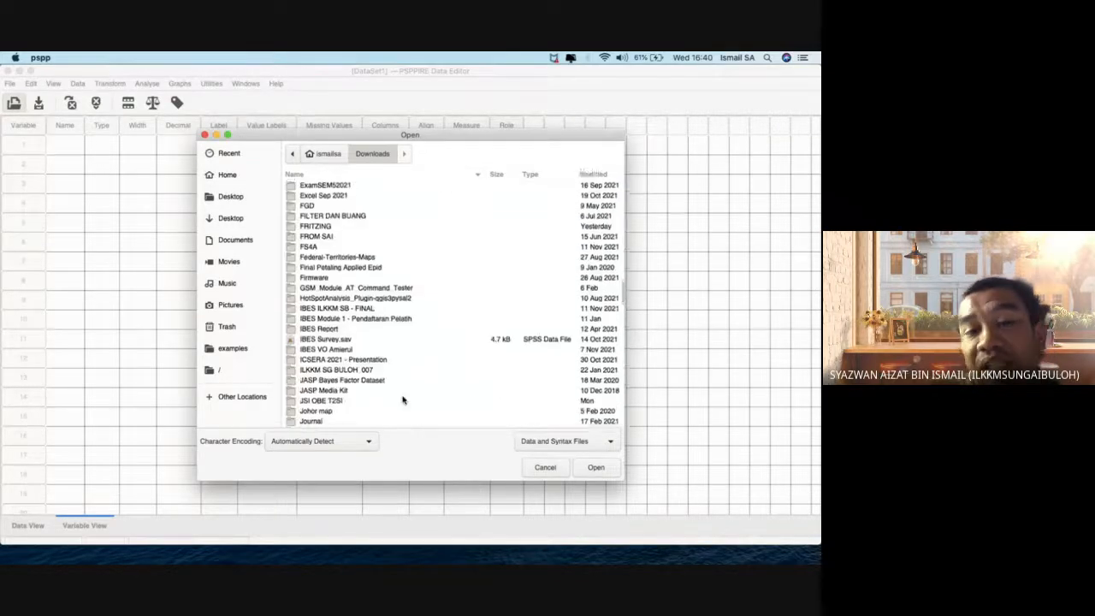
pyautogui.scroll(-15, 403, 399)
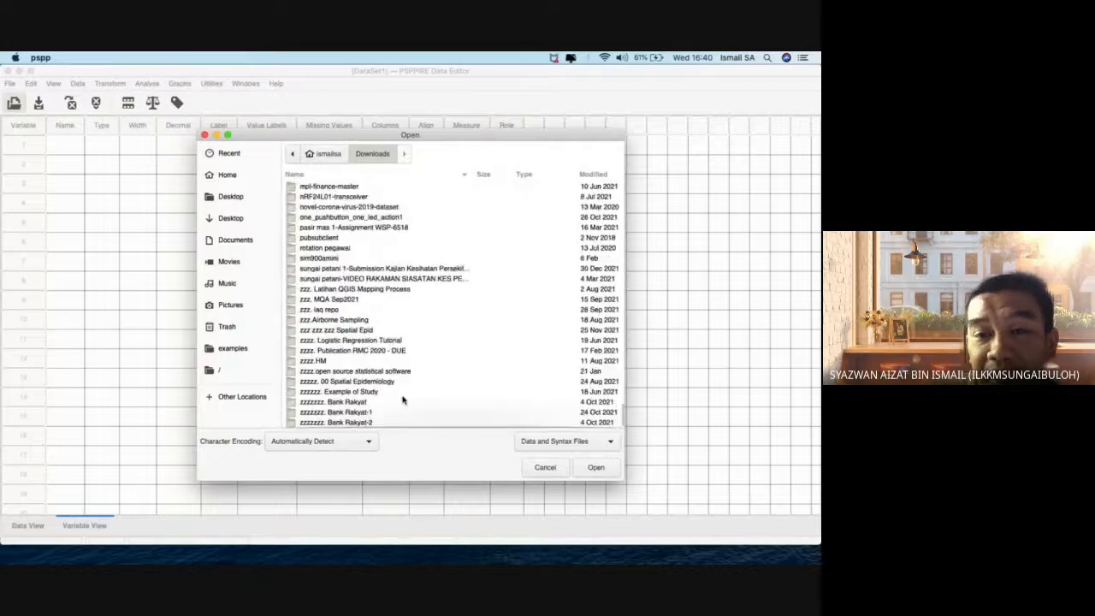
pyautogui.scroll(5, 403, 398)
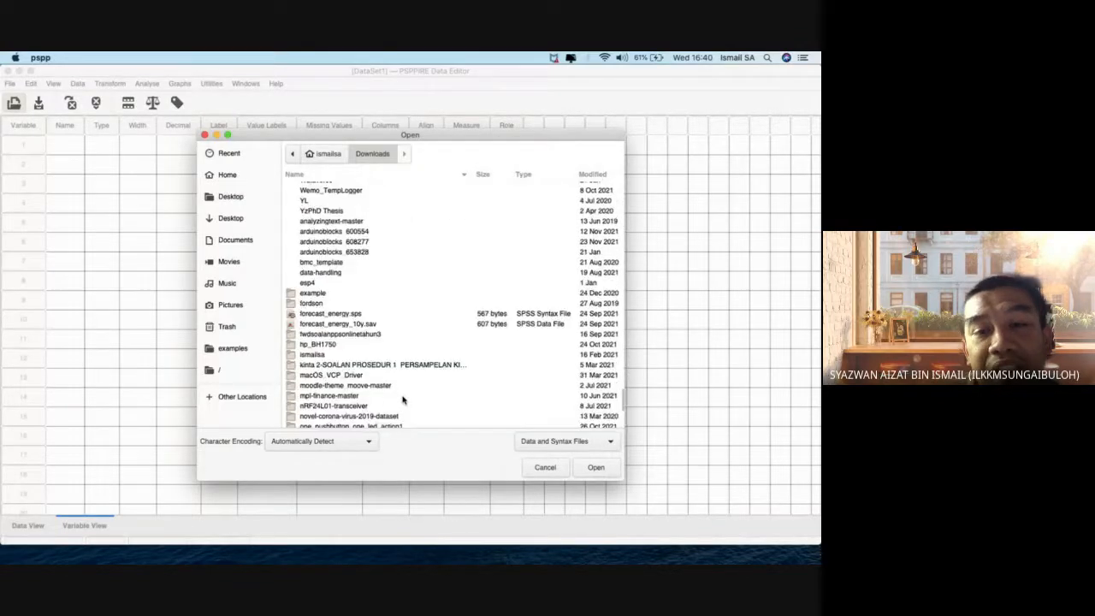
pyautogui.scroll(15, 403, 398)
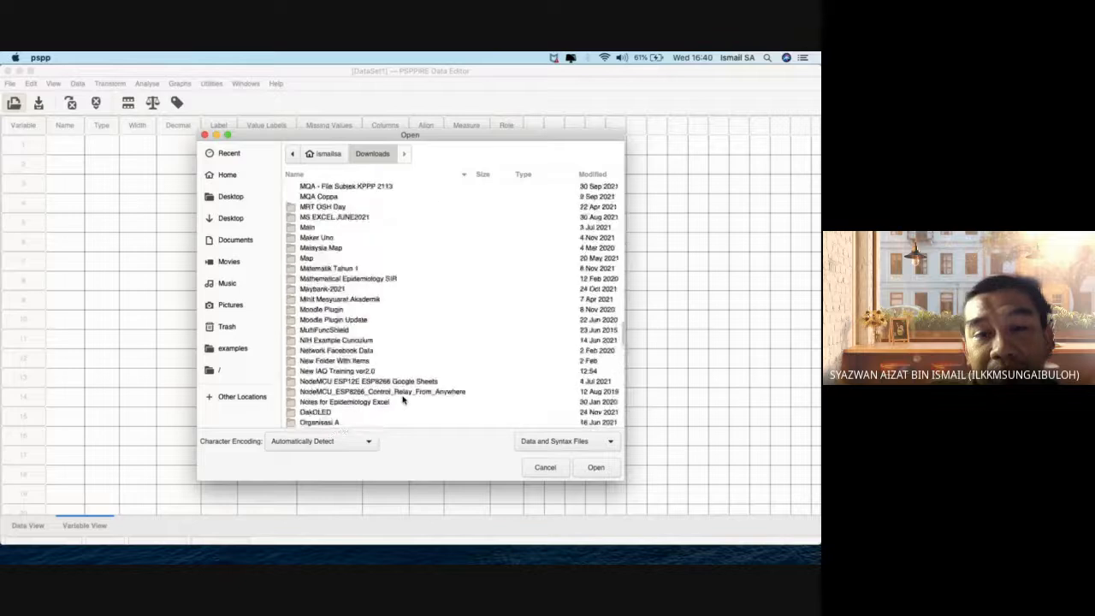
pyautogui.scroll(20, 403, 399)
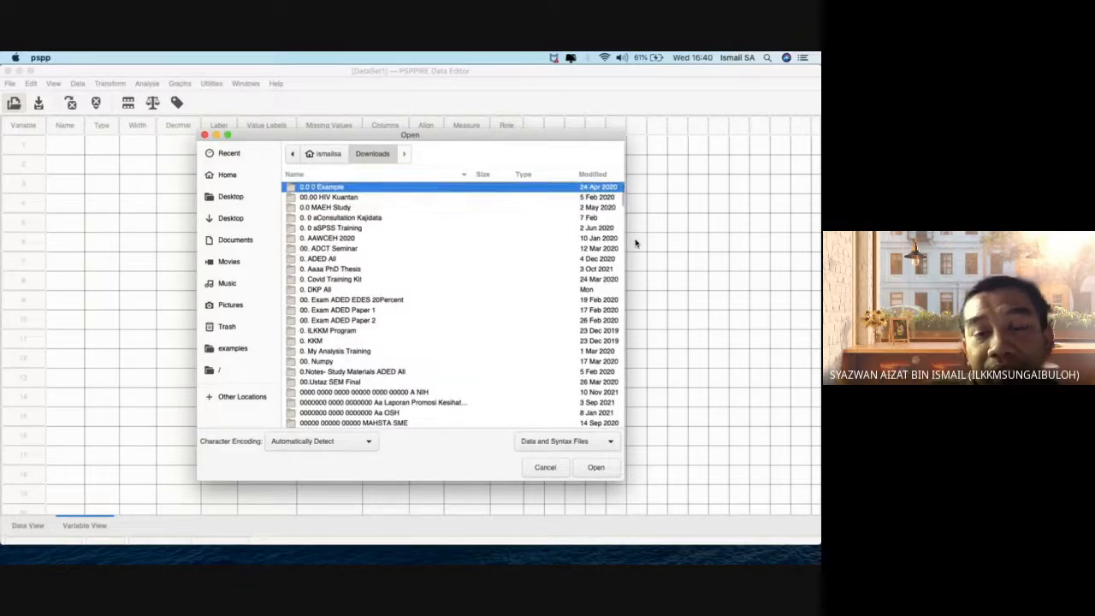
pyautogui.scroll(-20, 576, 240)
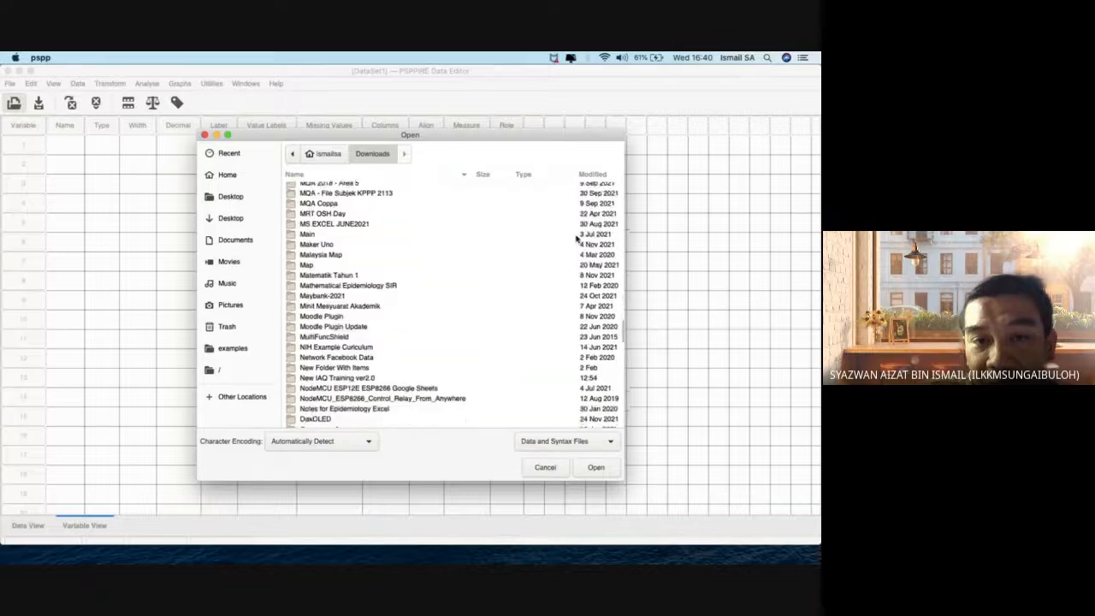
pyautogui.scroll(-10, 576, 240)
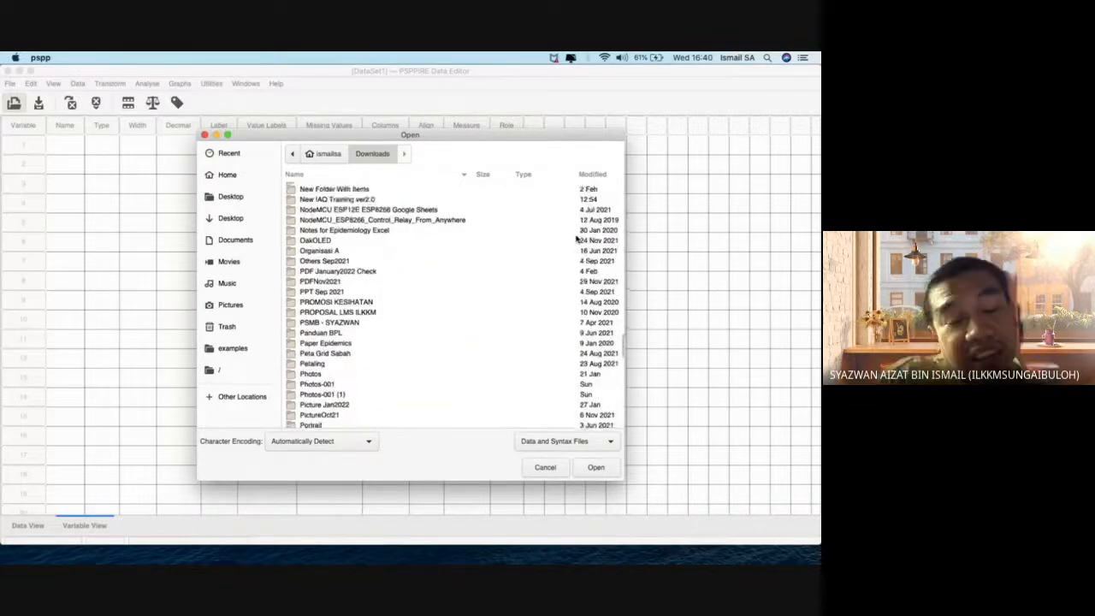
pyautogui.scroll(-20, 576, 240)
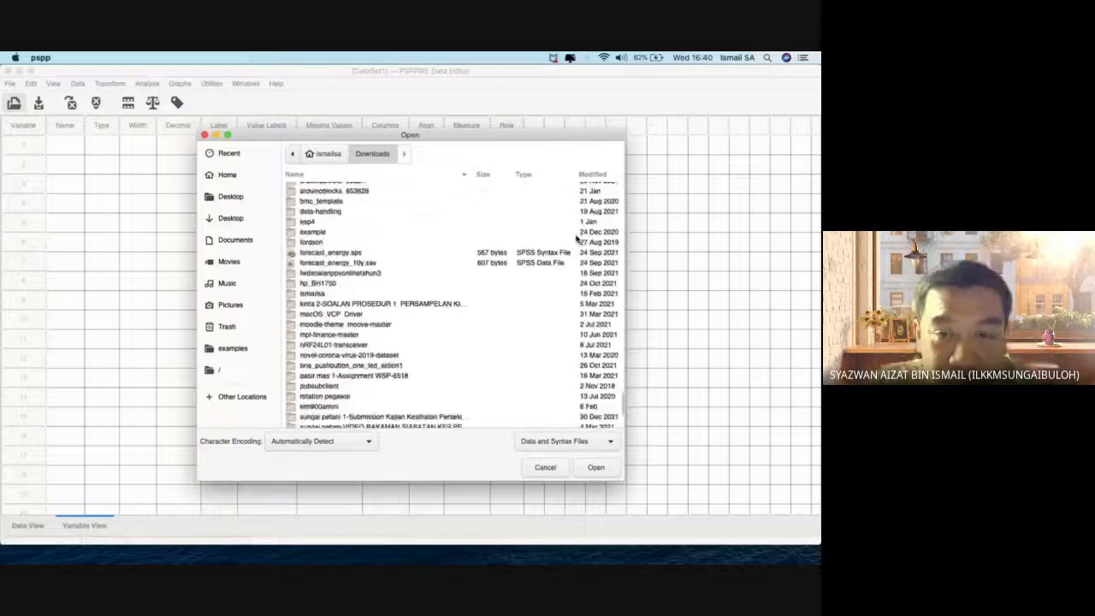
pyautogui.scroll(-5, 470, 317)
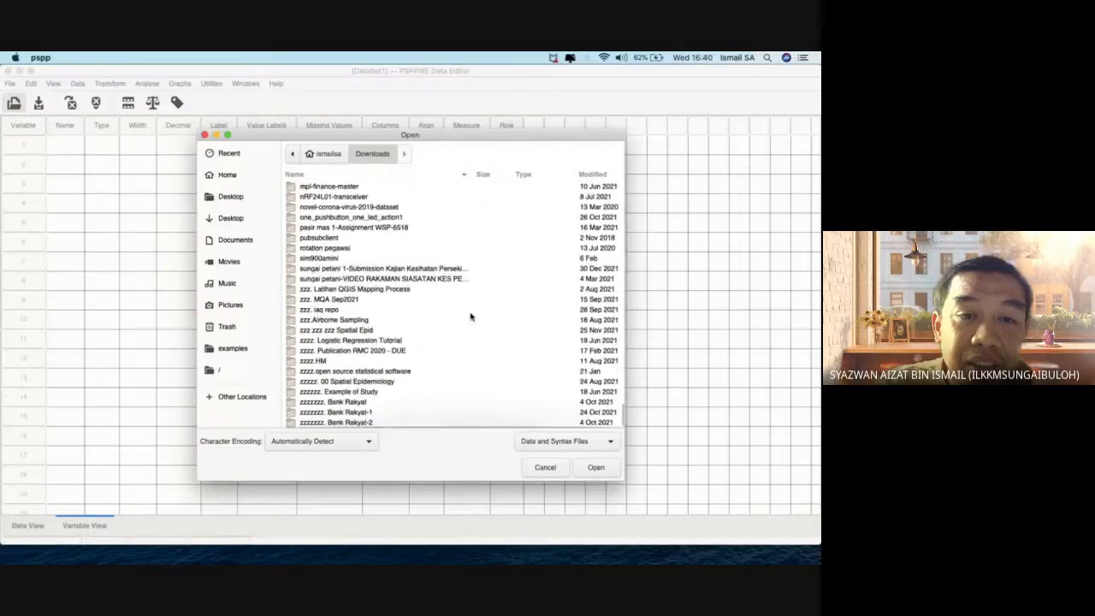
pyautogui.scroll(20, 470, 317)
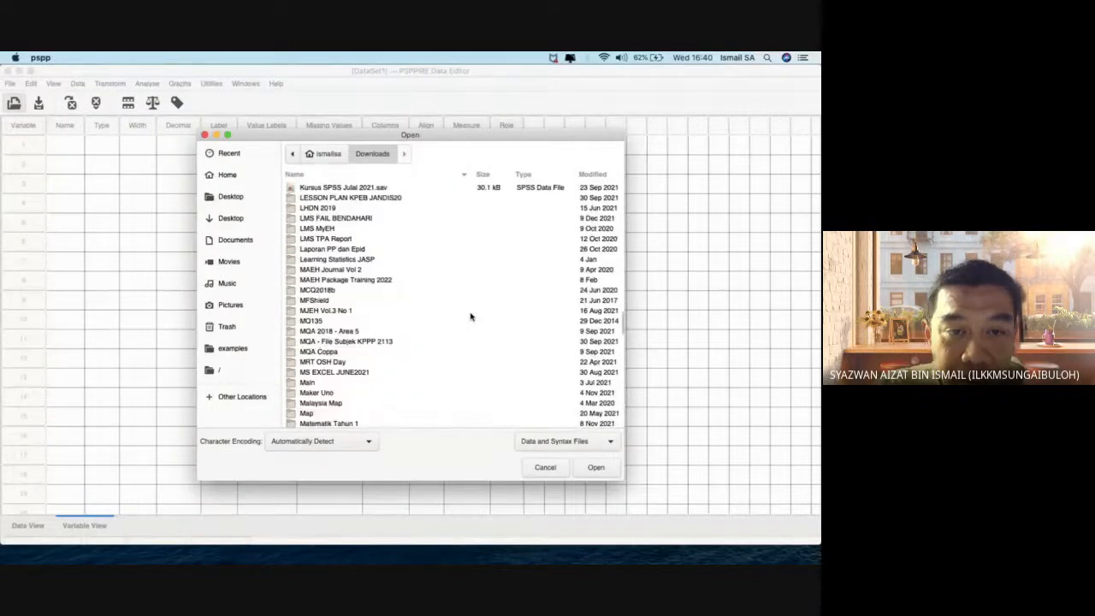
pyautogui.scroll(8, 469, 317)
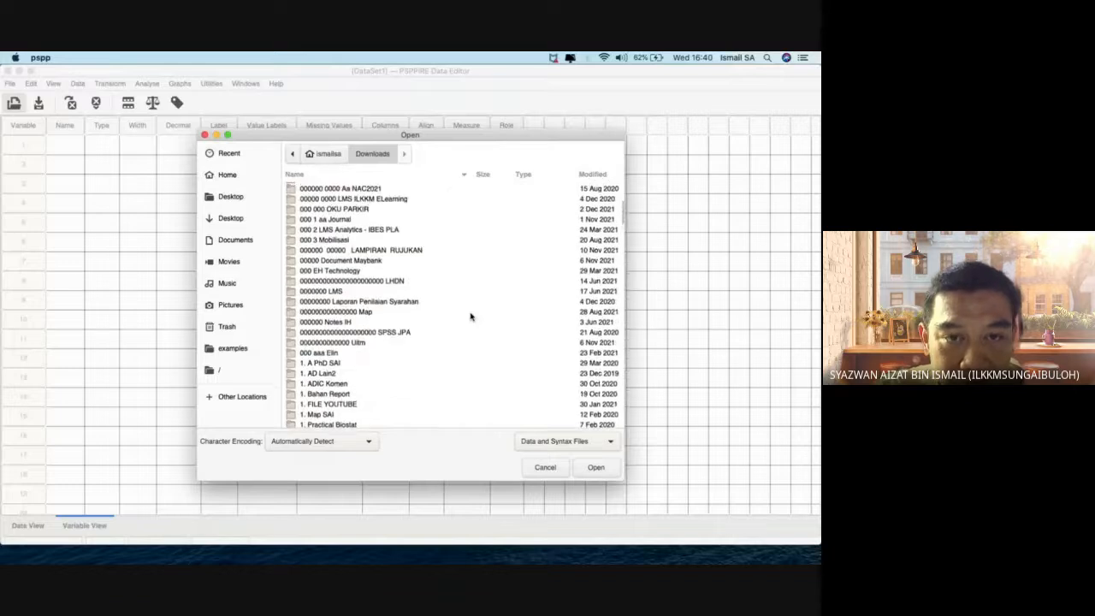
# - Search 'top' and open Topic 8_9 Hypothesis Test.sav
pyautogui.click(718, 99)
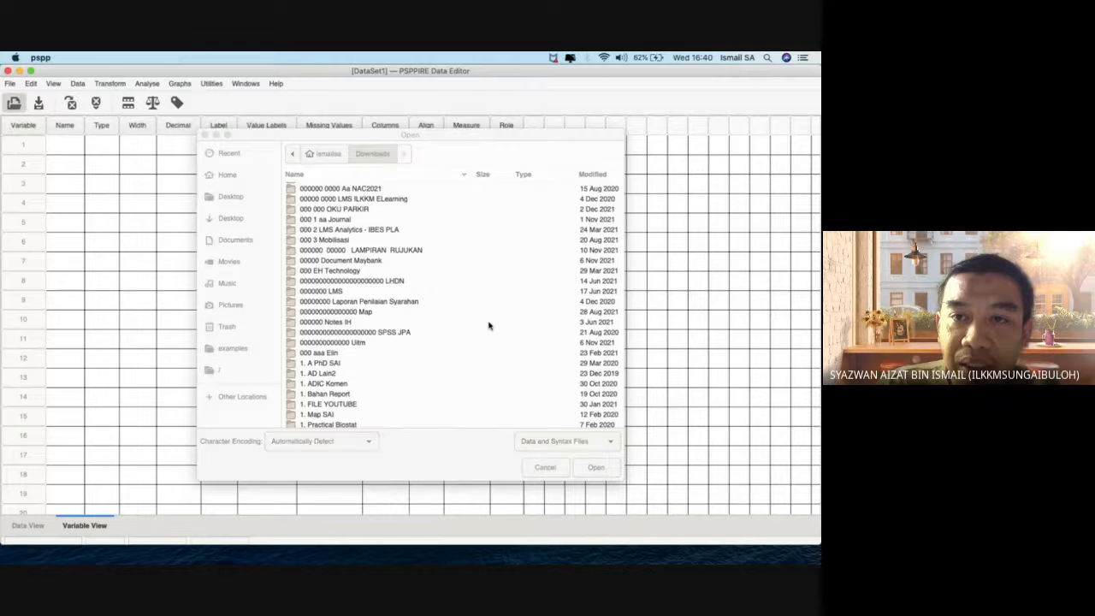
pyautogui.scroll(-3, 489, 325)
pyautogui.scroll(-10, 490, 325)
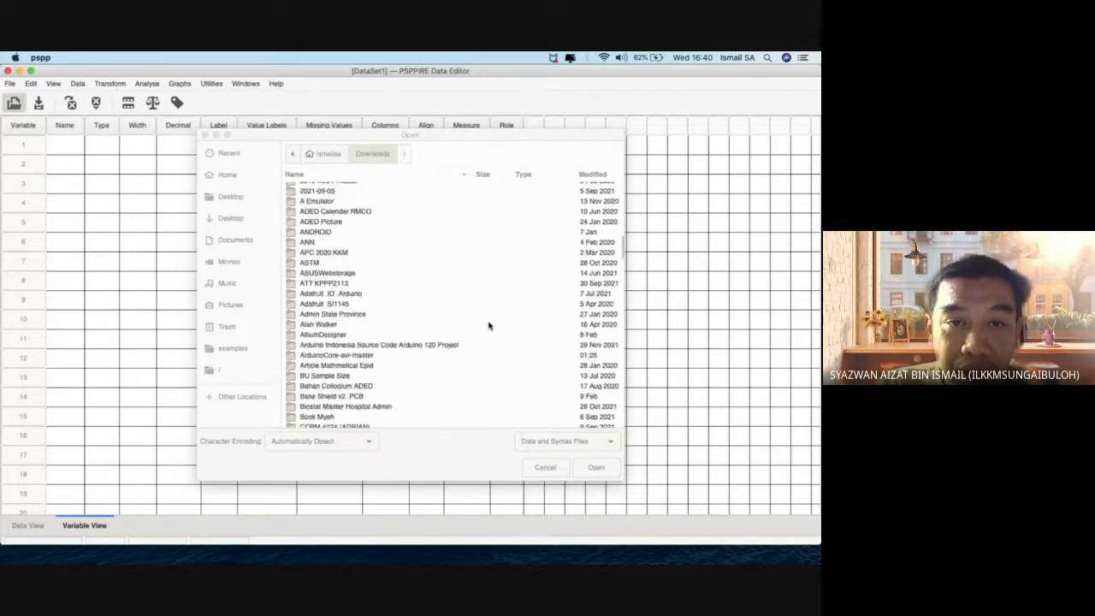
pyautogui.scroll(-3, 489, 325)
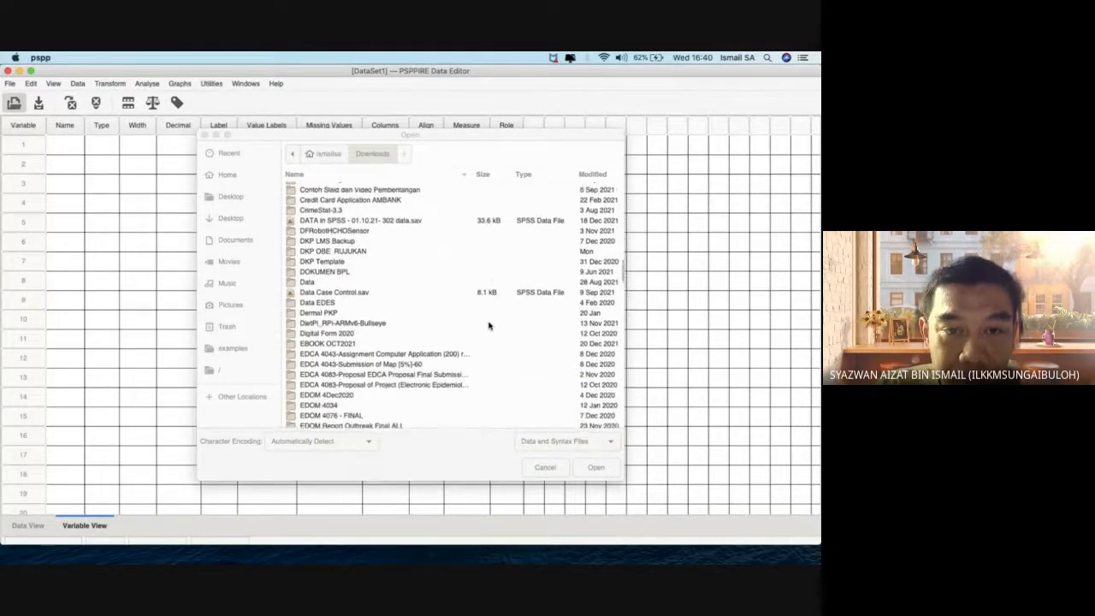
pyautogui.scroll(-1, 489, 325)
pyautogui.hotkey('ctrl', 'Up')
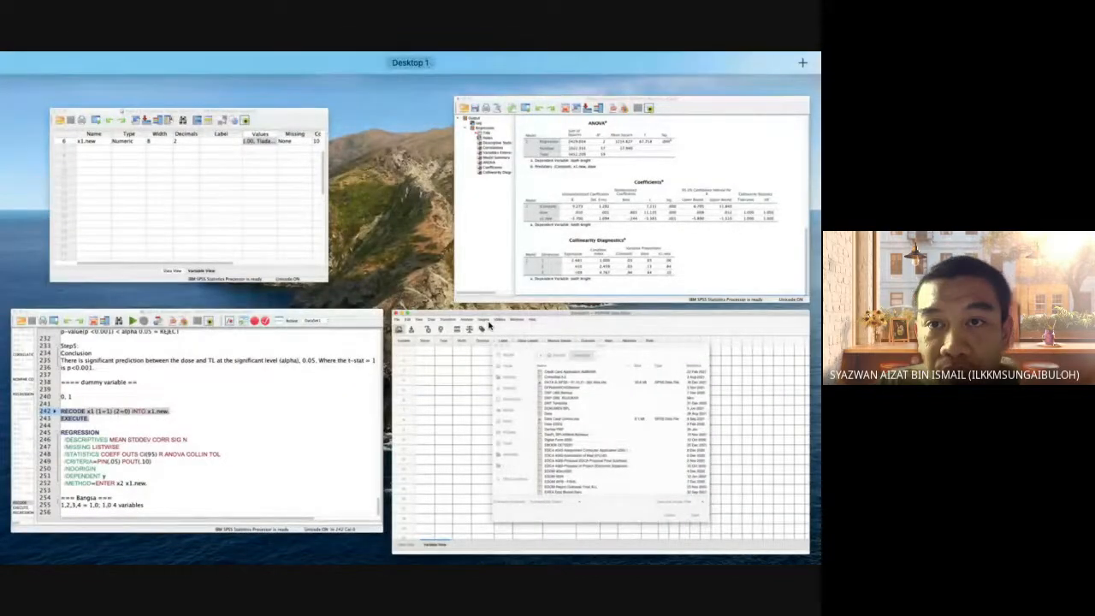
pyautogui.click(490, 327)
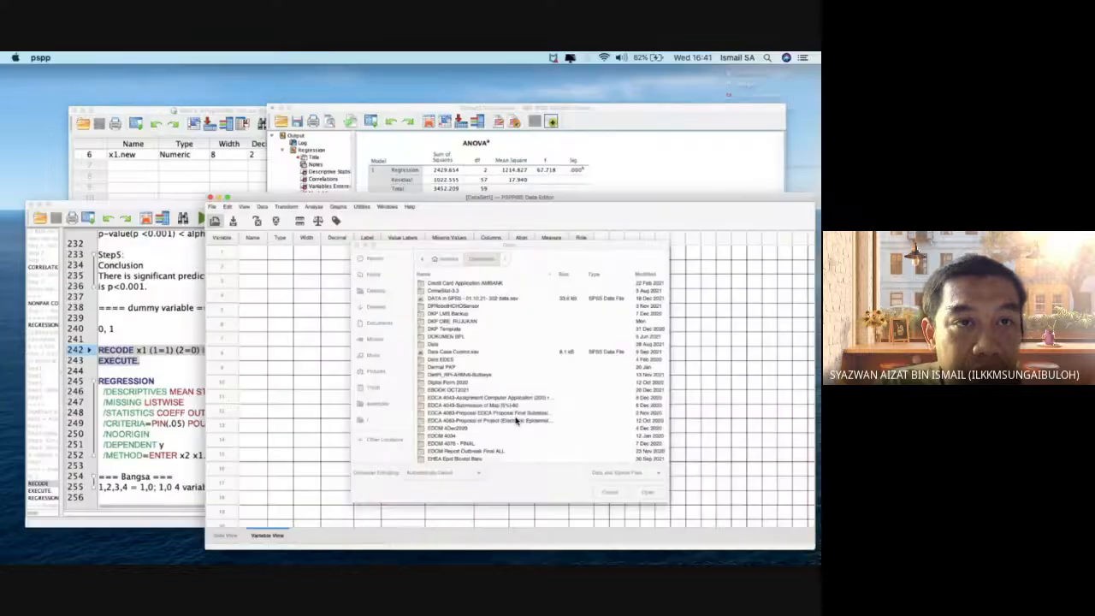
pyautogui.write('top')
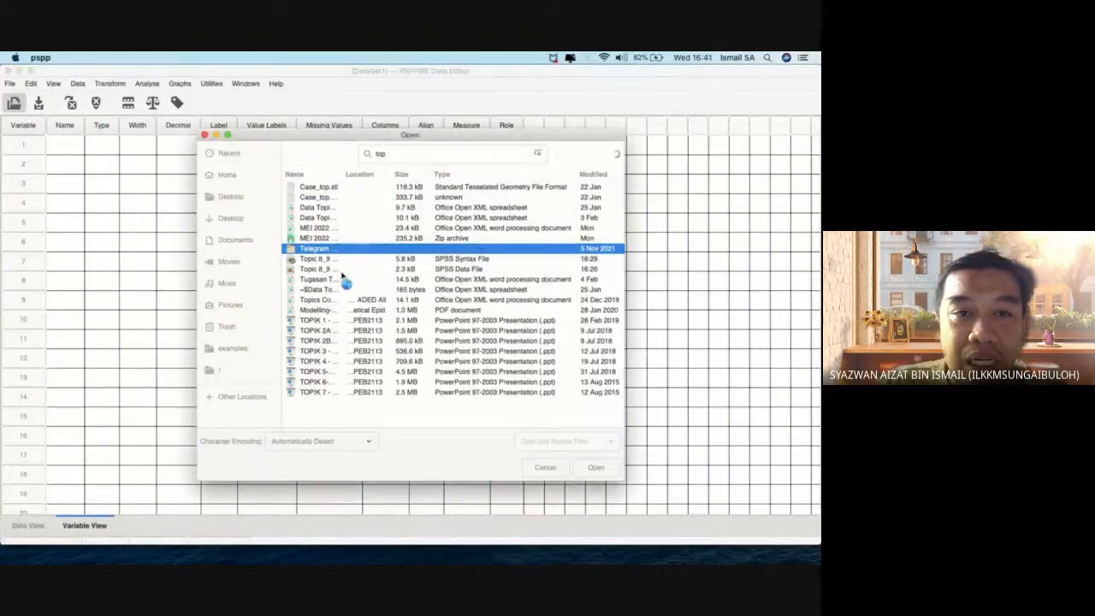
pyautogui.click(332, 270)
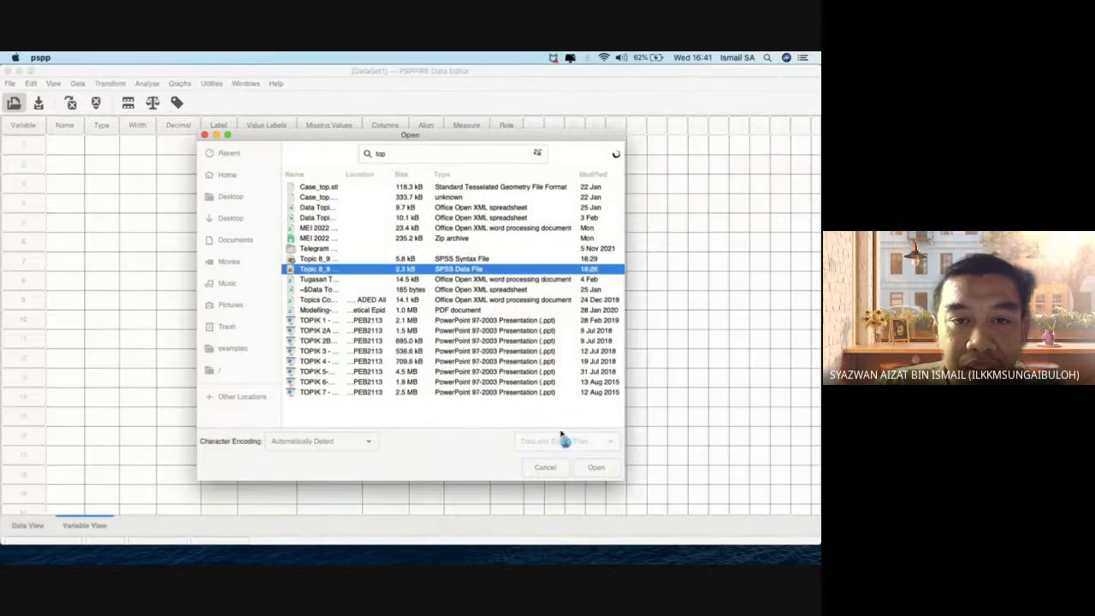
pyautogui.click(595, 468)
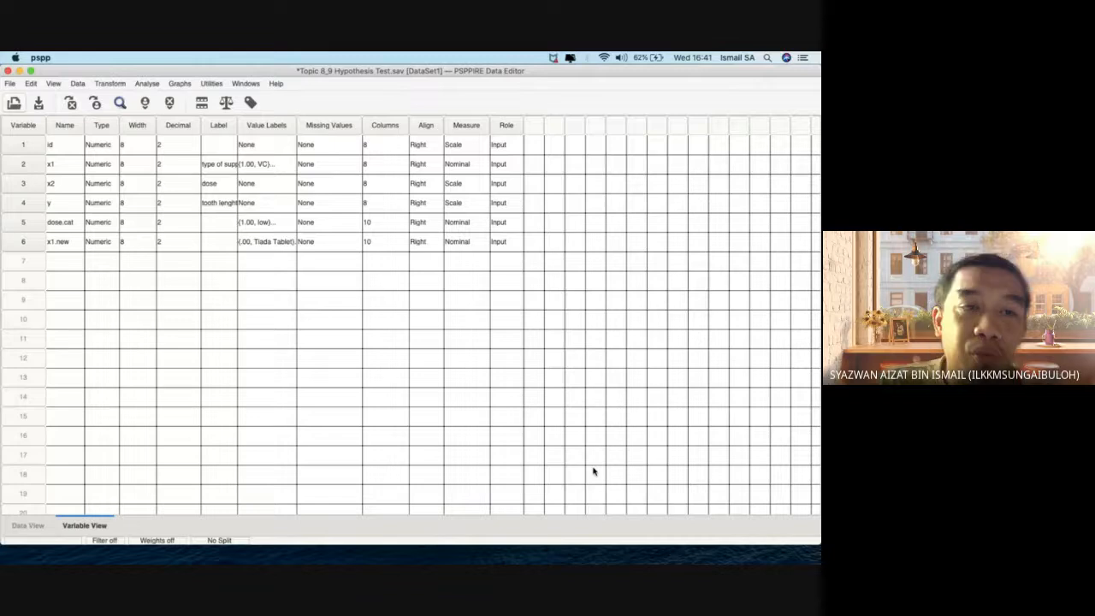
# - Open the Topic 8_9 Hypothesis.sps syntax file by searching 'topic'
pyautogui.click(10, 84)
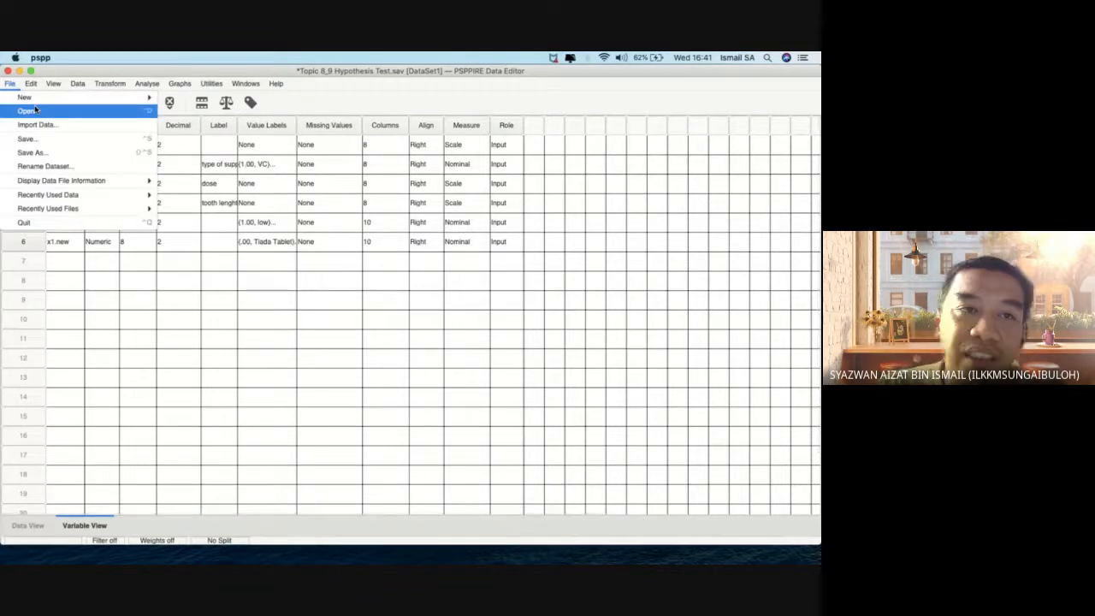
pyautogui.click(122, 111)
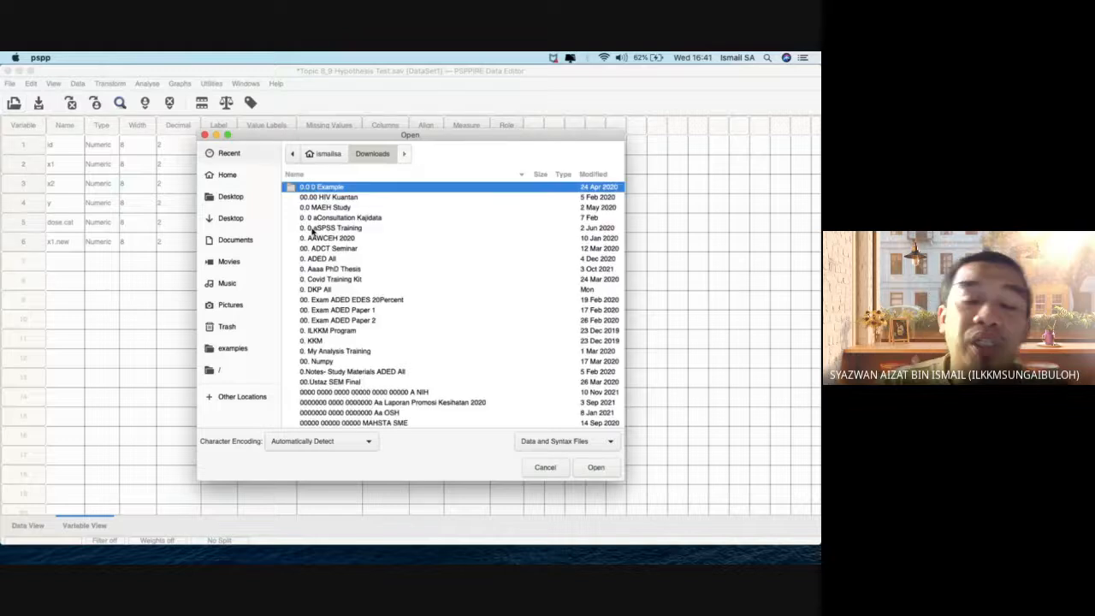
pyautogui.write('topic')
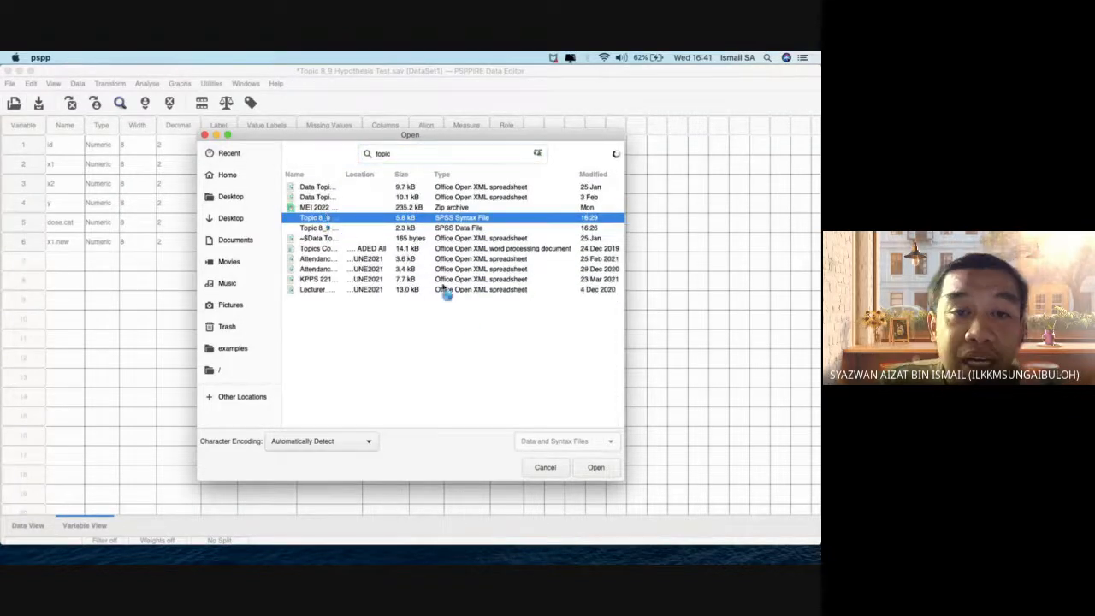
pyautogui.click(597, 470)
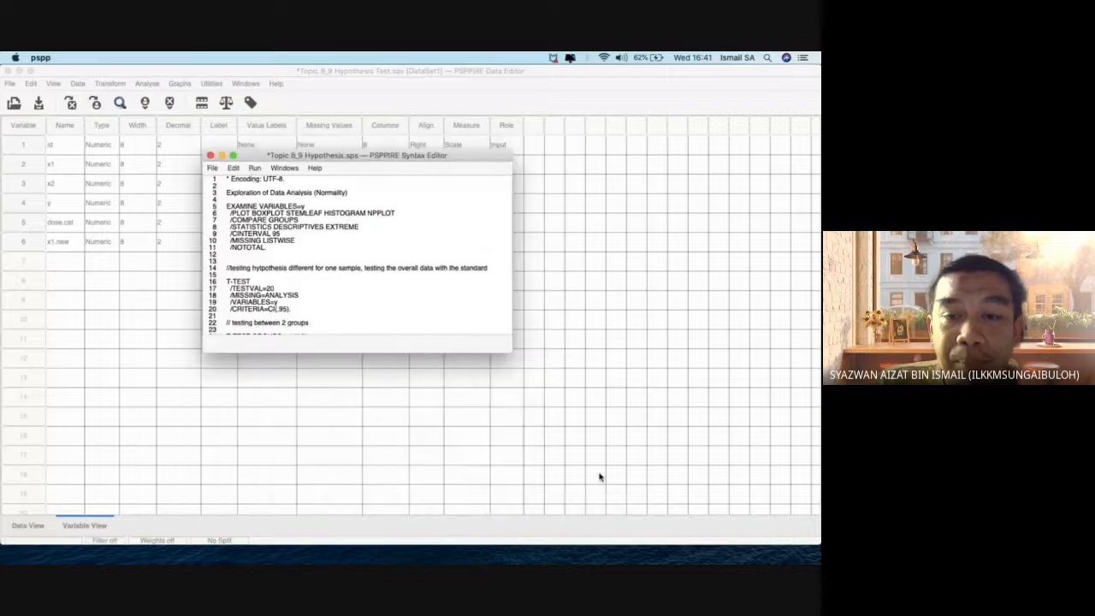
# - Move and enlarge the syntax editor, then scroll to the REGRESSION command at line 168
pyautogui.moveTo(467, 154); pyautogui.dragTo(584, 114)
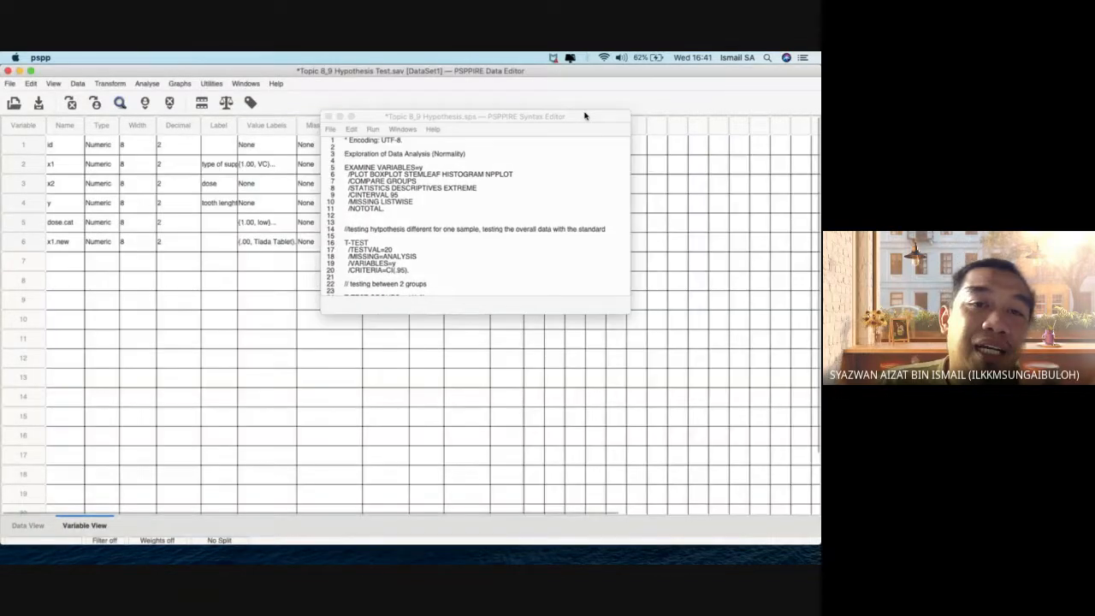
pyautogui.click(625, 310)
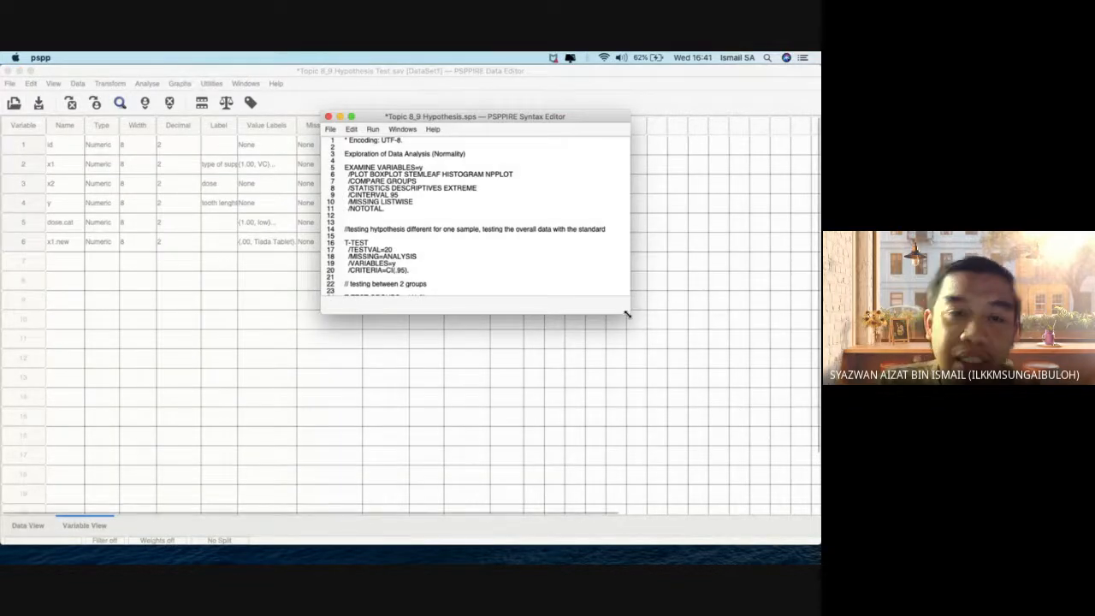
pyautogui.moveTo(628, 313); pyautogui.dragTo(672, 389)
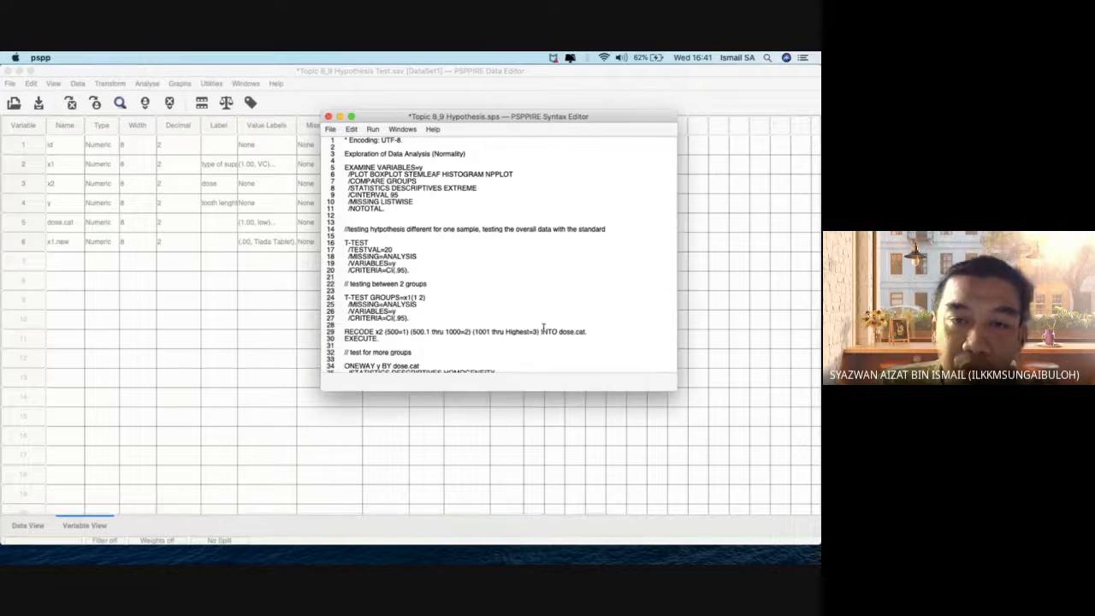
pyautogui.scroll(-5, 544, 327)
pyautogui.scroll(-20, 543, 328)
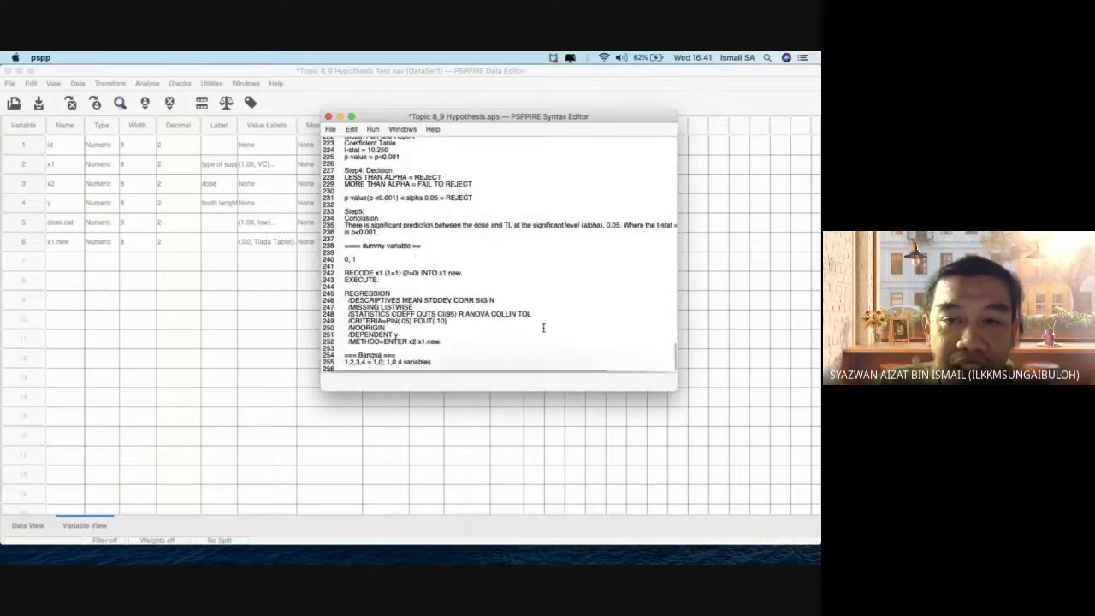
pyautogui.scroll(3, 475, 250)
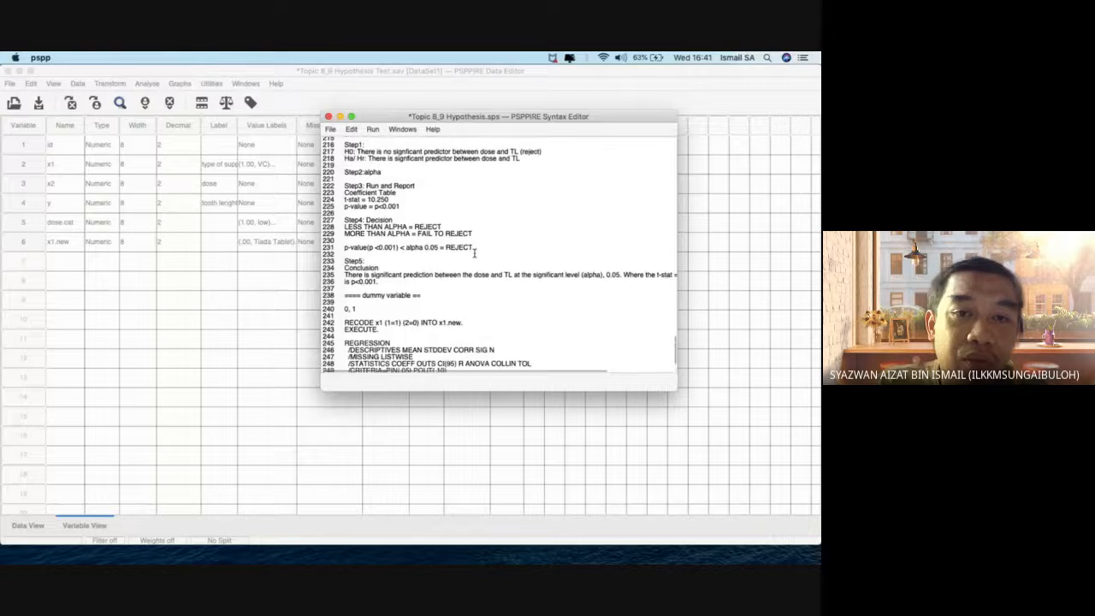
pyautogui.scroll(8, 475, 251)
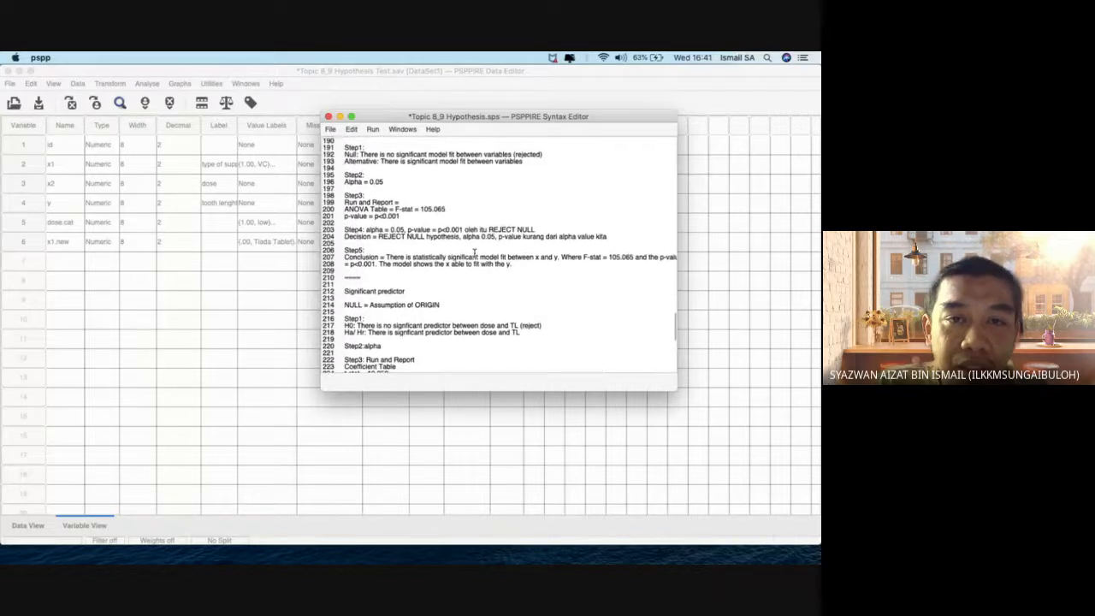
pyautogui.scroll(6, 474, 253)
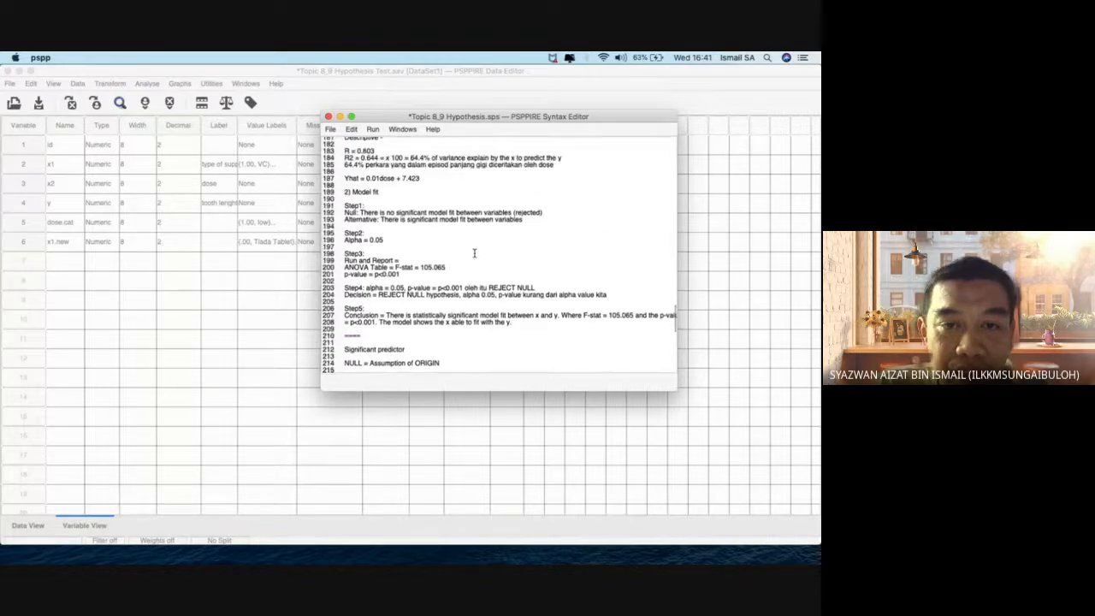
pyautogui.scroll(2, 473, 254)
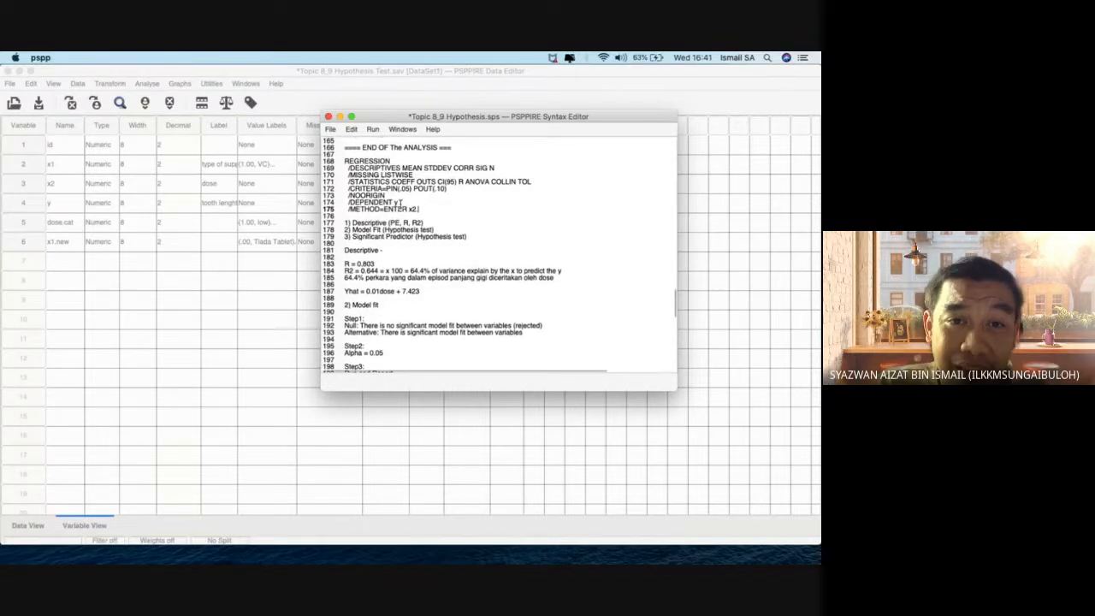
# - Select lines 168–175 of the REGRESSION syntax and run only that selection
pyautogui.moveTo(419, 209); pyautogui.dragTo(341, 162)
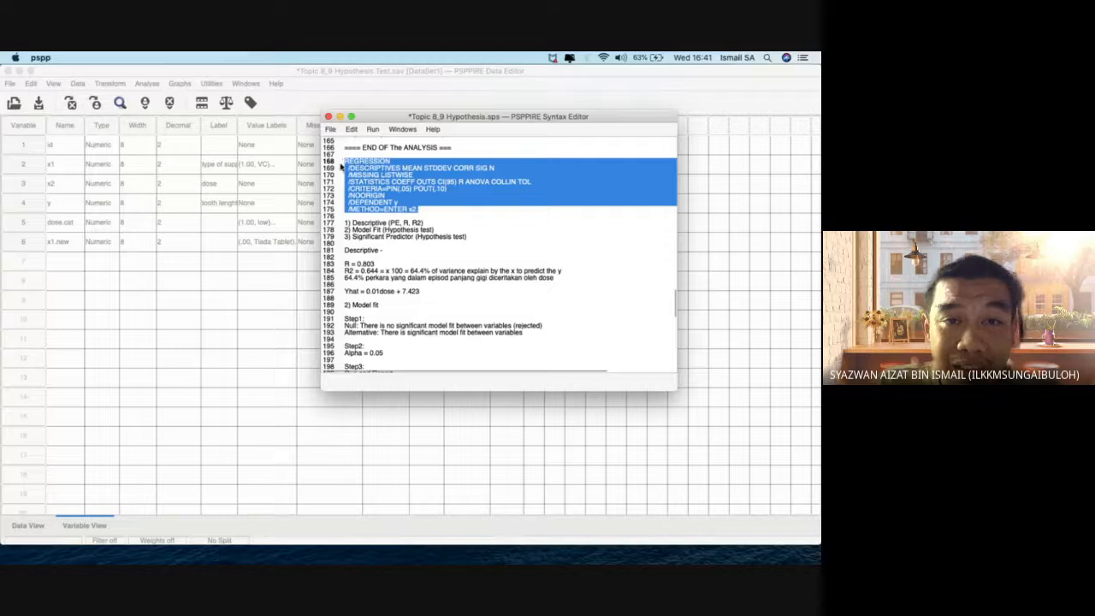
pyautogui.click(376, 130)
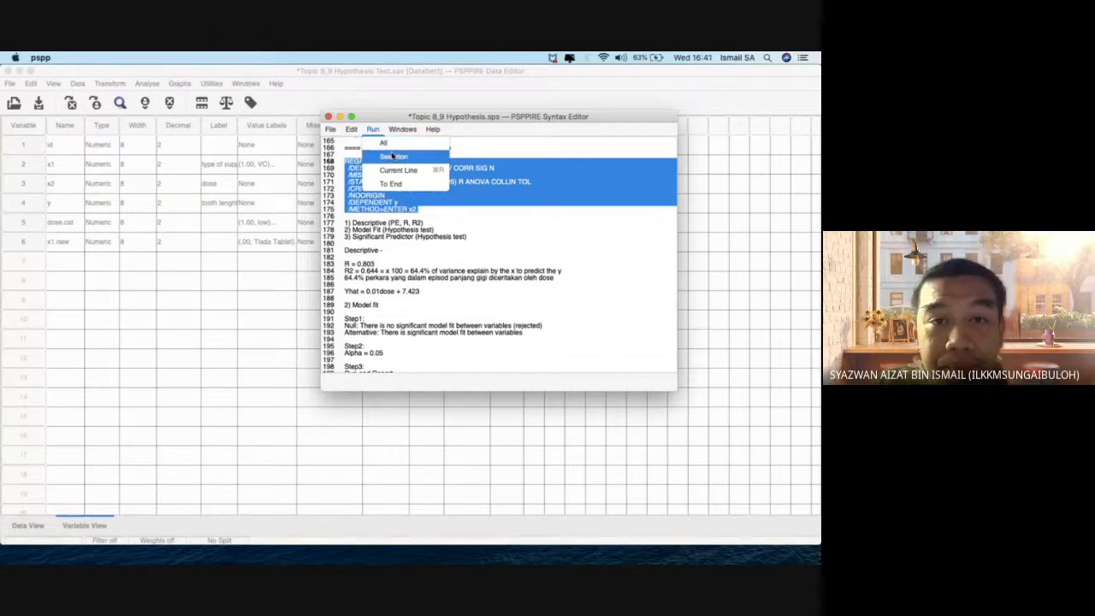
pyautogui.click(392, 154)
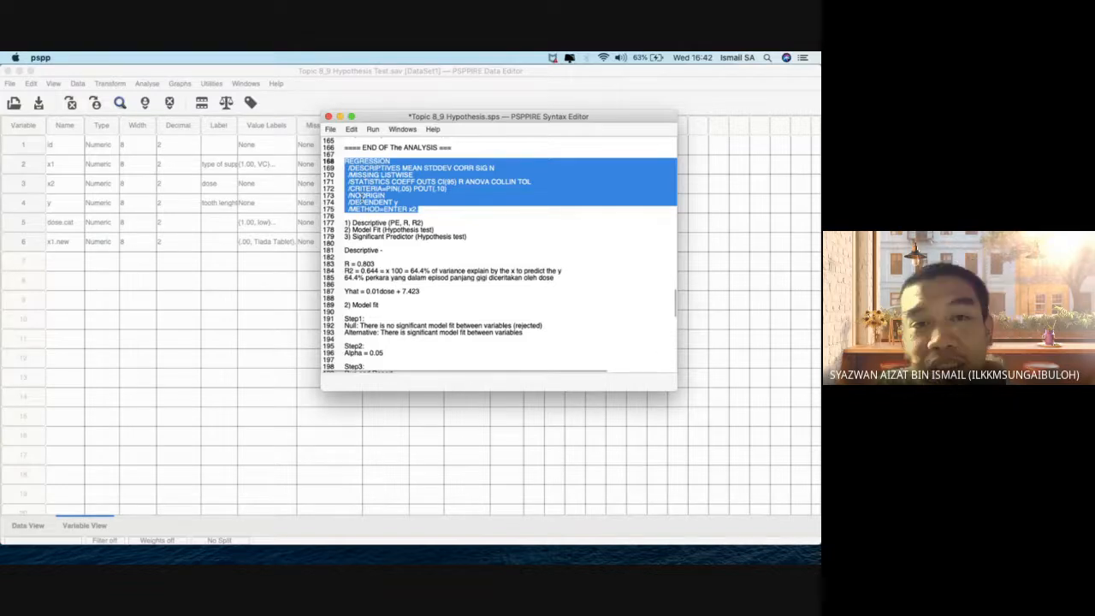
pyautogui.rightClick(375, 203)
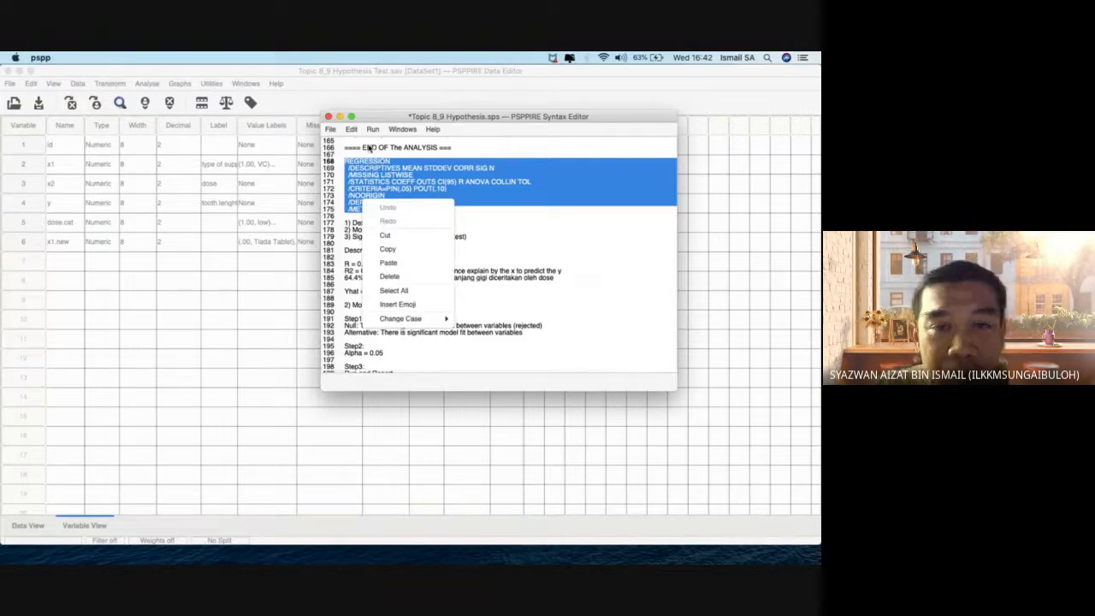
pyautogui.click(371, 135)
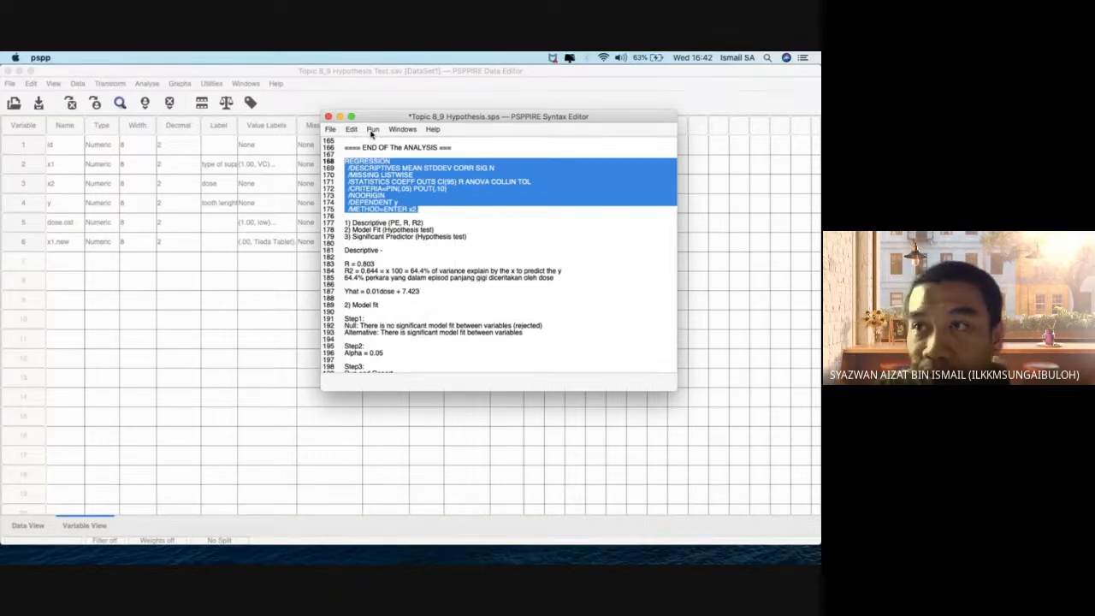
pyautogui.click(371, 129)
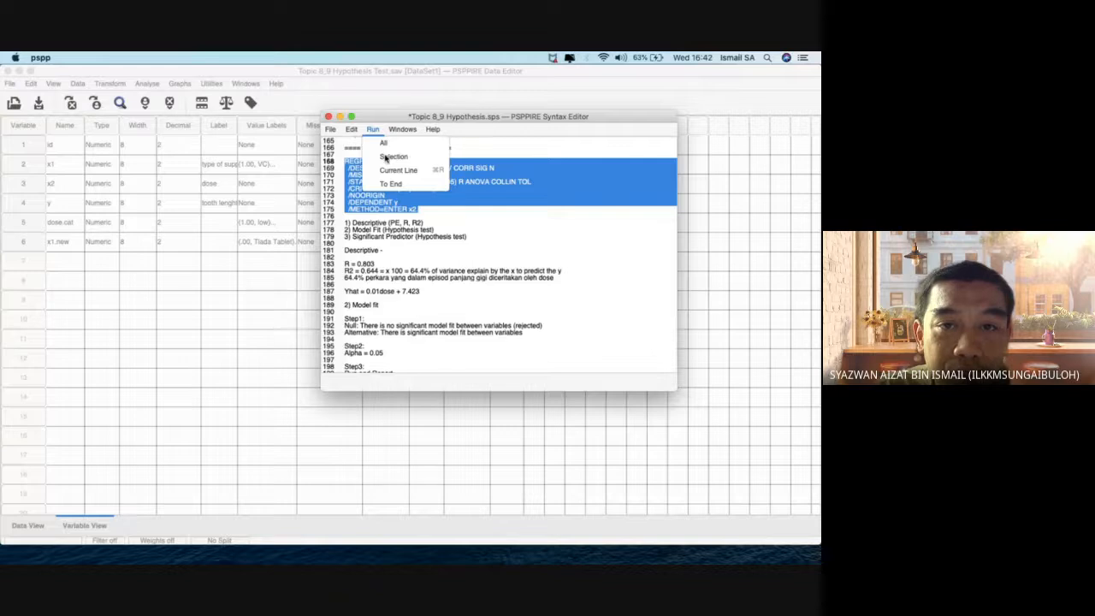
# - Run the selected REGRESSION syntax and bring the narrowed Data Editor forward
pyautogui.click(392, 157)
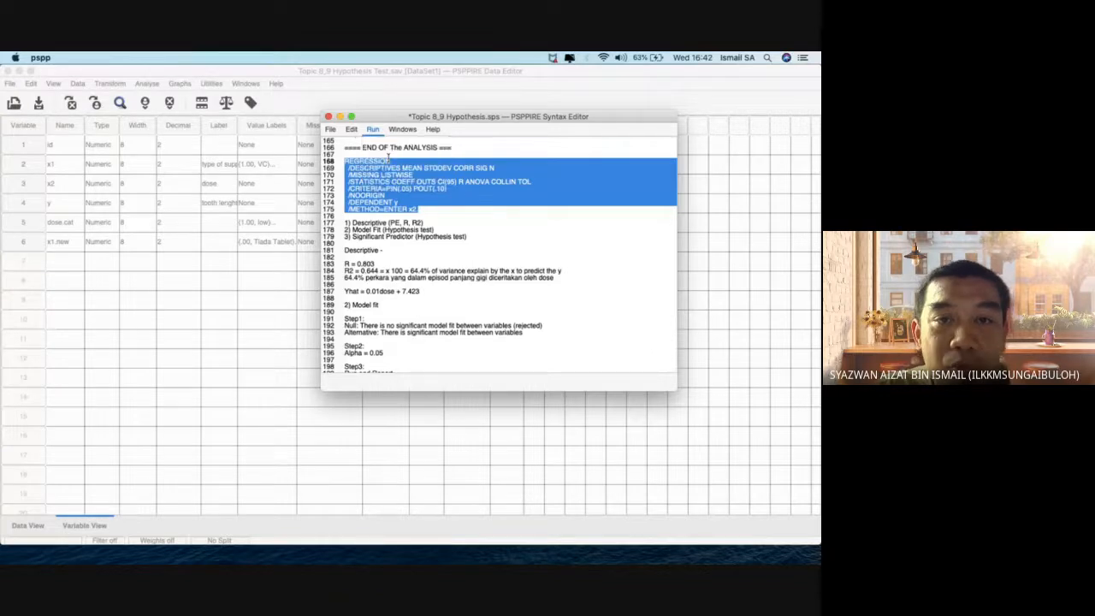
pyautogui.click(190, 242)
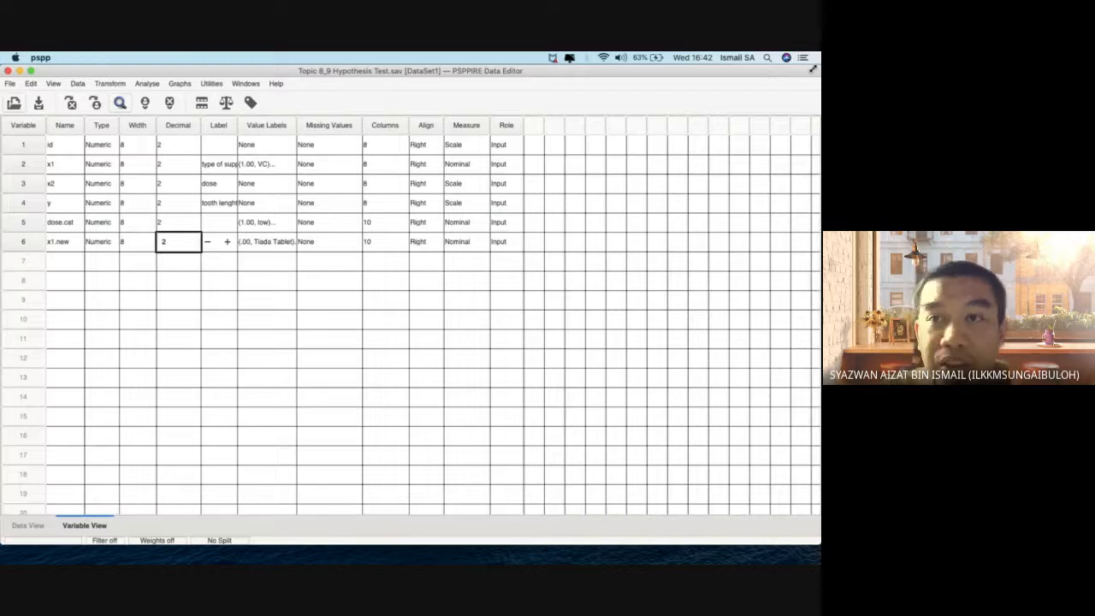
pyautogui.moveTo(769, 84); pyautogui.dragTo(745, 84)
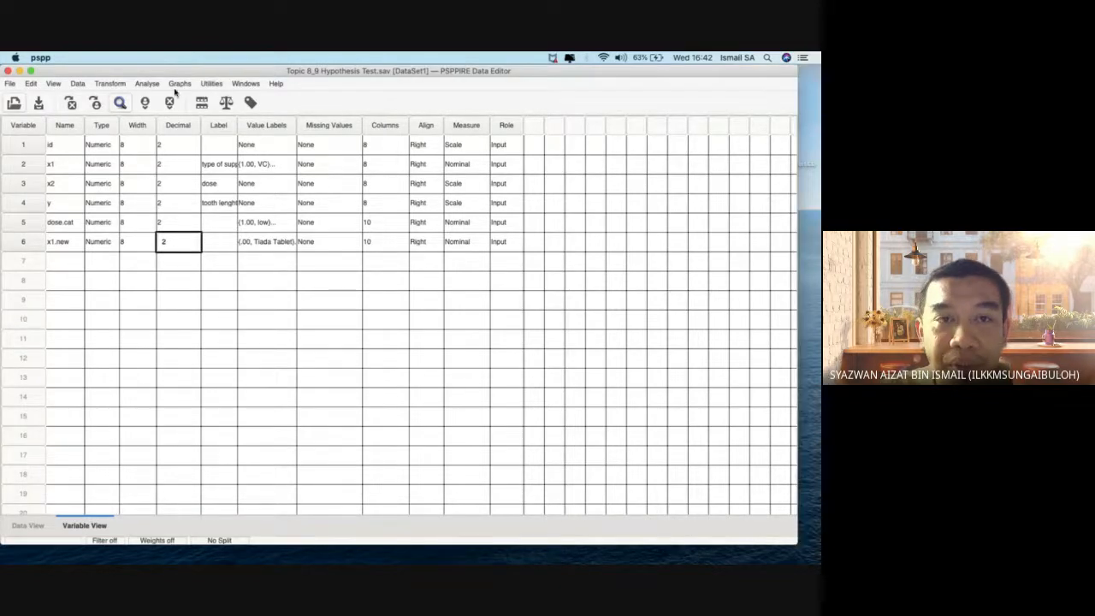
# - Run a linear regression of tooth lenght (y) on dose (x2) with confidence intervals
pyautogui.click(147, 84)
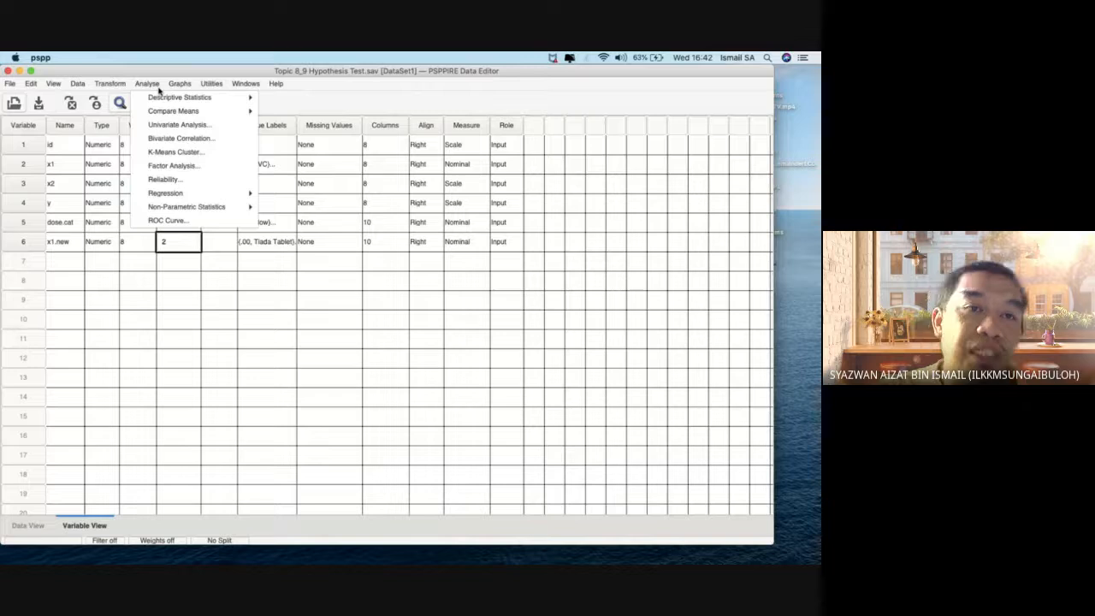
pyautogui.moveTo(235, 194)
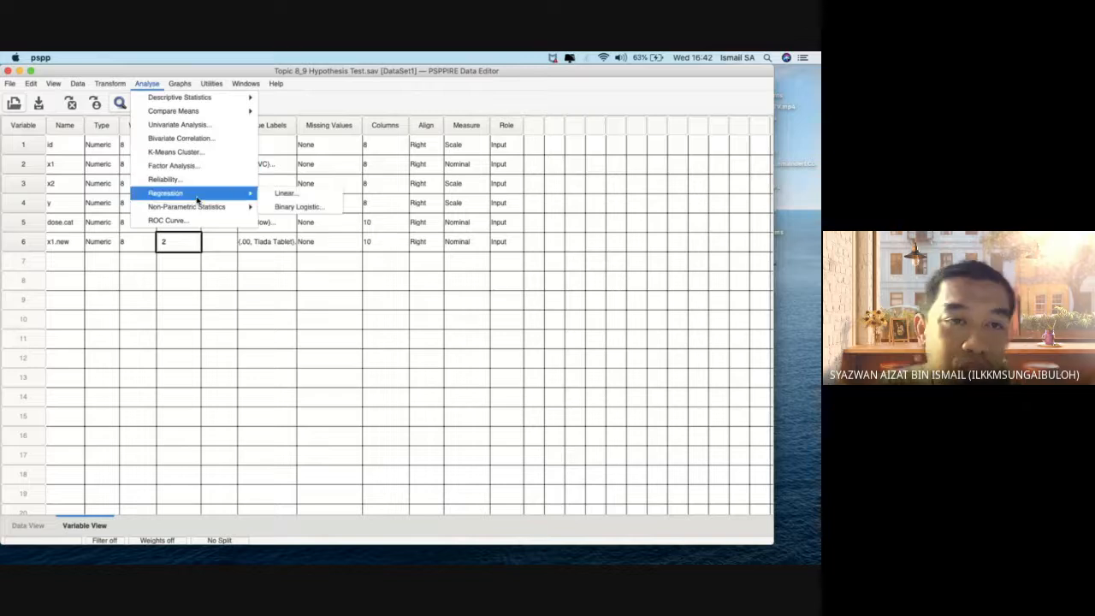
pyautogui.click(285, 195)
pyautogui.click(328, 288)
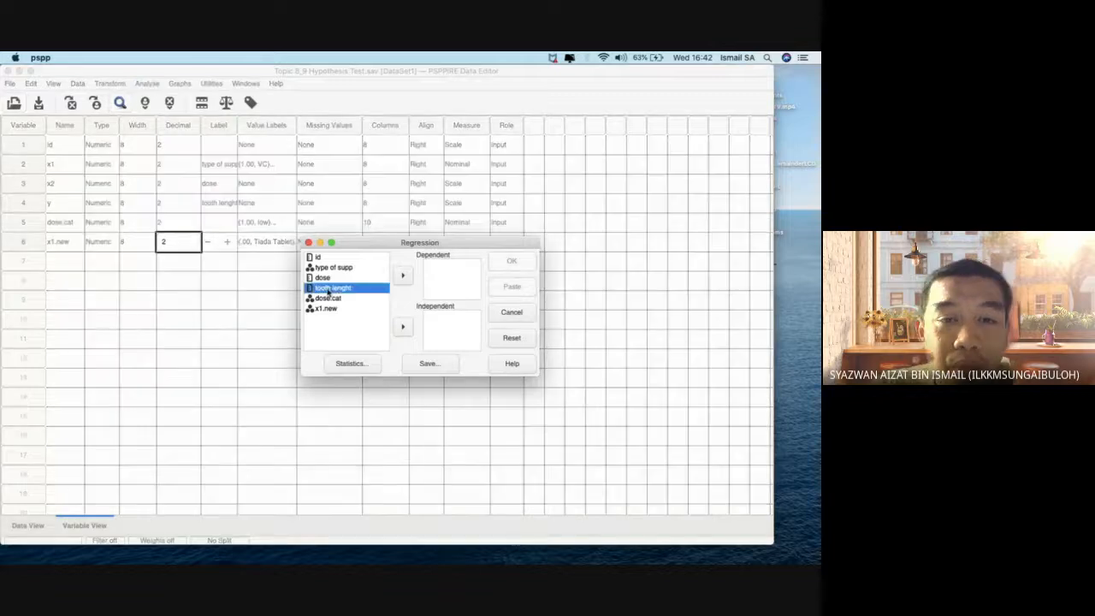
pyautogui.click(401, 277)
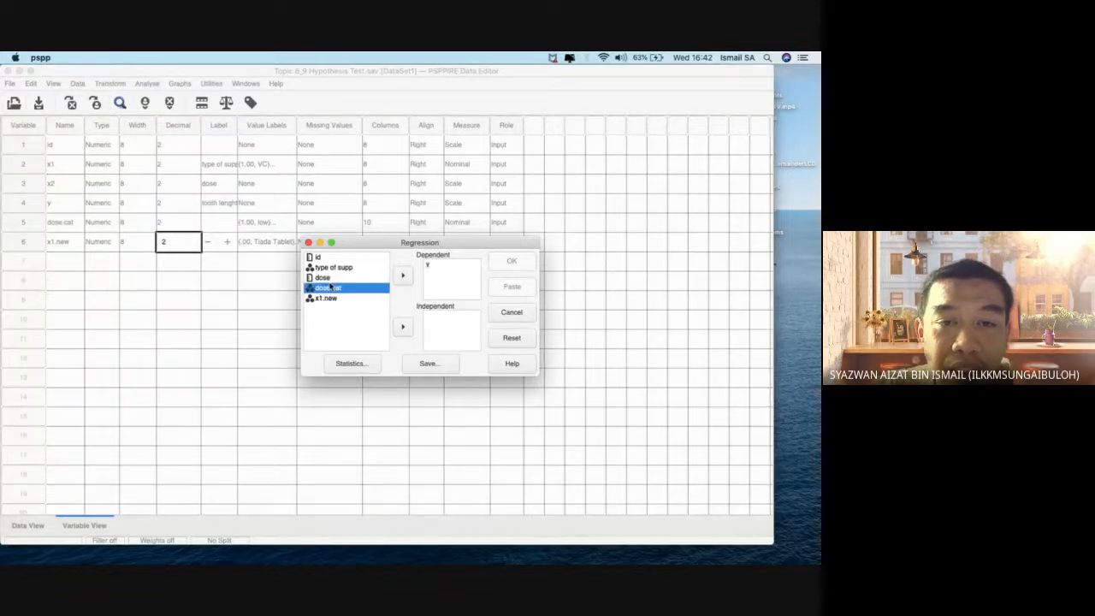
pyautogui.click(329, 281)
pyautogui.click(403, 326)
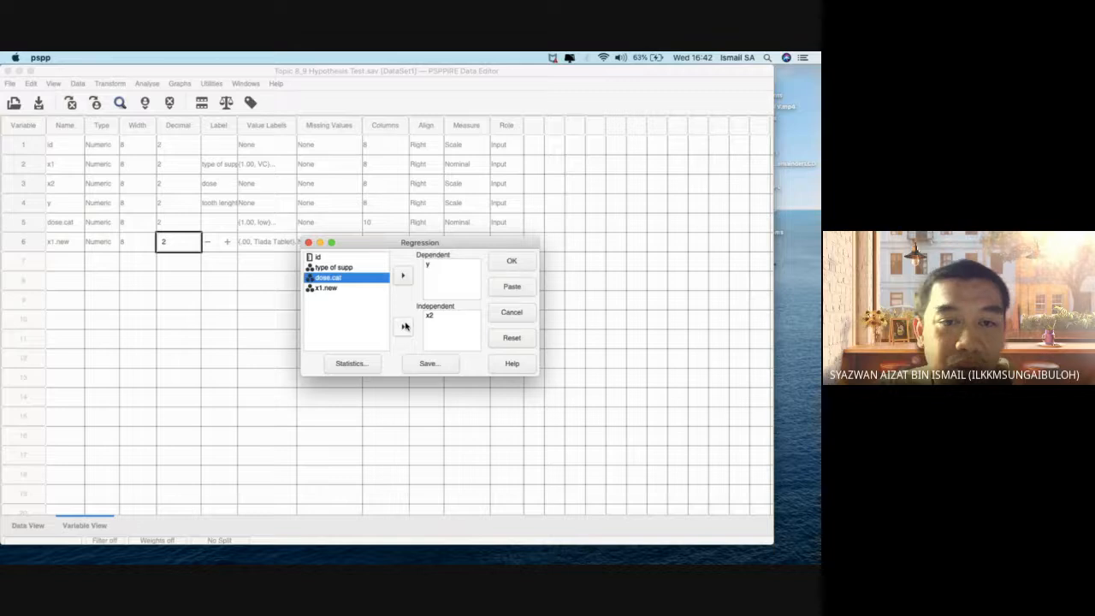
pyautogui.click(354, 364)
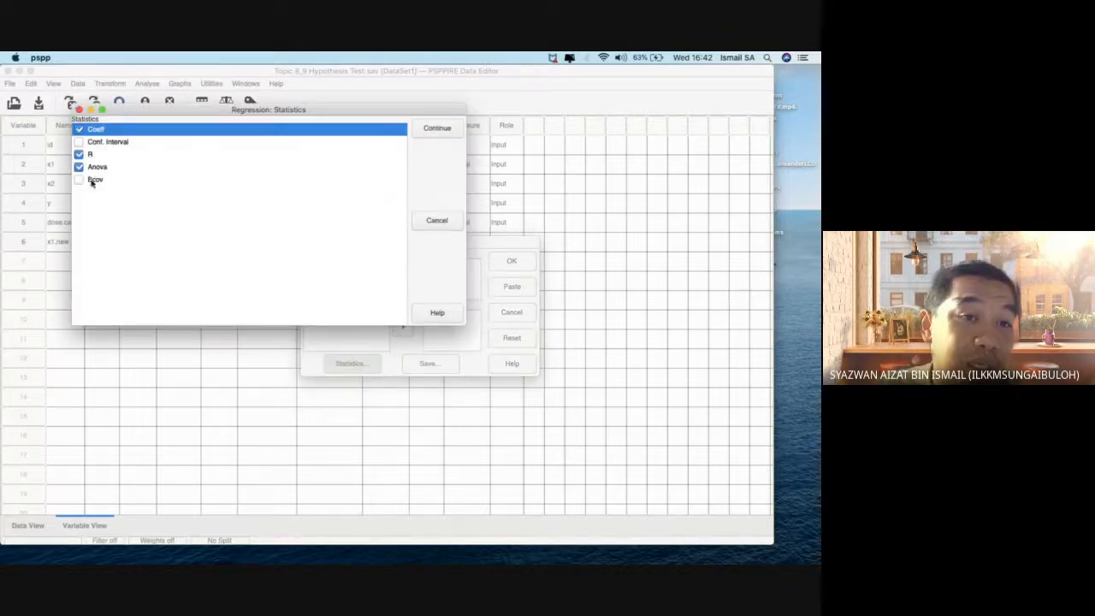
pyautogui.click(82, 145)
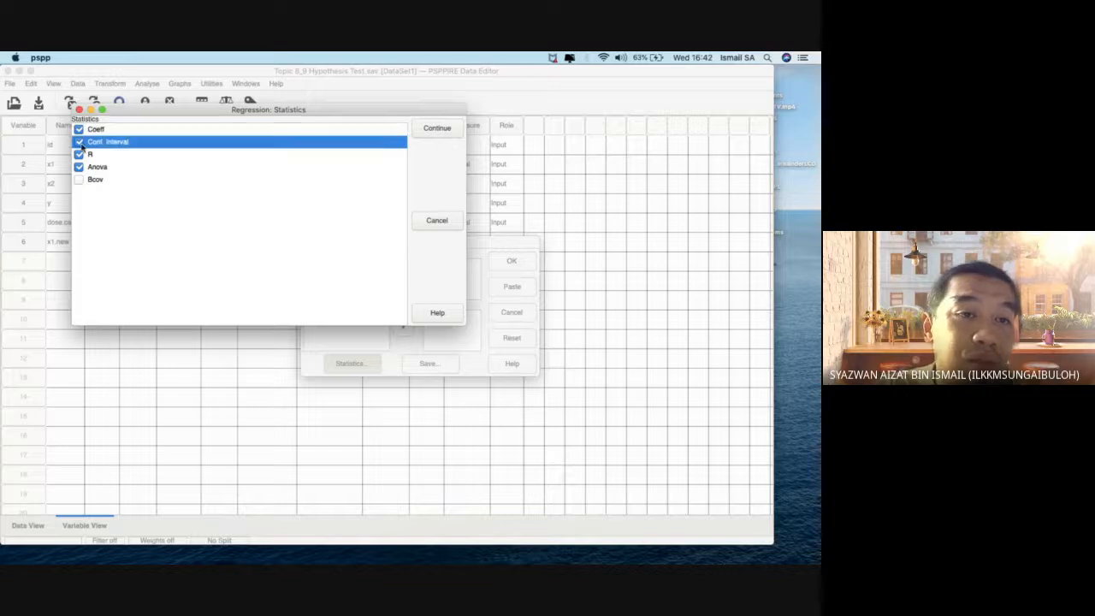
pyautogui.click(440, 131)
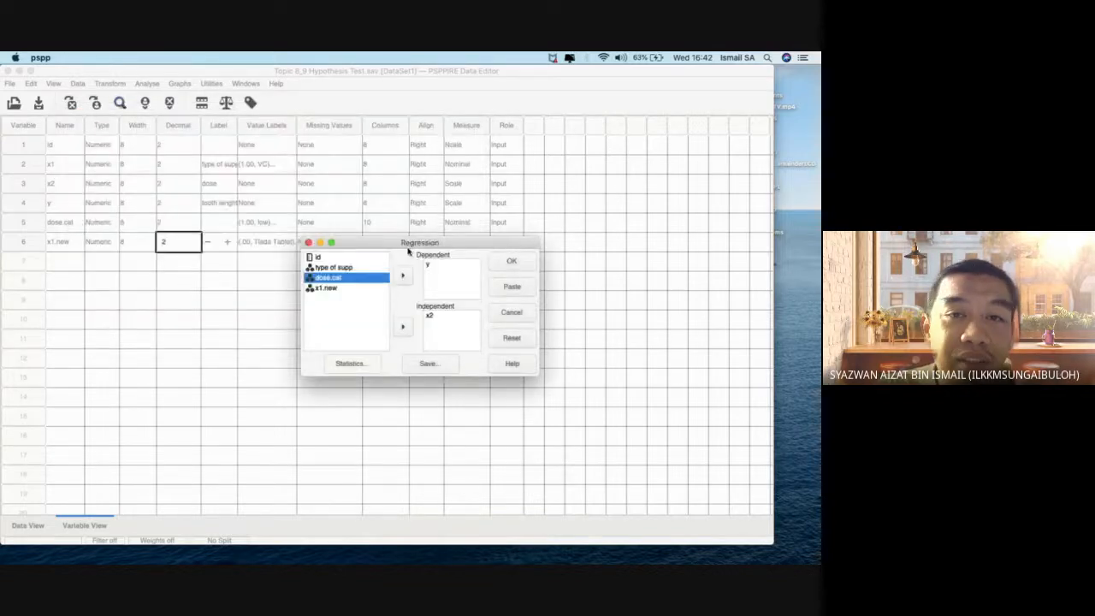
pyautogui.click(444, 370)
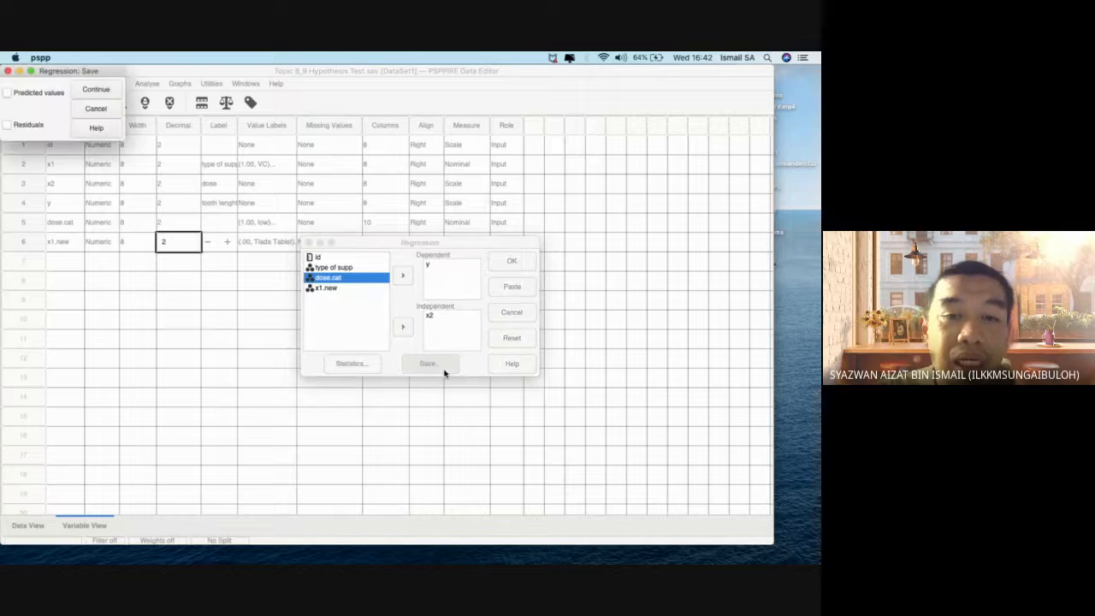
pyautogui.click(9, 71)
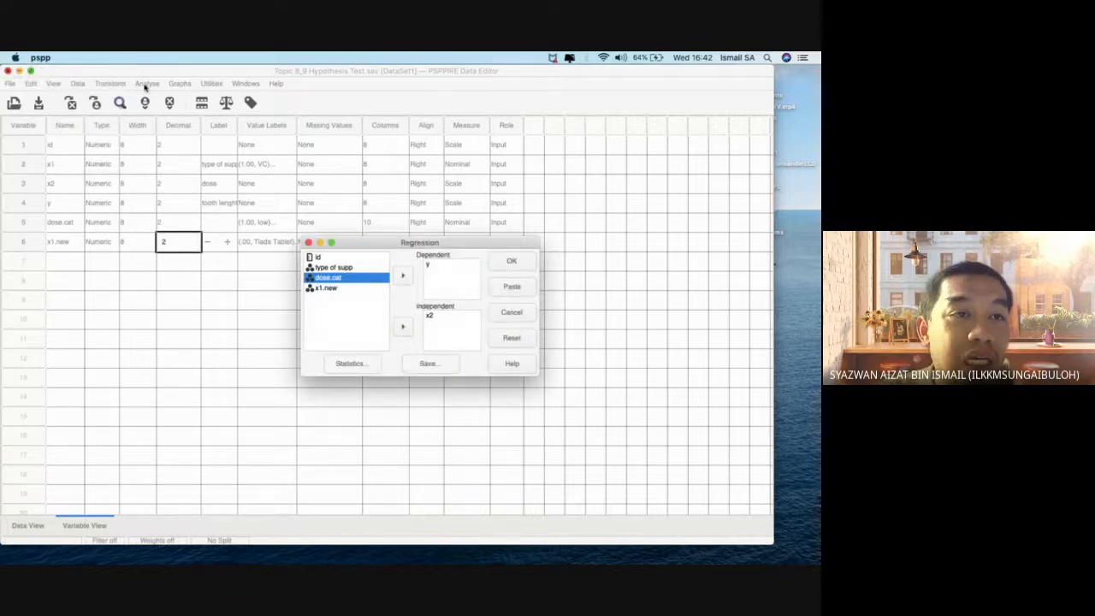
pyautogui.press('Return')
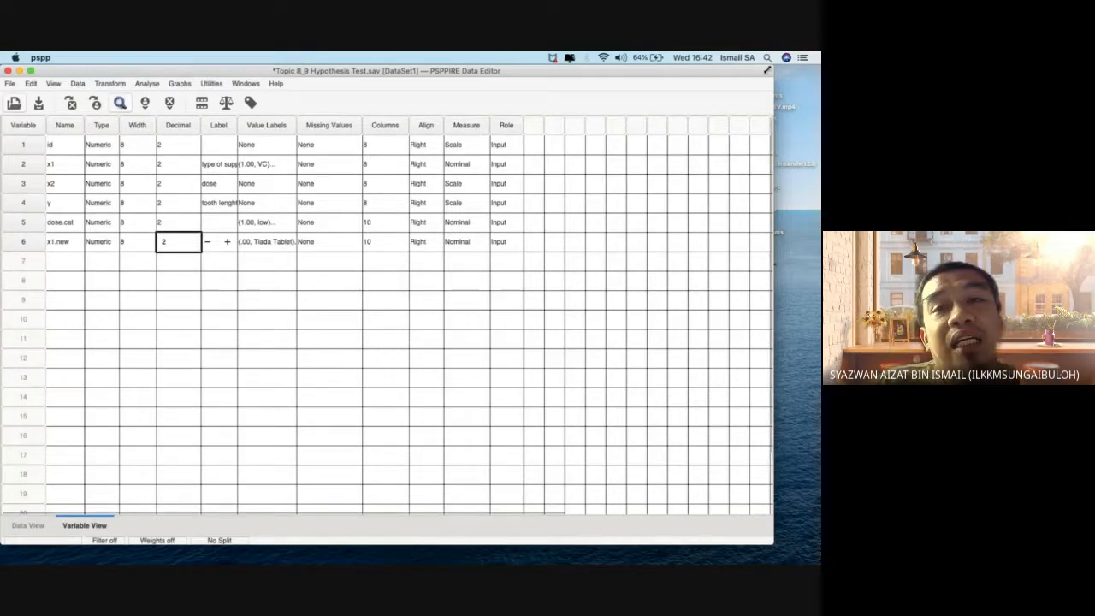
# - Review the PSPP output, expanding the three REGRESSION entries including two error messages
pyautogui.moveTo(723, 148); pyautogui.dragTo(557, 83)
pyautogui.click(748, 114)
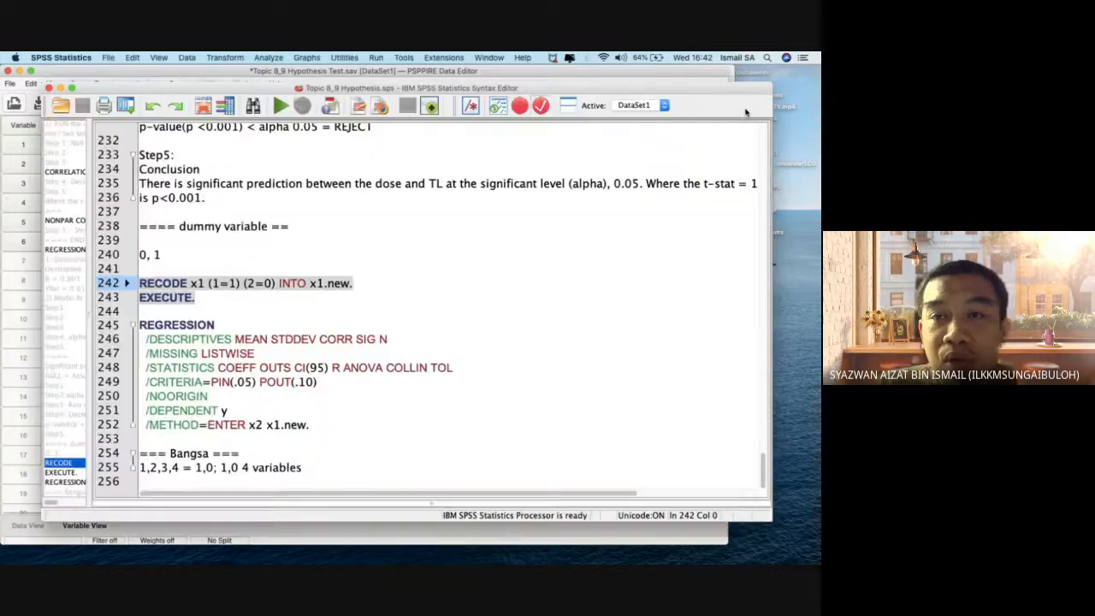
pyautogui.click(209, 74)
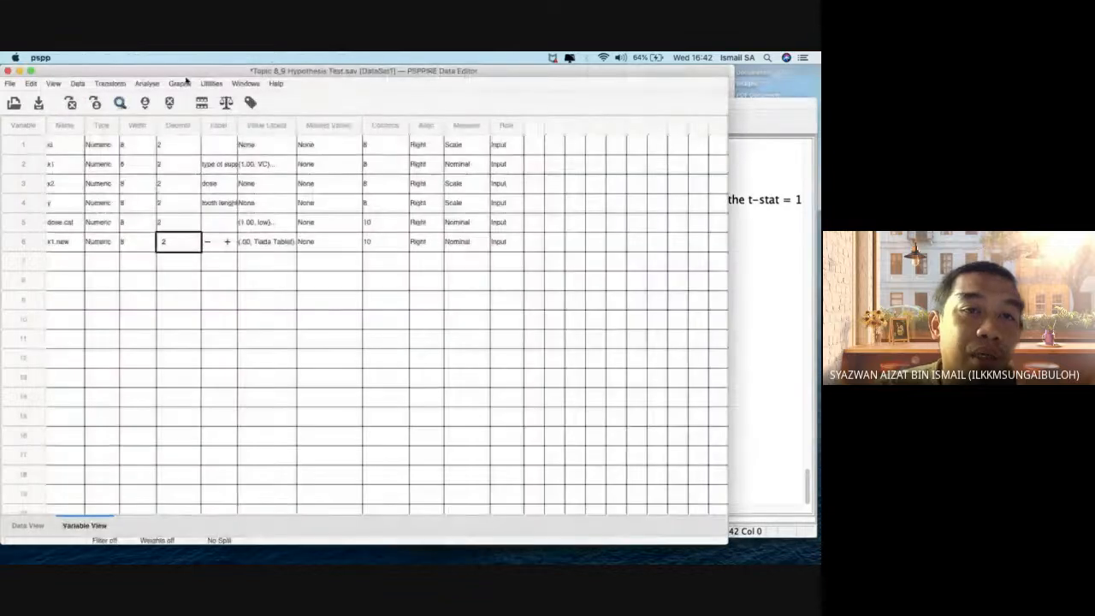
pyautogui.moveTo(171, 75); pyautogui.dragTo(393, 124)
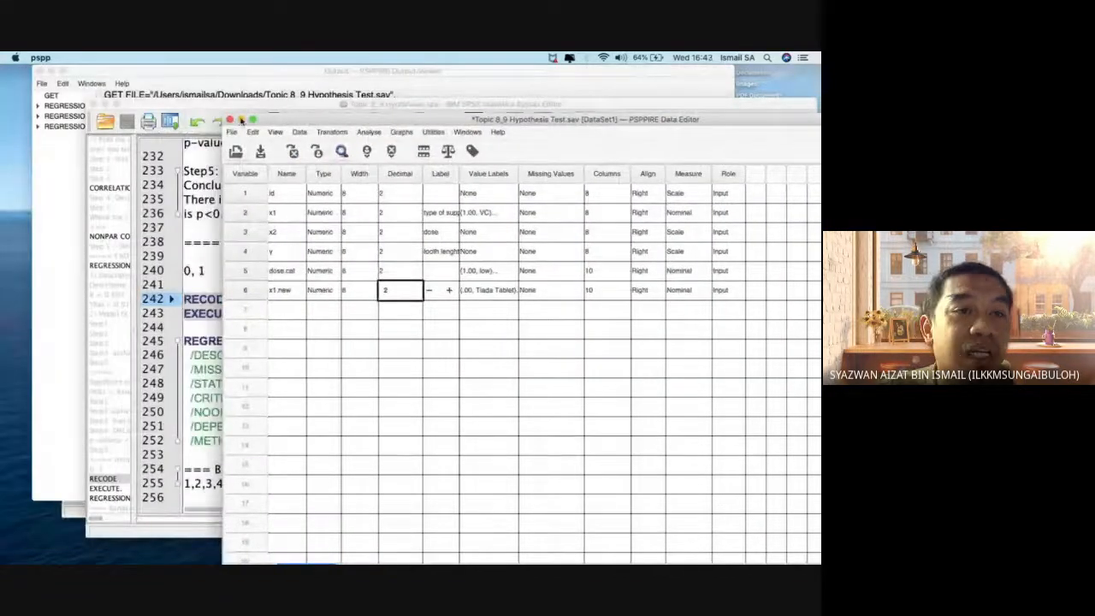
pyautogui.click(59, 152)
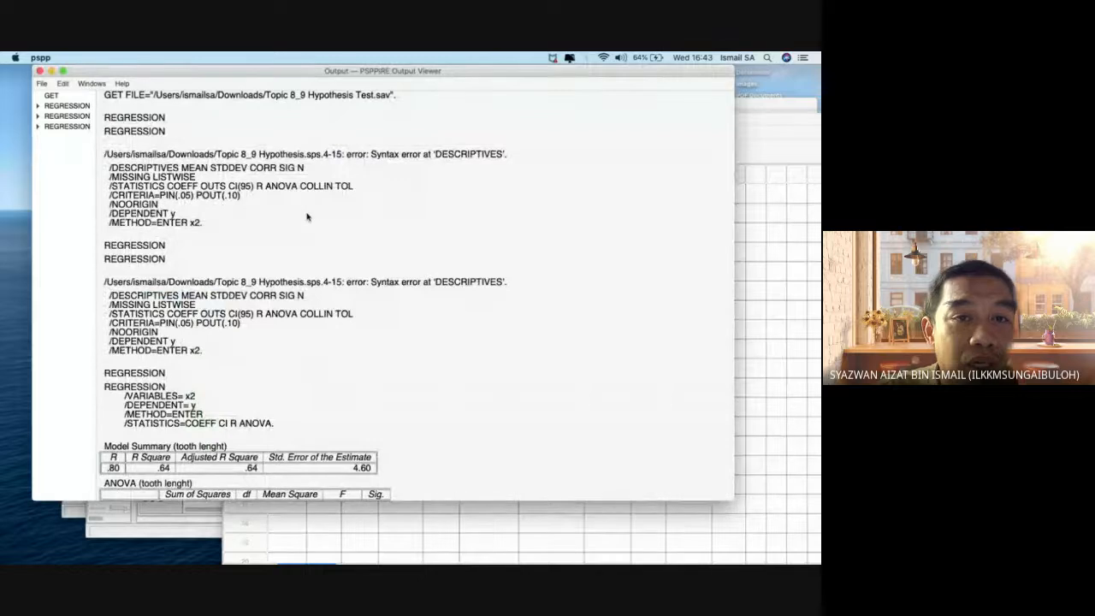
pyautogui.scroll(-3, 347, 280)
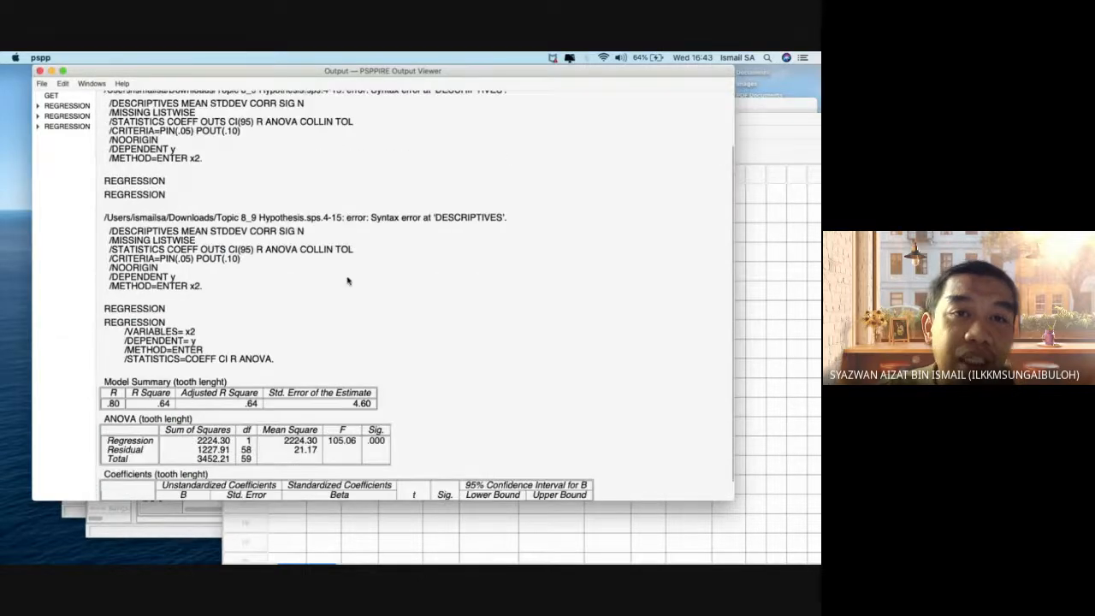
pyautogui.scroll(-1, 348, 280)
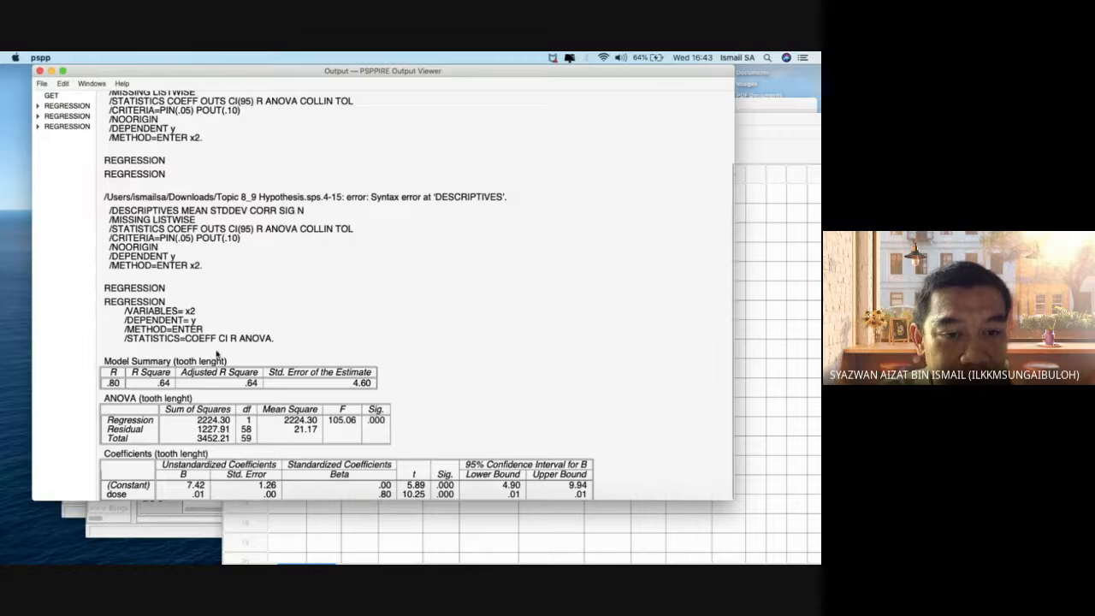
pyautogui.click(37, 106)
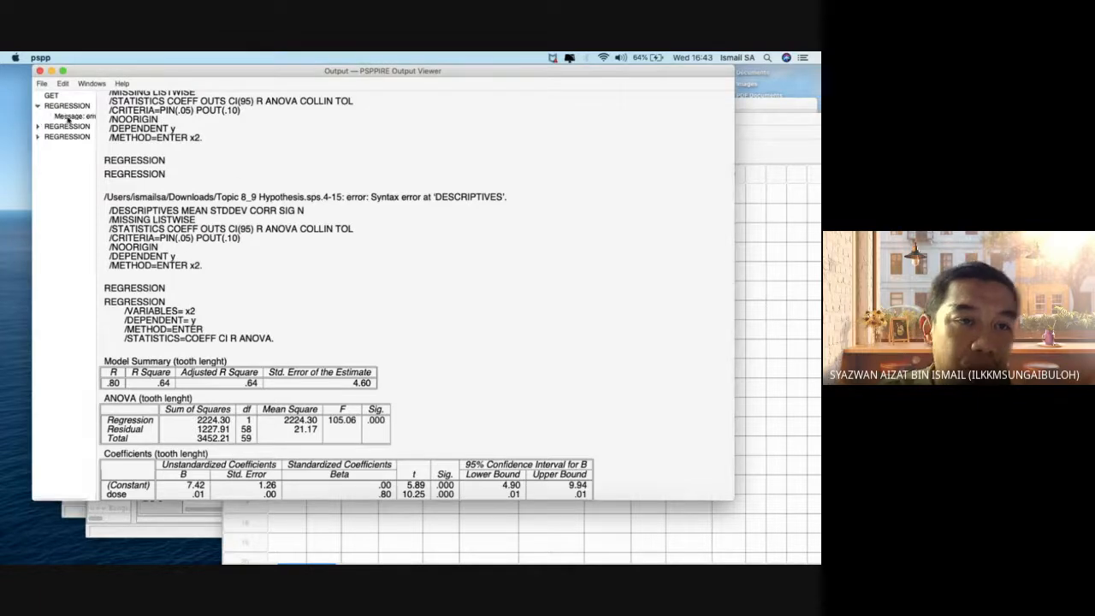
pyautogui.click(69, 116)
pyautogui.click(38, 127)
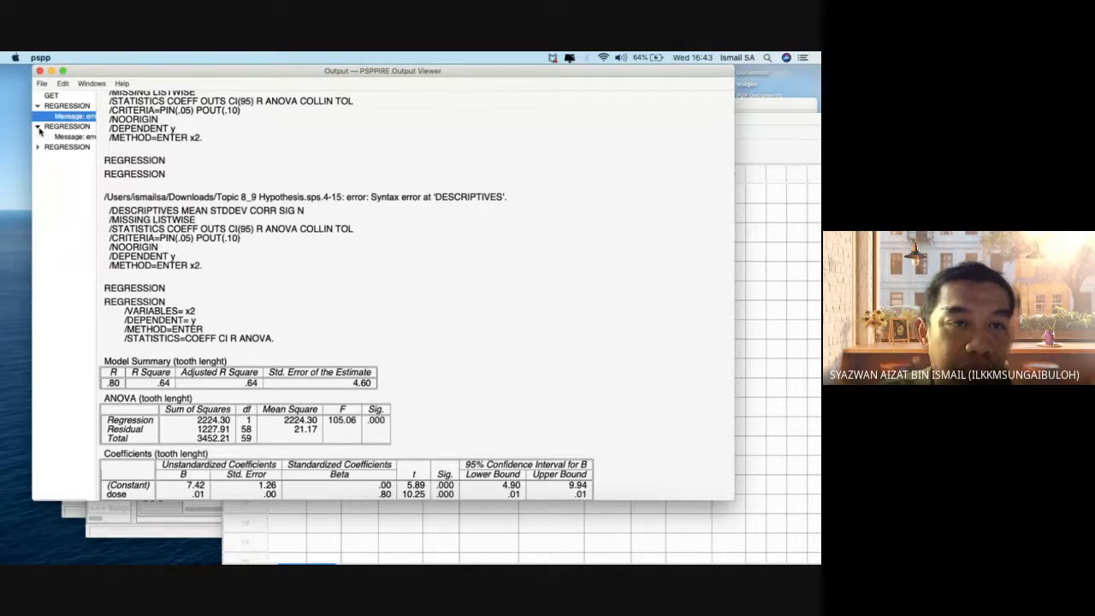
pyautogui.click(69, 137)
pyautogui.click(38, 148)
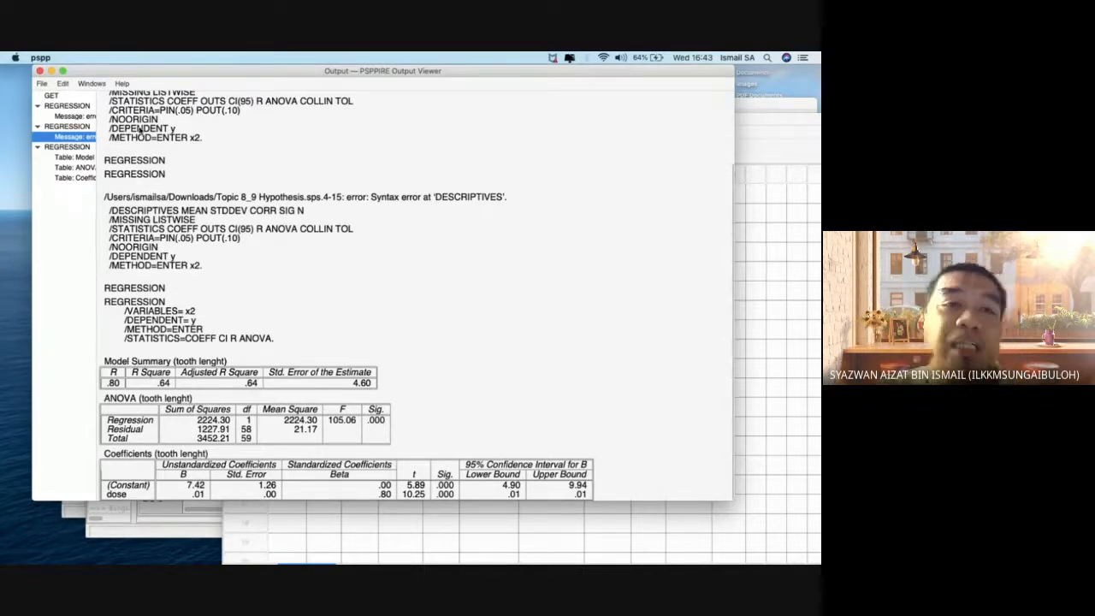
# - Close the PSPP output and close the Data Editor without saving
pyautogui.click(39, 70)
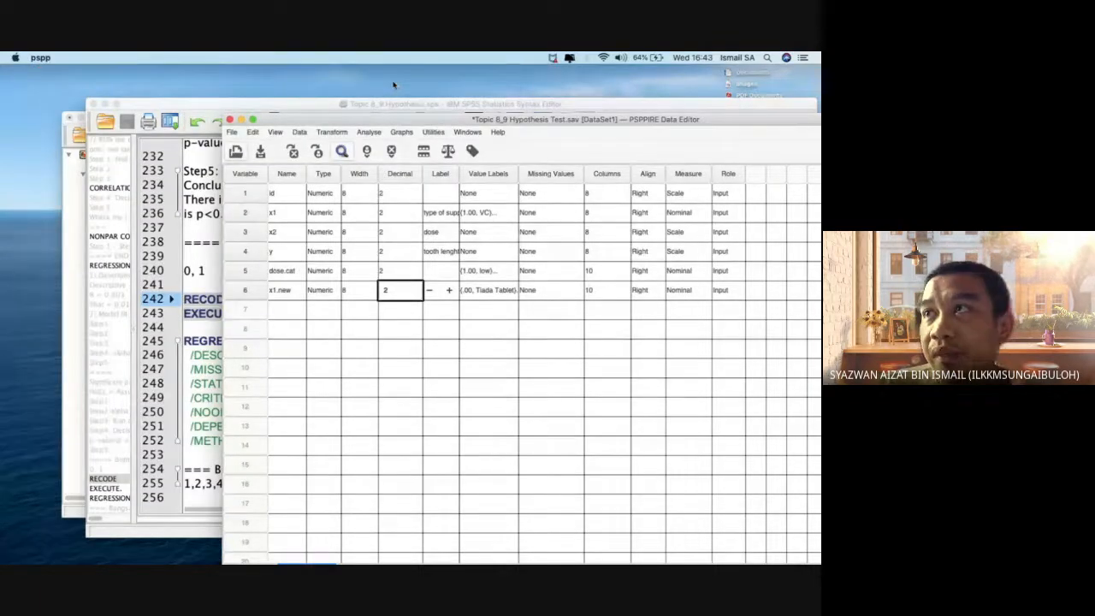
pyautogui.click(230, 120)
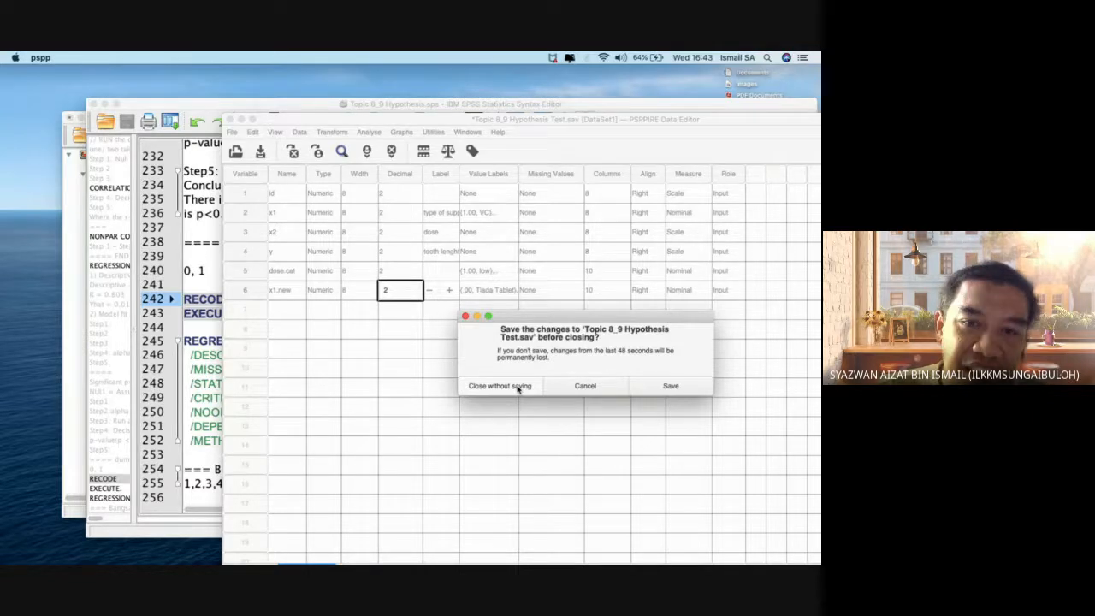
pyautogui.click(518, 386)
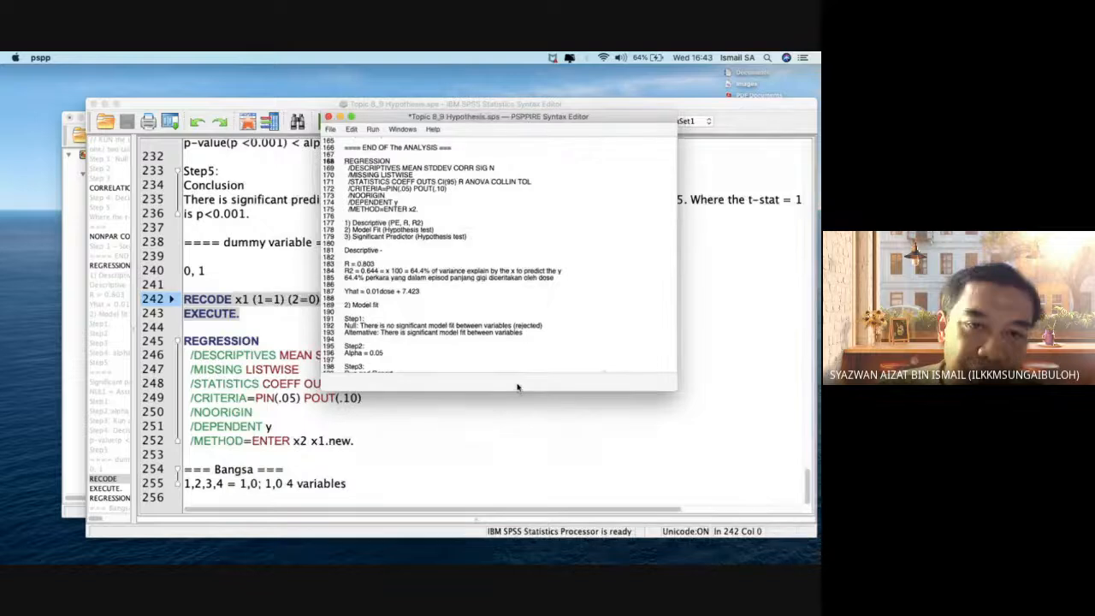
# - Close the PSPP Syntax Editor and discard the IBM SPSS regression output without saving
pyautogui.click(328, 118)
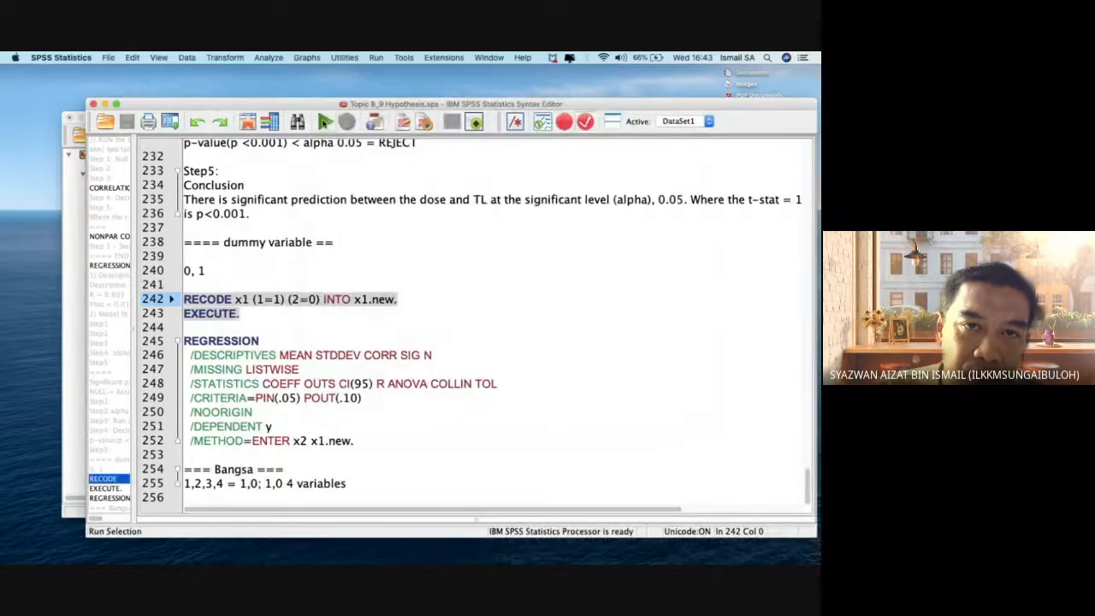
pyautogui.moveTo(294, 107); pyautogui.dragTo(332, 89)
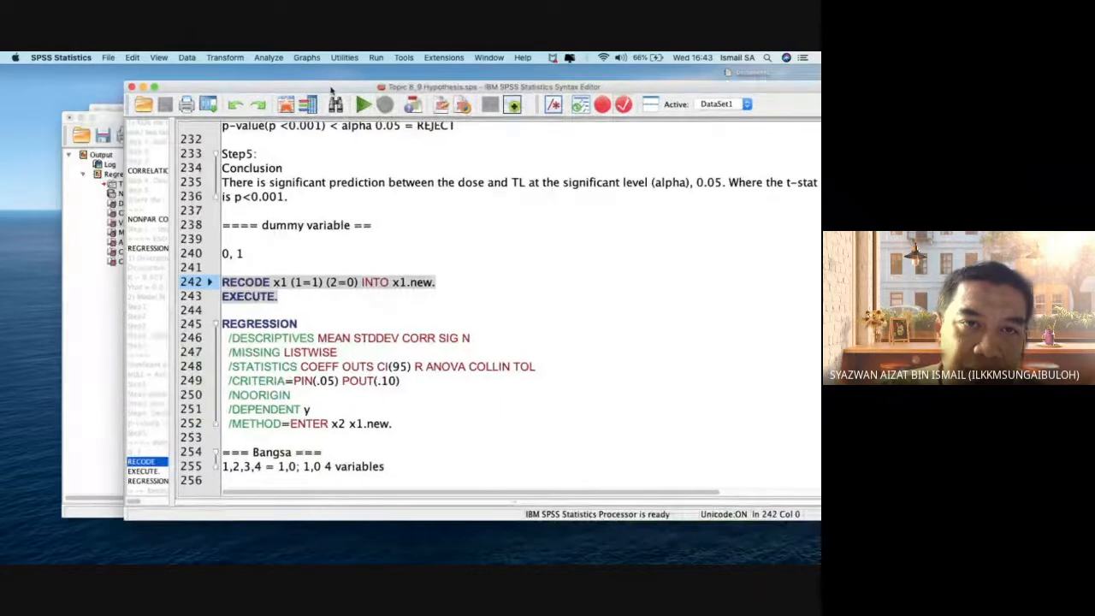
pyautogui.click(67, 220)
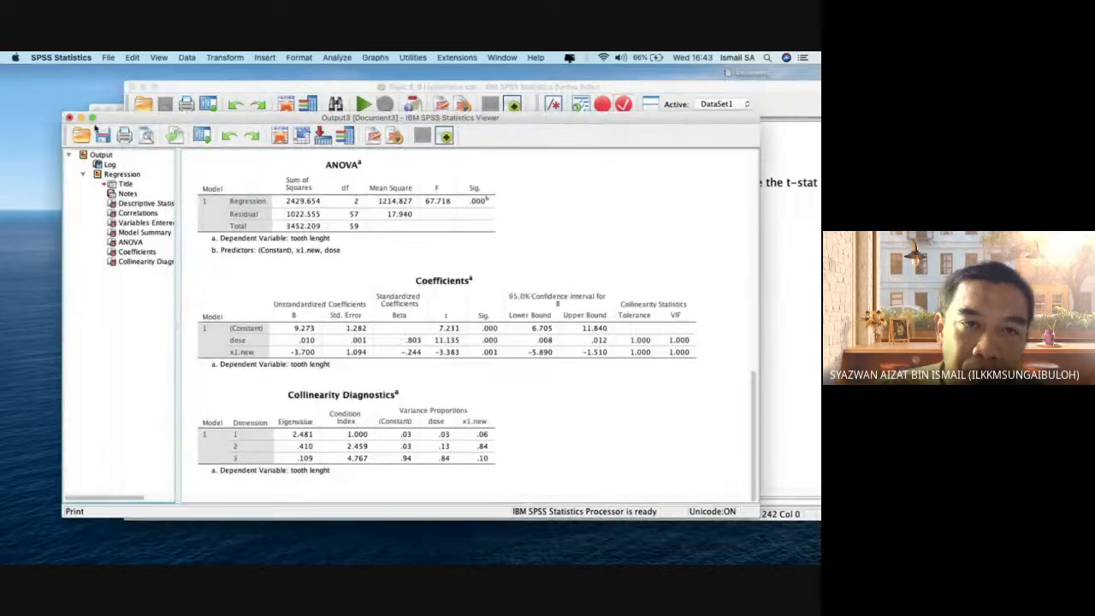
pyautogui.click(70, 117)
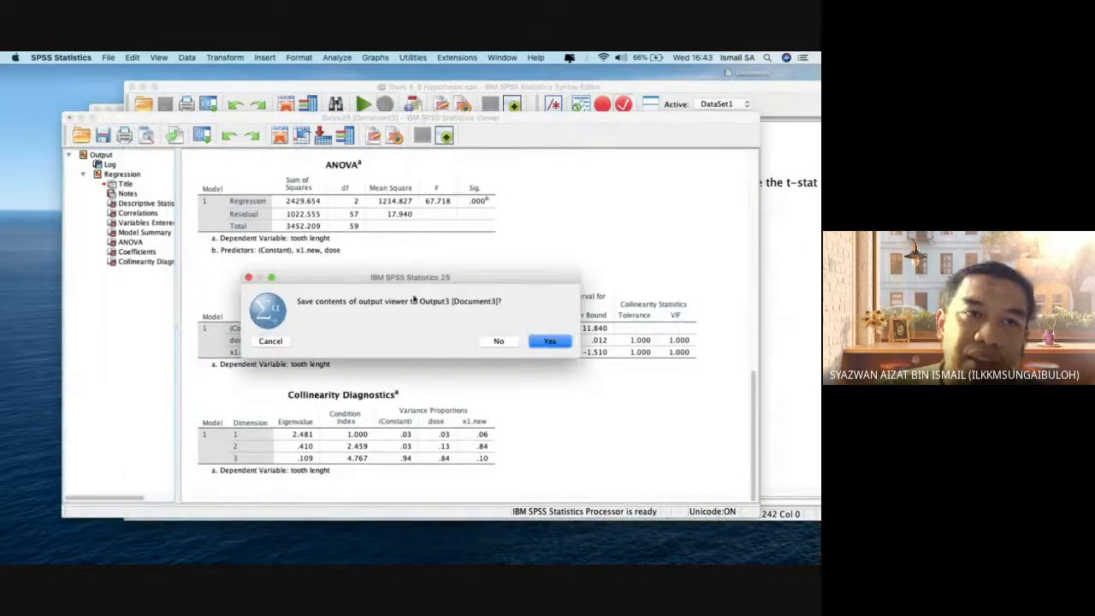
pyautogui.click(499, 341)
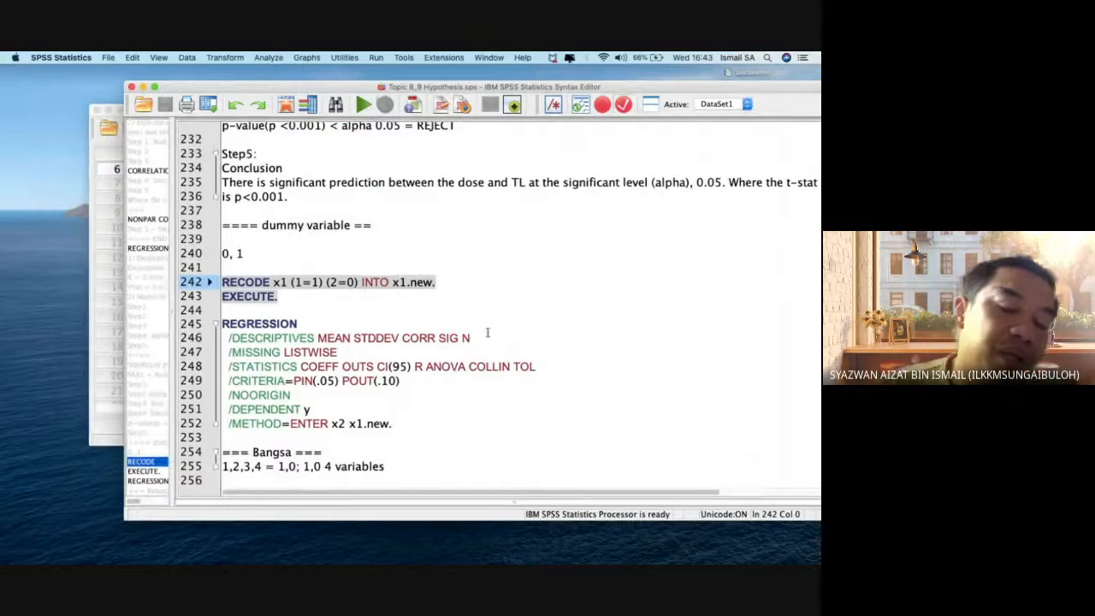
# - Check x1.new's 1.00 and .00 values in SPSS Data View, then return to the Syntax Editor
pyautogui.click(97, 145)
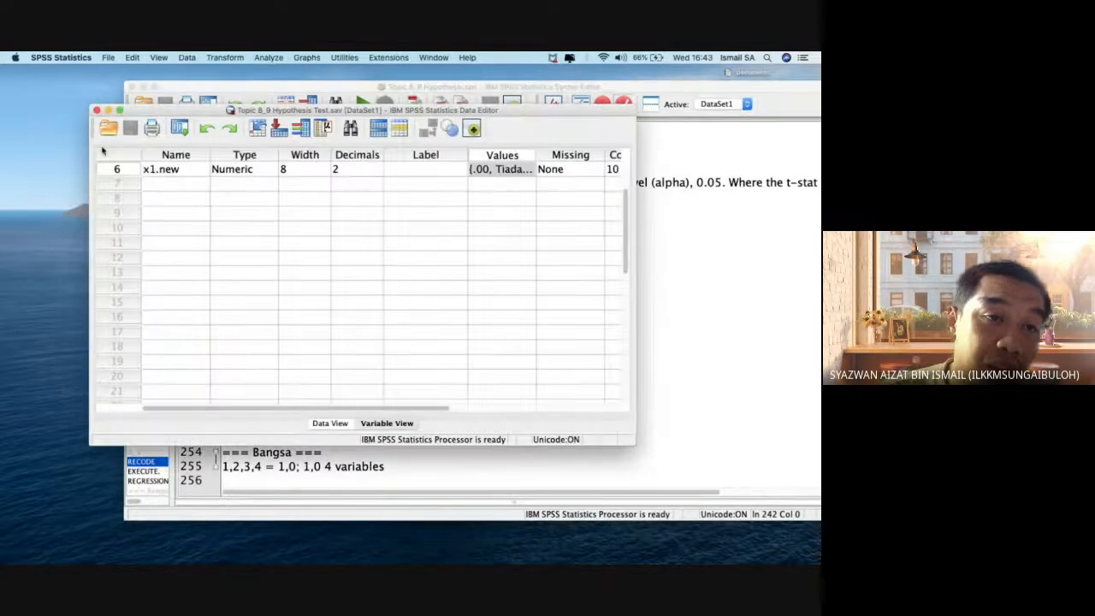
pyautogui.click(338, 423)
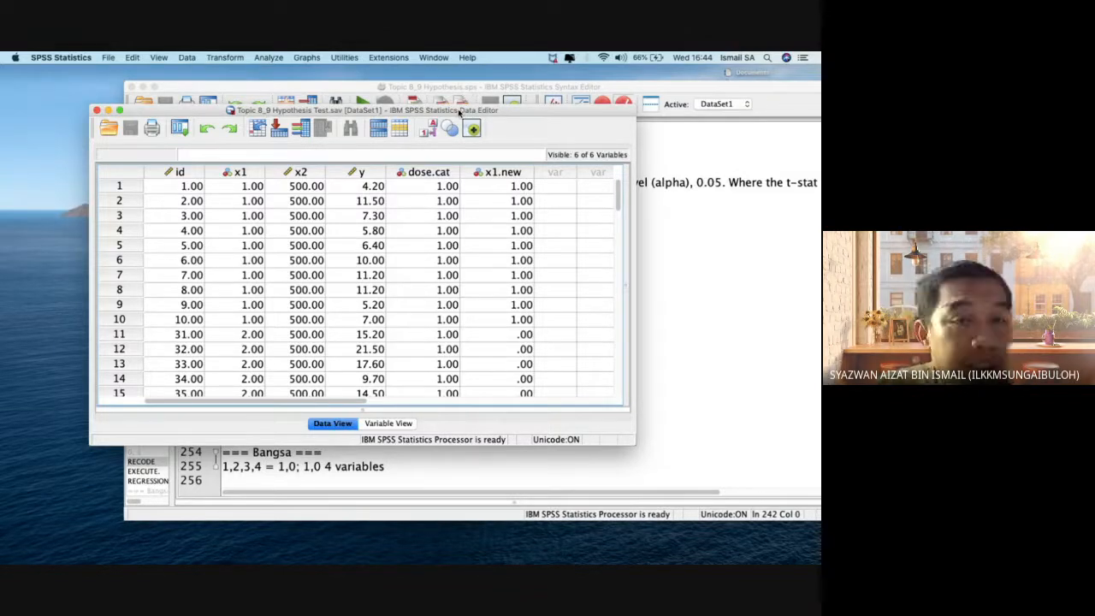
pyautogui.click(589, 88)
pyautogui.moveTo(590, 89); pyautogui.dragTo(501, 80)
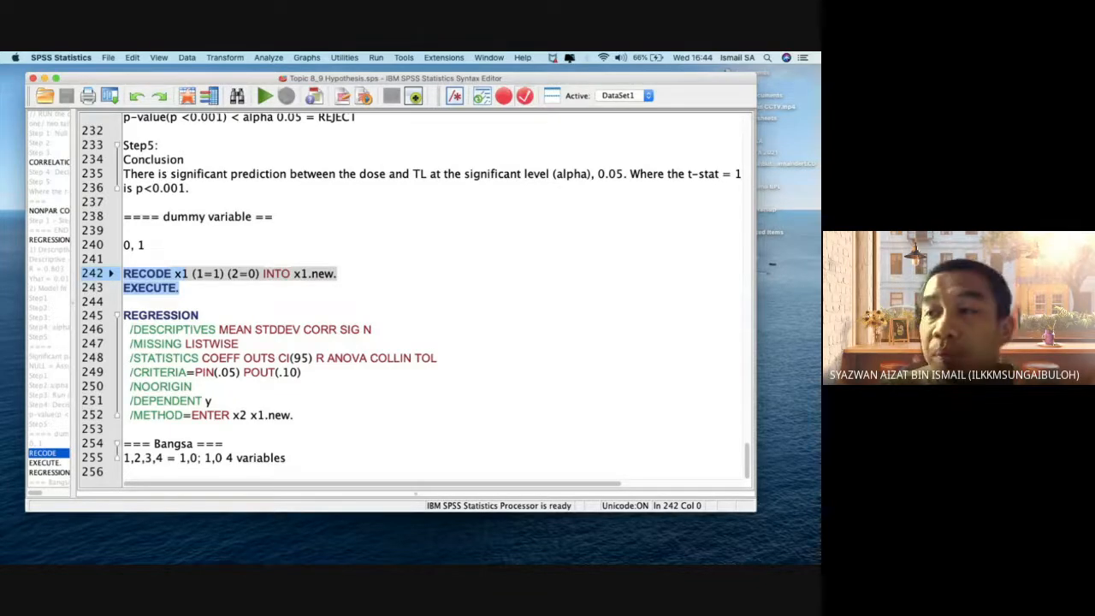
# - Switch to jamovi, hide the regression options and reposition its window over the data
pyautogui.press('super+Tab')
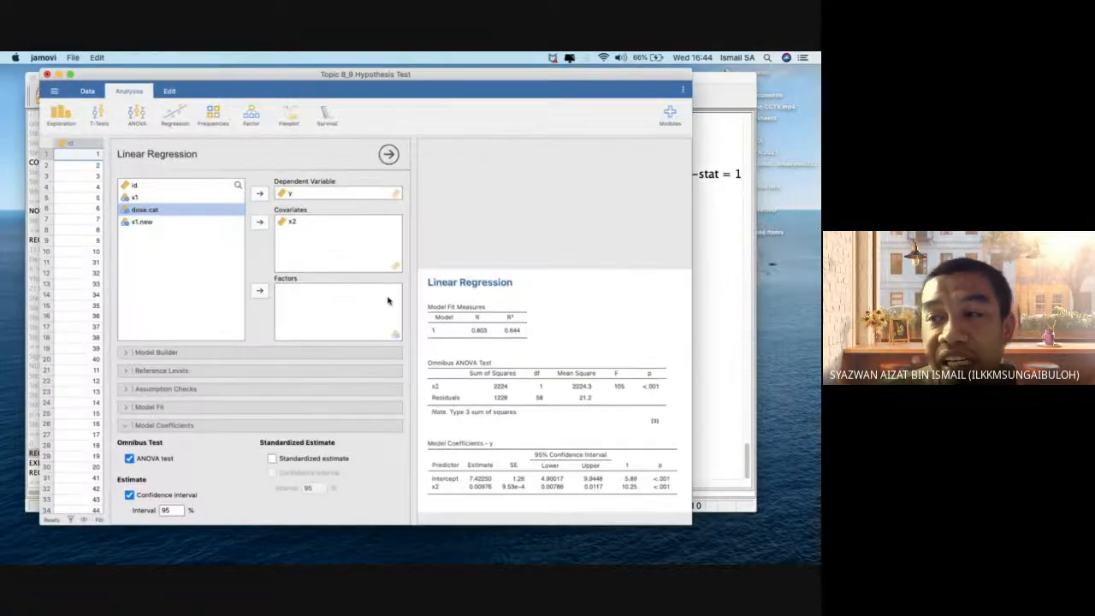
pyautogui.click(389, 155)
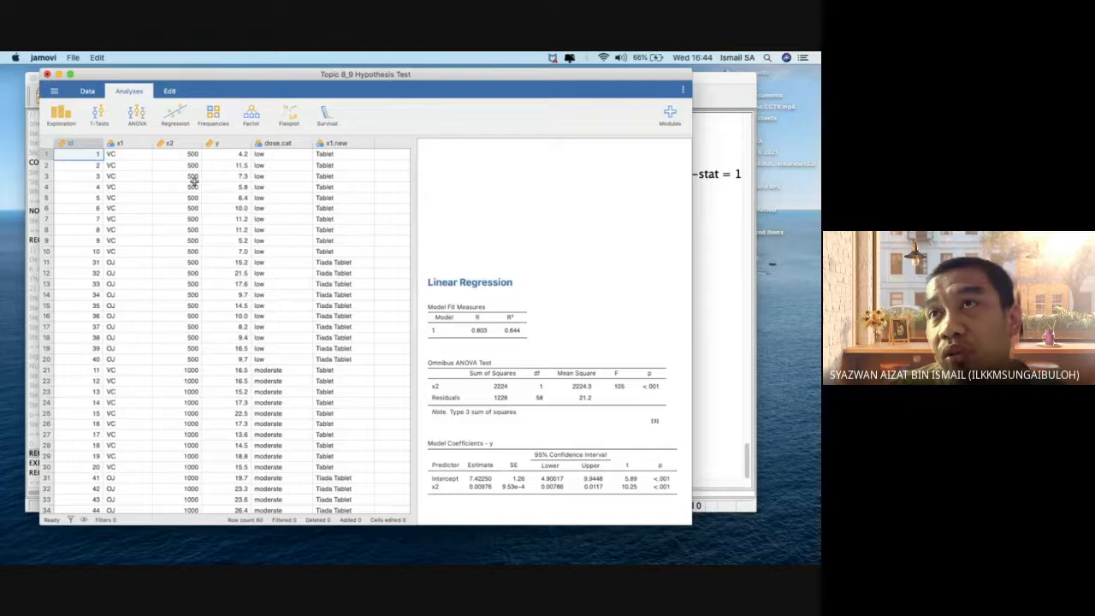
pyautogui.moveTo(484, 80); pyautogui.dragTo(508, 118)
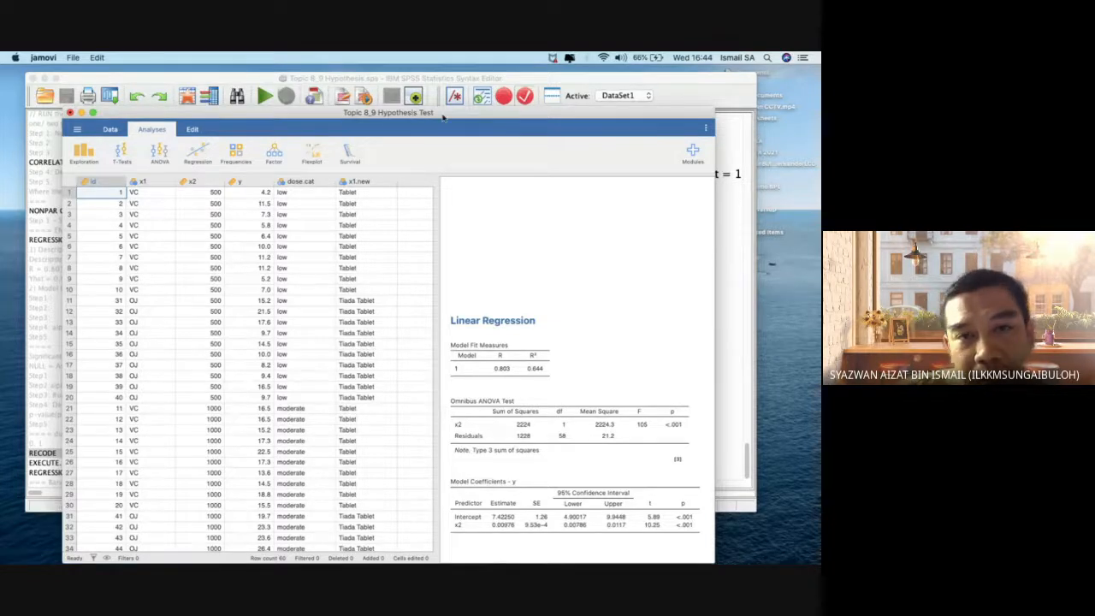
pyautogui.moveTo(443, 118); pyautogui.dragTo(454, 89)
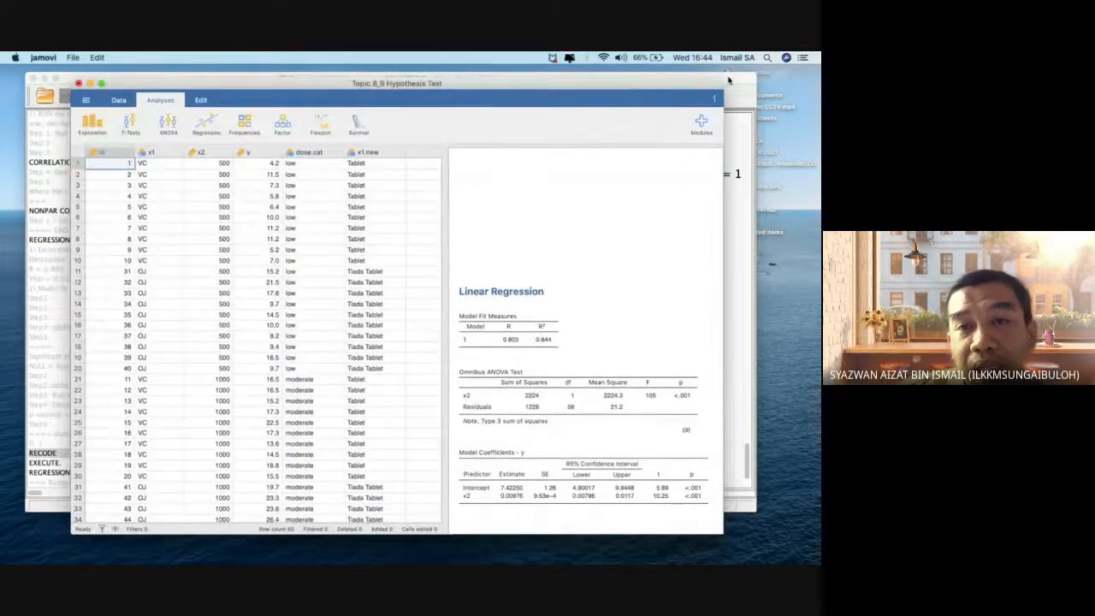
pyautogui.moveTo(723, 81); pyautogui.dragTo(706, 151)
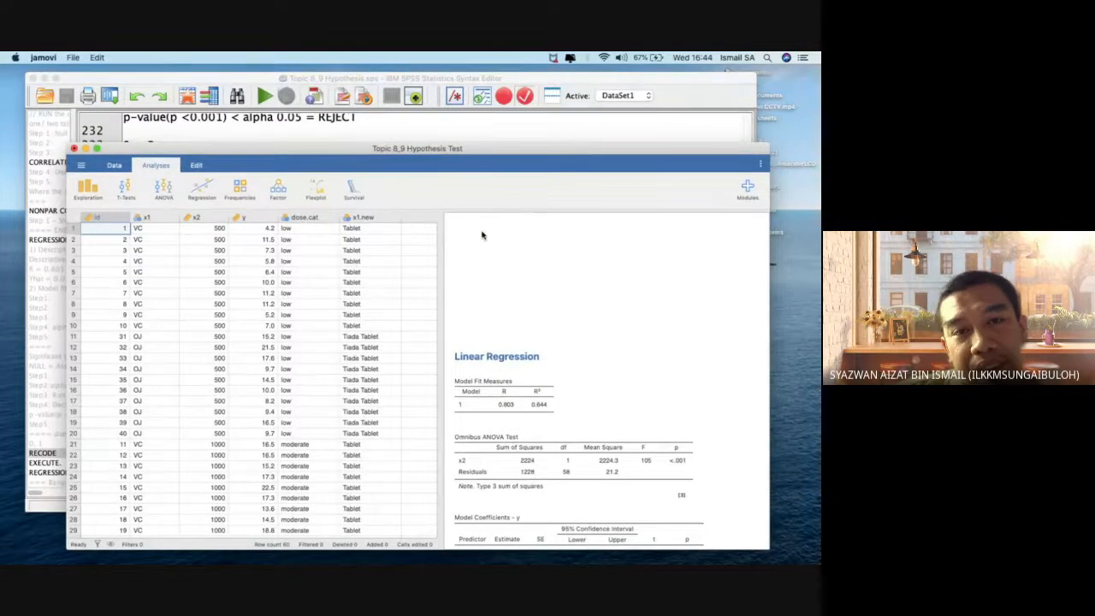
pyautogui.hotkey('ctrl', 'Up')
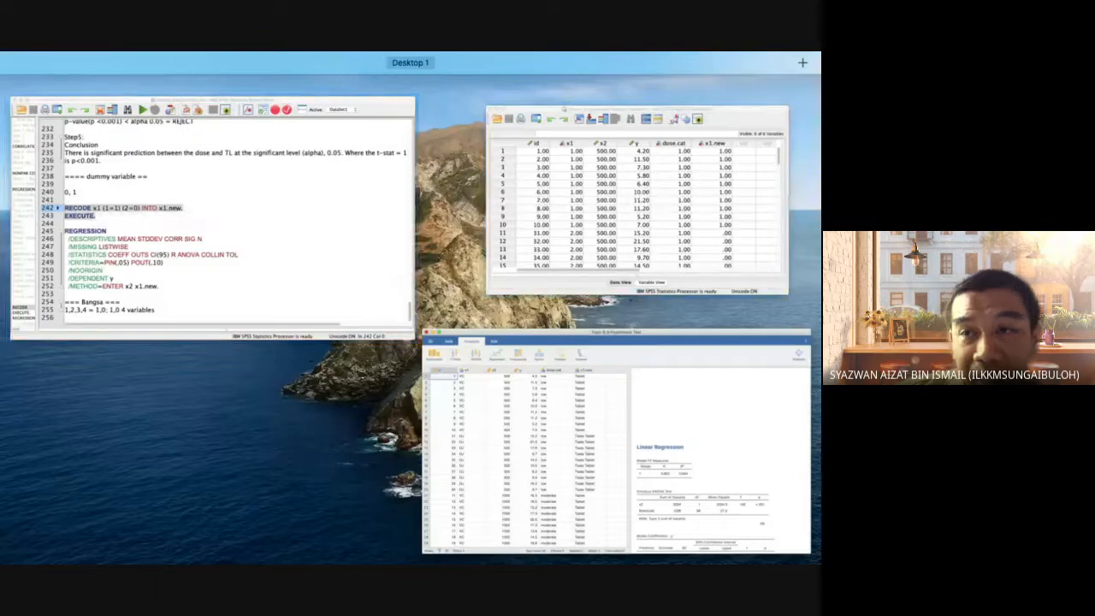
pyautogui.hotkey('ctrl', 'Up')
pyautogui.hotkey('ctrl', 'Up')
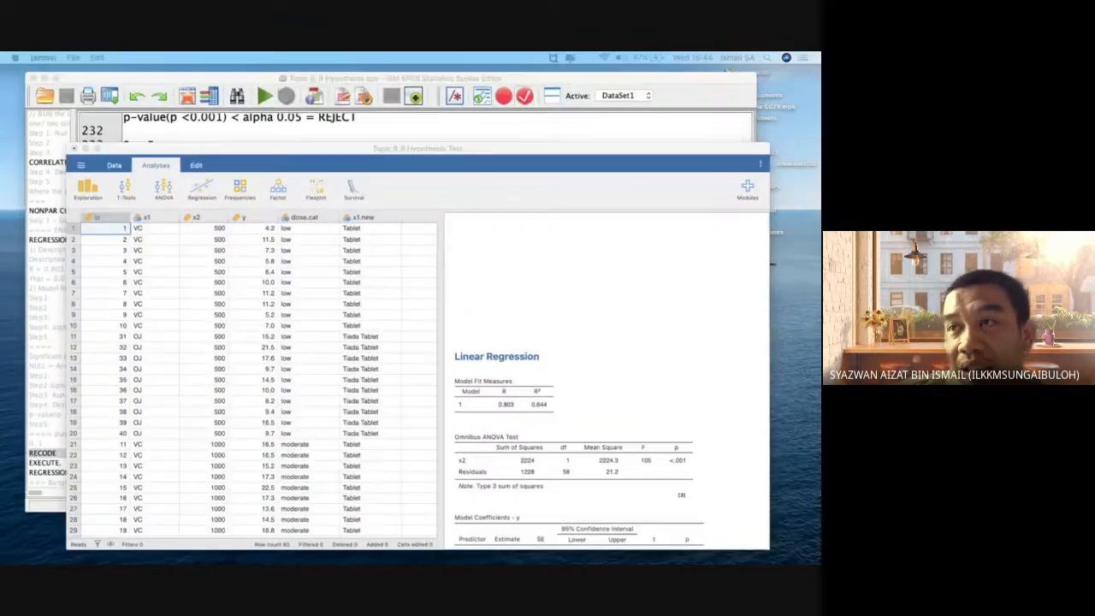
pyautogui.hotkey('ctrl', 'Up')
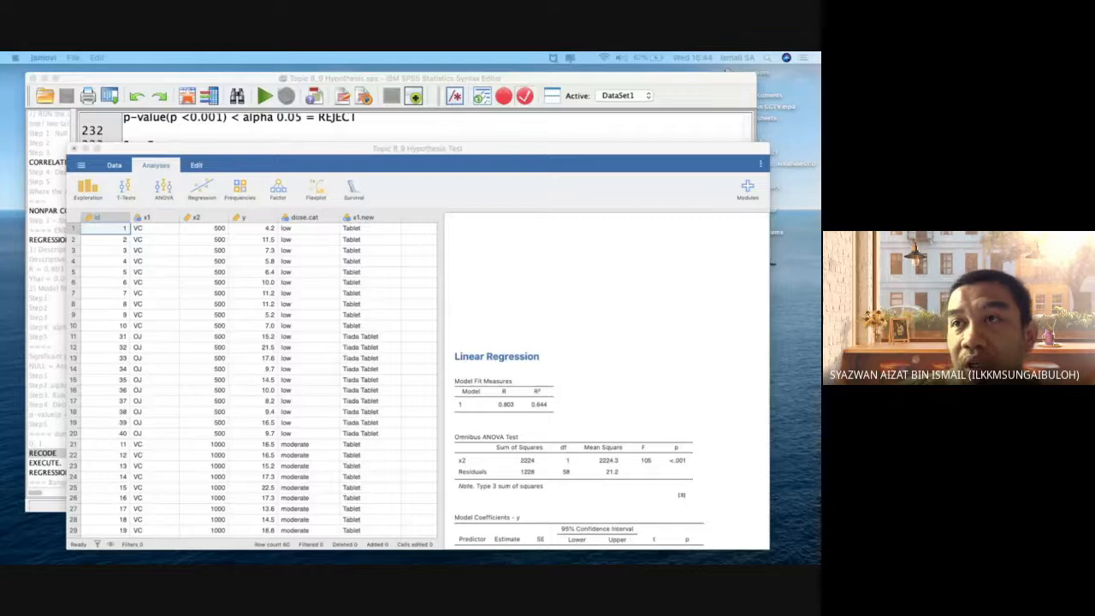
pyautogui.hotkey('ctrl', 'Up')
pyautogui.hotkey('ctrl', 'Up')
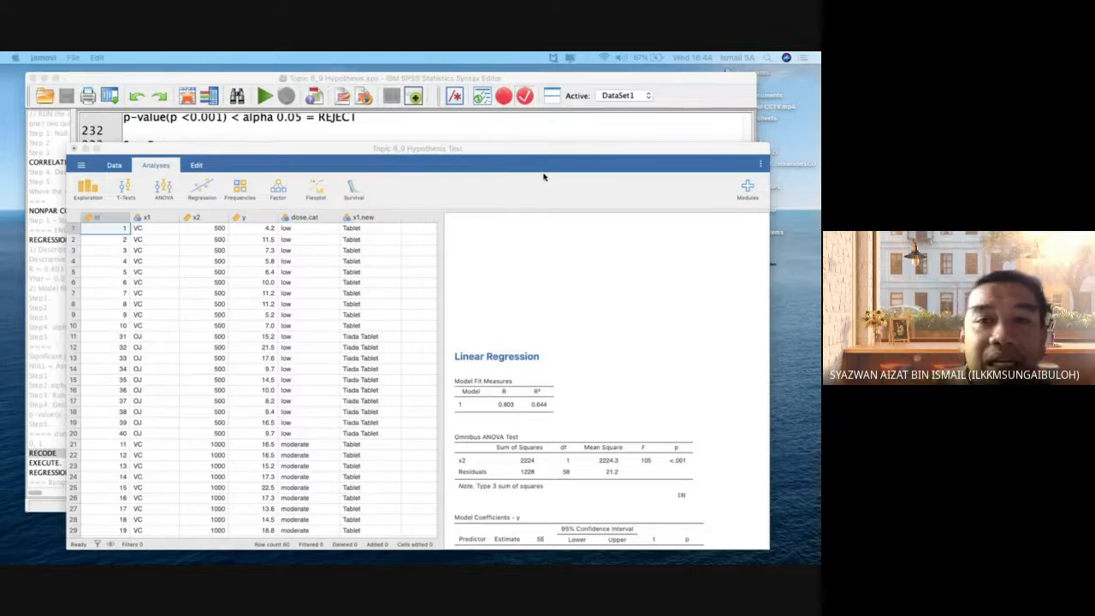
pyautogui.click(516, 153)
pyautogui.moveTo(516, 153); pyautogui.dragTo(505, 103)
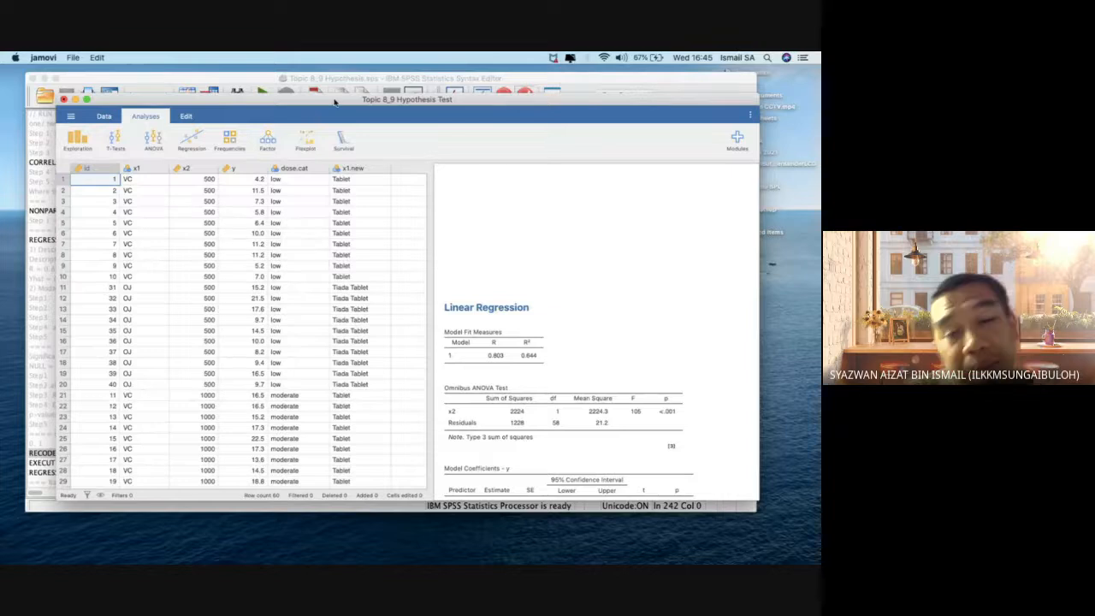
# - Select x2 and y for rows 1–60 in jamovi, then move Excel's template gallery aside
pyautogui.click(205, 178)
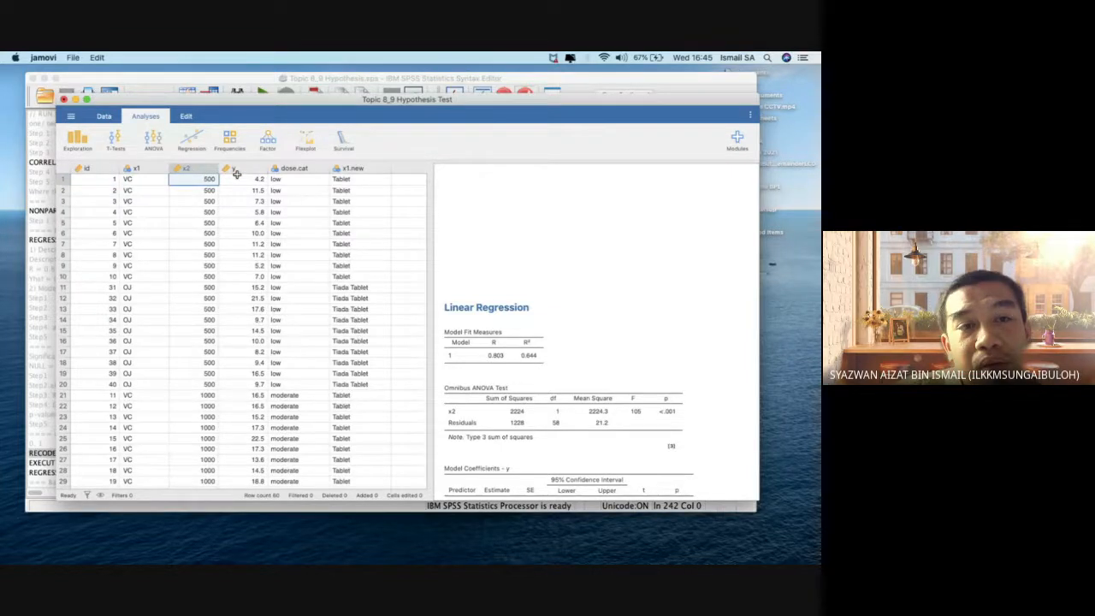
pyautogui.scroll(-5, 254, 235)
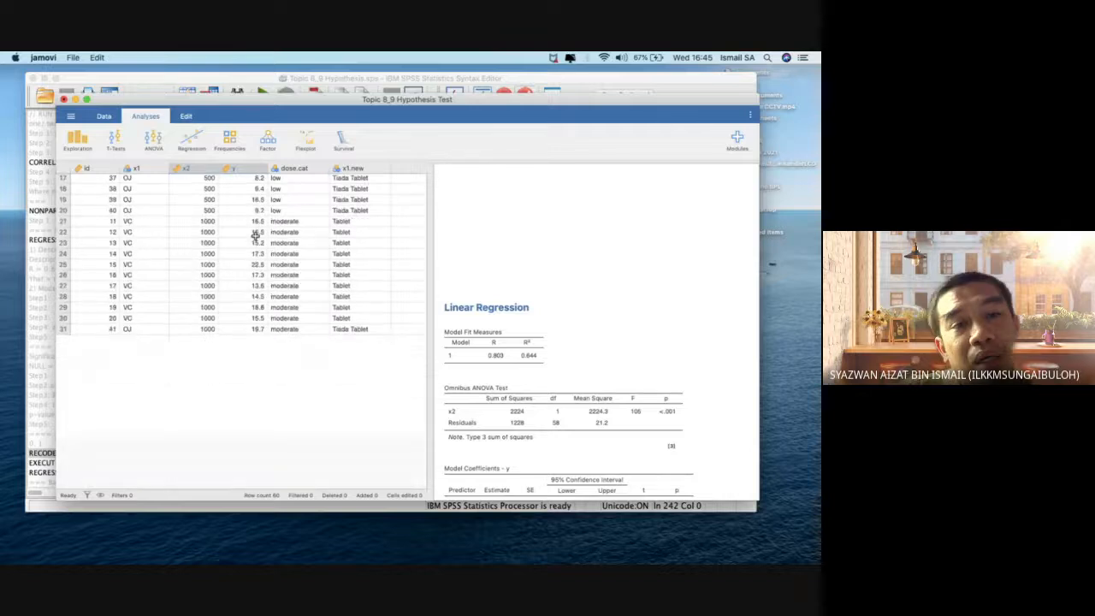
pyautogui.scroll(-5, 254, 235)
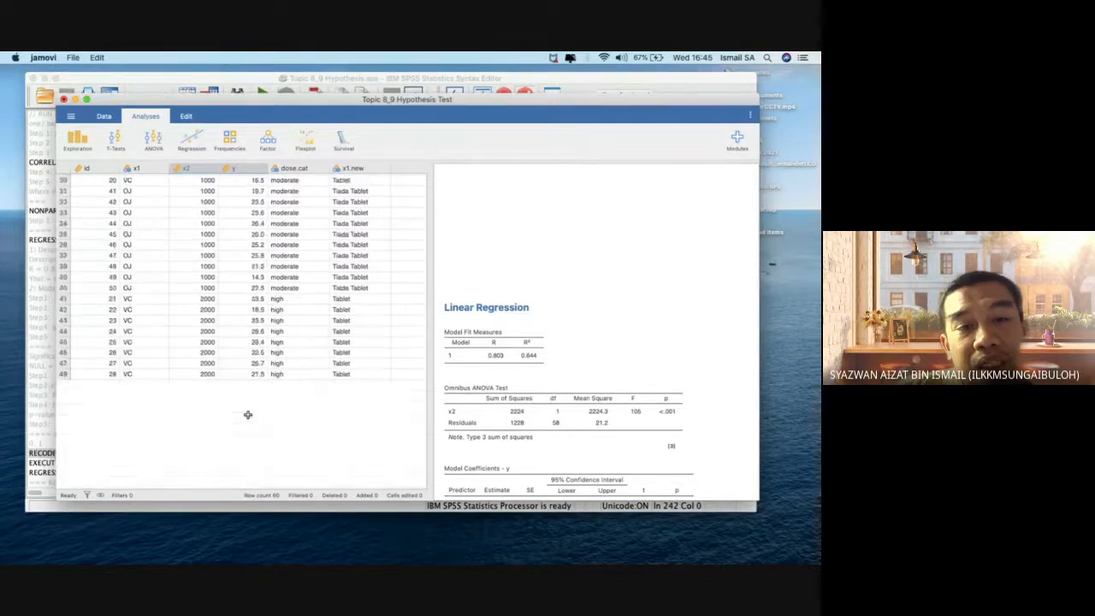
pyautogui.scroll(-5, 247, 415)
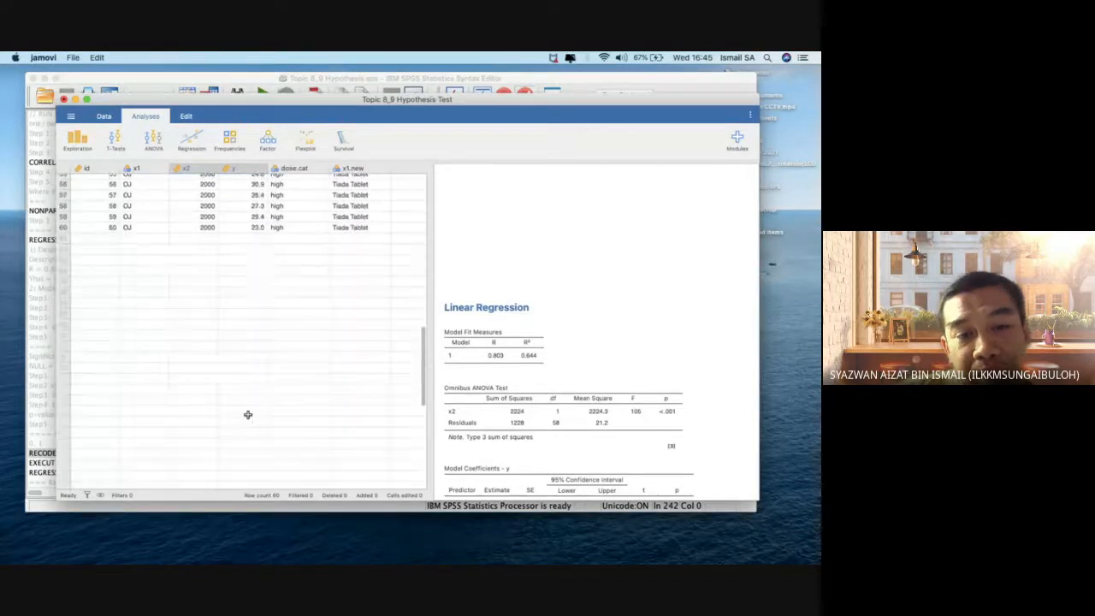
pyautogui.keyDown('shift'); pyautogui.click(254, 228); pyautogui.keyUp('shift')
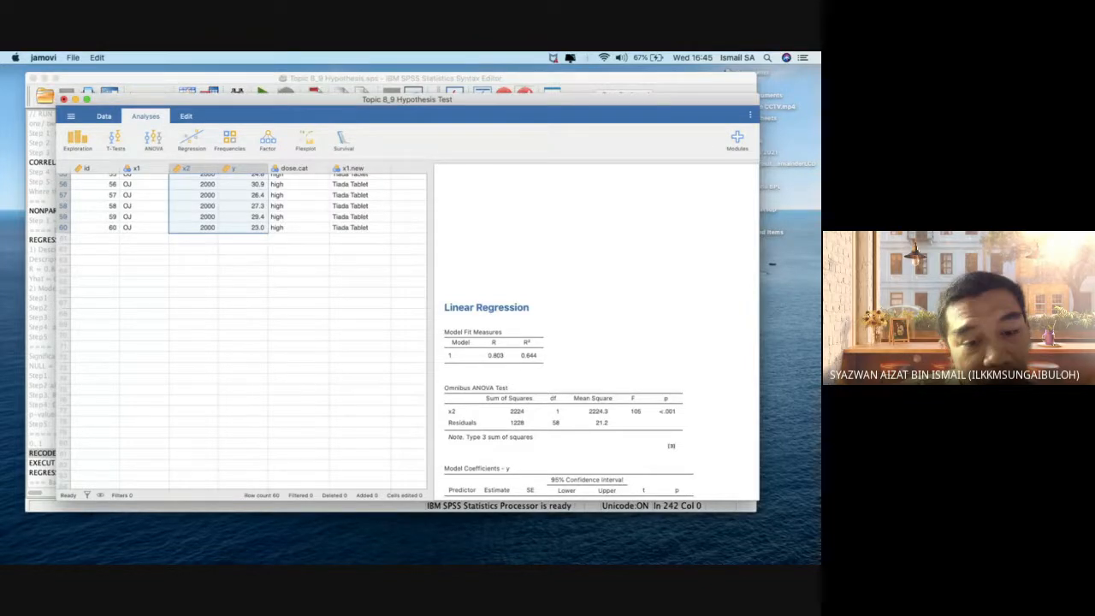
pyautogui.moveTo(807, 190); pyautogui.dragTo(246, 139)
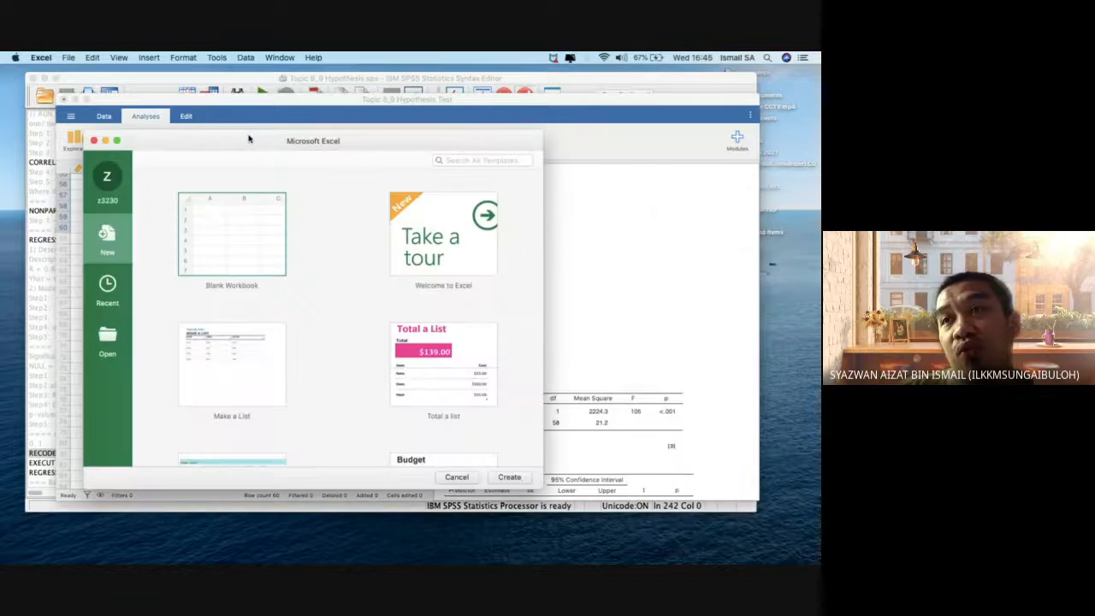
# - Create a blank workbook, paste x2 and y at E5, and head the columns 'x' and 'y'
pyautogui.doubleClick(217, 249)
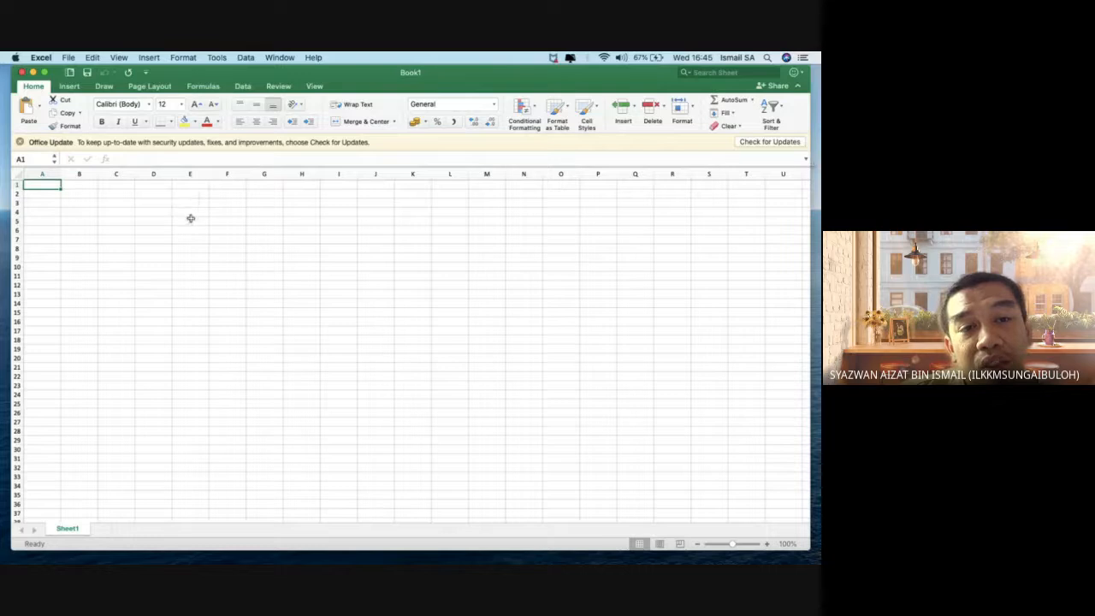
pyautogui.click(190, 219)
pyautogui.press('super+v')
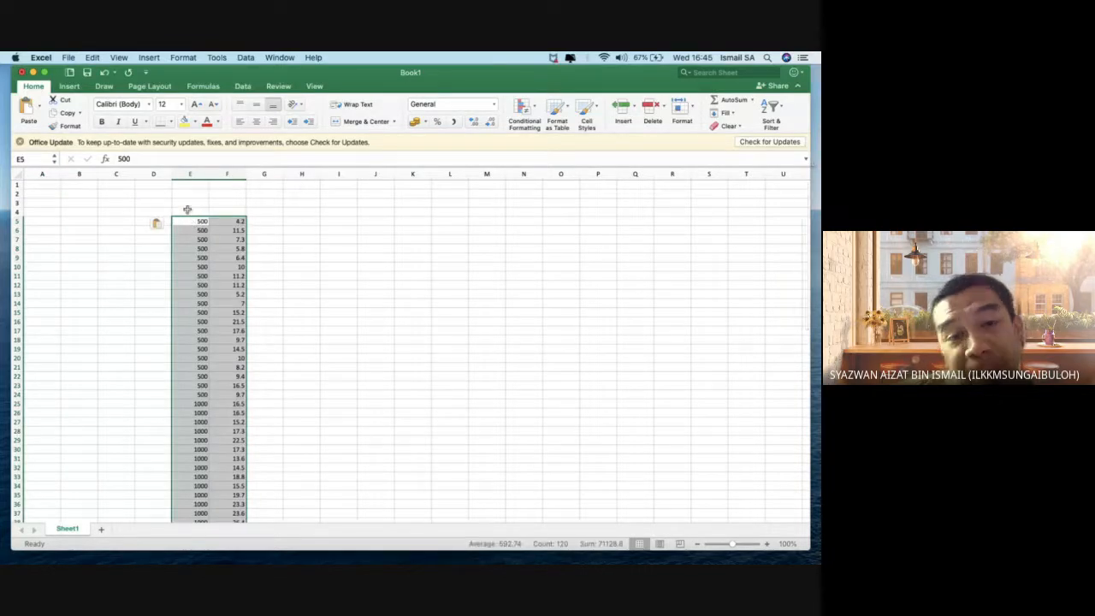
pyautogui.click(188, 211)
pyautogui.write('x')
pyautogui.press('Tab')
pyautogui.write('y')
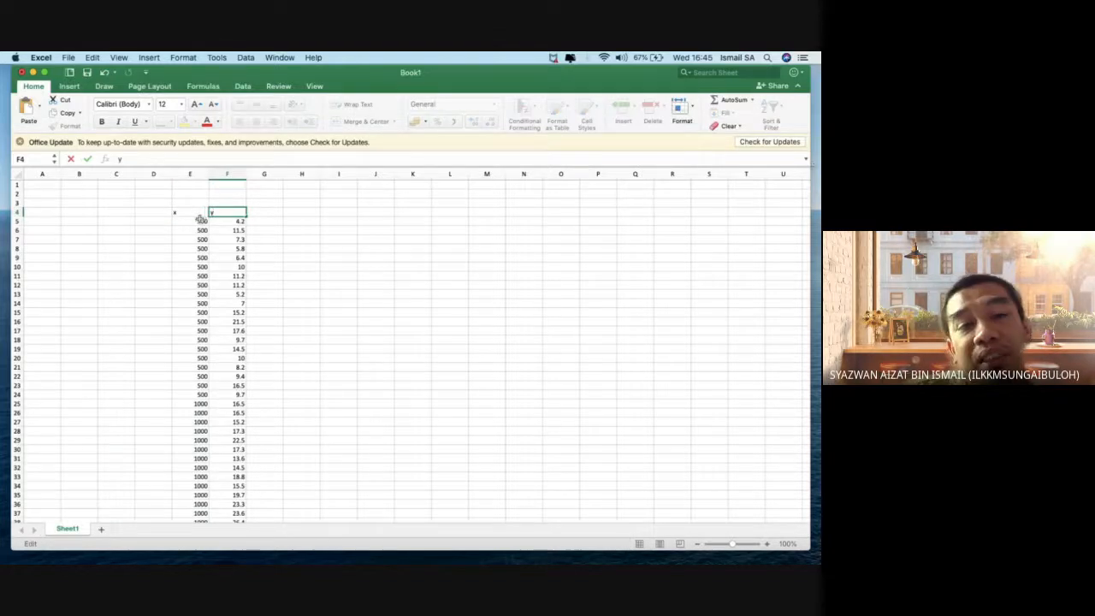
pyautogui.click(199, 220)
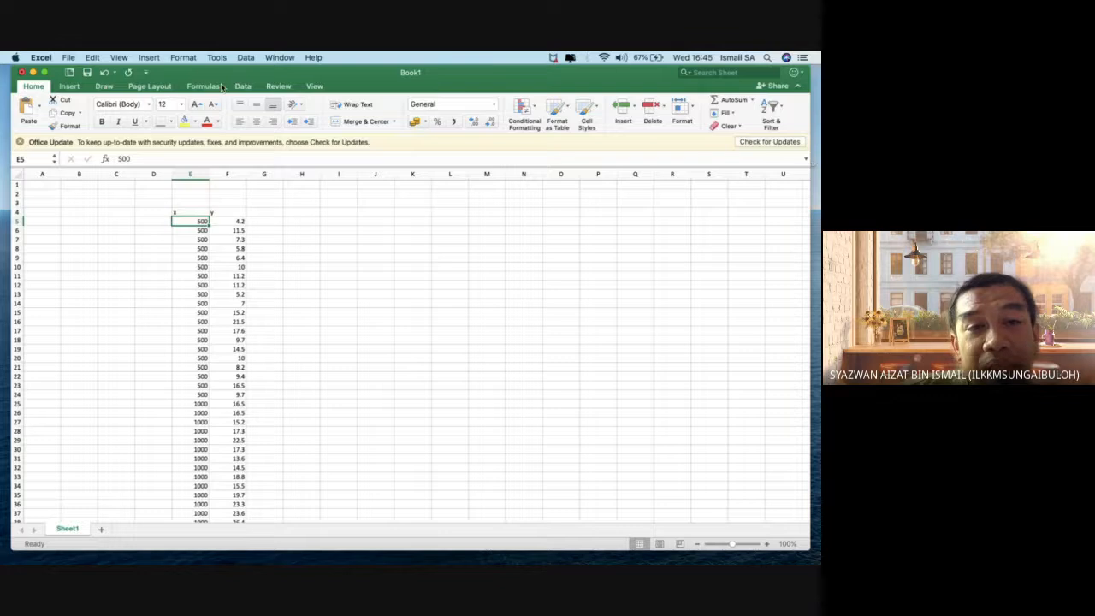
# - Open Data Analysis Regression and set the Input Y range to $F$4:$F$64
pyautogui.click(245, 58)
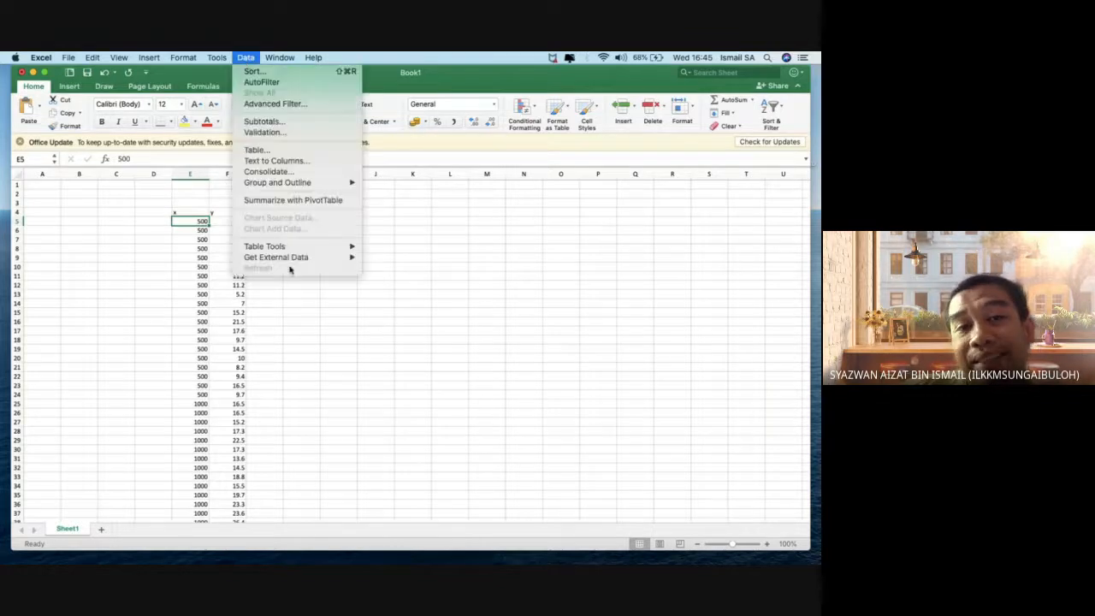
pyautogui.moveTo(217, 58)
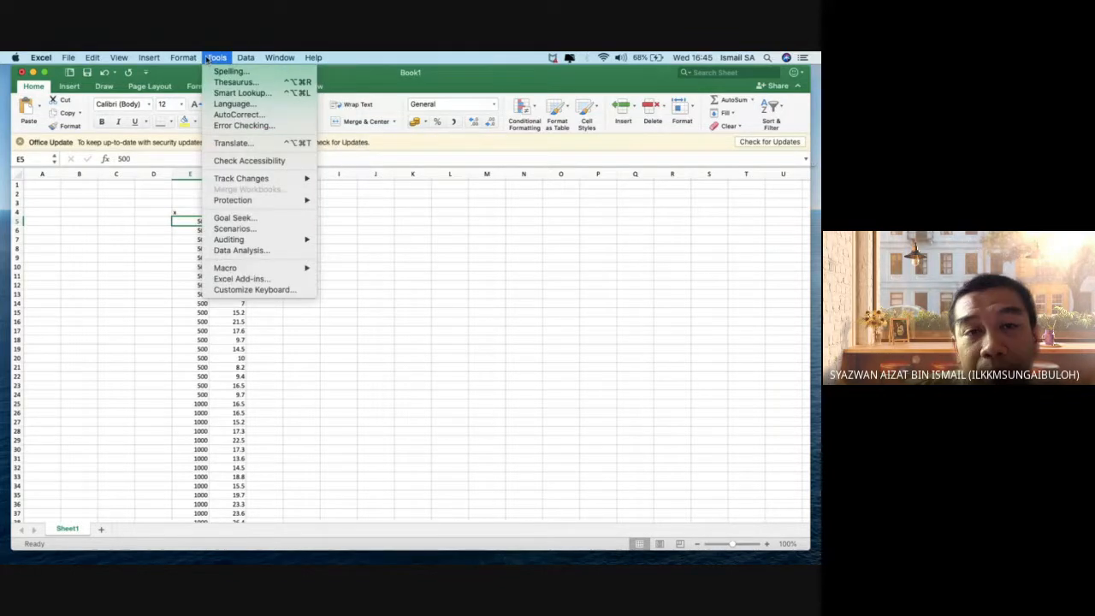
pyautogui.click(268, 250)
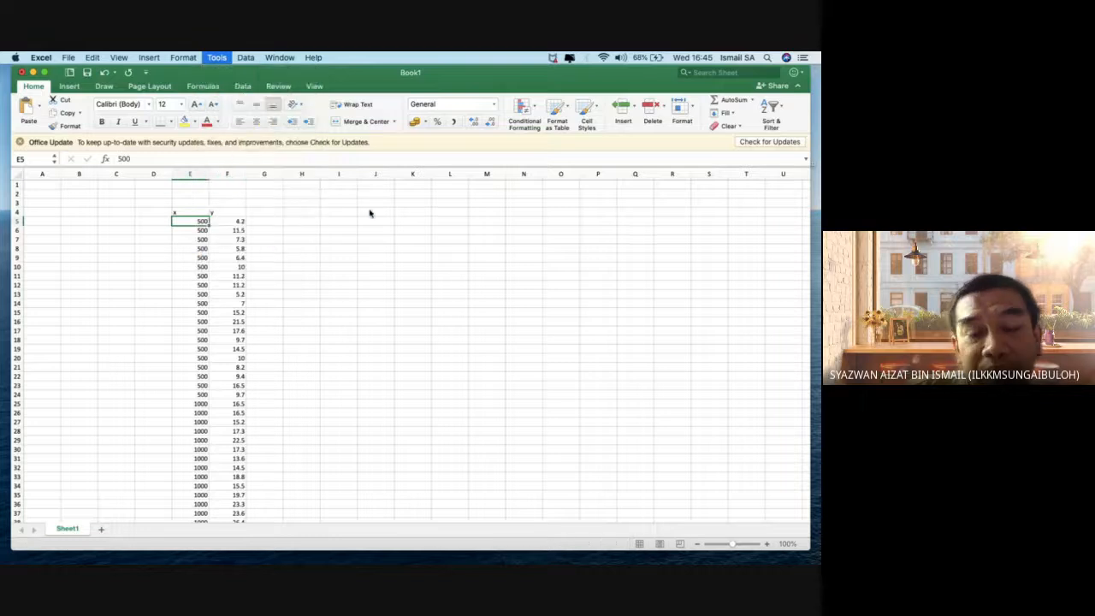
pyautogui.click(325, 209)
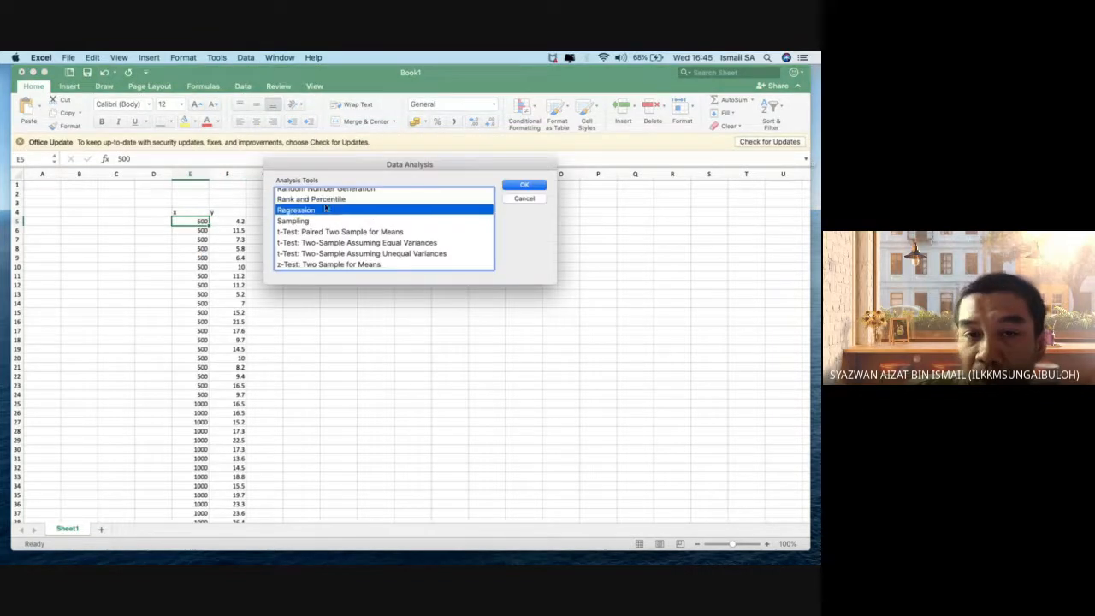
pyautogui.click(506, 186)
pyautogui.click(477, 163)
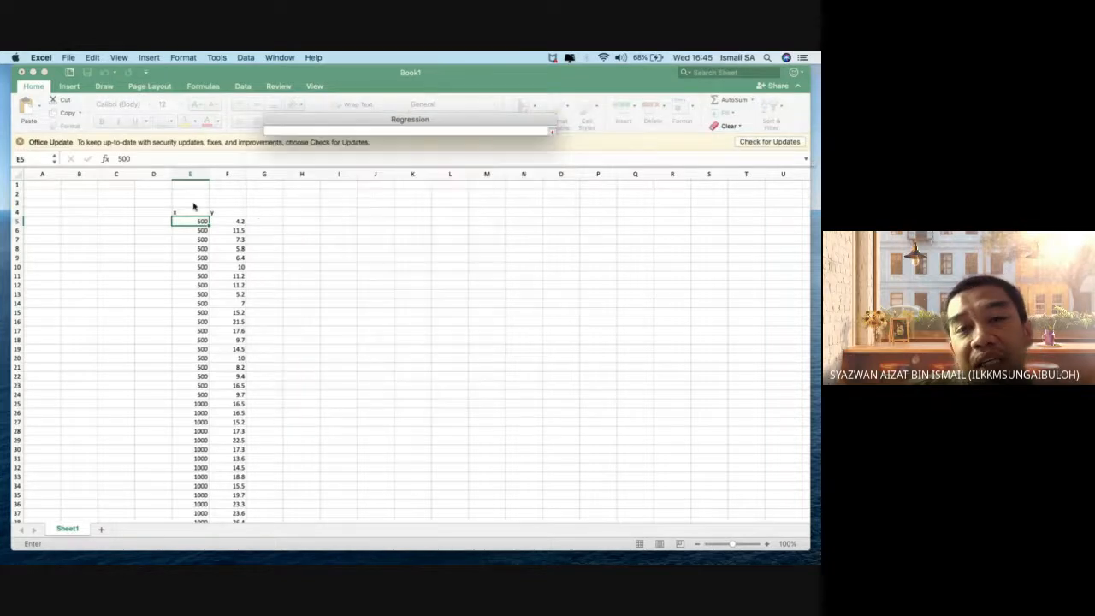
pyautogui.click(230, 210)
pyautogui.scroll(-15, 244, 276)
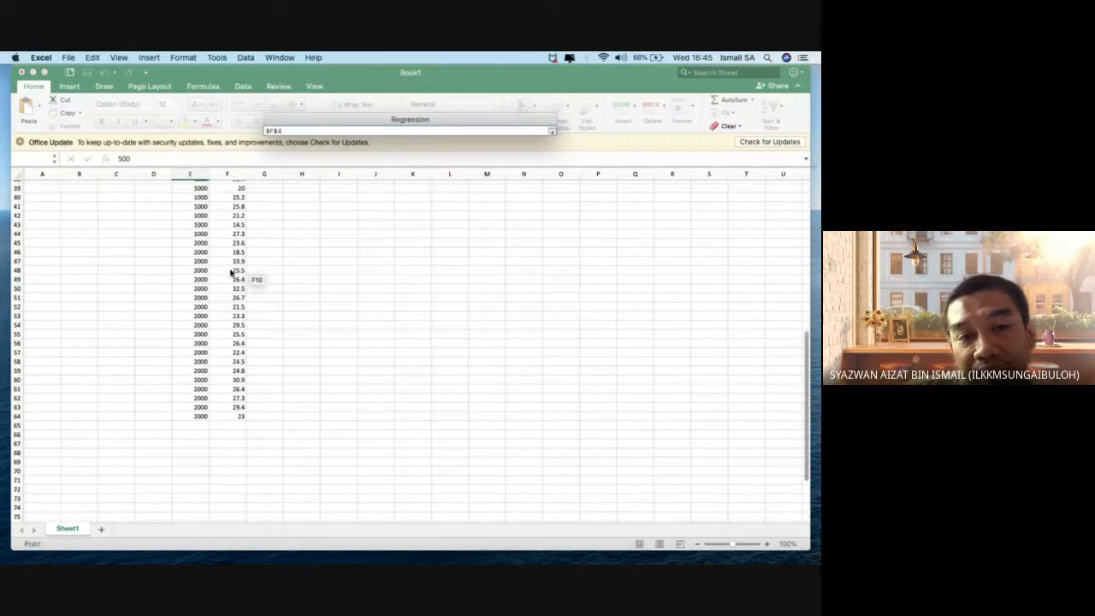
pyautogui.keyDown('shift'); pyautogui.click(240, 279); pyautogui.keyUp('shift')
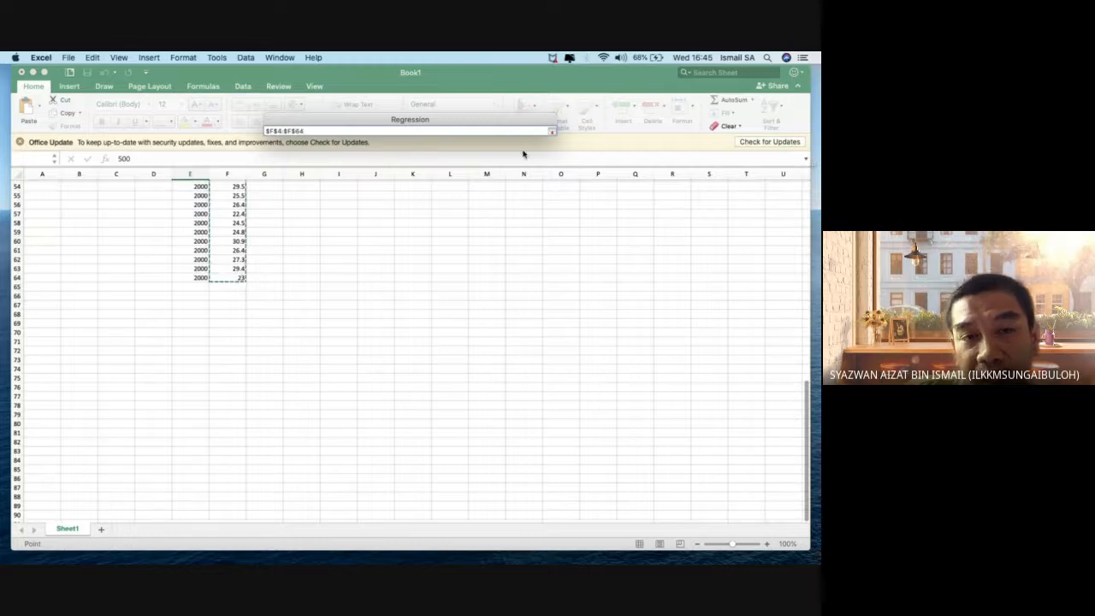
pyautogui.click(552, 131)
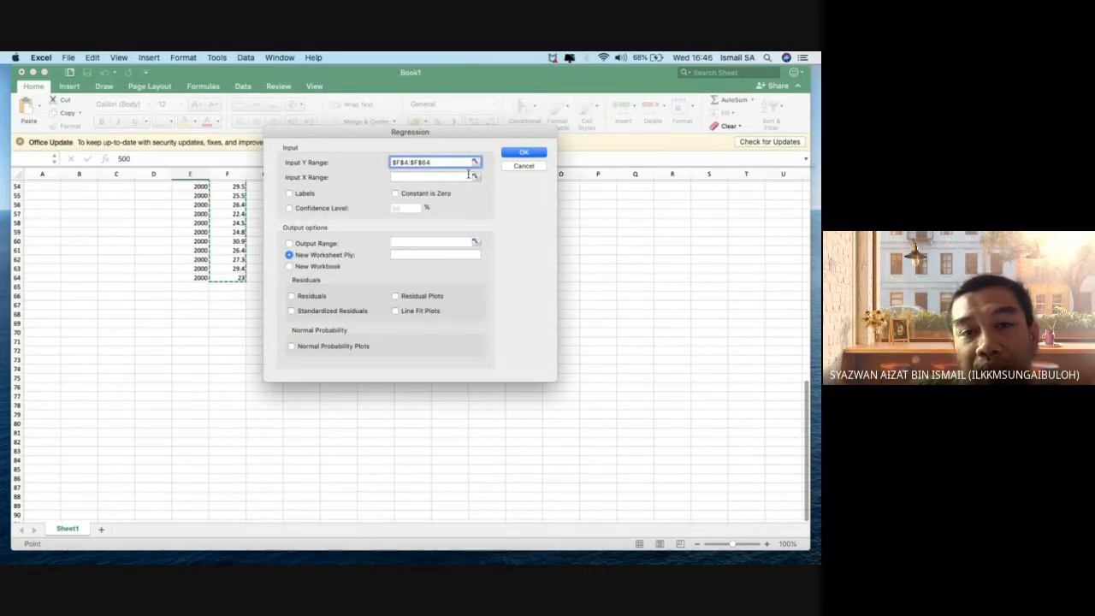
# - Set the Input X range to $E$4:$E$64
pyautogui.click(474, 178)
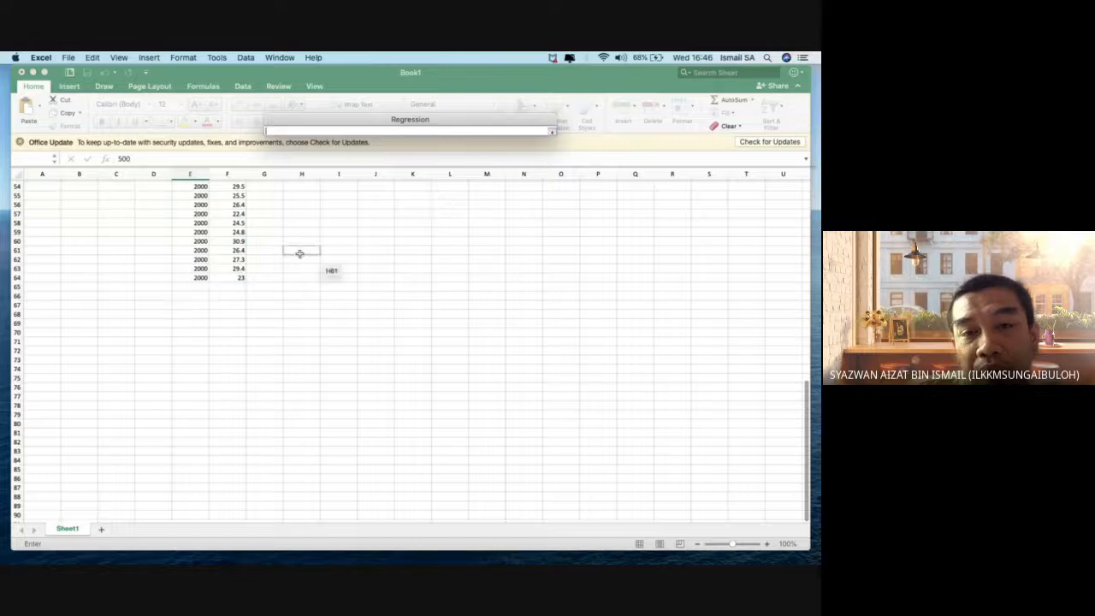
pyautogui.scroll(15, 299, 257)
pyautogui.scroll(2, 300, 257)
pyautogui.click(190, 213)
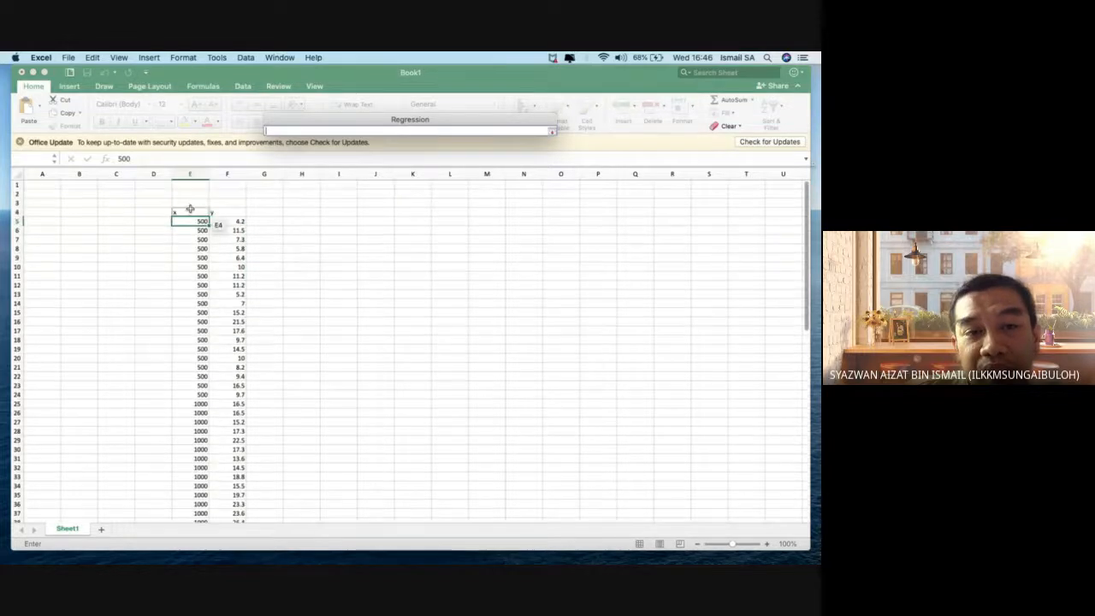
pyautogui.scroll(-10, 213, 258)
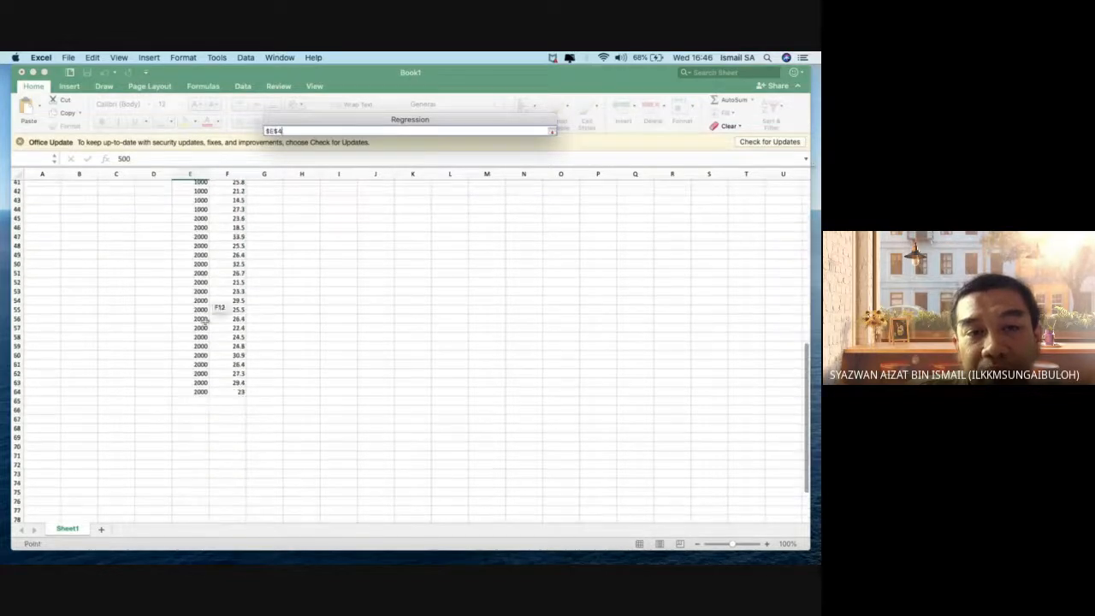
pyautogui.keyDown('shift'); pyautogui.click(197, 391); pyautogui.keyUp('shift')
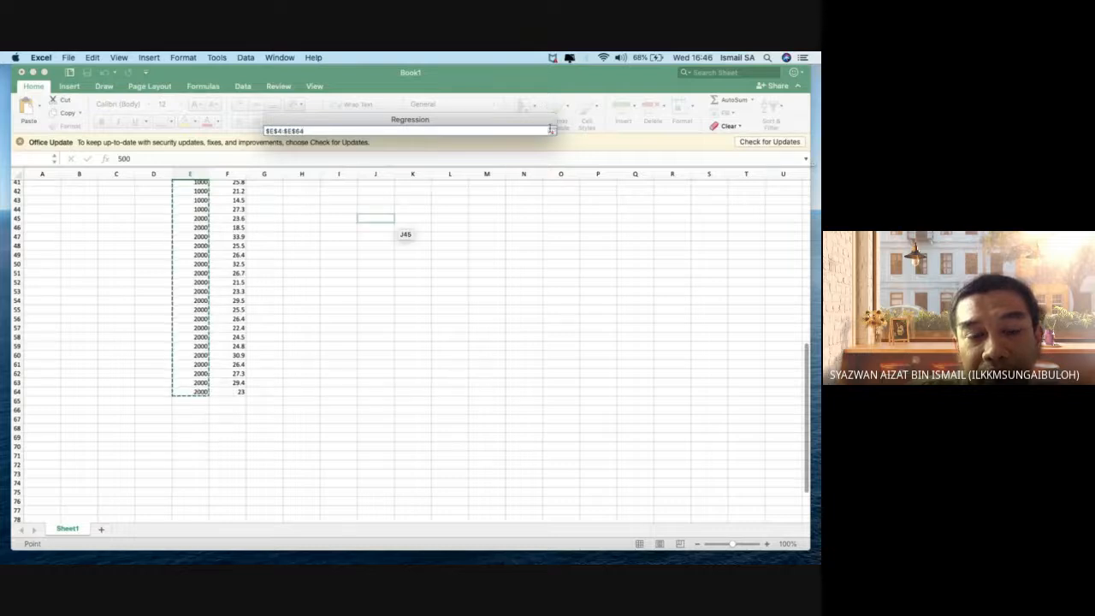
pyautogui.press('Return')
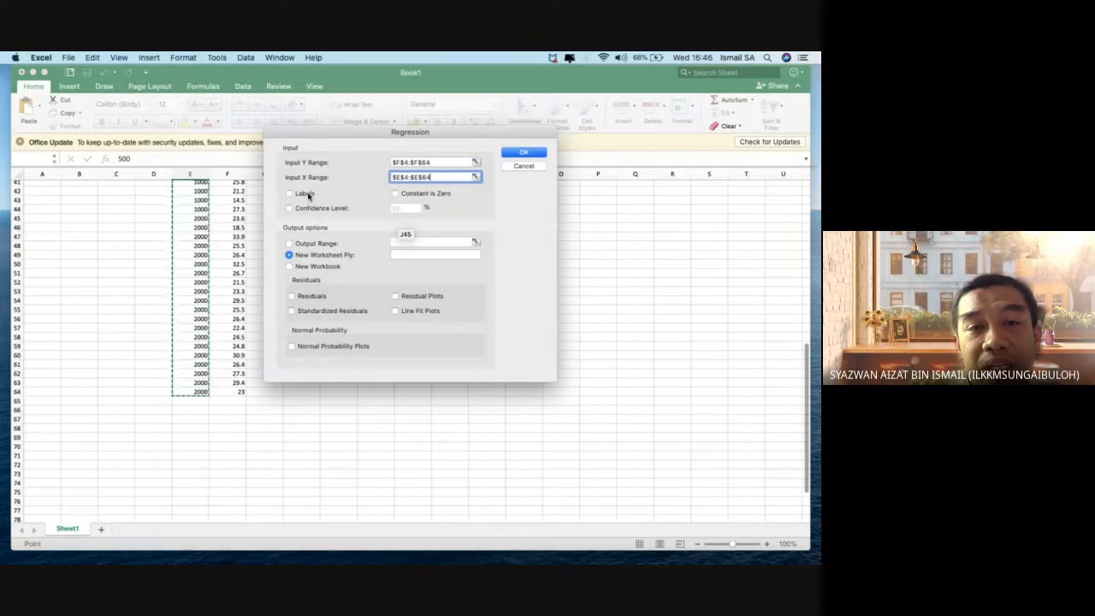
# - Tick Labels and Confidence Level, set output range $J$44, and run the regression
pyautogui.click(290, 193)
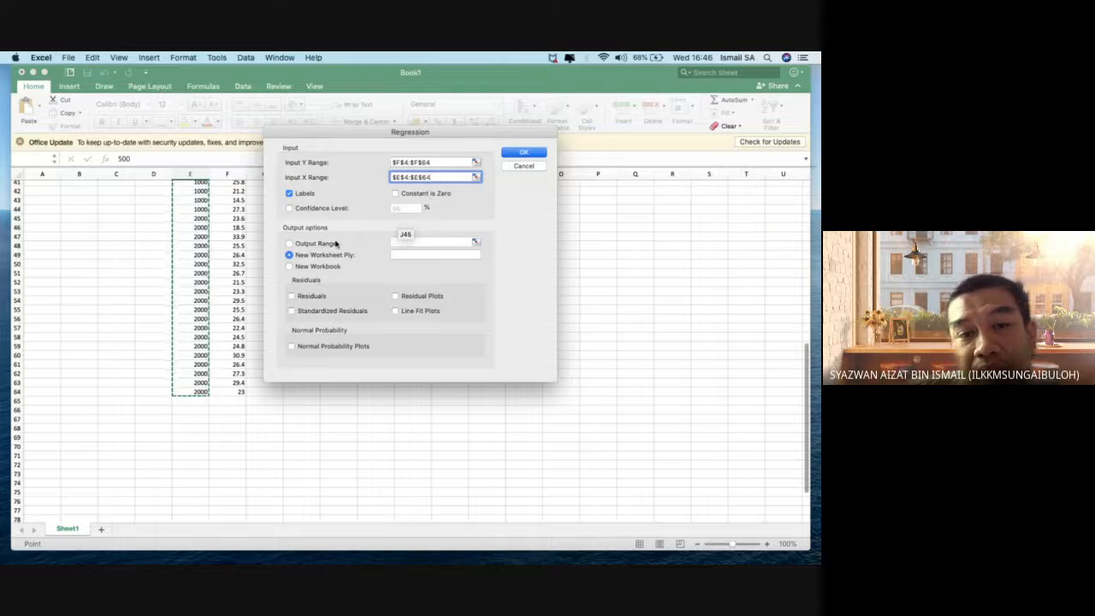
pyautogui.click(323, 209)
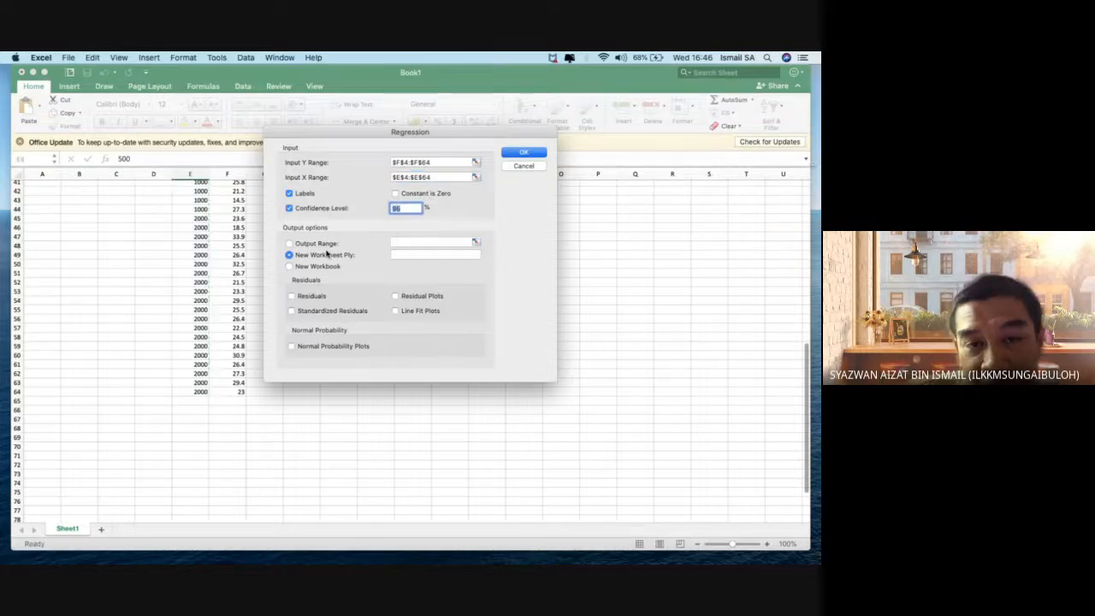
pyautogui.click(317, 246)
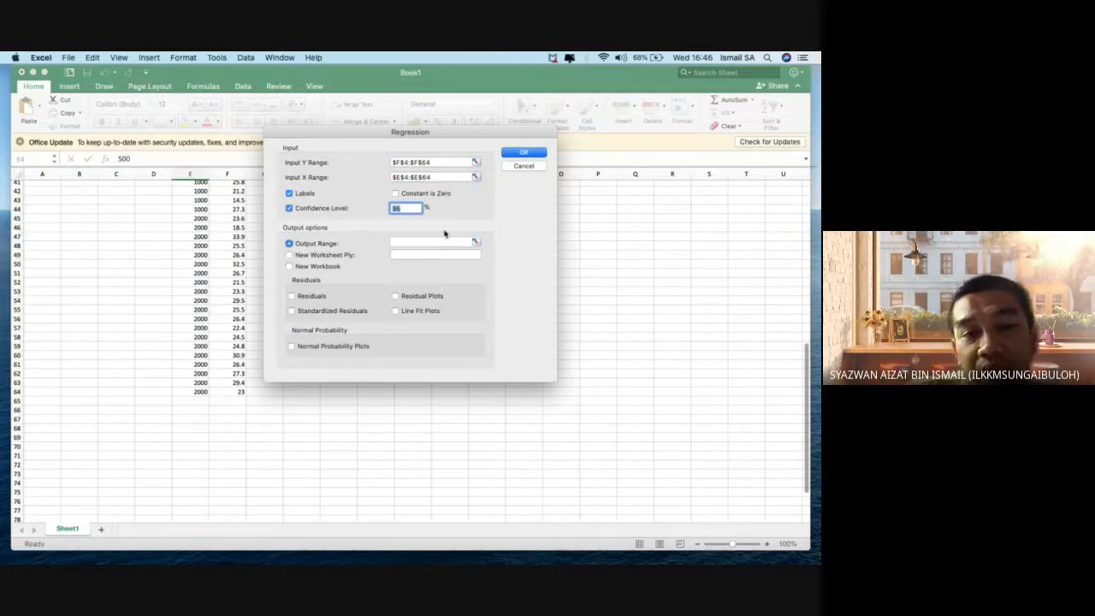
pyautogui.click(473, 243)
pyautogui.click(475, 243)
pyautogui.click(376, 209)
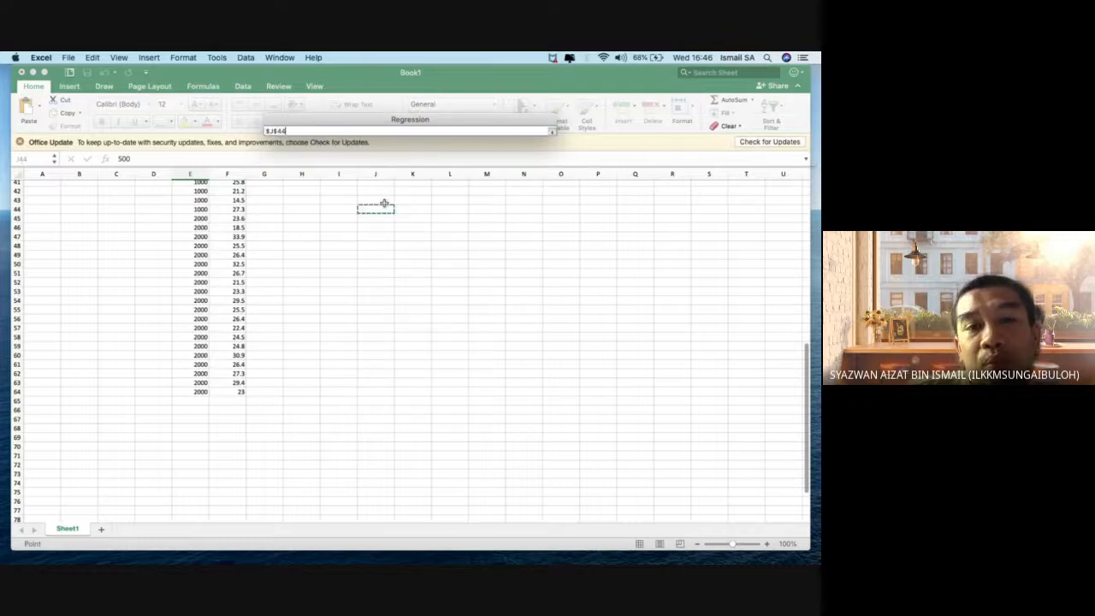
pyautogui.click(554, 132)
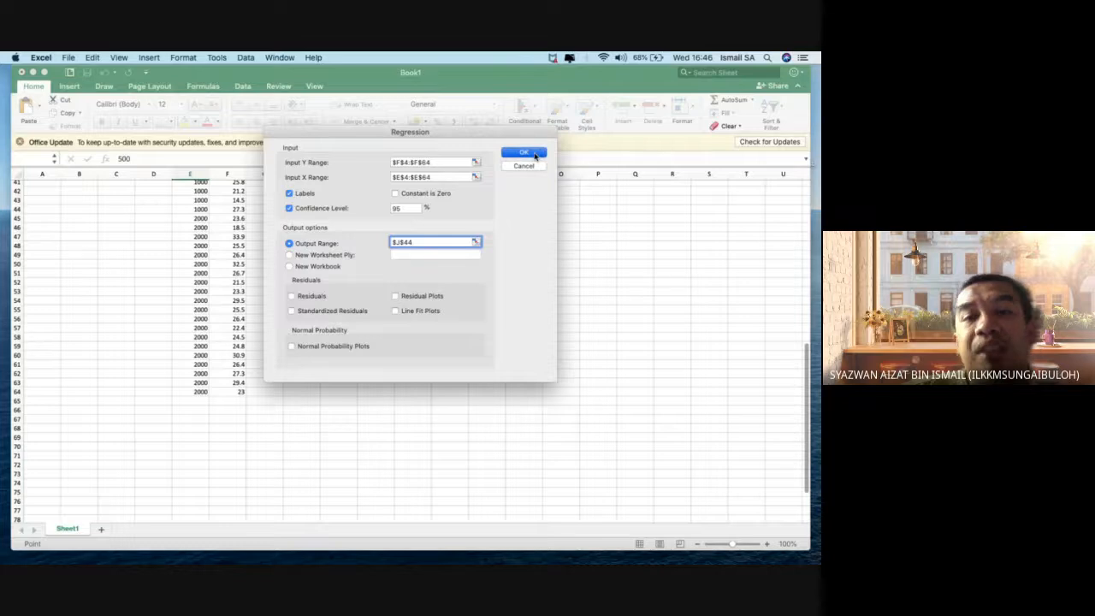
pyautogui.click(534, 154)
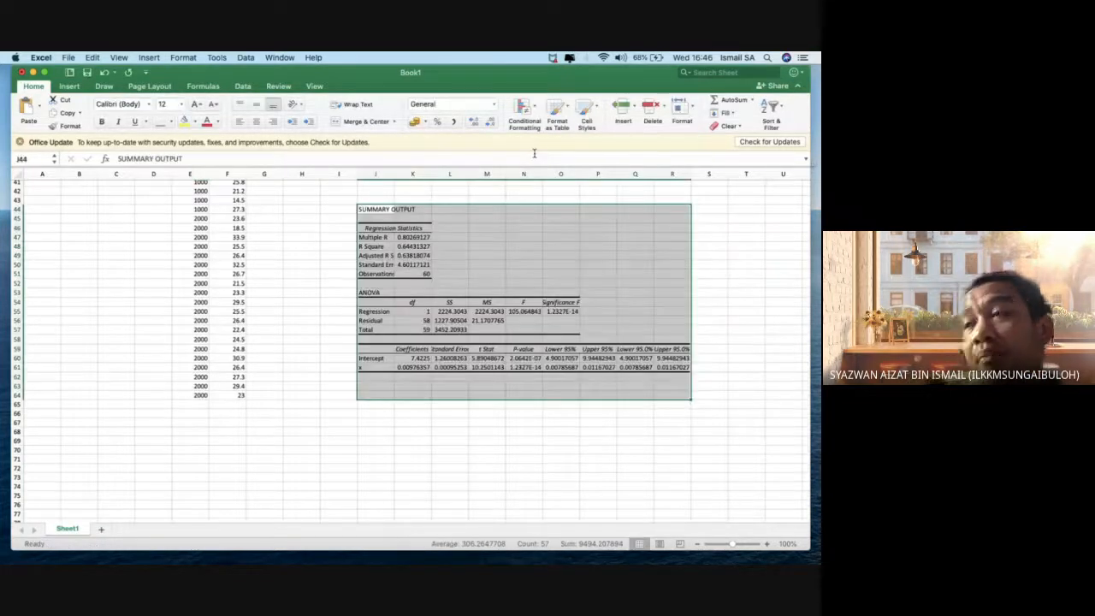
# - Autofit column J to the regression labels and check the Significance F value
pyautogui.moveTo(394, 172); pyautogui.dragTo(395, 172)
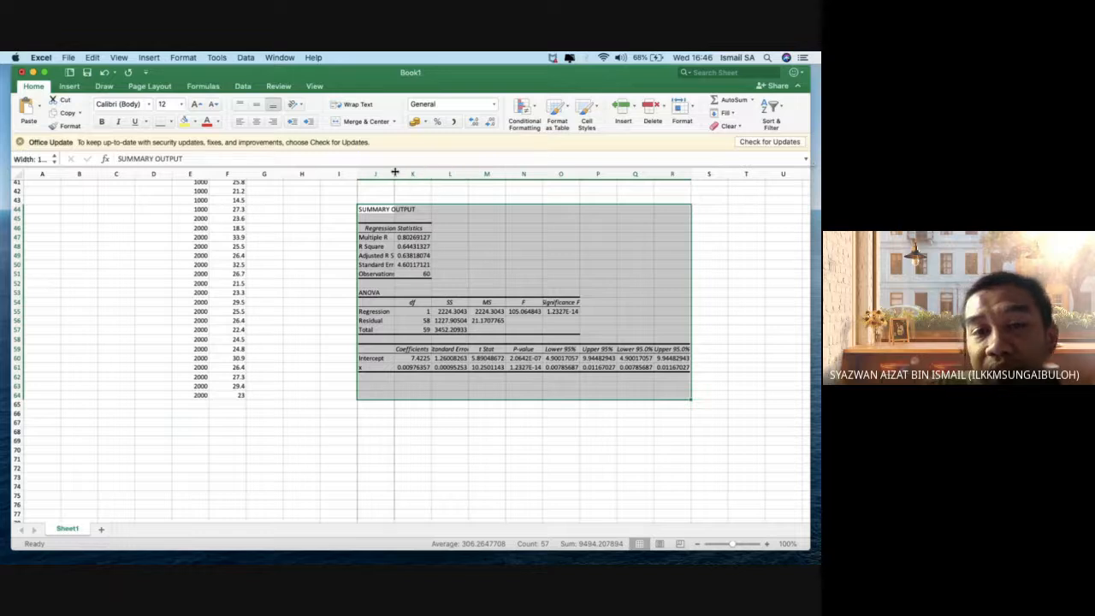
pyautogui.doubleClick(394, 172)
pyautogui.click(578, 312)
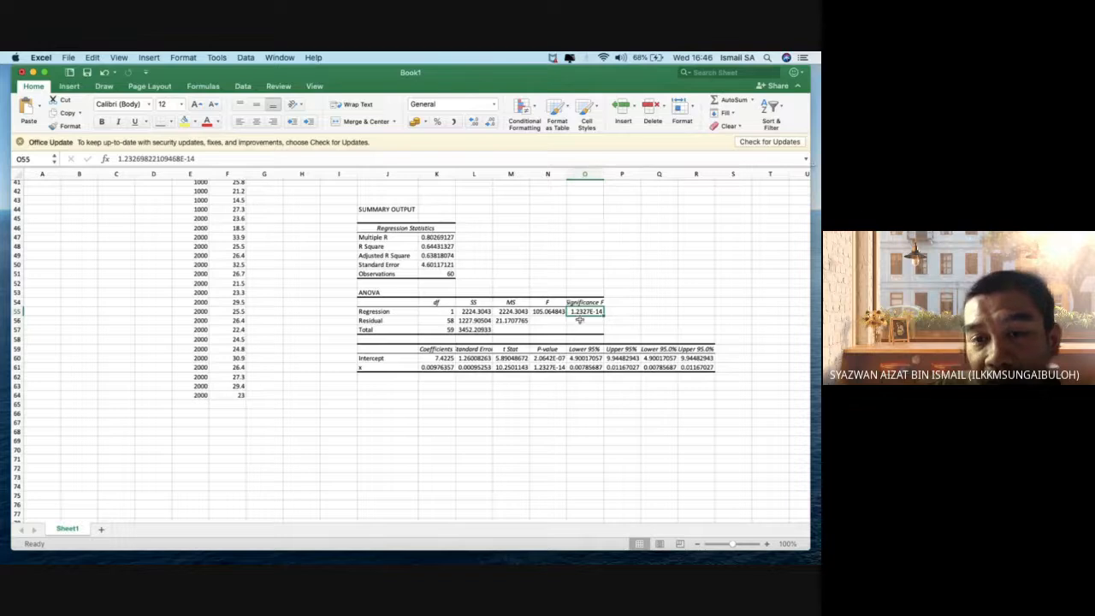
pyautogui.scroll(5, 580, 320)
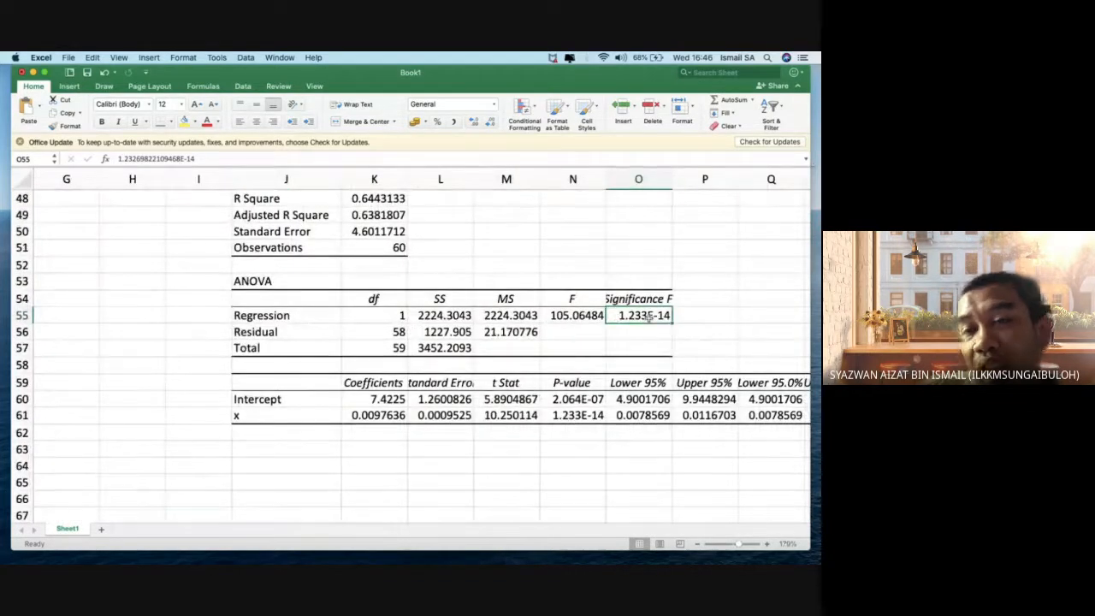
pyautogui.press('Right')
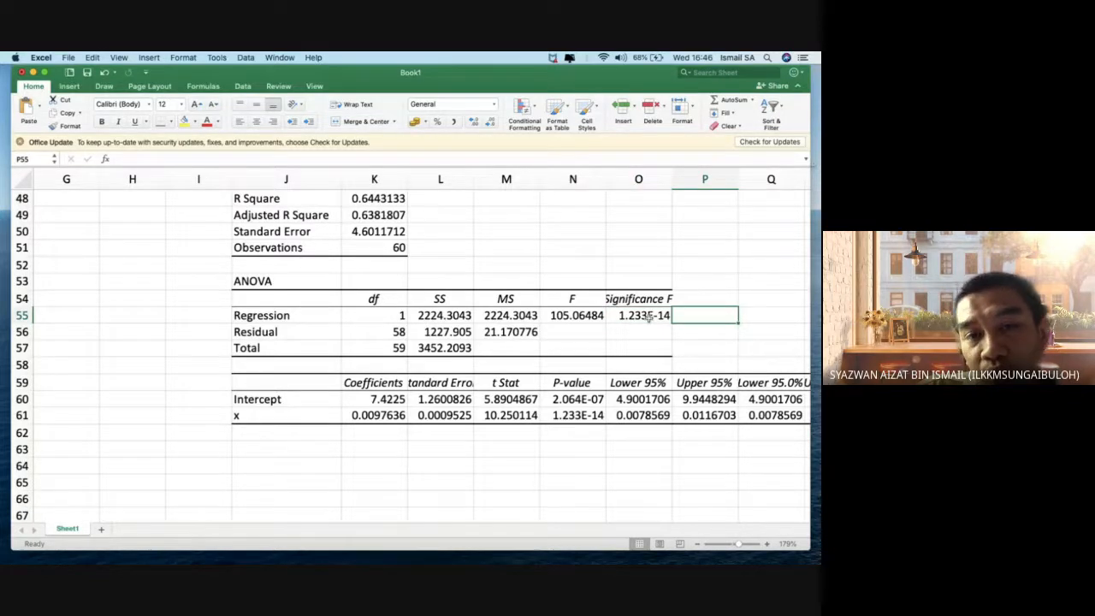
pyautogui.hscroll(-3, 648, 316)
pyautogui.scroll(2, 647, 316)
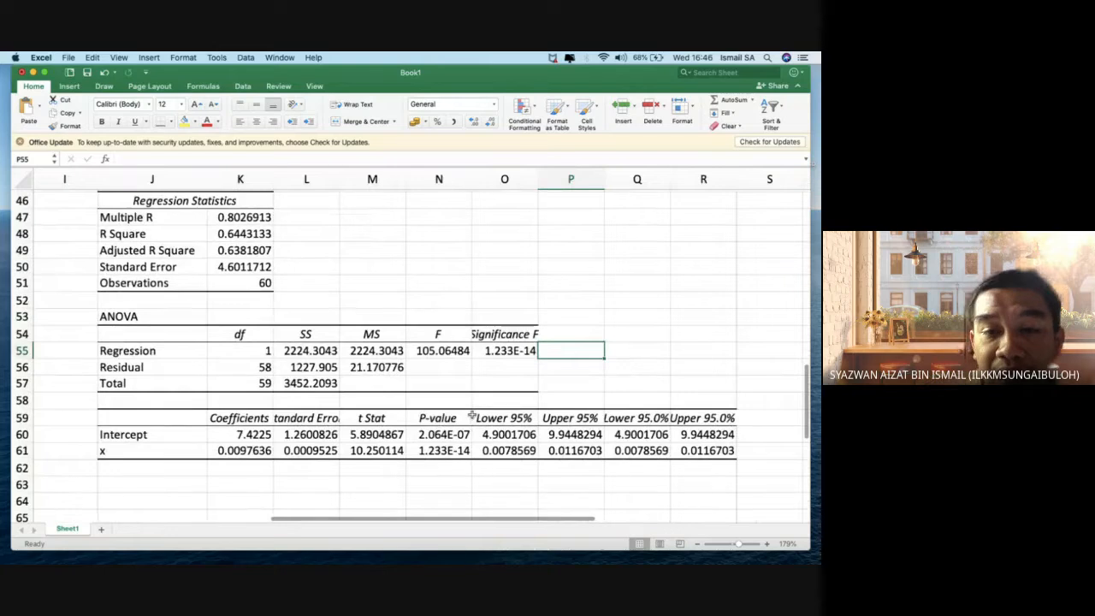
# - Note p<0.001 in cell N63, below the intercept and x P-values
pyautogui.click(446, 437)
pyautogui.click(446, 451)
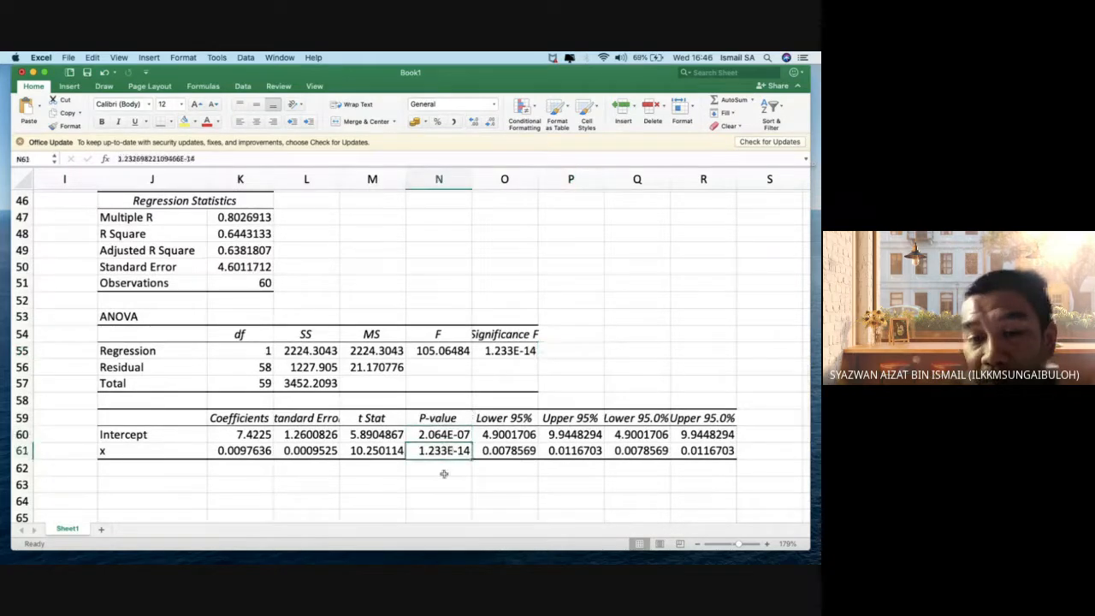
pyautogui.click(442, 481)
pyautogui.write('p<')
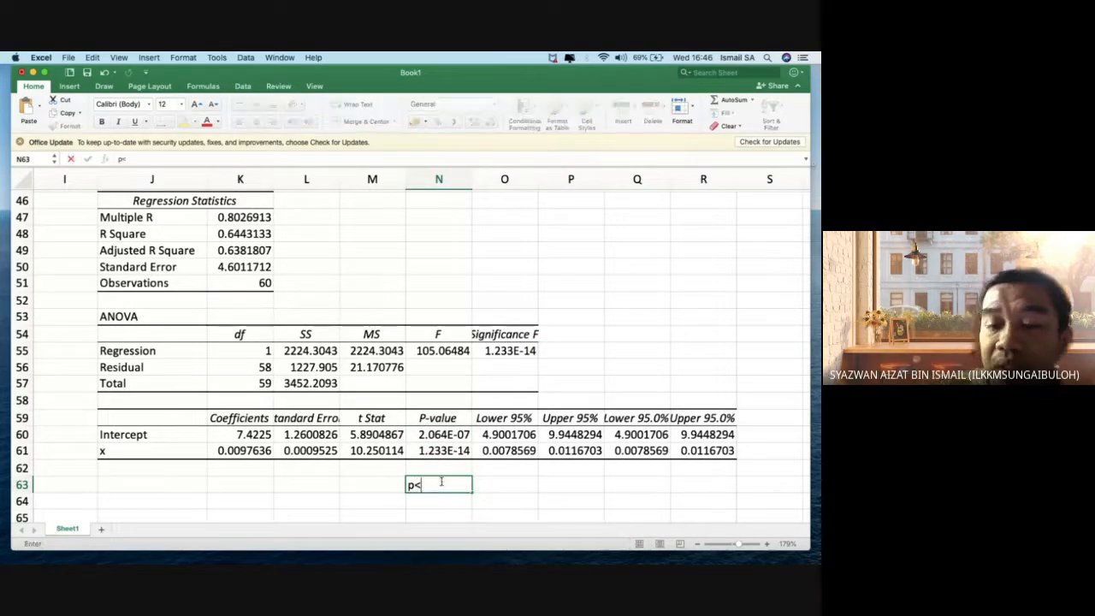
pyautogui.write('0.001')
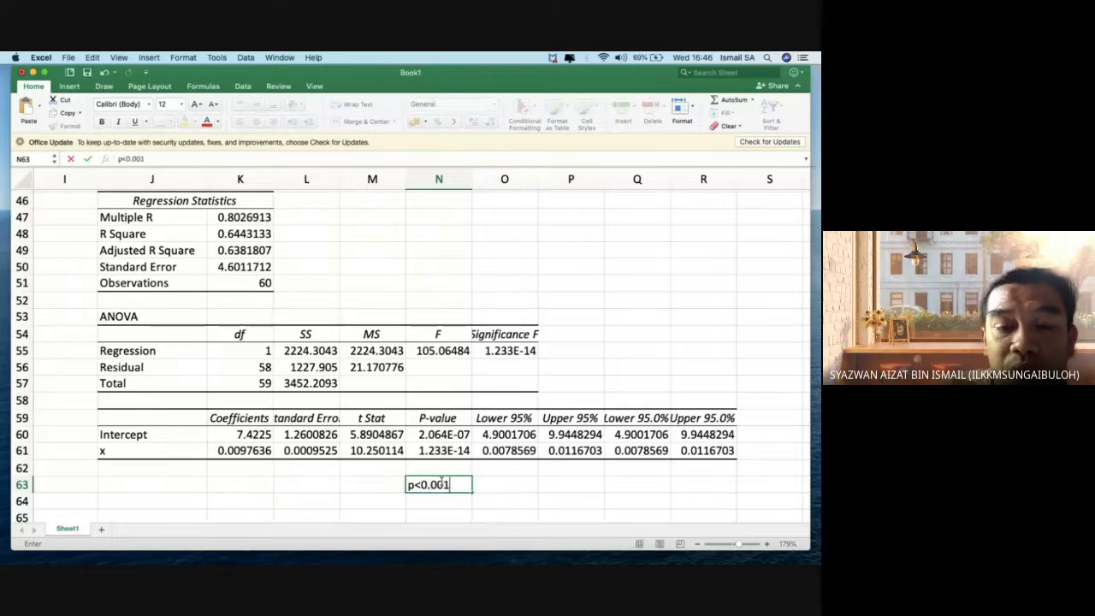
pyautogui.click(457, 436)
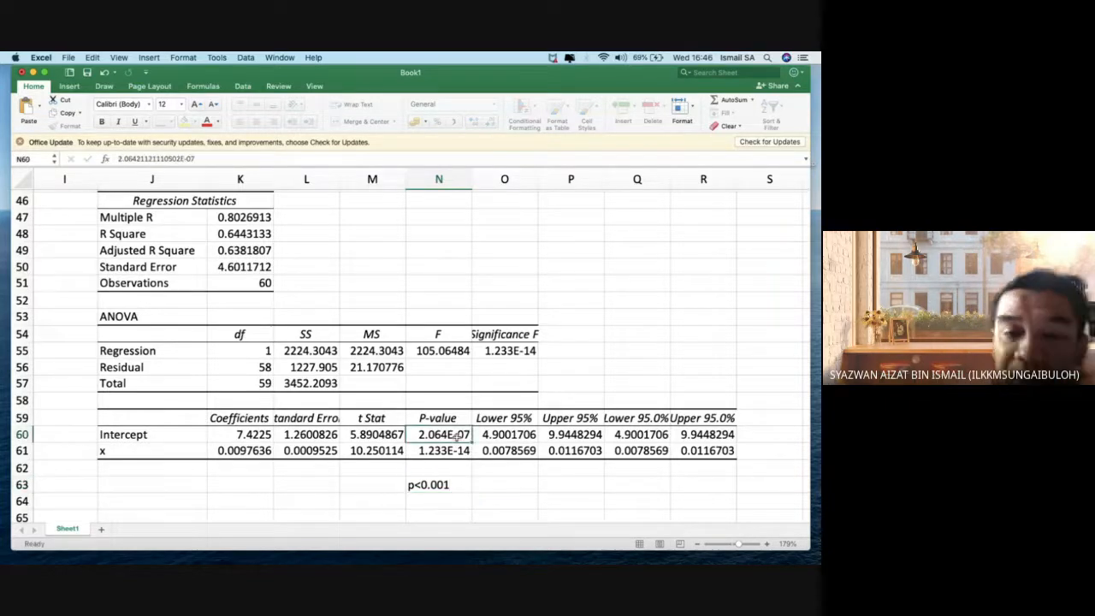
pyautogui.click(439, 484)
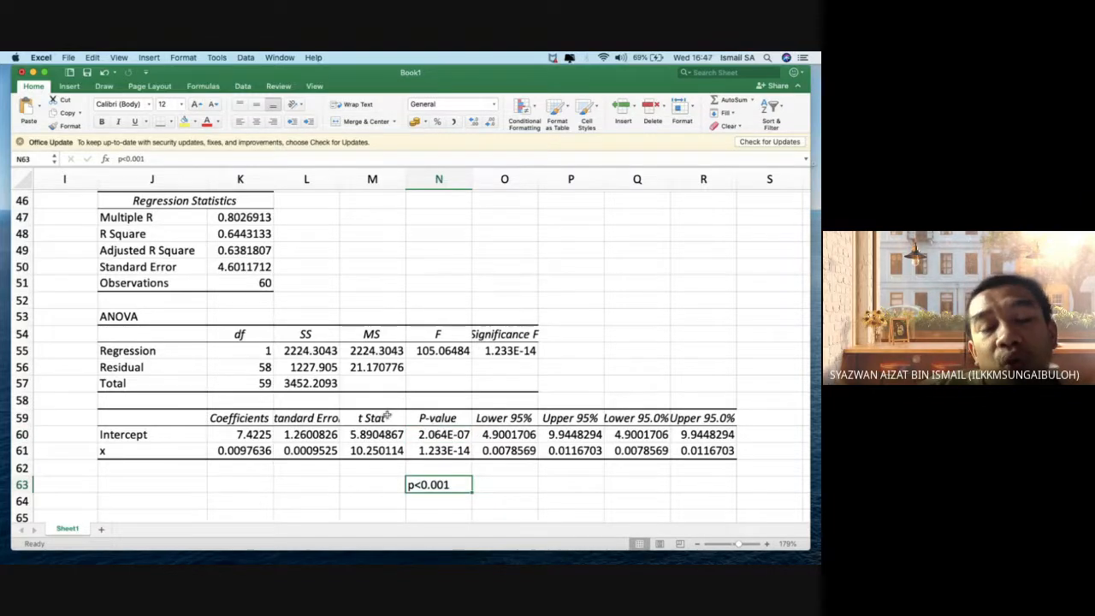
# - Review R Square 0.6443133, both coefficients and Multiple R, then close Book1
pyautogui.click(247, 236)
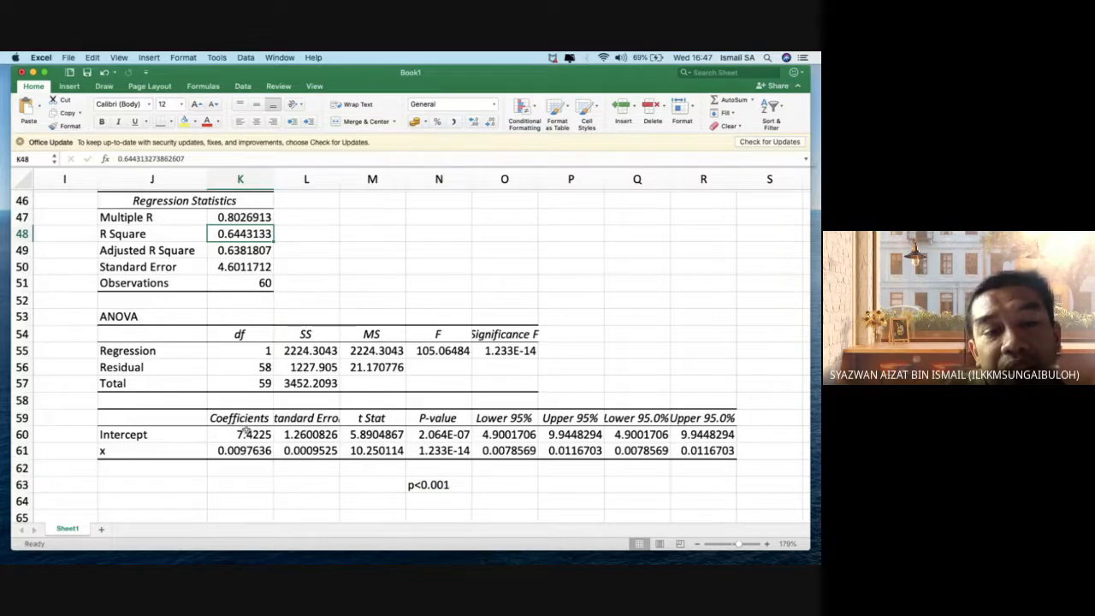
pyautogui.click(245, 434)
pyautogui.click(247, 446)
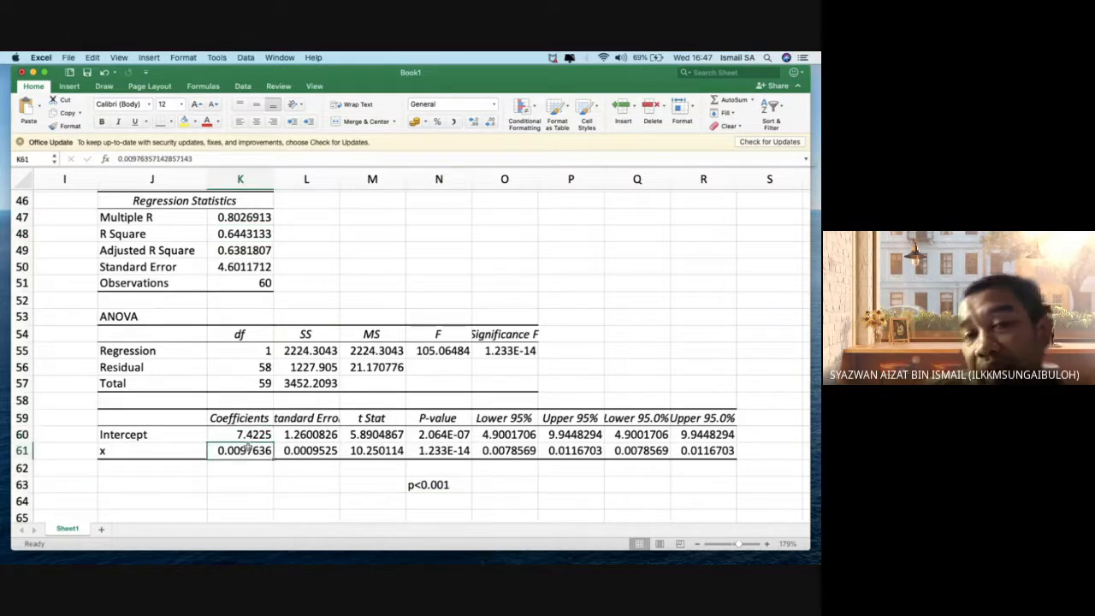
pyautogui.click(238, 219)
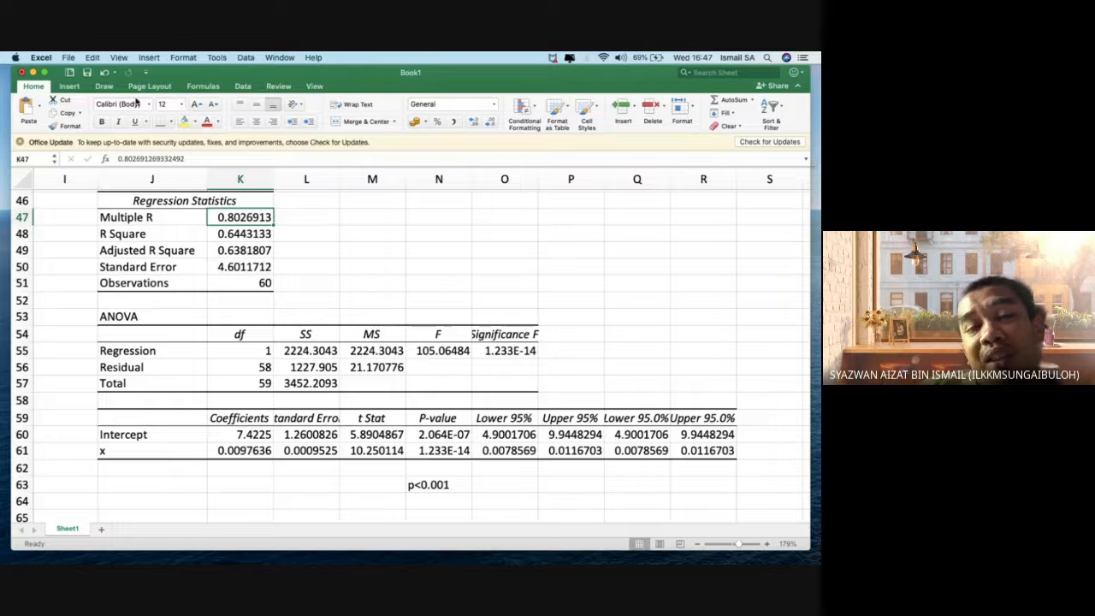
pyautogui.click(21, 72)
# - Discard the Excel workbook's changes and close the jamovi analysis without saving
pyautogui.click(390, 151)
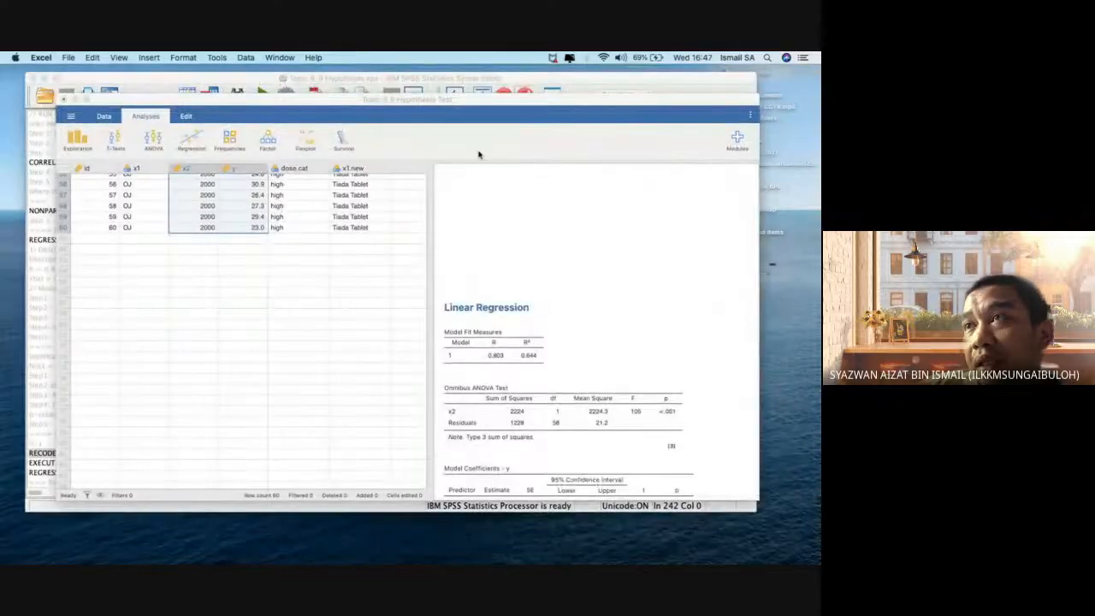
pyautogui.click(63, 100)
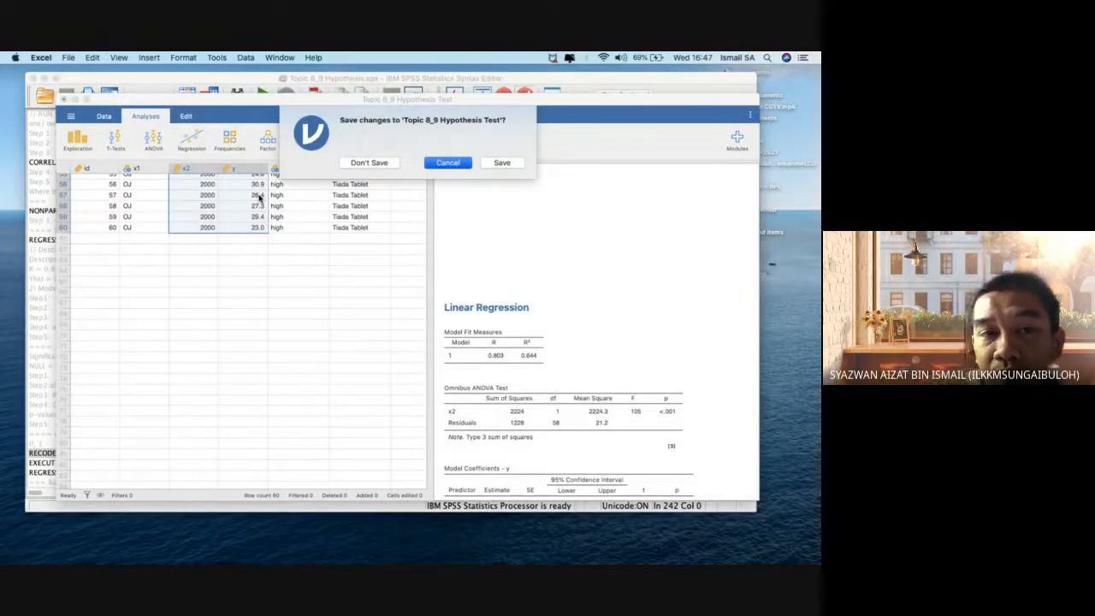
pyautogui.click(380, 169)
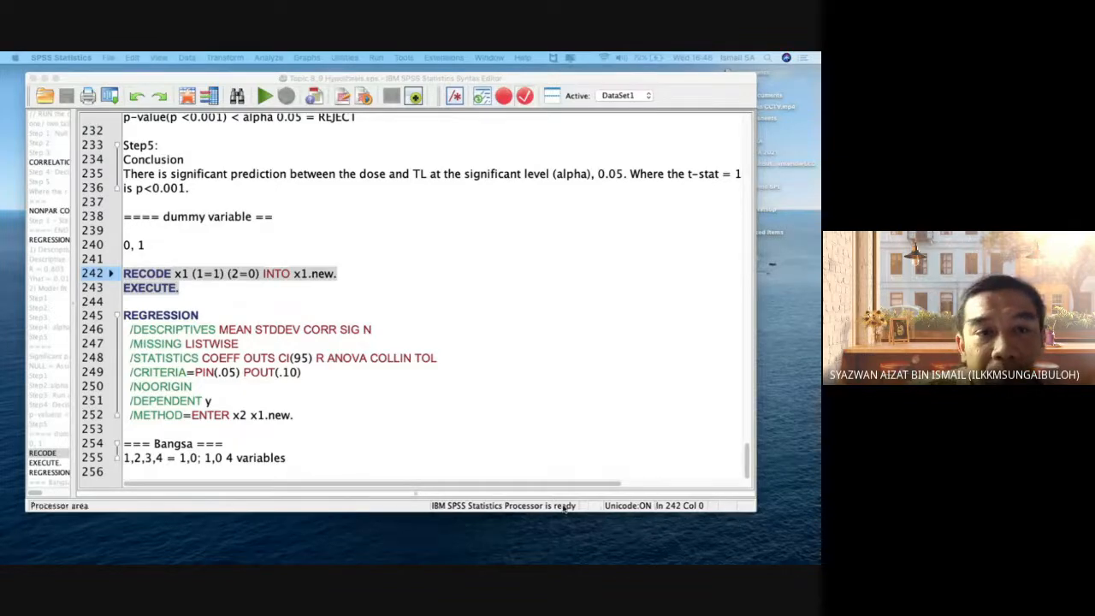
# - Select the REGRESSION block on syntax lines 245–252 in the Syntax Editor
pyautogui.click(345, 419)
pyautogui.moveTo(344, 419); pyautogui.dragTo(125, 315)
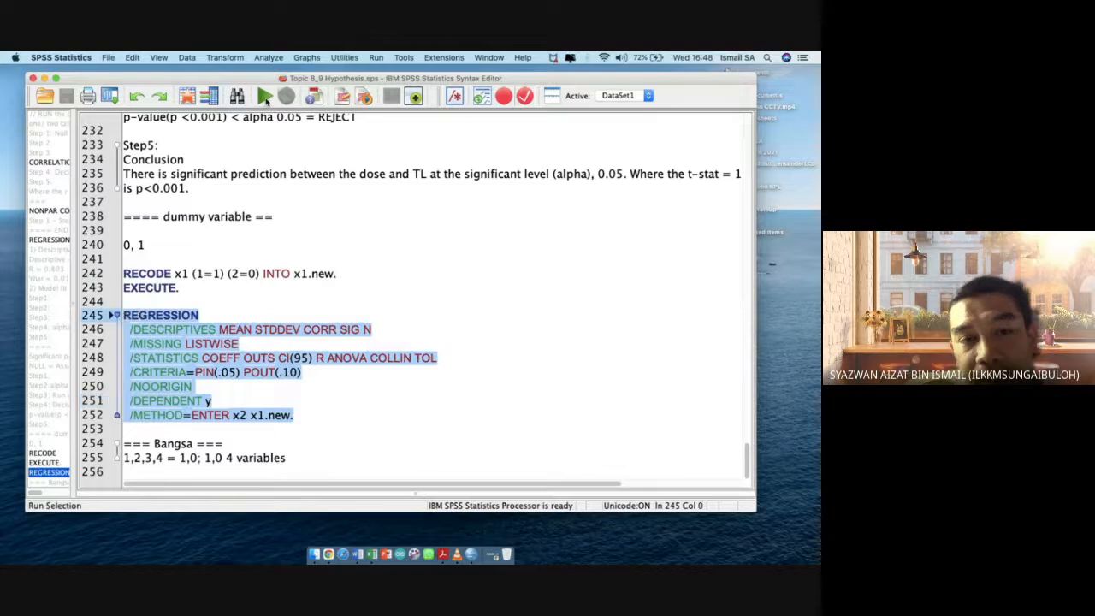
# - Run the selected REGRESSION and inspect the ANOVA and Coefficients tables
pyautogui.click(264, 95)
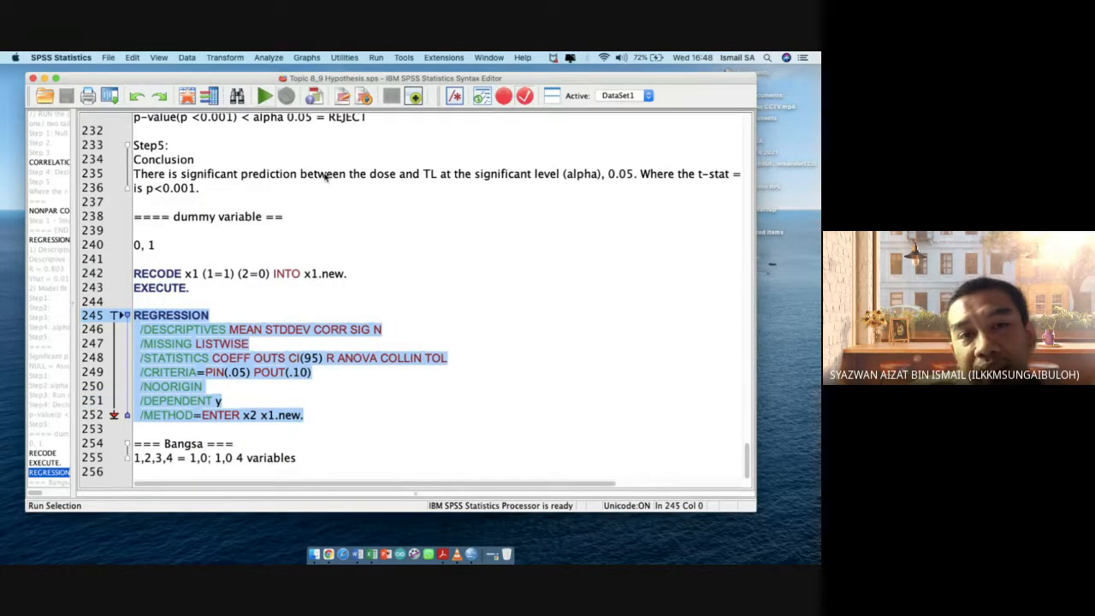
pyautogui.scroll(8, 343, 327)
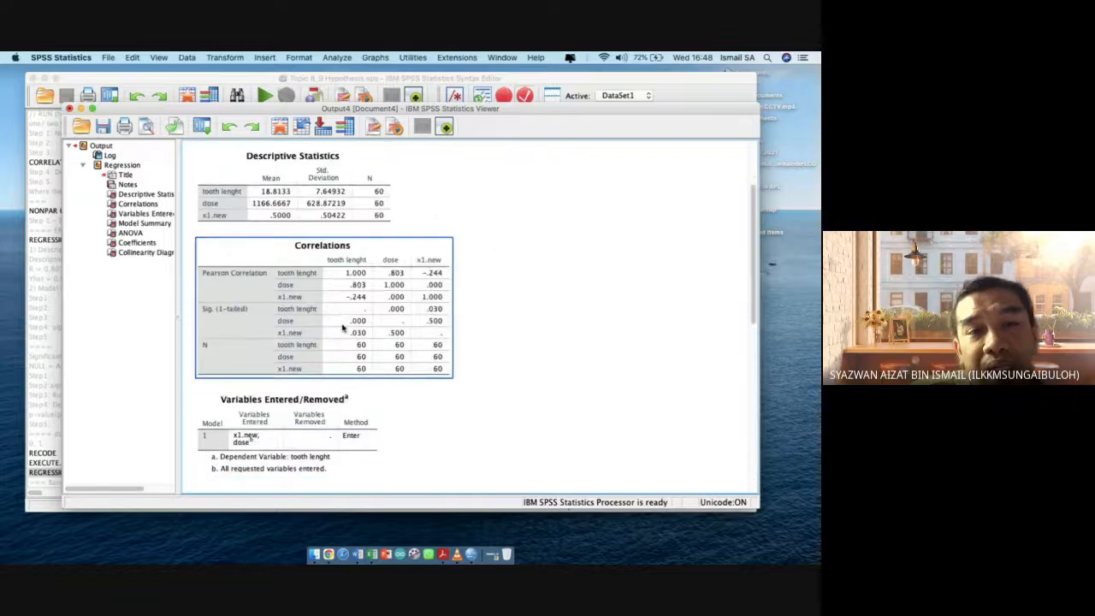
pyautogui.scroll(-6, 342, 328)
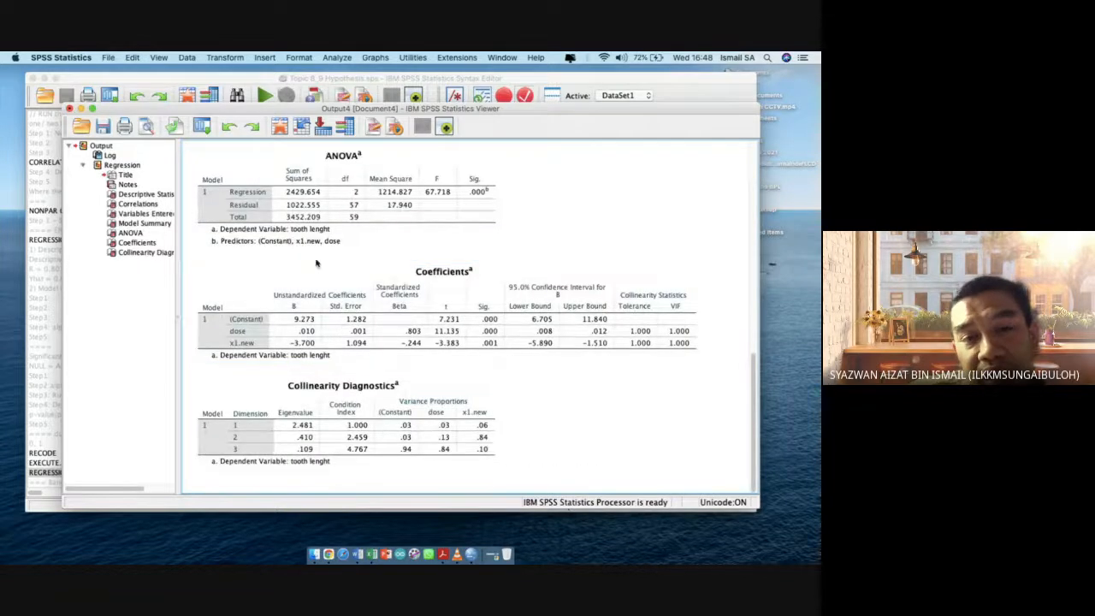
pyautogui.click(288, 212)
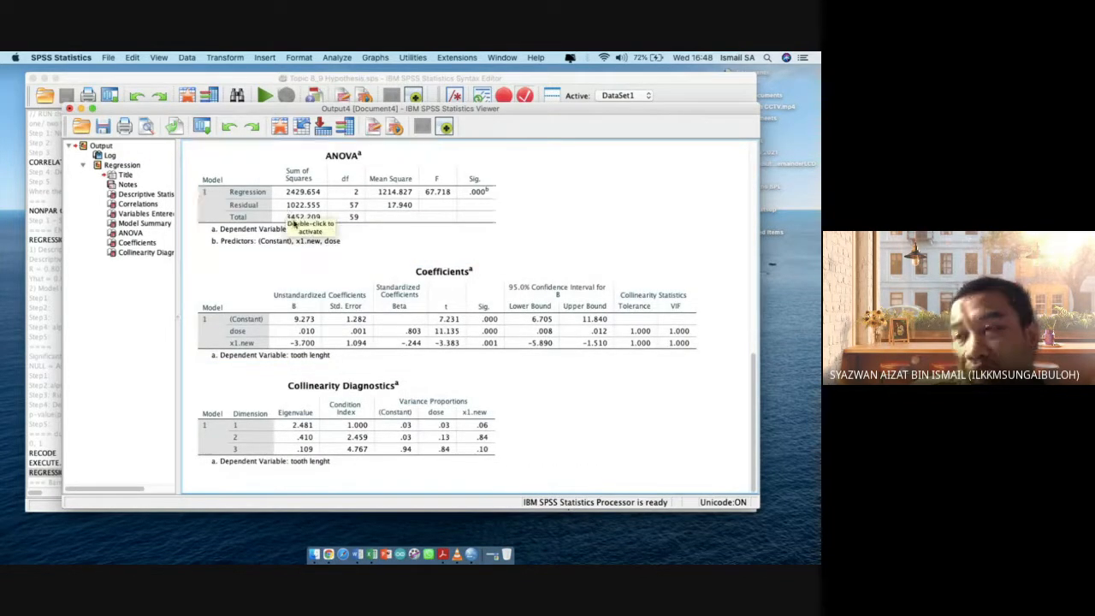
pyautogui.scroll(1, 287, 255)
pyautogui.scroll(1, 287, 255)
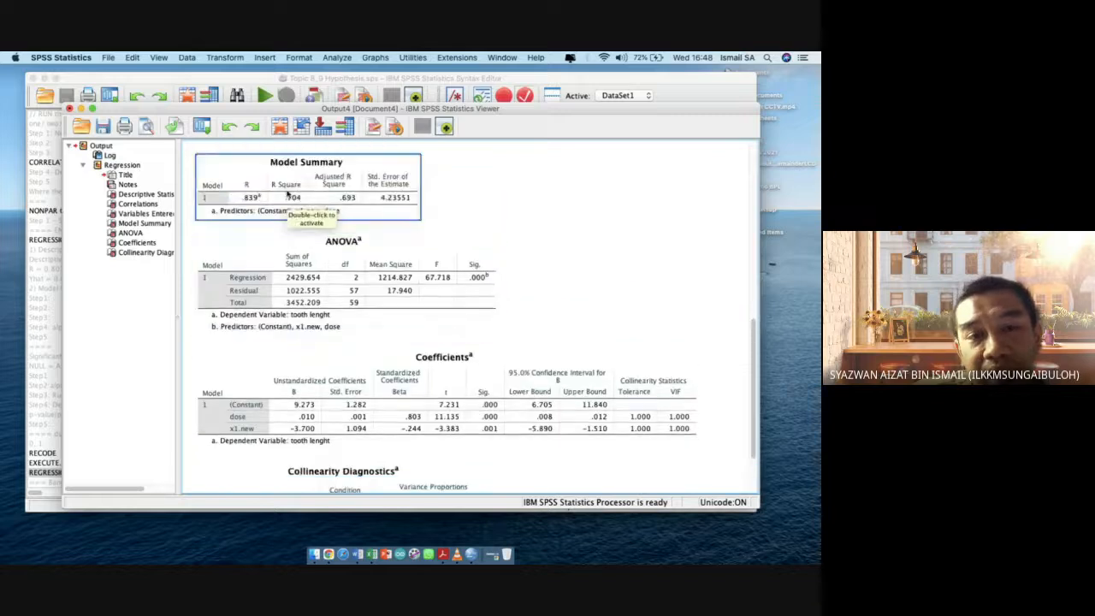
pyautogui.click(302, 374)
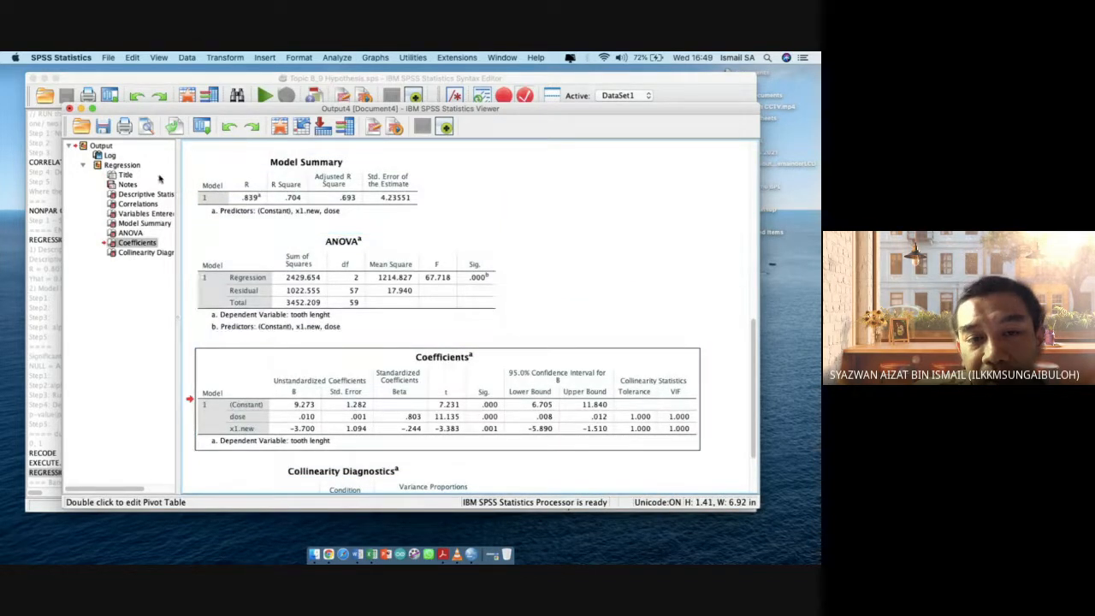
# - Select the Model Summary table and pick an action from its context menu
pyautogui.click(111, 60)
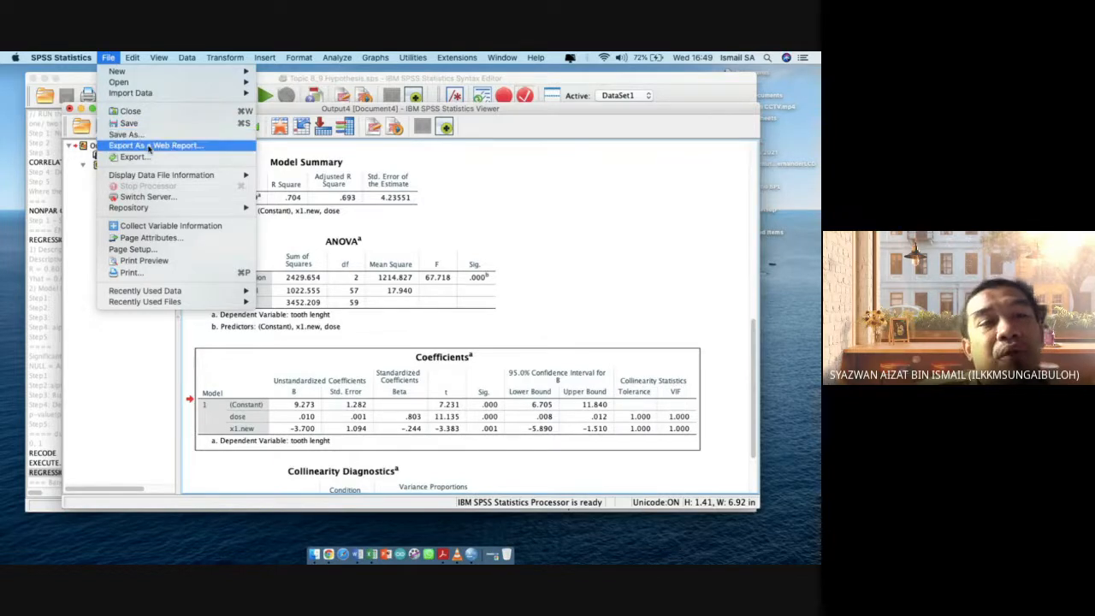
pyautogui.click(518, 236)
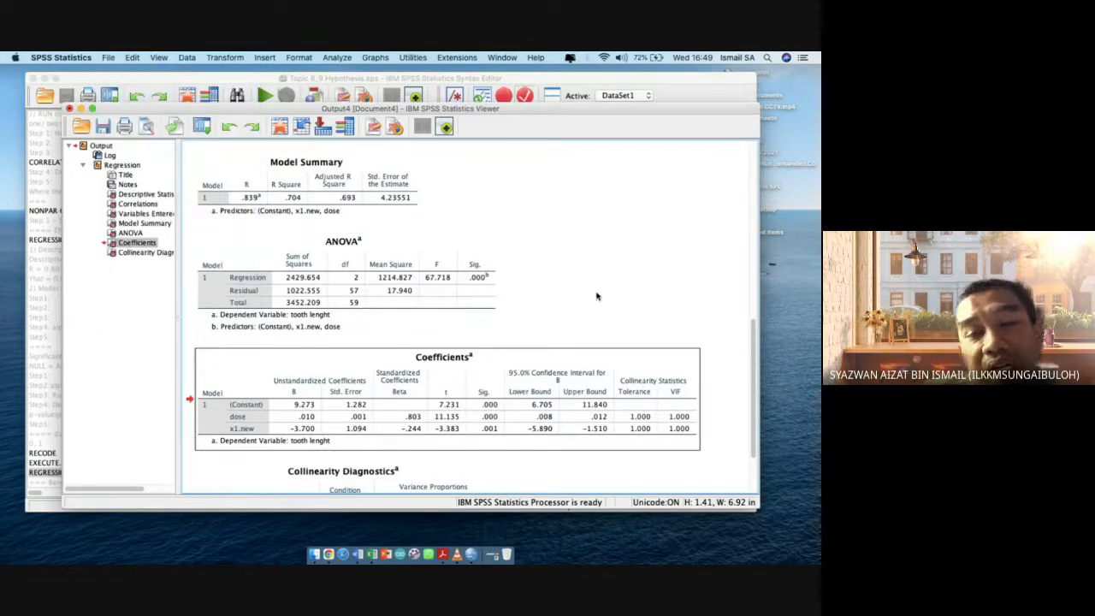
pyautogui.click(700, 304)
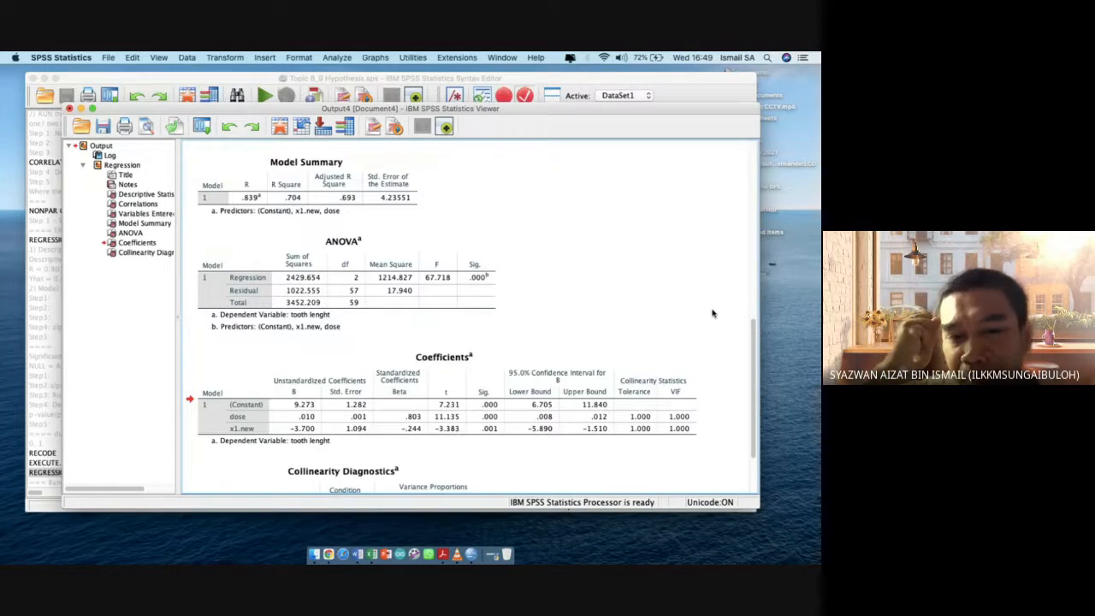
pyautogui.click(250, 166)
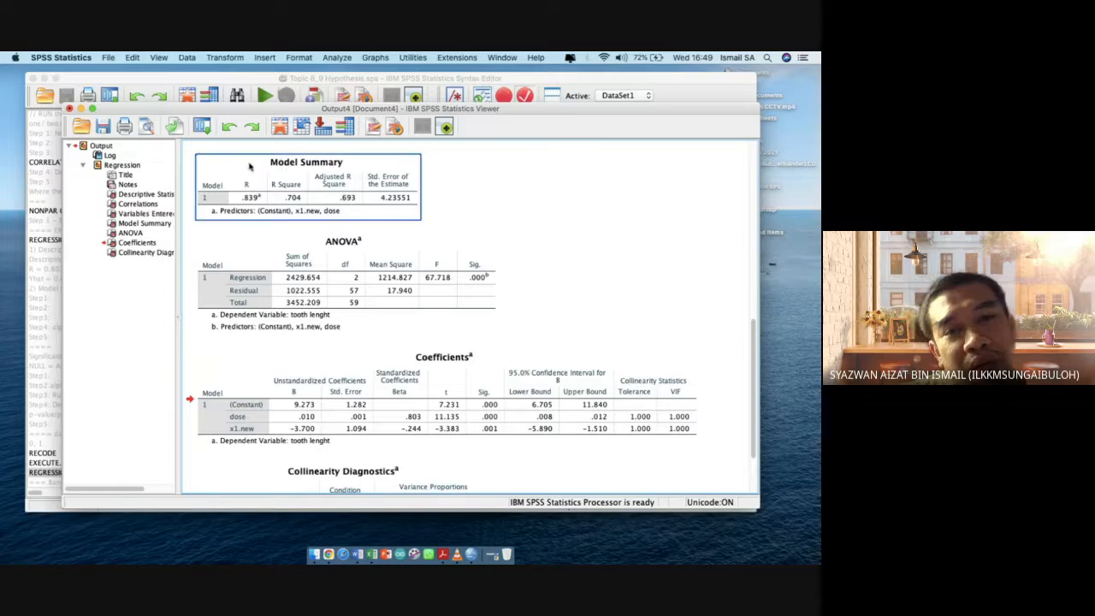
pyautogui.click(443, 180)
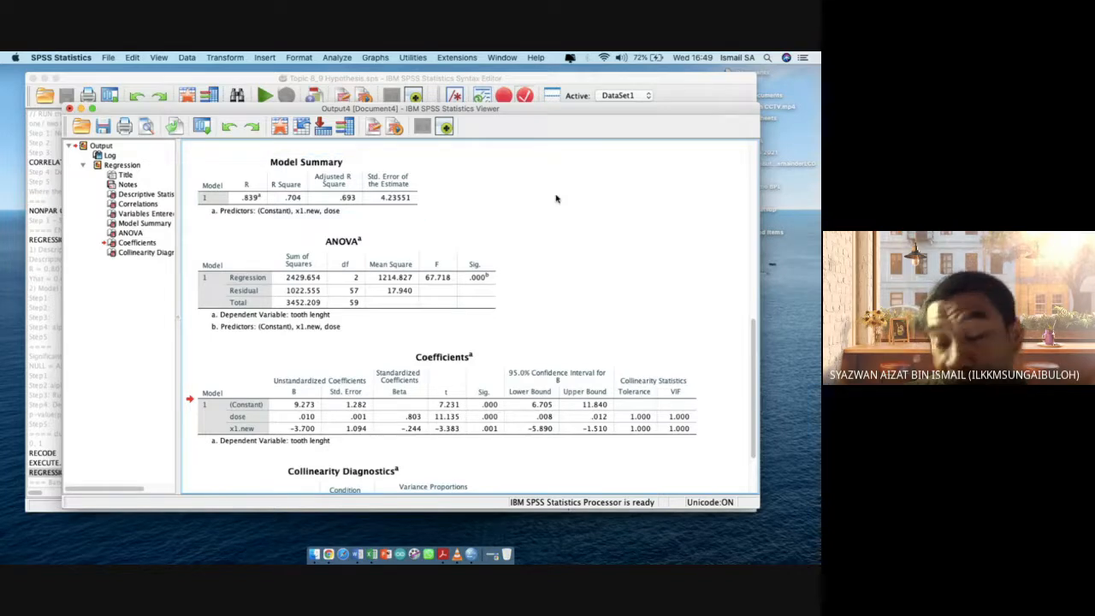
pyautogui.click(354, 190)
pyautogui.rightClick(353, 189)
pyautogui.click(402, 205)
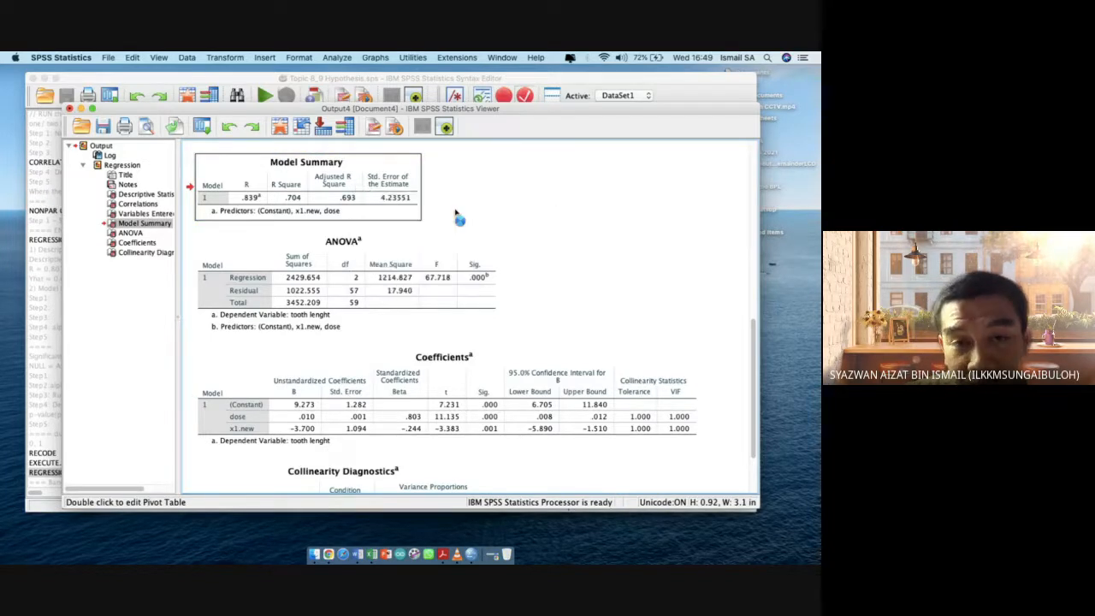
pyautogui.click(543, 213)
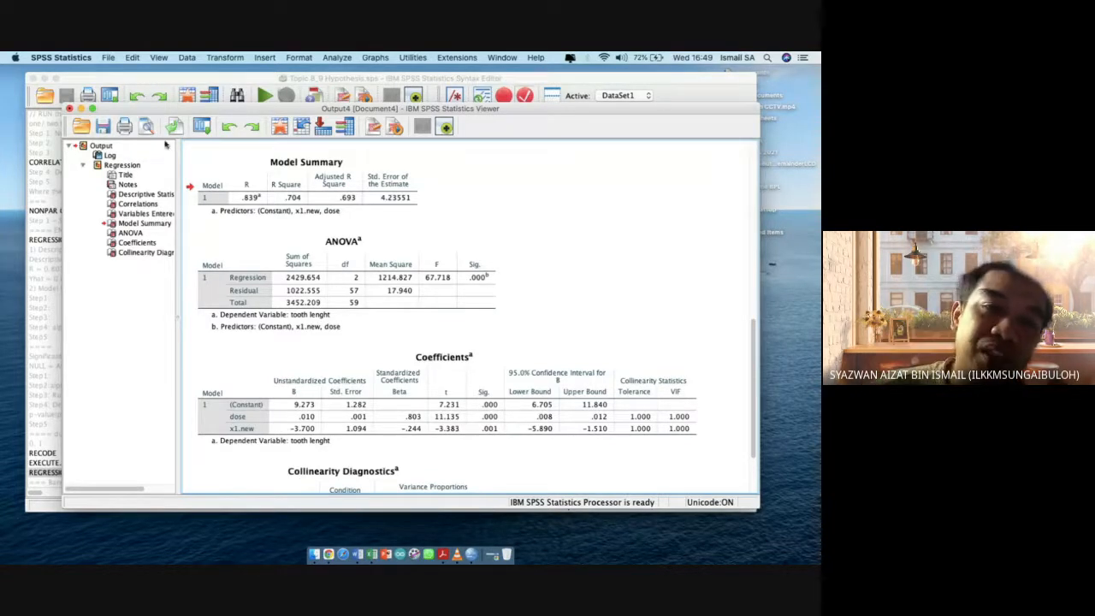
# - Close the regression output window without saving it
pyautogui.click(70, 110)
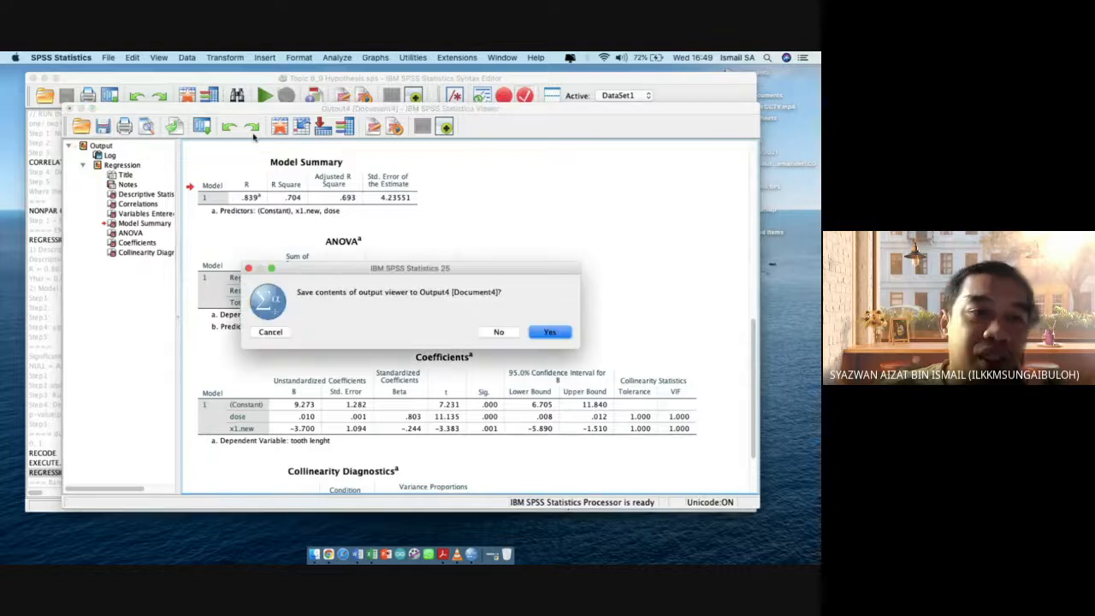
pyautogui.click(506, 338)
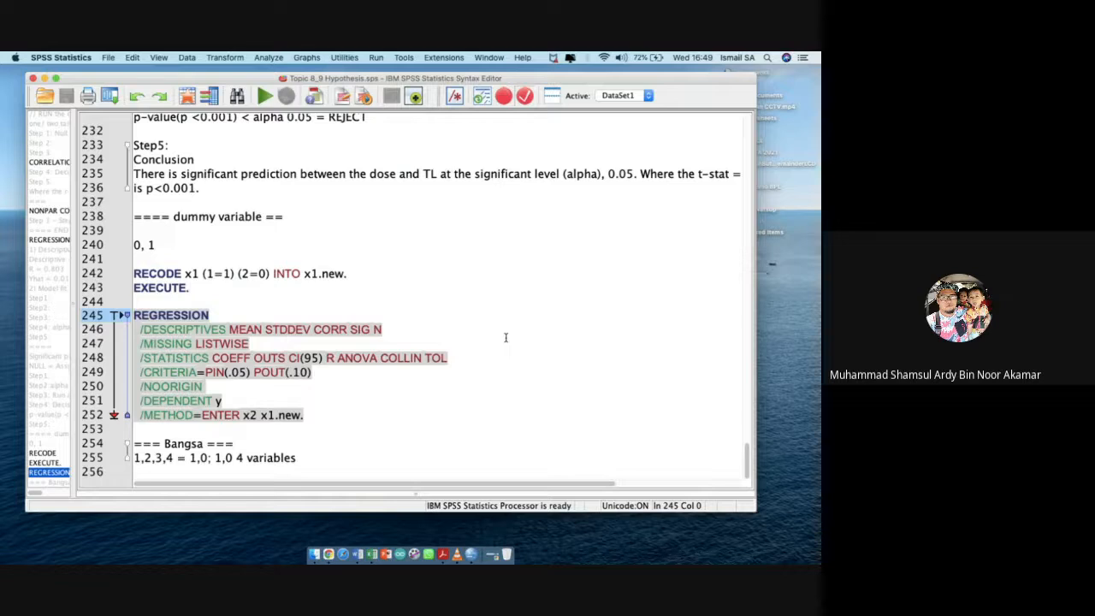
pyautogui.click(310, 419)
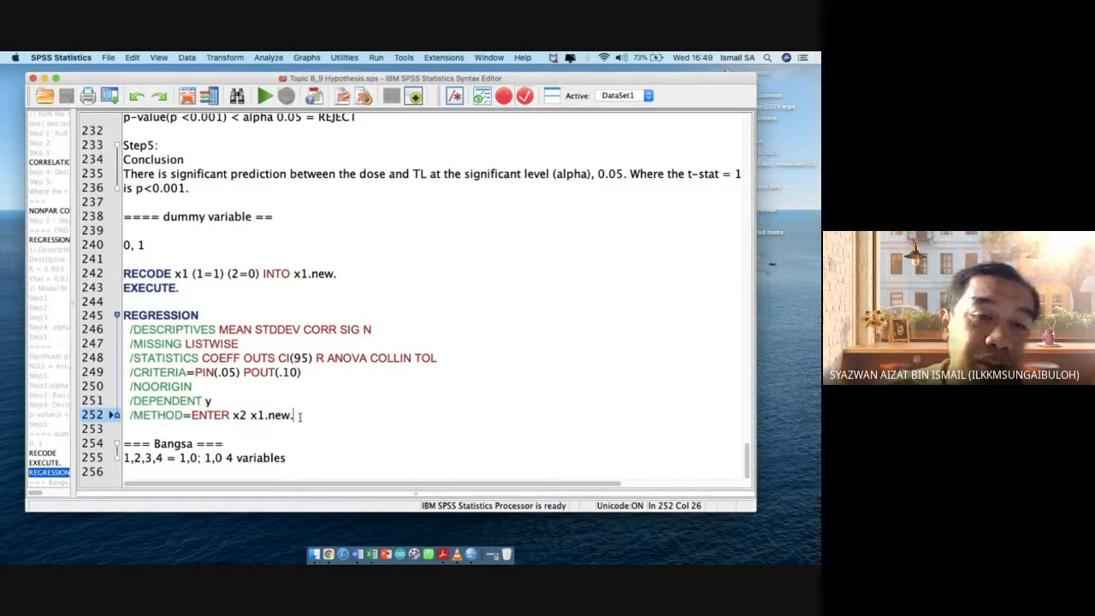
# - Review the REGRESSION syntax with x1.new on lines 245–252, then close the syntax file
pyautogui.moveTo(300, 417); pyautogui.dragTo(118, 317)
pyautogui.click(274, 419)
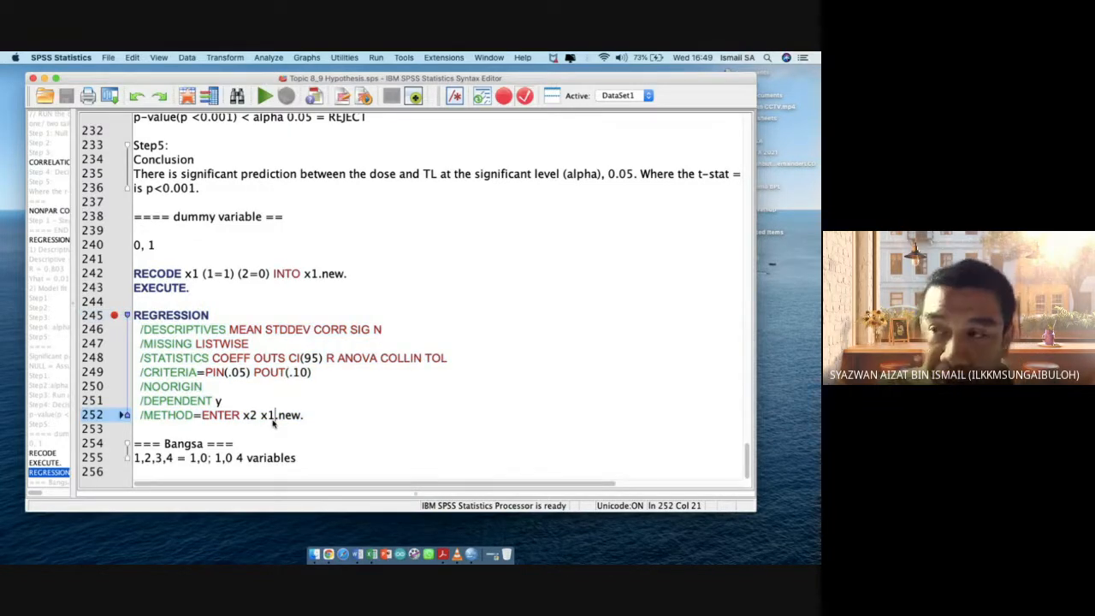
pyautogui.moveTo(317, 422); pyautogui.dragTo(119, 316)
pyautogui.click(334, 316)
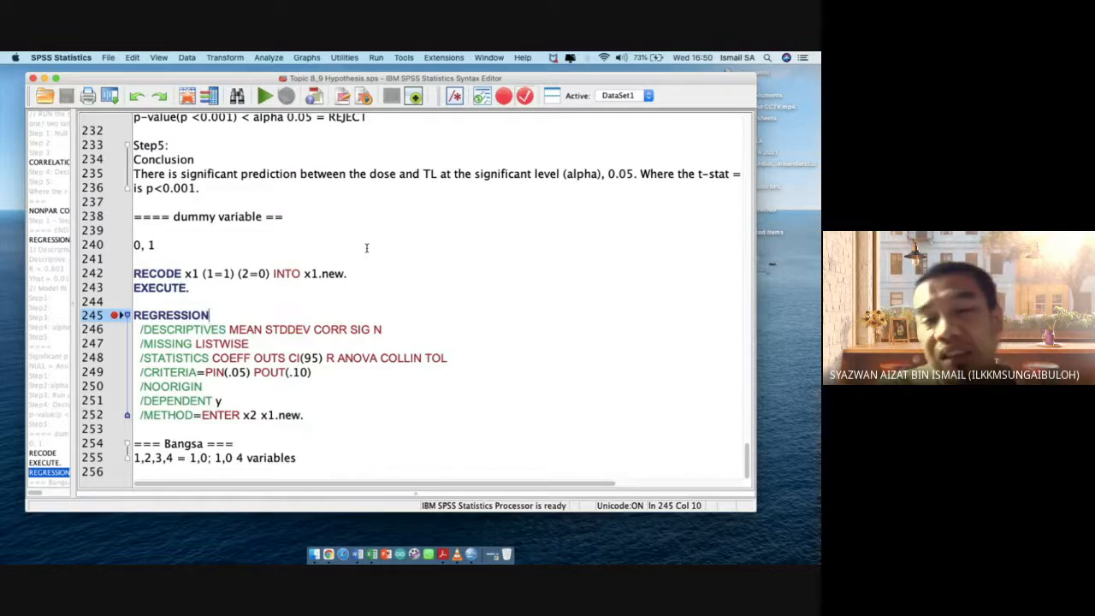
pyautogui.click(33, 78)
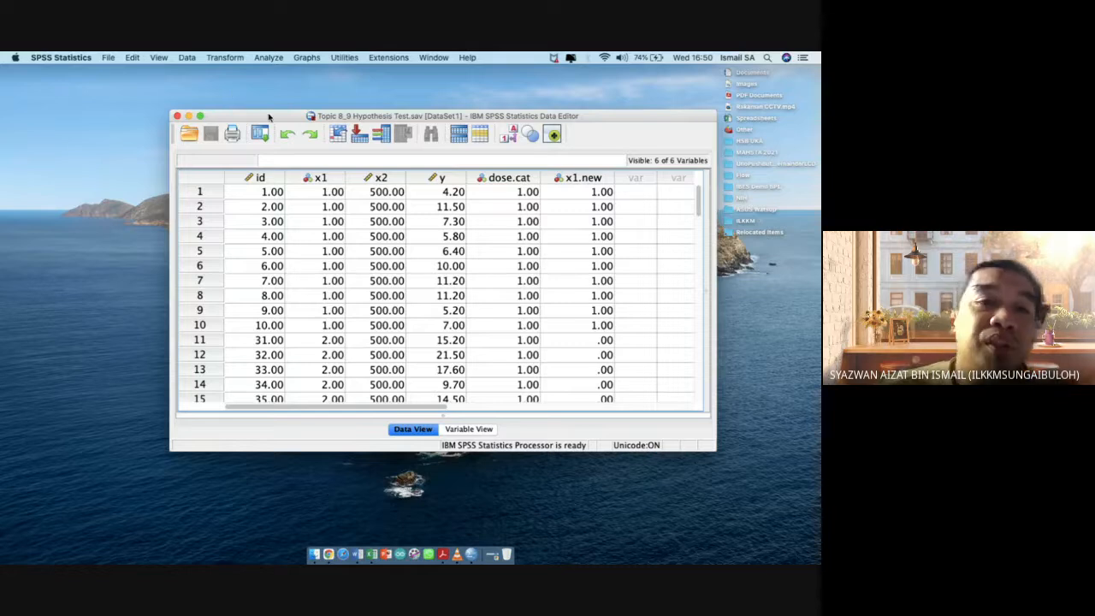
# - Move the Data Editor window aside and bring up Excel's new-workbook template gallery
pyautogui.moveTo(269, 117); pyautogui.dragTo(233, 98)
pyautogui.click(370, 555)
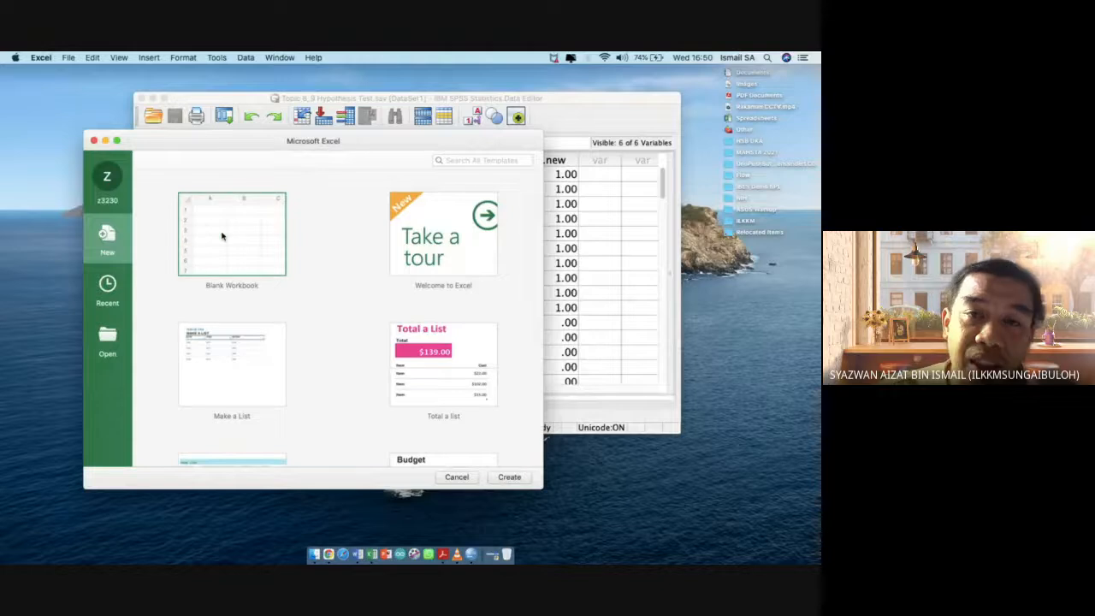
# - Create a blank workbook with headers x, y, x2, y2 in cells F3:I3
pyautogui.doubleClick(223, 236)
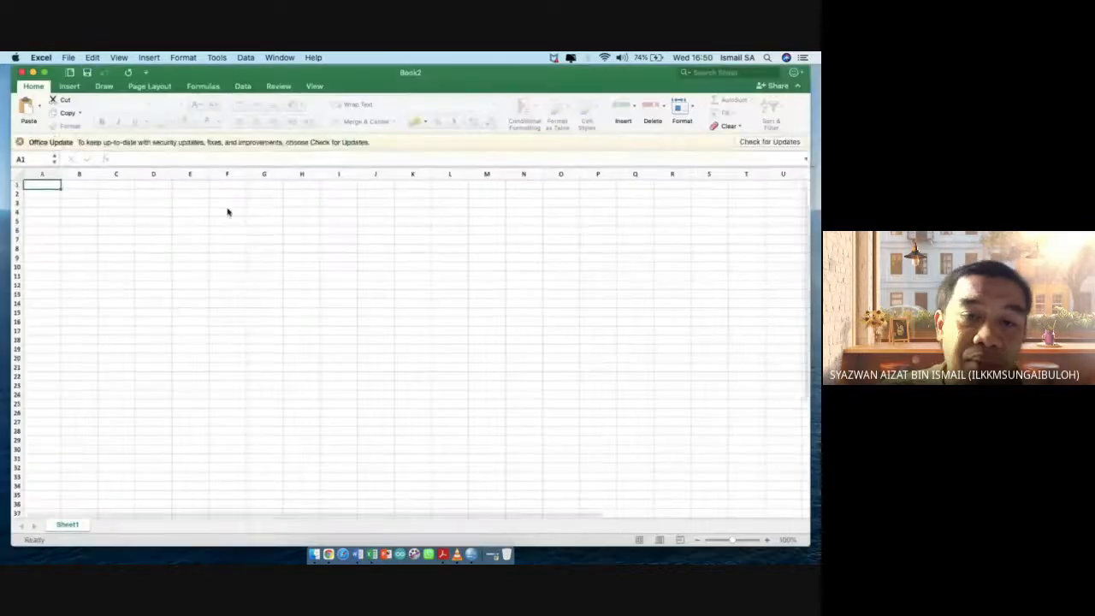
pyautogui.click(215, 201)
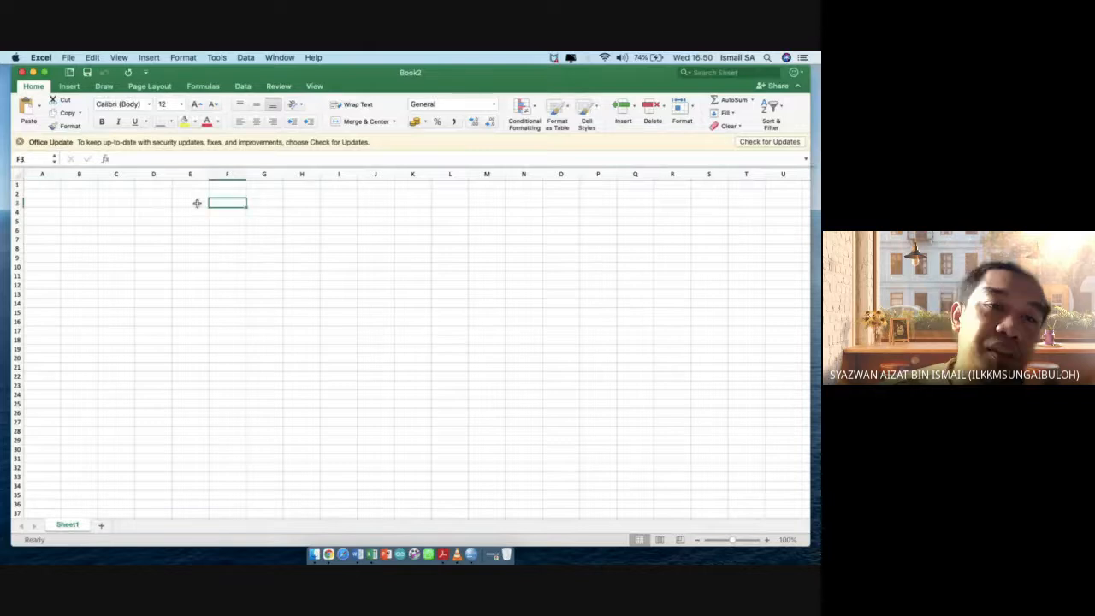
pyautogui.write('x')
pyautogui.press('Tab')
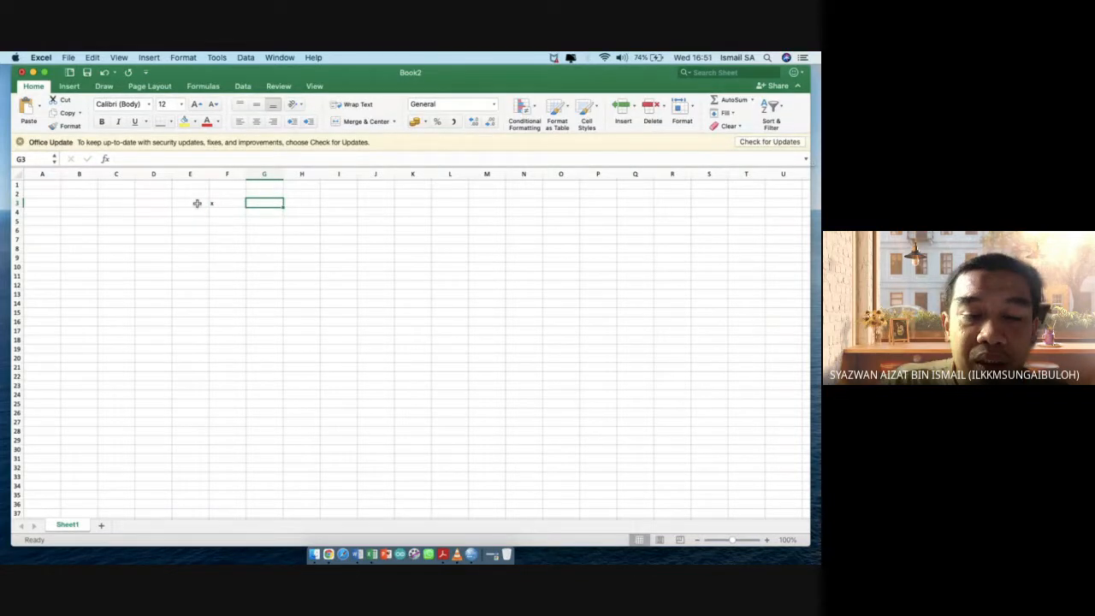
pyautogui.write('y')
pyautogui.press('Tab')
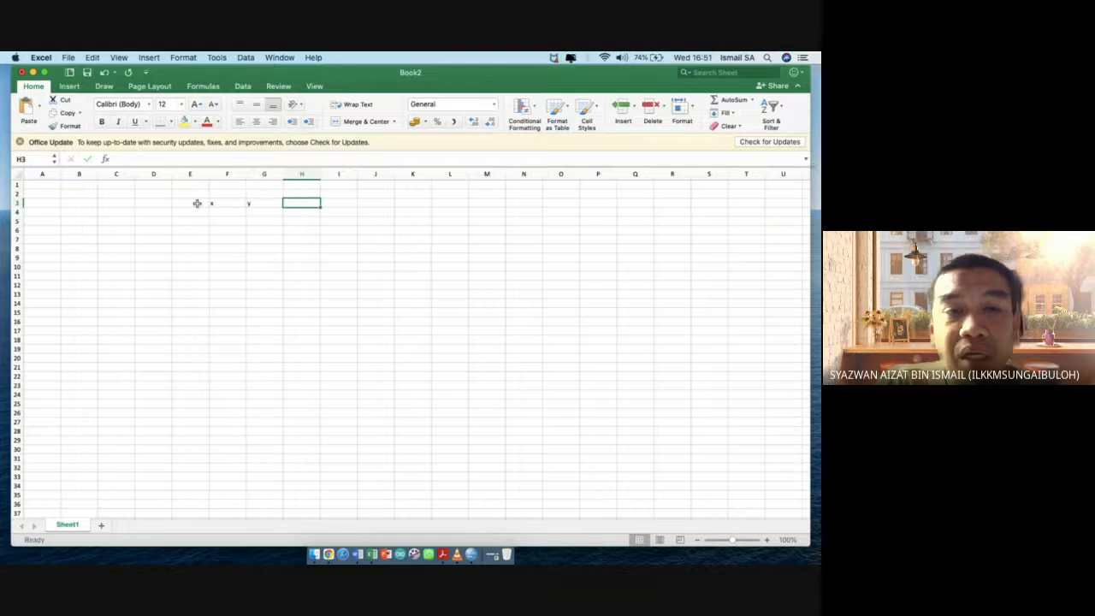
pyautogui.write('x2')
pyautogui.press('Tab')
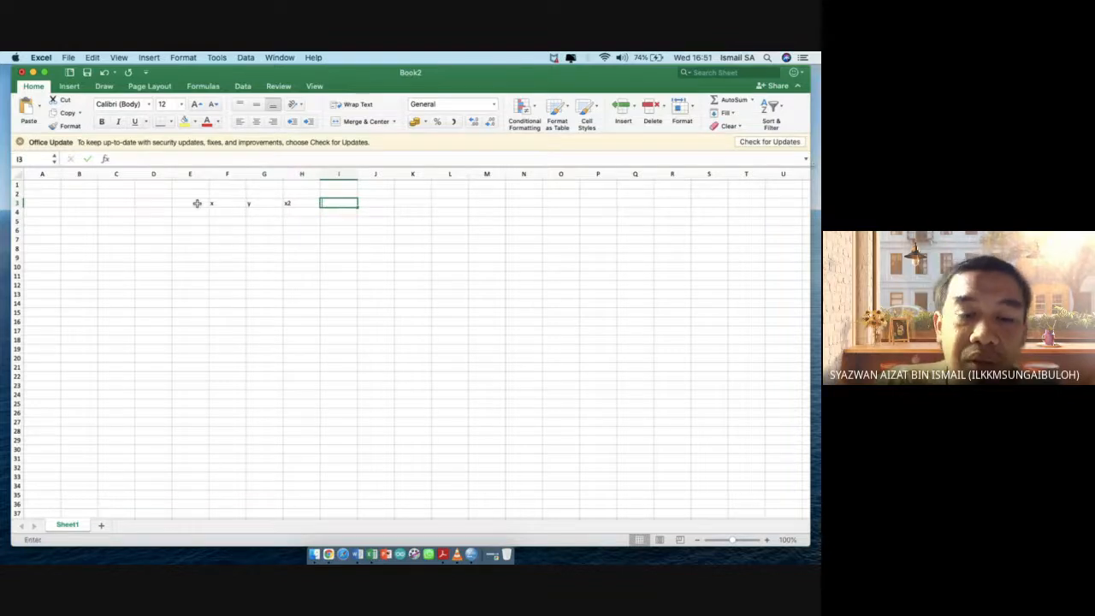
pyautogui.write('y2')
pyautogui.press('Return')
# - Begin the formula text 'Exy - ExEy/' in cell F9
pyautogui.press('Left')
pyautogui.press('Left')
pyautogui.press('Left')
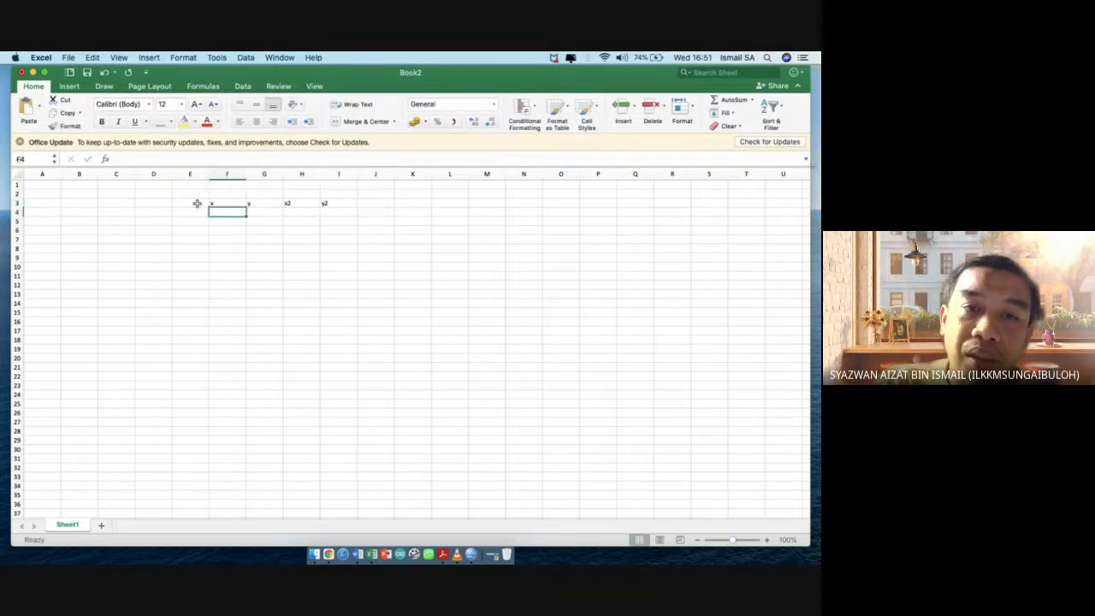
pyautogui.press('Left')
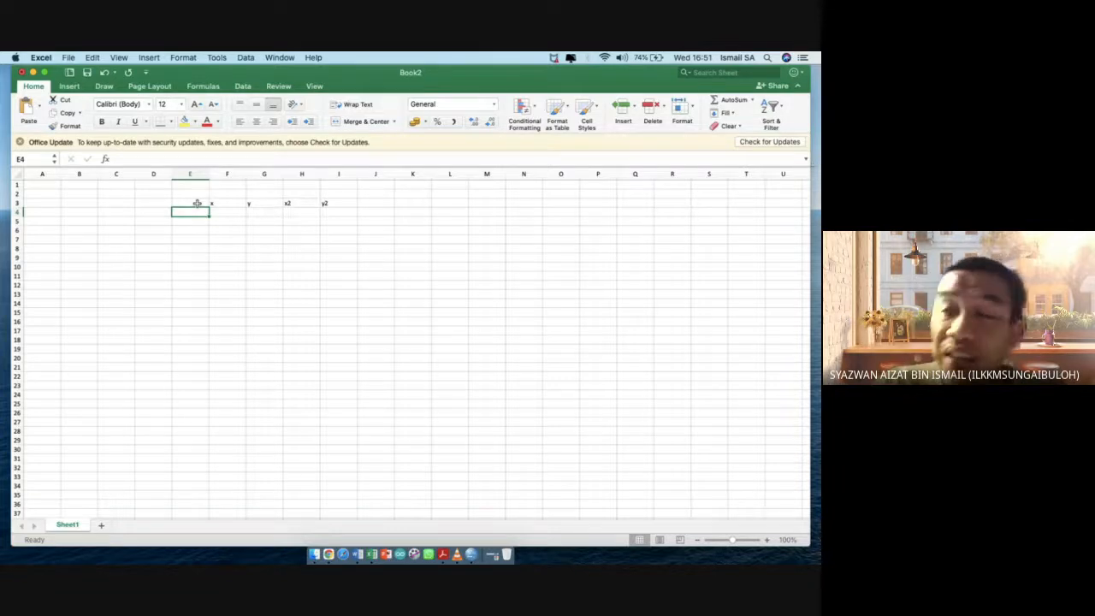
pyautogui.press('Down')
pyautogui.press('Down')
pyautogui.press('Down')
pyautogui.press('Down')
pyautogui.press('Down')
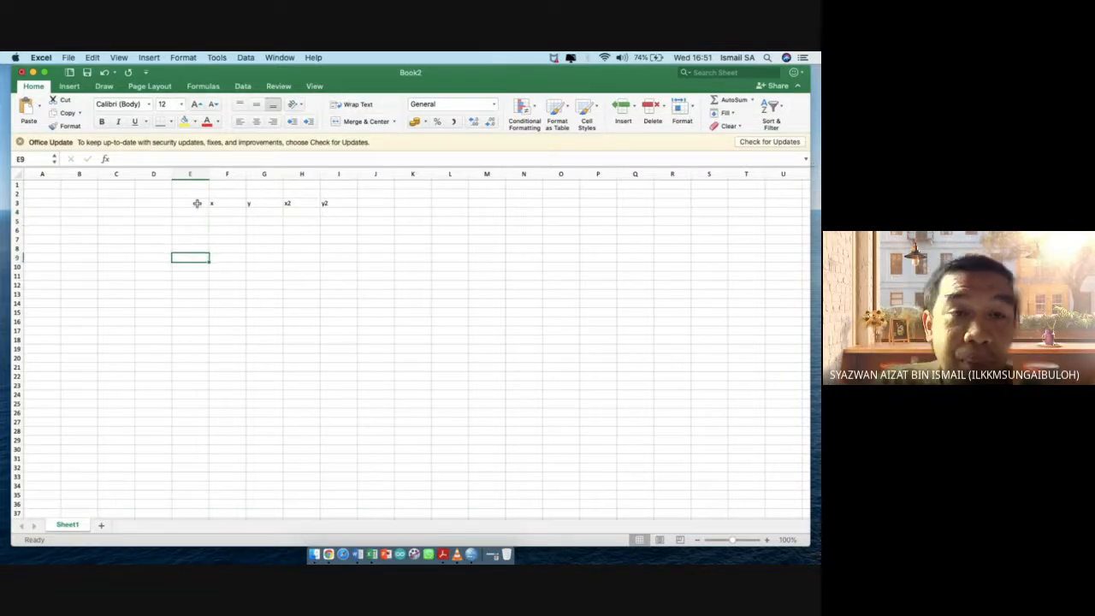
pyautogui.press('Right')
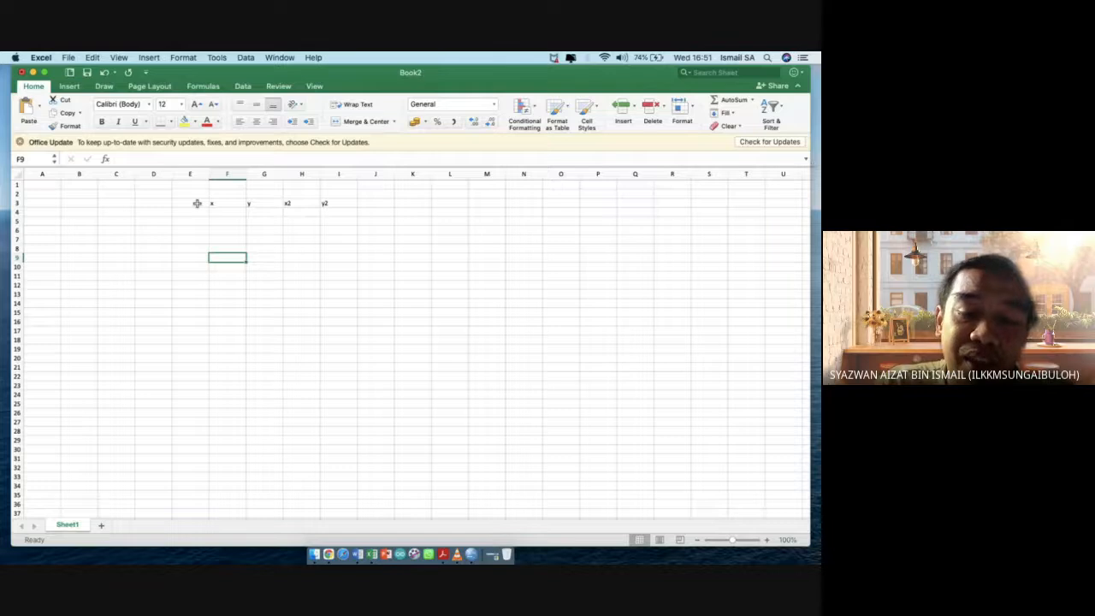
pyautogui.write('exy')
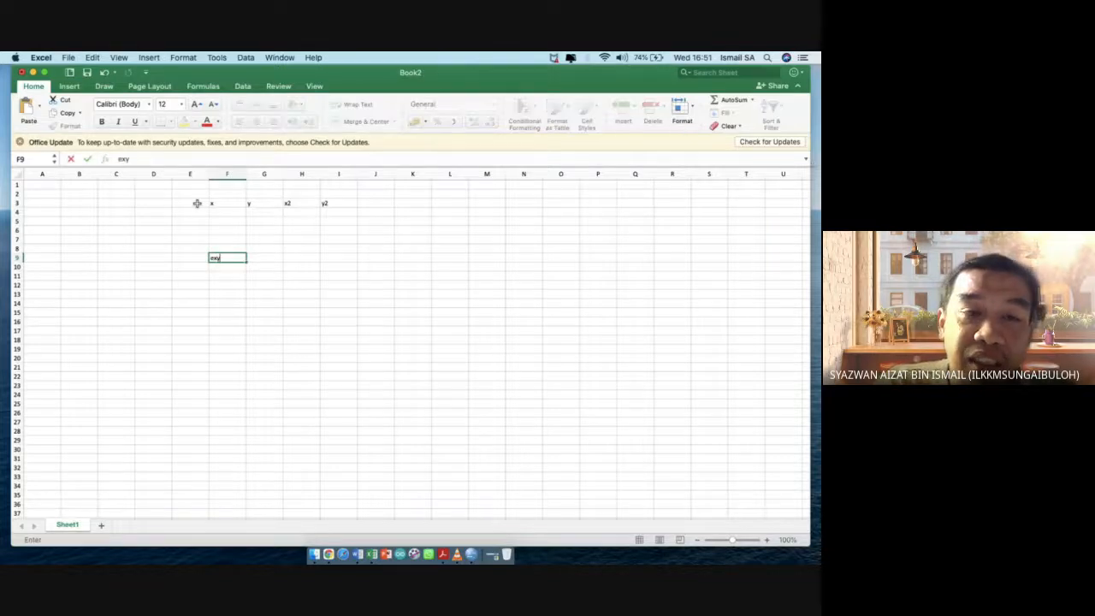
pyautogui.write(' - exe')
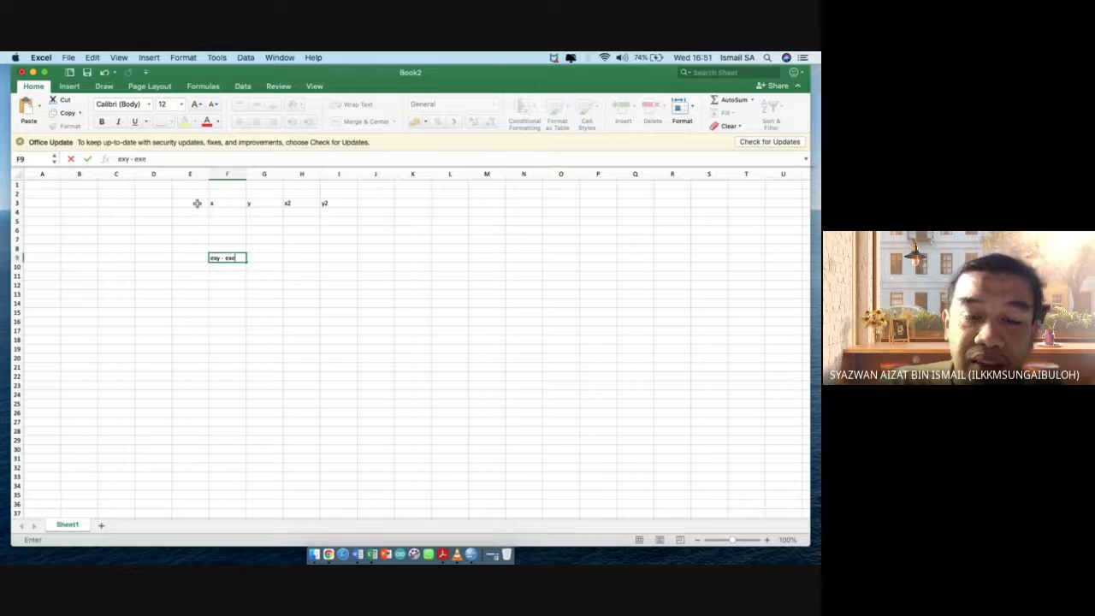
pyautogui.write('y')
pyautogui.press('BackSpace')
pyautogui.press('BackSpace')
pyautogui.press('BackSpace')
pyautogui.press('BackSpace')
pyautogui.press('BackSpace')
pyautogui.press('BackSpace')
pyautogui.press('BackSpace')
pyautogui.press('BackSpace')
pyautogui.press('BackSpace')
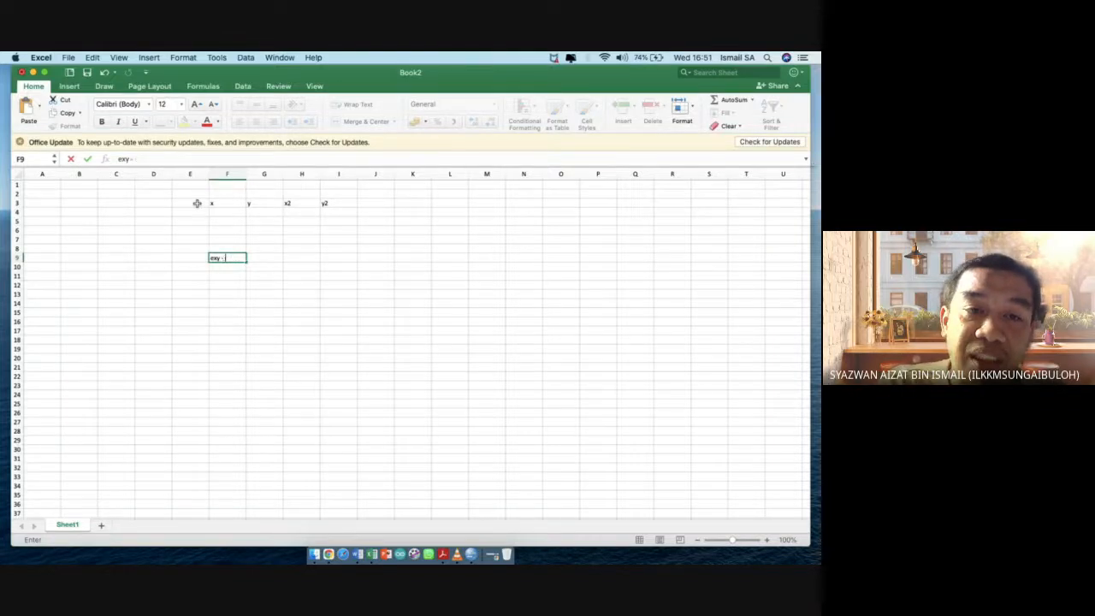
pyautogui.press('BackSpace')
pyautogui.write('E')
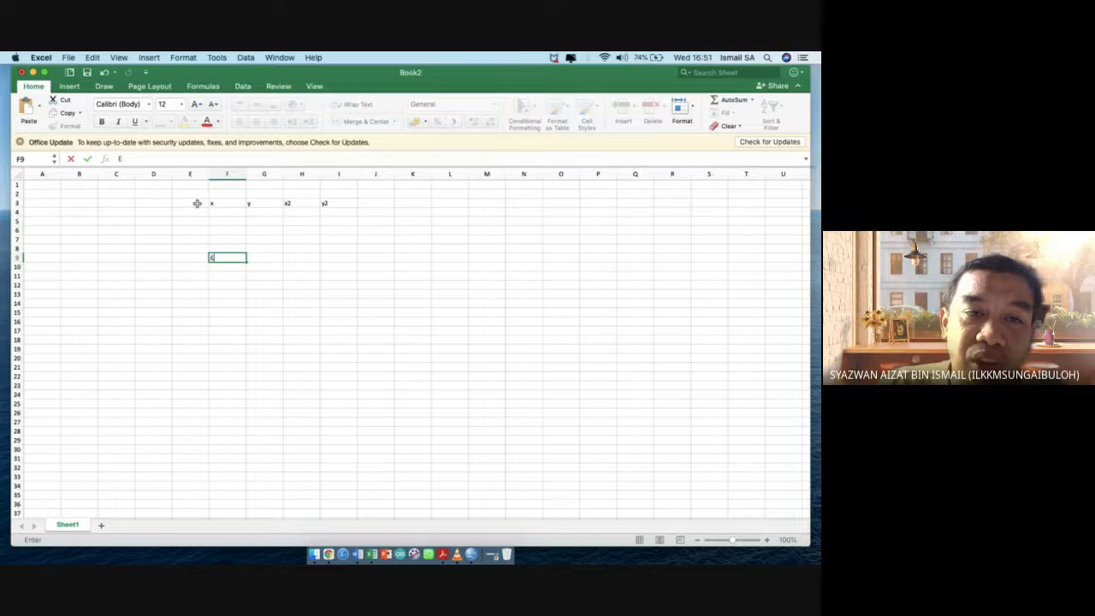
pyautogui.write('xy -')
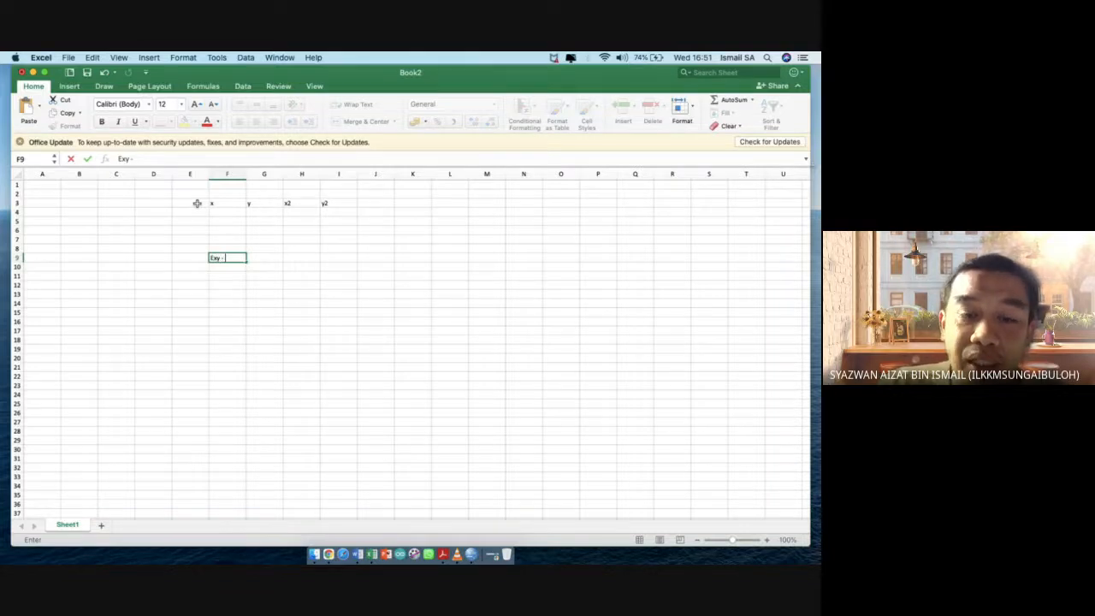
pyautogui.write(' ExE')
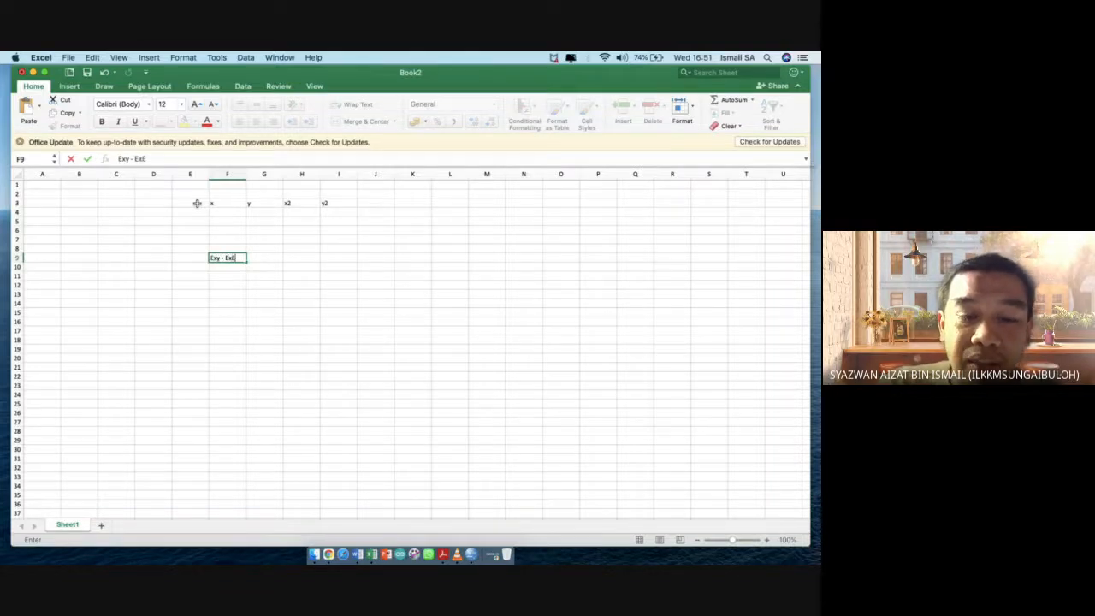
pyautogui.write('y/')
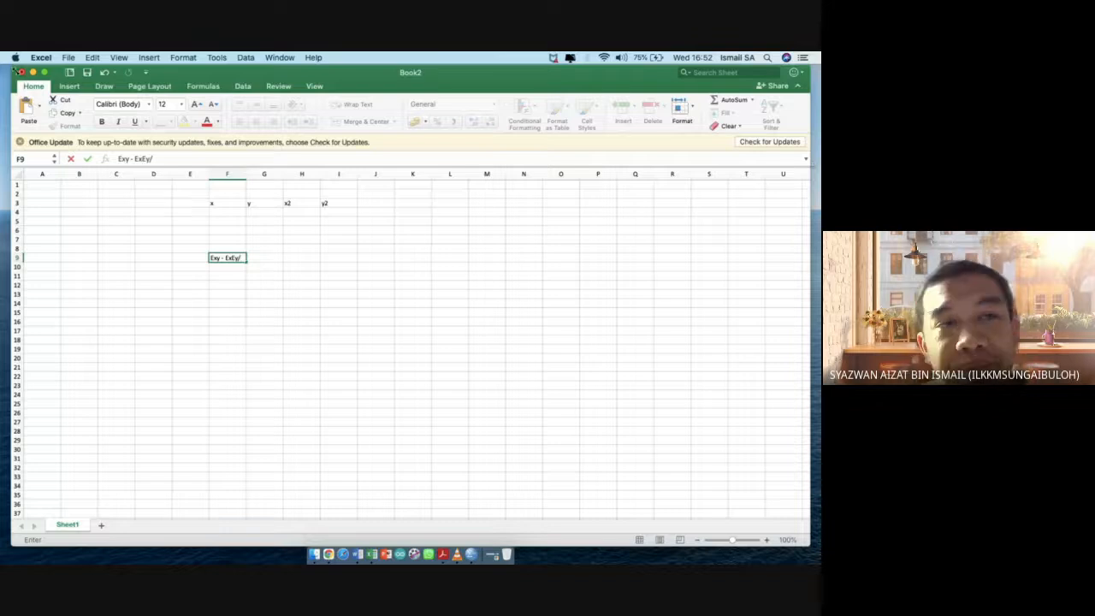
# - Close Book2 without saving, then quit IBM SPSS Statistics from its Data Editor
pyautogui.click(22, 72)
pyautogui.click(353, 151)
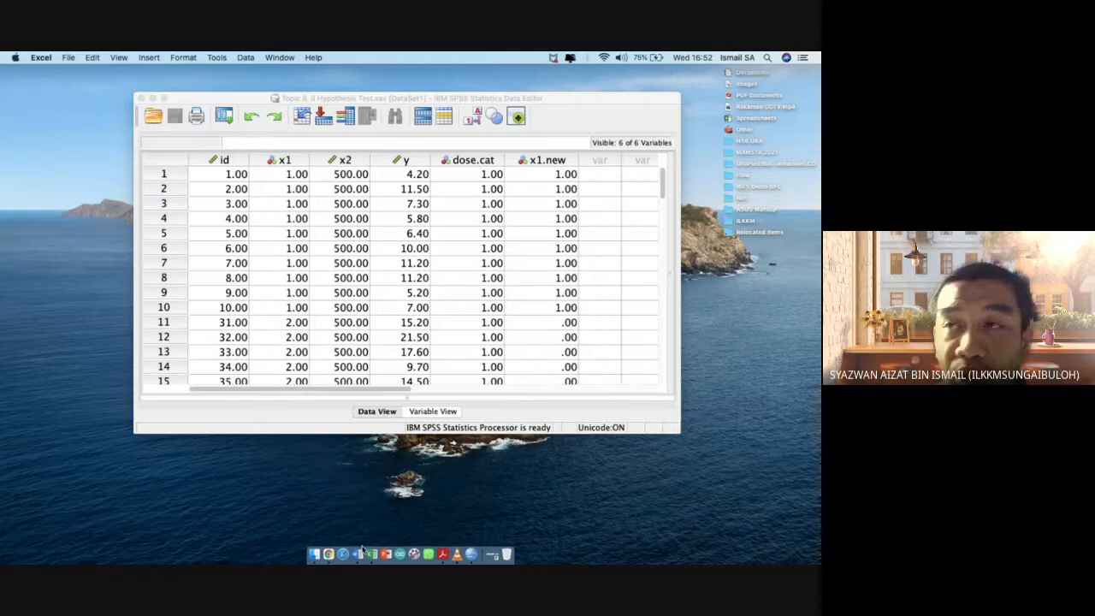
pyautogui.click(329, 555)
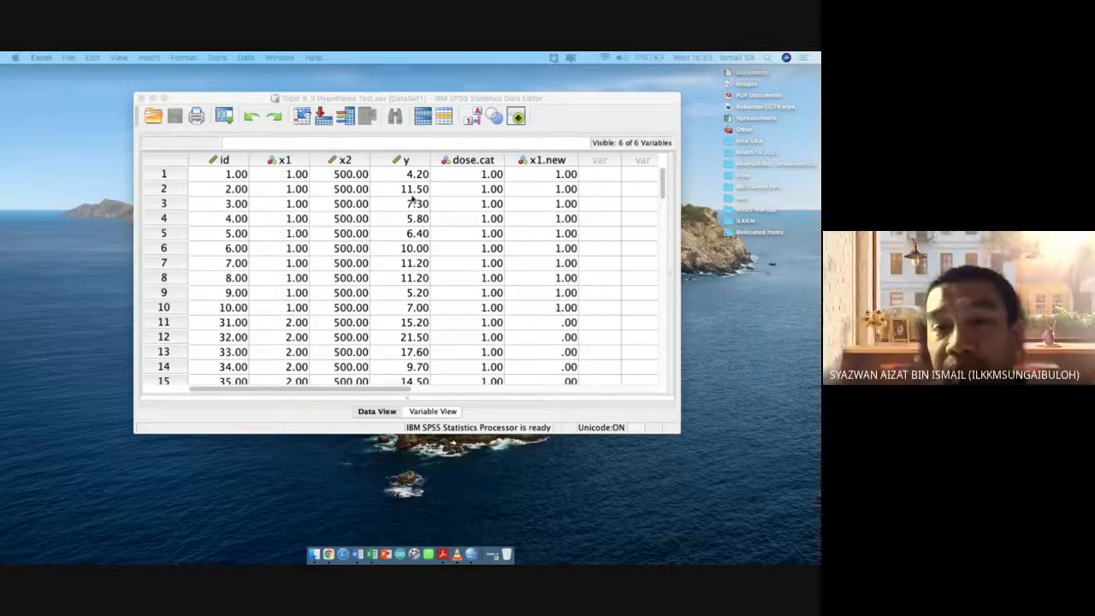
pyautogui.click(142, 98)
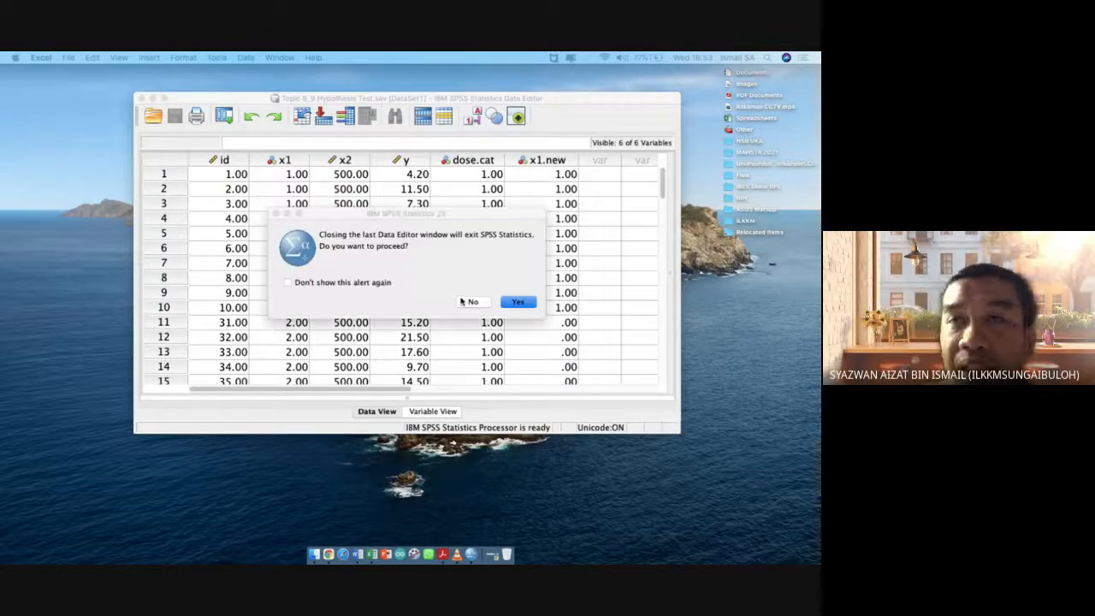
pyautogui.click(518, 302)
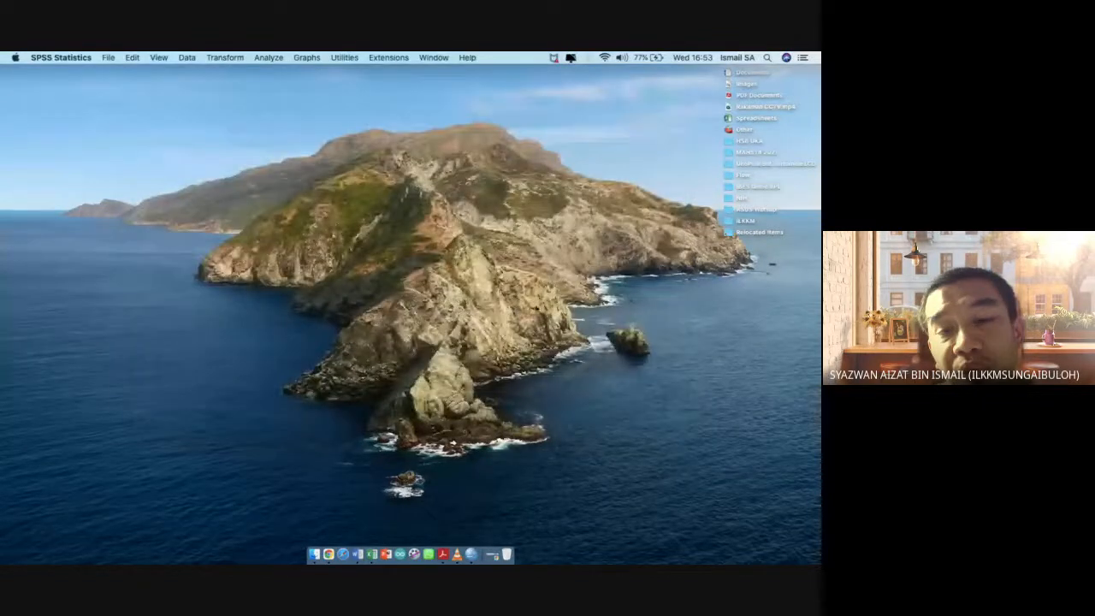